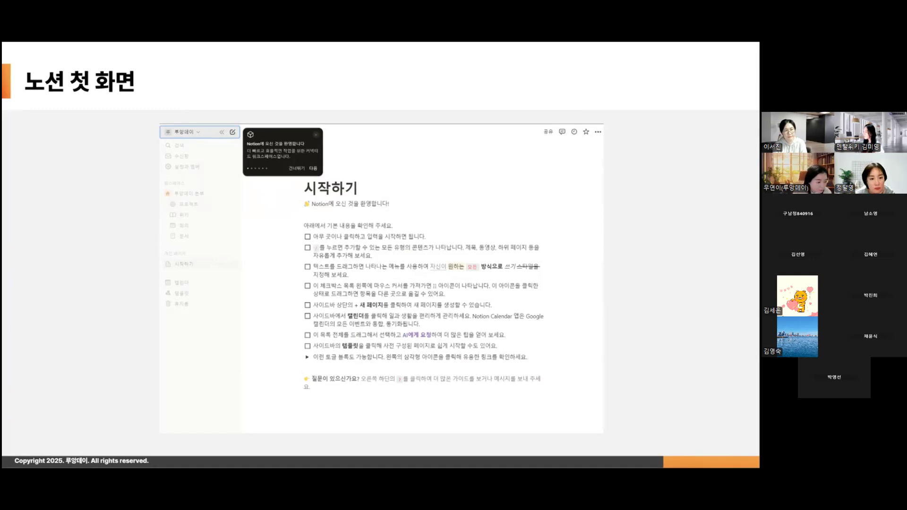
key(Right)
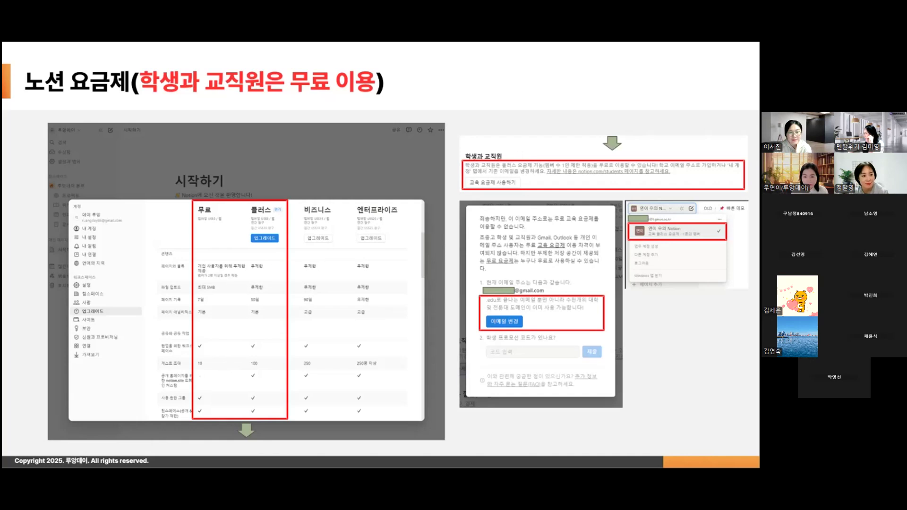
key(Right)
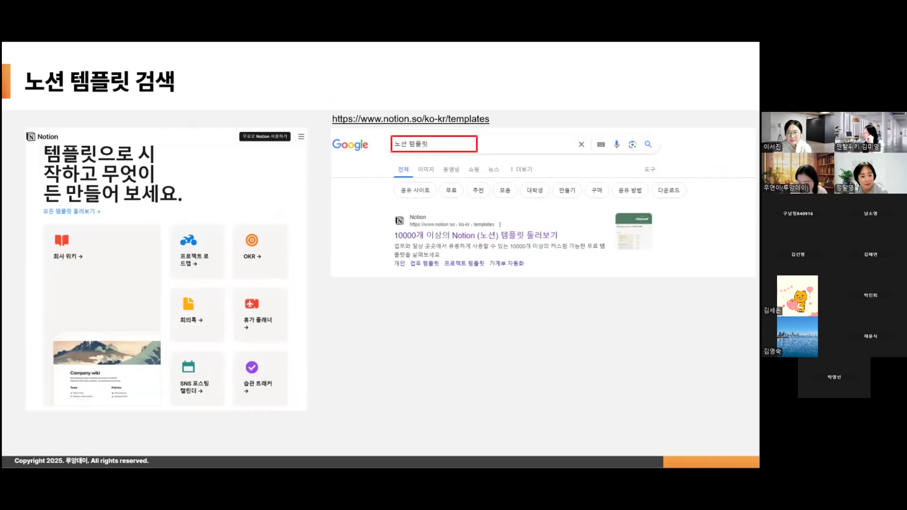
Step: Switch to the Chrome window with the "1시간 뚝딱! 노션 초보 탈출" page, widen it over the slides and skim the page
mouse_move(505, 467)
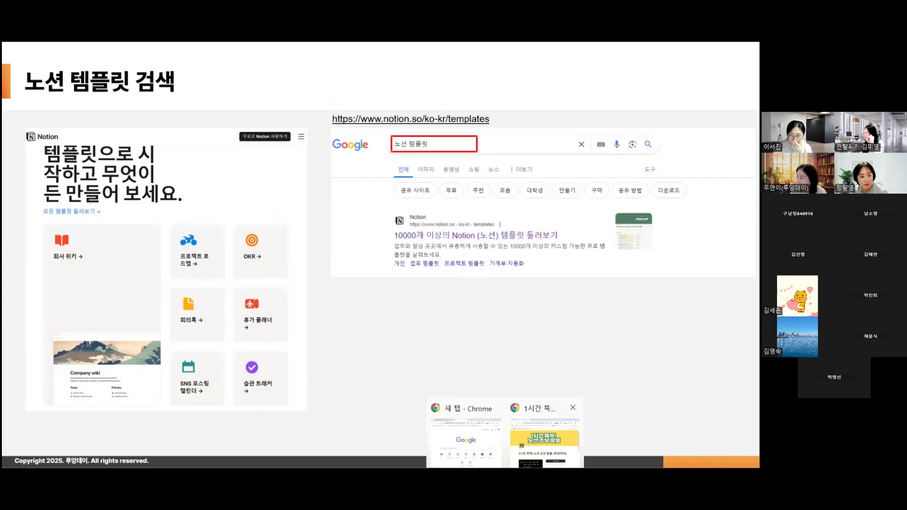
drag(680, 45, 650, 50)
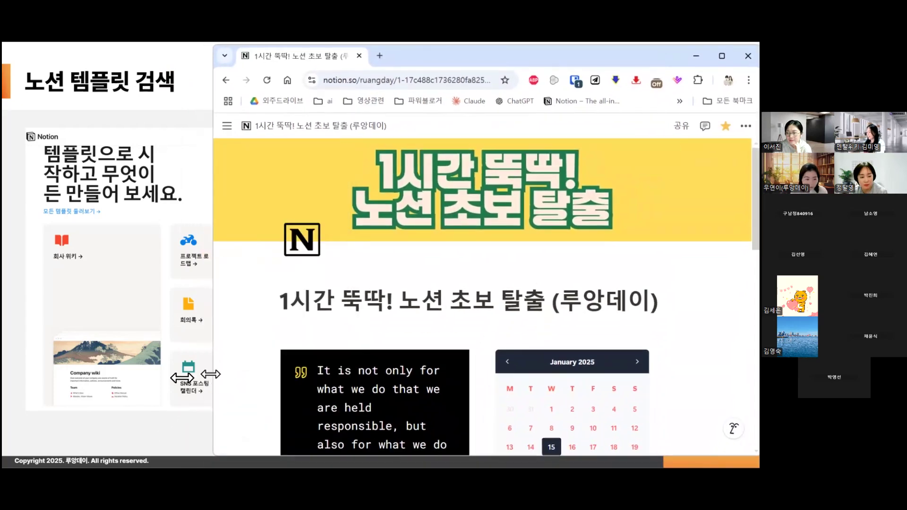
drag(210, 374, 3, 377)
scroll(453, 304, down, 2)
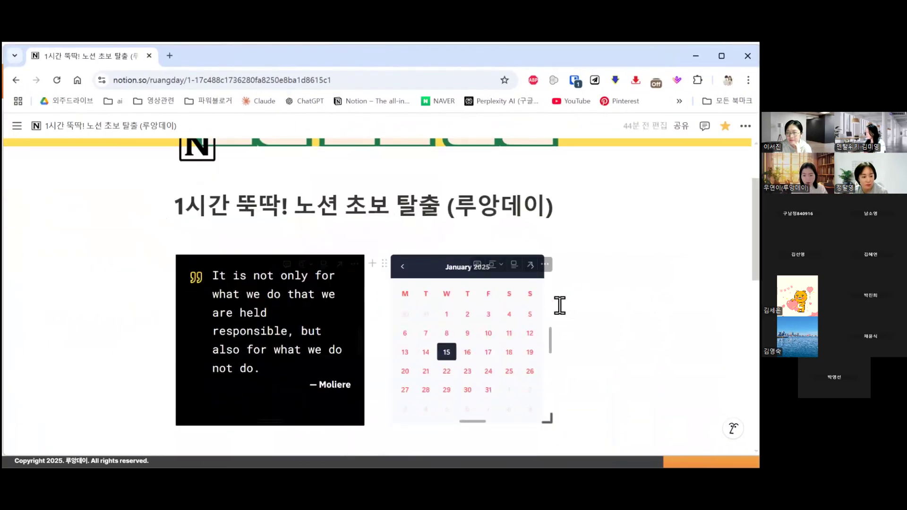
scroll(560, 305, down, 10)
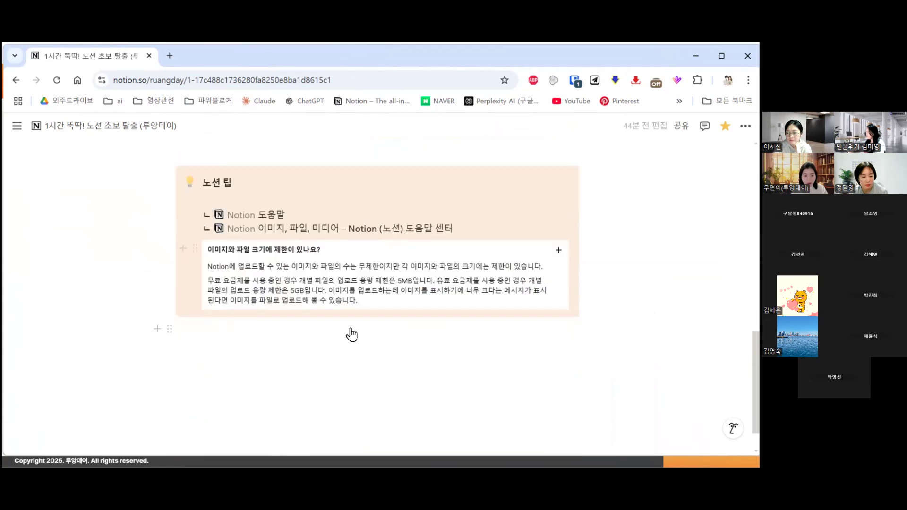
scroll(412, 289, up, 12)
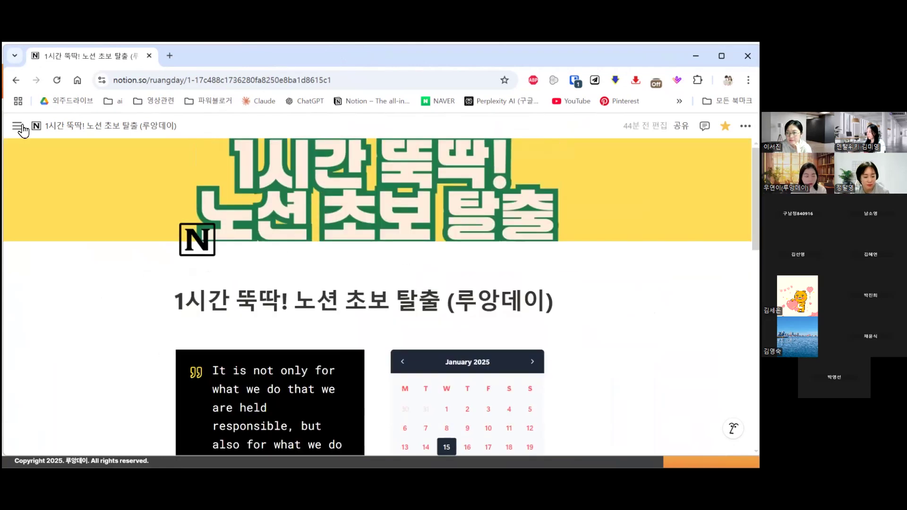
Step: Show the Notion sidebar, switch to the workspace listed directly below the current one and look over its 시작하기 page
click(21, 127)
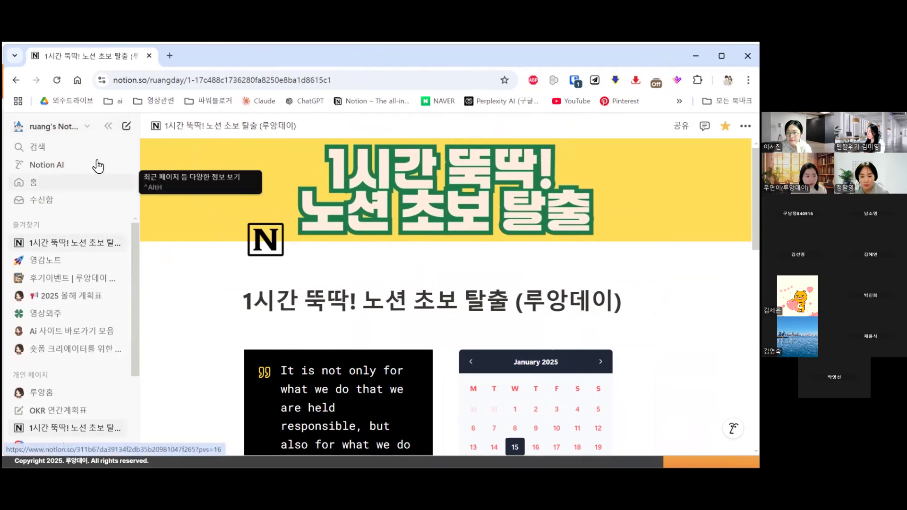
click(68, 127)
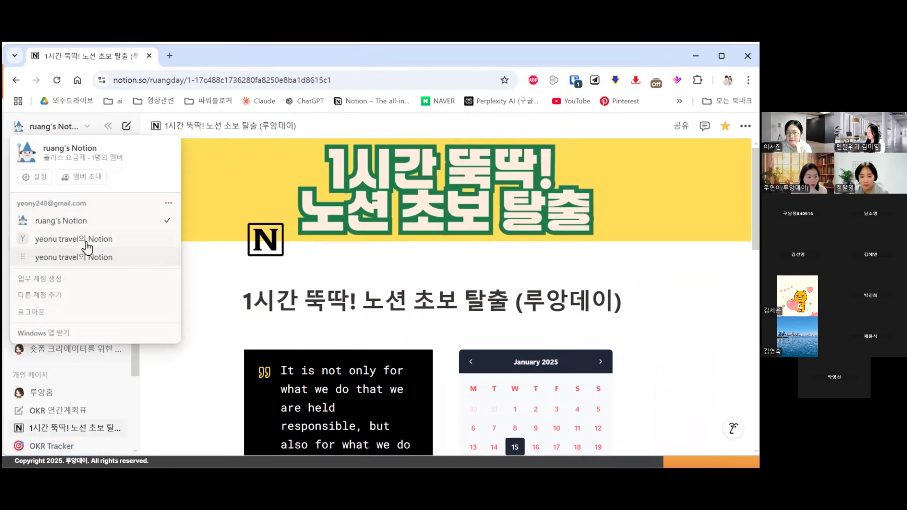
click(86, 244)
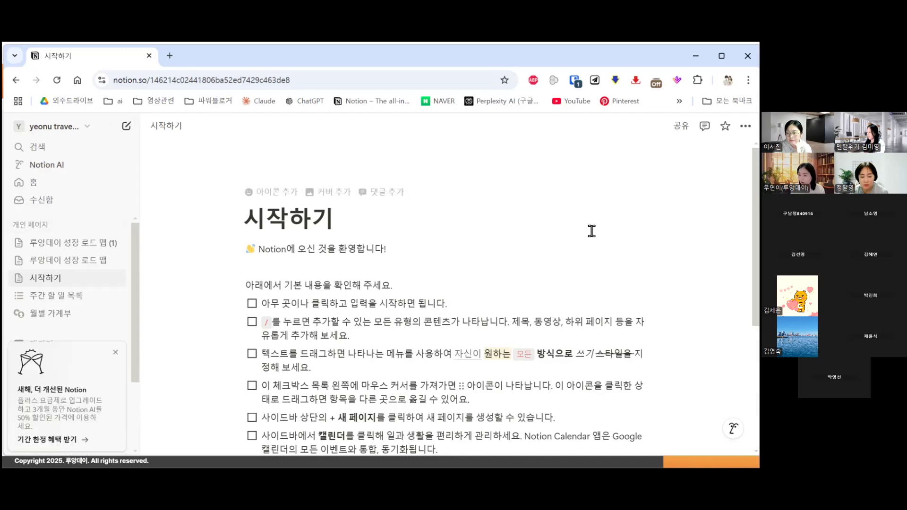
scroll(596, 228, down, 5)
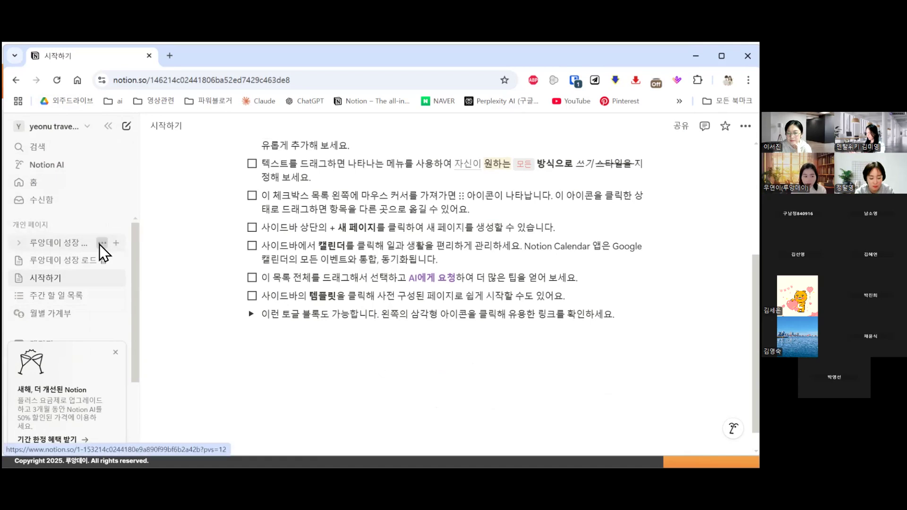
Step: Move both 루앙데이 성장 로드 맵 pages from the personal pages to the trash
click(101, 244)
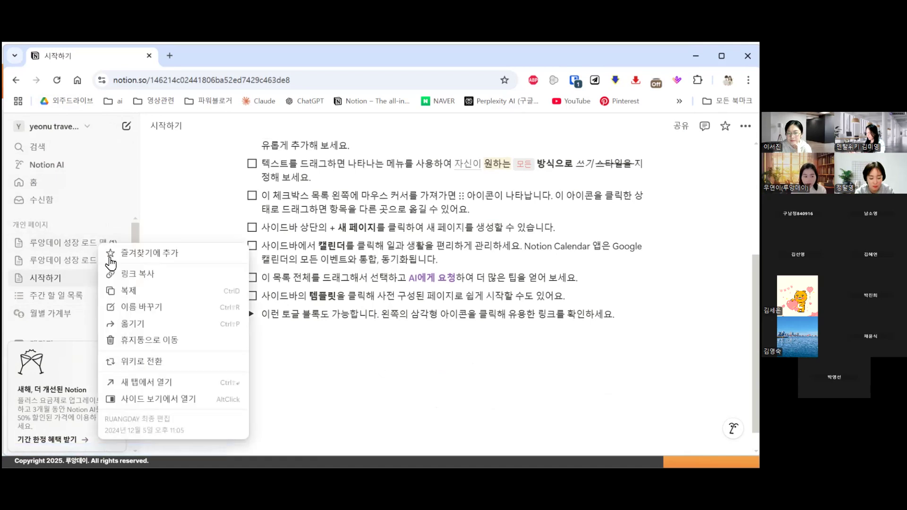
click(159, 340)
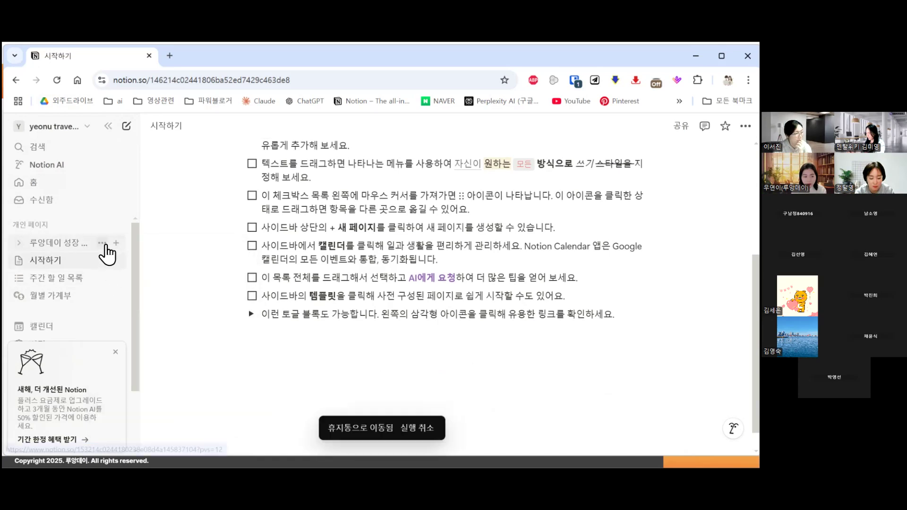
click(108, 245)
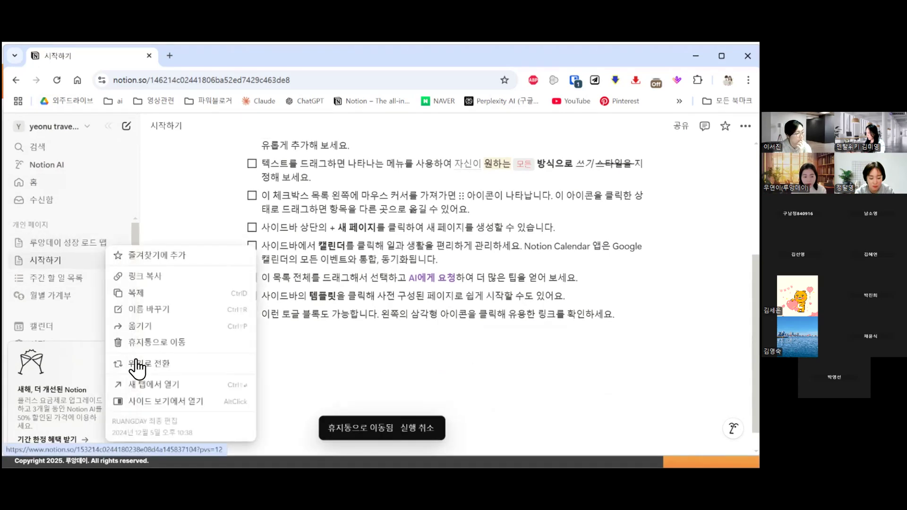
click(148, 339)
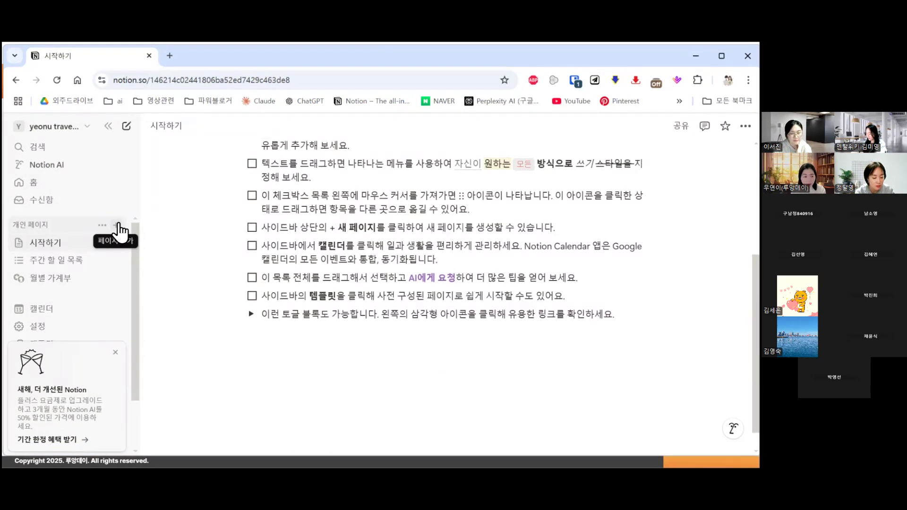
Step: Add a new page to the personal pages and title it "덴탈위키 노션 강의"
click(117, 226)
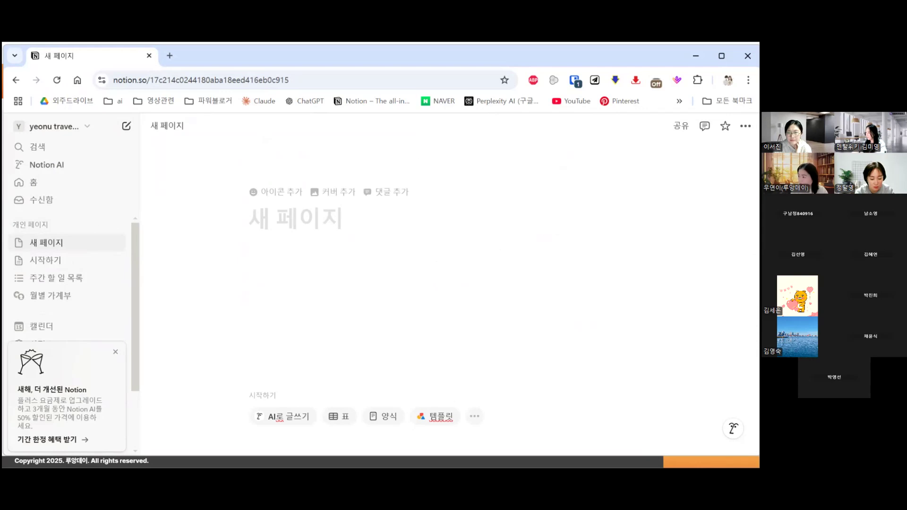
text(d)
key(BackSpace)
text(ㅇ)
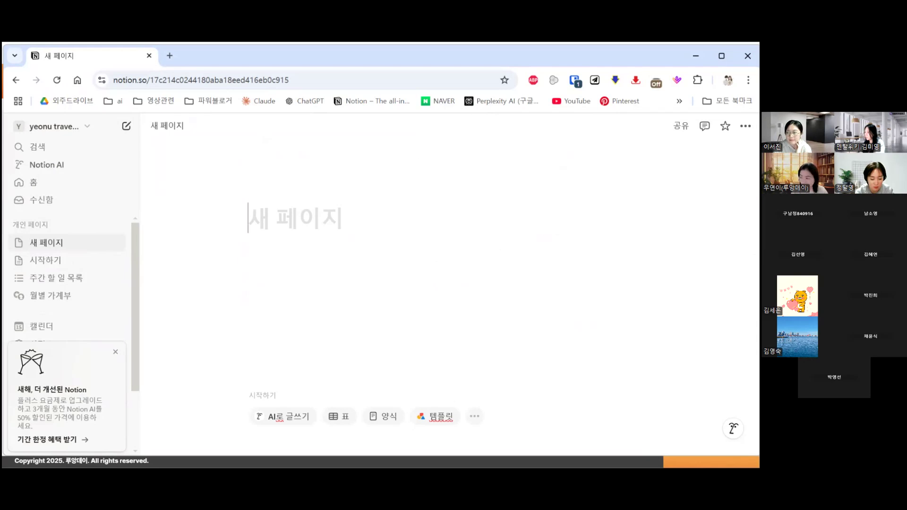
text(덴탈위키 노션 강의)
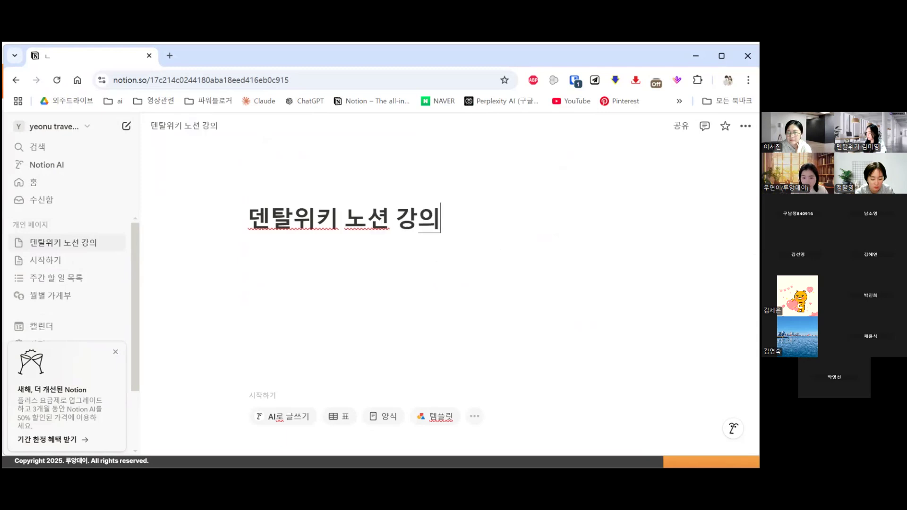
key(Return)
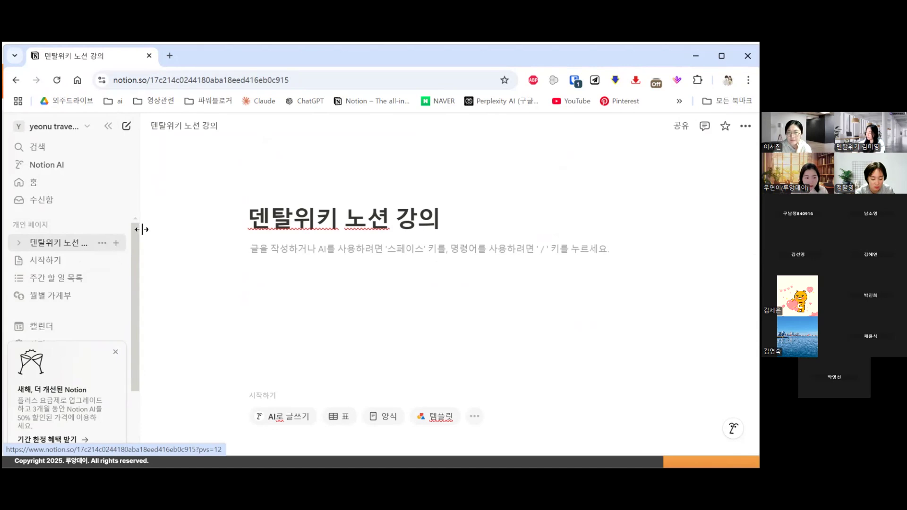
Step: Widen the sidebar slightly and dismiss the New Year upgrade offer shown in it
drag(142, 209, 169, 284)
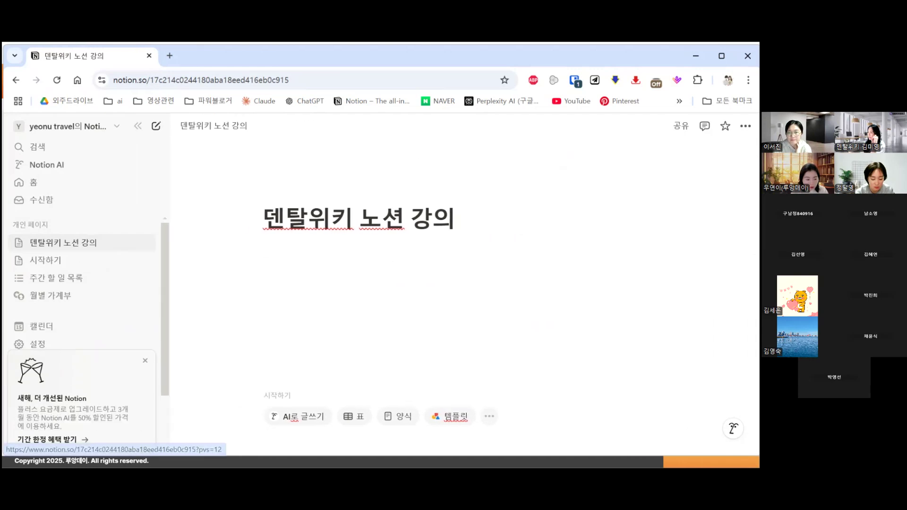
click(144, 361)
drag(168, 318, 162, 324)
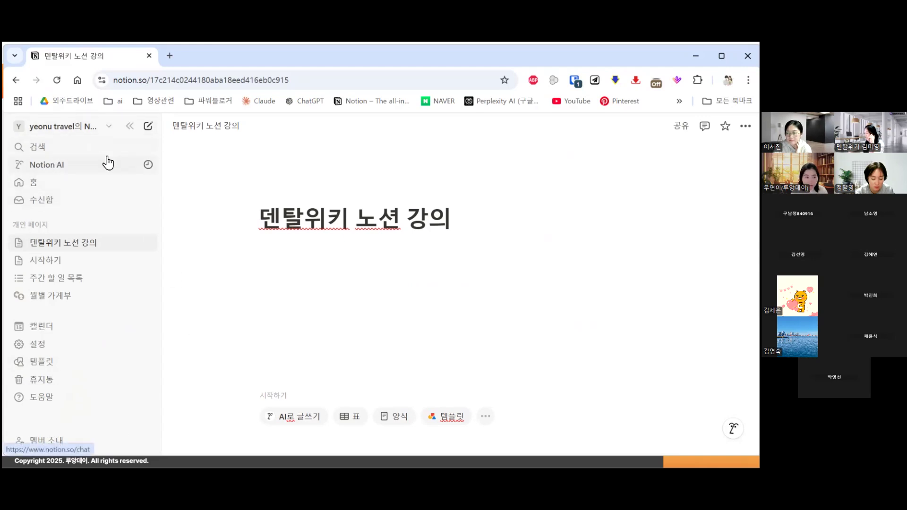
Step: Open the workspace settings and view the profile and security options of 내 계정
click(70, 131)
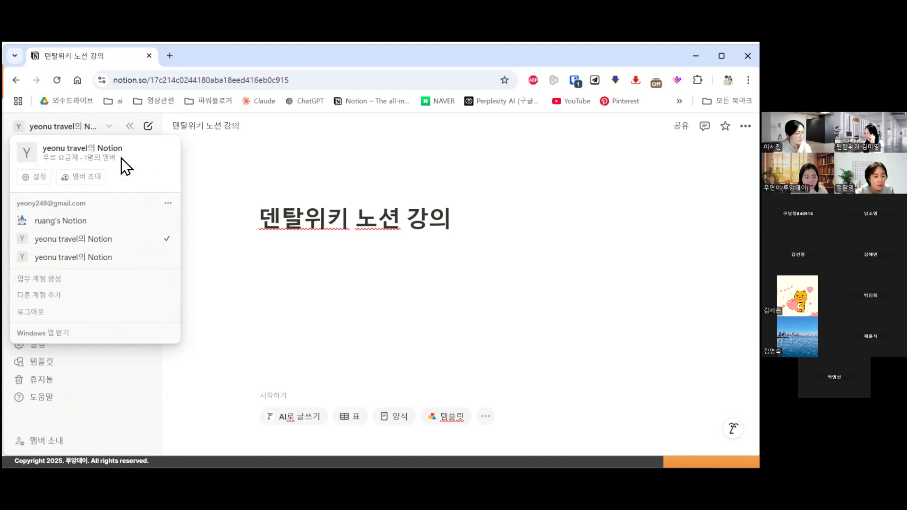
click(40, 186)
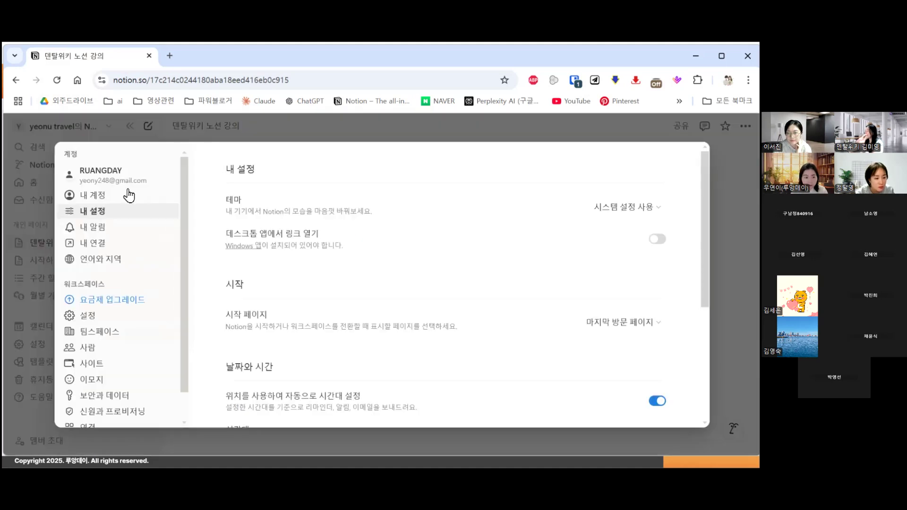
click(90, 196)
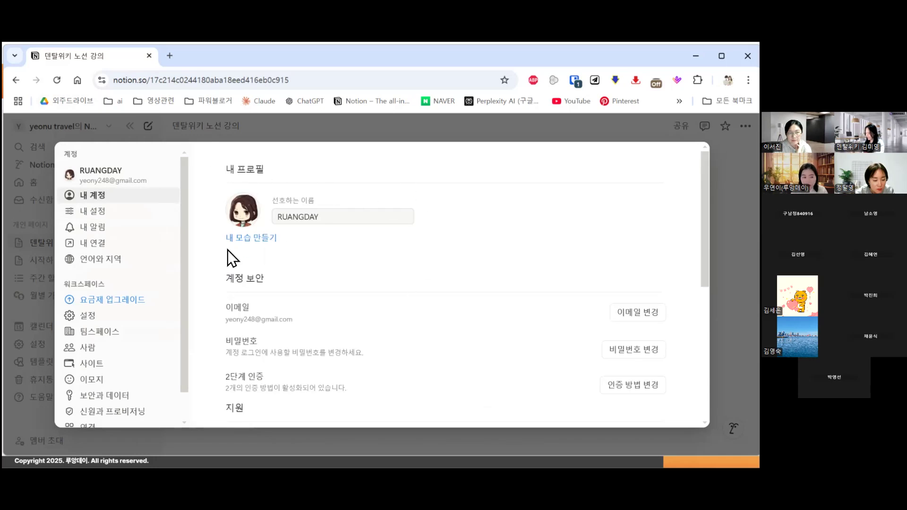
Step: Try the 다크 모드 theme in the 내 설정 preferences, and set the theme to 라이트 모드
click(105, 214)
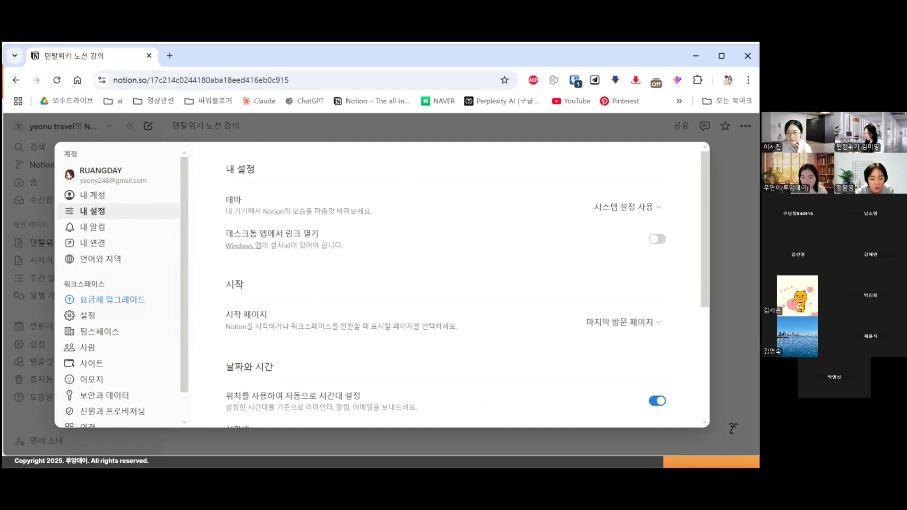
click(624, 207)
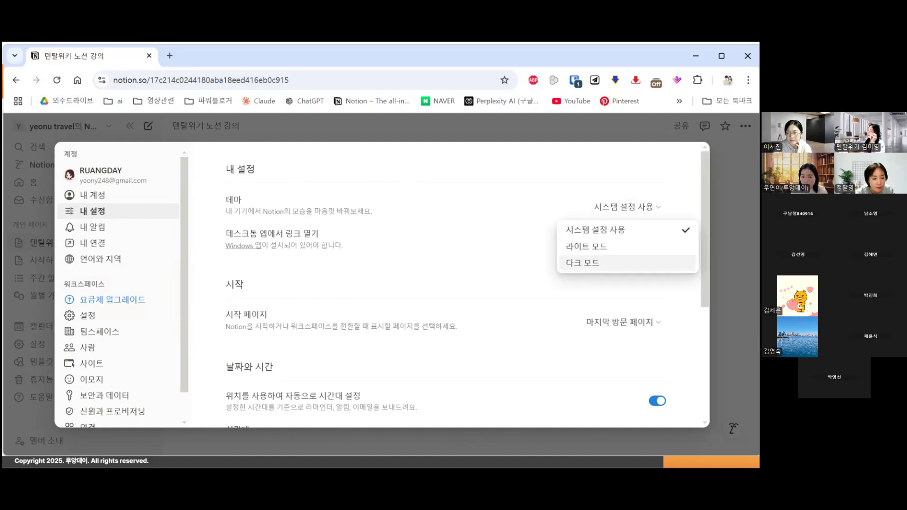
click(583, 262)
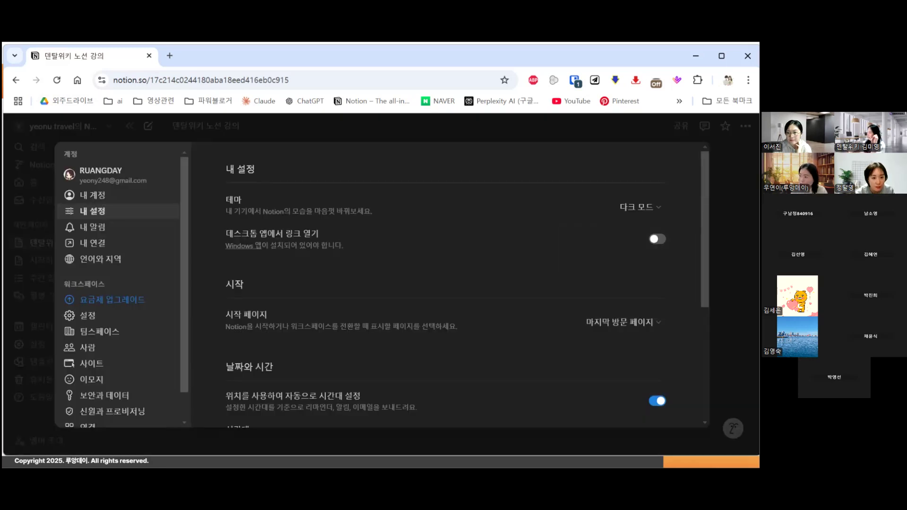
click(637, 207)
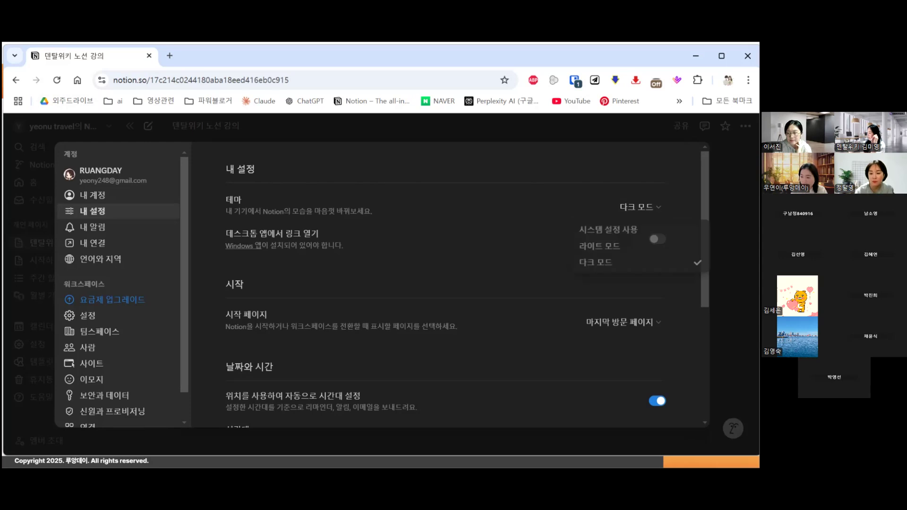
click(610, 246)
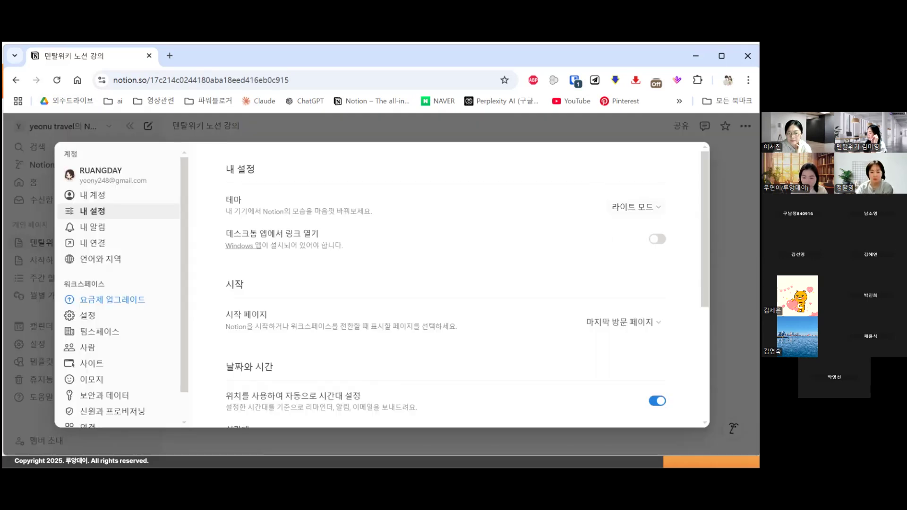
Step: Review the 내 알림 settings and compare the plans under 요금제 업그레이드, focusing on the free plan's page history
click(118, 229)
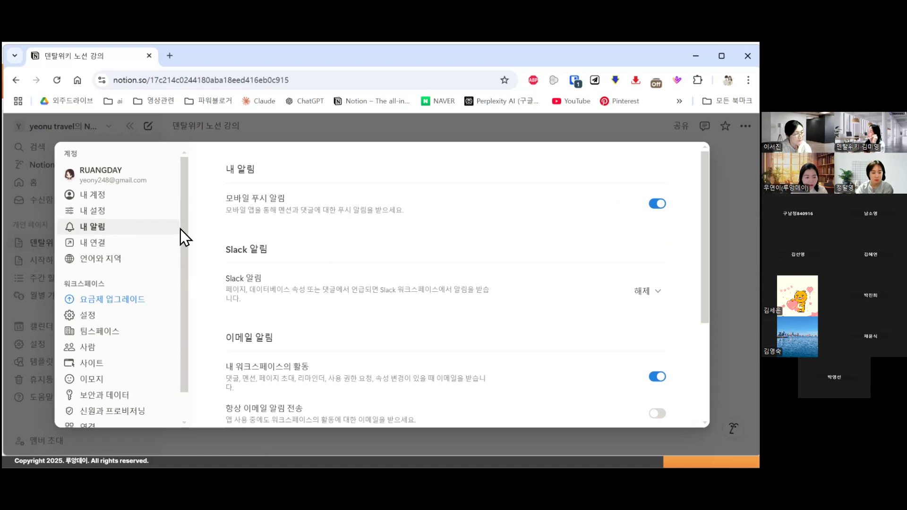
scroll(137, 283, down, 1)
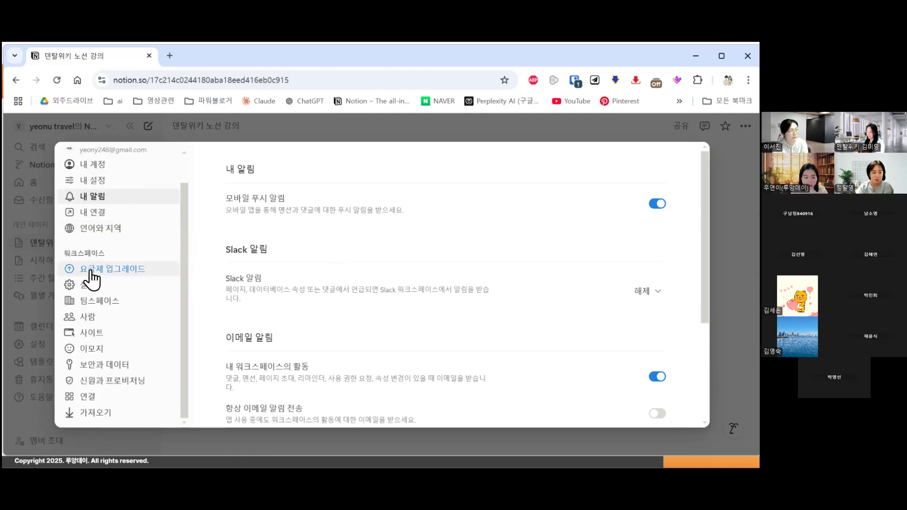
click(121, 273)
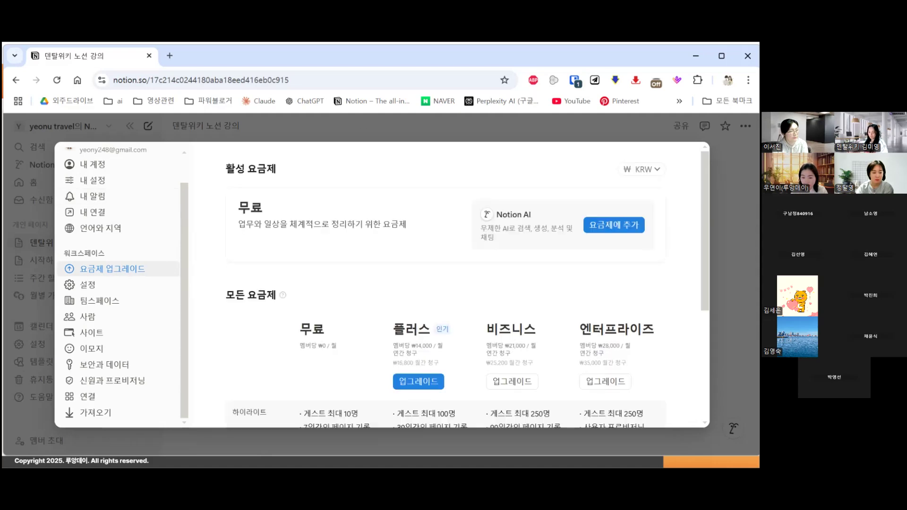
scroll(467, 283, down, 3)
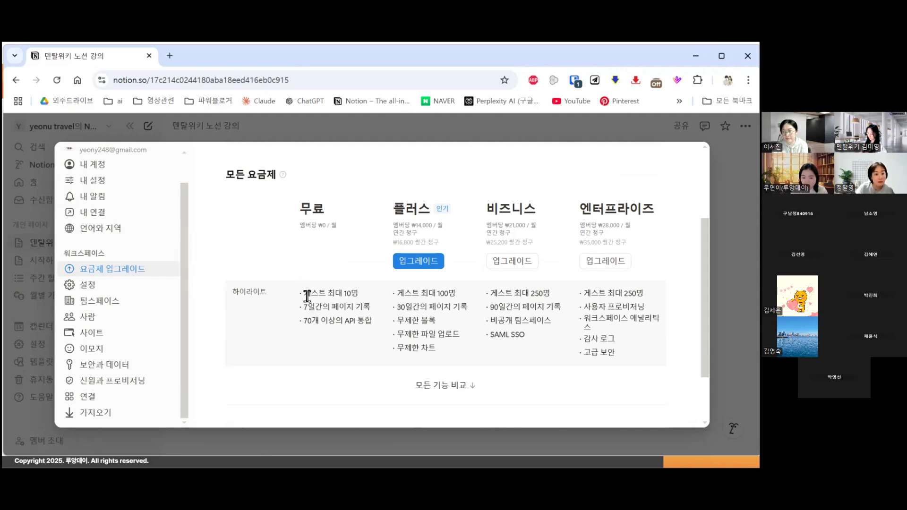
drag(300, 307, 370, 308)
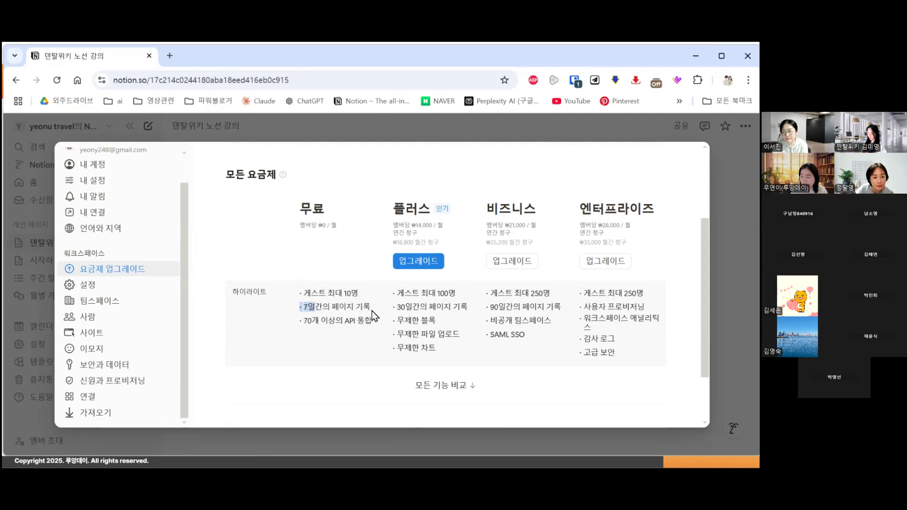
drag(312, 314, 304, 311)
click(353, 311)
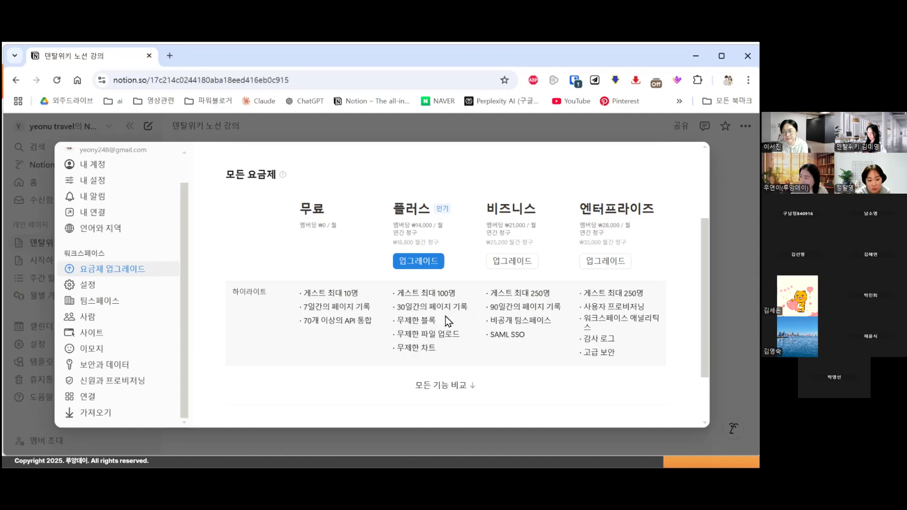
Step: Compare the highlights of the four plans, marking the Plus plan's 무제한 파일 업로드 item
scroll(453, 308, down, 2)
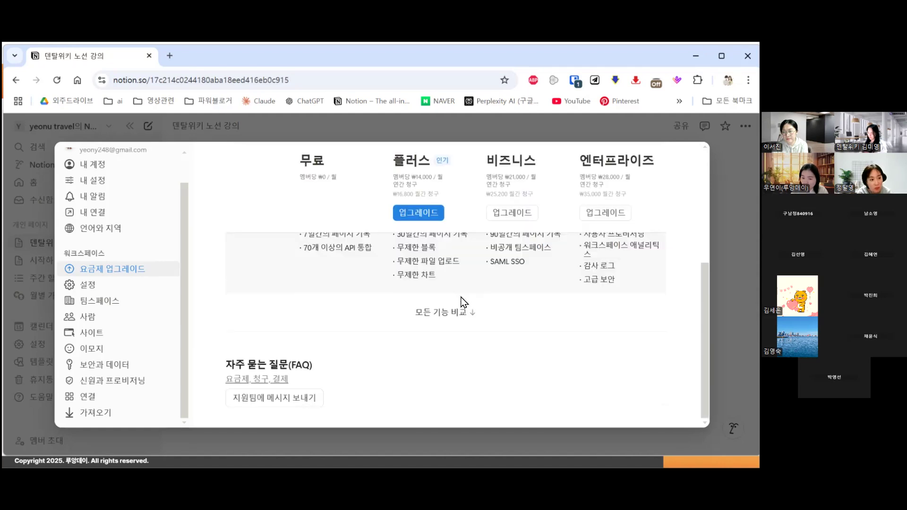
scroll(460, 305, up, 3)
mouse_move(436, 336)
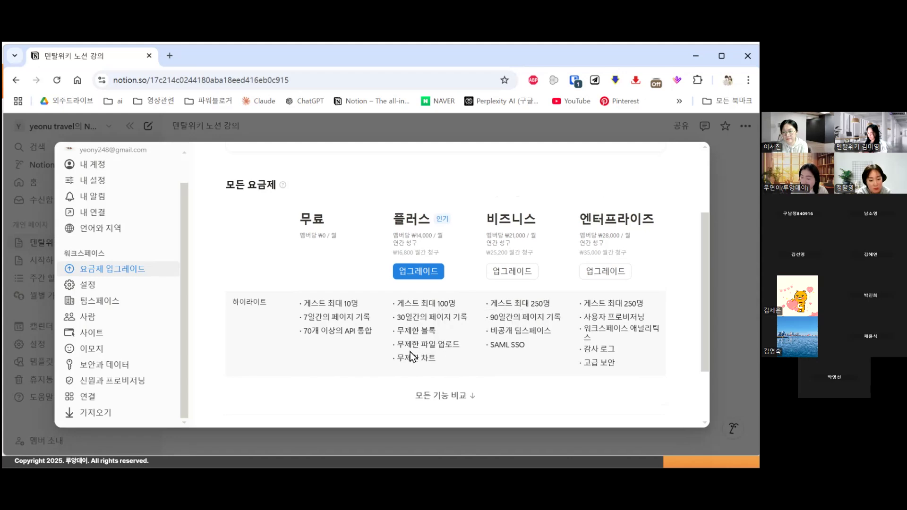
drag(398, 350, 460, 347)
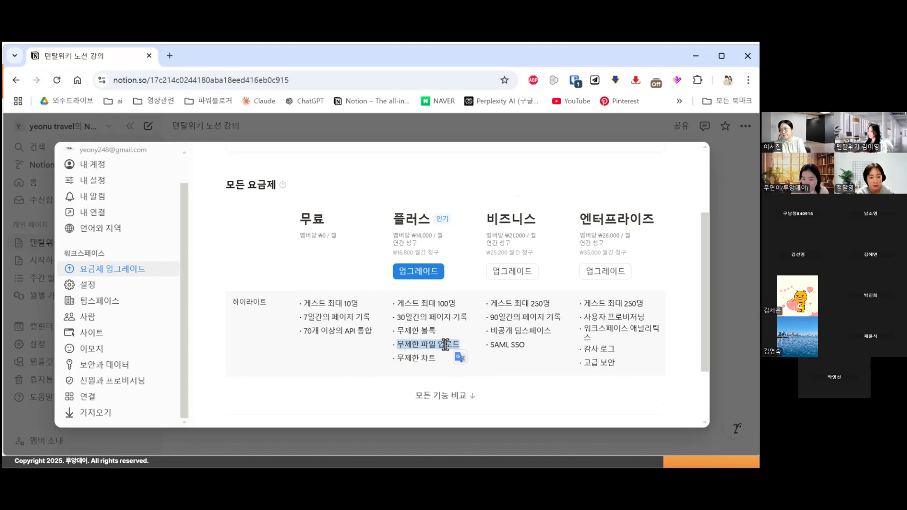
scroll(447, 347, down, 2)
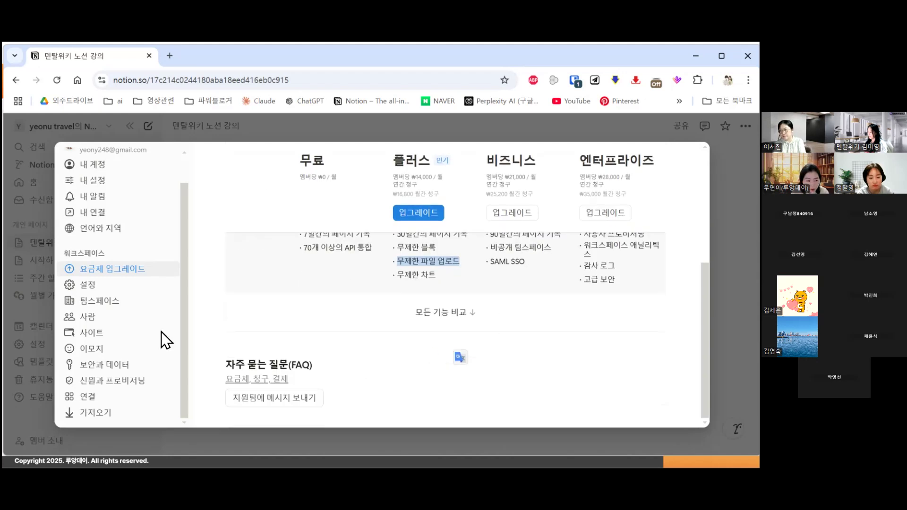
Step: Open the 내 모습 만들기 avatar maker from the profile in the 내 계정 settings
scroll(151, 373, up, 2)
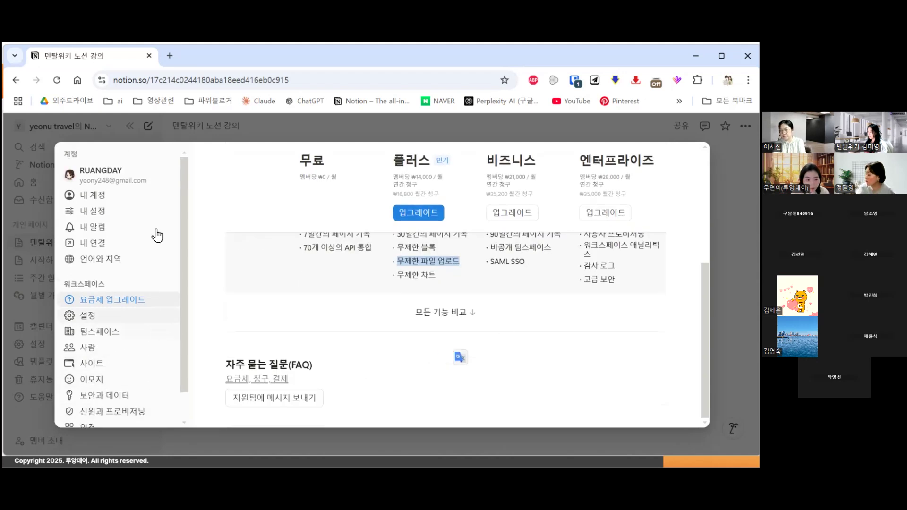
click(141, 195)
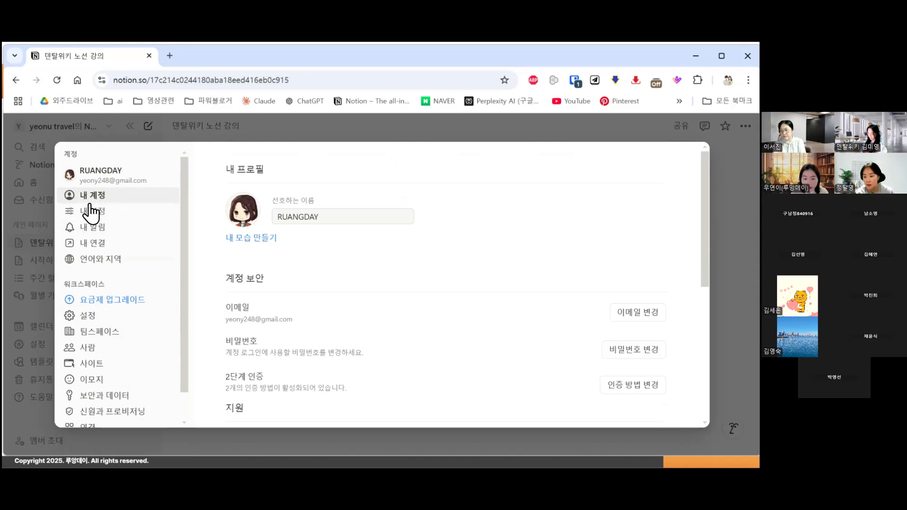
click(268, 240)
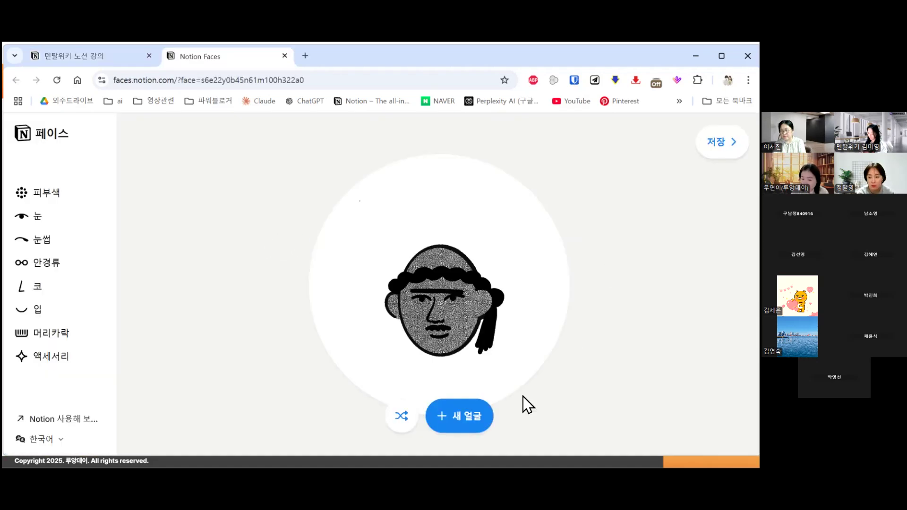
Step: Shuffle the avatar through several random faces
click(402, 417)
click(402, 417)
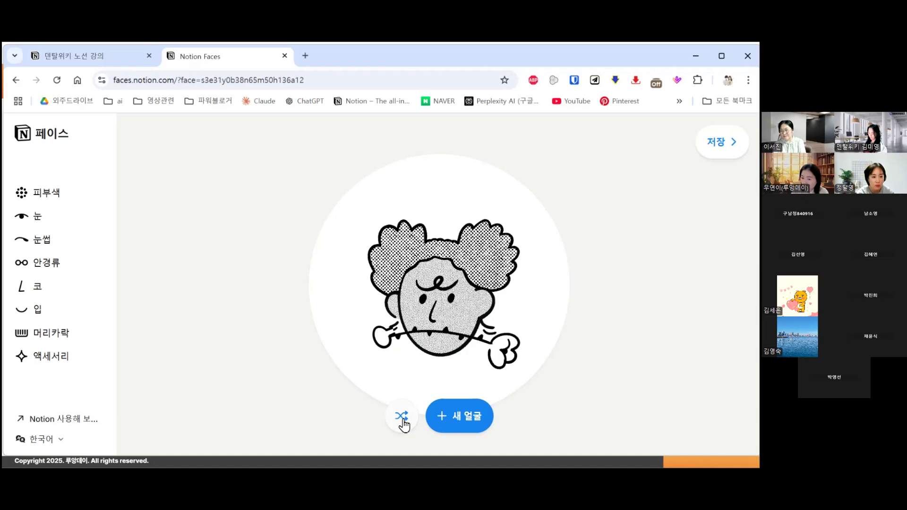
click(402, 417)
click(402, 417)
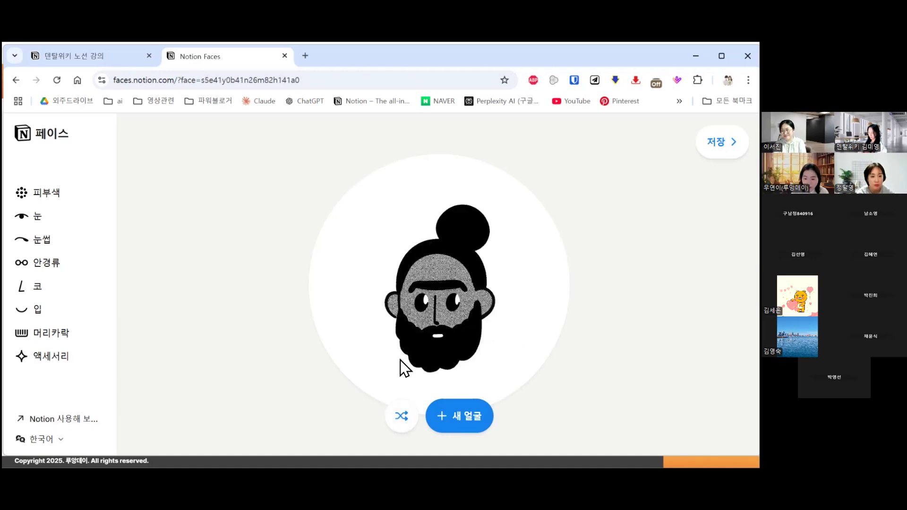
Step: Start a new blank face and give it the light speckled third skin tone and sideways-glancing eyes
click(482, 428)
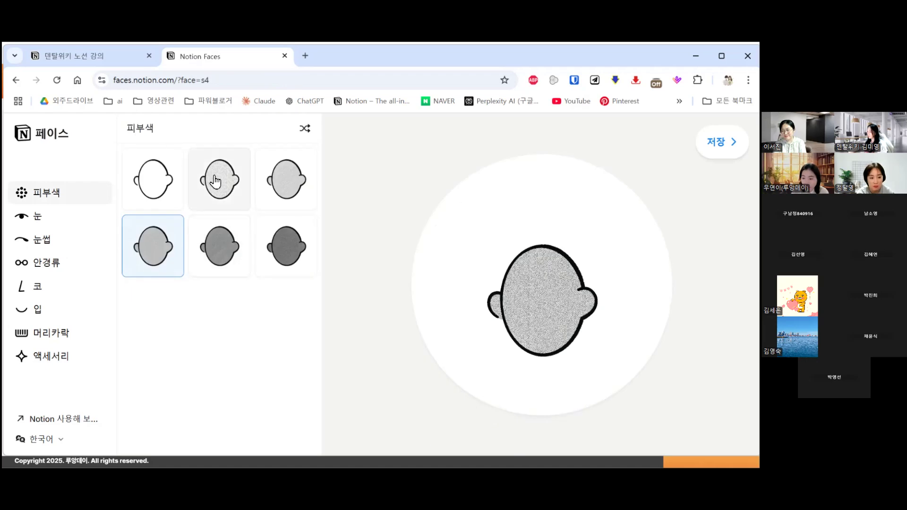
click(218, 183)
click(269, 186)
click(52, 217)
click(279, 196)
Step: Add thick black eyebrows and rectangular glasses to the face
click(52, 241)
click(270, 266)
click(47, 263)
click(272, 249)
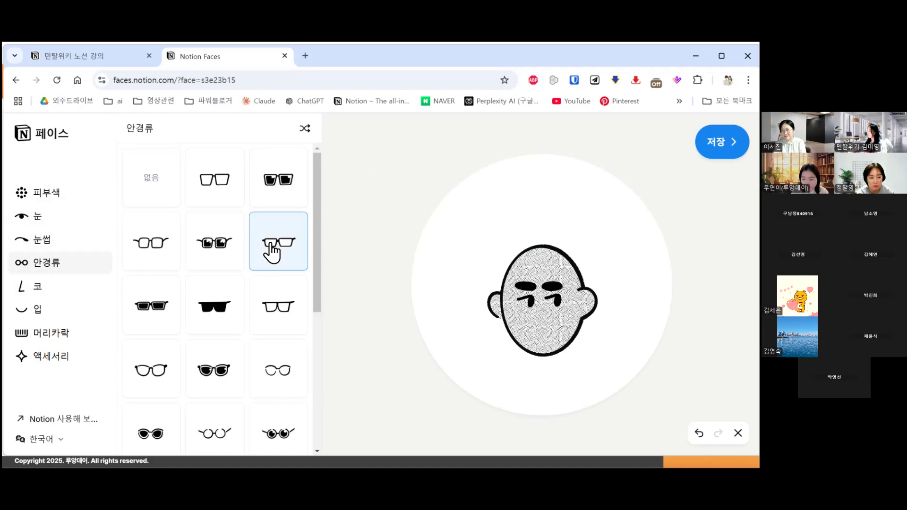
Step: Give the face a curved nose and a small smiling mouth
click(52, 286)
click(275, 246)
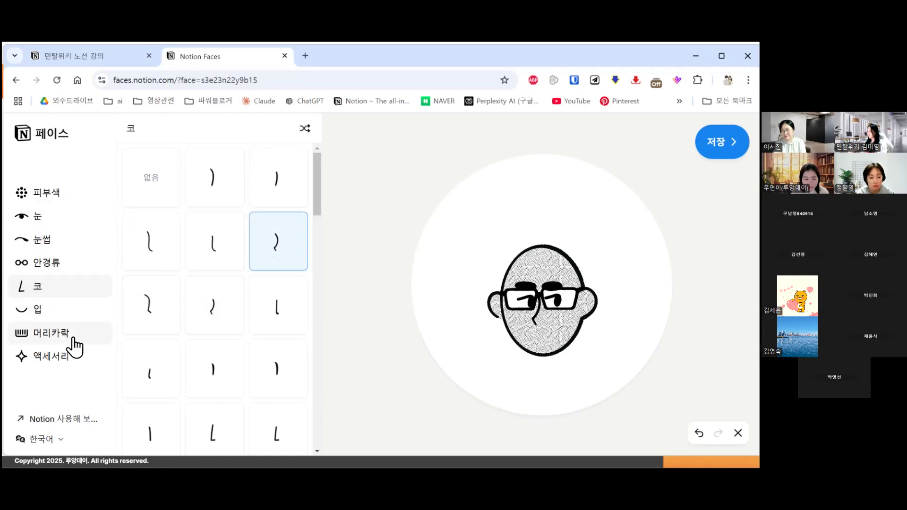
click(37, 309)
click(279, 241)
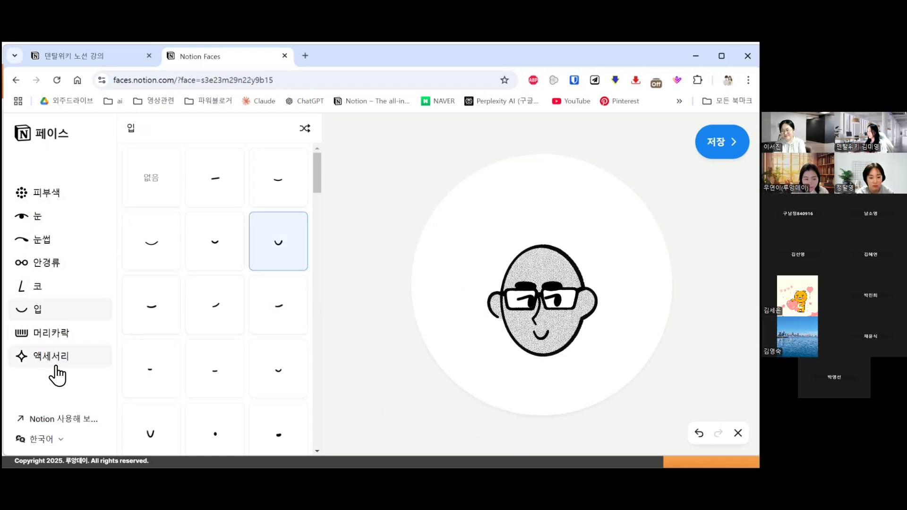
Step: Add the black bob hairstyle with a parted fringe and the flower accessory to the face
click(68, 339)
click(210, 245)
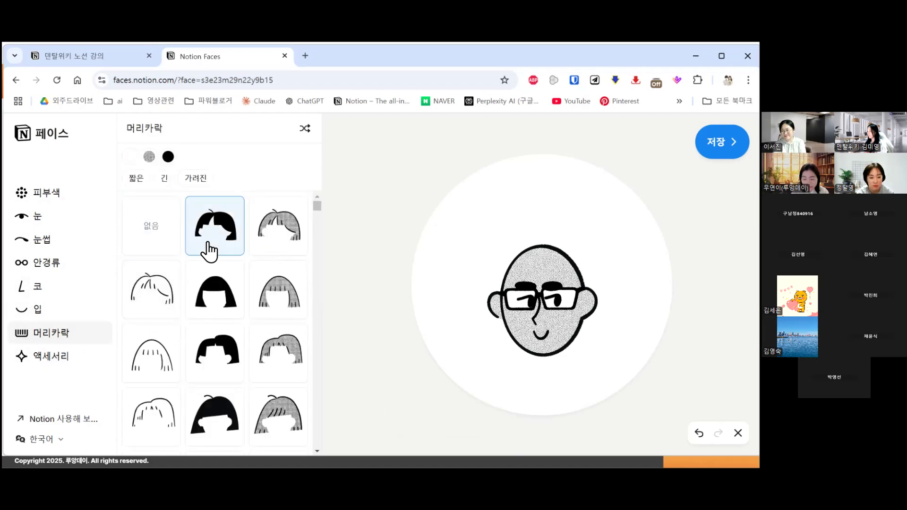
click(101, 359)
click(267, 179)
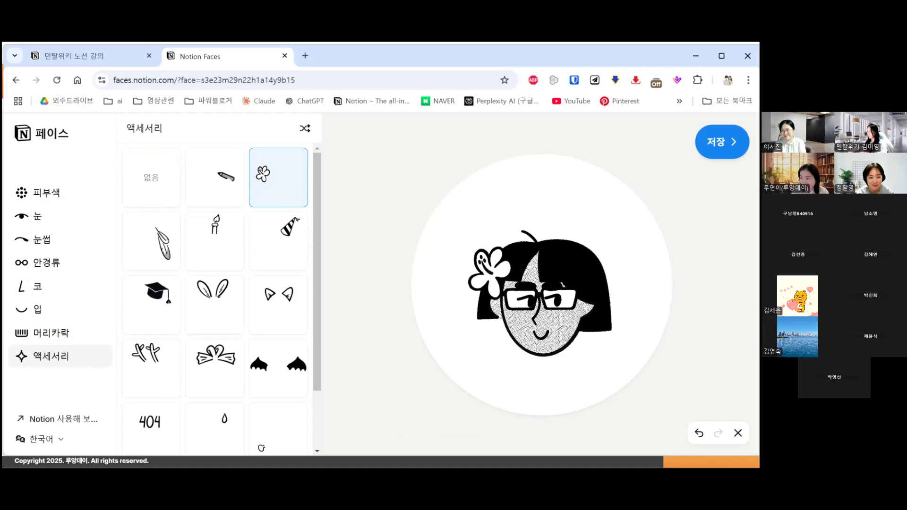
Step: Save the face, enter the presenter's name as the card title, and continue to the download page
click(722, 141)
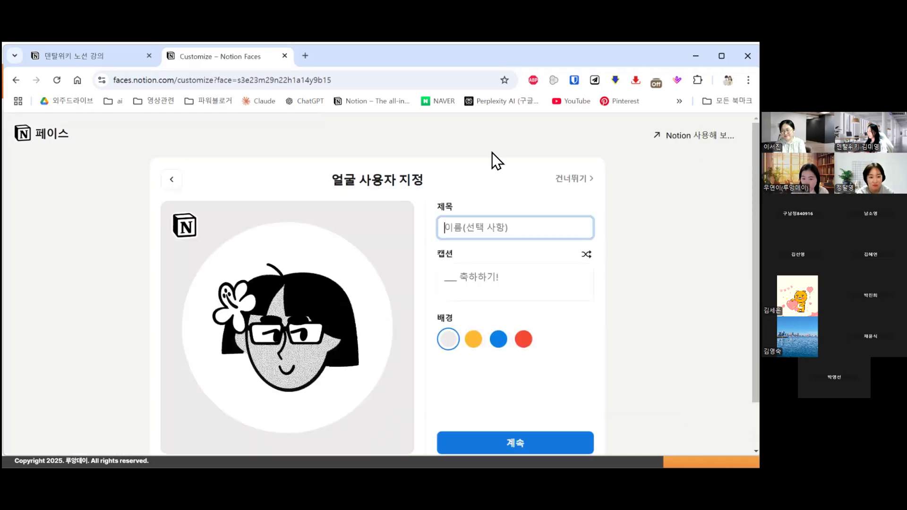
text(루아앙)
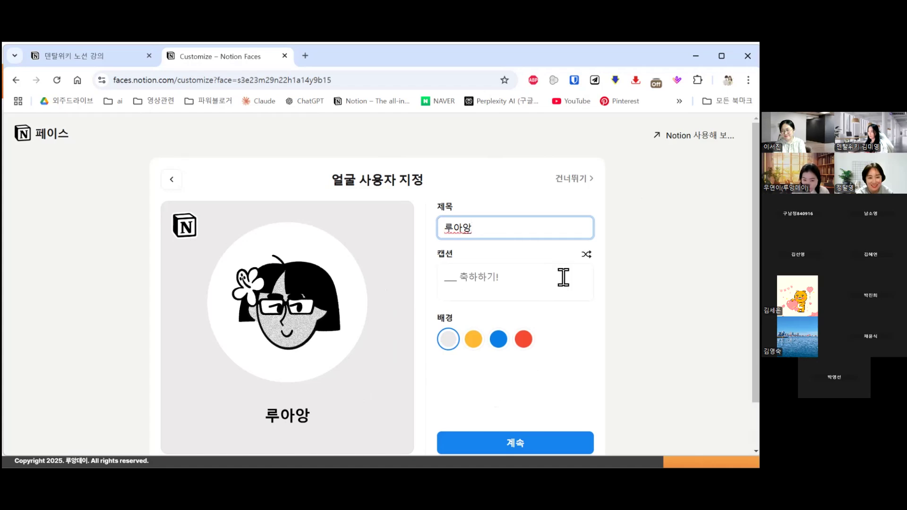
key(BackSpace)
key(BackSpace)
key(BackSpace)
text(우연이)
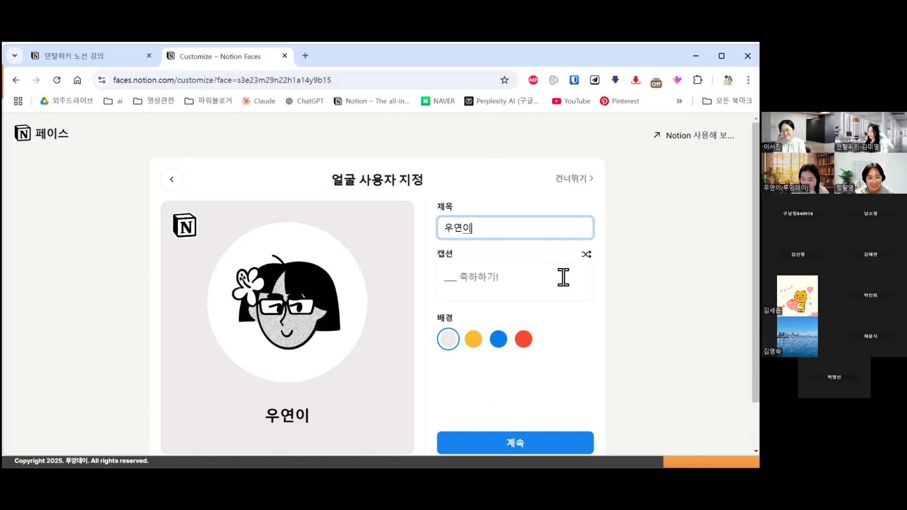
click(477, 443)
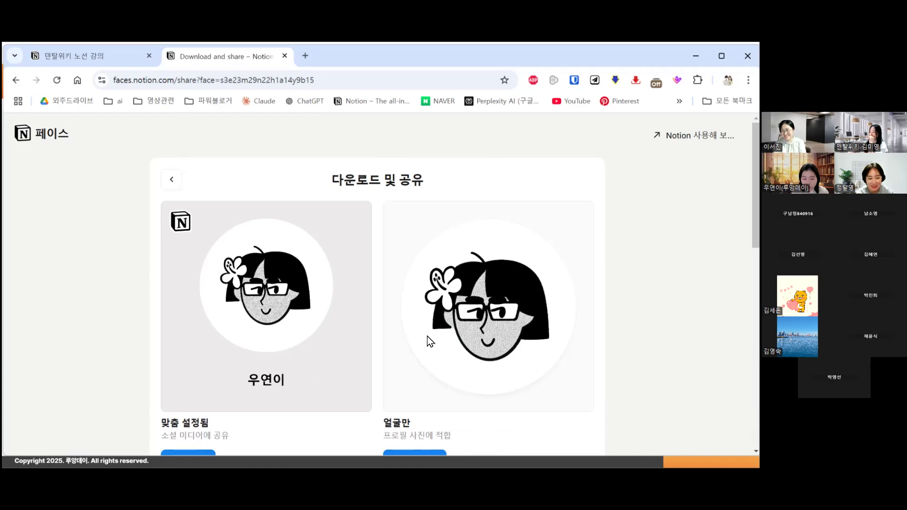
Step: Download the 맞춤 설정됨 version of the face card
scroll(351, 358, down, 2)
click(197, 375)
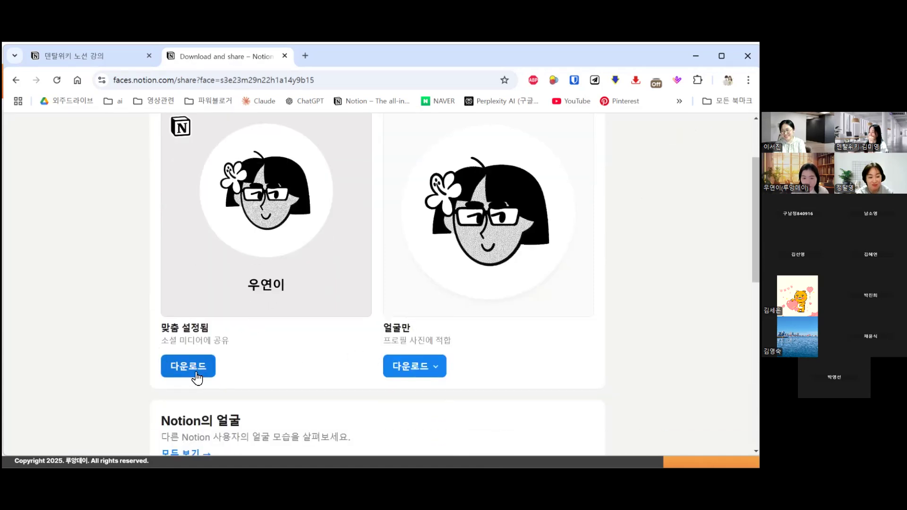
scroll(472, 326, up, 2)
scroll(469, 335, down, 2)
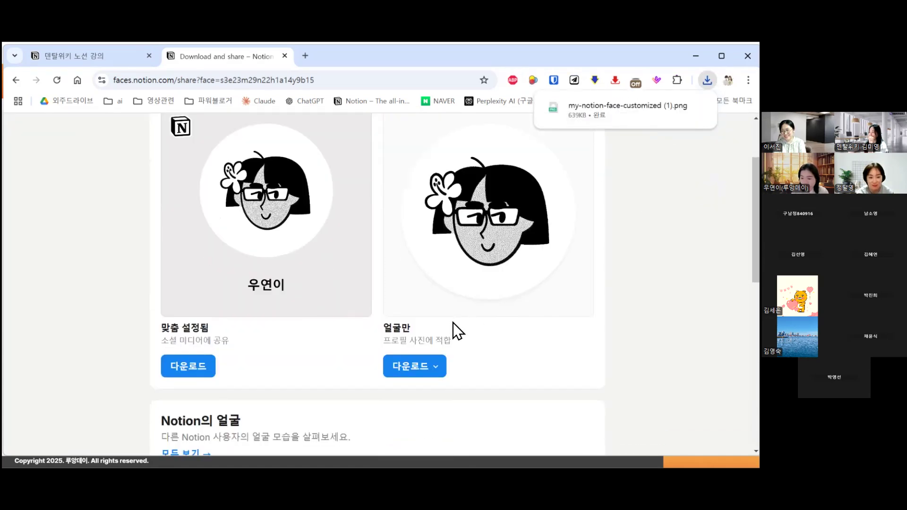
Step: Download the 얼굴만 image twice, once with 흰색 배경 and once with 투명한 배경
click(441, 367)
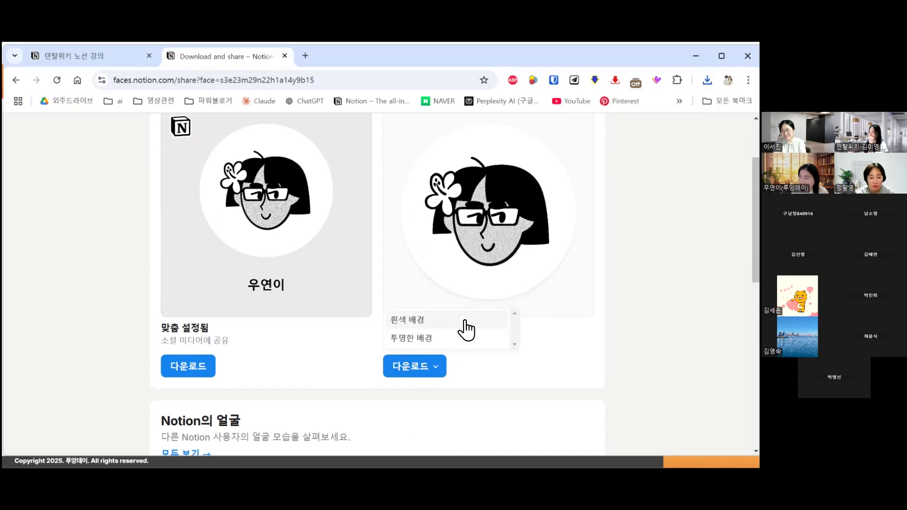
click(466, 328)
click(425, 369)
click(443, 341)
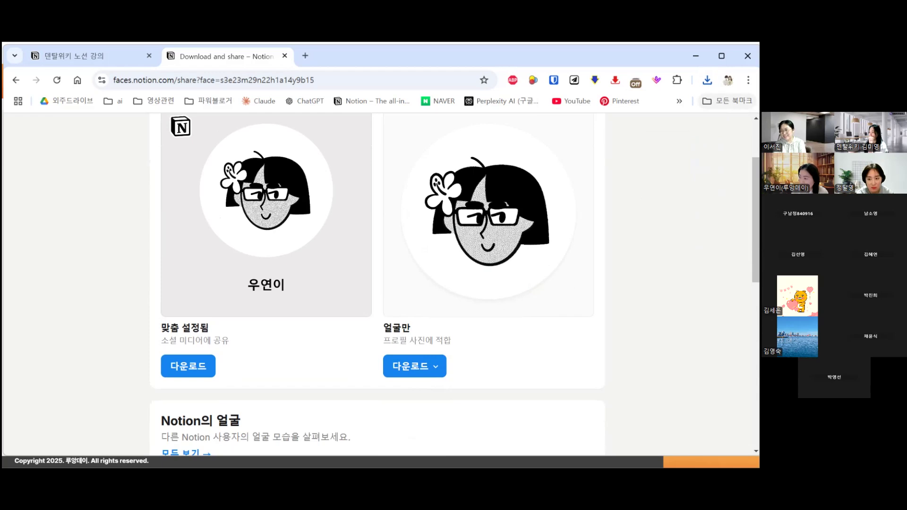
Step: Preview the downloaded my-notion-face-transparent (1).png in the image viewer and close it
scroll(704, 151, up, 2)
click(707, 80)
mouse_move(633, 133)
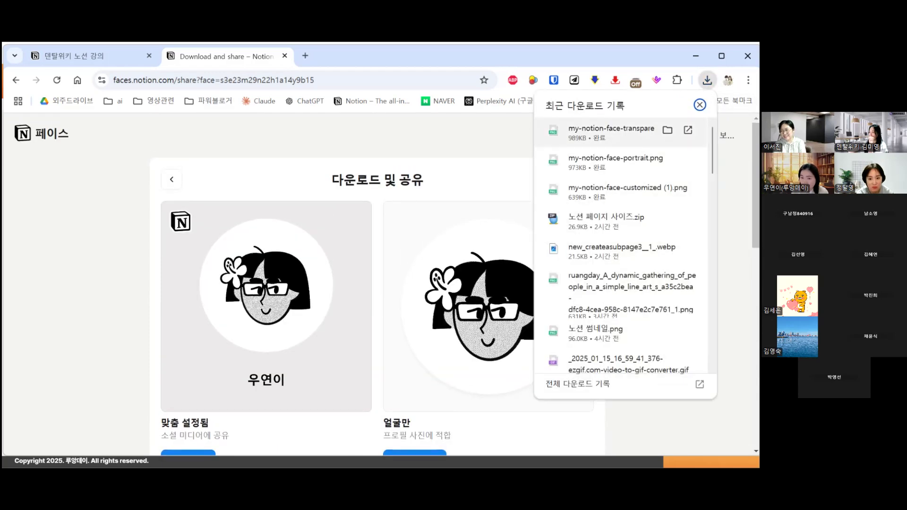
click(667, 130)
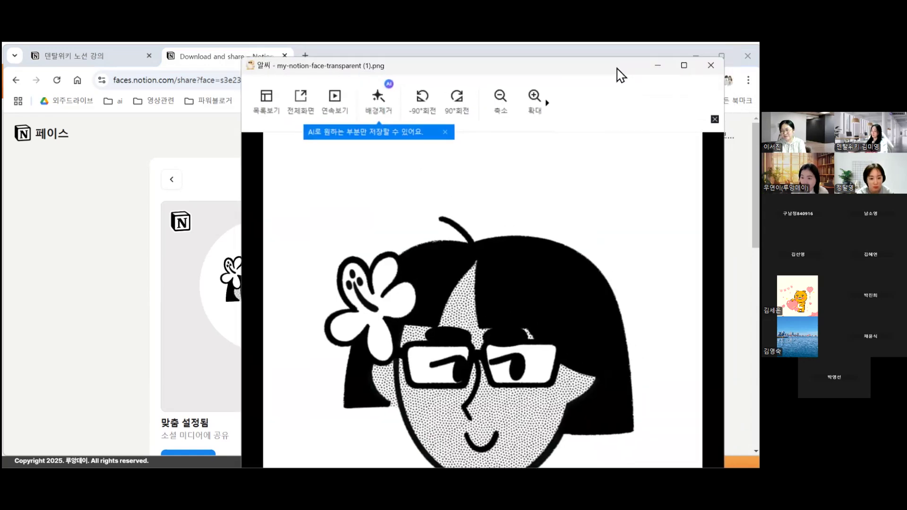
drag(616, 58, 570, 88)
click(699, 87)
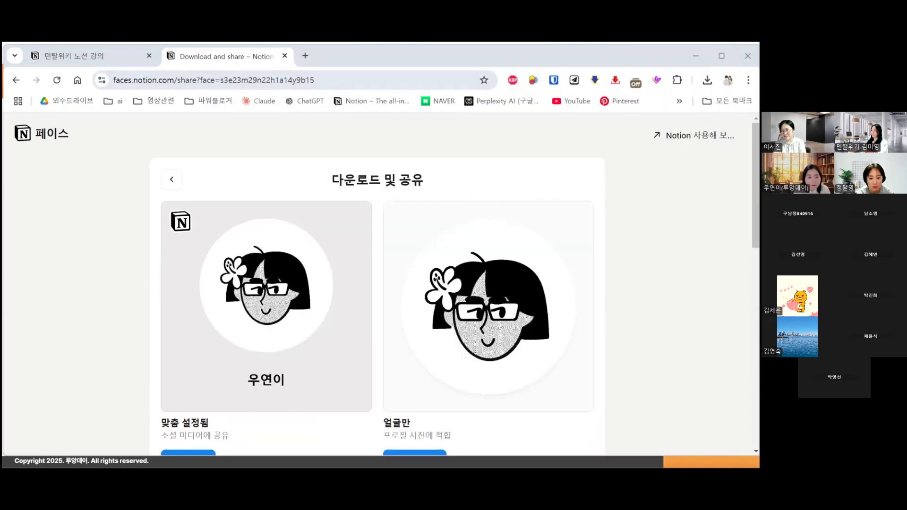
Step: Back in the Notion settings, replace the profile photo with my-notion-face-transparent (1).png from 다운로드, and close the settings
click(110, 56)
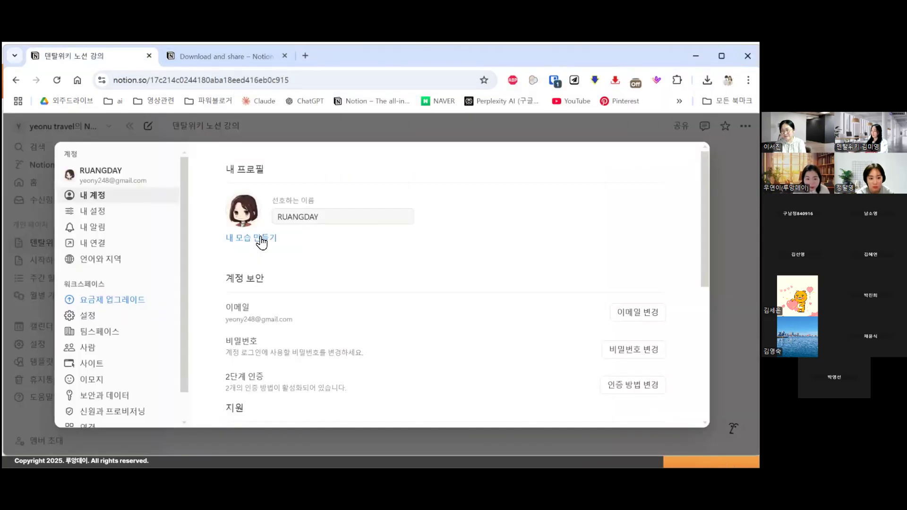
click(238, 216)
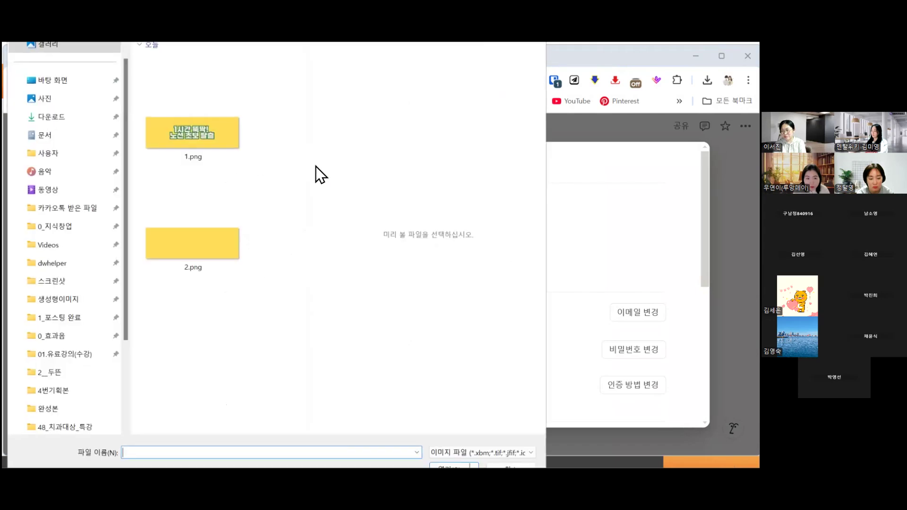
click(51, 119)
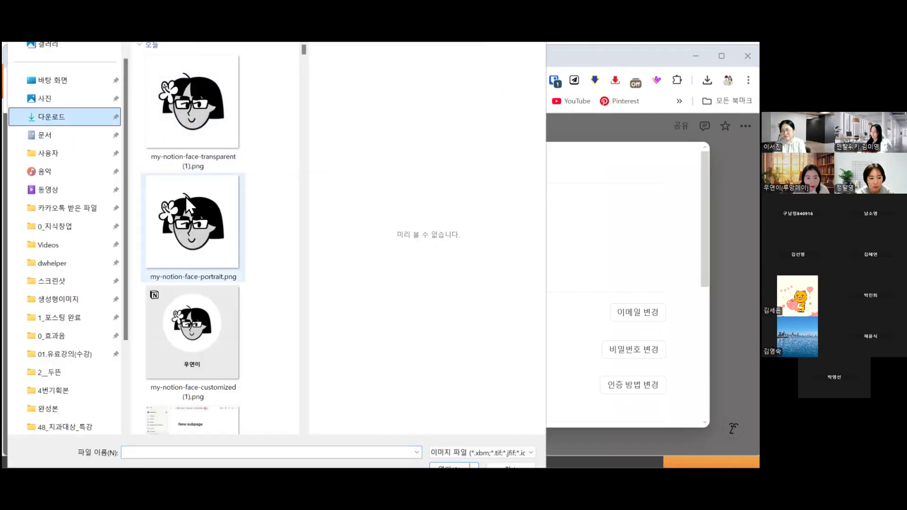
double_click(192, 104)
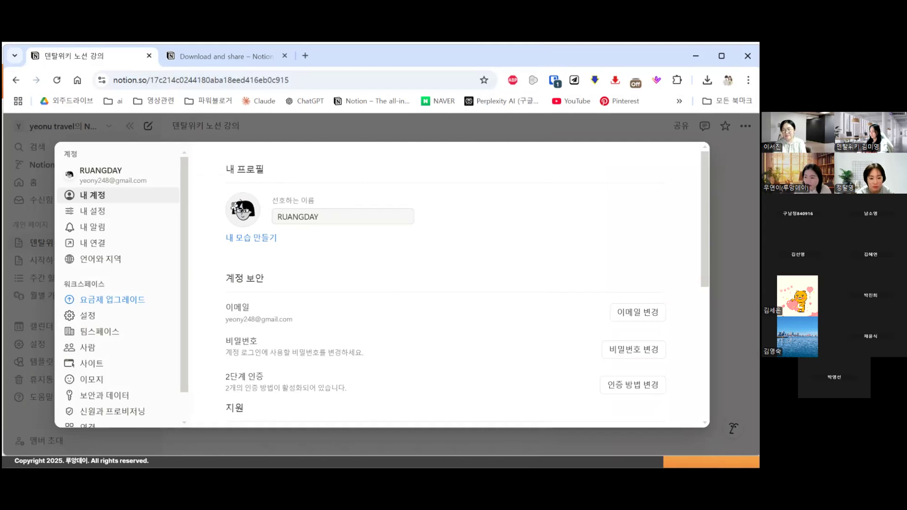
key(Escape)
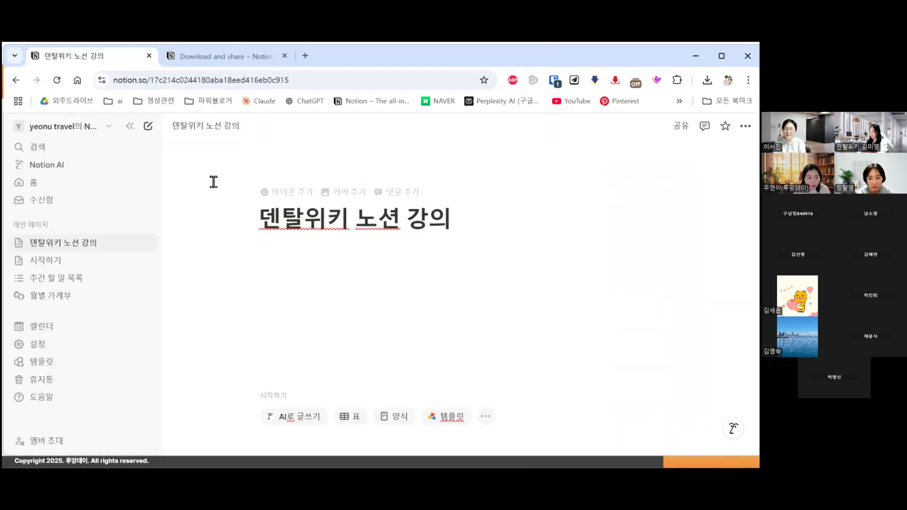
Step: View the workspace search window and close it
click(73, 151)
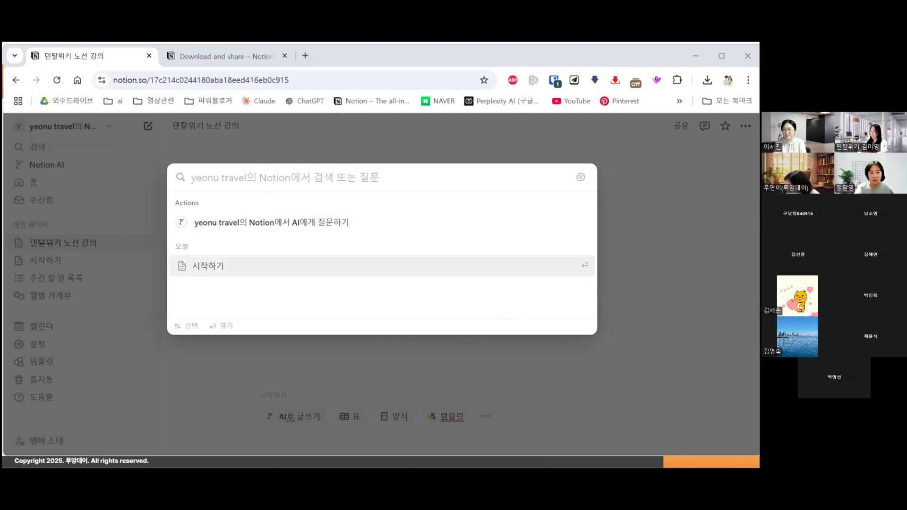
click(496, 342)
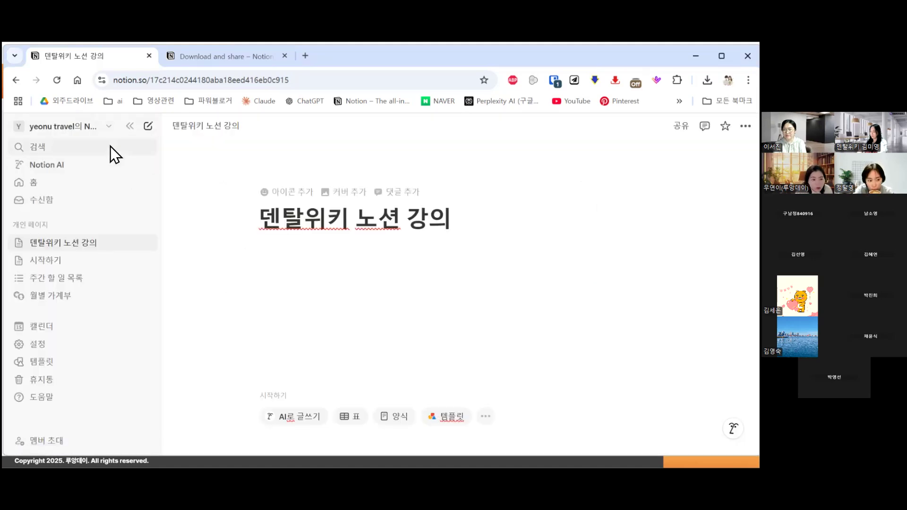
Step: Reopen the workspace settings and view the 내 설정 options
click(100, 124)
click(38, 179)
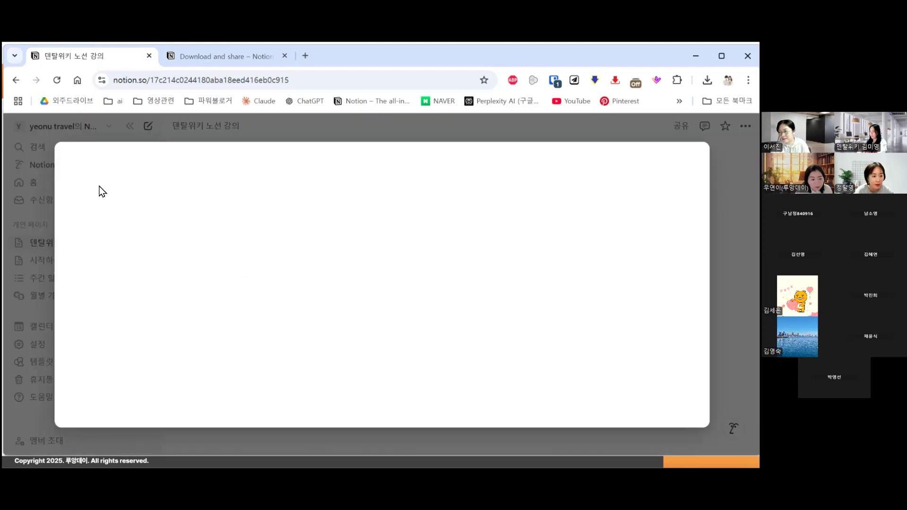
scroll(163, 238, down, 1)
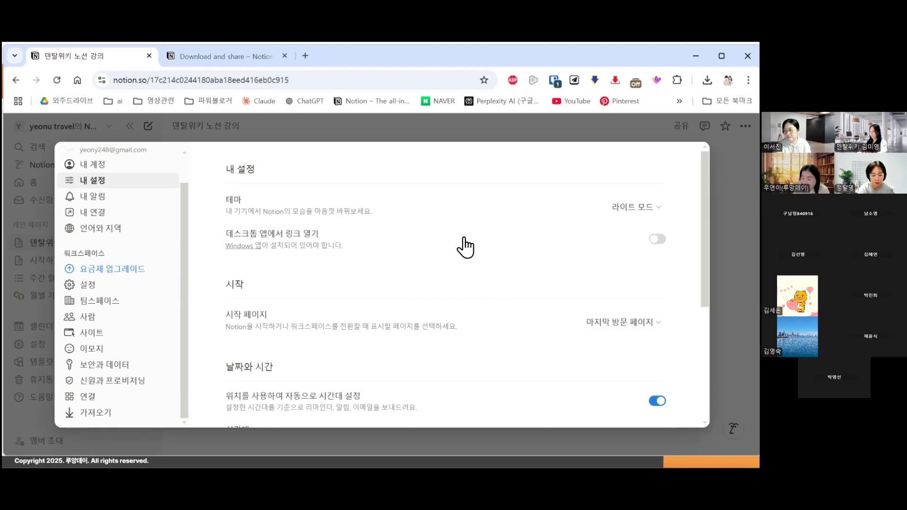
Step: Close the workspace settings and compare the 공유 and 게시 options of the 덴탈위키 노션 강의 page
scroll(118, 226, up, 1)
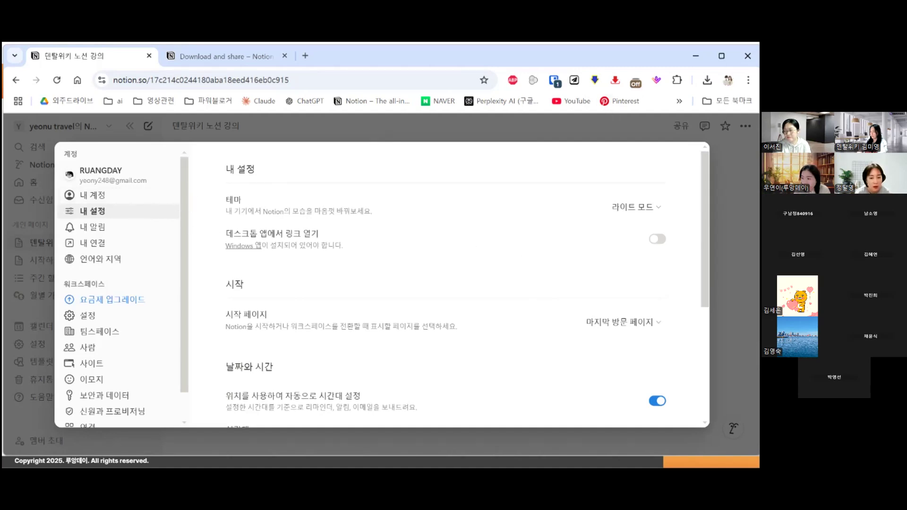
key(Escape)
click(681, 126)
click(511, 149)
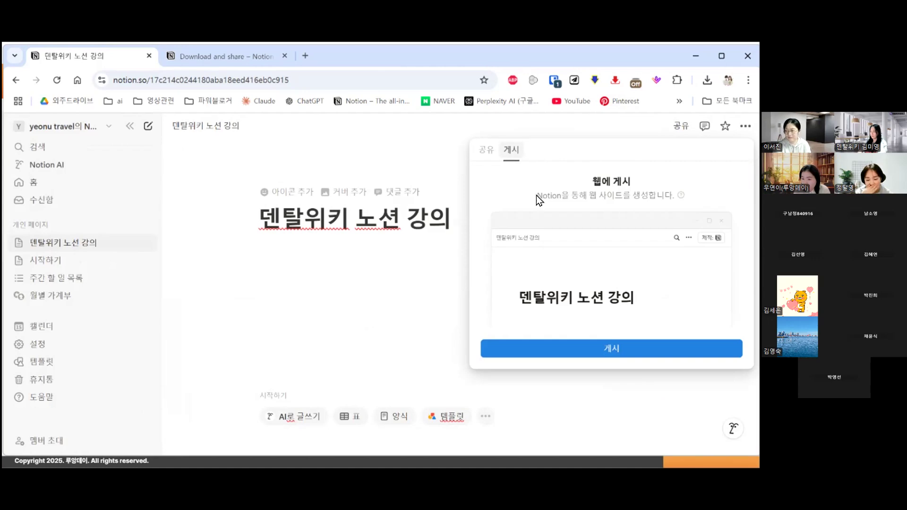
click(486, 150)
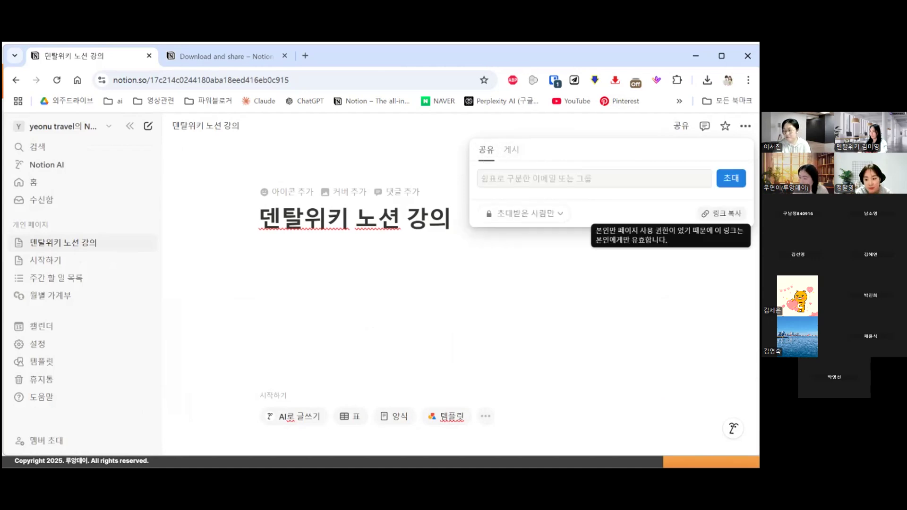
click(511, 150)
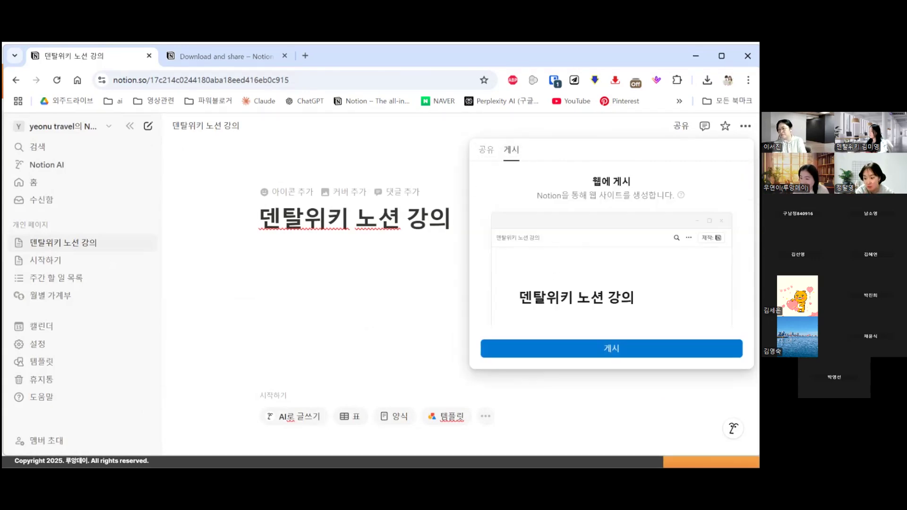
Step: Publish the 덴탈위키 노션 강의 page to the web, view its 링크 만료 기간 choices, and close the publishing options
click(611, 349)
click(727, 242)
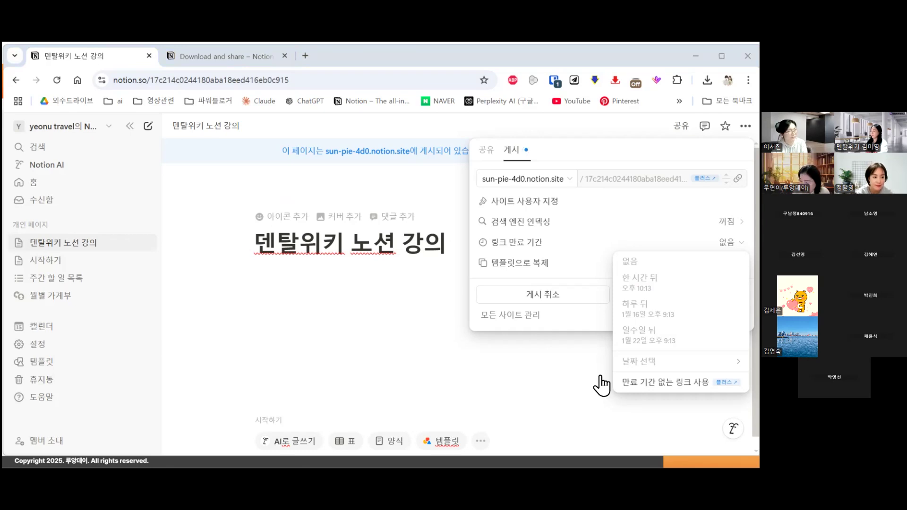
click(306, 280)
click(306, 280)
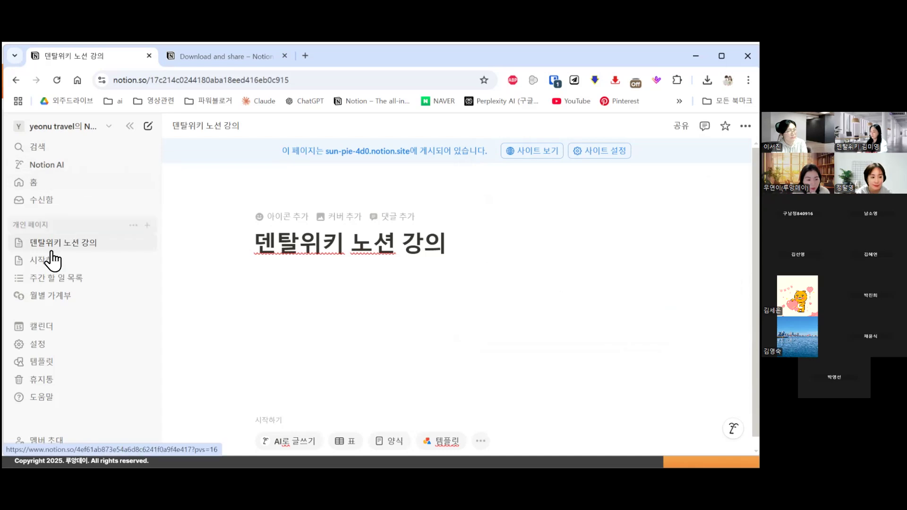
Step: Look through the workspace's 홈 page, from the recent pages and 학습하기 section through to 추천 템플릿
click(36, 184)
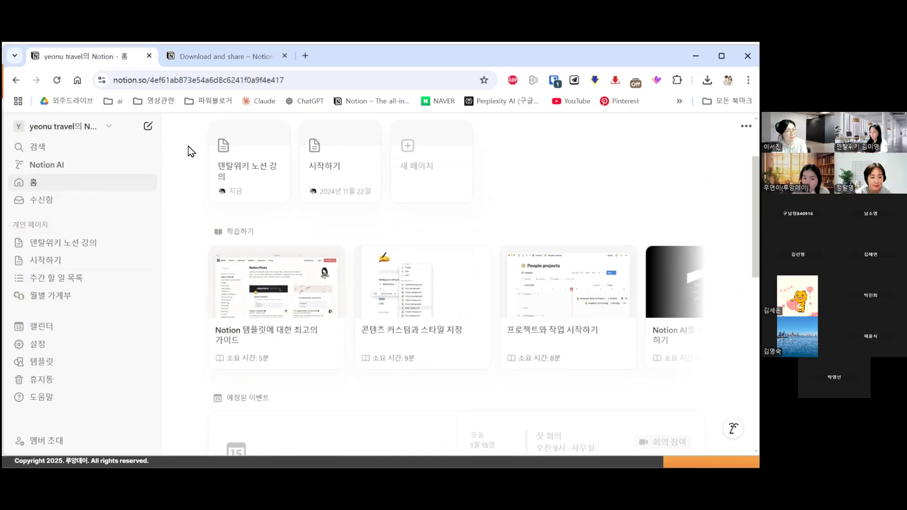
scroll(441, 181, down, 2)
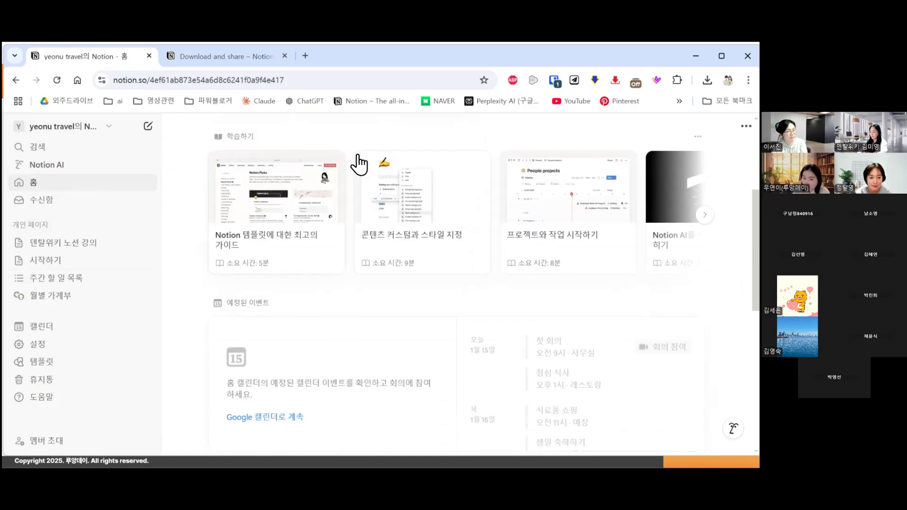
scroll(440, 186, up, 2)
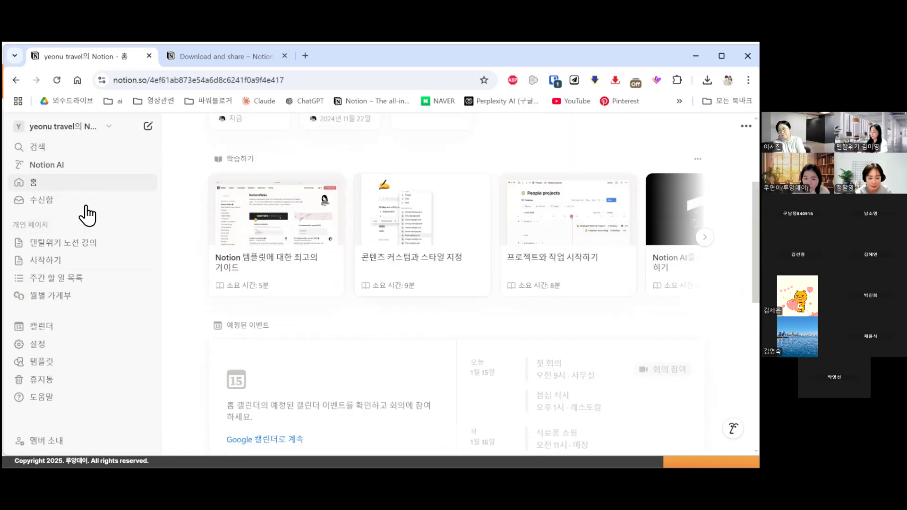
scroll(381, 249, down, 5)
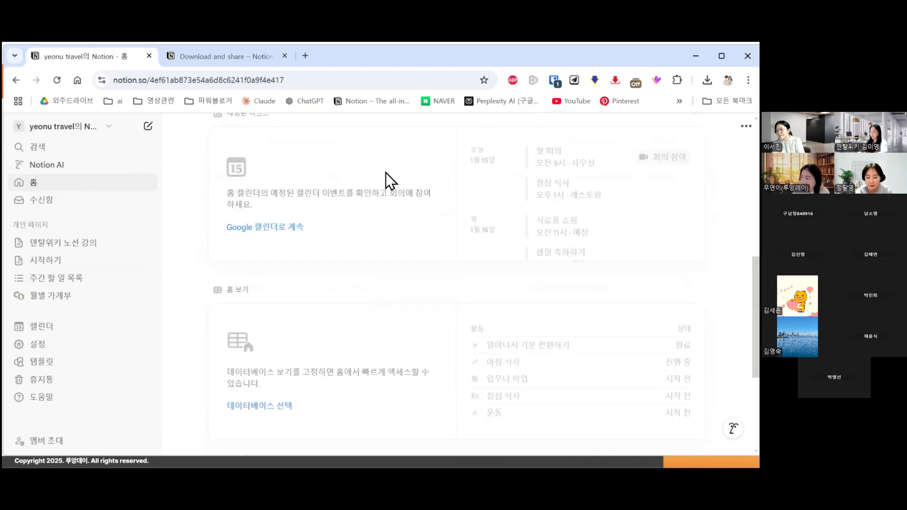
scroll(424, 224, down, 2)
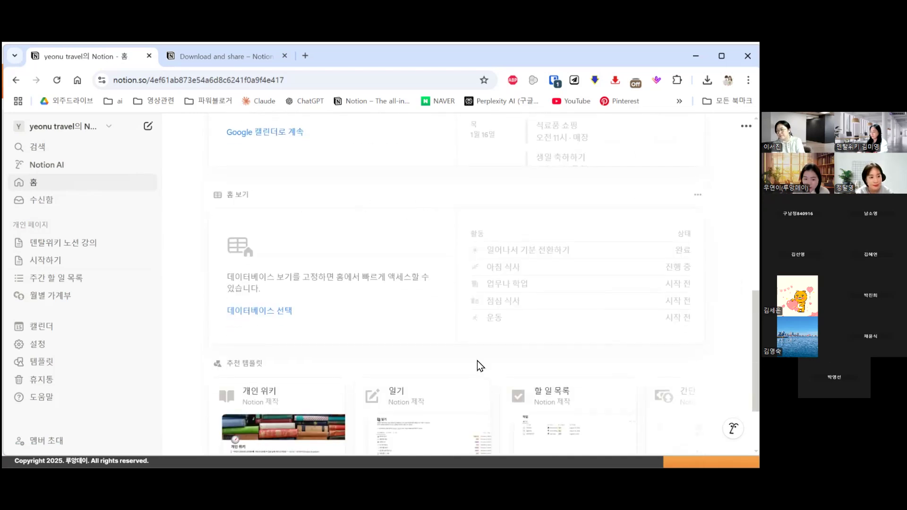
scroll(483, 210, down, 2)
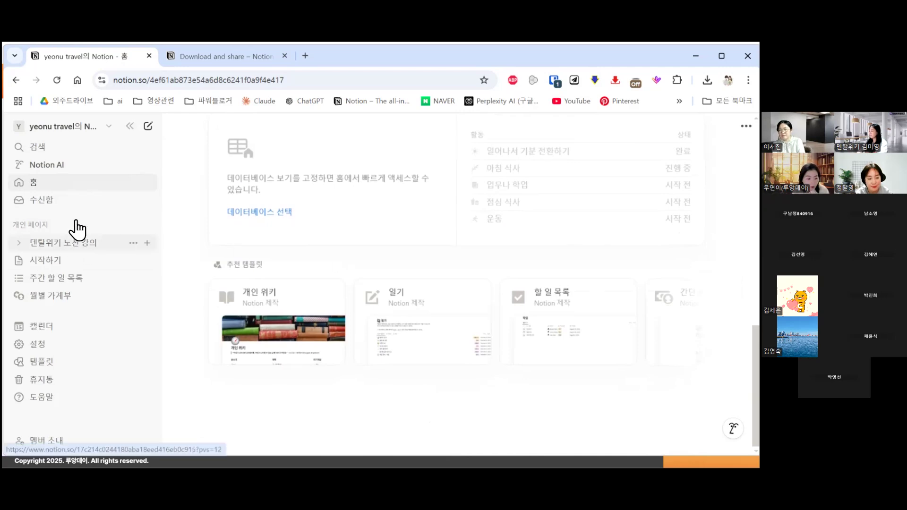
Step: Return to the 덴탈위키 노션 강의 page, browse the block types offered by the "/" command in its body, and dismiss the list
click(69, 250)
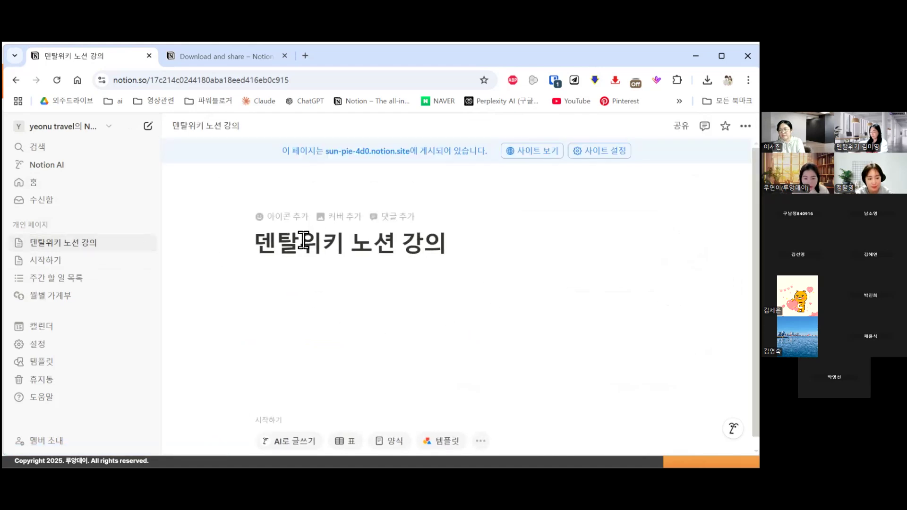
click(534, 261)
key(Return)
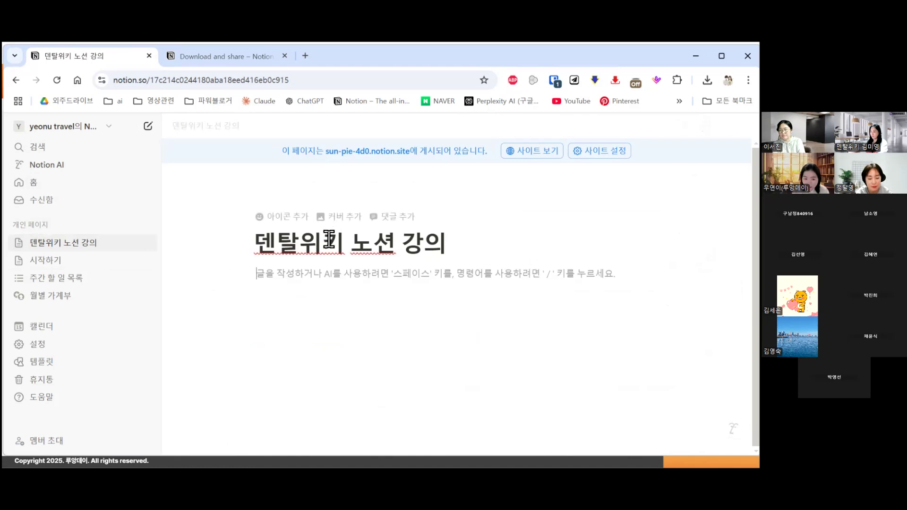
text(/)
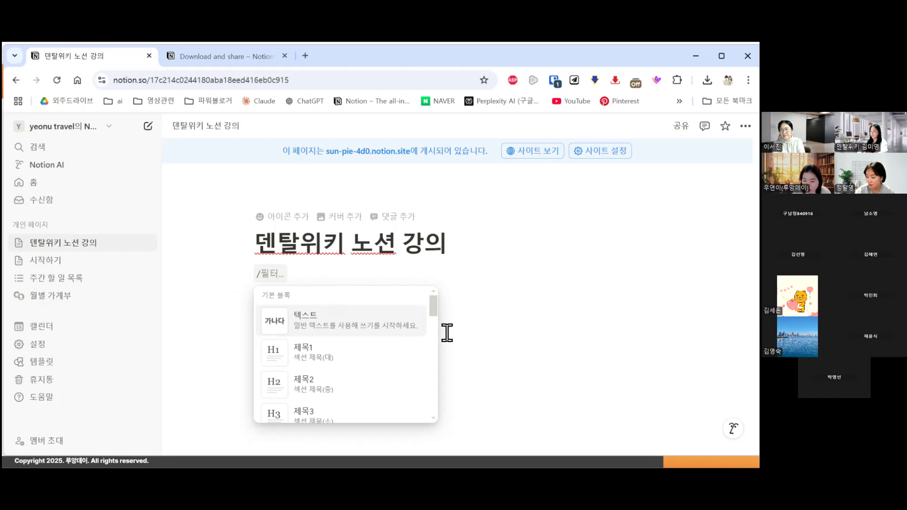
drag(434, 306, 435, 347)
key(Escape)
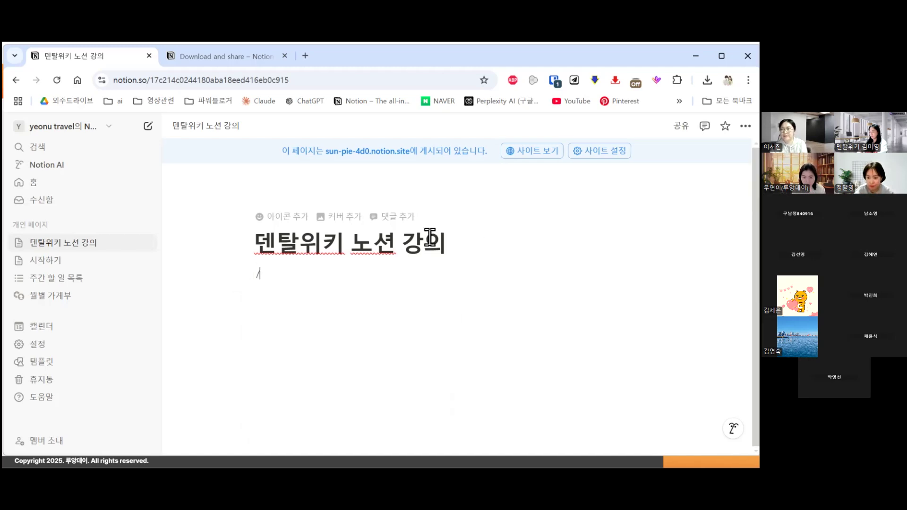
Step: Add an icon to the 덴탈위키 노션 강의 page and set it to the grinning face emoji
click(276, 220)
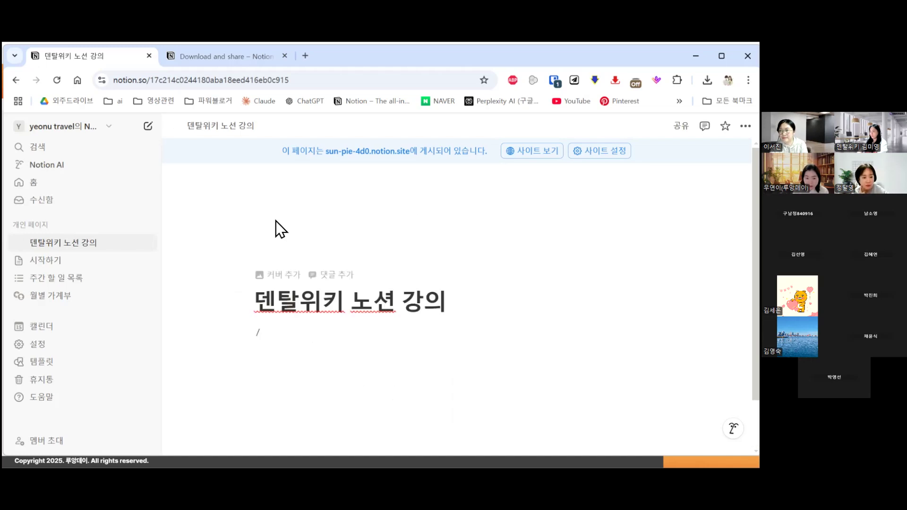
click(278, 229)
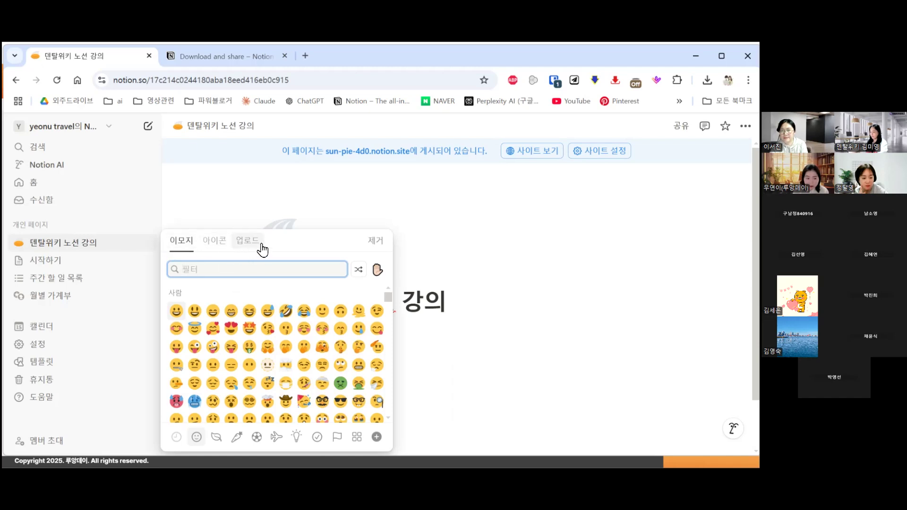
click(176, 310)
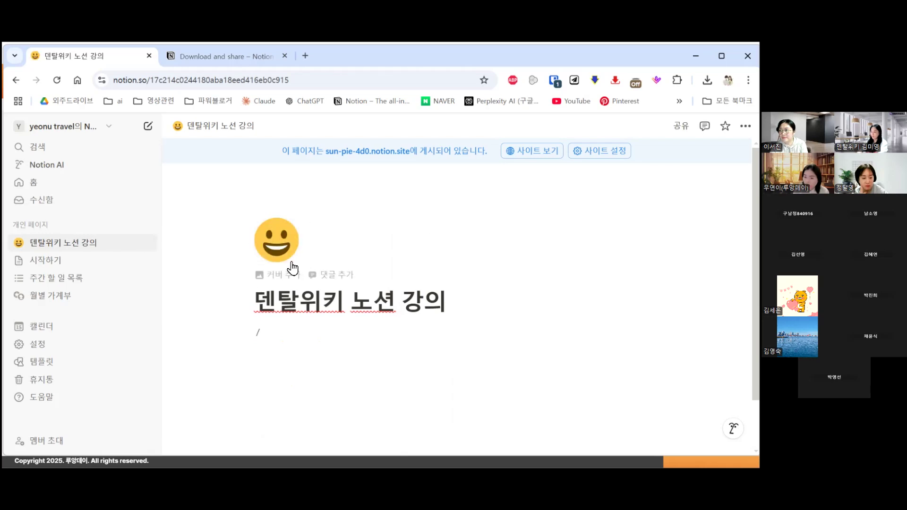
Step: Replace the page's emoji with the green book icon from the 아이콘 collection
click(283, 250)
click(219, 245)
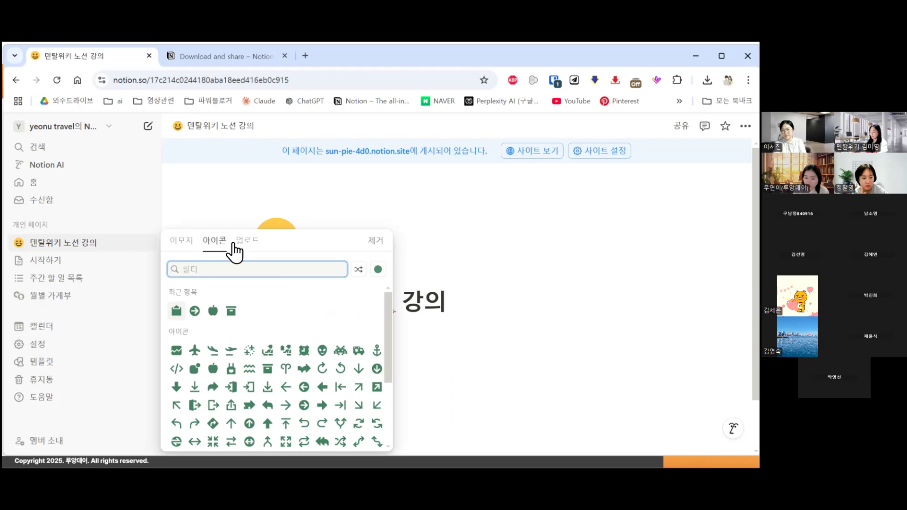
scroll(198, 368, down, 2)
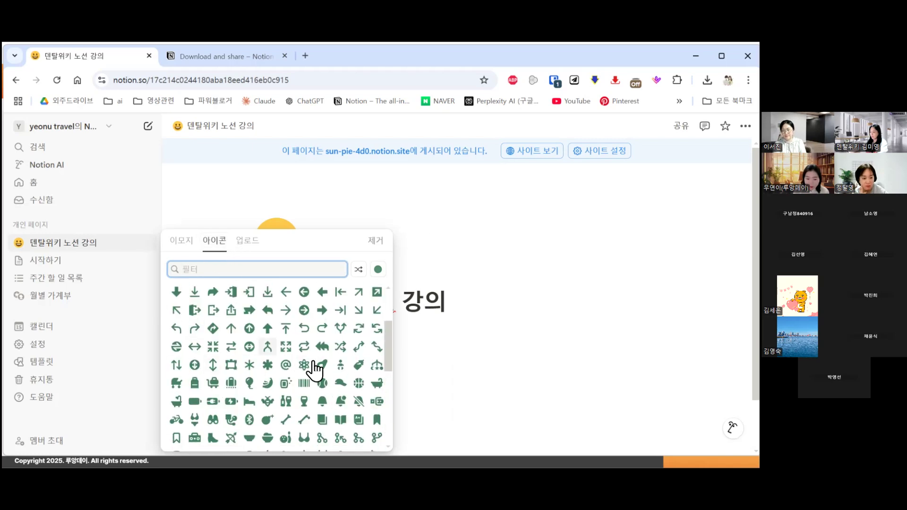
click(322, 420)
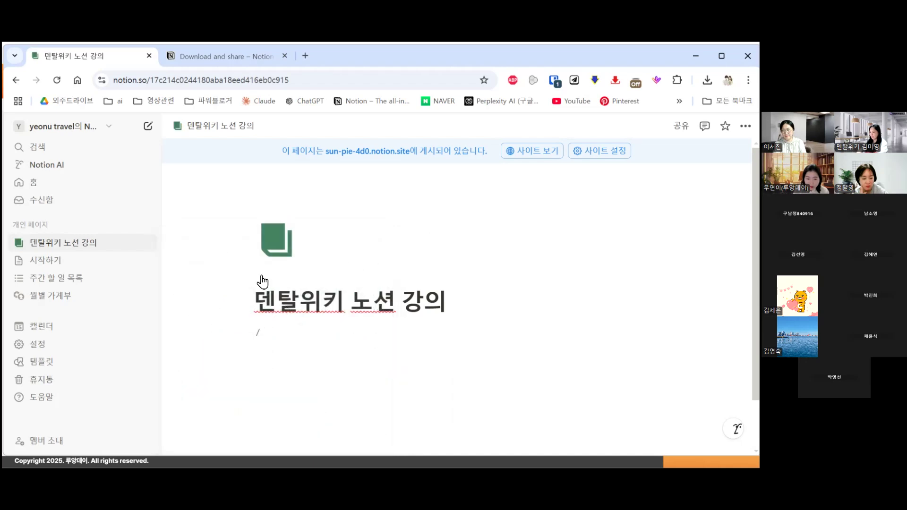
Step: Change the color used for the 아이콘 collection to pink
click(279, 256)
click(378, 269)
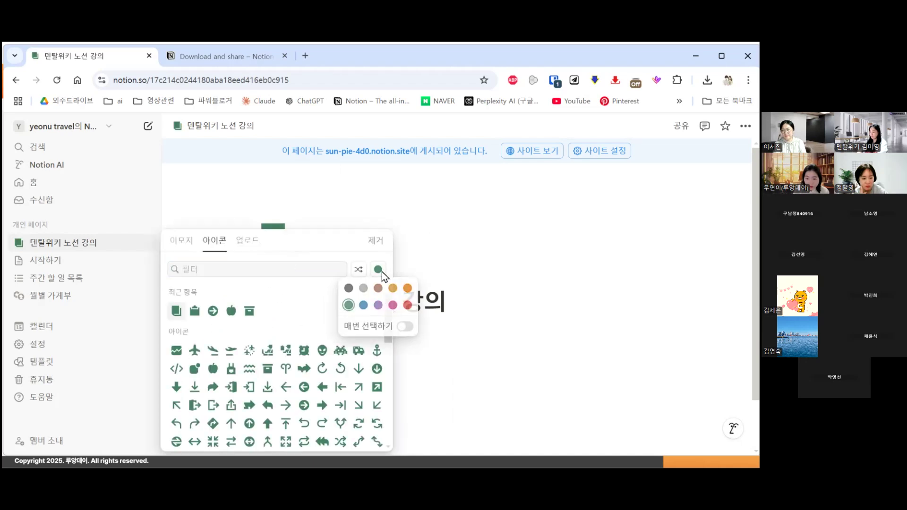
click(392, 305)
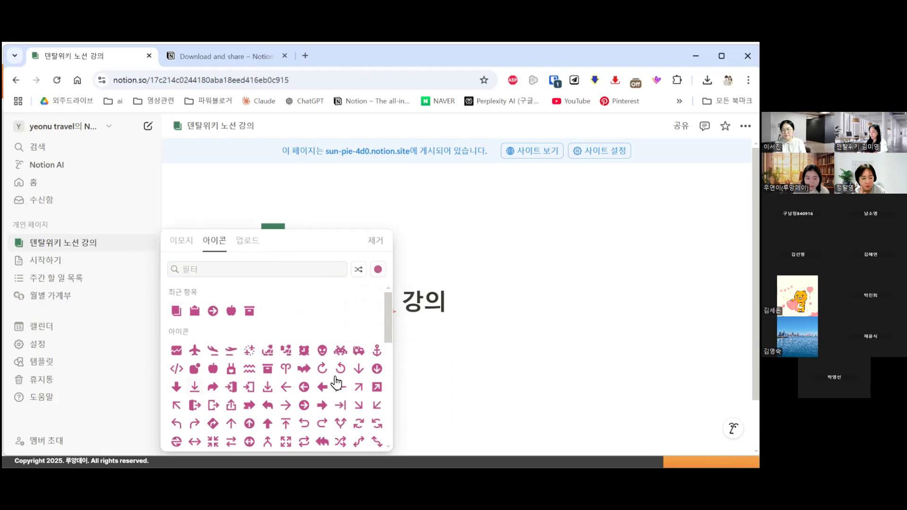
Step: Upload my-notion-face-transparent (1).png as a custom image for the page icon
click(252, 242)
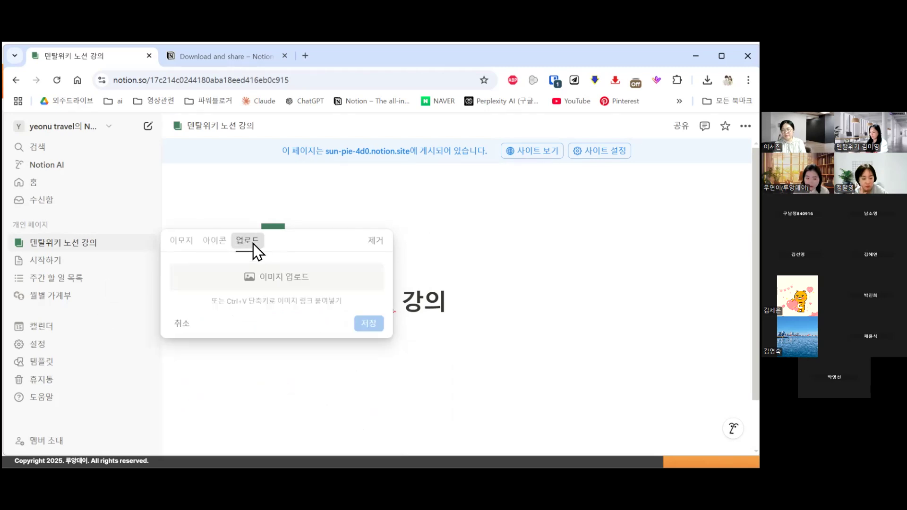
click(296, 316)
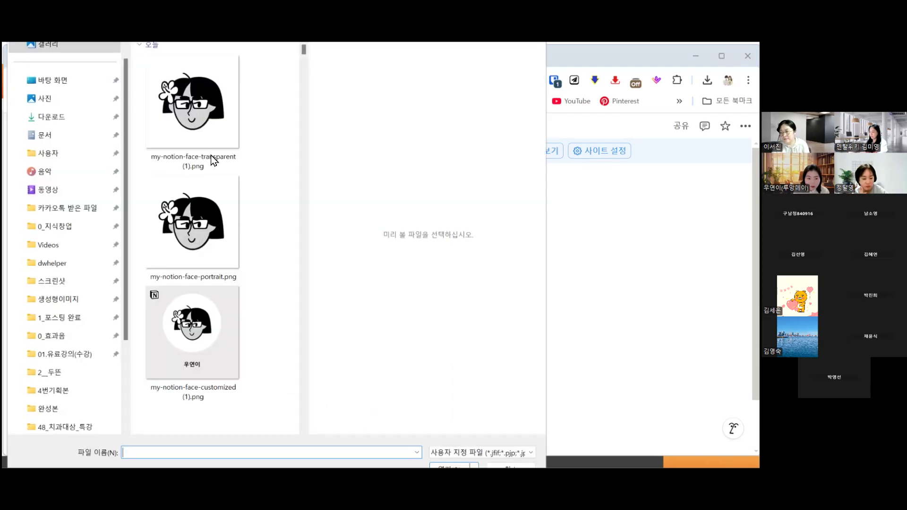
double_click(203, 132)
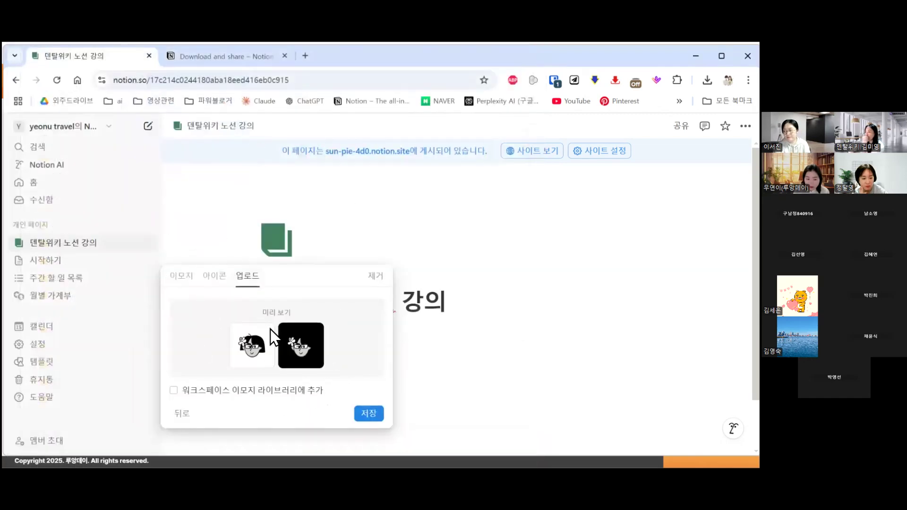
Step: Add the uploaded image to the workspace emoji library under the name ruang_day and save it as the page icon
click(176, 395)
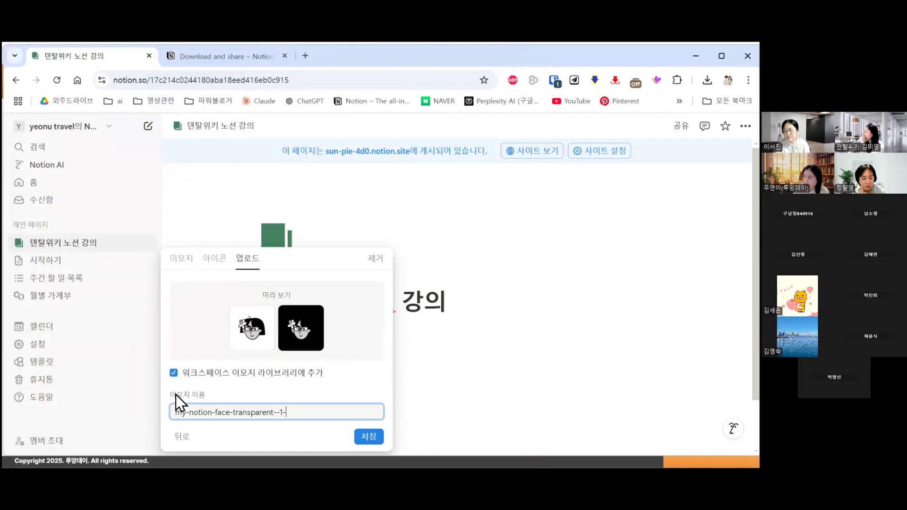
drag(279, 417, 217, 389)
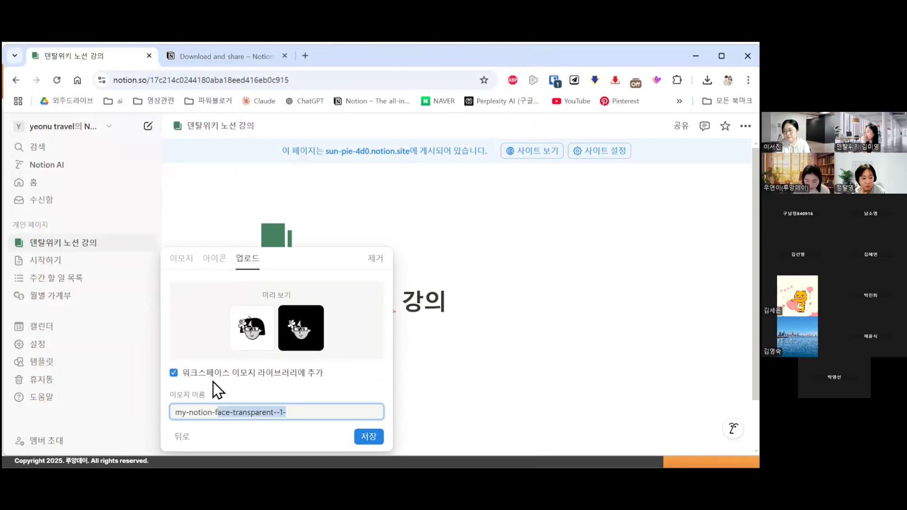
key(ctrl+a)
text(ruan)
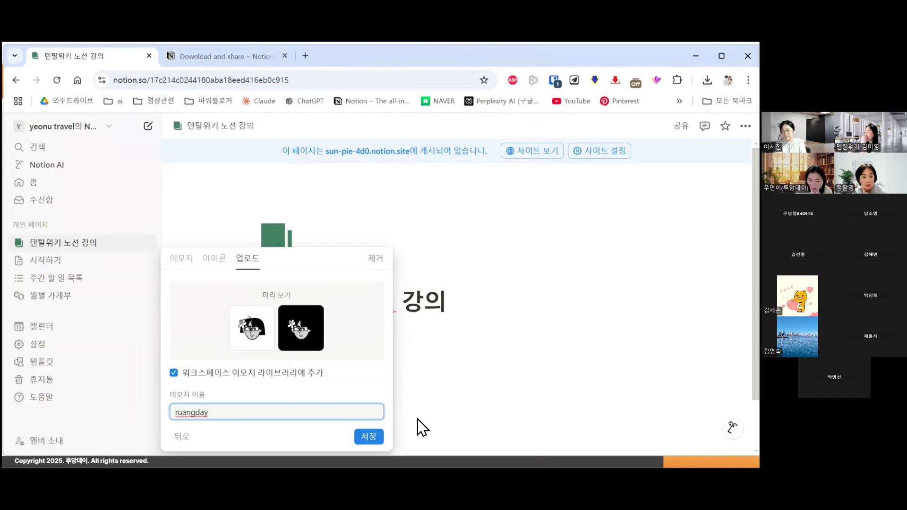
key(Left)
key(Left)
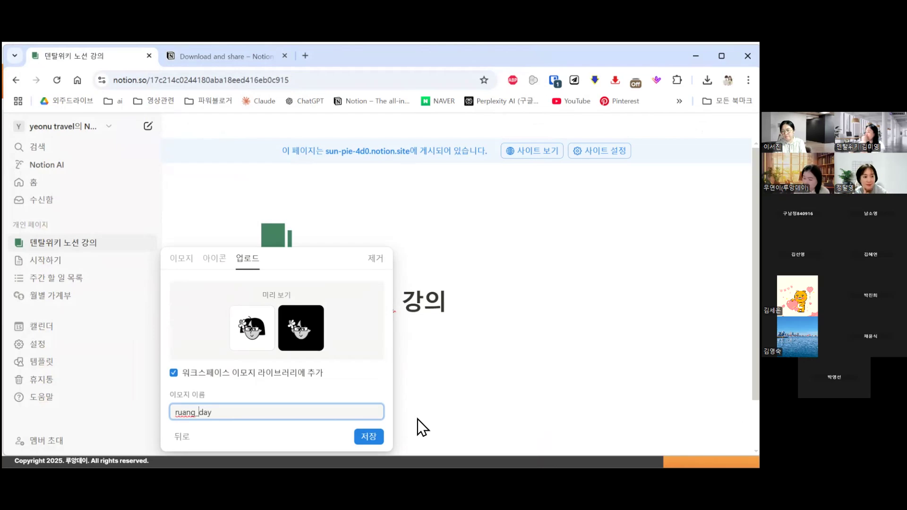
click(361, 438)
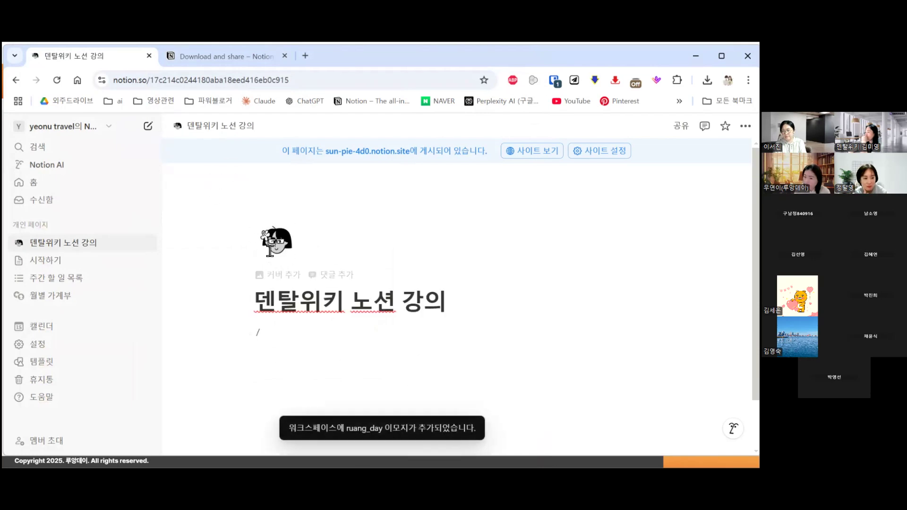
Step: Add a cover to the 덴탈위키 노션 강의 page and change it to the solid red color
click(285, 278)
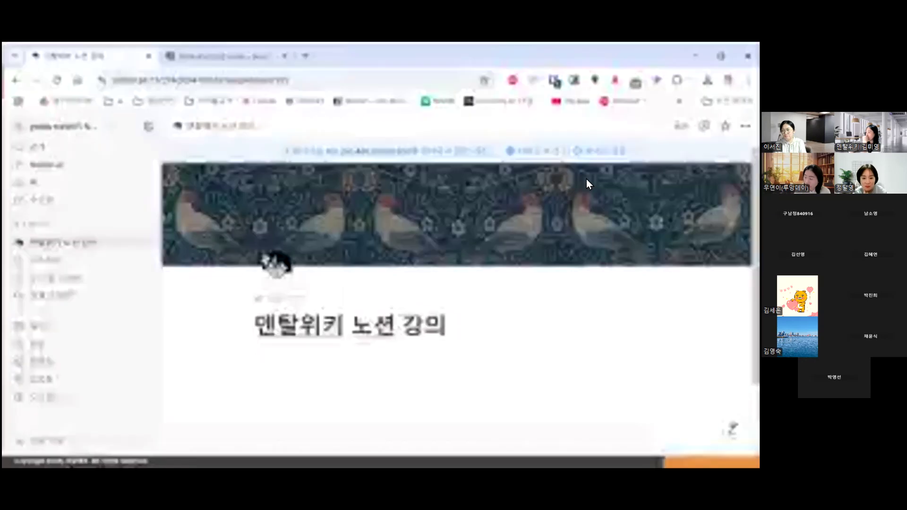
click(596, 177)
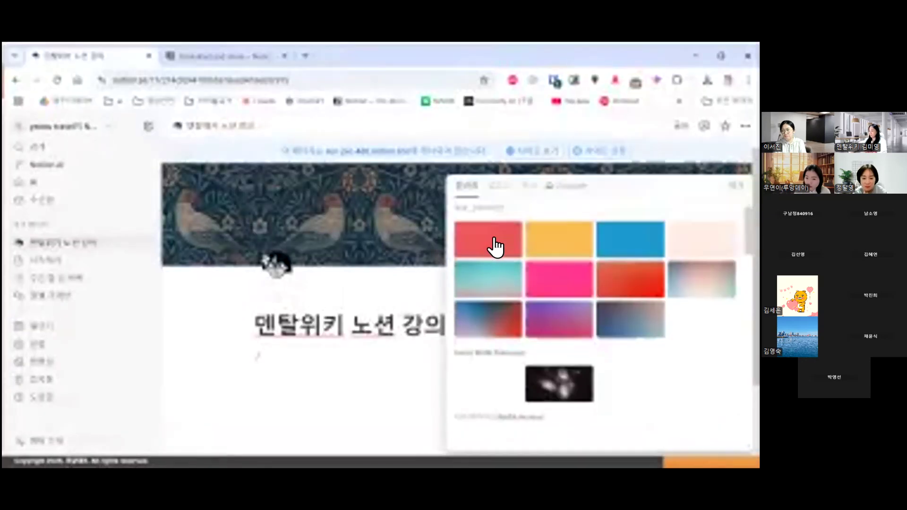
click(496, 246)
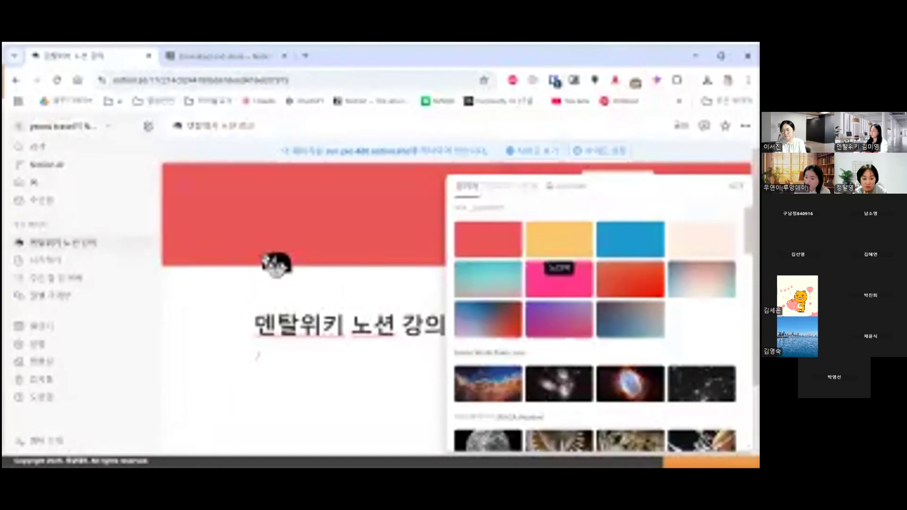
Step: Try the pale beige and the teal-to-pink gradient as page covers and browse the cover gallery's image collections
click(558, 241)
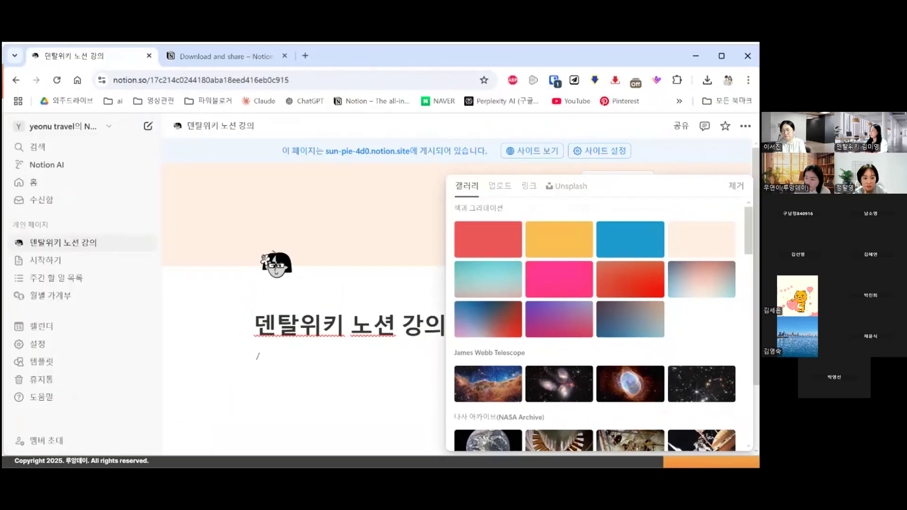
click(455, 282)
scroll(612, 365, down, 6)
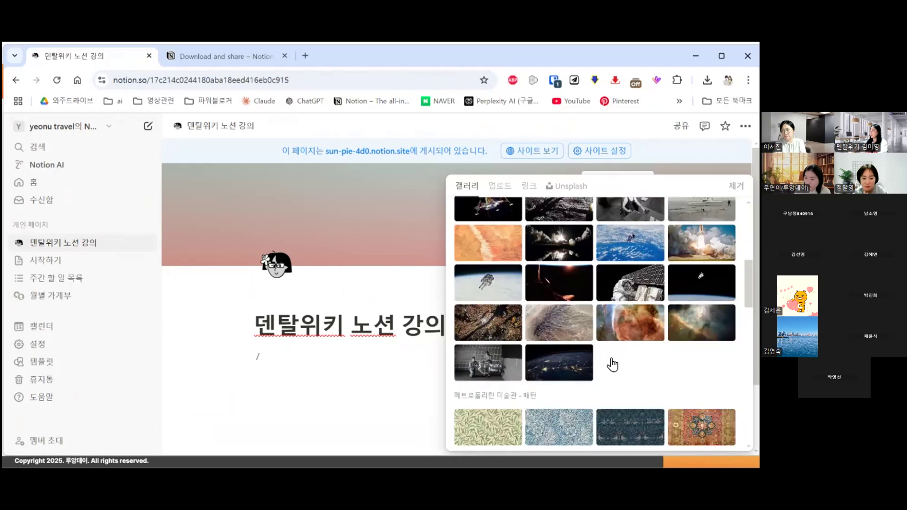
scroll(598, 342, up, 2)
scroll(604, 341, down, 2)
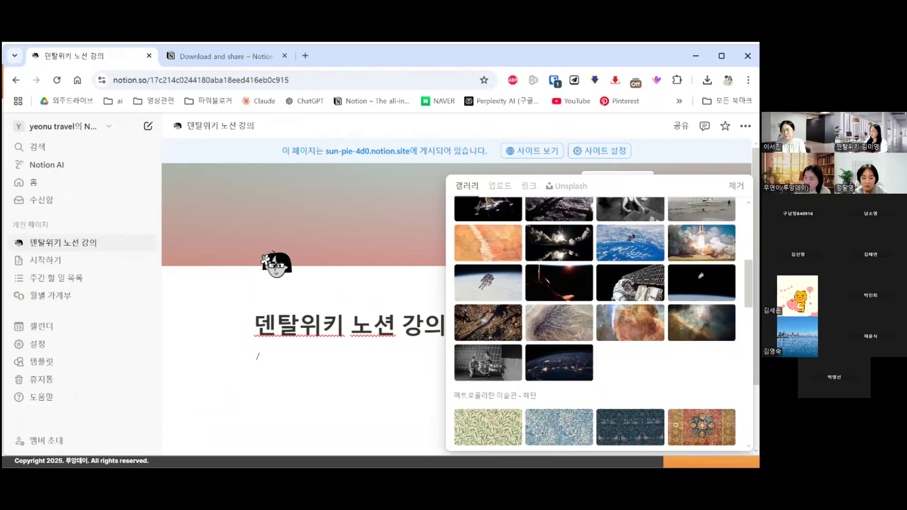
scroll(595, 321, down, 2)
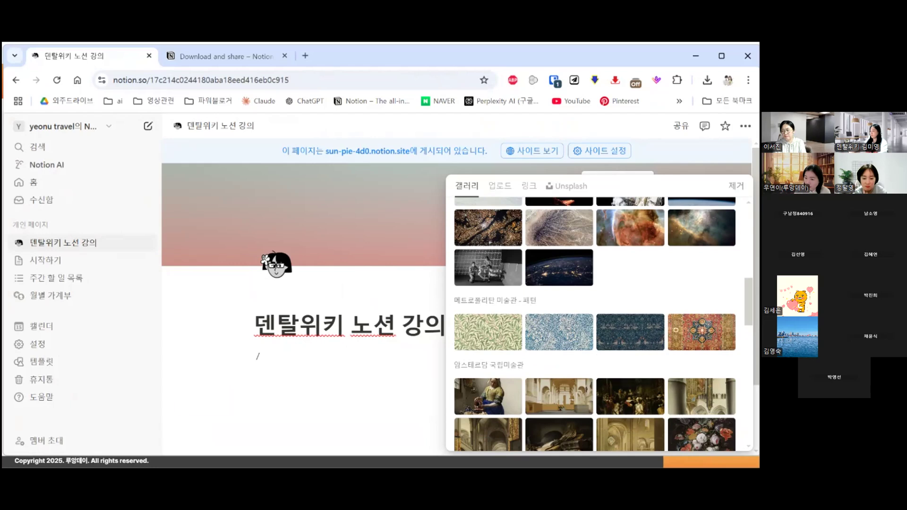
scroll(631, 359, down, 1)
scroll(566, 221, up, 9)
Step: Upload 1.png as a custom cover image for the 덴탈위키 노션 강의 page
click(497, 189)
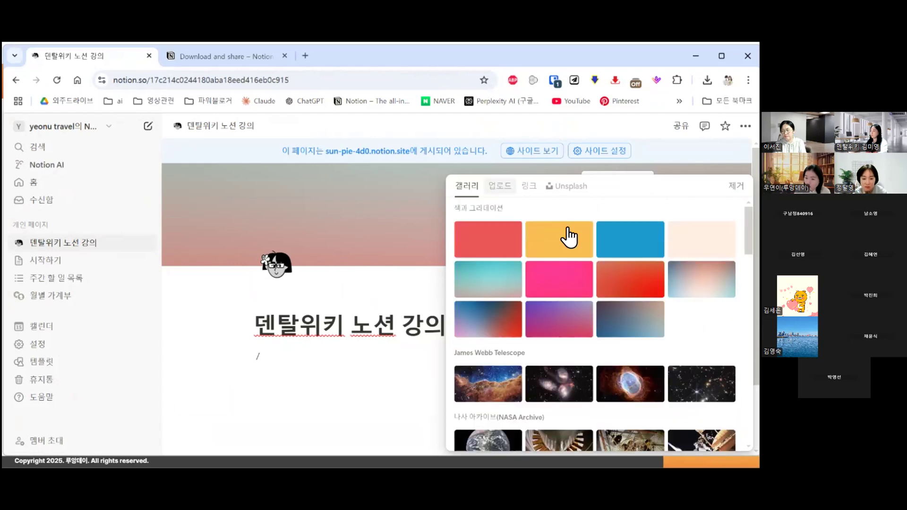
click(574, 230)
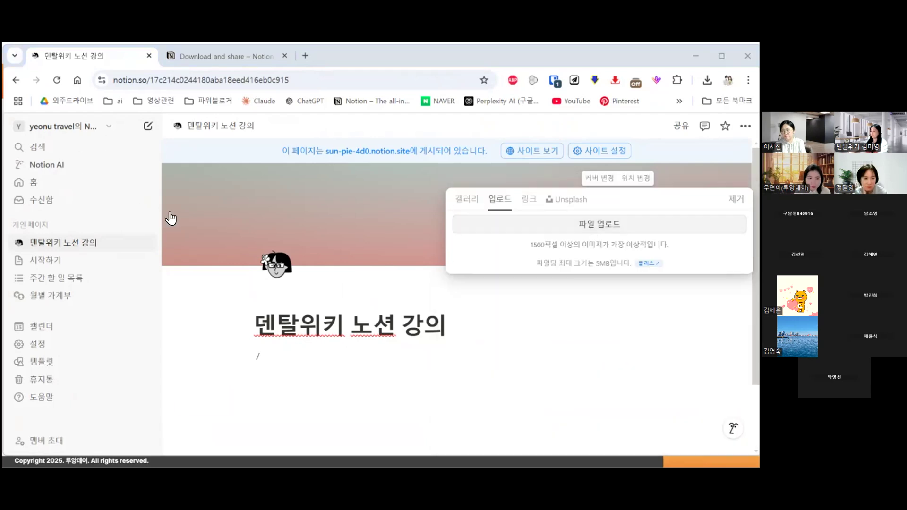
scroll(210, 236, down, 10)
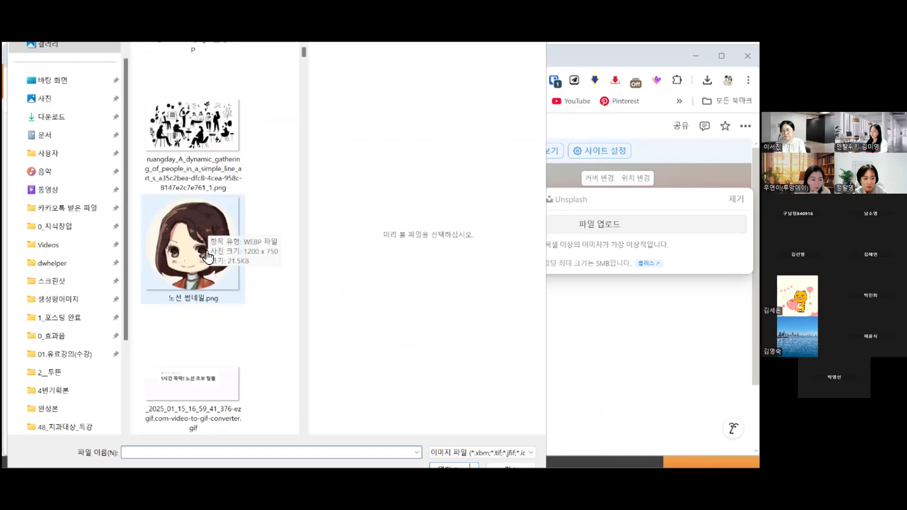
scroll(212, 255, down, 12)
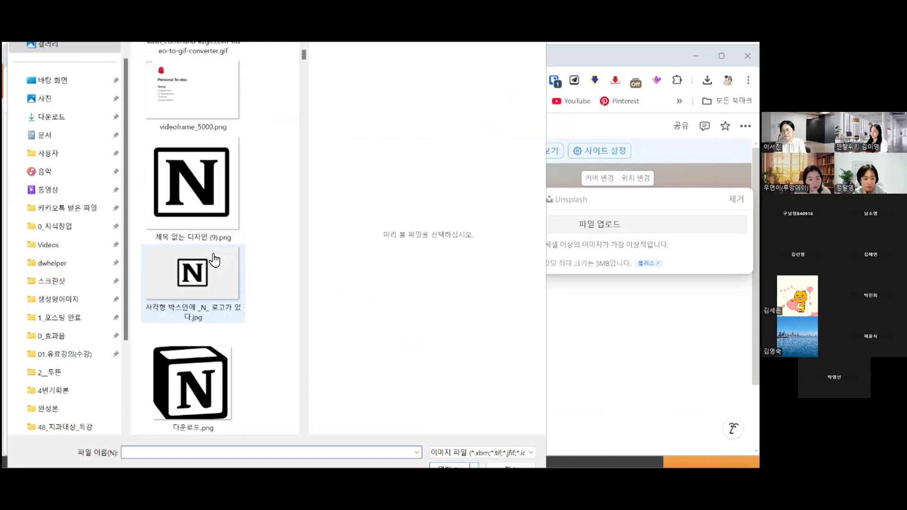
scroll(215, 260, up, 10)
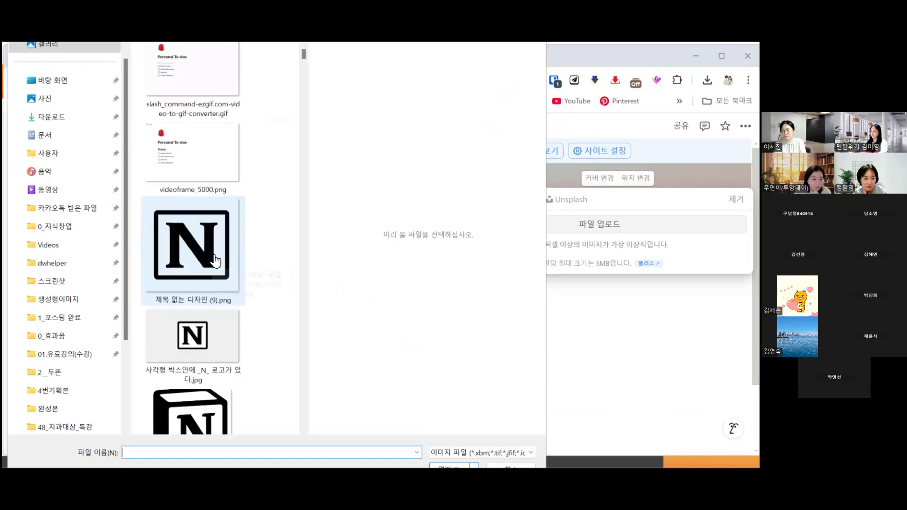
scroll(217, 283, down, 8)
scroll(219, 285, down, 12)
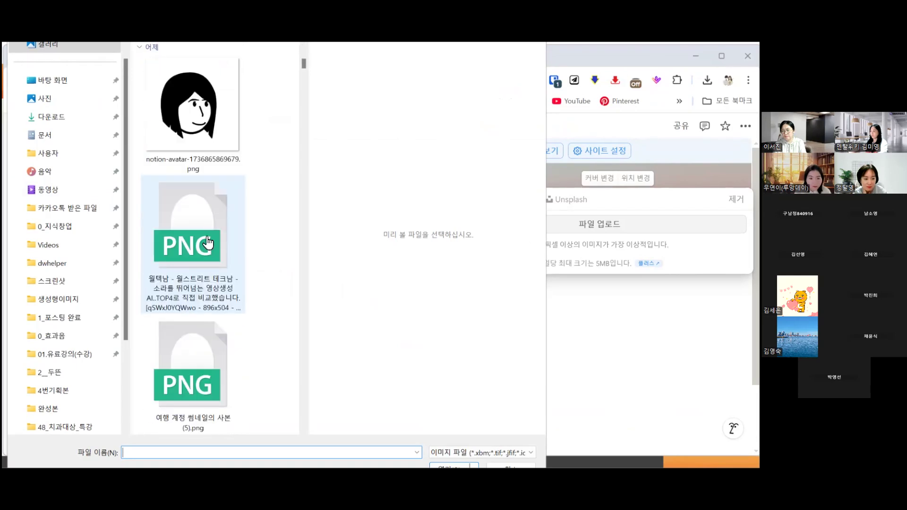
scroll(211, 151, up, 10)
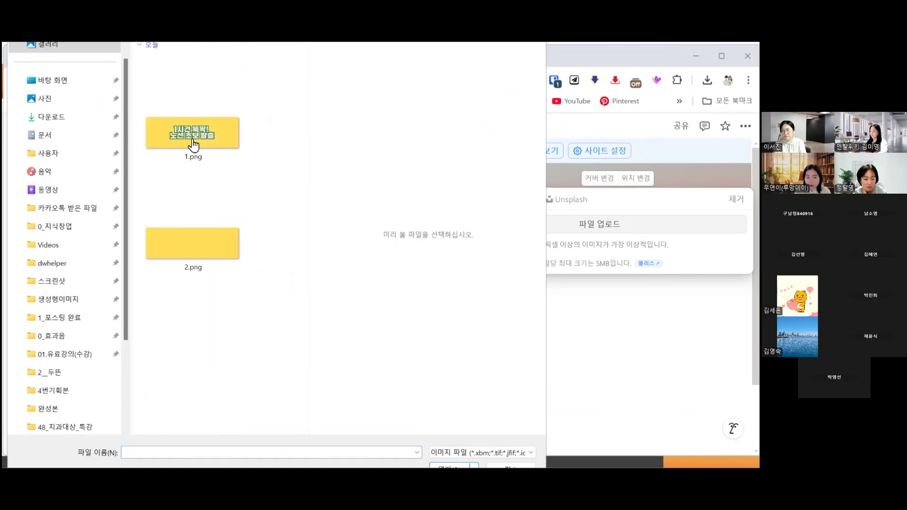
click(193, 141)
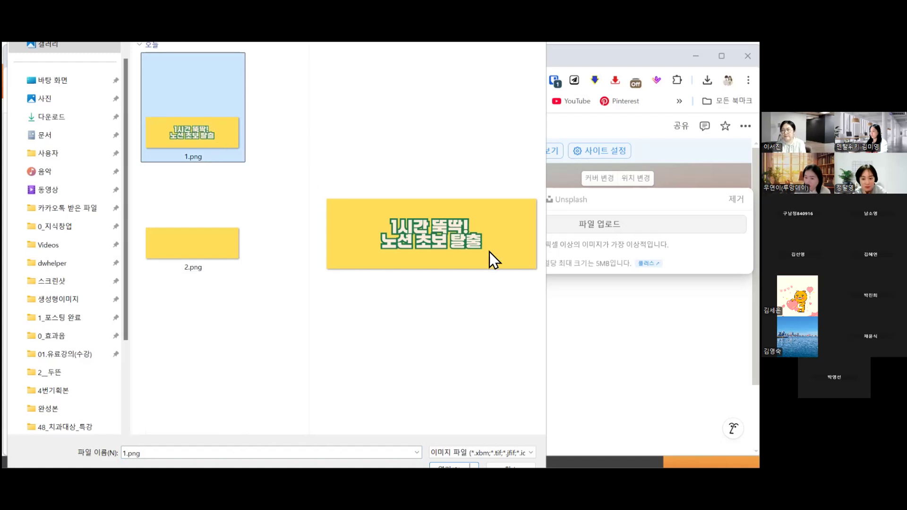
key(Return)
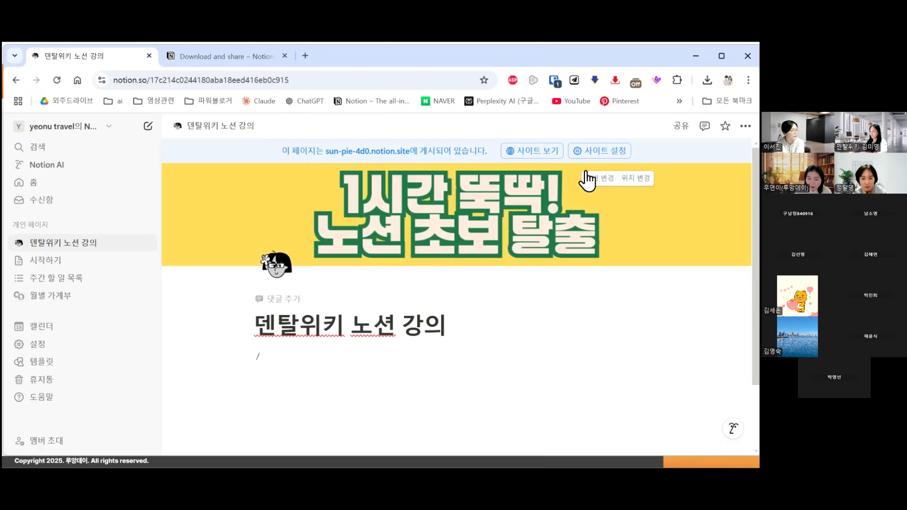
scroll(448, 299, down, 2)
scroll(404, 300, up, 2)
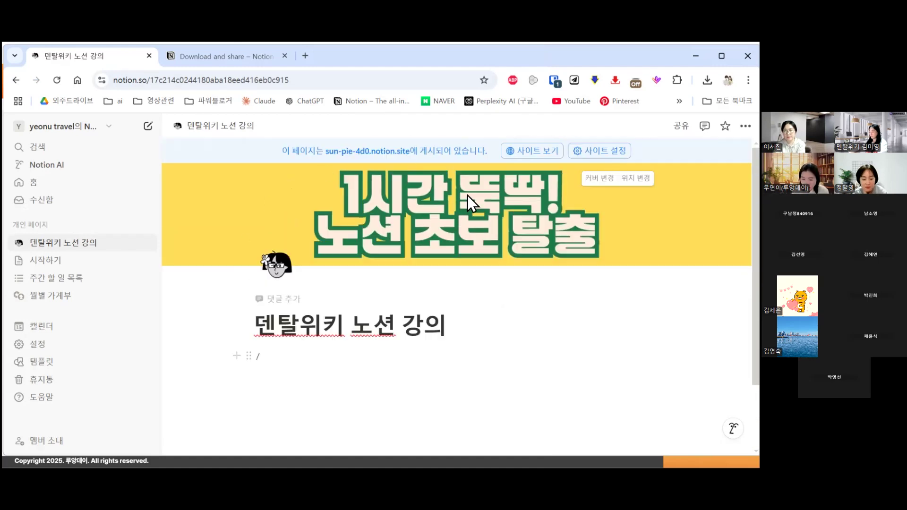
Step: Replace the stray slash in the page body with the lines "안녕하세요", "오늘~~" and "~~" below an empty line
key(BackSpace)
key(Return)
text(rmf)
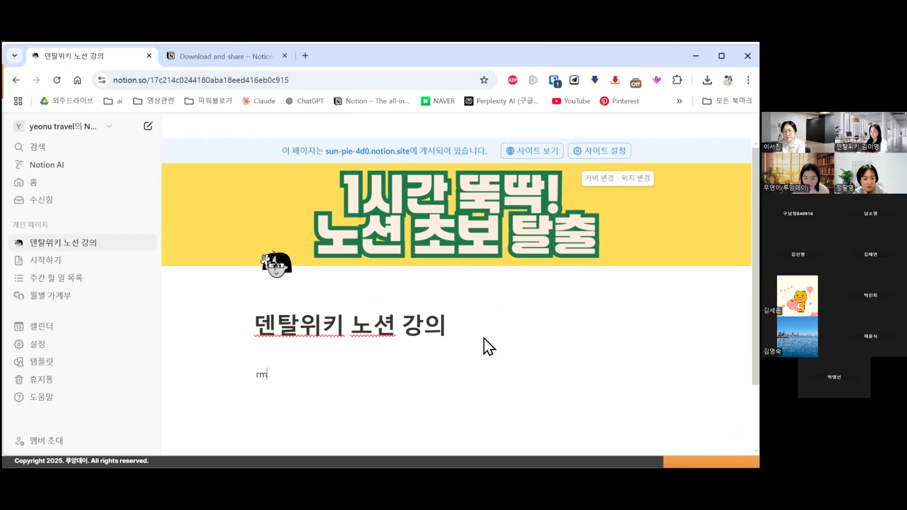
key(BackSpace)
text(아)
text(녕하세요\)
key(BackSpace)
key(Return)
text(오늘~~)
key(Return)
text(~~)
key(Return)
key(Return)
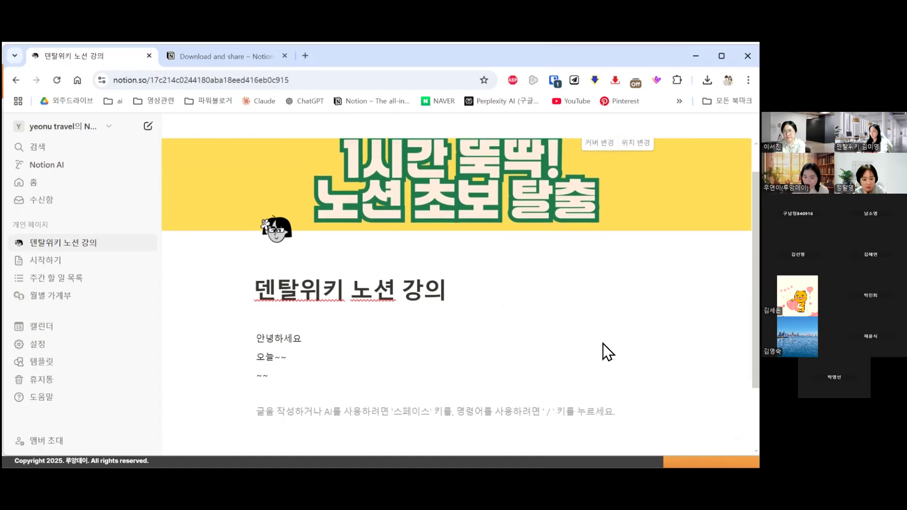
Step: Delete all text from the body of the 덴탈위키 노션 강의 page
scroll(602, 344, down, 2)
scroll(389, 406, up, 2)
scroll(427, 350, down, 2)
drag(256, 239, 436, 350)
scroll(436, 350, up, 2)
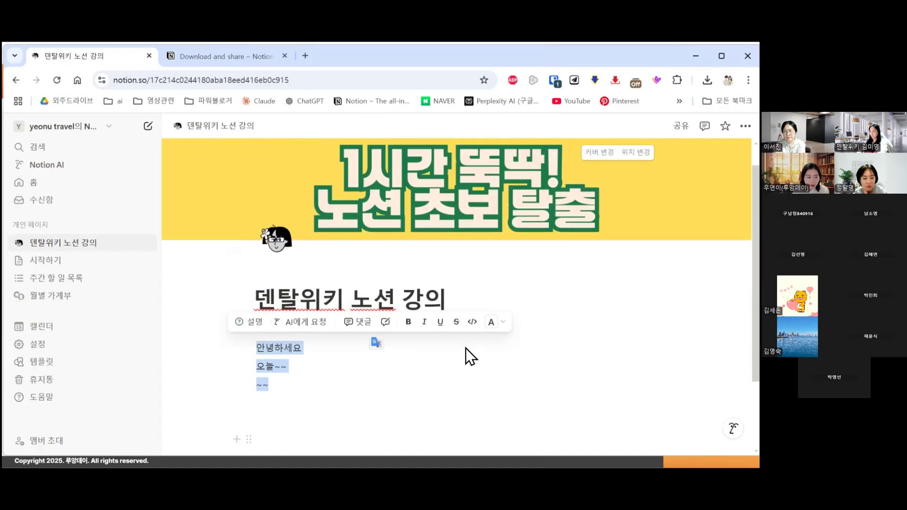
key(BackSpace)
scroll(411, 232, down, 1)
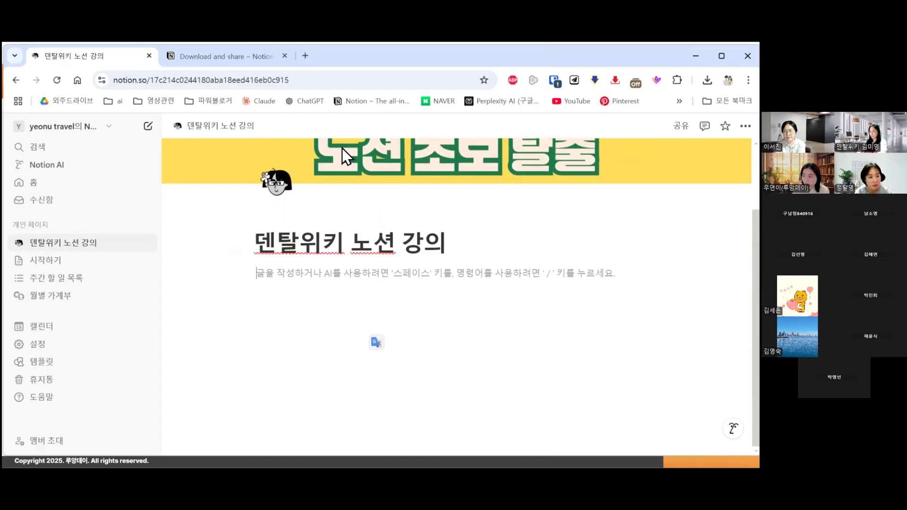
scroll(453, 213, up, 2)
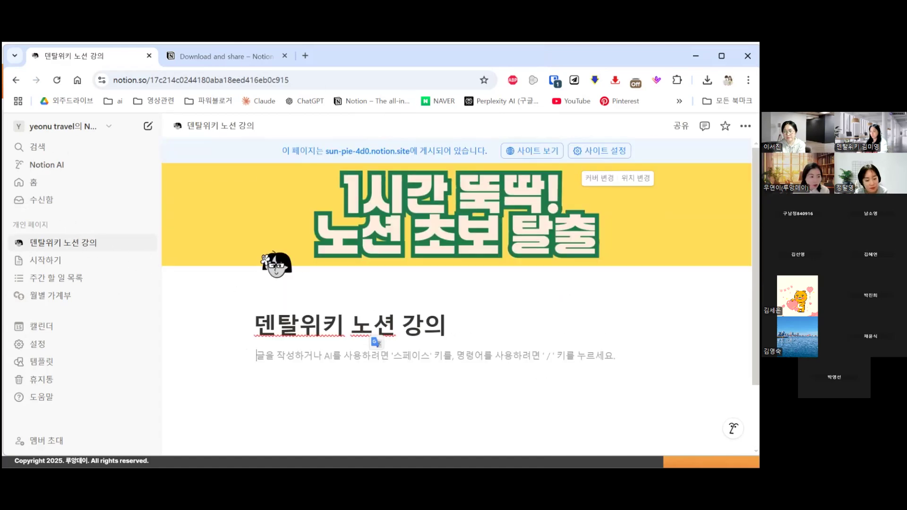
Step: Switch to the ruang's Notion workspace and move the 2025 올해 계획표 favorite directly below Ai 사이트 바로가기 모음
click(97, 127)
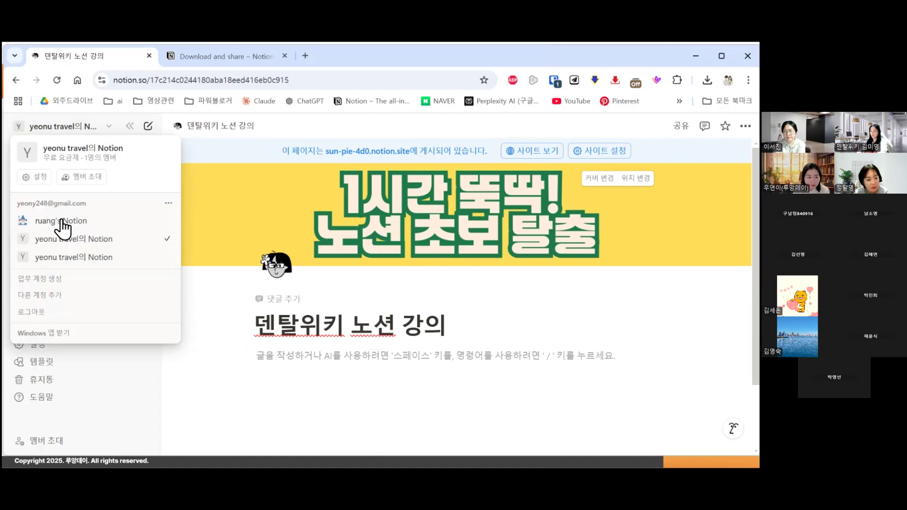
click(60, 221)
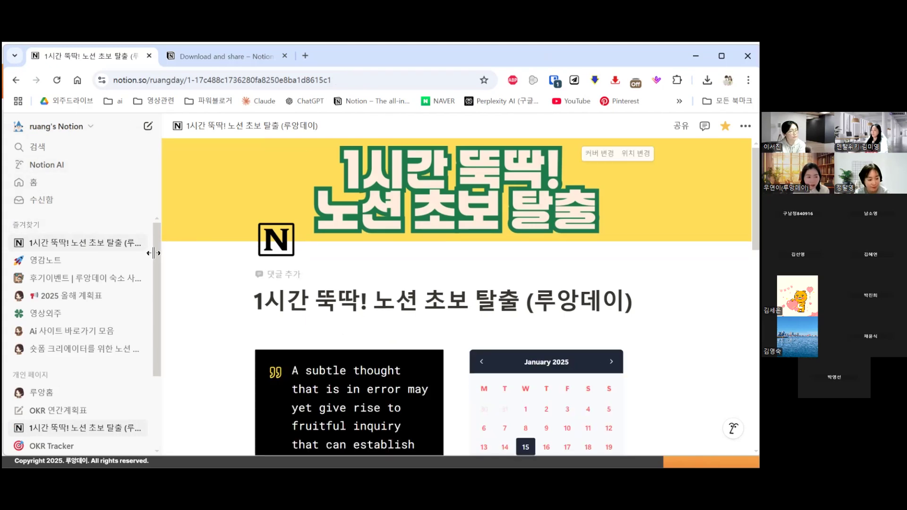
scroll(85, 255, down, 1)
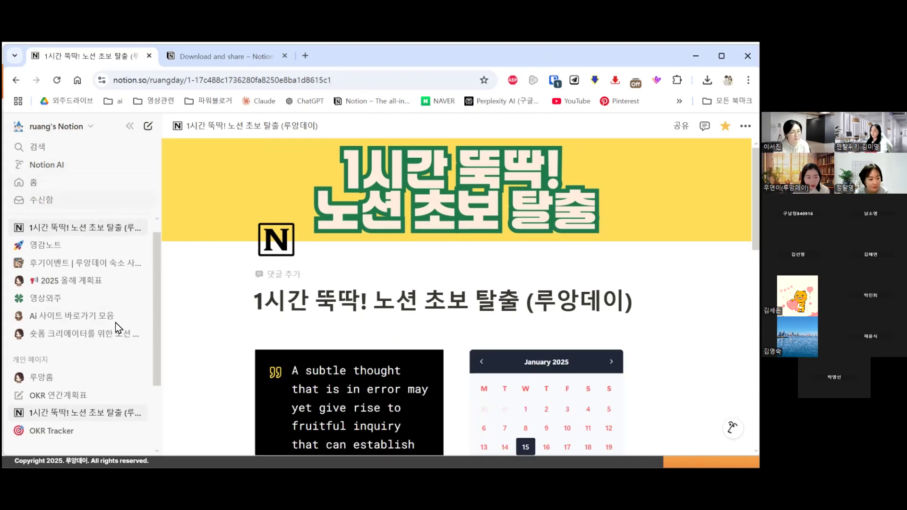
drag(104, 280, 116, 323)
scroll(145, 354, down, 1)
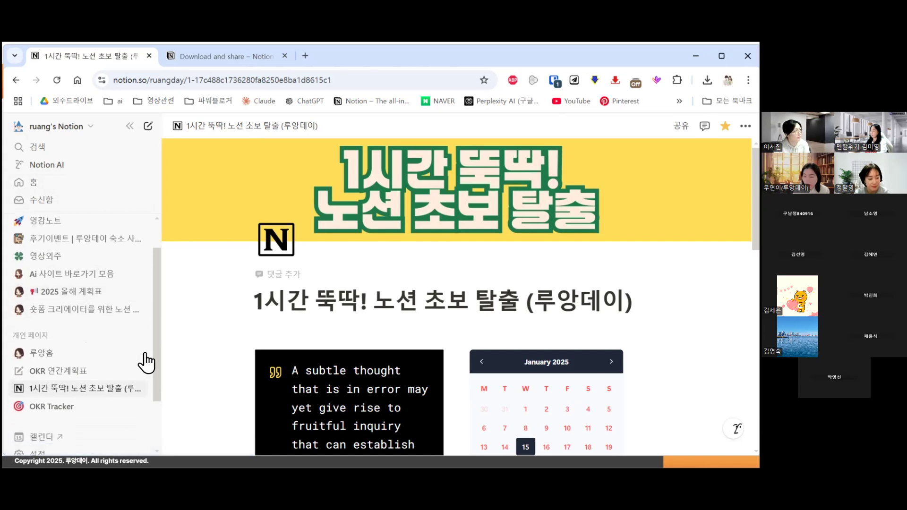
scroll(146, 362, down, 2)
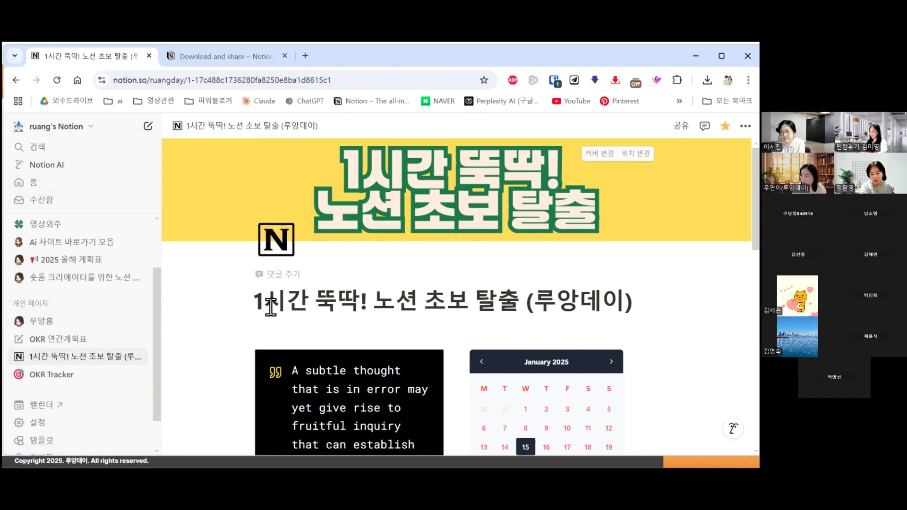
Step: Look through the quote and calendar widgets, subpage list and 노션 팁 section of the 1시간 뚝딱! 노션 초보 탈출 page
scroll(548, 284, down, 4)
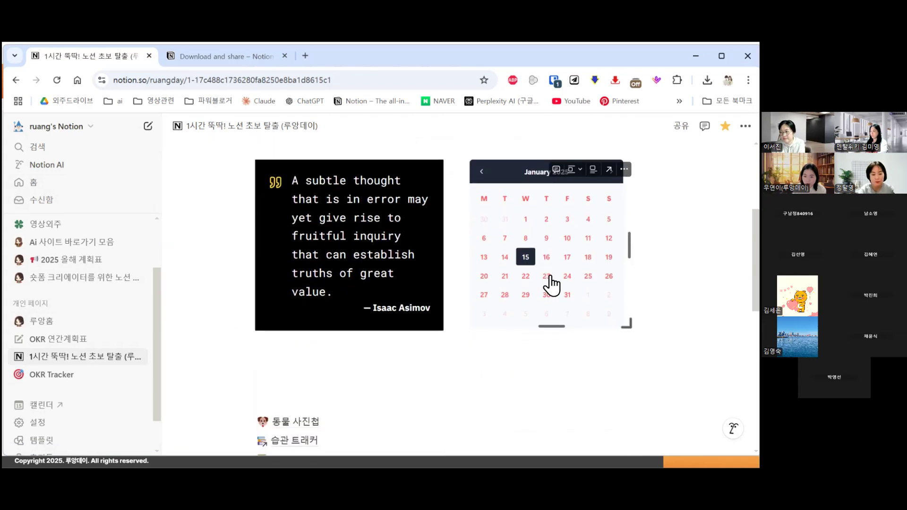
scroll(461, 338, down, 2)
click(382, 257)
scroll(605, 255, down, 2)
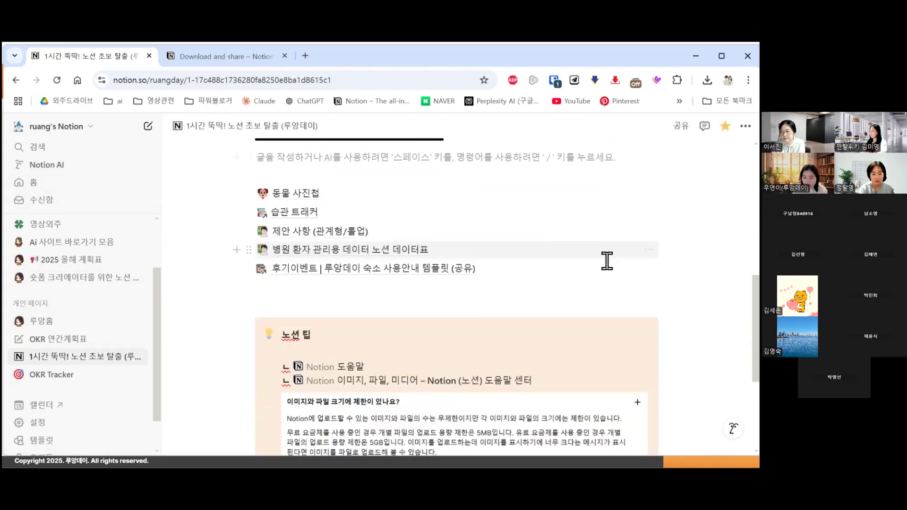
scroll(600, 267, down, 5)
scroll(543, 270, up, 11)
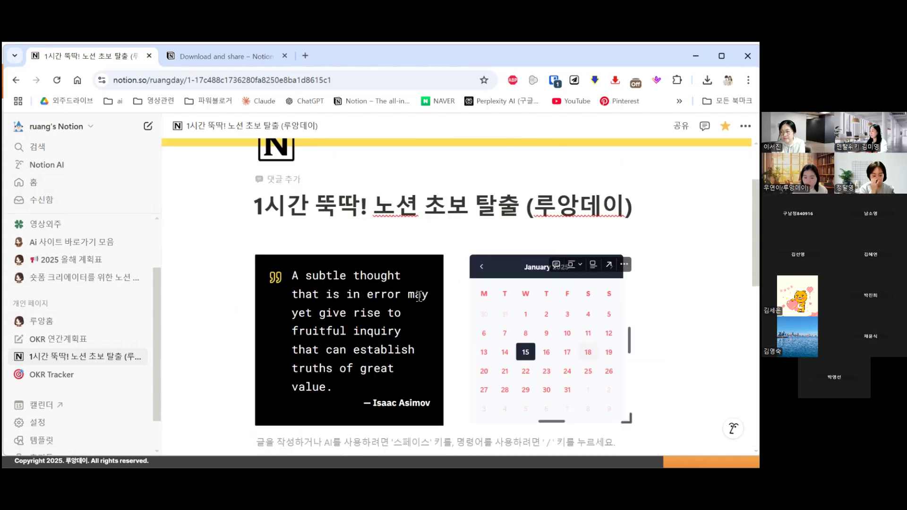
scroll(303, 293, down, 4)
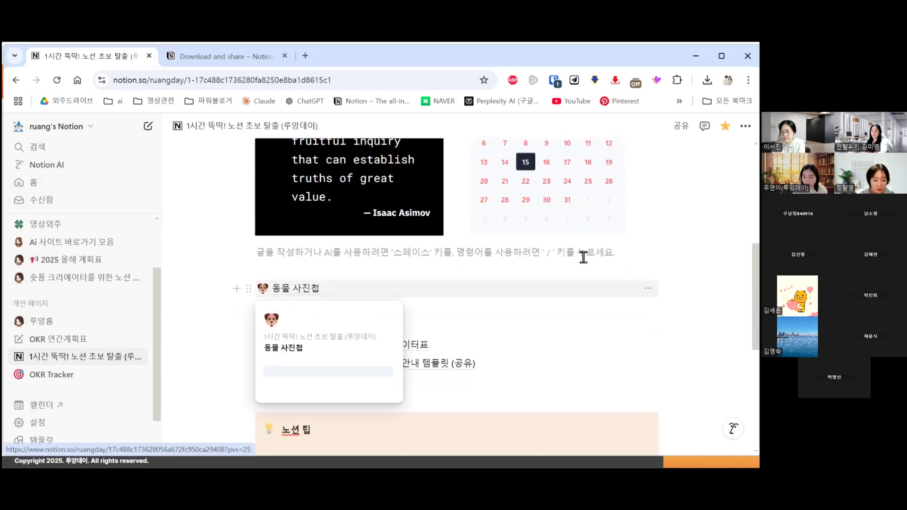
Step: Open the 동물 사진첩 subpage and look through its photo gallery
click(296, 288)
scroll(456, 297, down, 4)
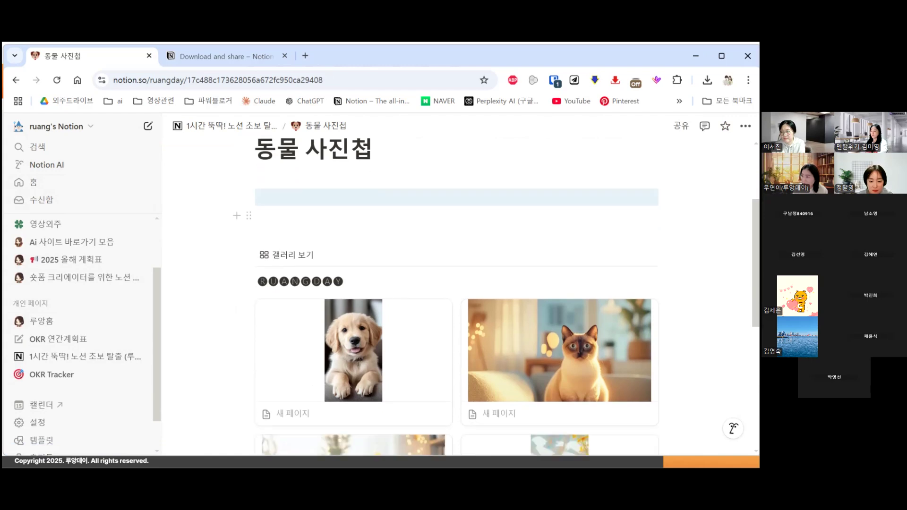
scroll(456, 297, up, 4)
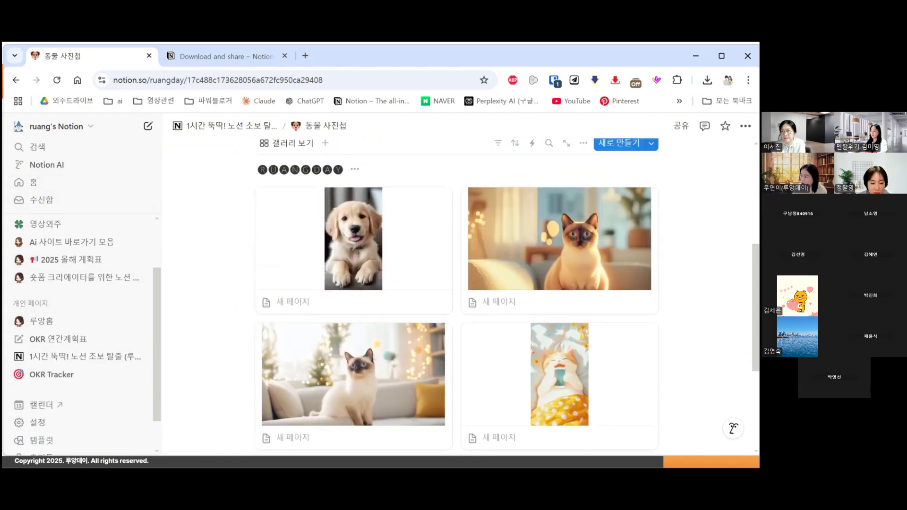
scroll(620, 274, down, 2)
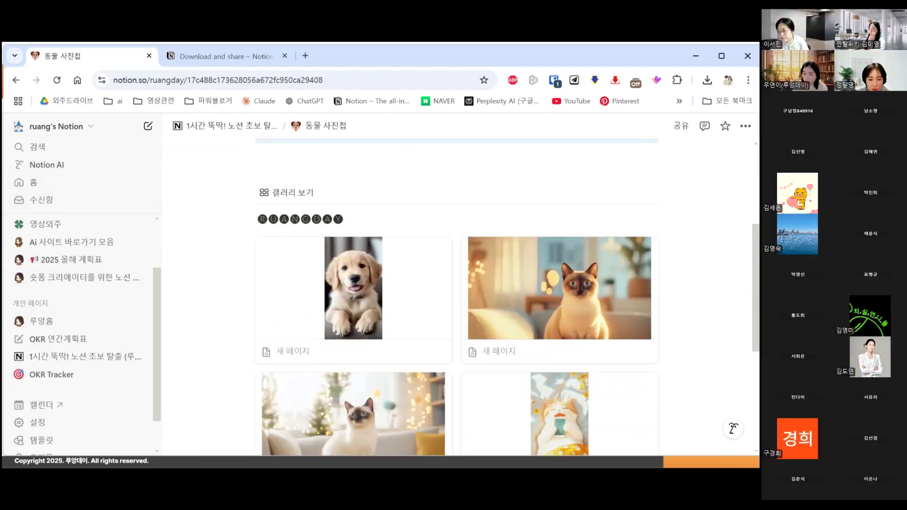
scroll(620, 275, down, 2)
scroll(298, 176, down, 2)
scroll(268, 156, up, 8)
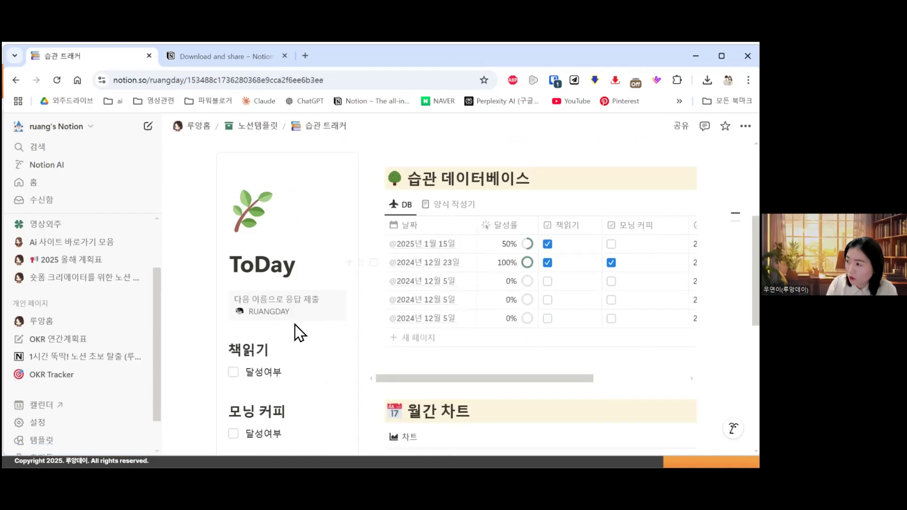
Step: Submit the ToDay form on the 습관 트래커 page with 모닝 커피 ticked as achieved and check the 습관 데이터베이스
scroll(283, 283, down, 3)
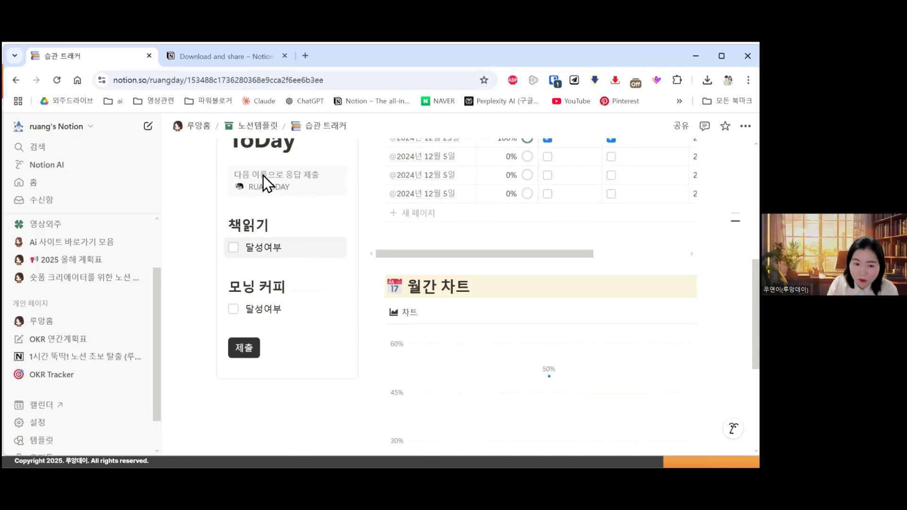
click(234, 309)
click(251, 348)
scroll(605, 410, up, 4)
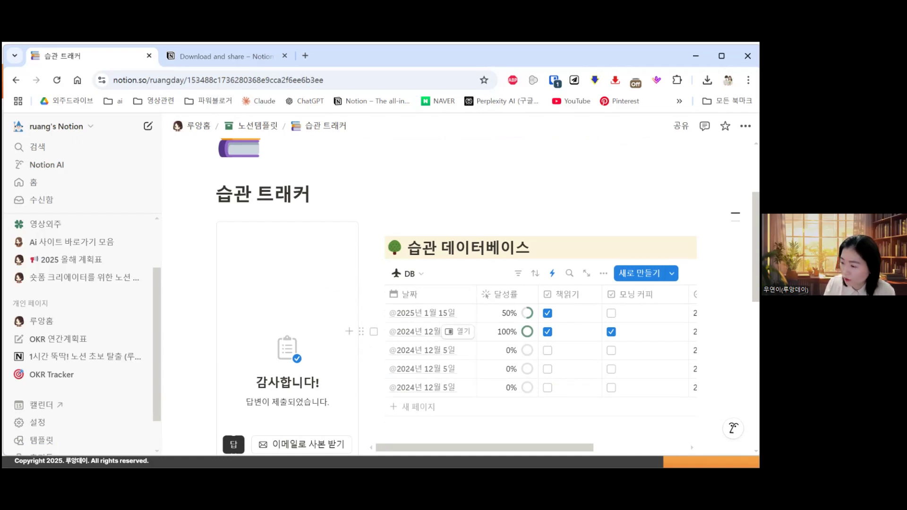
scroll(501, 368, down, 2)
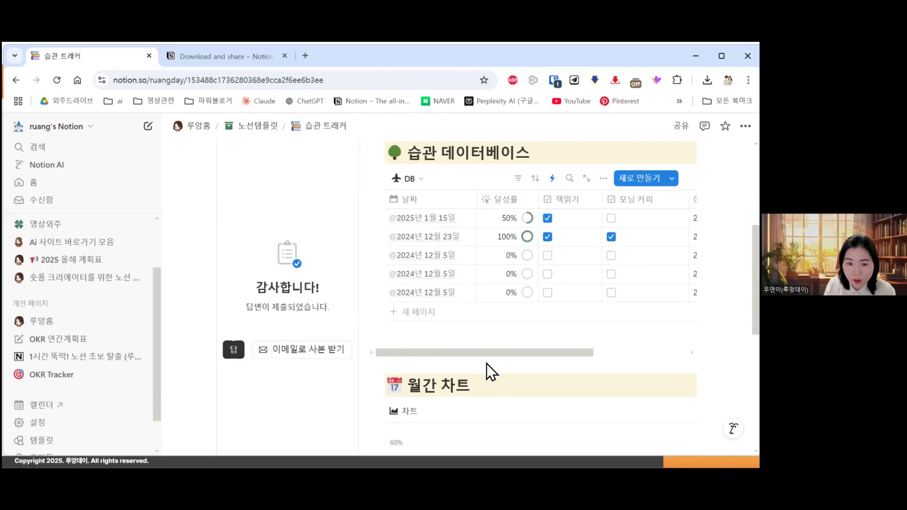
Step: Check the 월간 차트 on the 습관 트래커 page and return to the subpage list of the 1시간 뚝딱! 노션 초보 탈출 page
scroll(529, 316, down, 4)
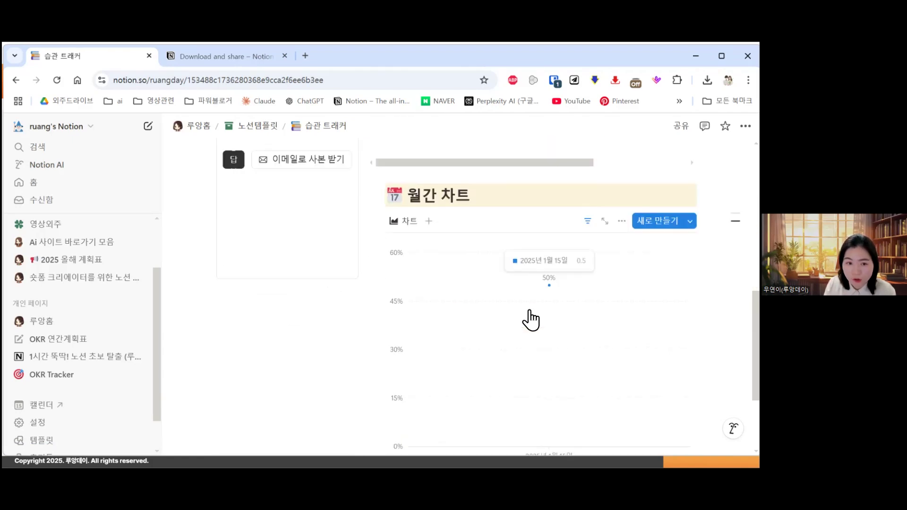
scroll(599, 302, up, 8)
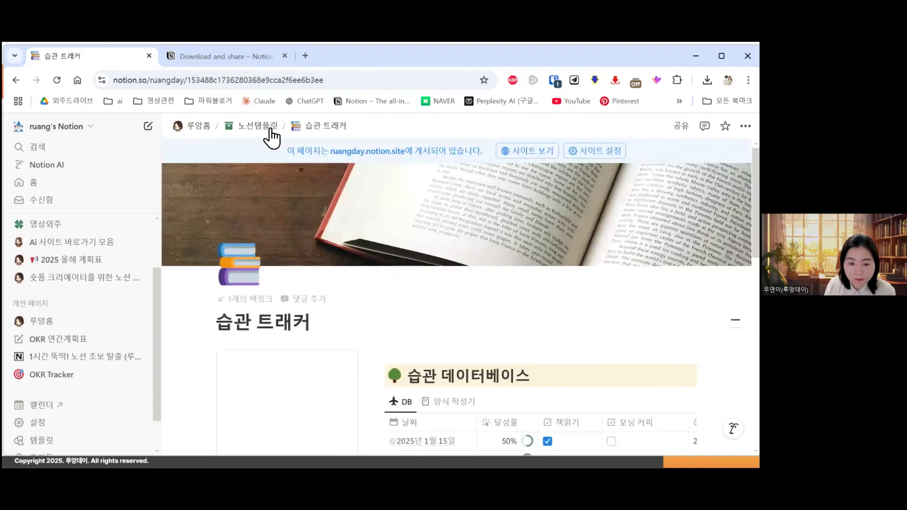
click(267, 129)
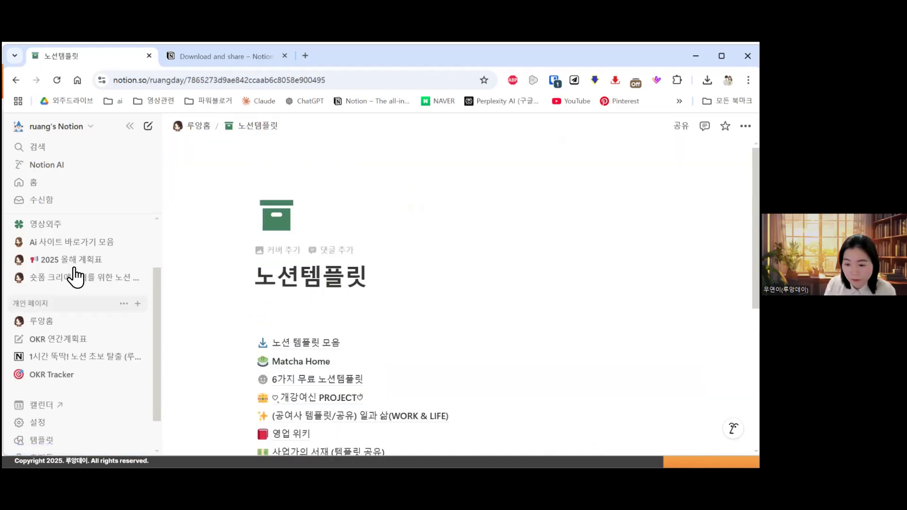
scroll(87, 253, up, 2)
click(85, 243)
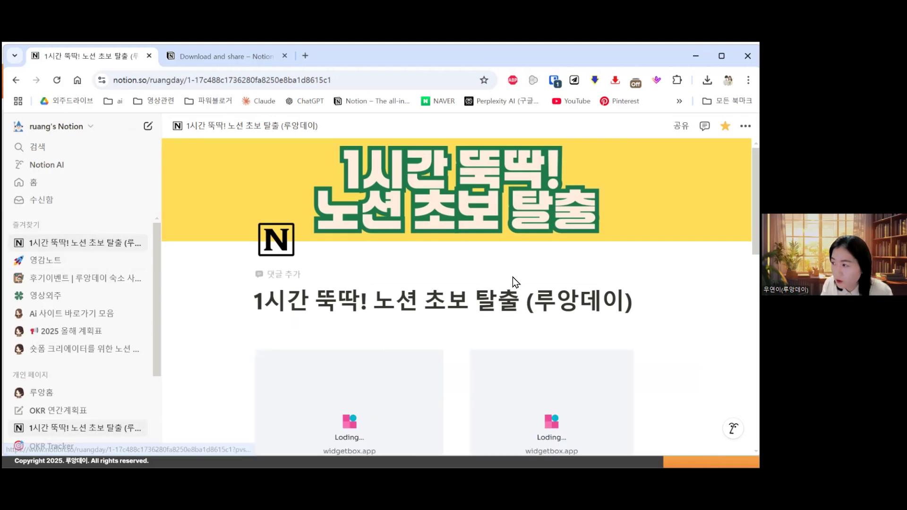
scroll(524, 277, down, 9)
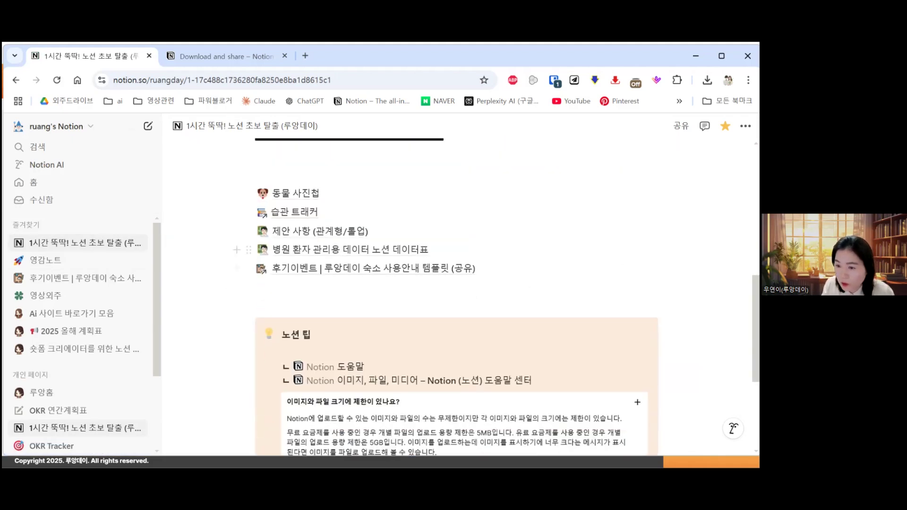
Step: Publish the 1시간 뚝딱! 노션 초보 탈출 page to the web and copy its site link
click(681, 125)
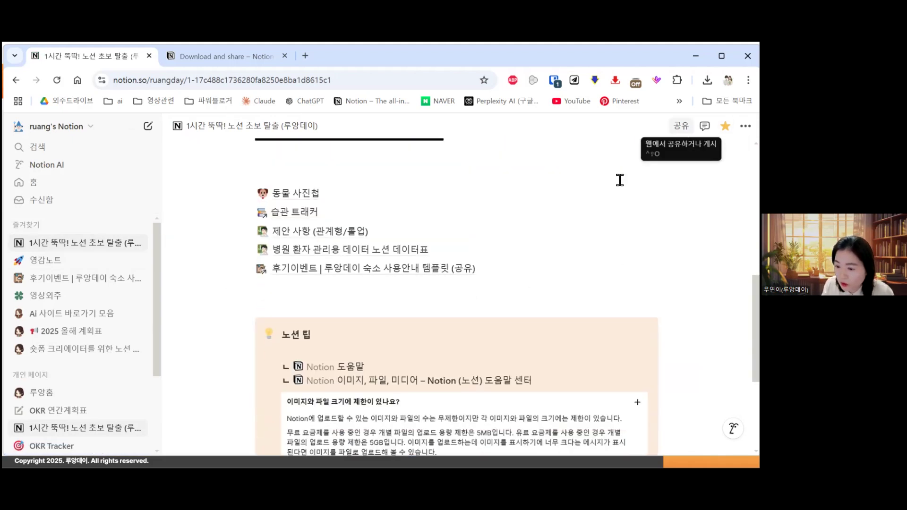
click(541, 150)
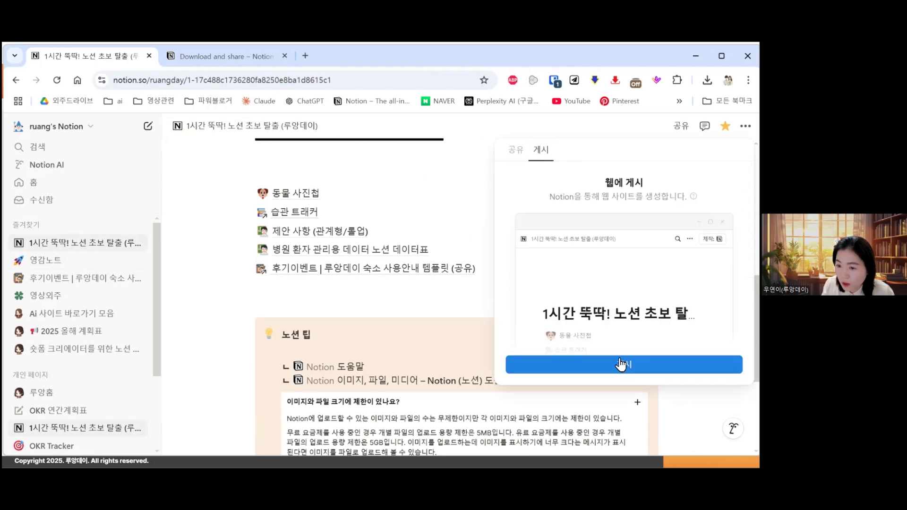
click(517, 149)
click(541, 150)
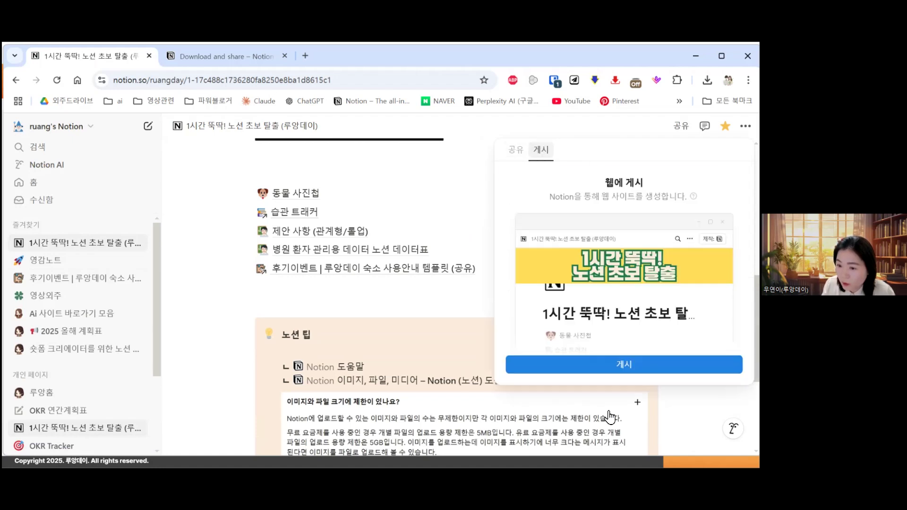
click(619, 373)
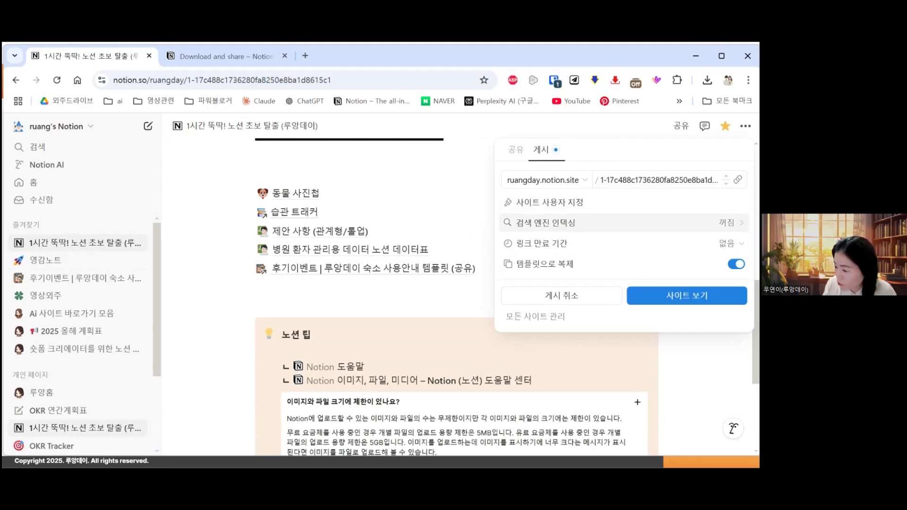
click(738, 180)
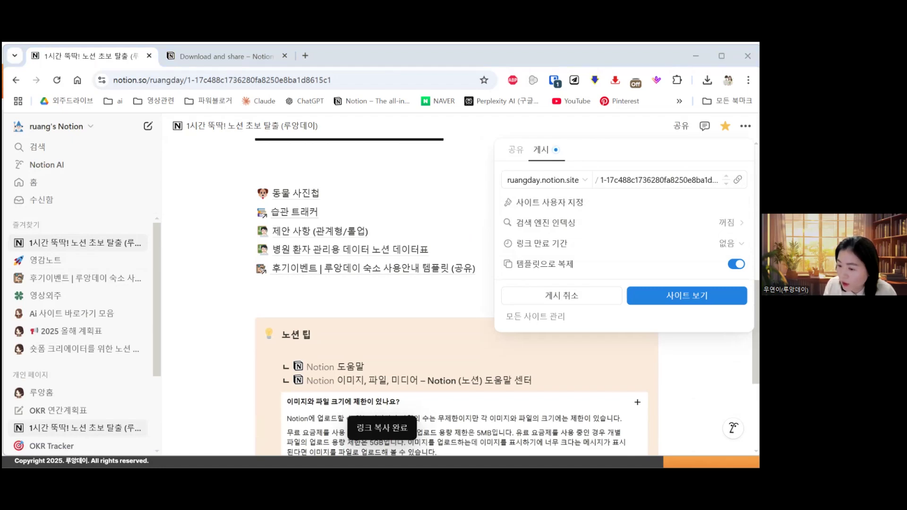
Step: Set the published page's link expiration to 일주일 뒤 and close the publishing settings
click(730, 243)
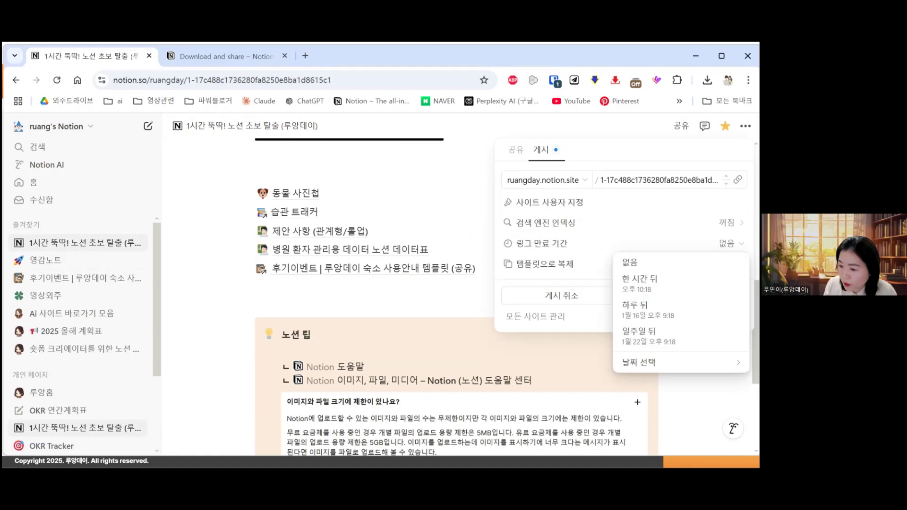
mouse_move(681, 363)
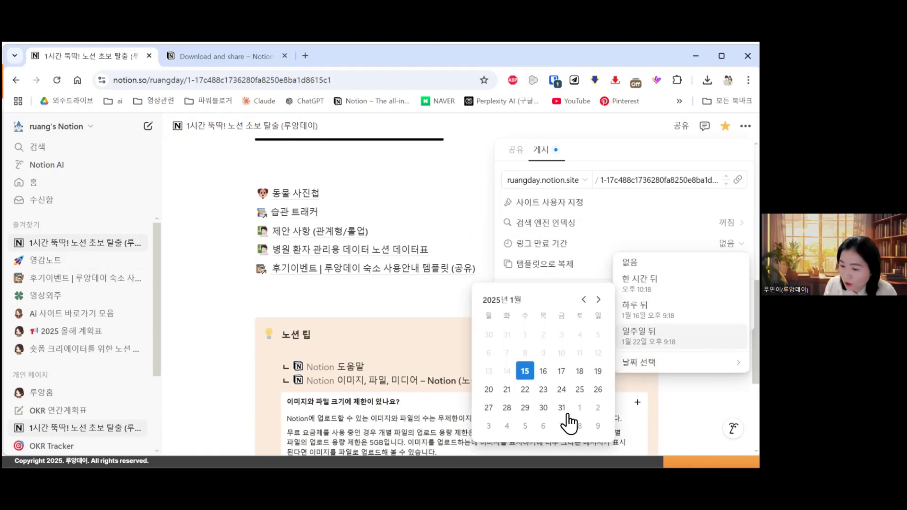
mouse_move(629, 363)
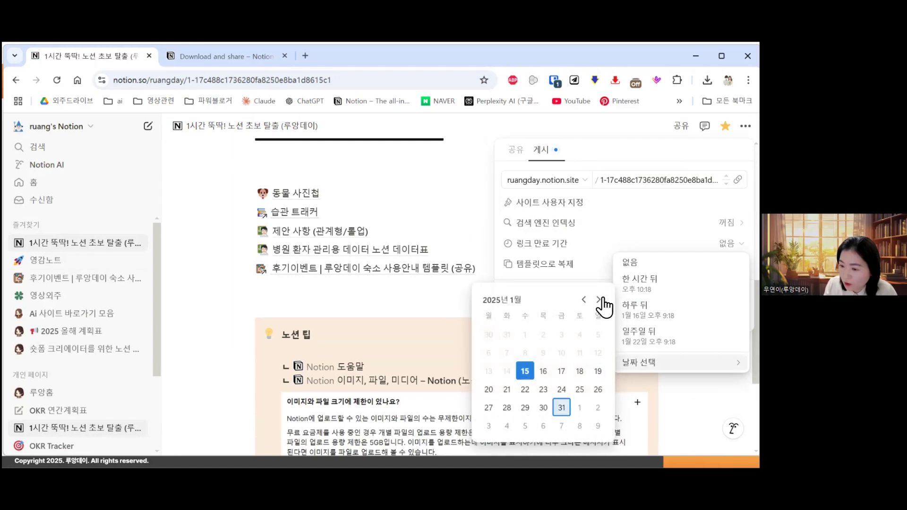
click(590, 296)
click(670, 244)
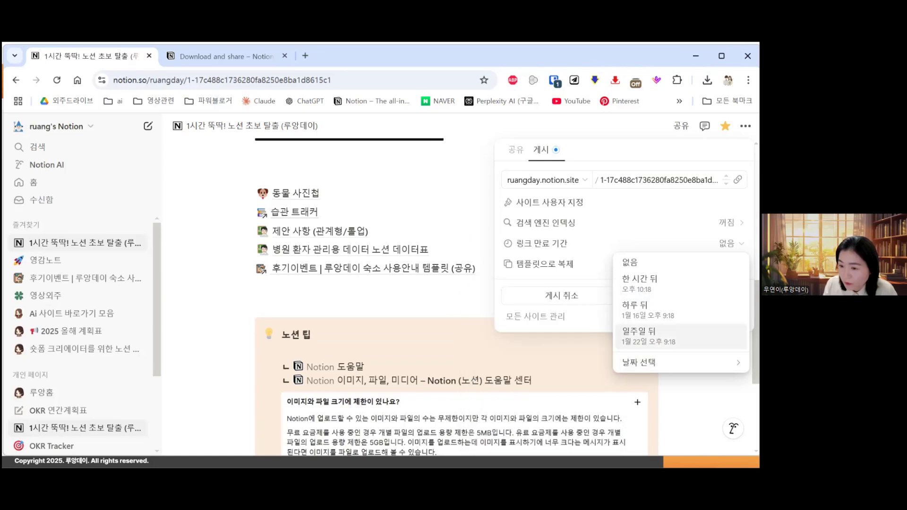
click(680, 337)
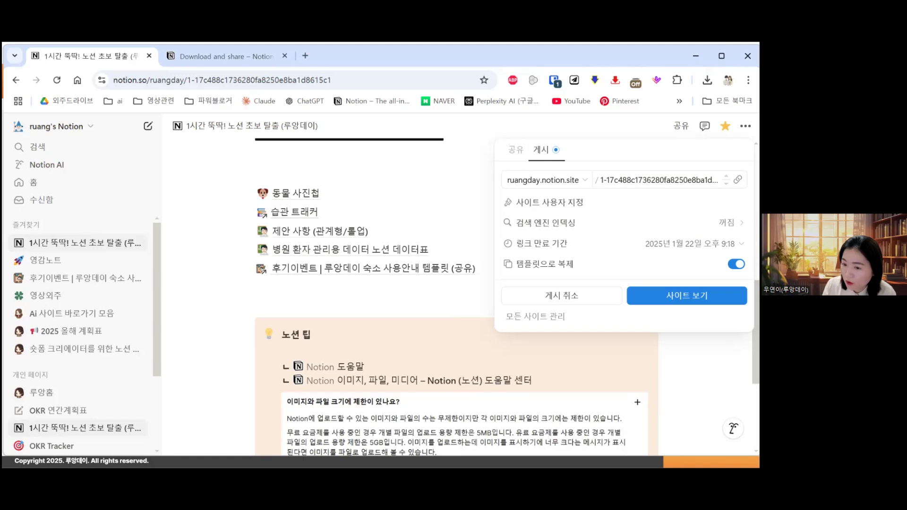
click(545, 223)
click(504, 150)
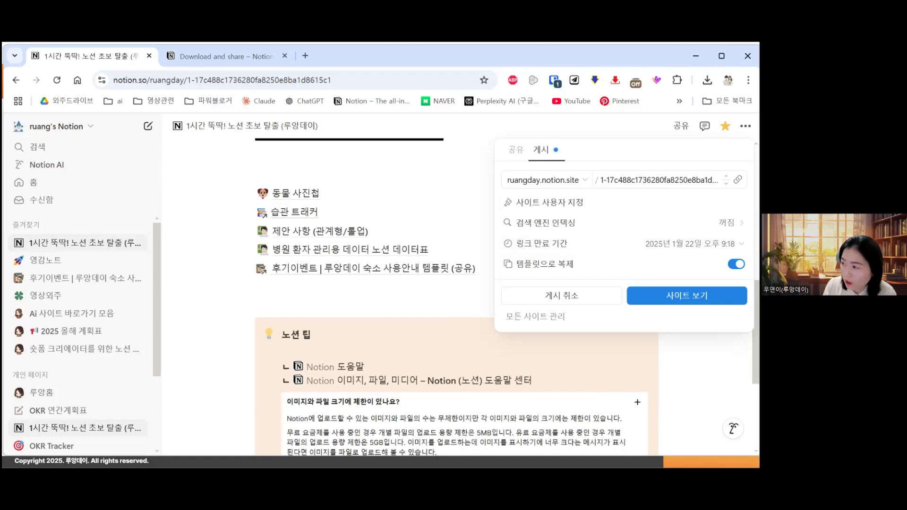
key(Escape)
scroll(457, 296, down, 4)
scroll(457, 297, up, 4)
scroll(375, 279, down, 4)
scroll(364, 255, up, 4)
scroll(338, 246, down, 2)
scroll(339, 246, up, 2)
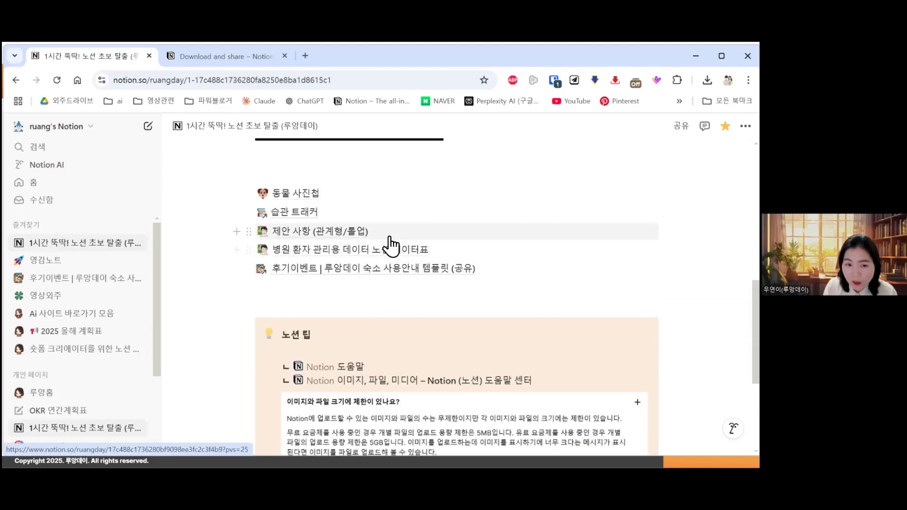
Step: Open the 제안 사항 (관계형/롤업) subpage and look through the columns of the 병원 제안 table under 제안관리
click(491, 238)
scroll(425, 260, down, 2)
scroll(506, 247, up, 2)
scroll(508, 241, down, 2)
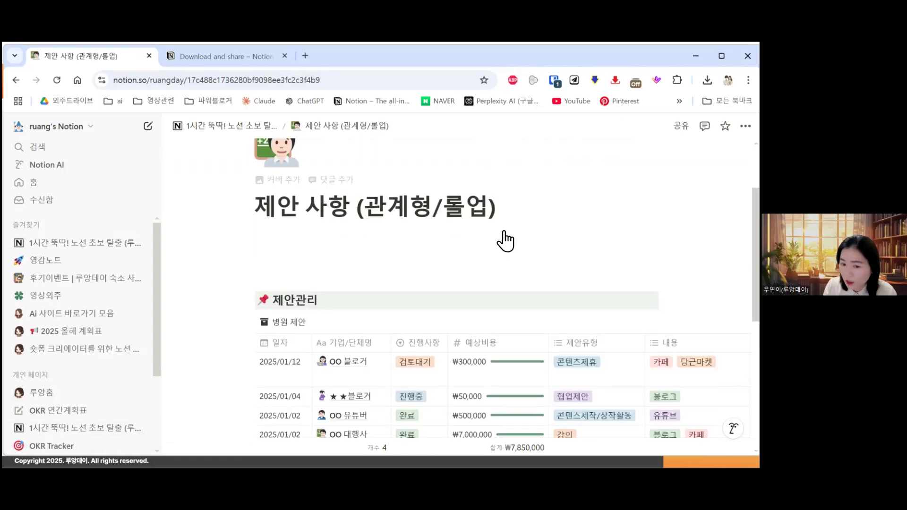
scroll(344, 222, down, 2)
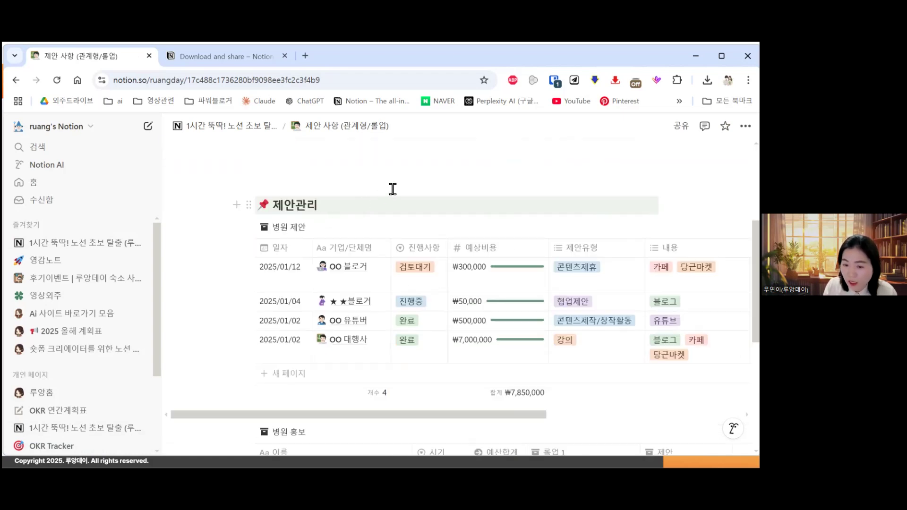
scroll(405, 205, down, 2)
scroll(425, 245, up, 2)
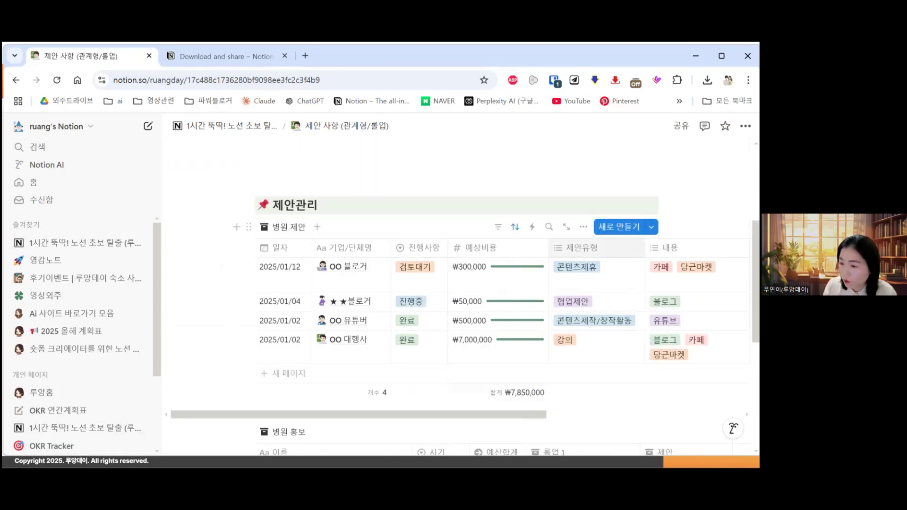
mouse_move(522, 415)
mouse_down()
mouse_move(560, 415)
mouse_move(530, 417)
mouse_up()
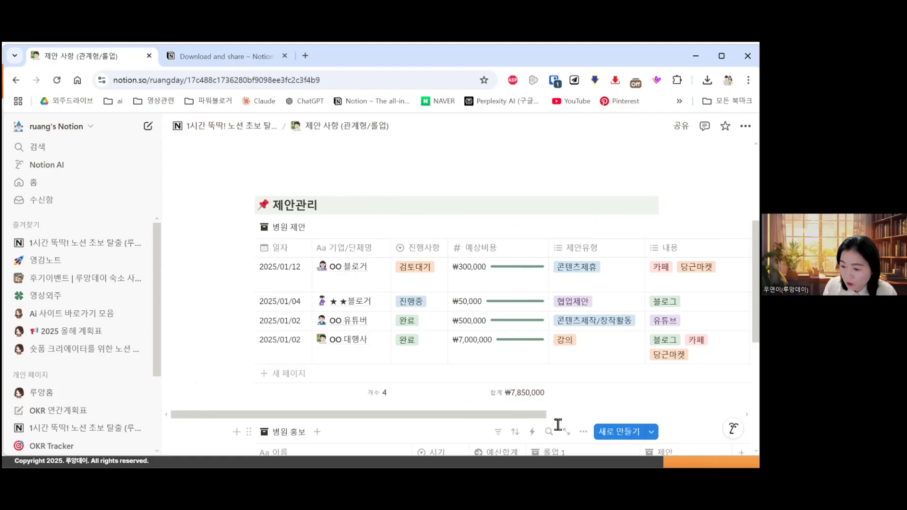
drag(548, 415, 448, 425)
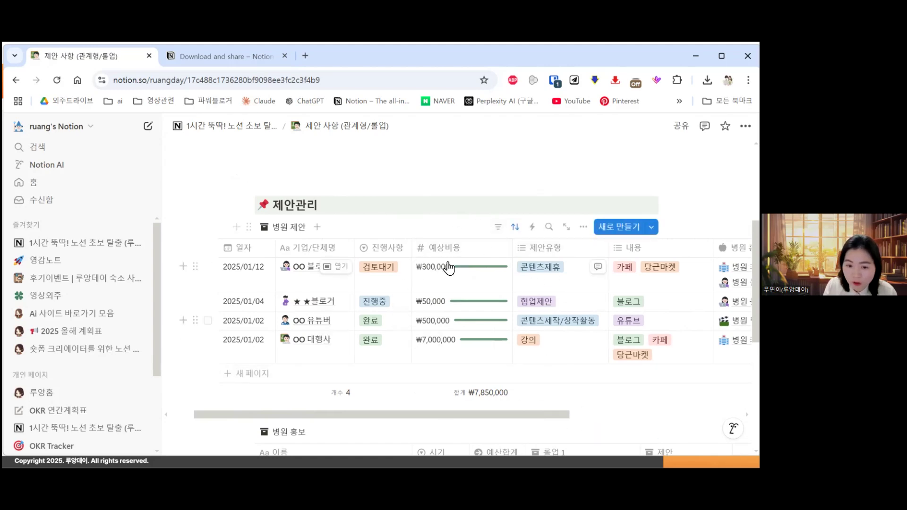
Step: Compare the entries of the 병원 홍보 table with the related proposals in the 병원 제안 table
scroll(497, 337, down, 2)
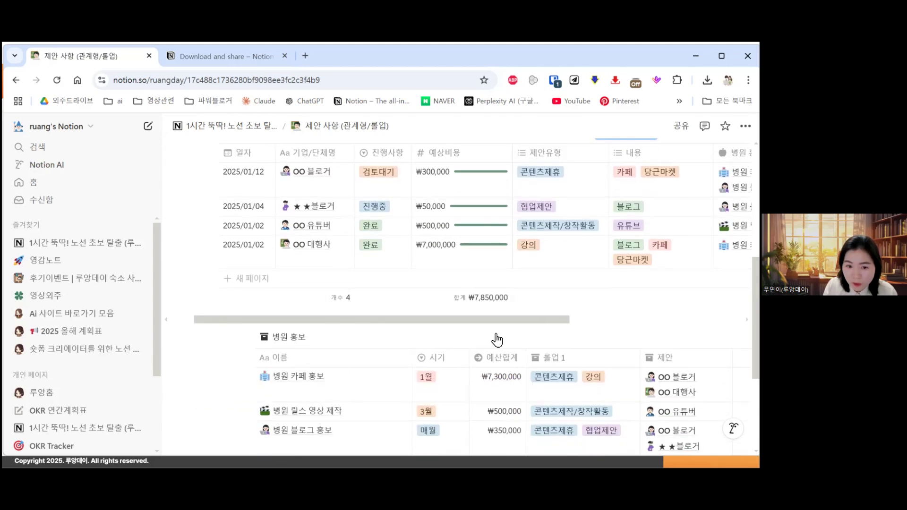
scroll(495, 336, down, 3)
scroll(450, 290, up, 2)
scroll(450, 290, up, 3)
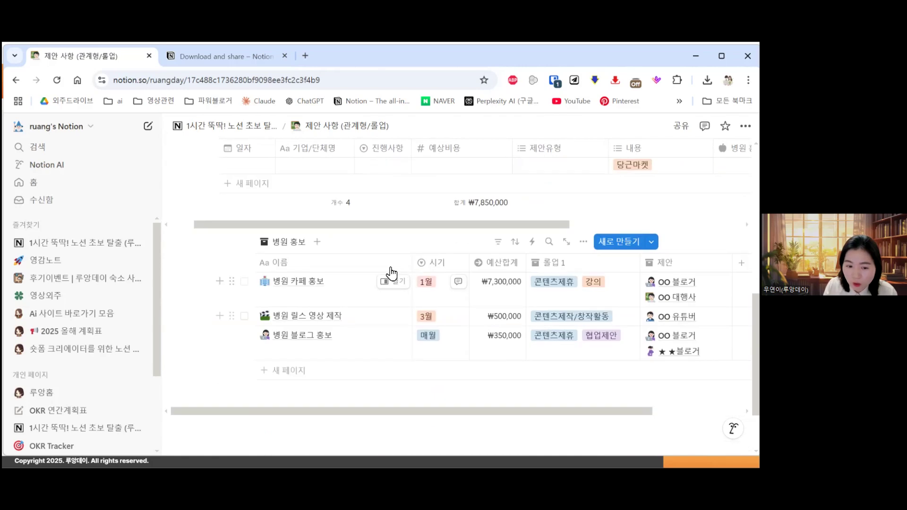
scroll(341, 274, down, 4)
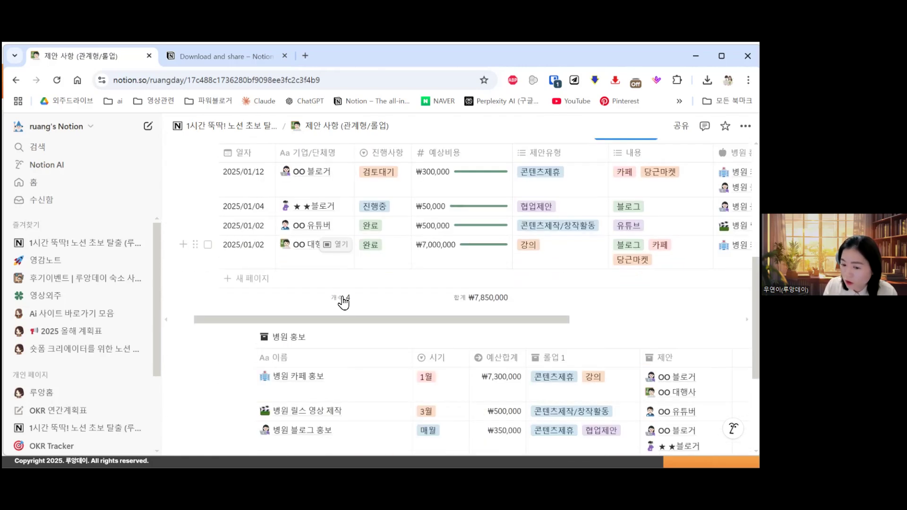
scroll(318, 245, up, 2)
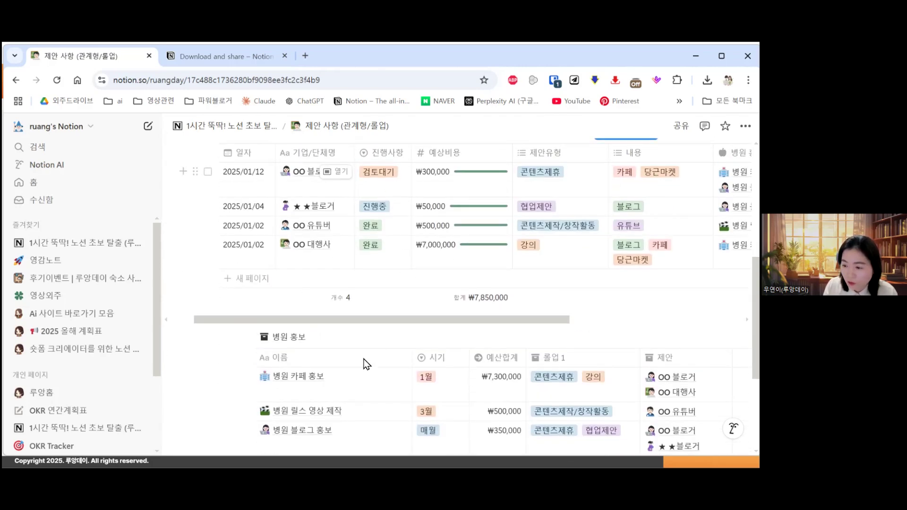
scroll(375, 220, down, 2)
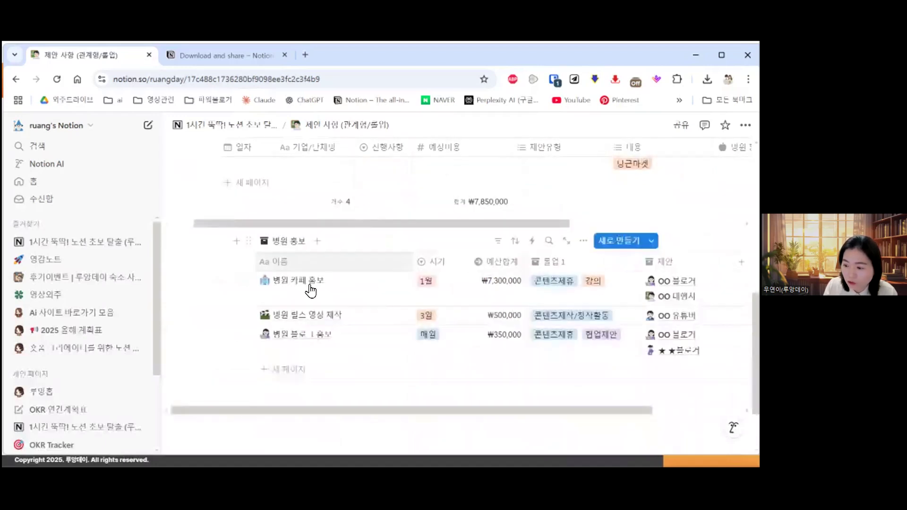
scroll(208, 205, up, 2)
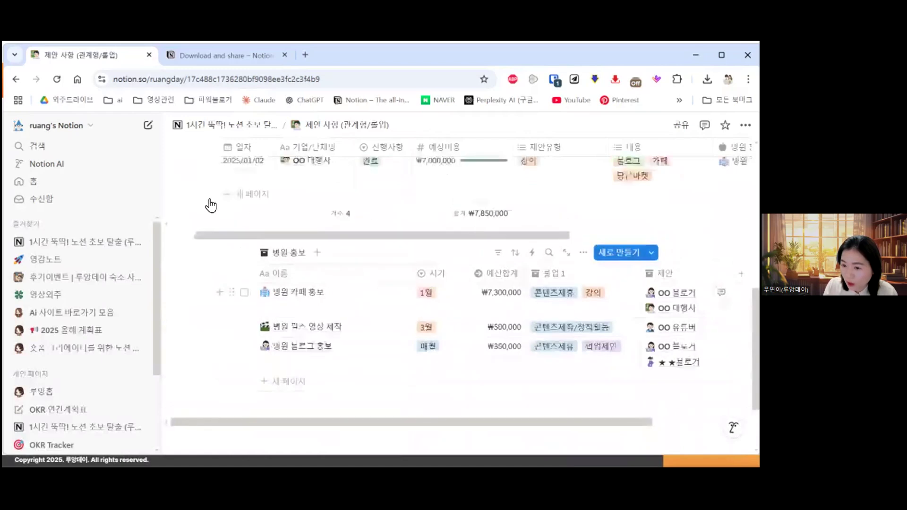
scroll(588, 283, down, 2)
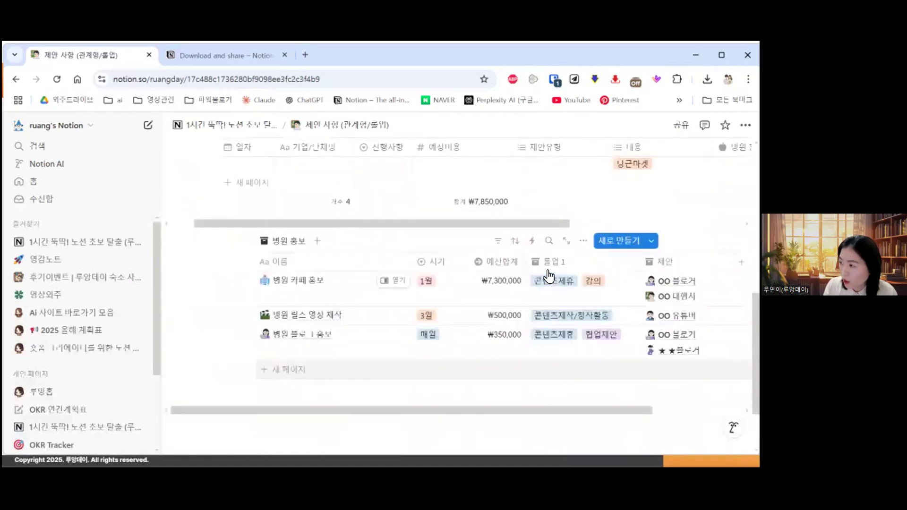
scroll(548, 275, up, 2)
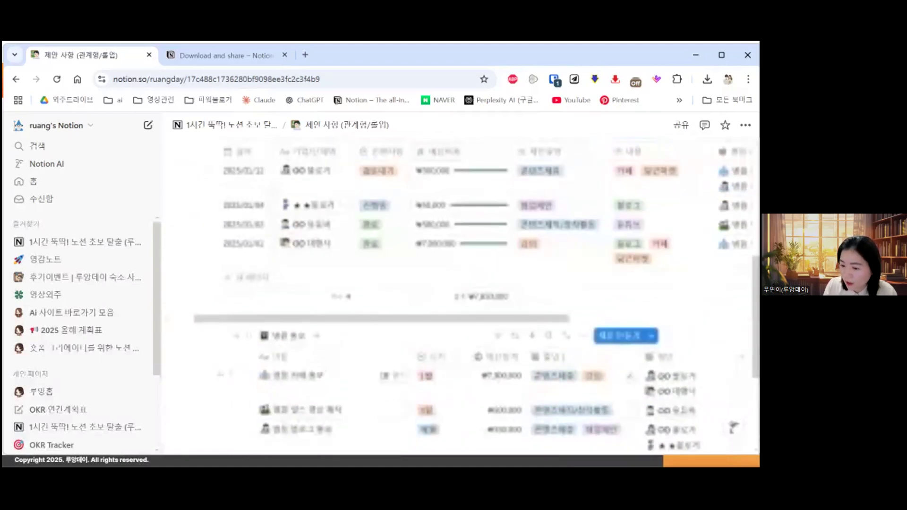
scroll(473, 283, down, 1)
scroll(472, 283, down, 1)
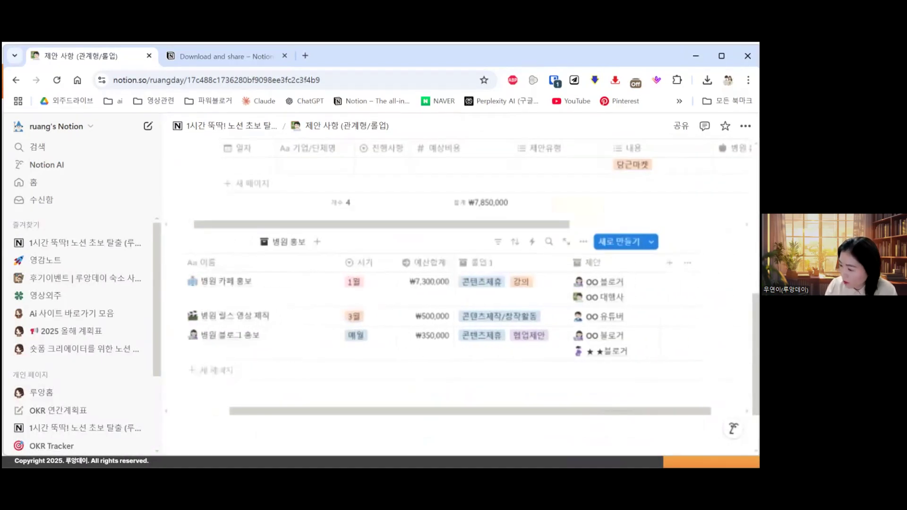
Step: Examine the 예산합계, 롤업 1 and 제안 columns of the 병원 홍보 table and return to the page title
scroll(472, 321, right, 2)
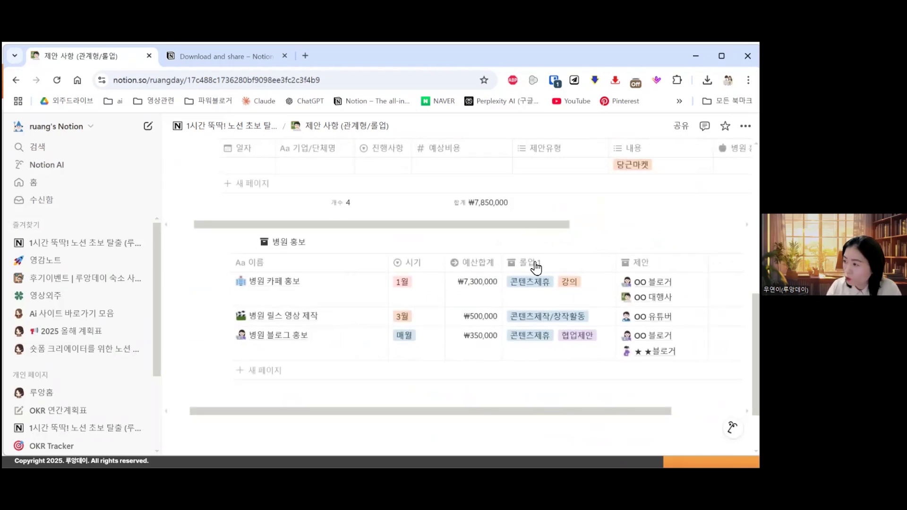
scroll(578, 286, up, 4)
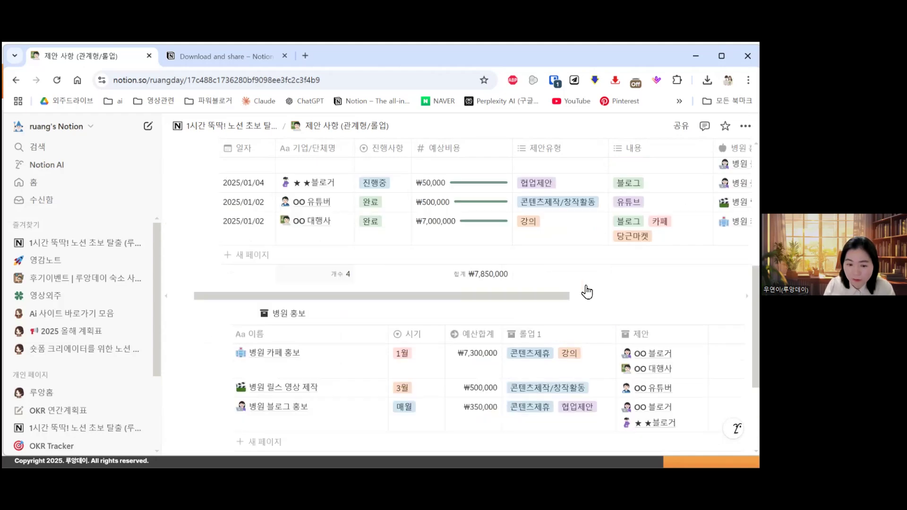
scroll(449, 259, down, 2)
scroll(441, 250, up, 2)
scroll(257, 152, down, 3)
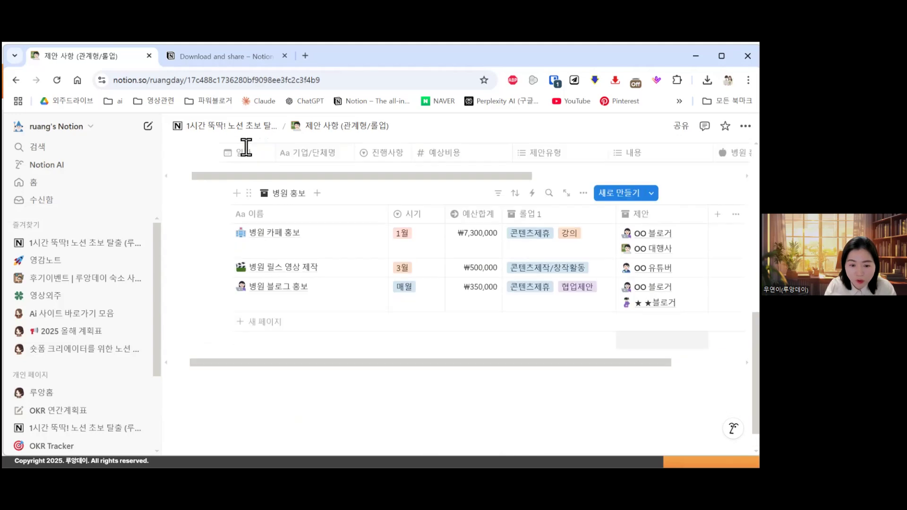
scroll(282, 137, up, 10)
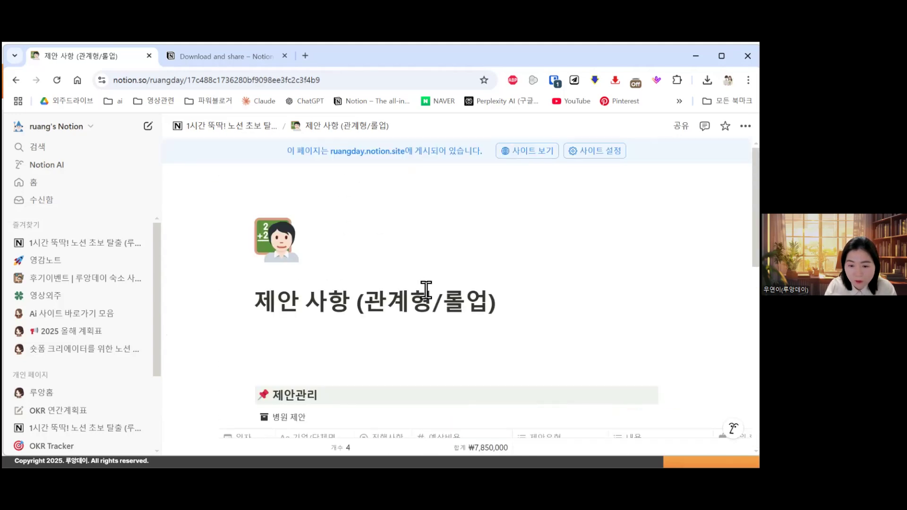
Step: Return to the 1시간 뚝딱! 노션 초보 탈출 page and look through its 후기이벤트 | 루앙데이 숙소 사용안내 템플릿 (공유) subpage
click(243, 126)
scroll(426, 291, down, 10)
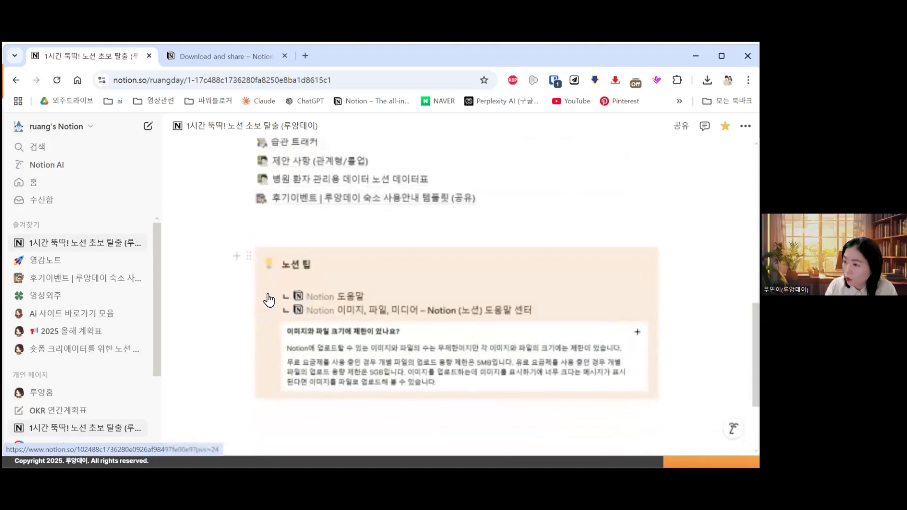
scroll(262, 299, up, 2)
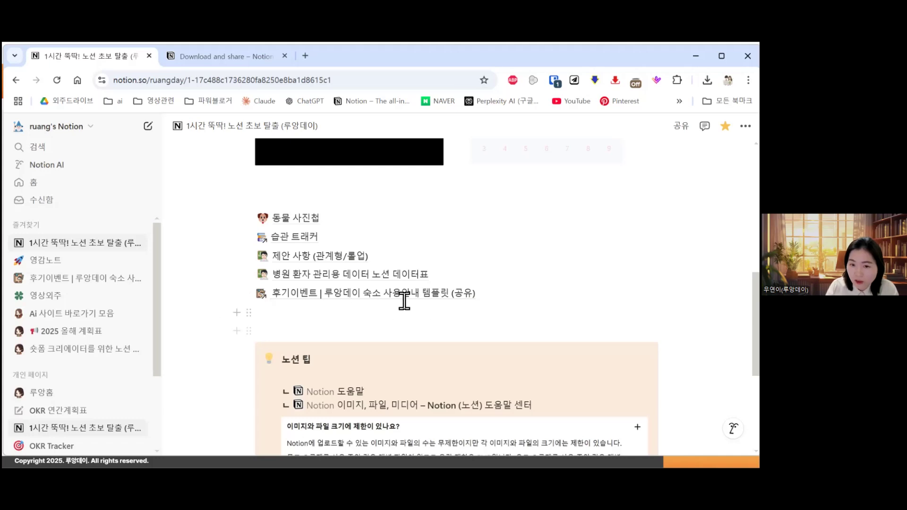
click(433, 292)
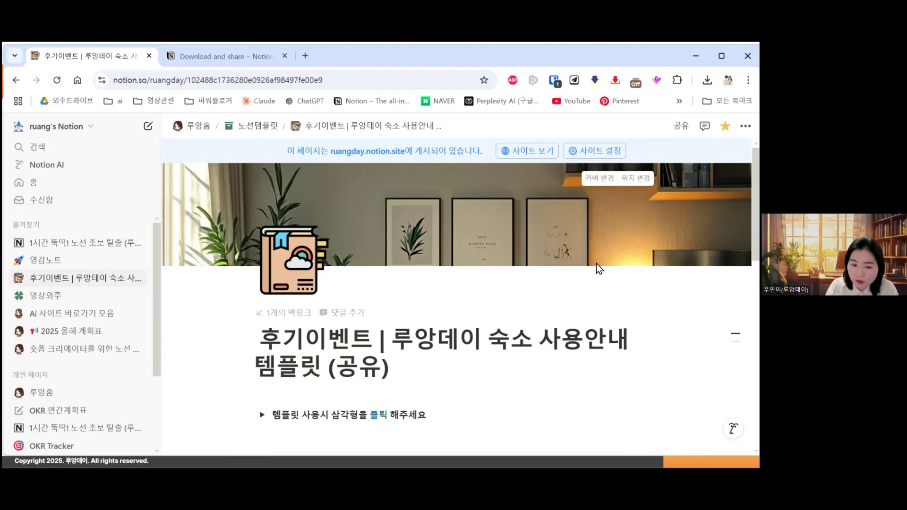
scroll(456, 296, down, 6)
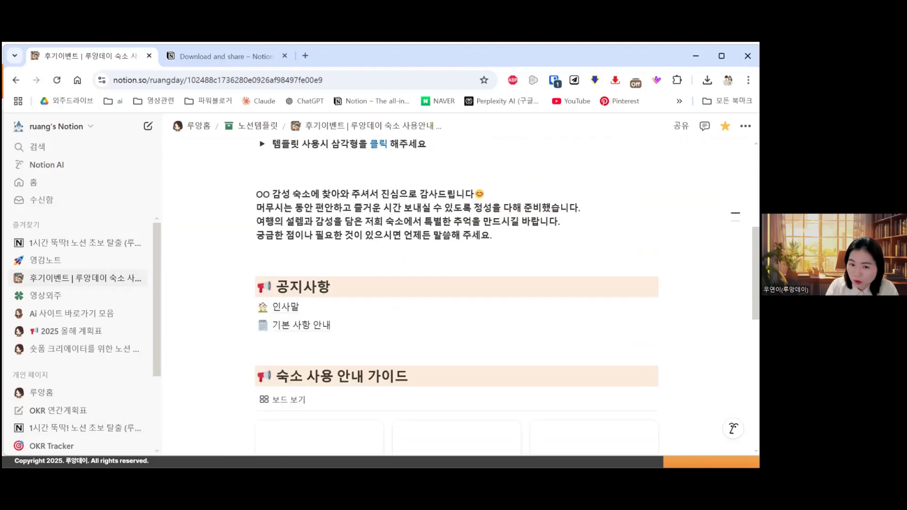
scroll(456, 297, down, 3)
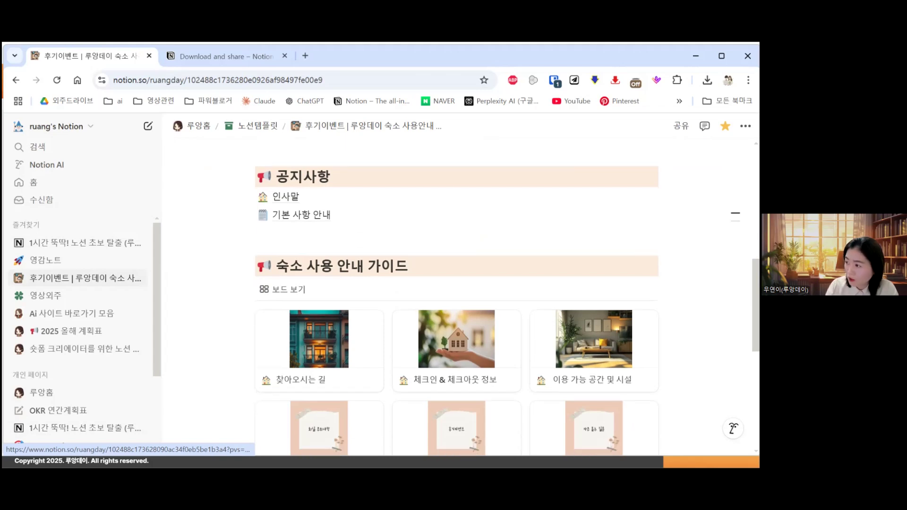
scroll(456, 296, down, 6)
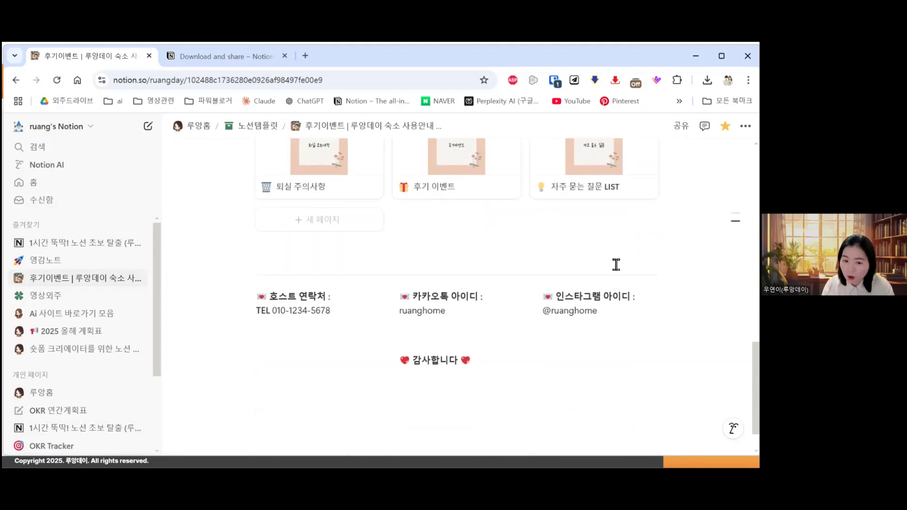
Step: Examine the 공지사항 links and the 숙소 사용 안내 가이드 cards in the accommodation guide template
scroll(616, 264, up, 6)
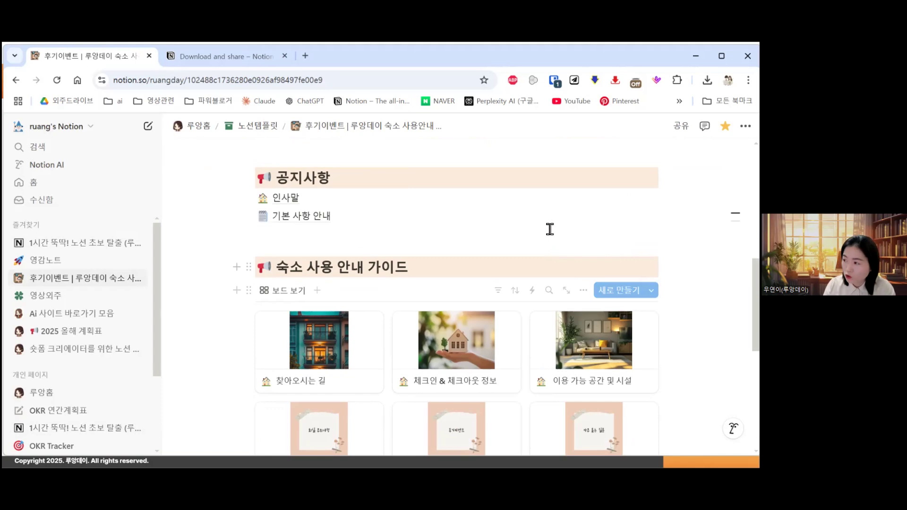
scroll(416, 291, down, 2)
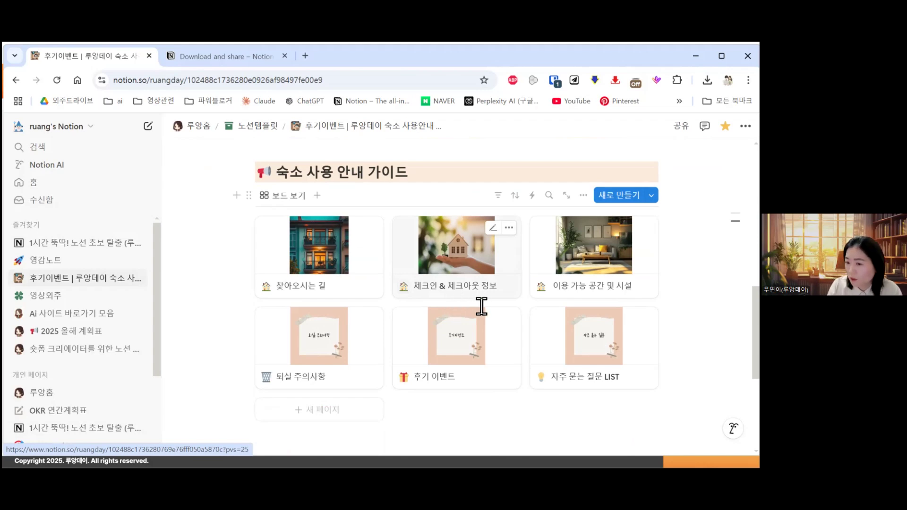
scroll(411, 335, down, 2)
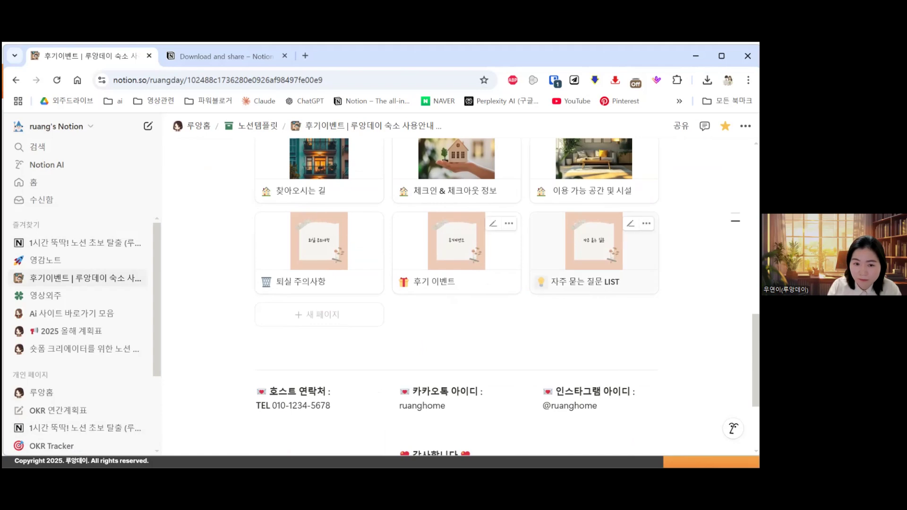
scroll(618, 300, down, 2)
scroll(618, 301, up, 1)
scroll(619, 301, up, 9)
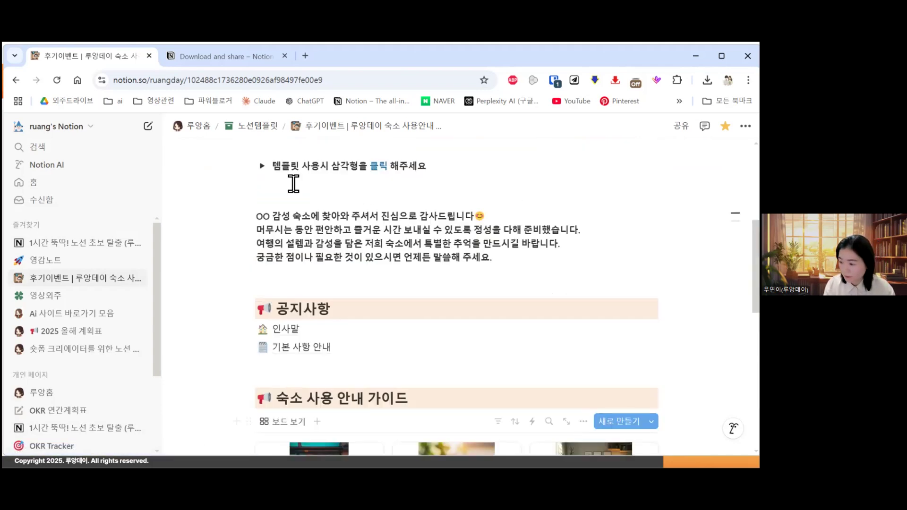
Step: Open the parent page 노션템플릿 and look over its list of templates
click(257, 126)
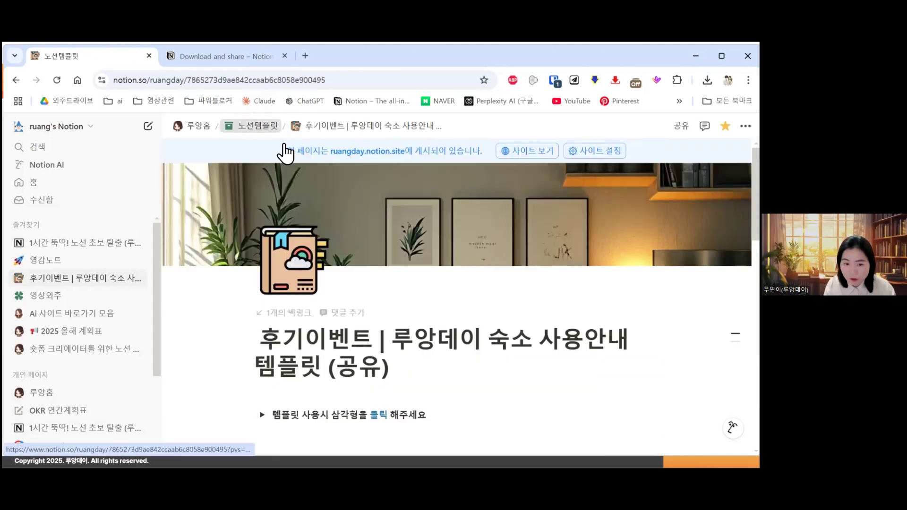
scroll(324, 290, down, 2)
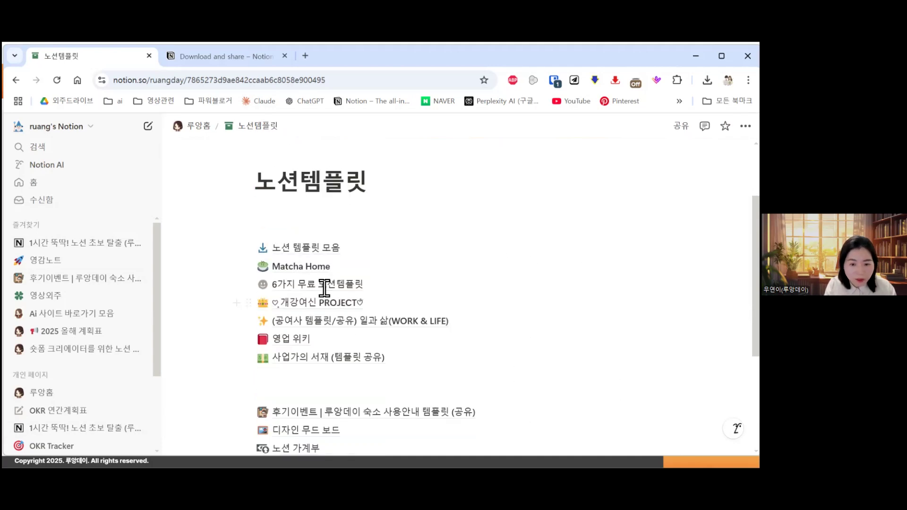
scroll(363, 250, up, 2)
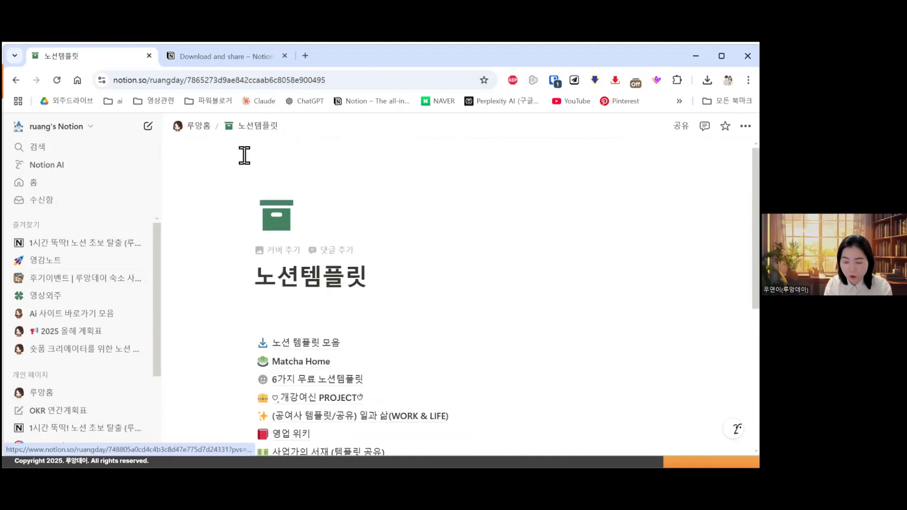
Step: Go back to the 1시간 뚝딱! 노션 초보 탈출 page and review its subpage links, quote and calendar
click(71, 244)
scroll(431, 259, down, 2)
scroll(305, 184, down, 6)
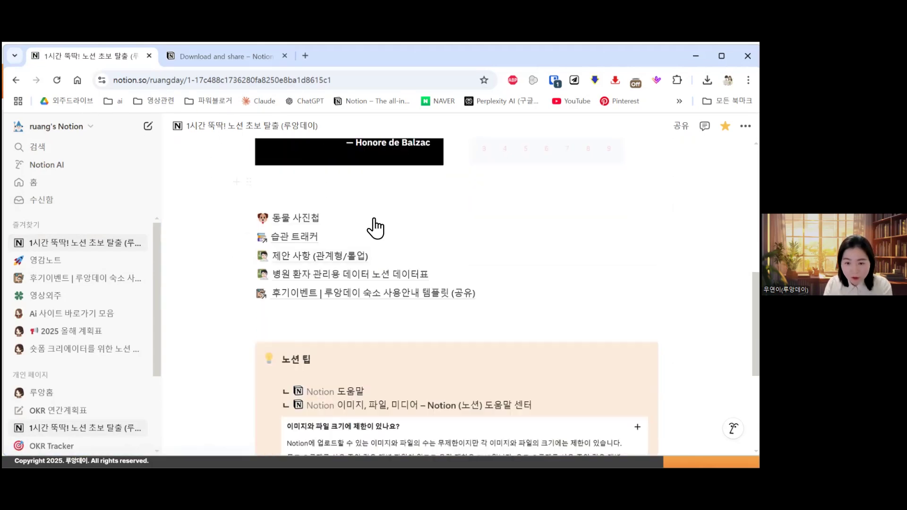
scroll(377, 255, up, 2)
scroll(373, 259, up, 2)
scroll(373, 246, down, 2)
scroll(609, 214, up, 4)
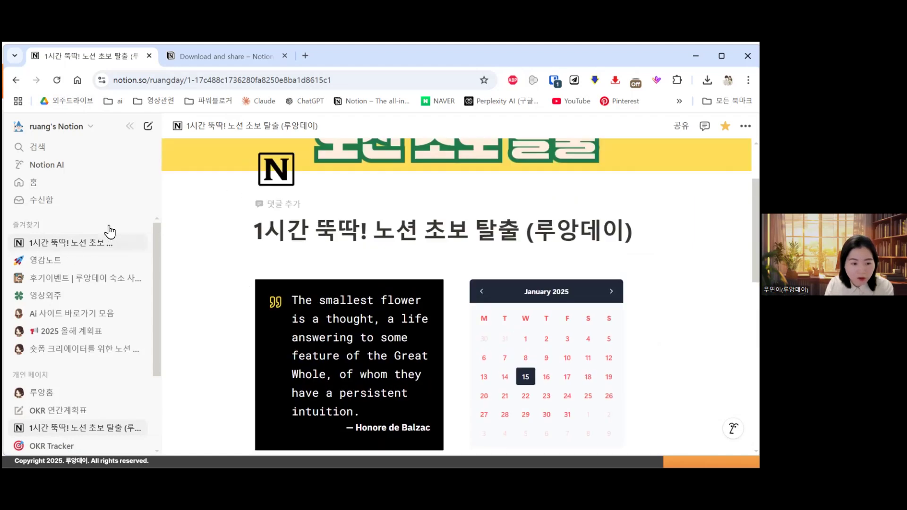
Step: Create a new page under 개인 페이지 and title it 루앙데이 노션 홈
scroll(71, 291, down, 3)
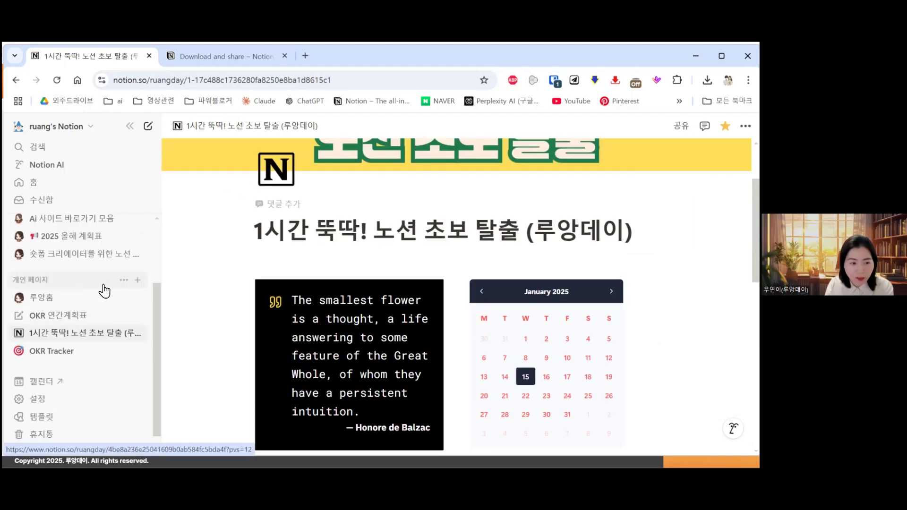
click(137, 280)
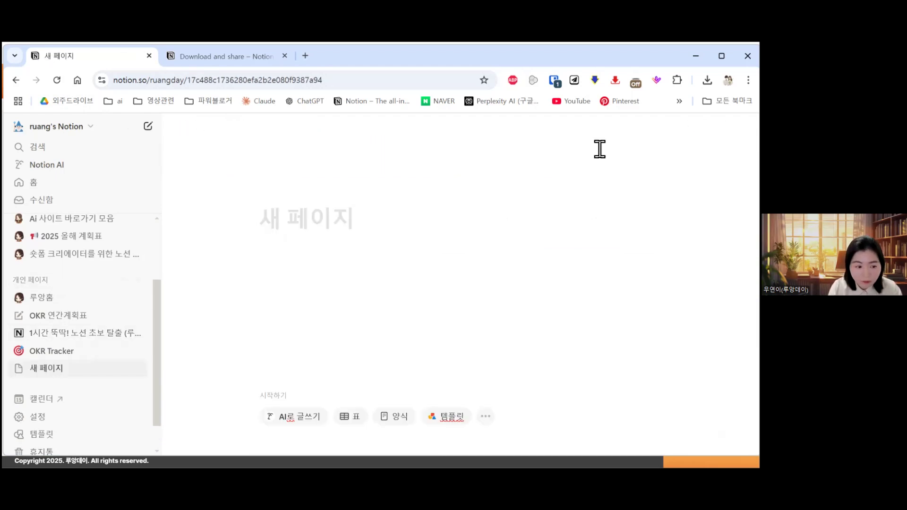
text(ㄷ)
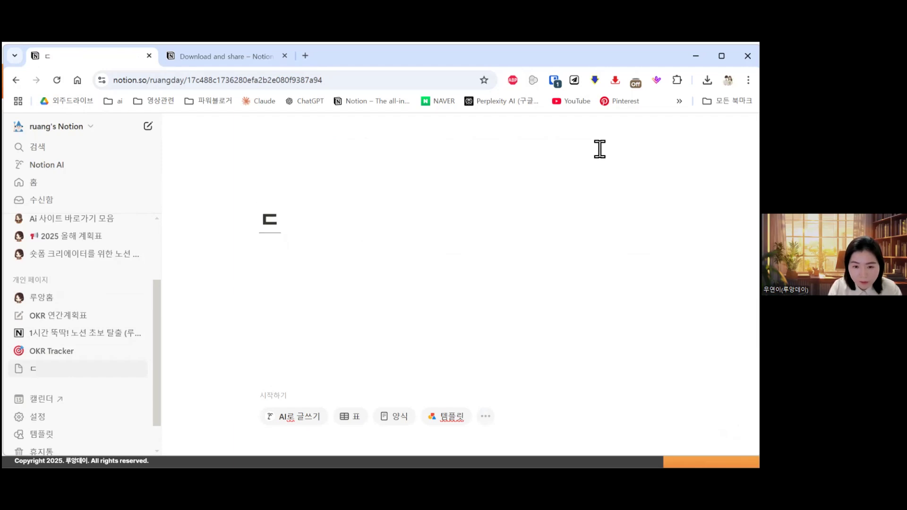
key(BackSpace)
text(루앙데이 노션 홈)
Step: Give the new page the character portrait icon and a solid yellow-orange cover from the gallery
click(291, 196)
click(215, 327)
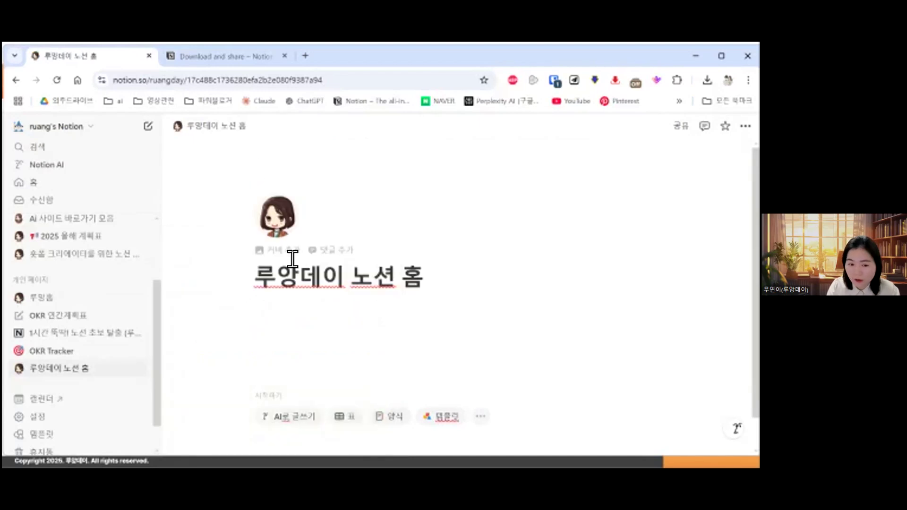
click(297, 249)
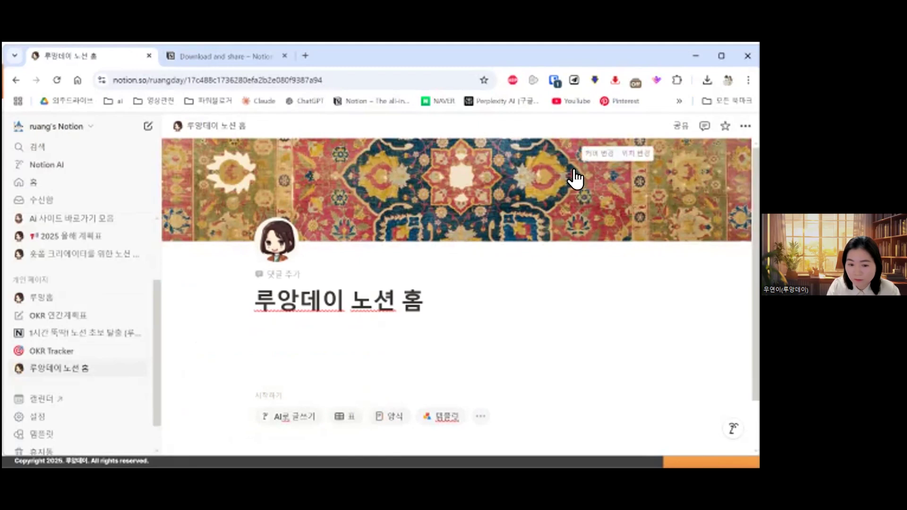
click(598, 153)
click(564, 230)
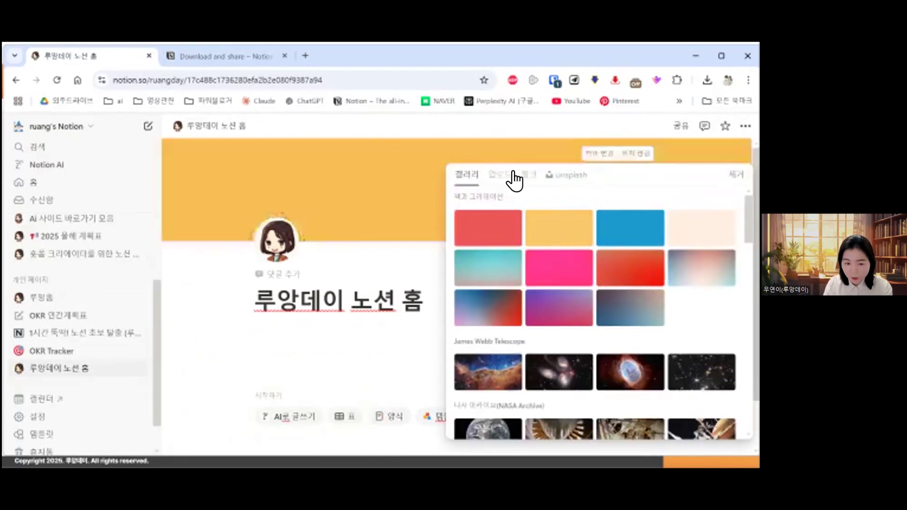
click(381, 330)
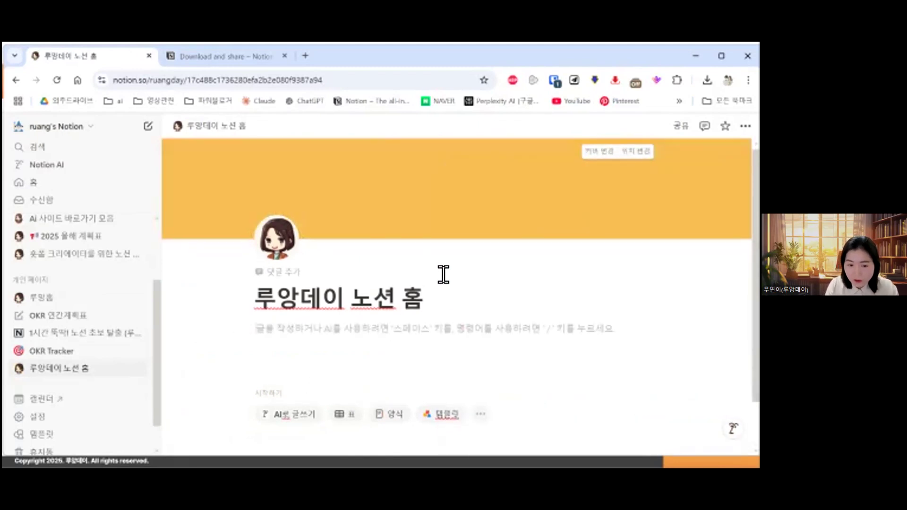
Step: Insert an empty 텍스트 block below the page title and start a new line under it
scroll(443, 275, down, 2)
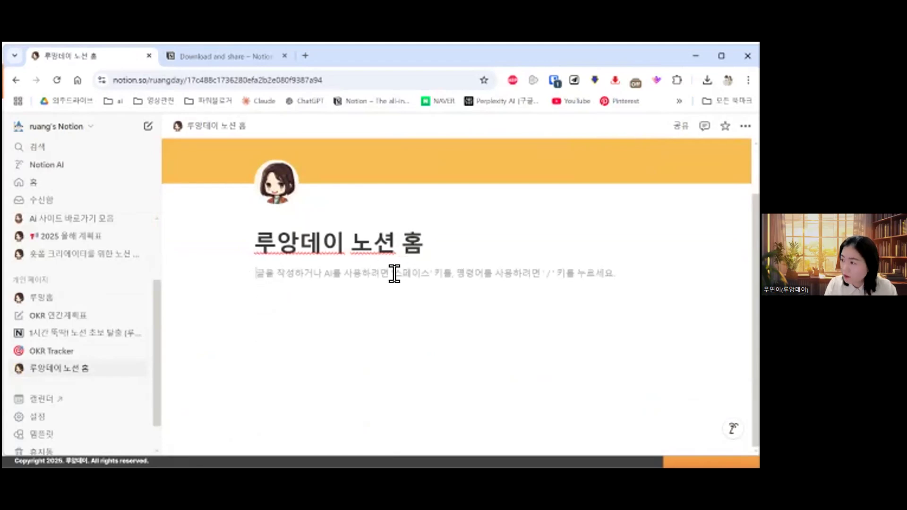
text(/)
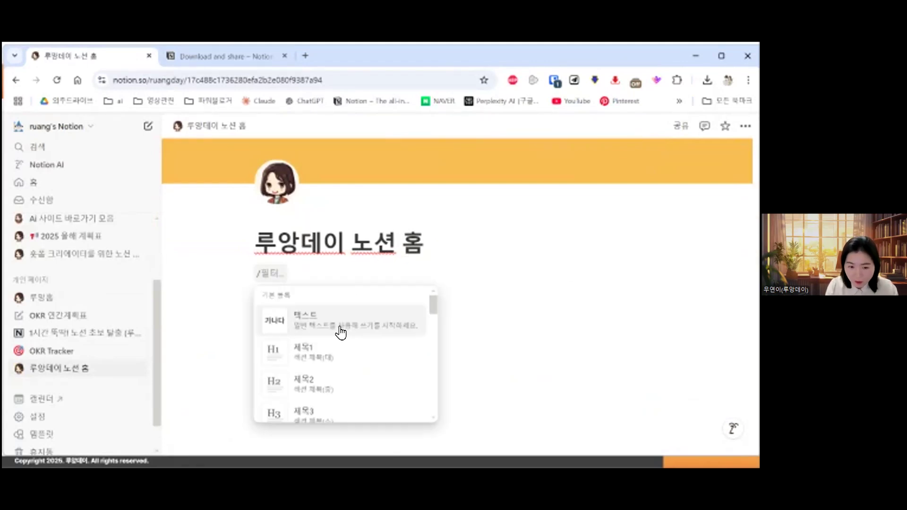
click(402, 314)
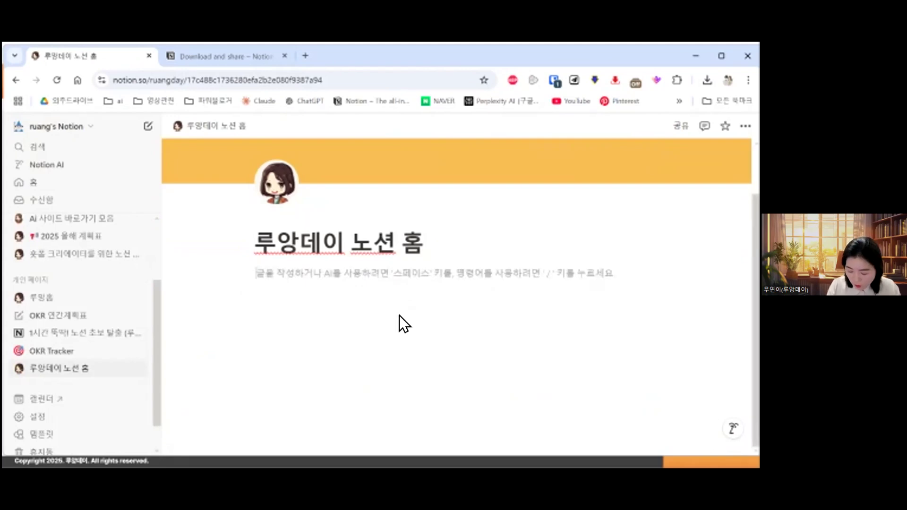
key(Return)
Step: Add a 제목1 (large) heading block below the empty line with the text 제목1
text(/)
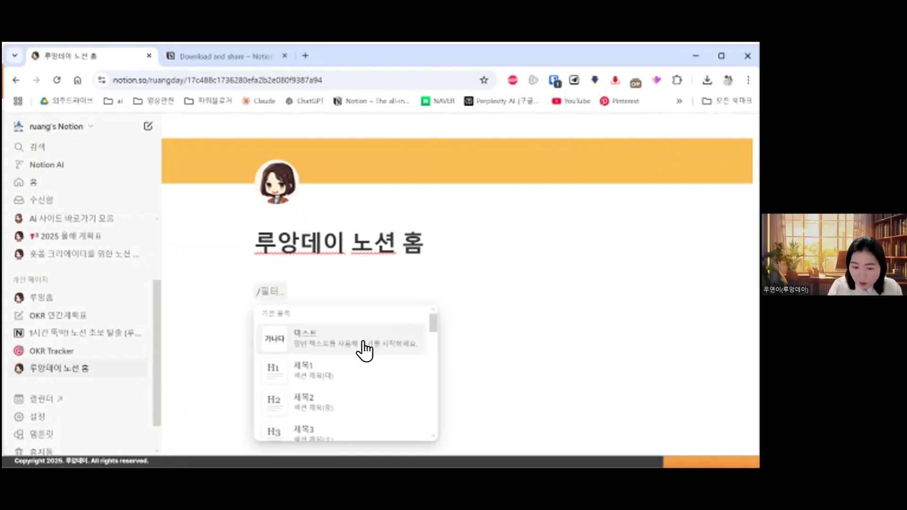
key(BackSpace)
text(/)
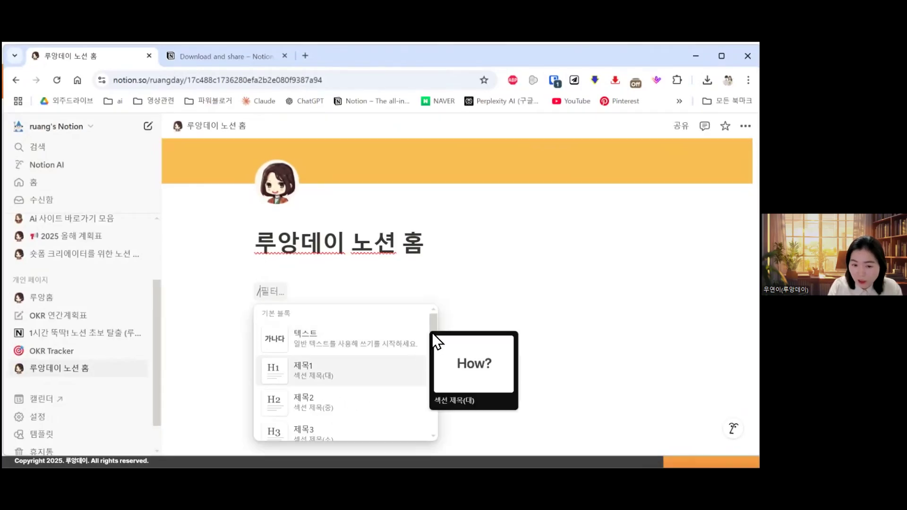
scroll(432, 333, down, 2)
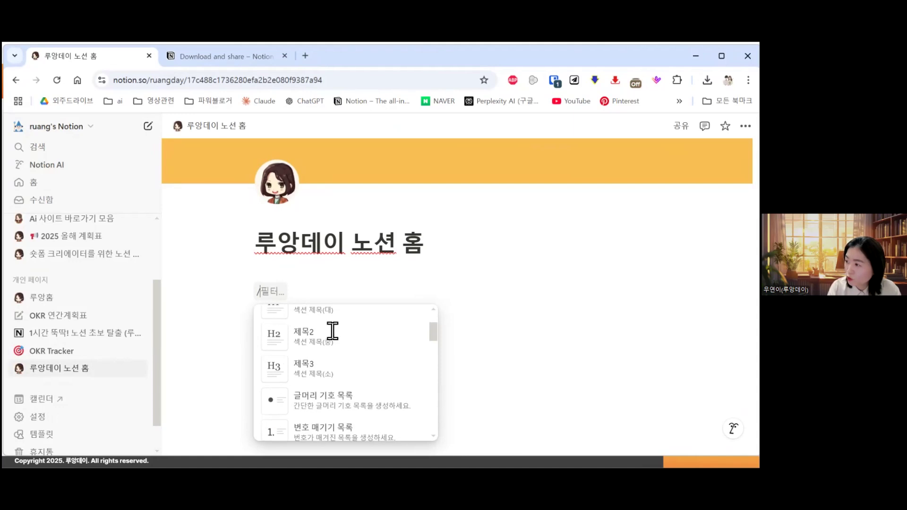
scroll(332, 331, up, 1)
click(335, 313)
text(ㅈ)
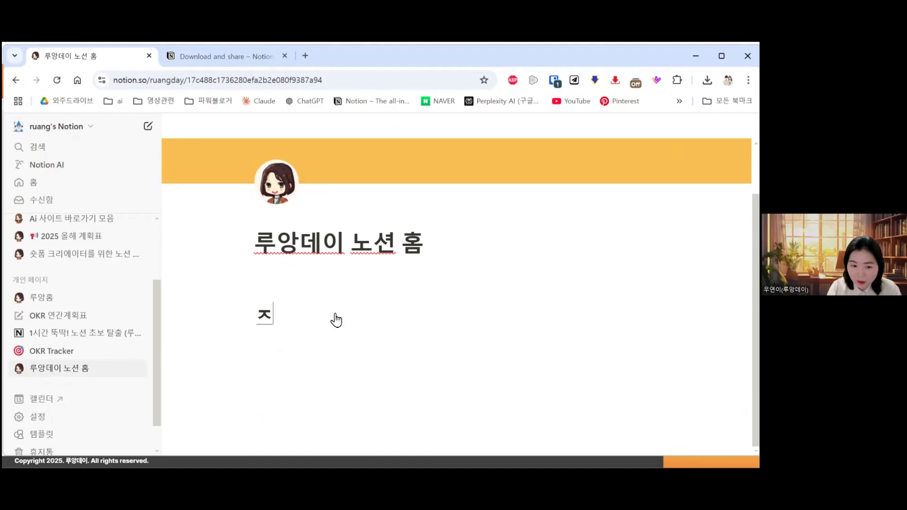
key(BackSpace)
text(제목1)
key(Return)
Step: Add a 제목2 (medium) heading block under the first heading with the text 제목2
text(/)
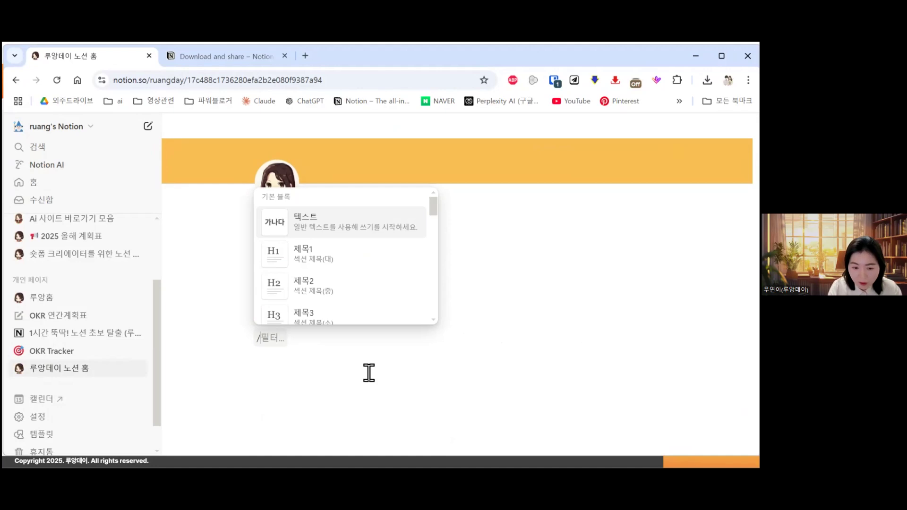
key(Down)
key(Down)
key(Return)
text(제목2)
key(Return)
Step: Add a 제목3 (small) heading block with the text 제목3 and leave a blank line below it
text(/)
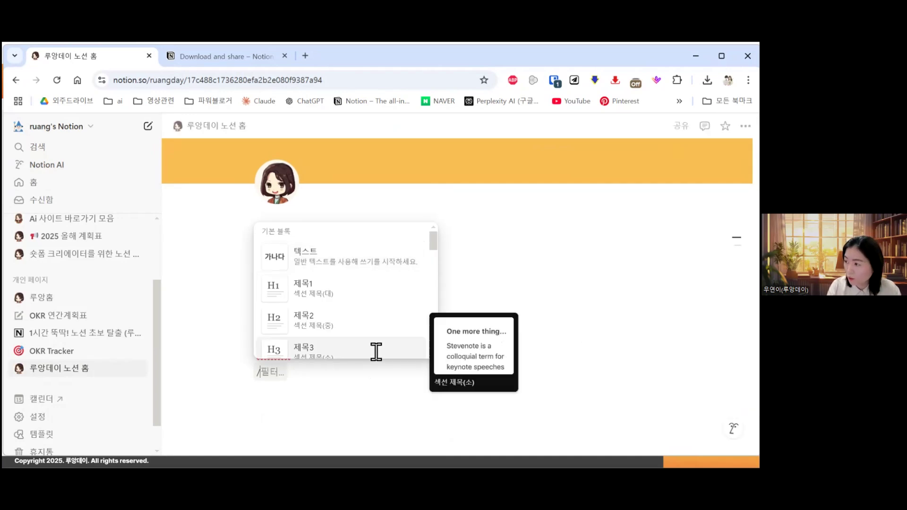
click(375, 351)
text(제목3)
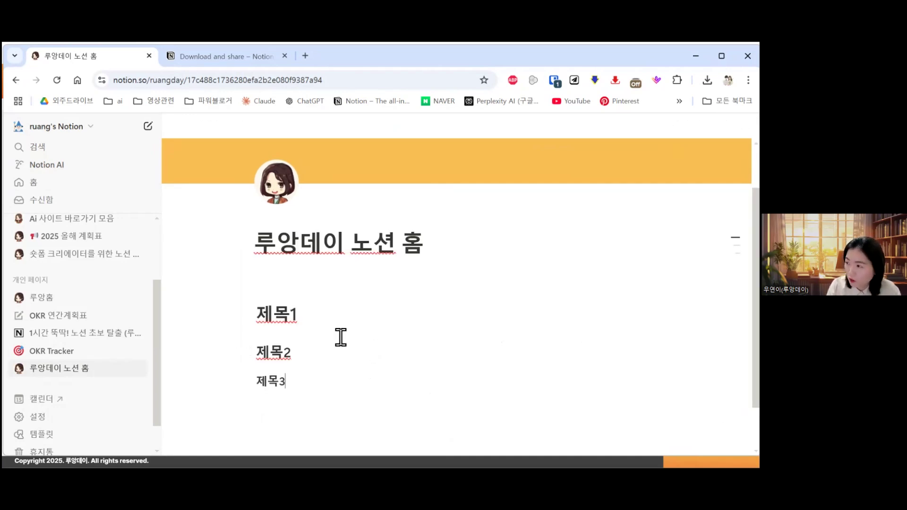
key(Return)
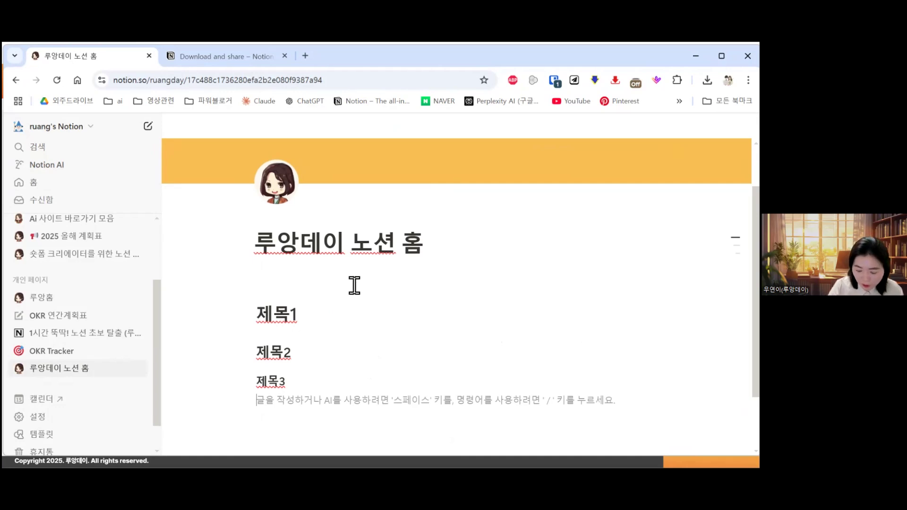
scroll(351, 310, down, 2)
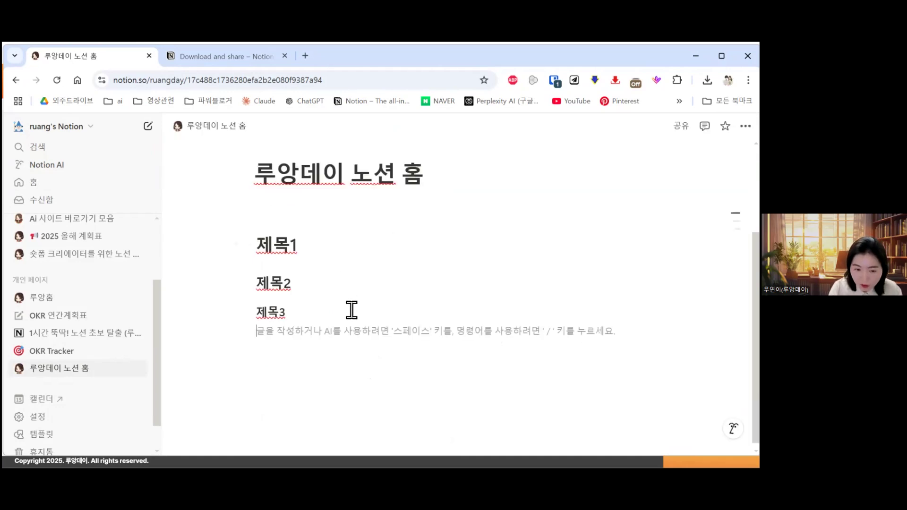
key(Return)
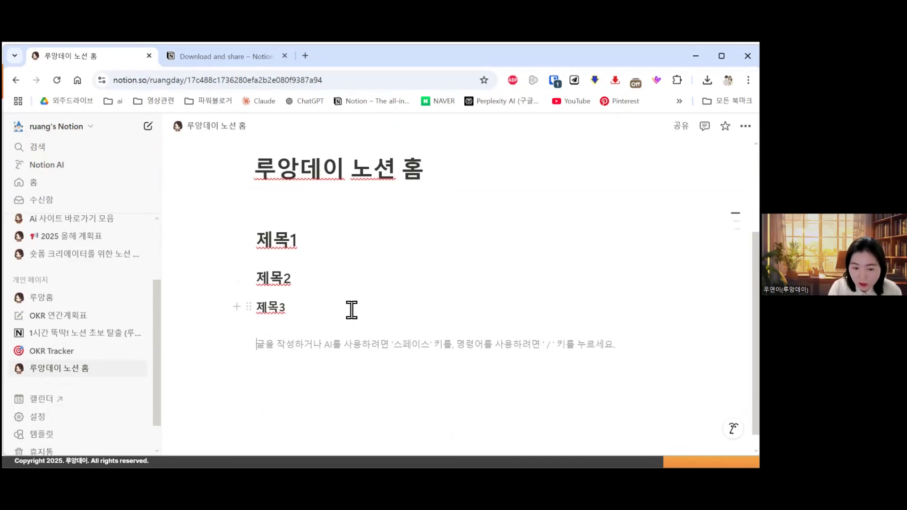
Step: Add a plain text line reading 제목없음 below the 제목3 heading, with a blank line above and a new empty line under it
key(BackSpace)
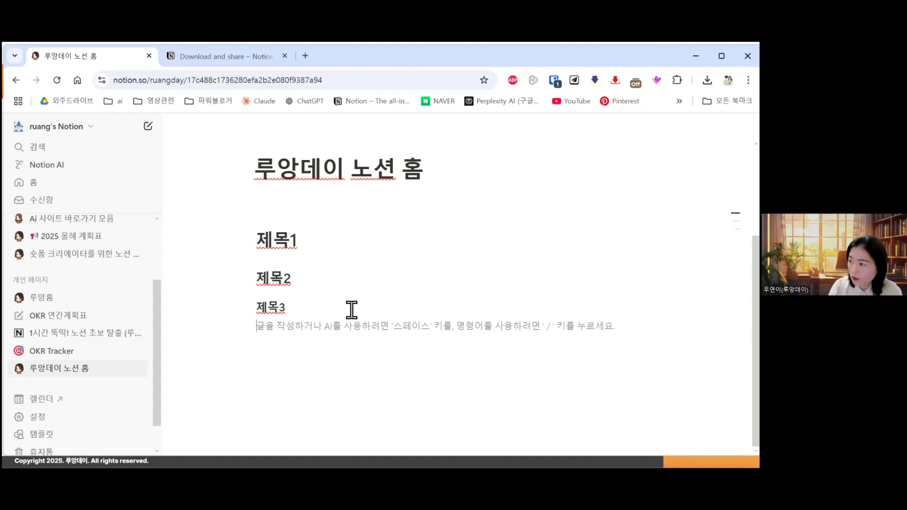
key(Return)
text(제목없ㅇ)
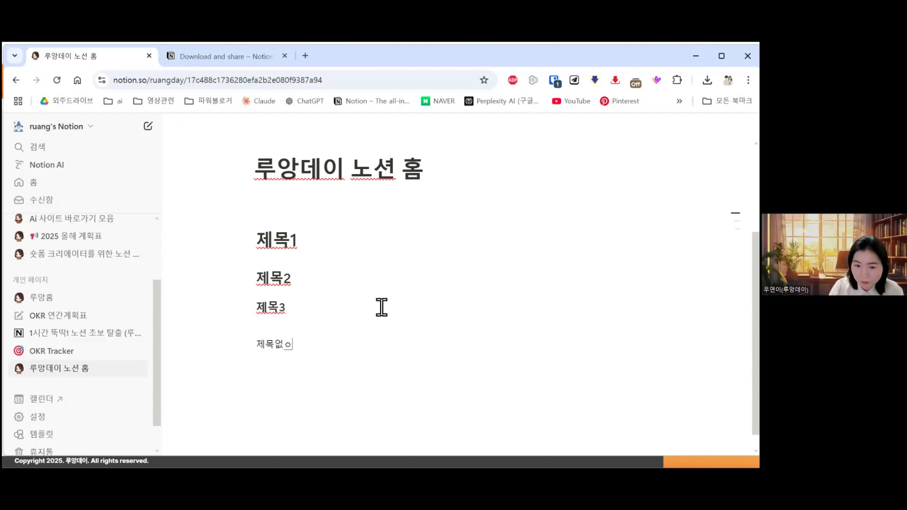
text(음)
key(Return)
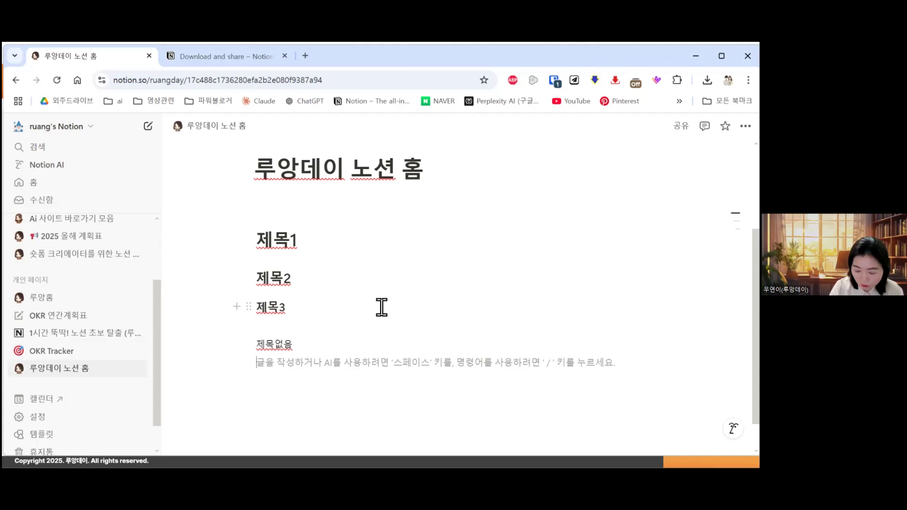
key(Return)
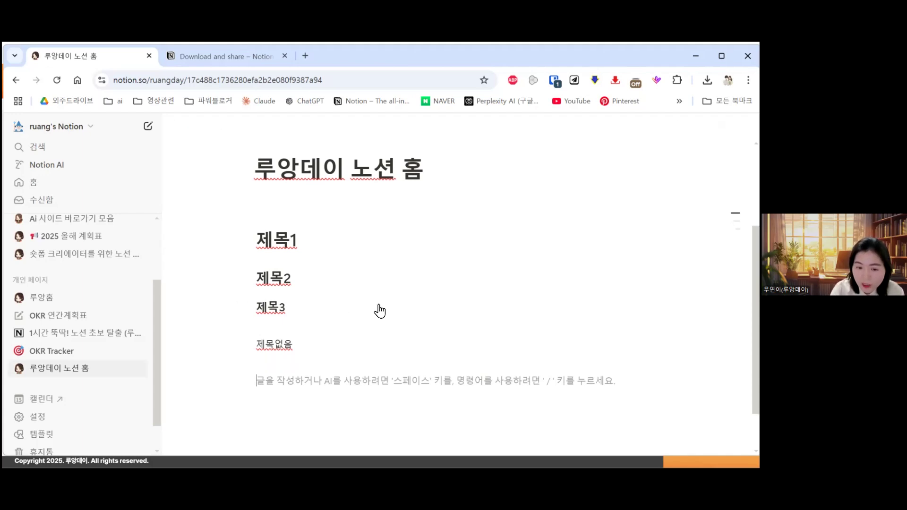
Step: Insert a 페이지 block below the 제목없음 line and title the new subpage 루앙 노션 내부 페이지
text(/페이)
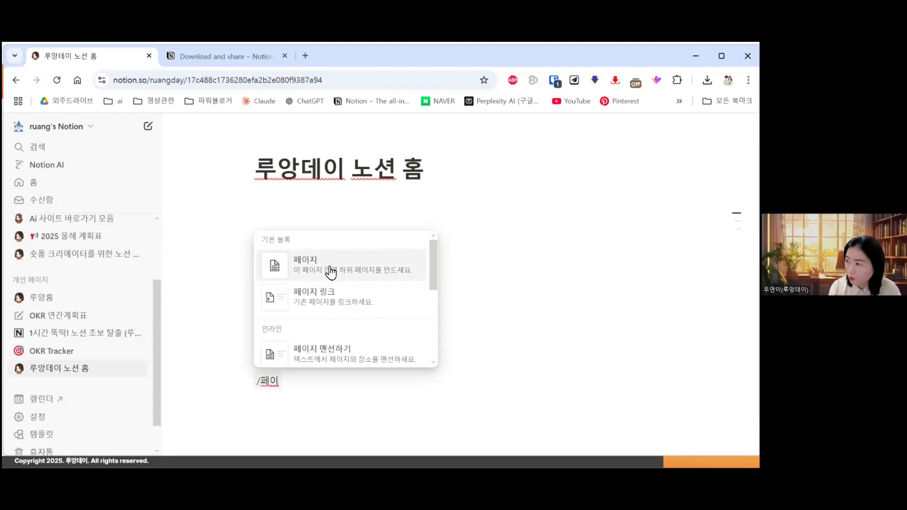
mouse_move(330, 272)
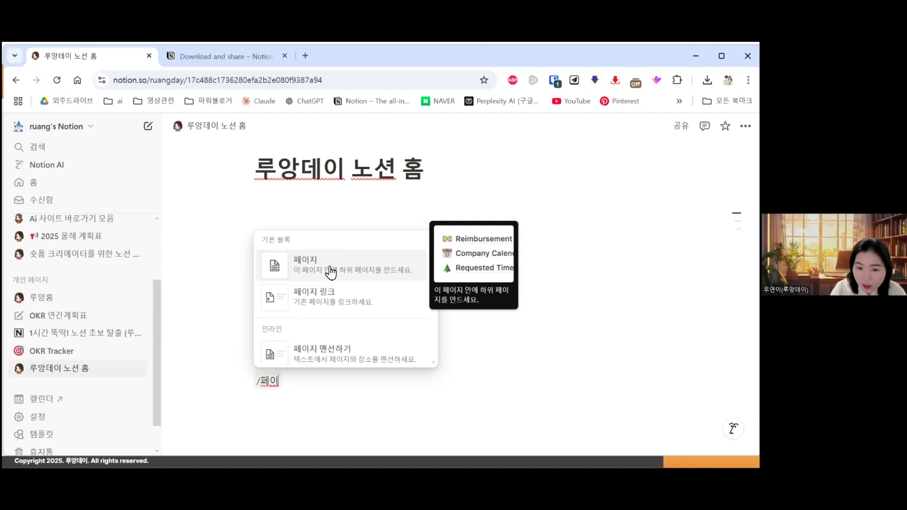
click(359, 259)
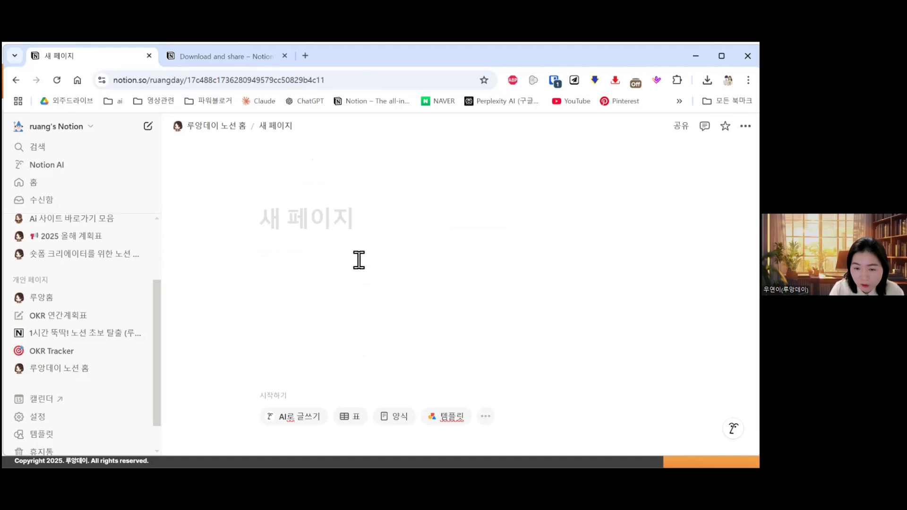
text(루앙 )
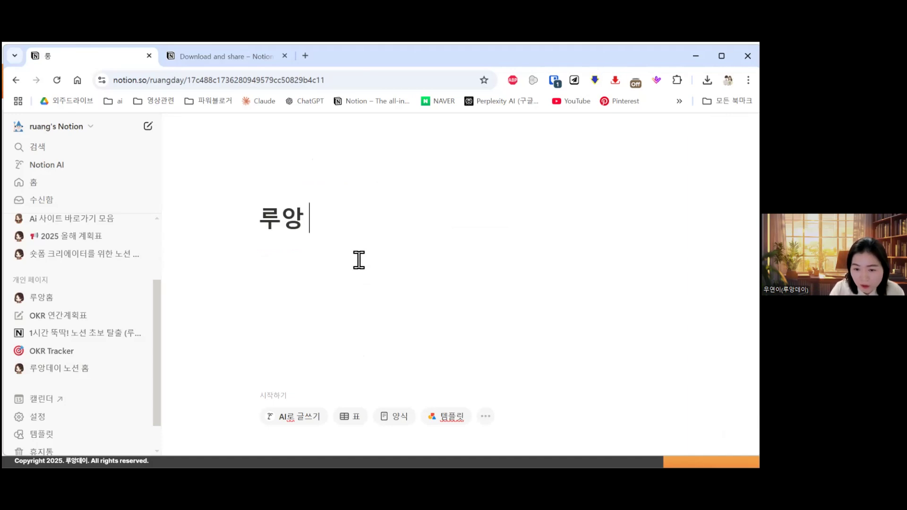
text(노션 내부)
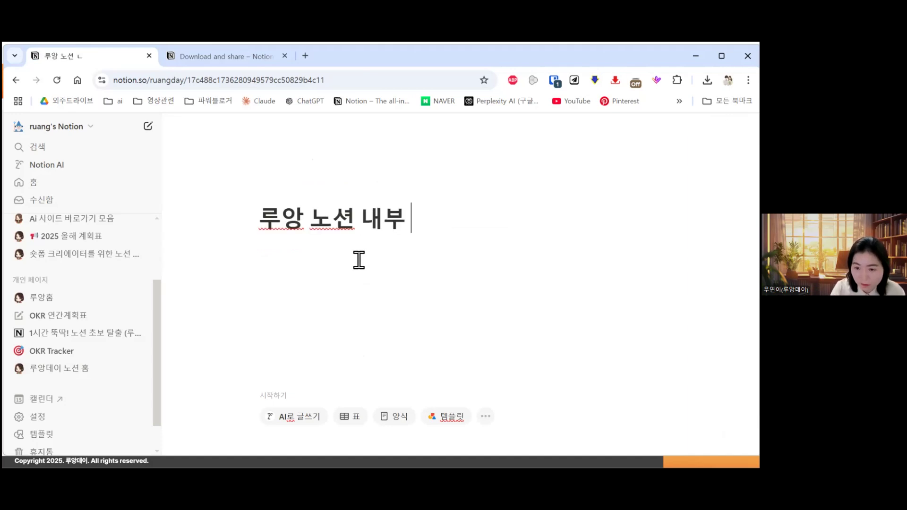
text( 페이지)
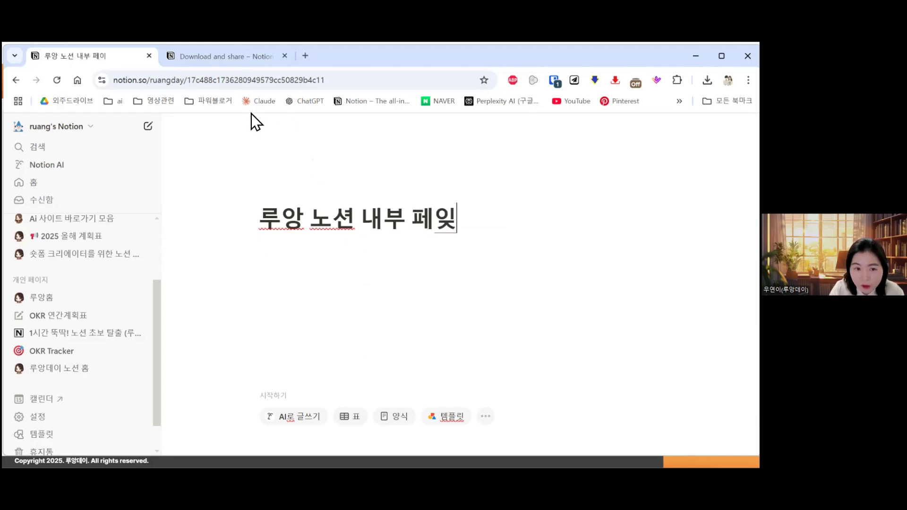
key(Return)
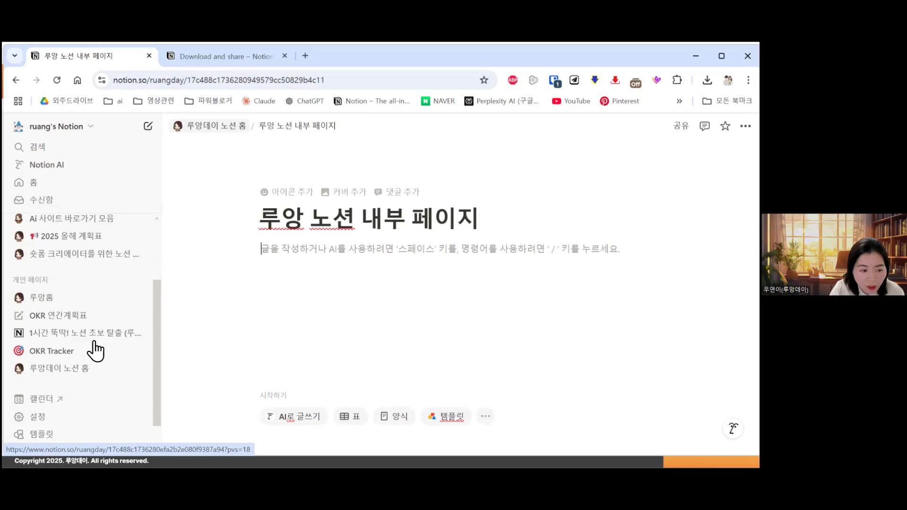
Step: Return to the 루앙데이 노션 홈 page, expand its nested pages and review the blocks on it
click(66, 368)
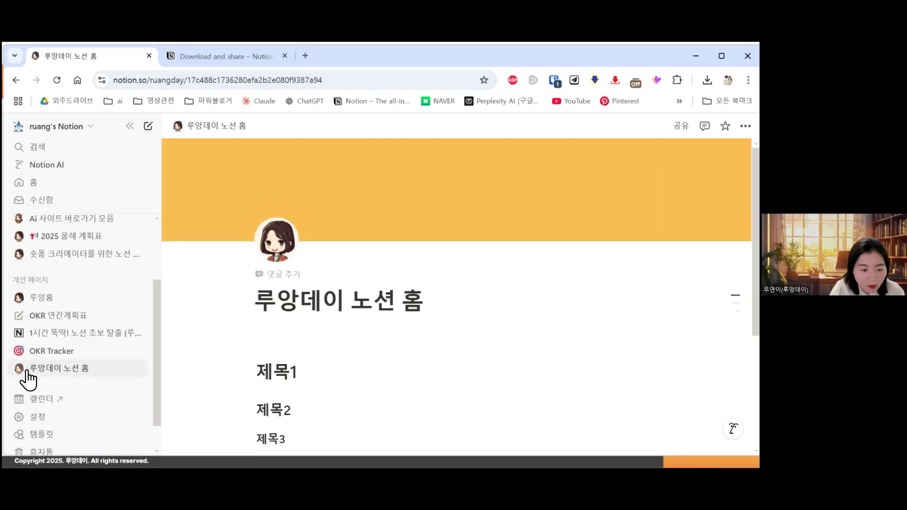
click(19, 368)
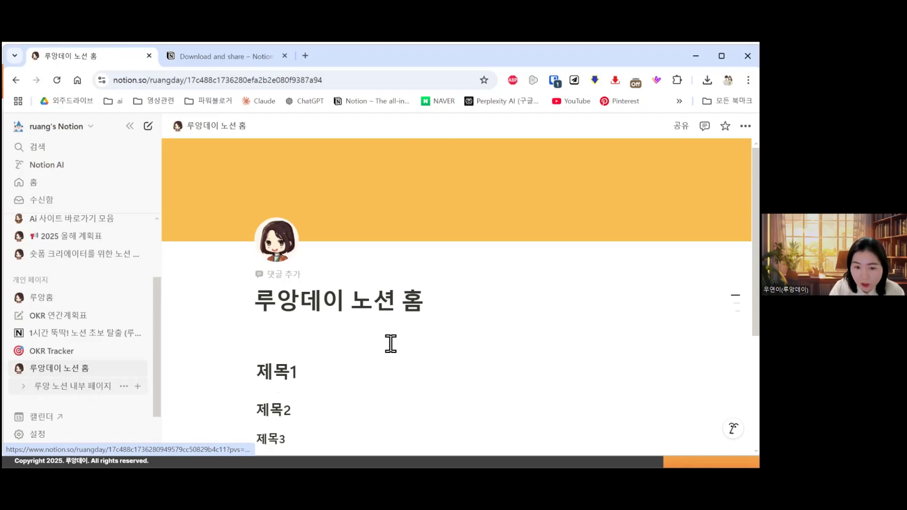
scroll(401, 303, down, 2)
scroll(550, 170, down, 2)
scroll(553, 172, up, 2)
scroll(548, 178, down, 2)
scroll(575, 204, up, 2)
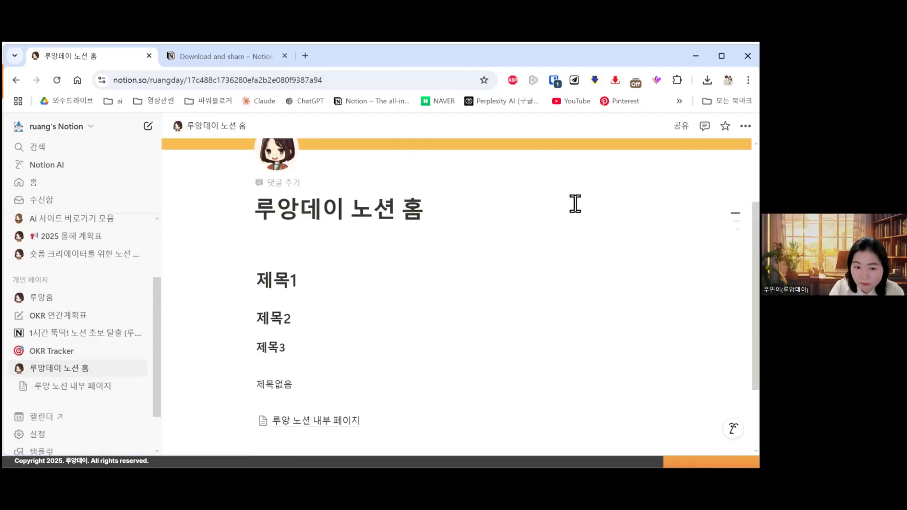
scroll(575, 204, down, 2)
scroll(337, 220, up, 2)
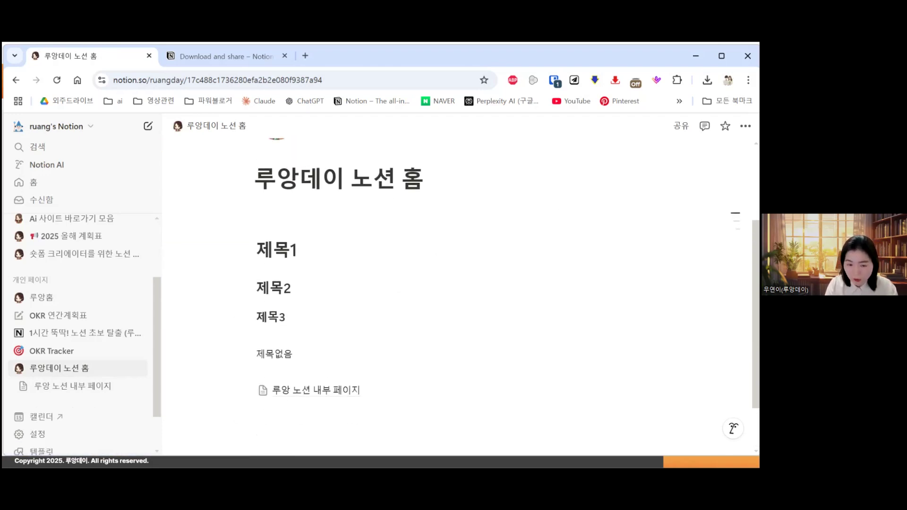
Step: Replace the text of the 제목1 heading with 오늘 할일 TO DO LIST
click(367, 225)
click(365, 228)
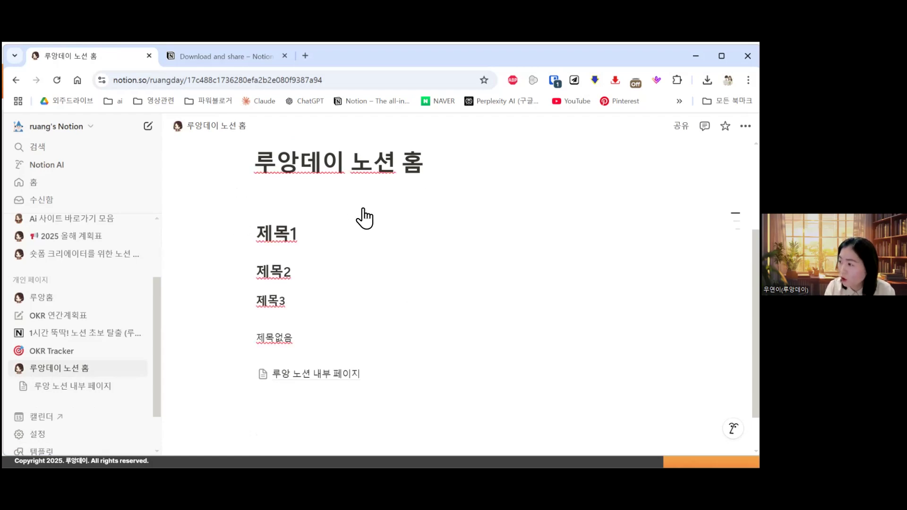
key(shift+Home)
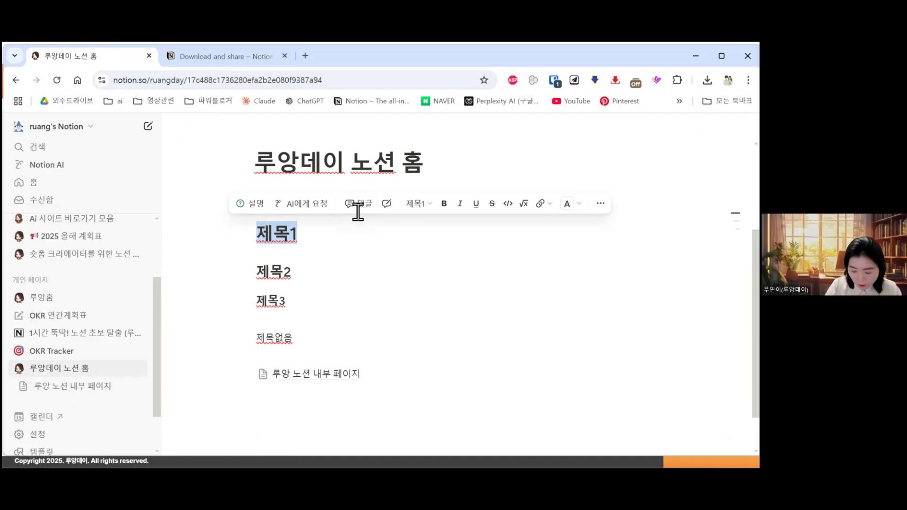
key(Right)
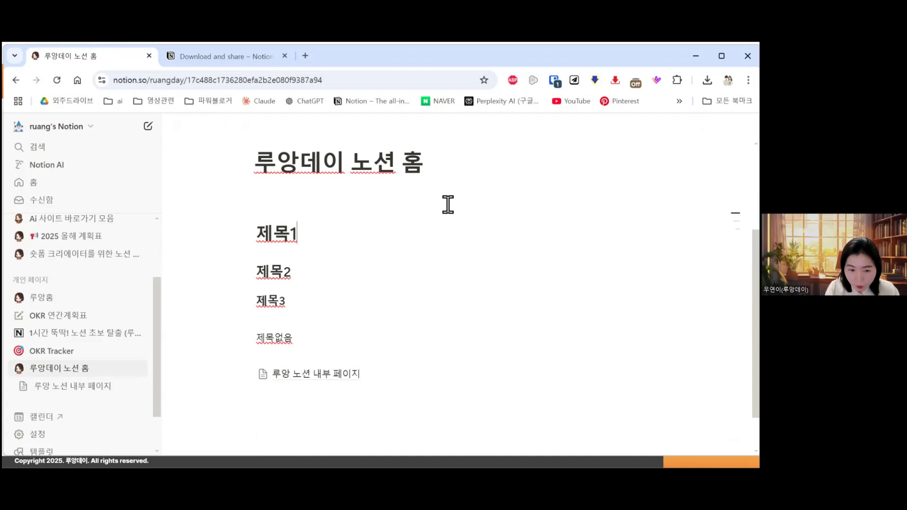
key(shift+Home)
text(유)
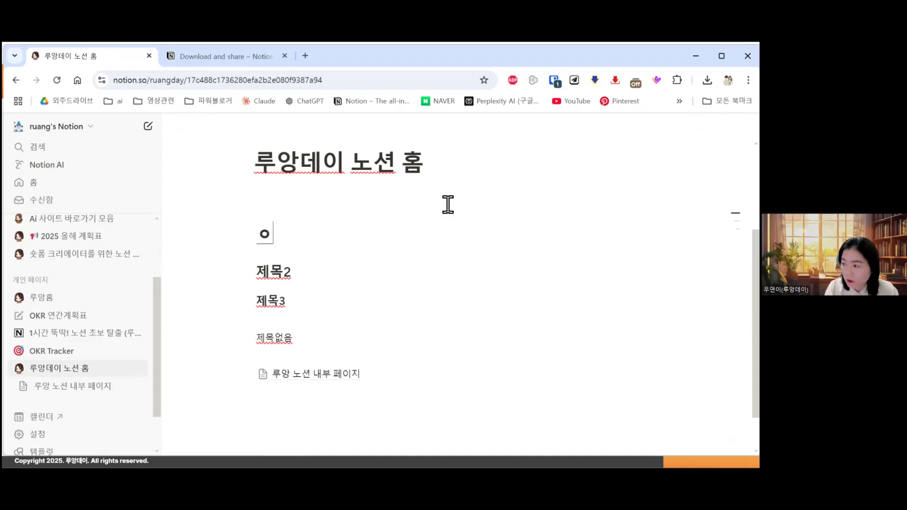
key(BackSpace)
text(오늘 할일)
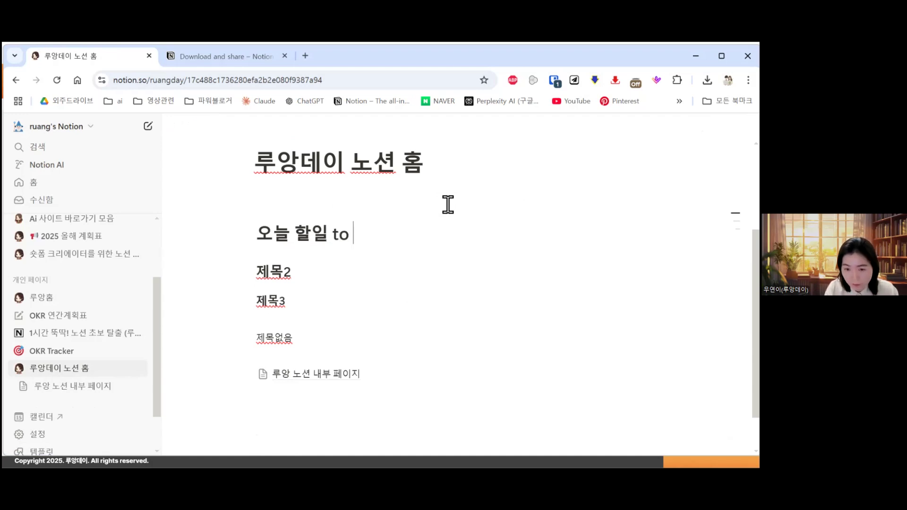
text( TO D)
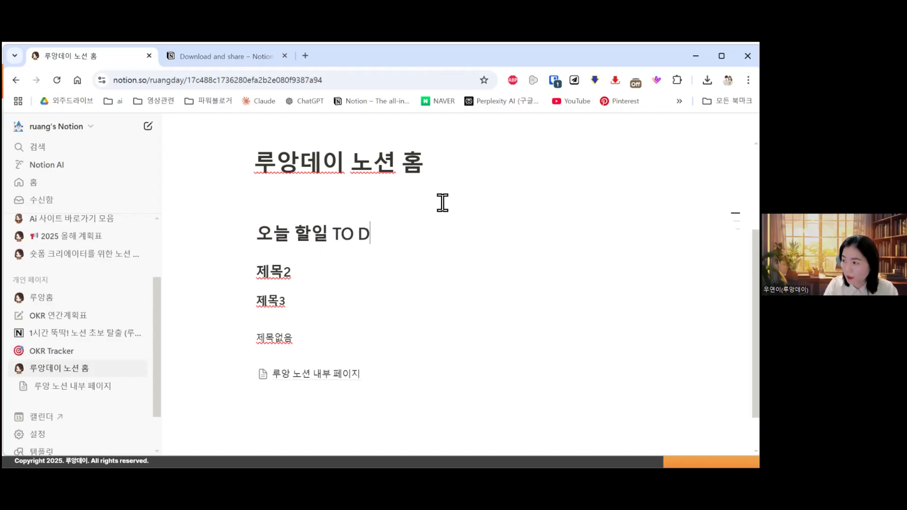
text(O LIST)
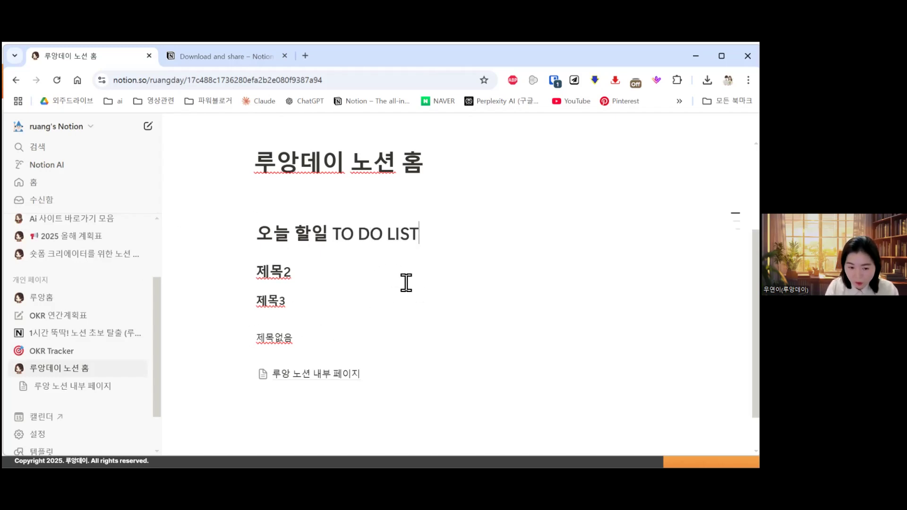
Step: Add two empty to-do checkboxes under the 오늘 할일 TO DO LIST heading, with a blank line below them
key(Return)
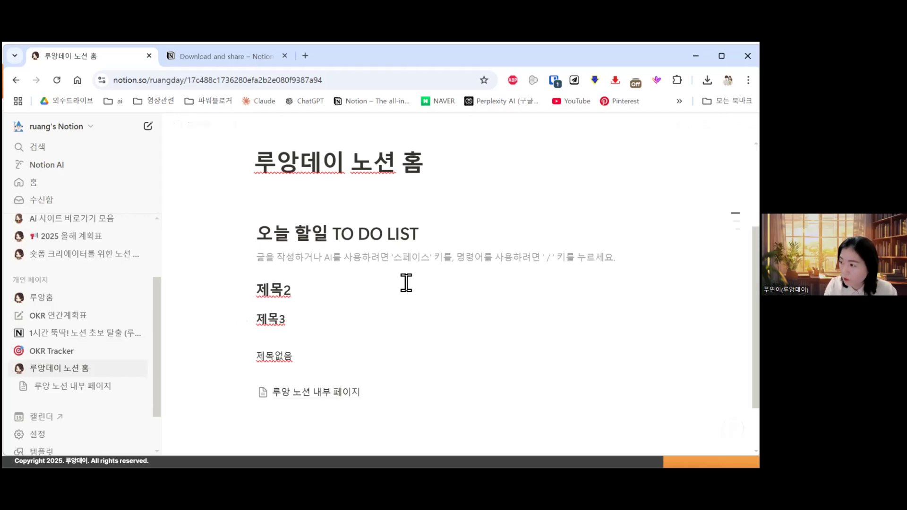
text([])
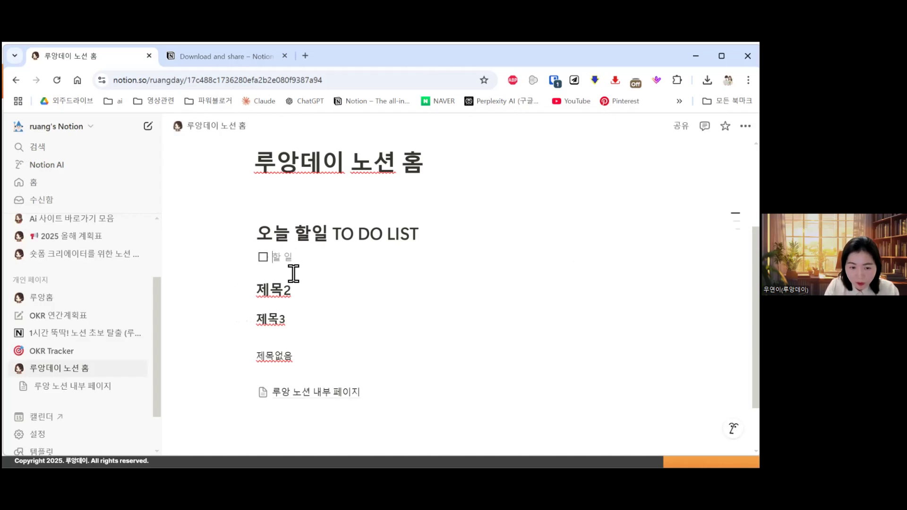
key(Down)
key(Return)
key(BackSpace)
key(Return)
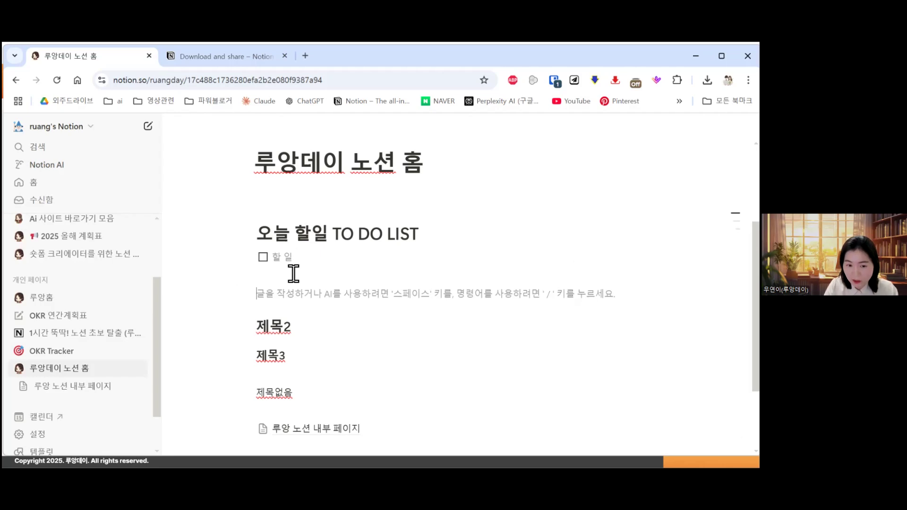
key(Up)
text([])
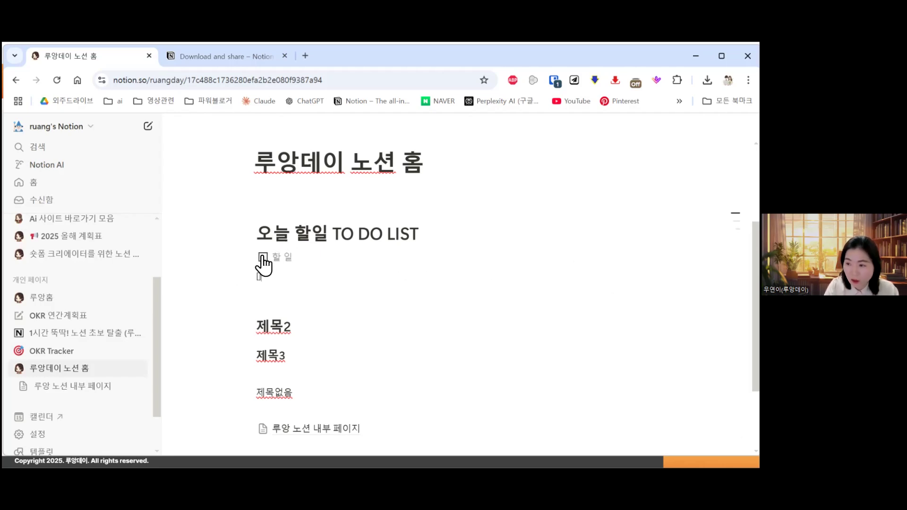
key(space)
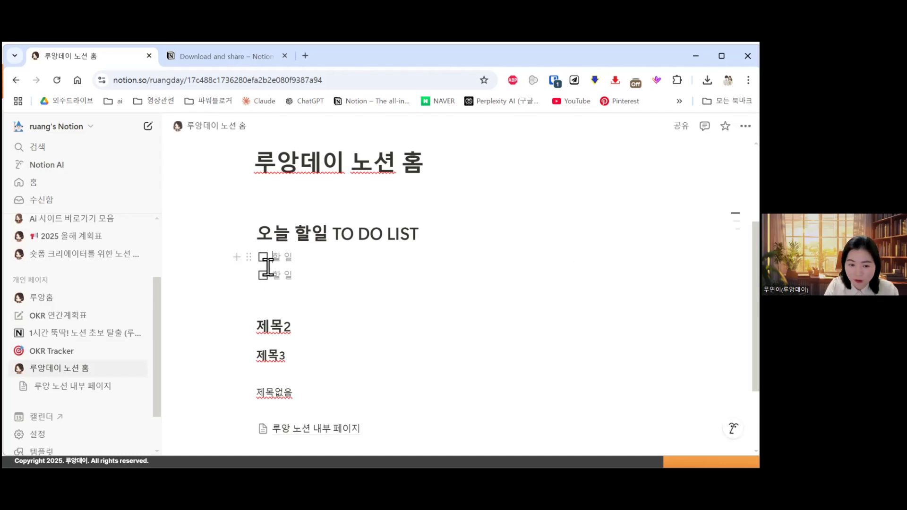
Step: Label the first to-do item 신규상담 and mark it as completed
click(263, 258)
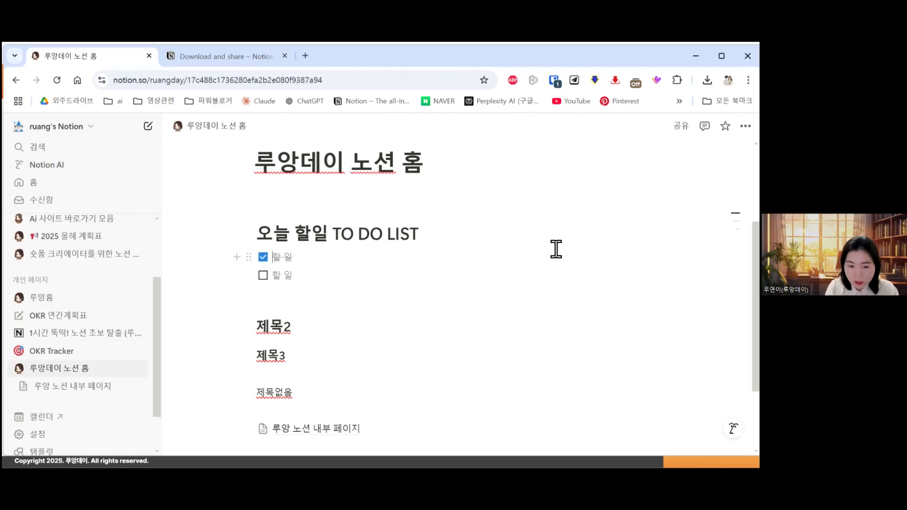
text(상담)
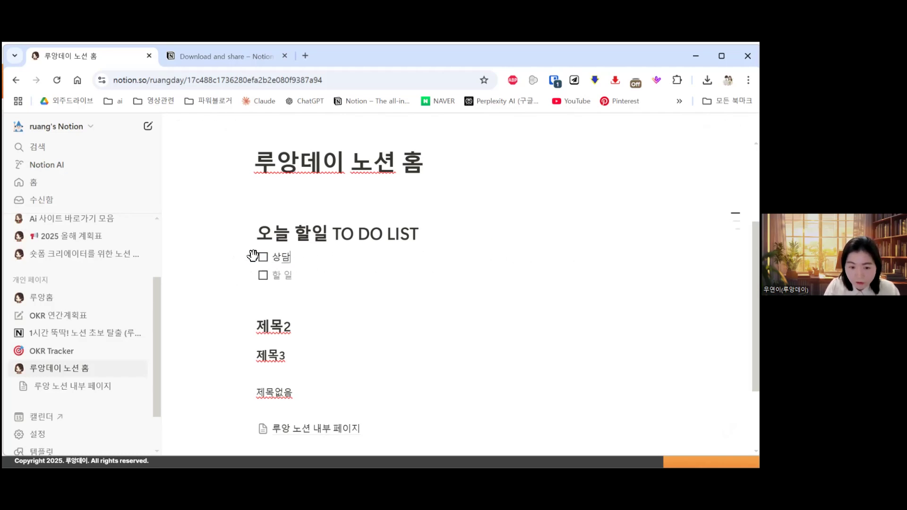
click(272, 257)
text(신규)
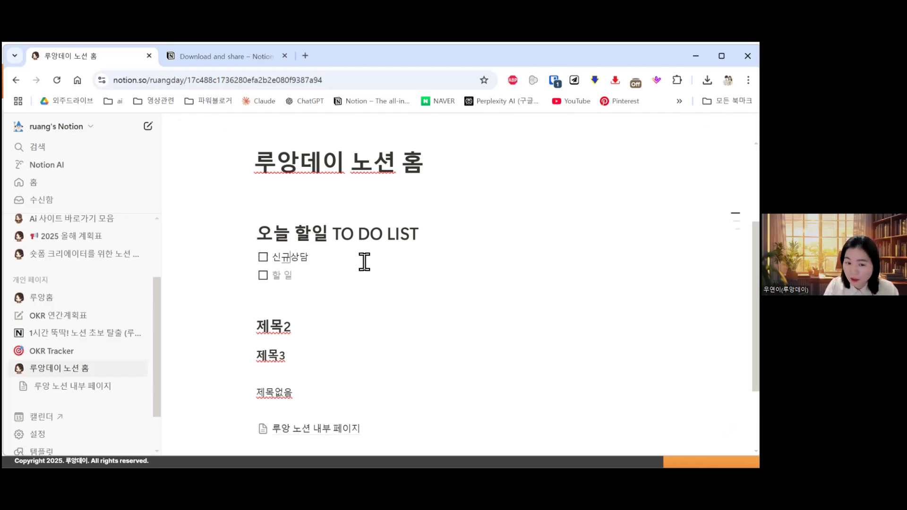
key(ctrl+Return)
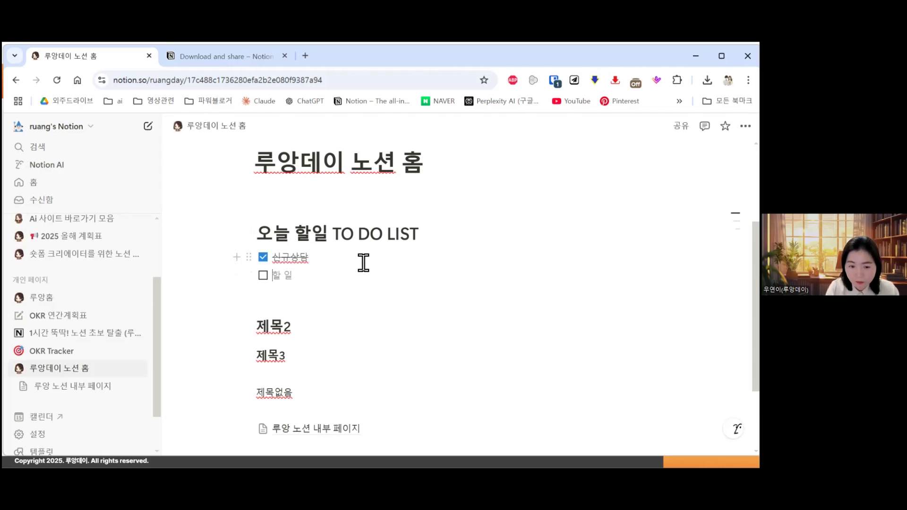
Step: Label the second to-do item 업무일지 작성 and mark it as completed
text(ㅅ)
key(BackSpace)
text(업무에)
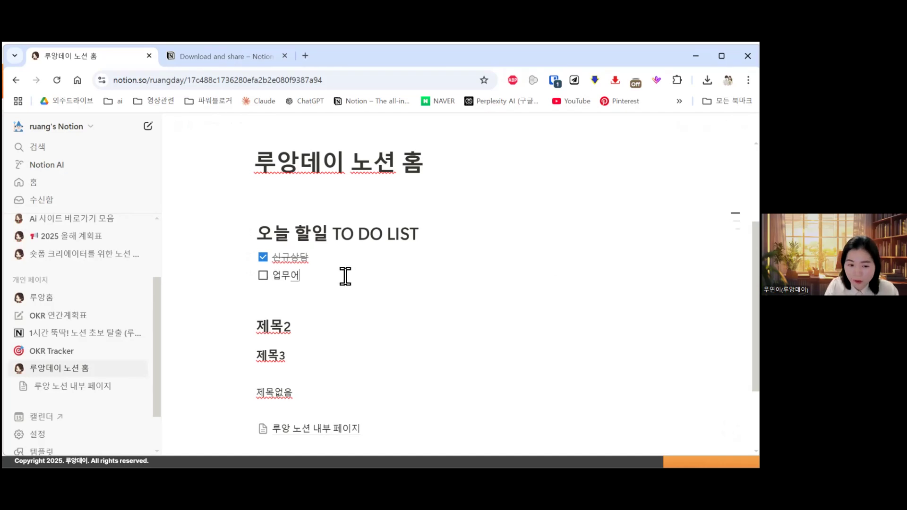
text(지 작성)
key(ctrl+Return)
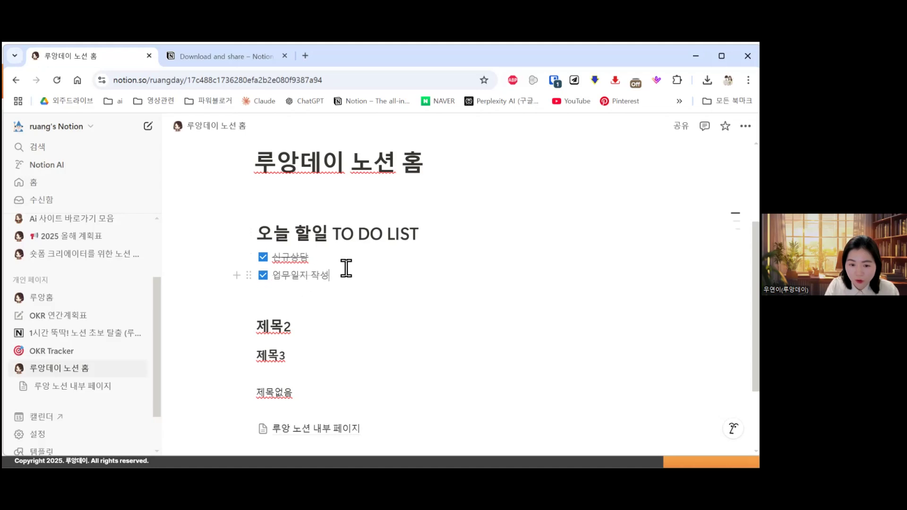
scroll(379, 227, down, 2)
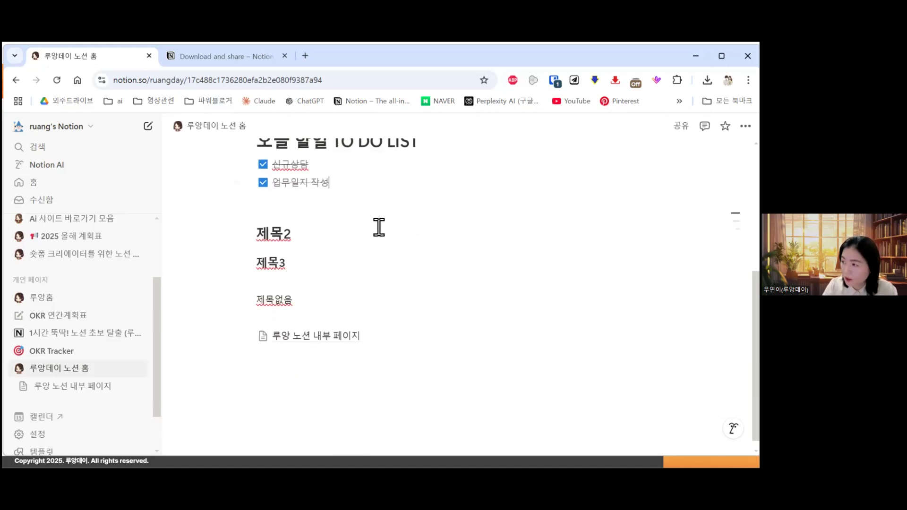
scroll(379, 227, up, 2)
click(335, 301)
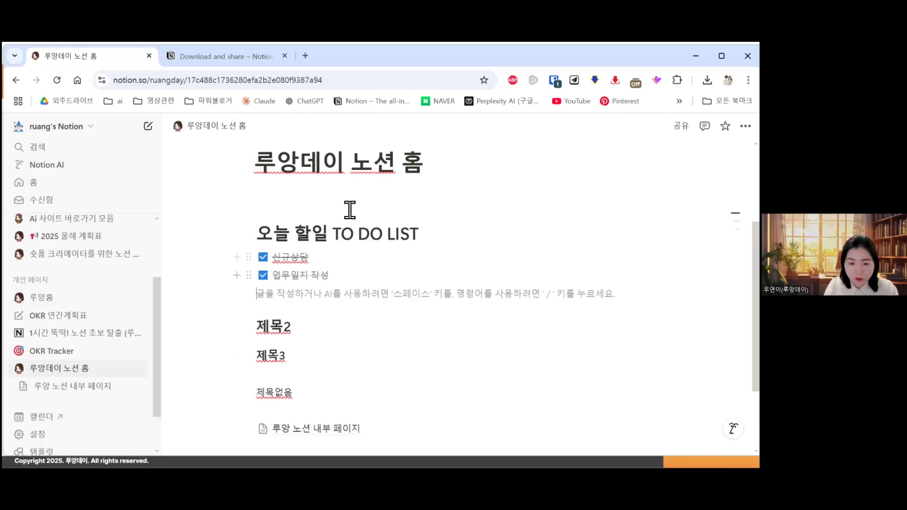
Step: Open the 루앙홈 page and look through its list of subpages as an example of an organised home page
click(95, 297)
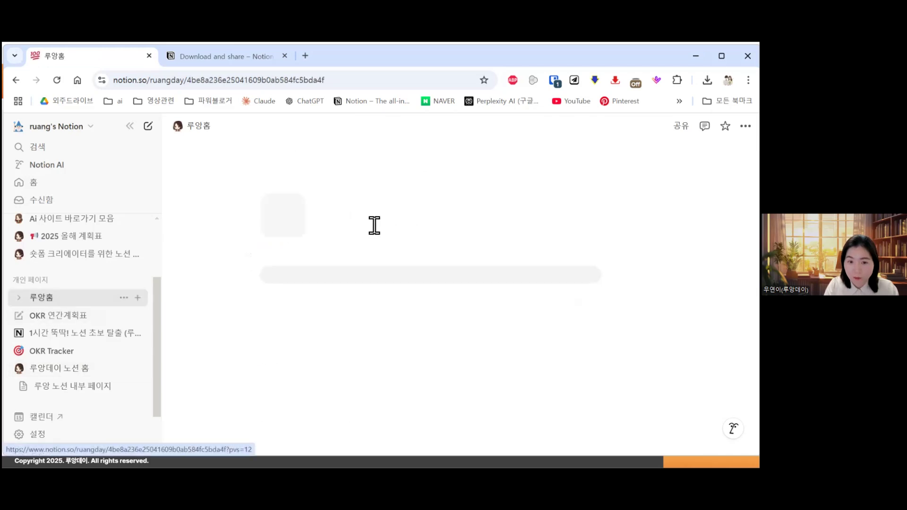
scroll(439, 220, down, 3)
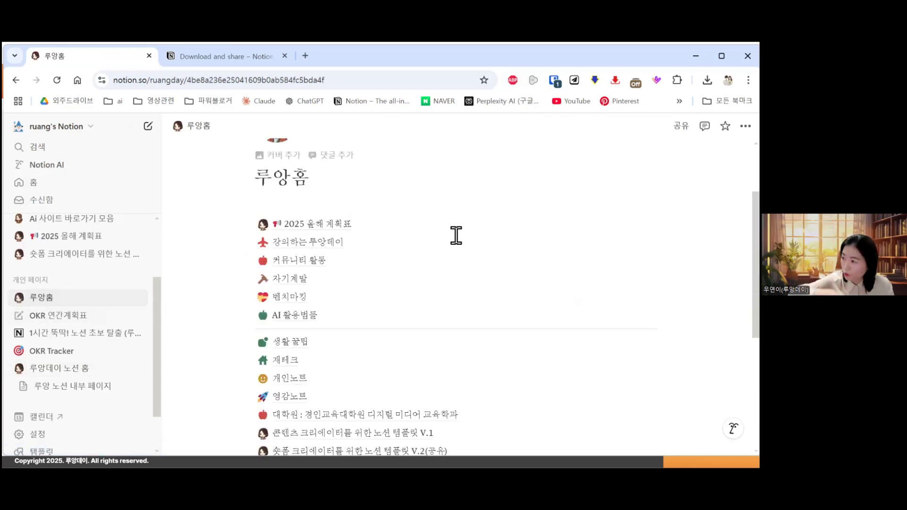
scroll(456, 235, down, 3)
scroll(455, 233, up, 5)
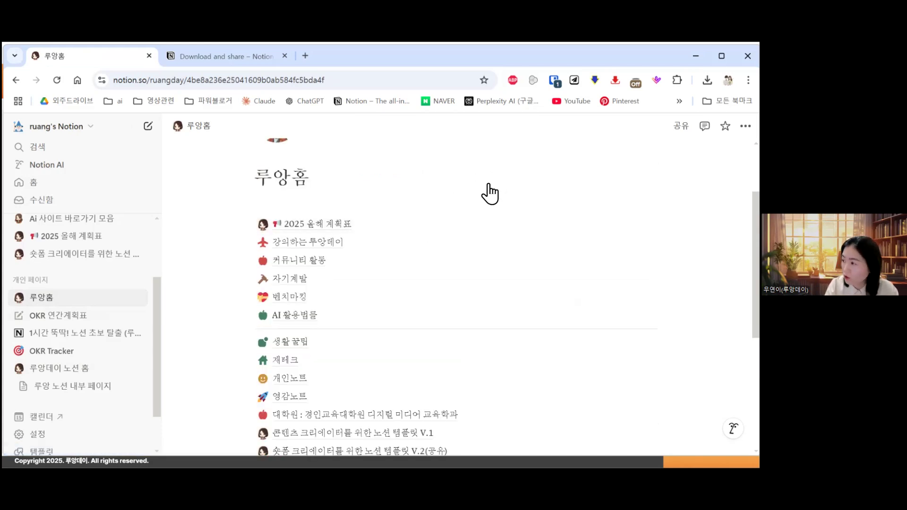
scroll(310, 175, down, 2)
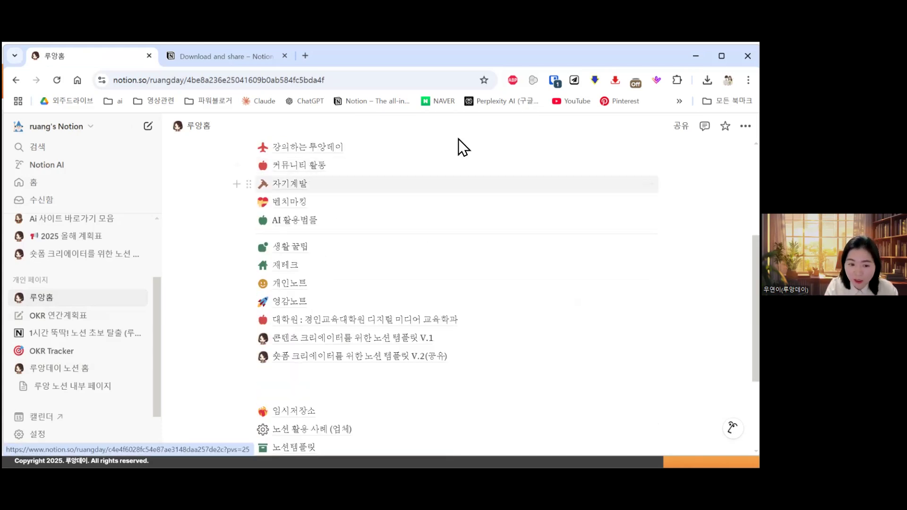
mouse_move(487, 166)
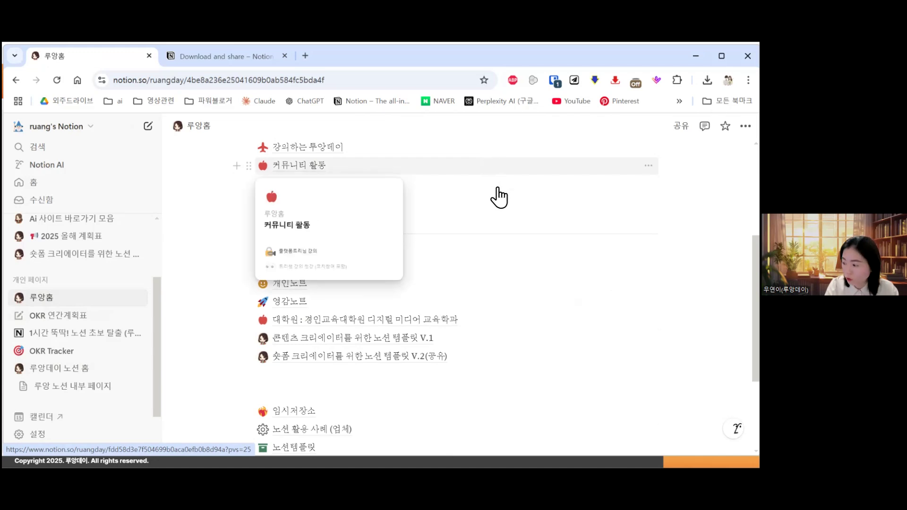
scroll(489, 203, down, 2)
scroll(488, 203, up, 2)
scroll(425, 203, up, 2)
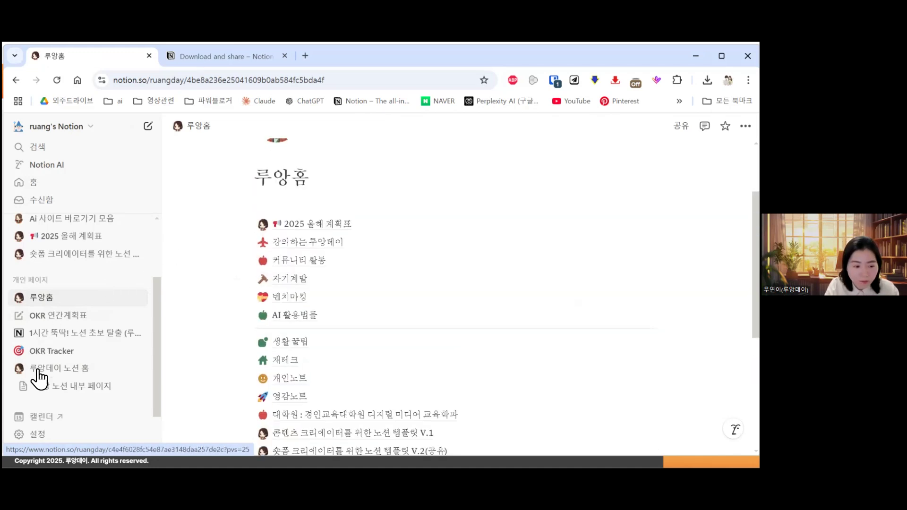
Step: Return to the 루앙데이 노션 홈 page and review its headings, to-do list and subpage link
click(70, 384)
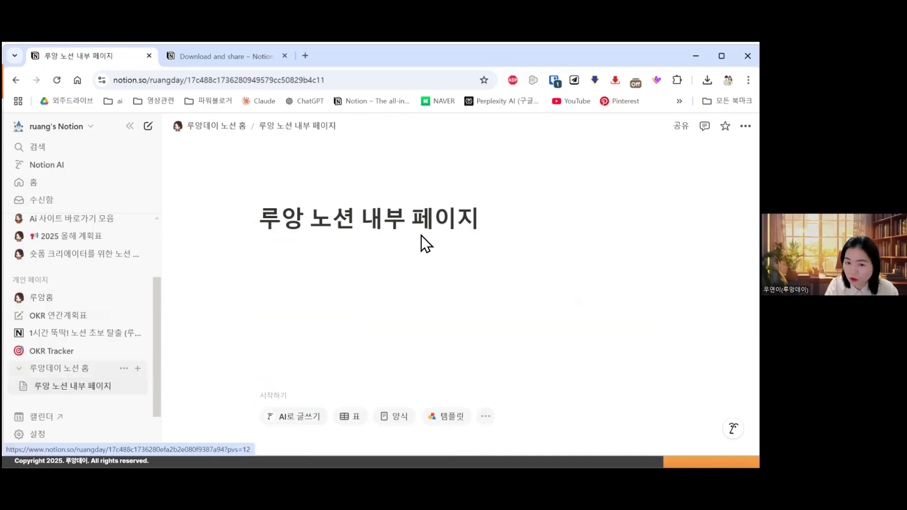
scroll(373, 258, down, 2)
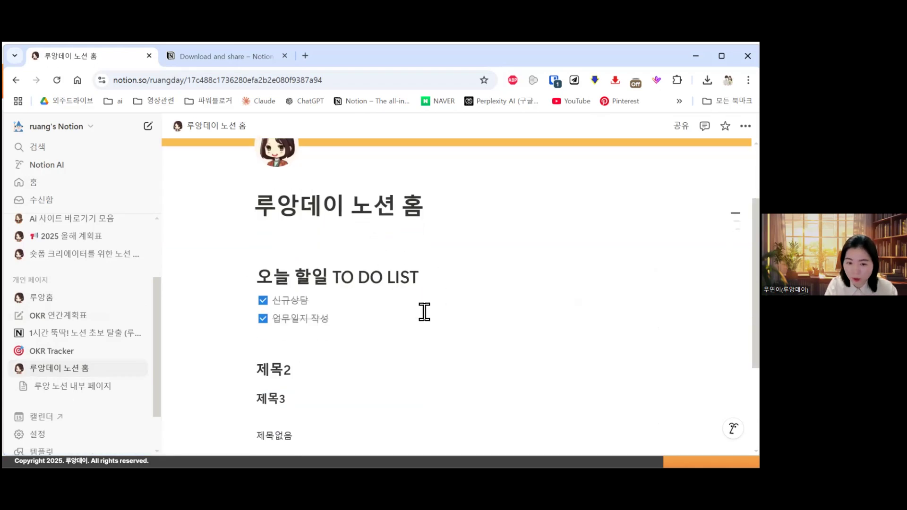
click(390, 227)
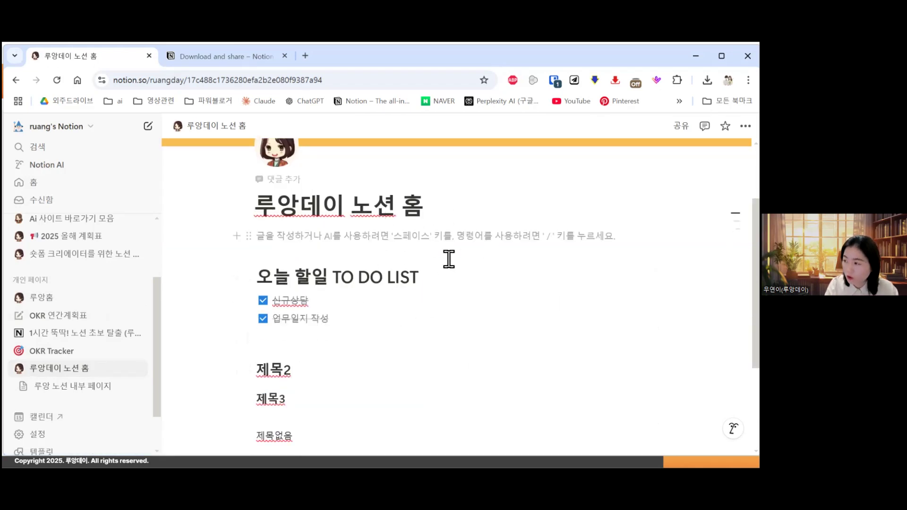
scroll(285, 296, down, 2)
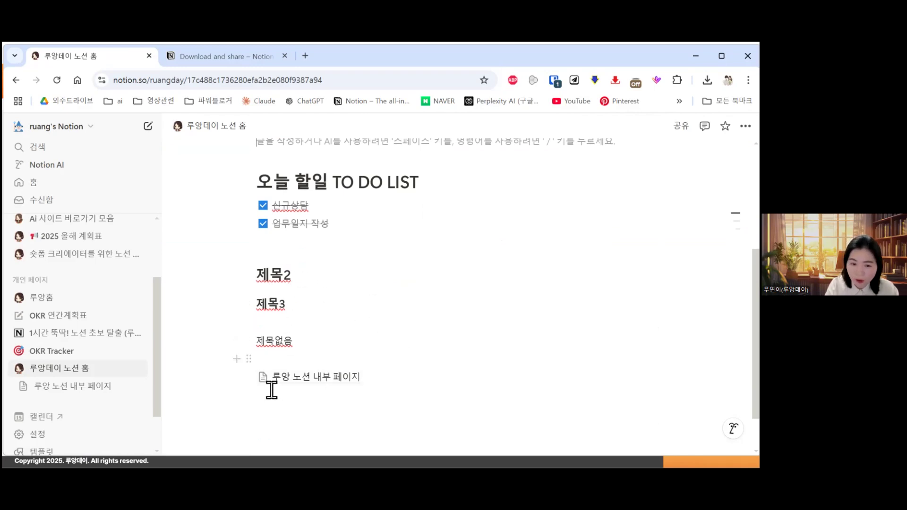
mouse_move(337, 381)
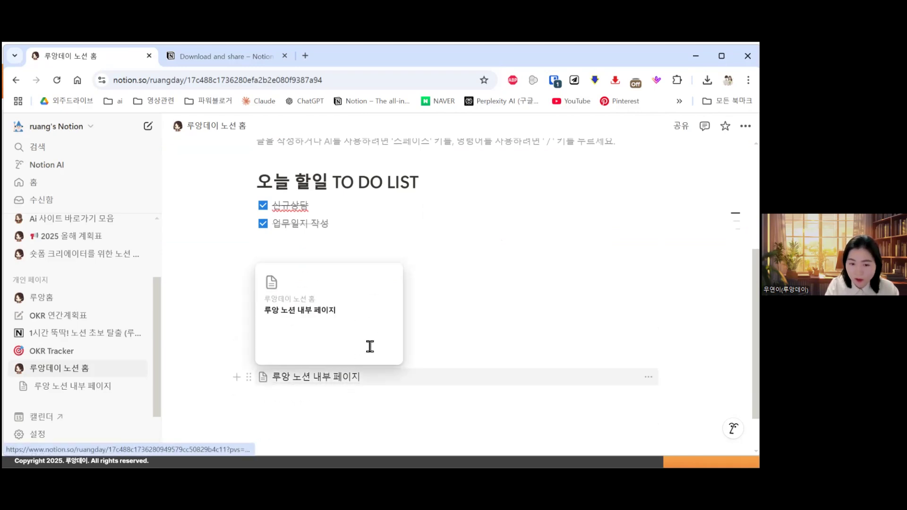
scroll(398, 306, up, 2)
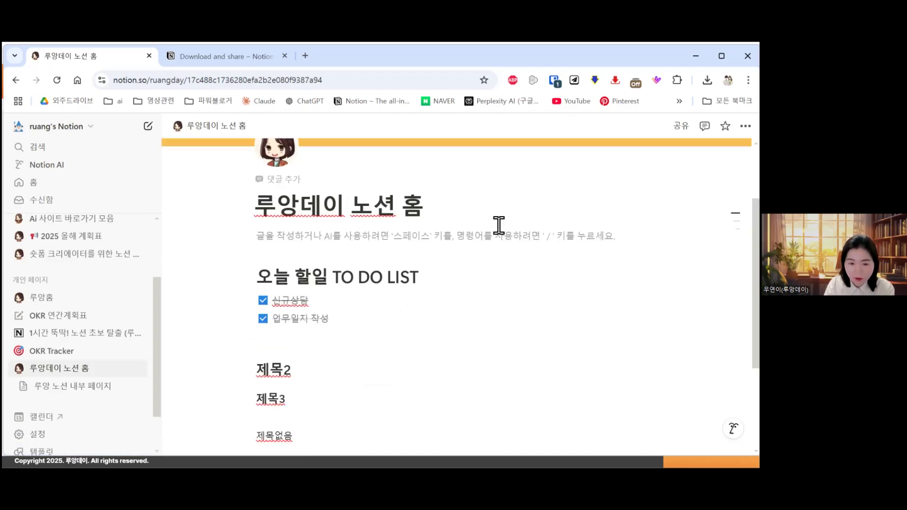
Step: Delete all content below the 루앙데이 노션 홈 title, including the to-do list, headings and subpage
scroll(573, 178, down, 2)
drag(628, 173, 469, 259)
click(459, 273)
scroll(403, 284, up, 2)
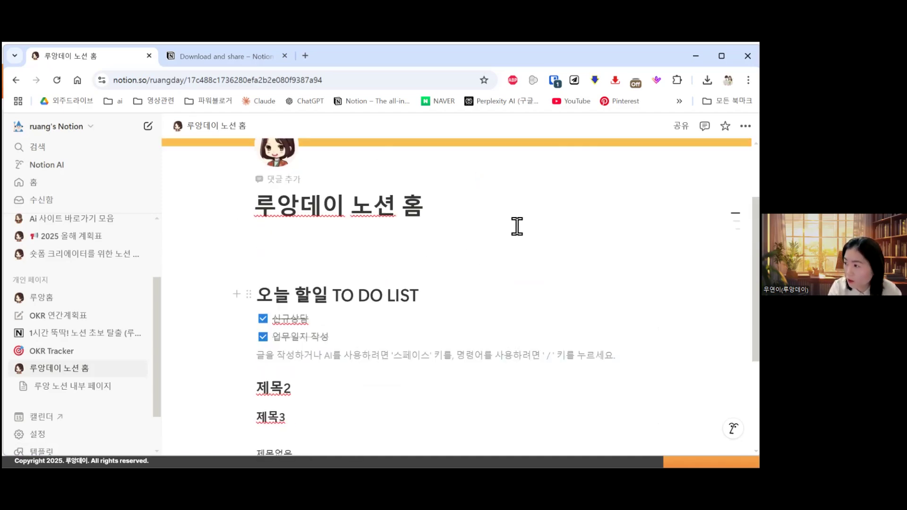
scroll(516, 227, down, 2)
drag(597, 180, 286, 409)
key(BackSpace)
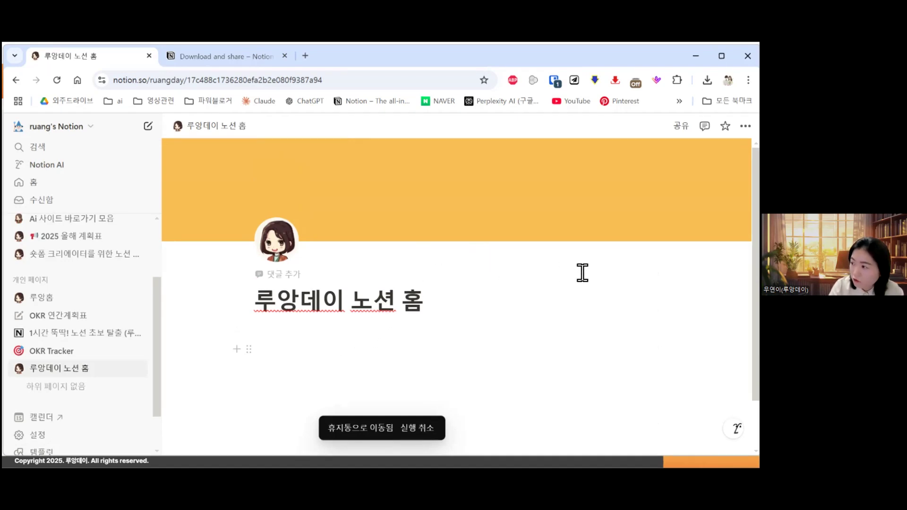
scroll(486, 334, down, 1)
key(BackSpace)
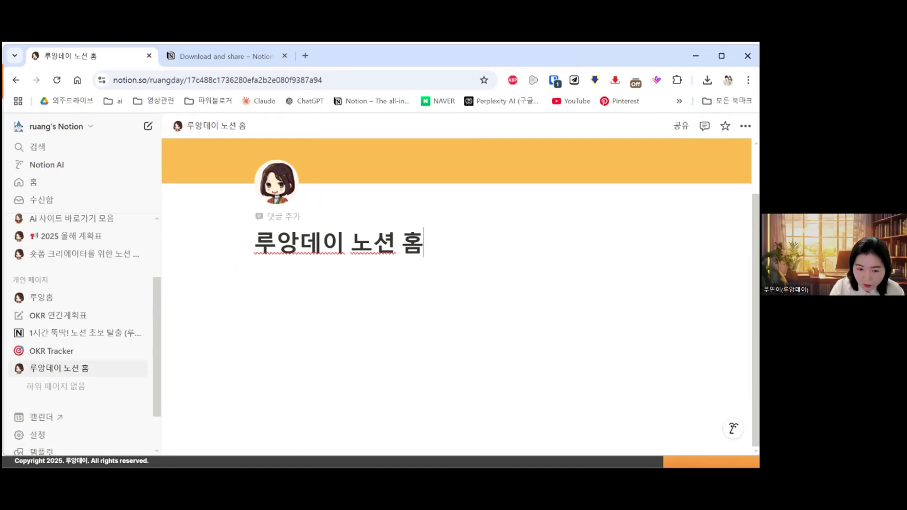
Step: Add five empty lines below the 루앙데이 노션 홈 page title
click(378, 277)
key(Return)
key(Return)
key(Return)
key(Return)
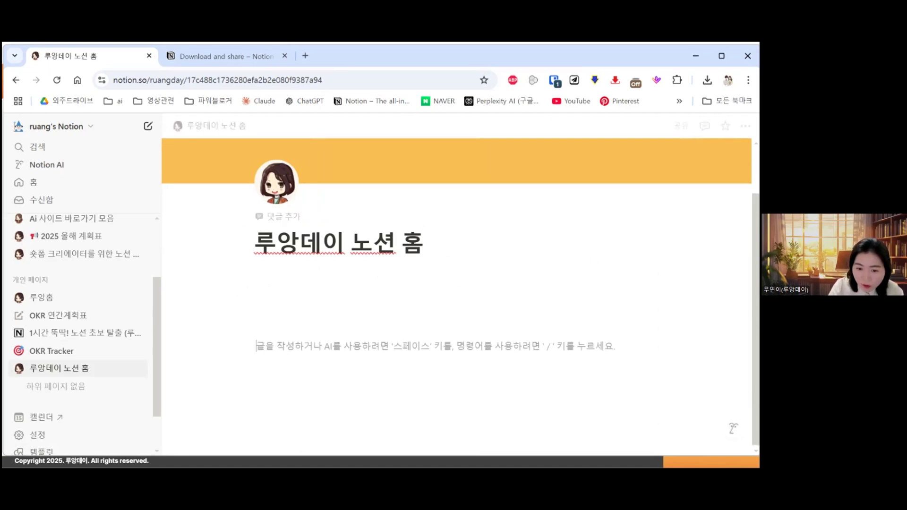
Step: Select the five empty lines below the page title as blocks and delete them
drag(340, 345, 233, 386)
click(480, 327)
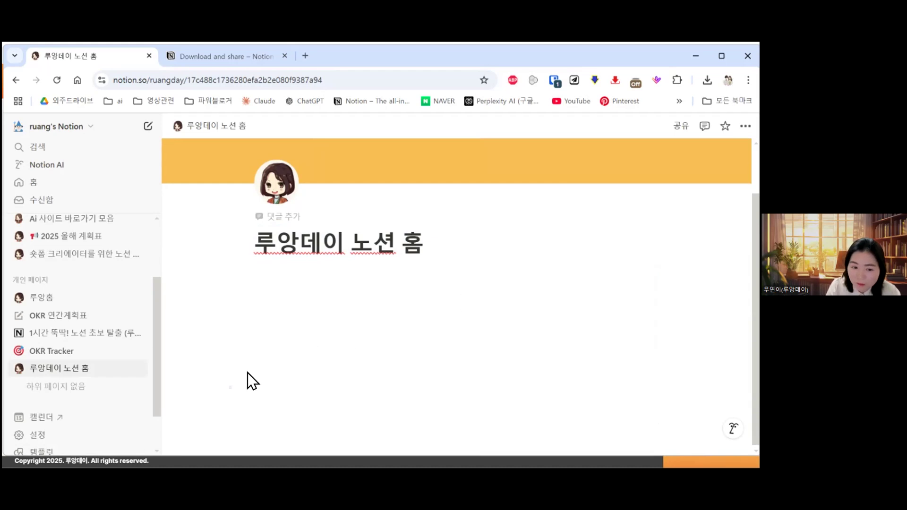
mouse_move(620, 201)
mouse_down()
mouse_move(509, 267)
mouse_move(237, 375)
mouse_up()
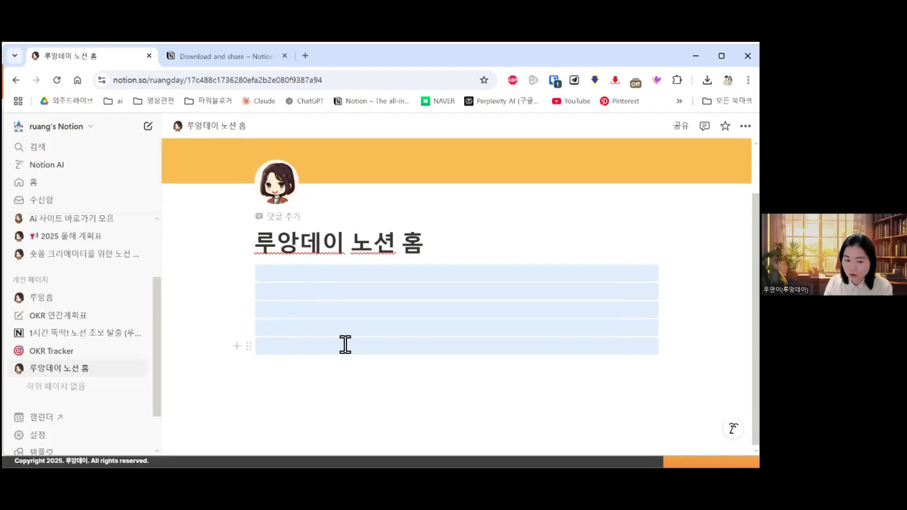
key(BackSpace)
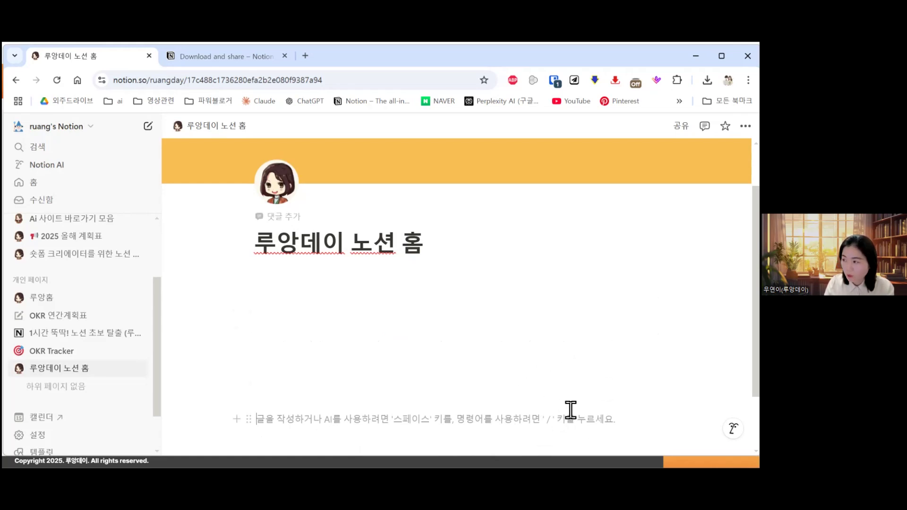
Step: Select the whole run of nine empty lines under the page title and delete it
drag(689, 227, 283, 437)
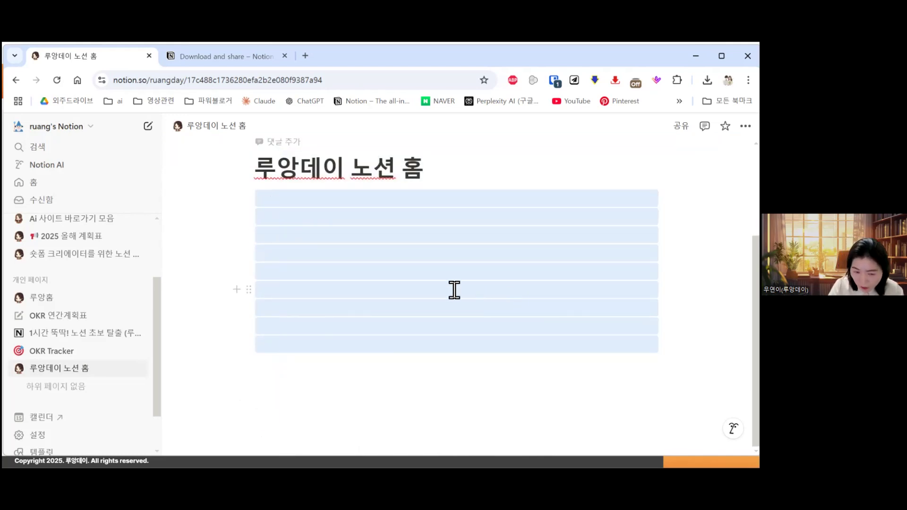
scroll(384, 289, up, 2)
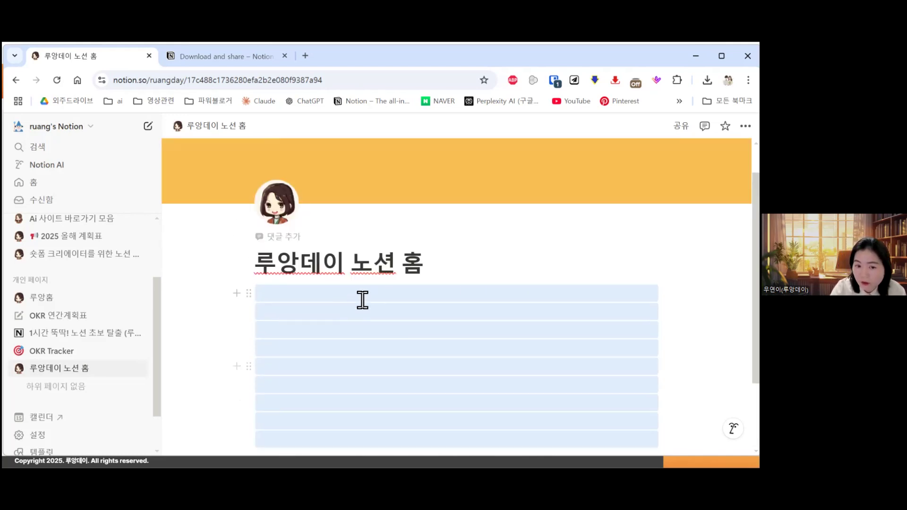
key(BackSpace)
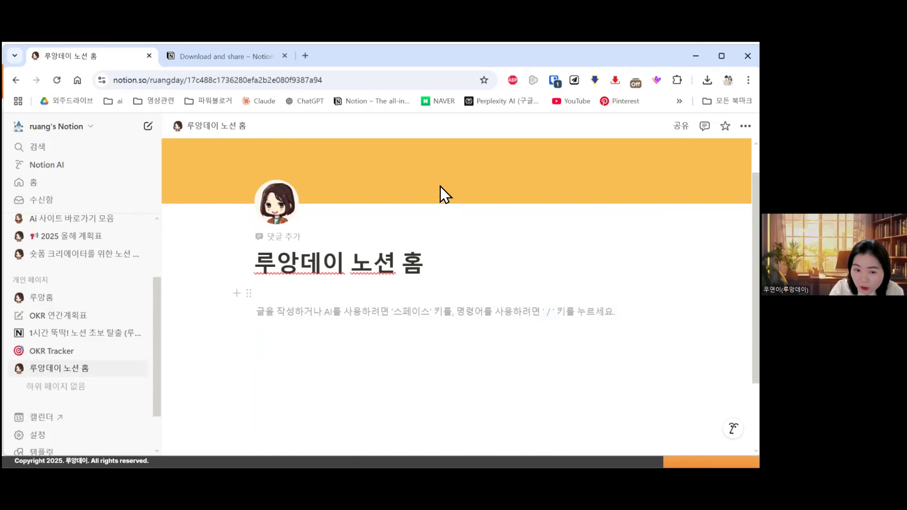
text(/)
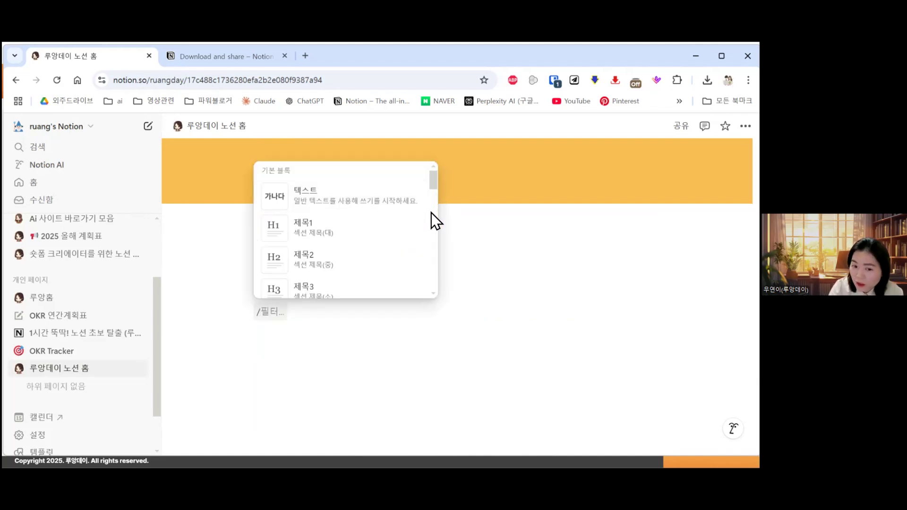
scroll(431, 215, down, 5)
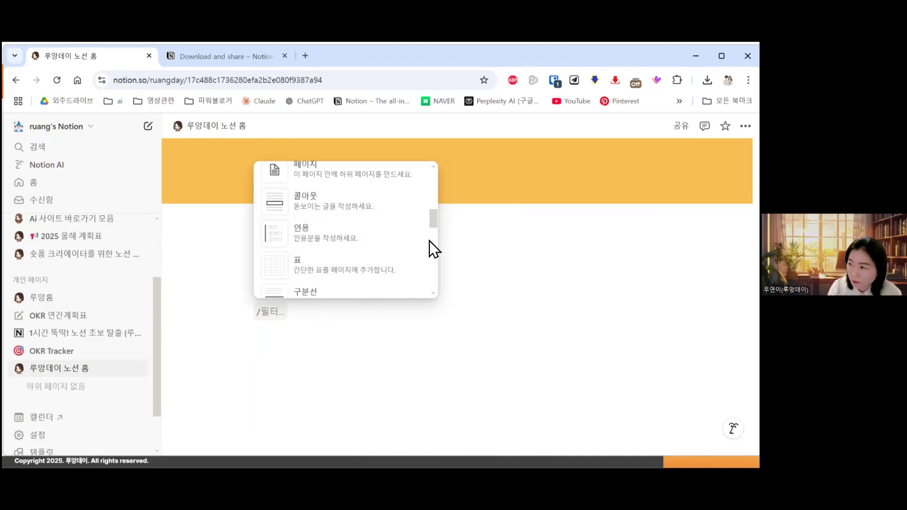
scroll(430, 253, down, 5)
click(319, 364)
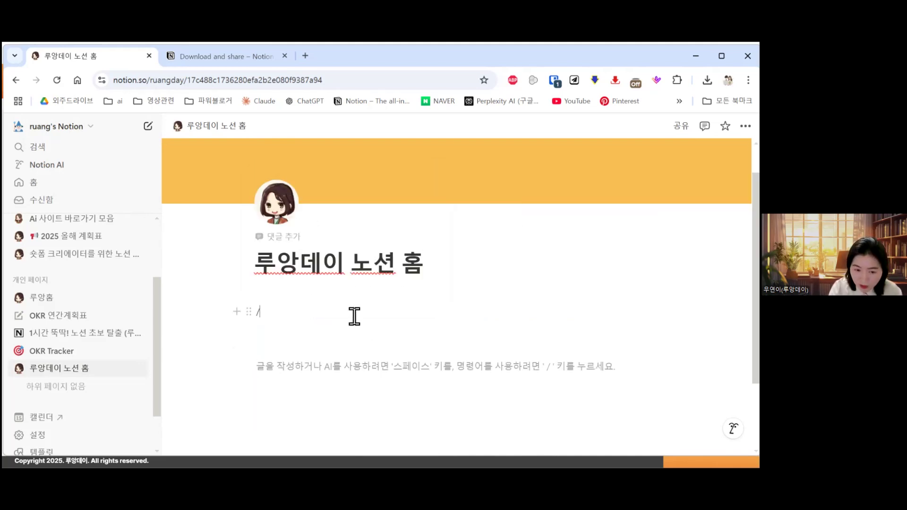
key(BackSpace)
key(BackSpace)
Step: Insert a new subpage (페이지 block) in the 루앙데이 노션 홈 page and title it 독서노트
text(/)
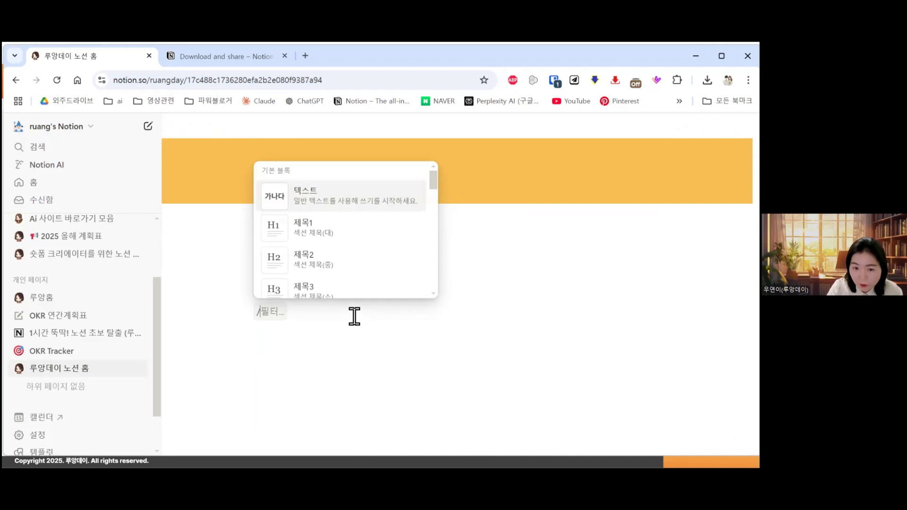
text(페잊)
text(지)
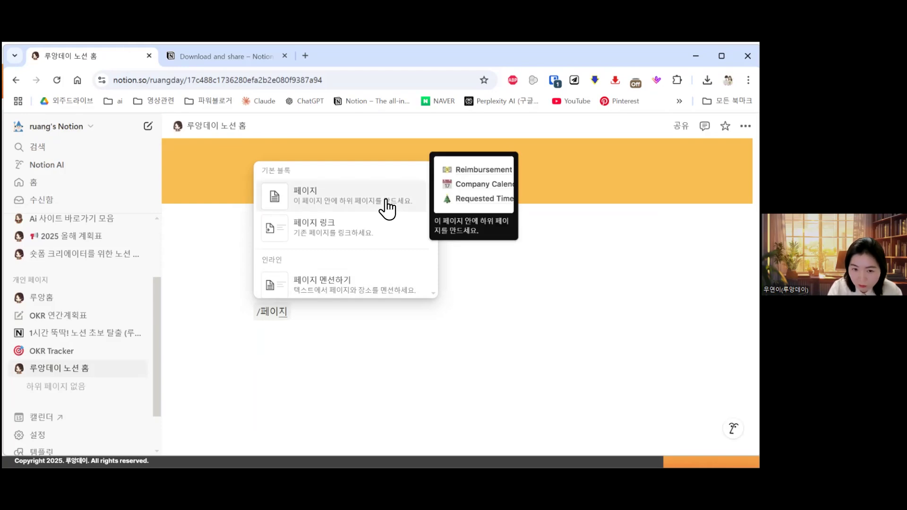
click(387, 208)
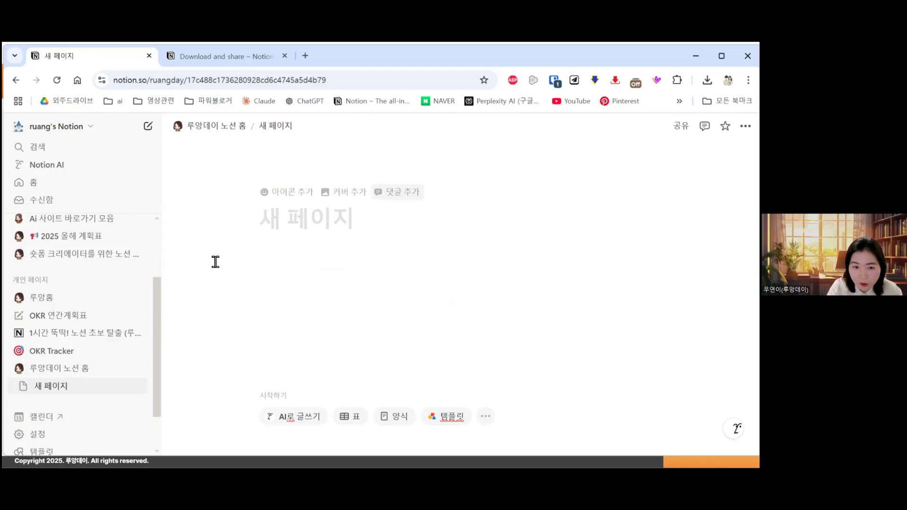
text(독서노트)
key(Return)
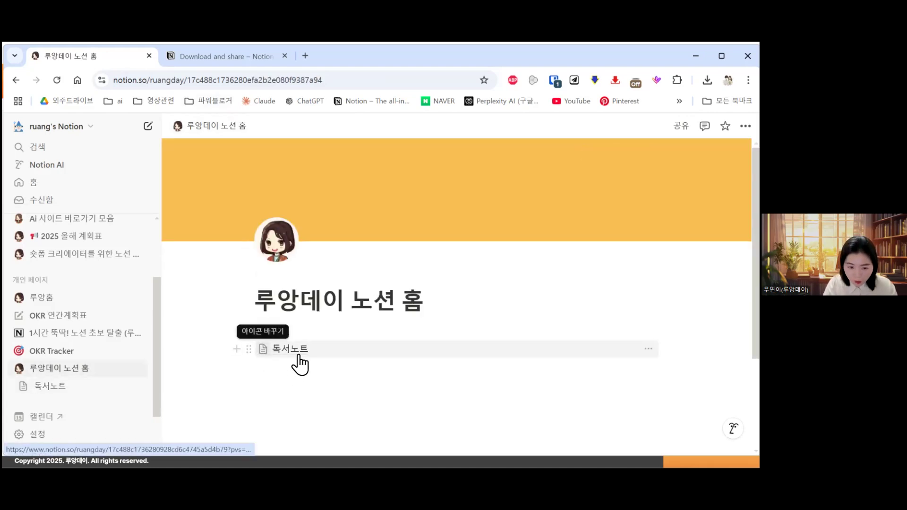
Step: Duplicate the 독서노트 subpage twice and place the copies below the original on the 루앙데이 노션 홈 page
scroll(284, 307, down, 2)
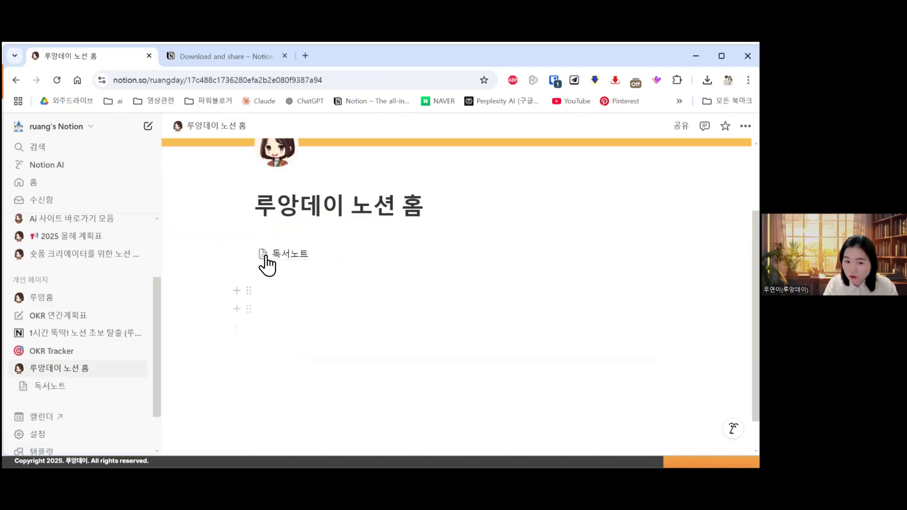
mouse_move(302, 269)
drag(312, 276, 319, 307)
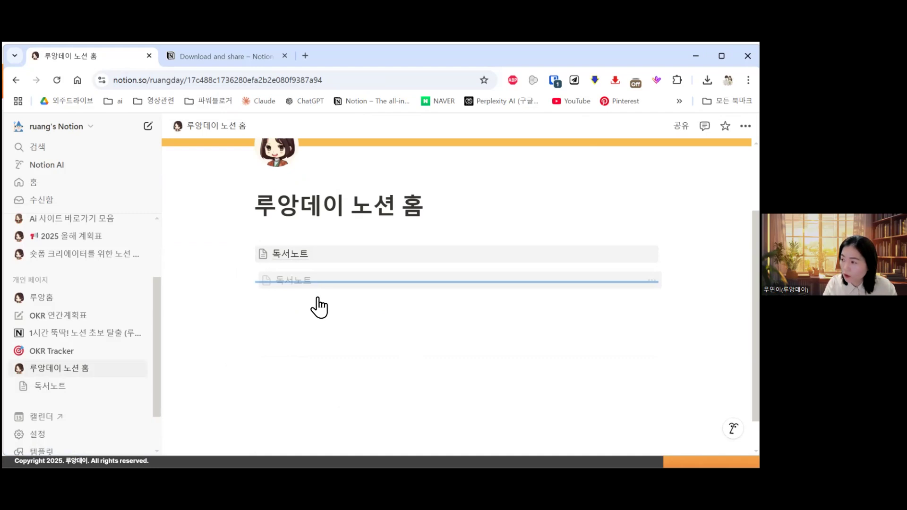
drag(412, 341, 305, 301)
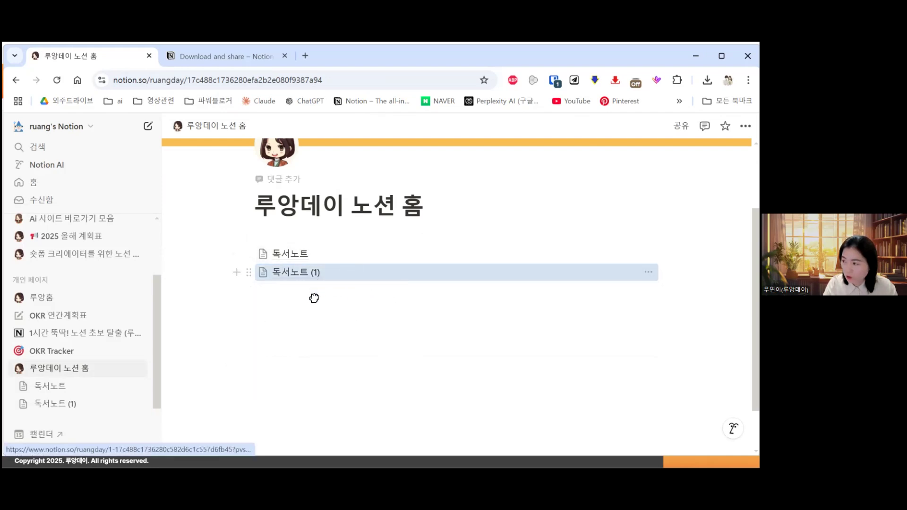
key(ctrl+d)
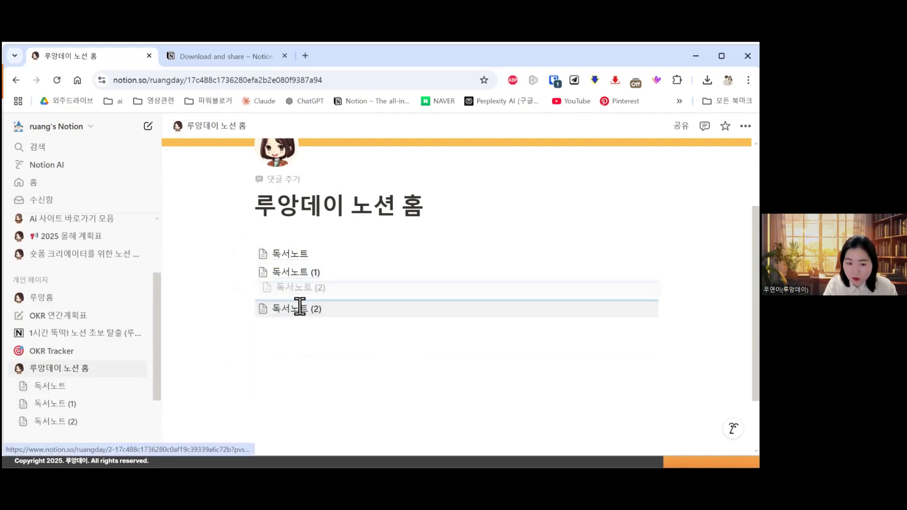
Step: Duplicate the 독서노트 subpage two more times and place the copies below the existing ones on the home page
mouse_move(316, 296)
mouse_down()
mouse_move(318, 317)
mouse_move(326, 308)
mouse_up()
key(ctrl+d)
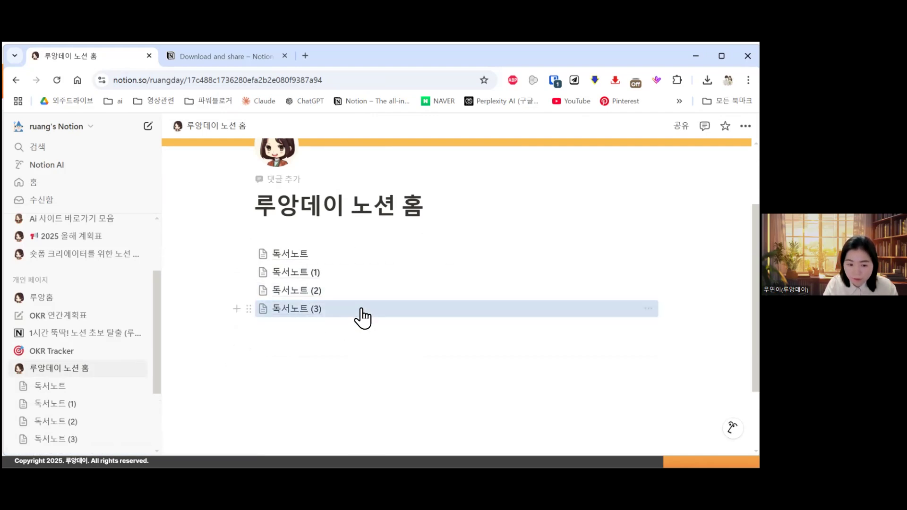
click(316, 329)
mouse_move(318, 316)
mouse_down()
mouse_move(316, 334)
mouse_move(316, 326)
mouse_move(300, 344)
mouse_move(305, 325)
mouse_up()
click(330, 234)
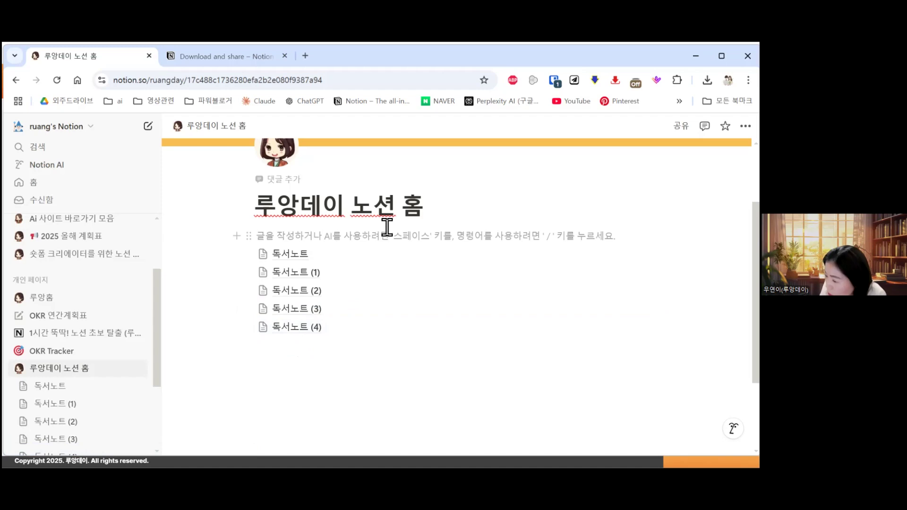
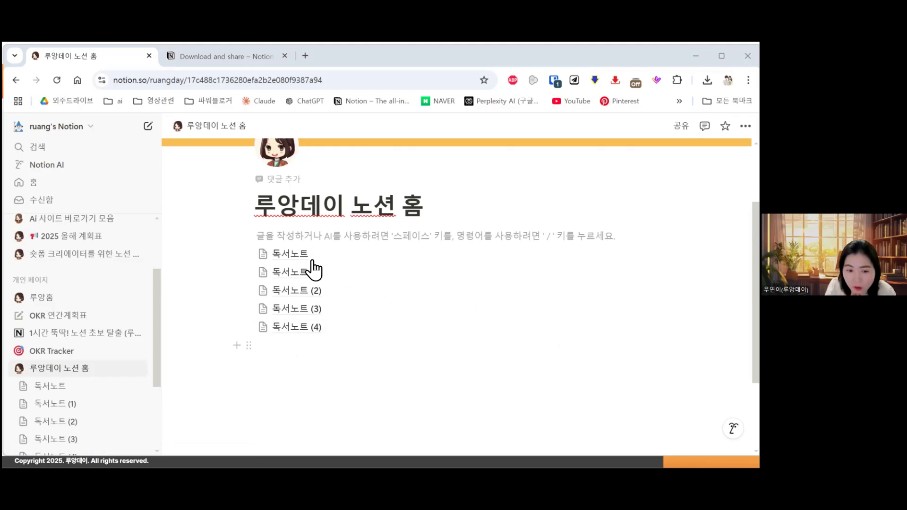
Step: Review the block options of the first 독서노트 subpage, then open that page and look over its page options
click(249, 254)
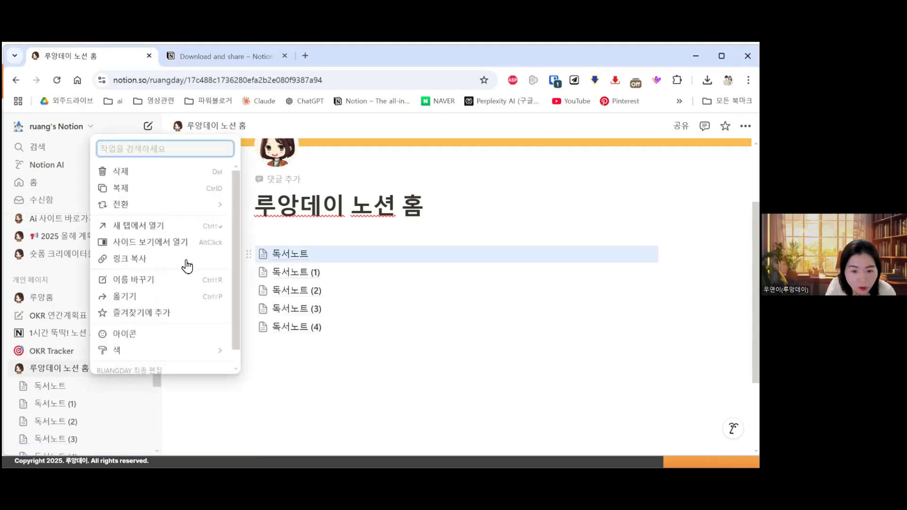
scroll(213, 336, down, 1)
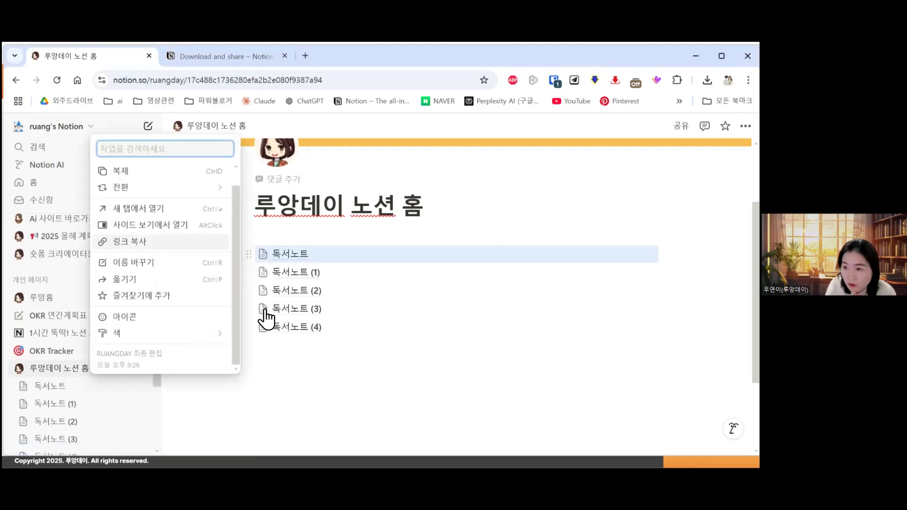
click(457, 230)
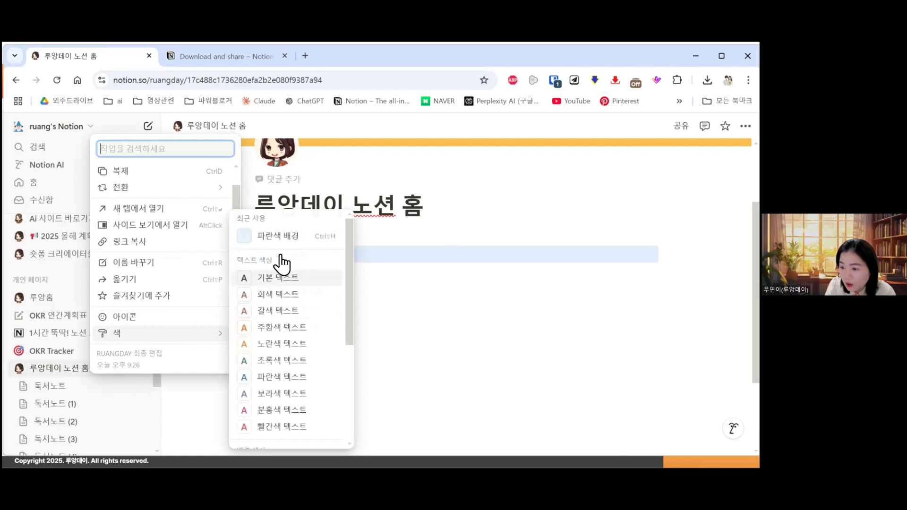
click(292, 255)
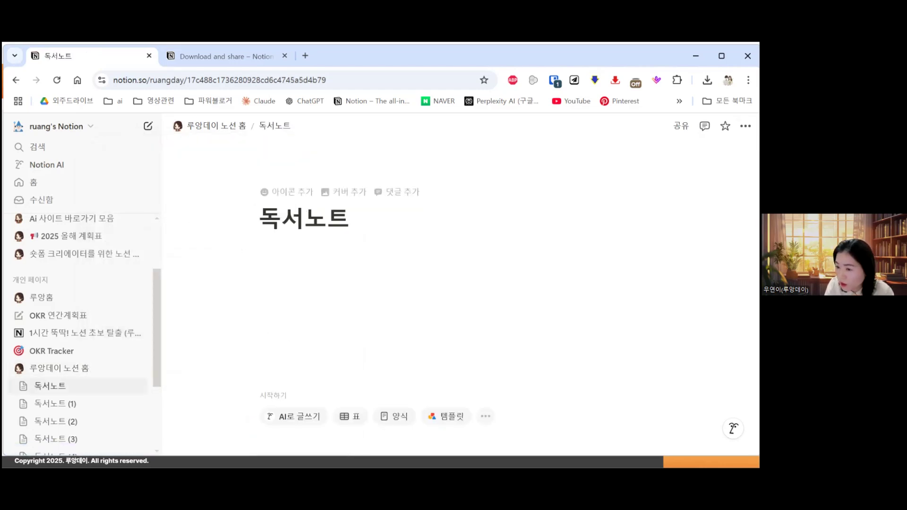
click(745, 126)
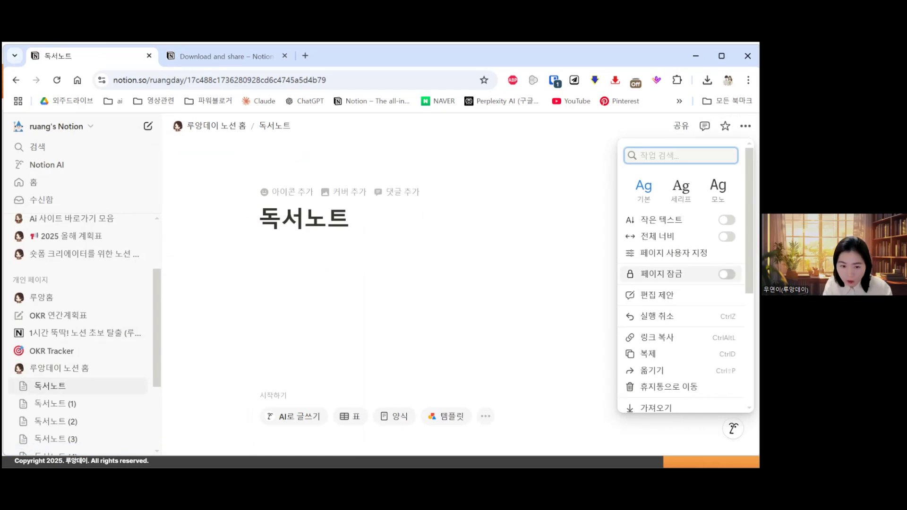
click(455, 249)
Step: Insert an illustration image file from the computer into the body of the 독서노트 page
key(Return)
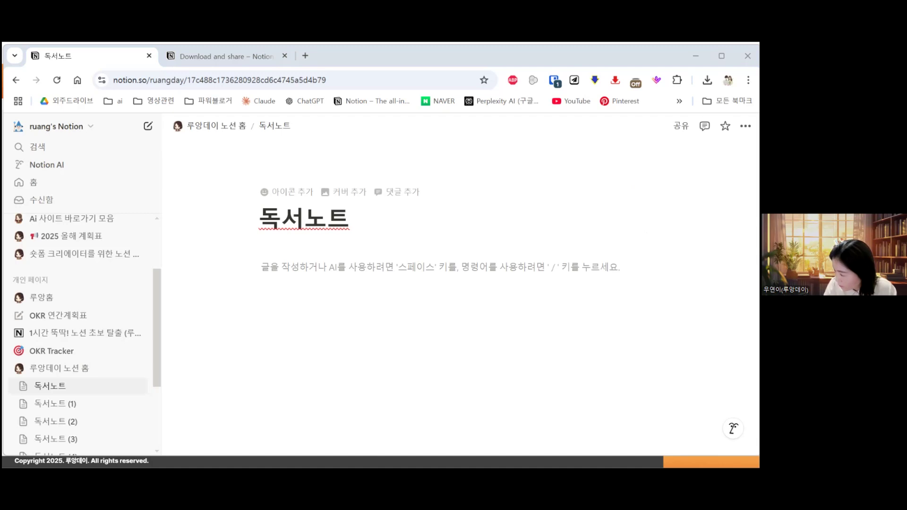
key(super+e)
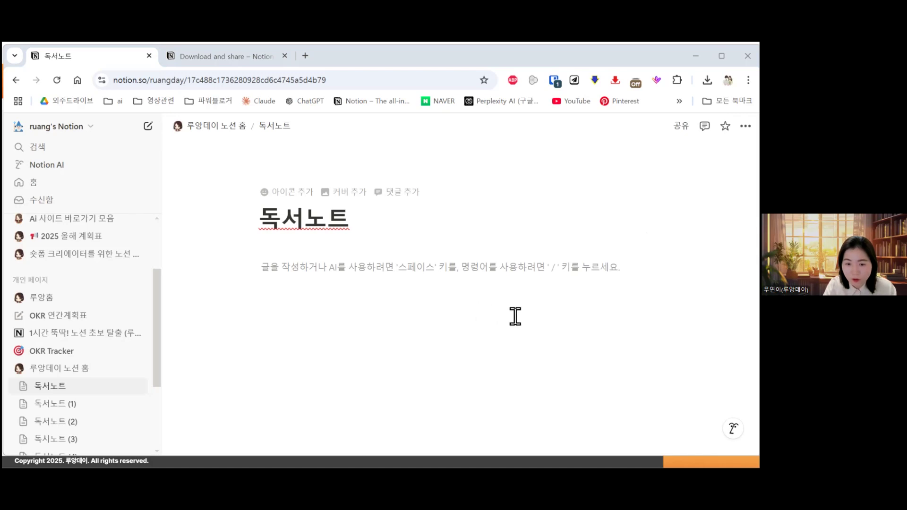
mouse_move(395, 241)
mouse_down()
mouse_move(486, 284)
mouse_move(390, 248)
mouse_up()
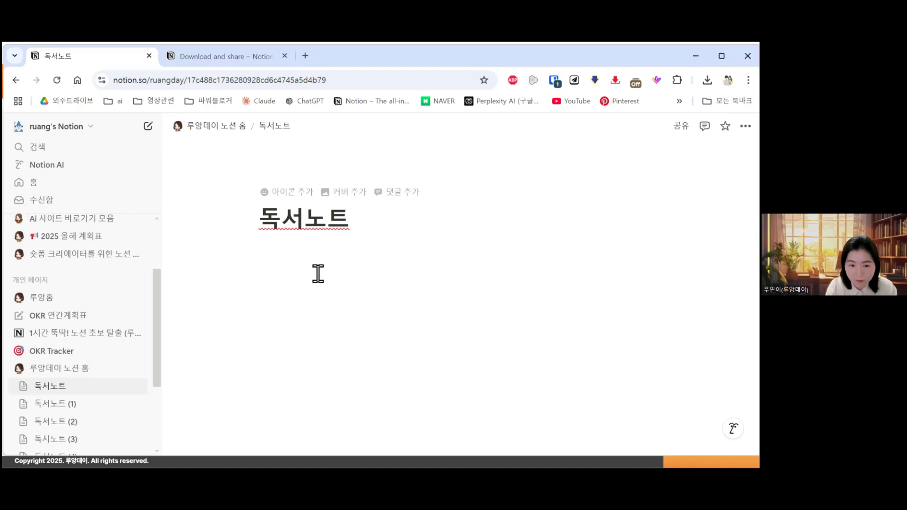
Step: Write 안녕하세요 and 반갑습니다 on two separate lines above the image in the 독서노트 page
click(490, 262)
text(안)
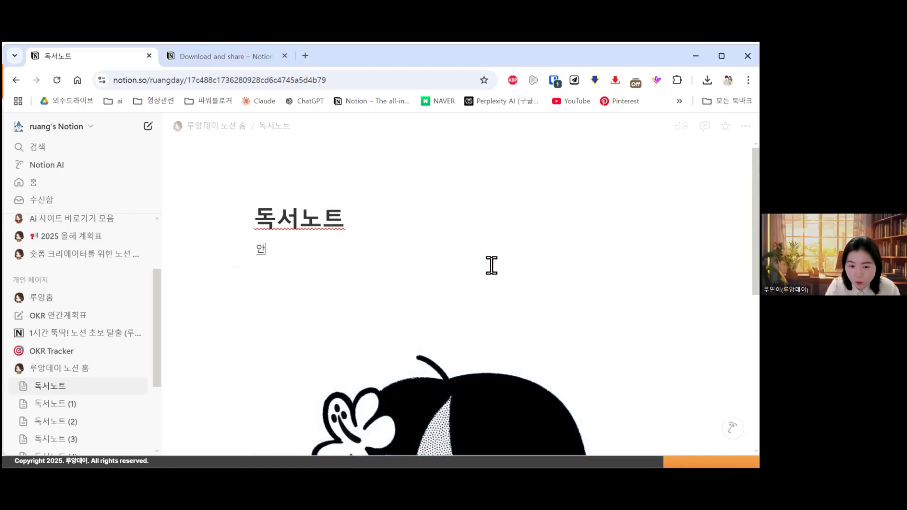
text(녕핫세요)
key(Return)
text(반갑습니다)
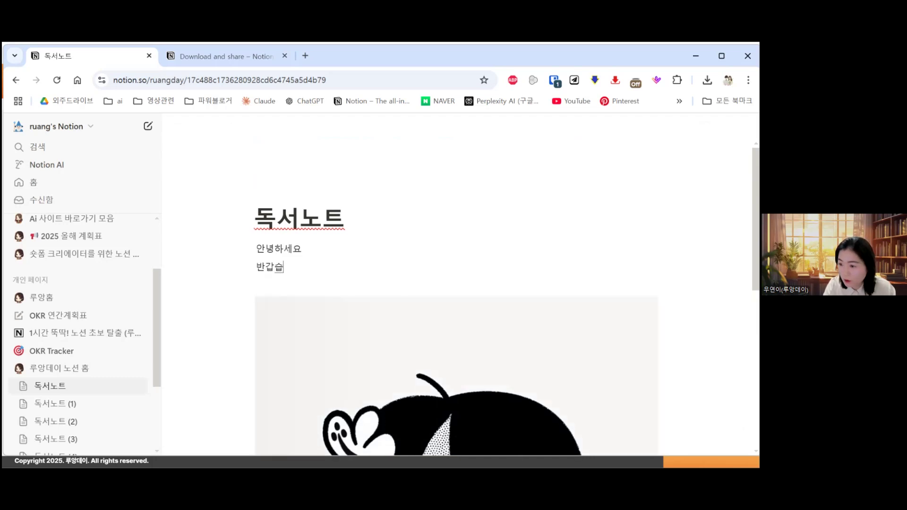
key(Return)
Step: Turn on 페이지 잠금 for the 독서노트 page, try selecting its text, and turn the lock off again
scroll(456, 284, down, 2)
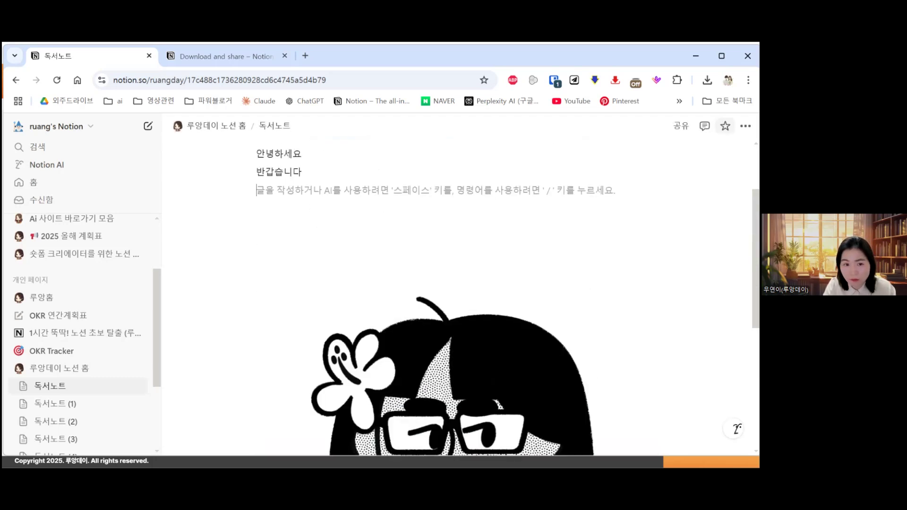
click(745, 126)
click(726, 274)
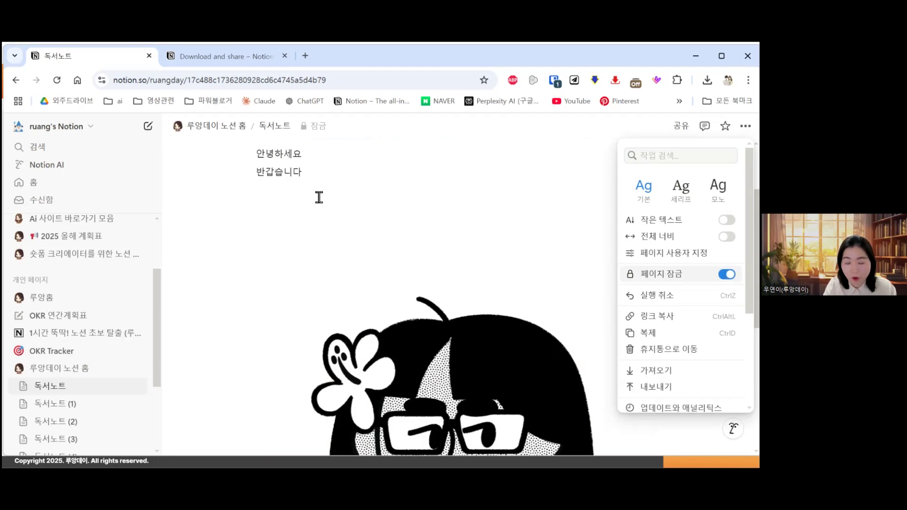
click(378, 215)
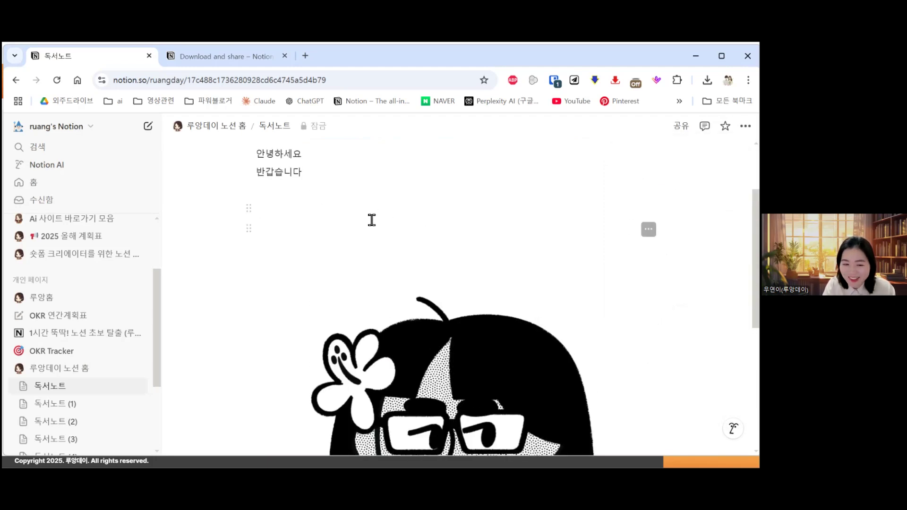
scroll(408, 258, up, 2)
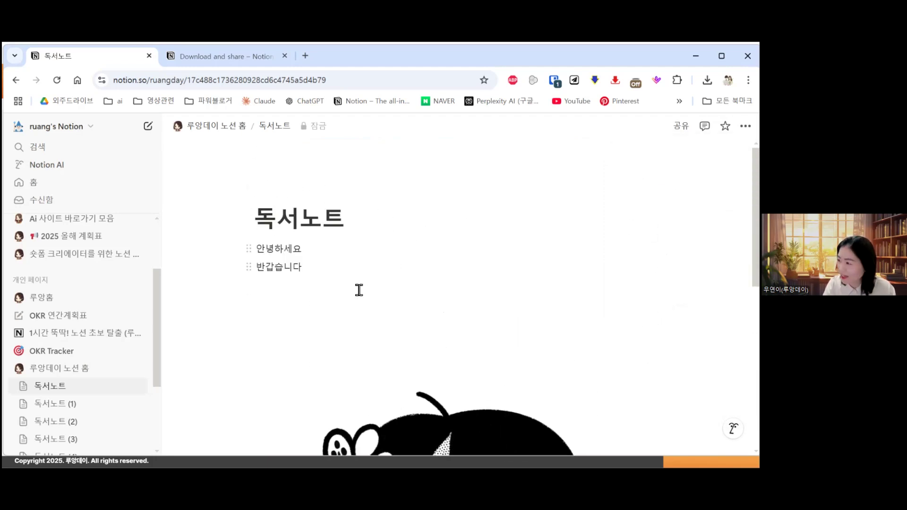
drag(369, 320, 340, 285)
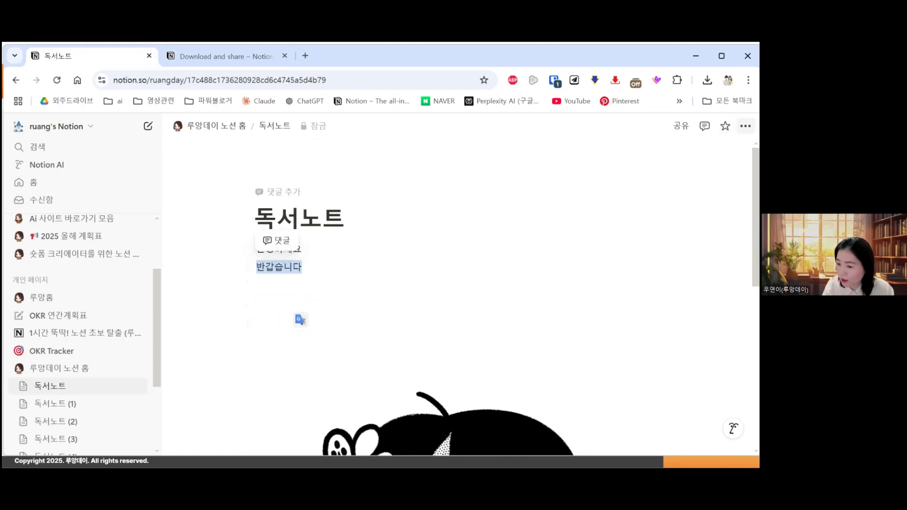
click(745, 126)
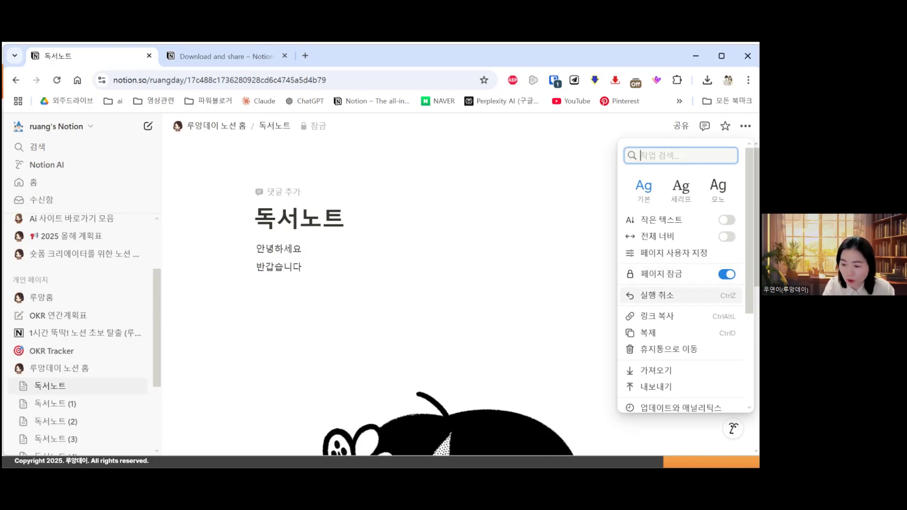
click(726, 274)
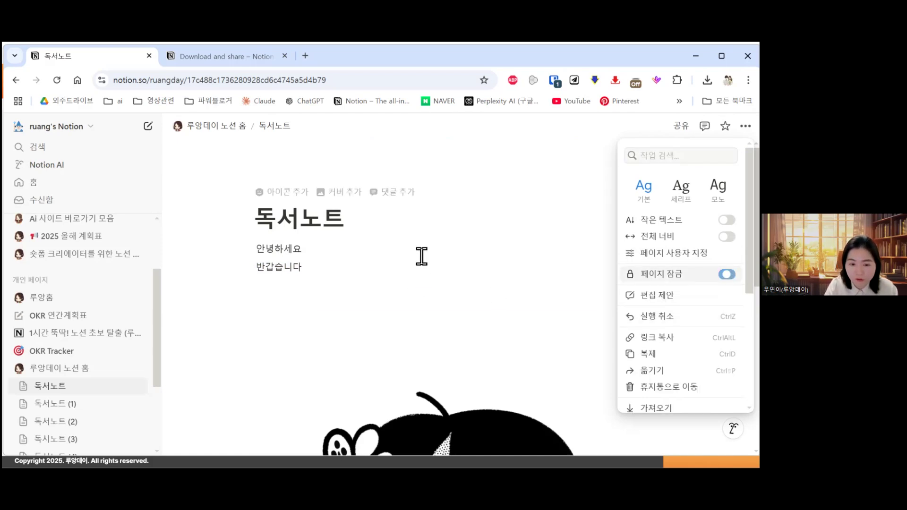
Step: Insert a new subpage titled 제목 below the 독서노트 copies on 루앙데이 노션 홈 and return to that home page
click(219, 138)
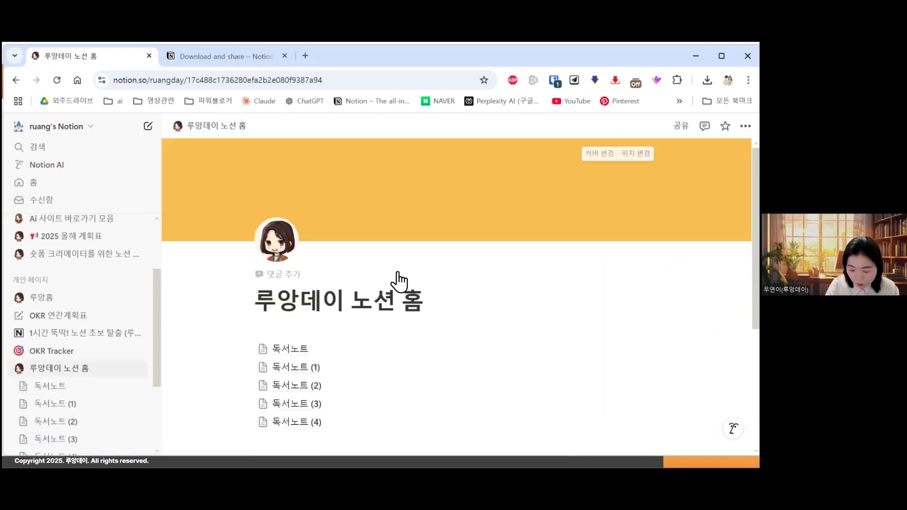
scroll(330, 278, down, 2)
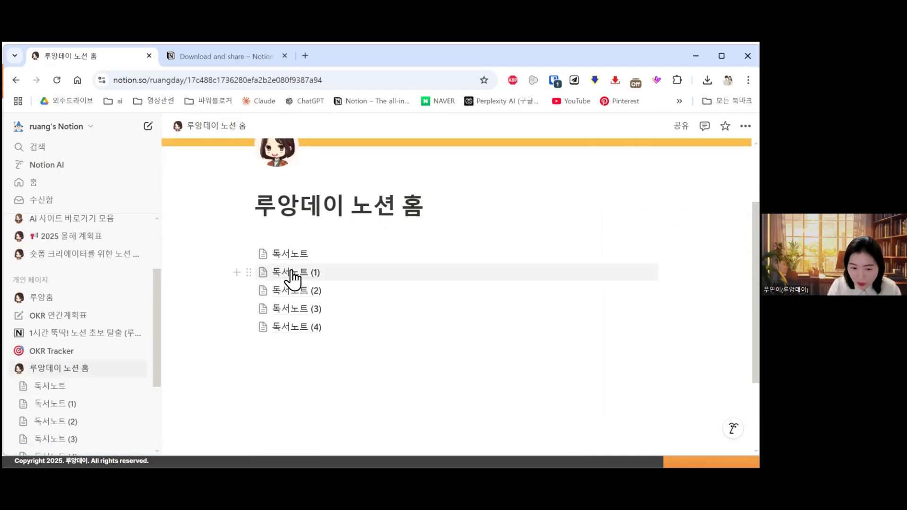
click(327, 351)
text(/)
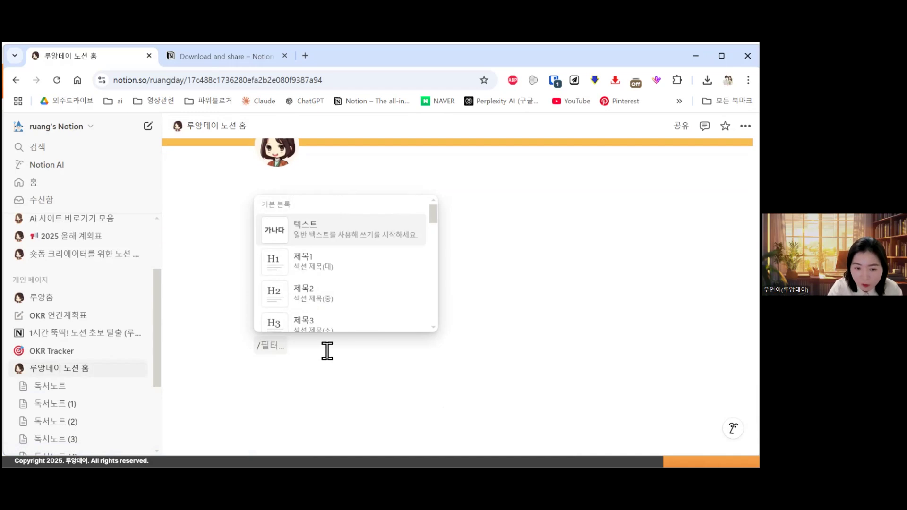
text(페잇)
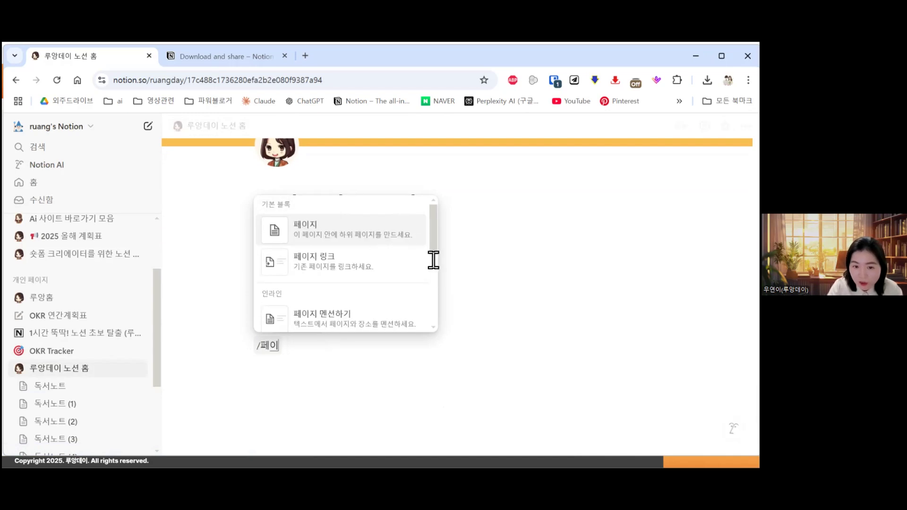
text(지)
key(Return)
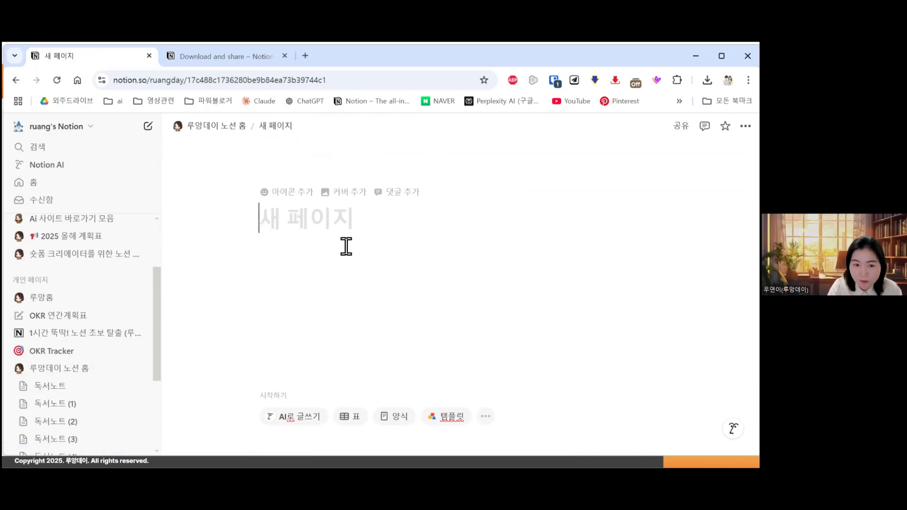
text(제목)
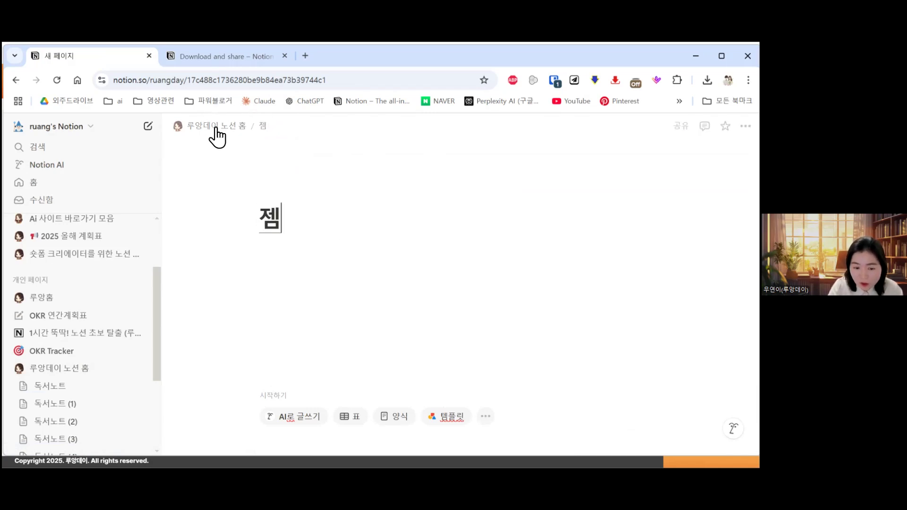
click(216, 126)
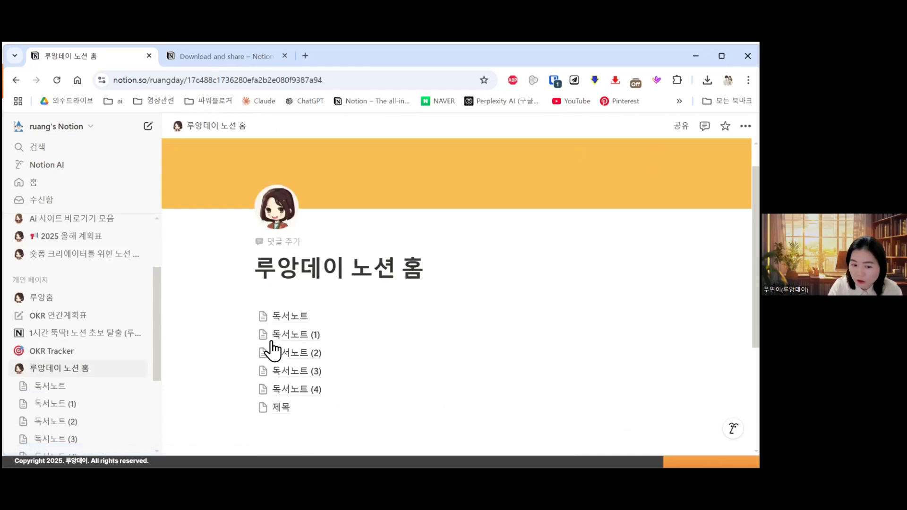
Step: Open the 독서노트 (1) subpage and rename it 재테크노트
scroll(264, 354, down, 2)
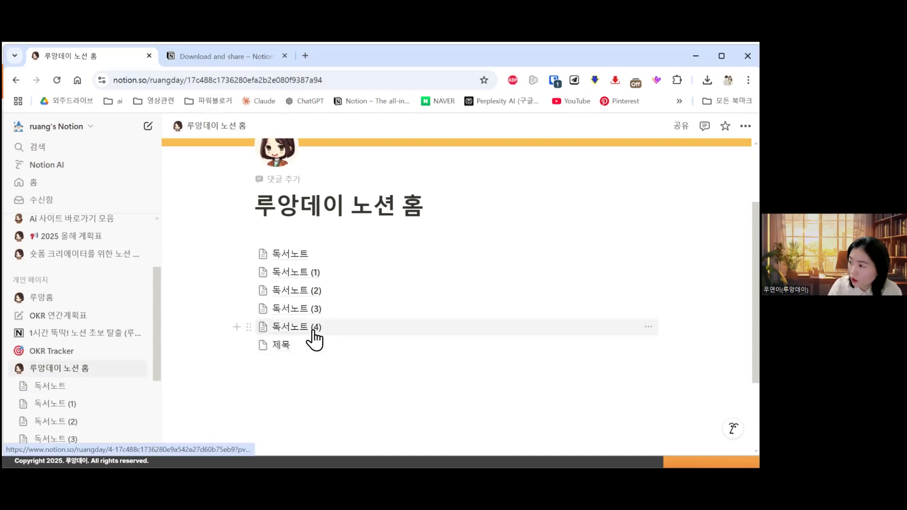
mouse_move(314, 333)
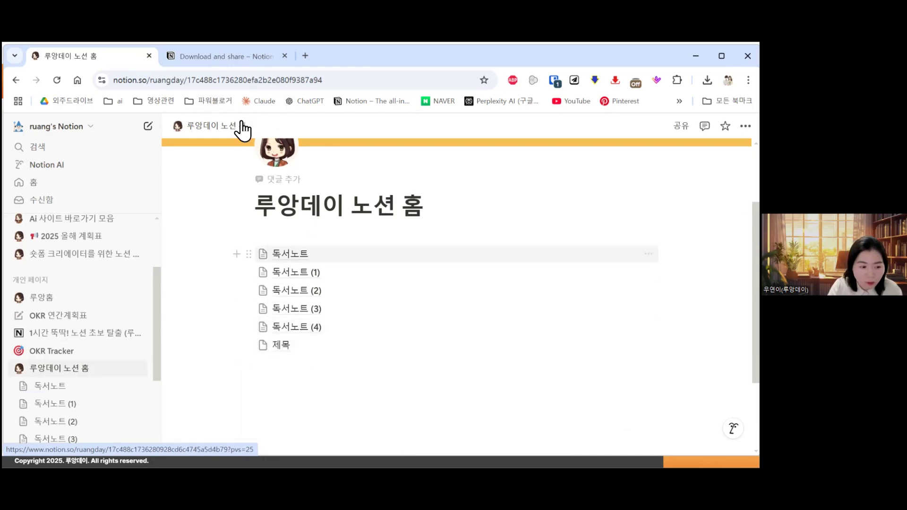
click(50, 385)
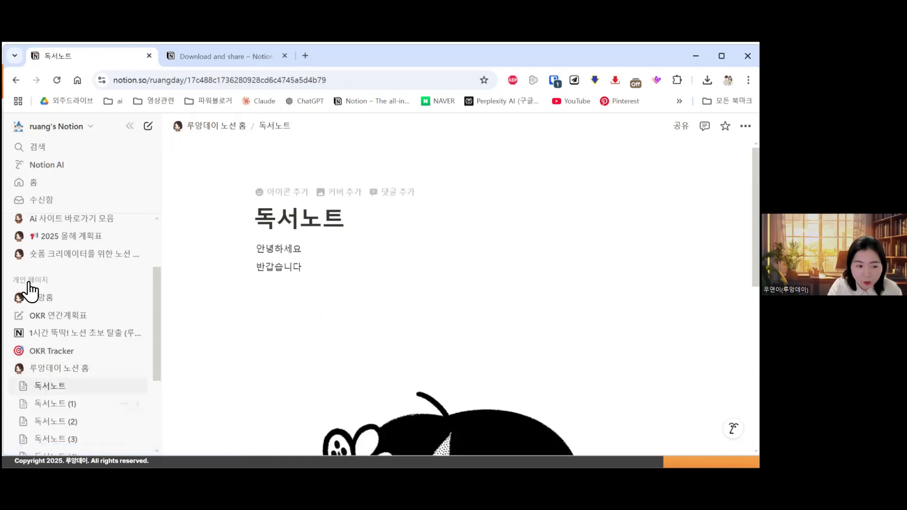
scroll(28, 289, down, 2)
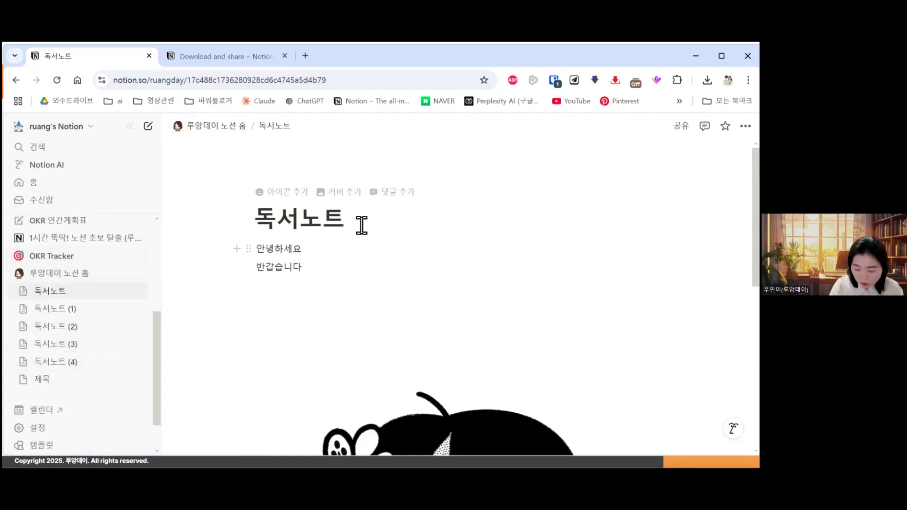
click(52, 309)
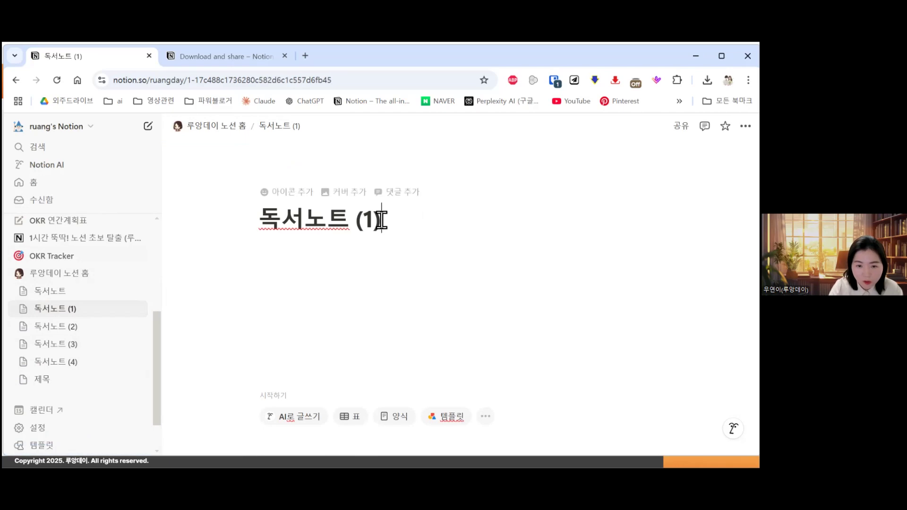
key(ctrl+a)
text(재테크노트)
Step: Open the 독서노트 (2) subpage and rename it 업무노트
click(76, 327)
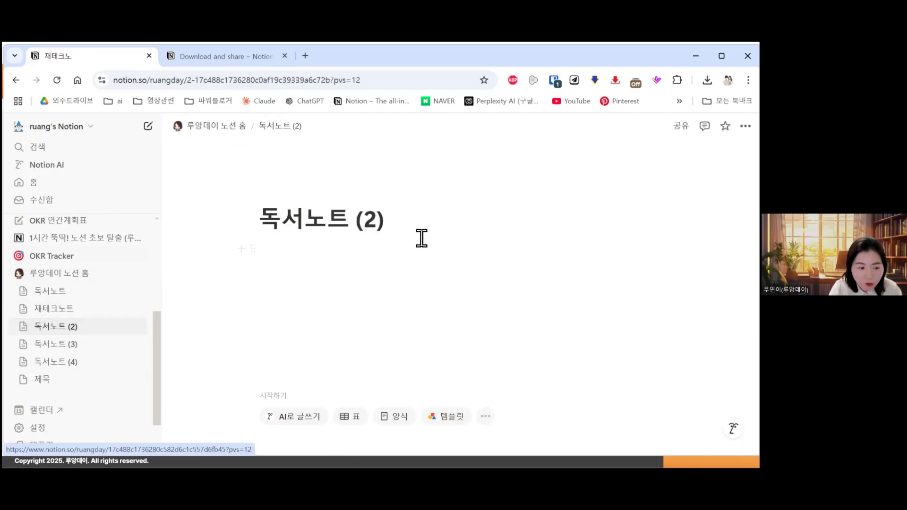
key(ctrl+a)
text(업무노트)
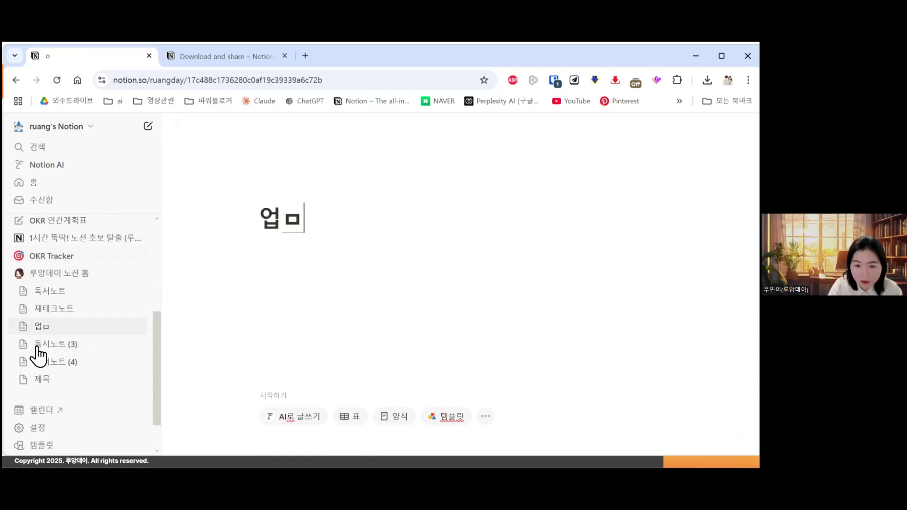
Step: Open the 독서노트 (3) subpage
click(50, 344)
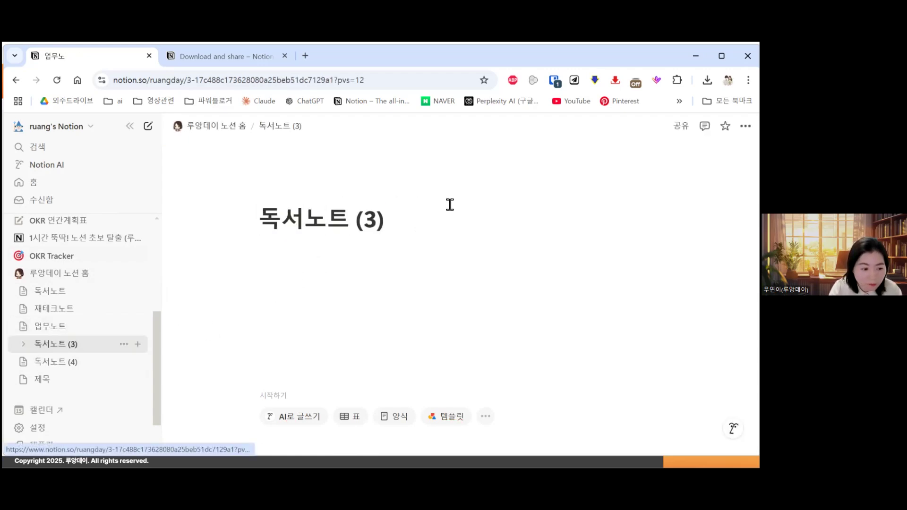
Step: Retitle the open 독서노트 (3) page as 자기계발
key(ctrl+a)
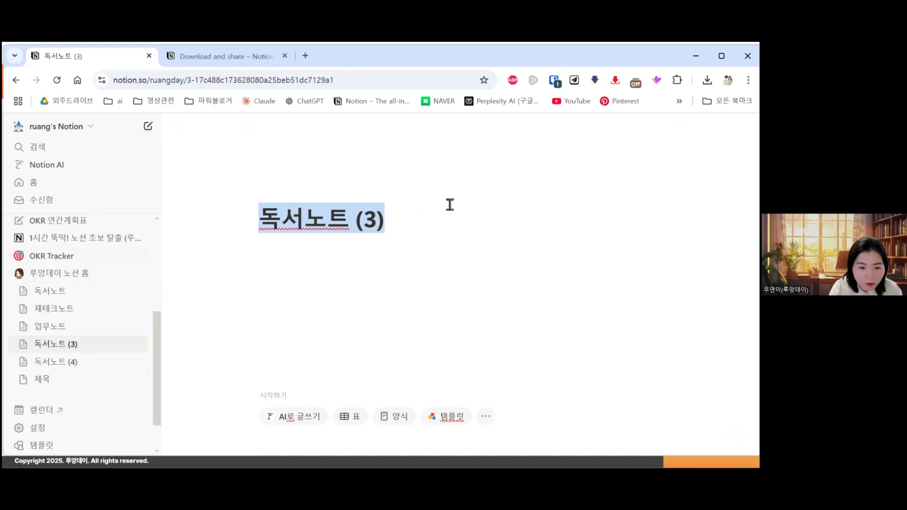
key(BackSpace)
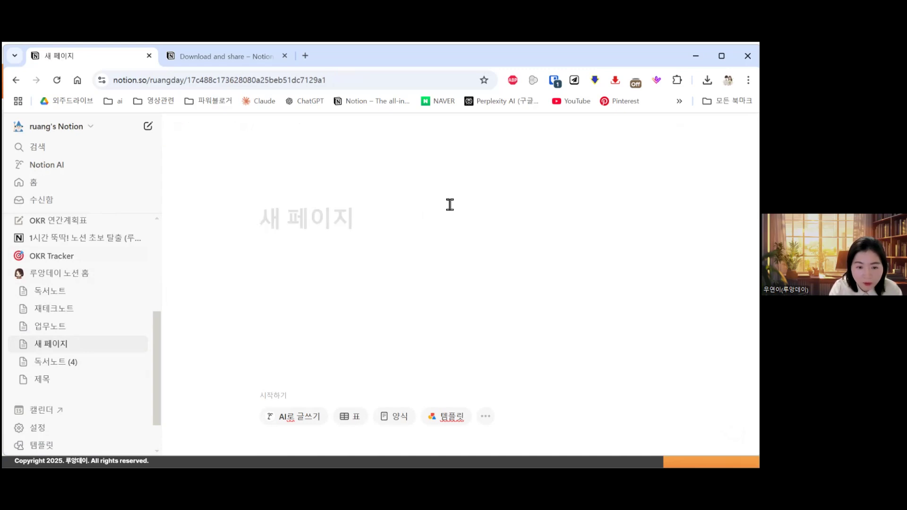
text(가지계빠)
key(BackSpace)
key(BackSpace)
key(BackSpace)
key(BackSpace)
text(ㄱ)
key(BackSpace)
key(BackSpace)
text(자긱계발)
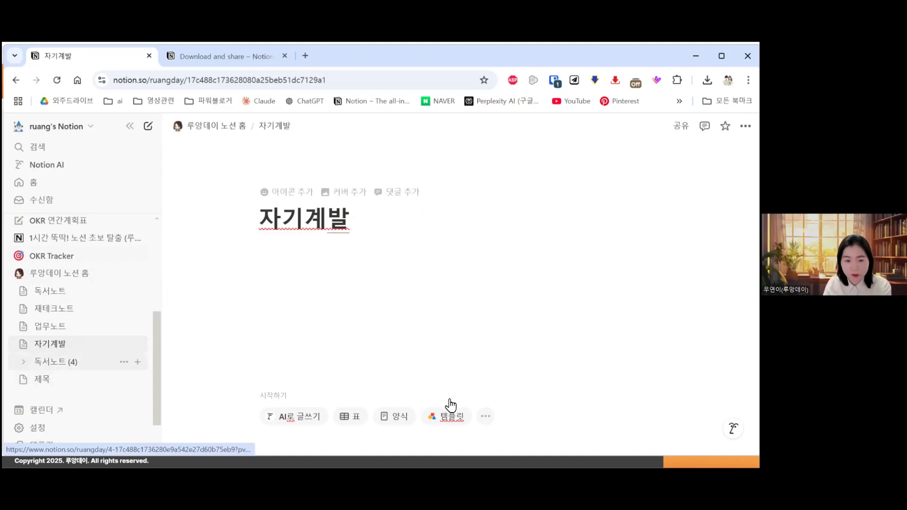
Step: Go back to the 루앙데이 노션 홈 page and delete the 독서노트 (4) and 제목 subpages along with the empty line below them
click(55, 361)
click(59, 274)
scroll(338, 291, down, 4)
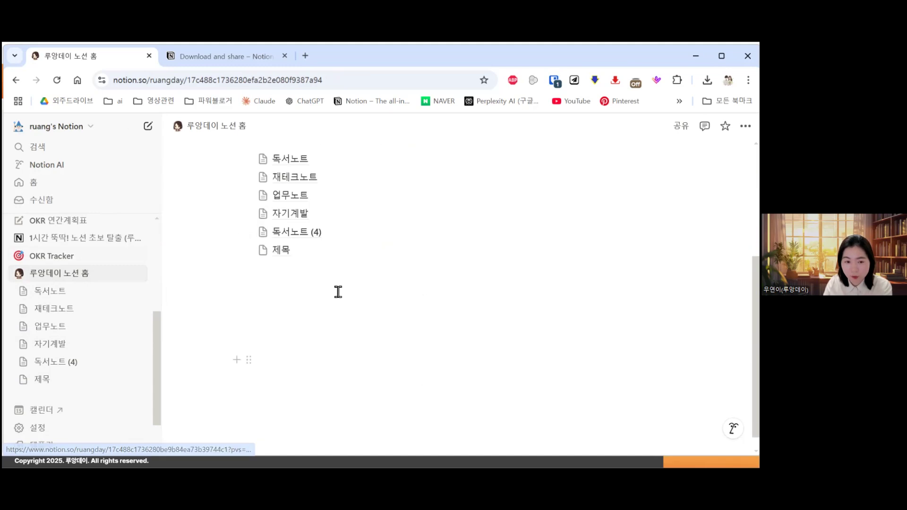
click(508, 268)
drag(682, 272, 344, 239)
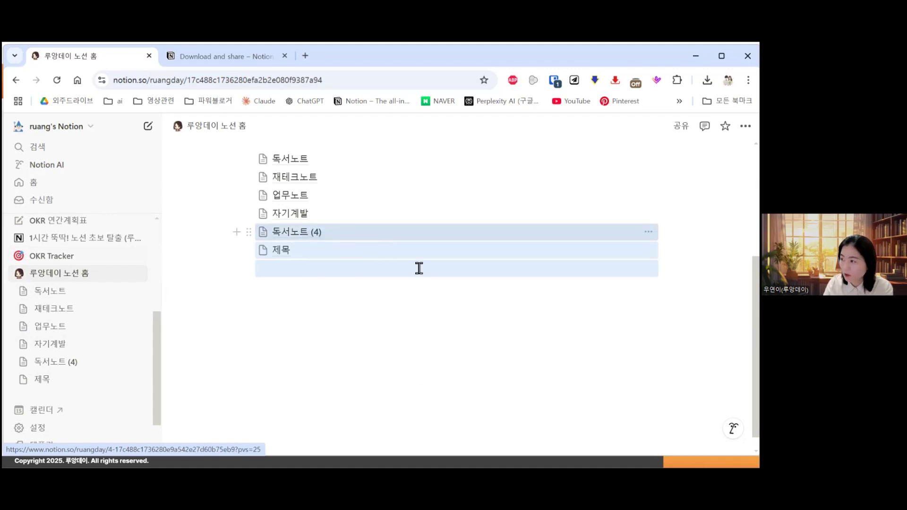
key(Delete)
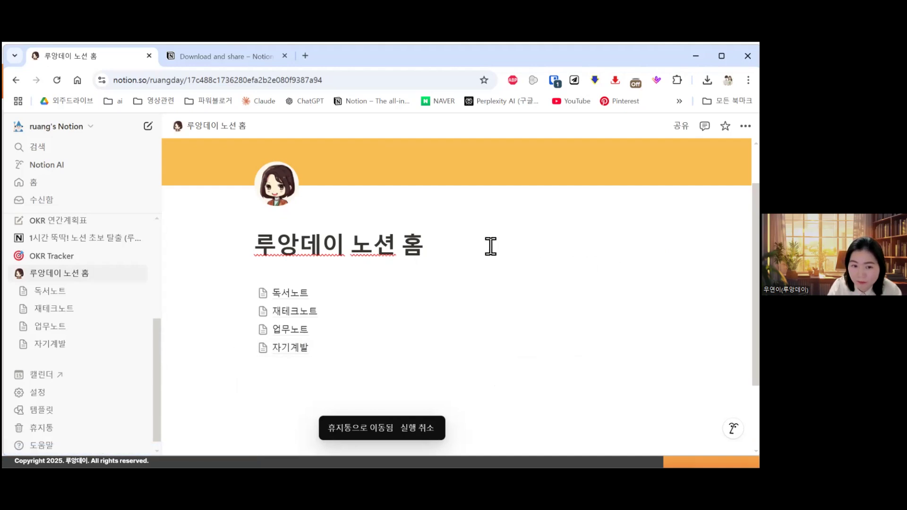
Step: Insert a 제목1 heading reading "개인 노트" above the list of subpages, leaving a blank line under the page title
scroll(273, 285, down, 2)
scroll(284, 304, up, 2)
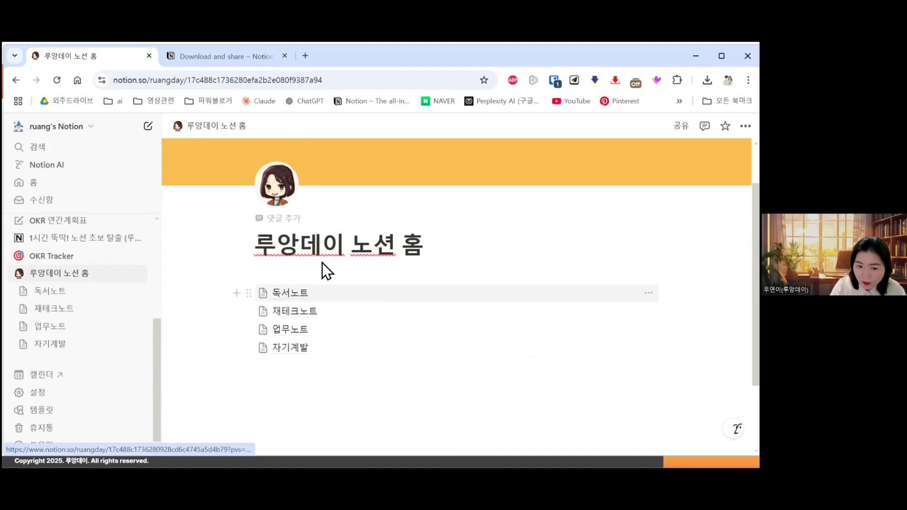
click(363, 261)
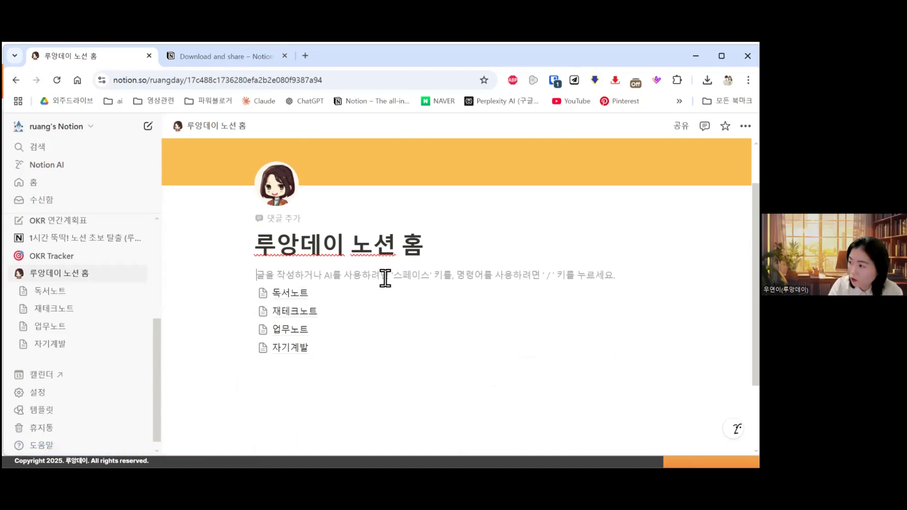
key(Return)
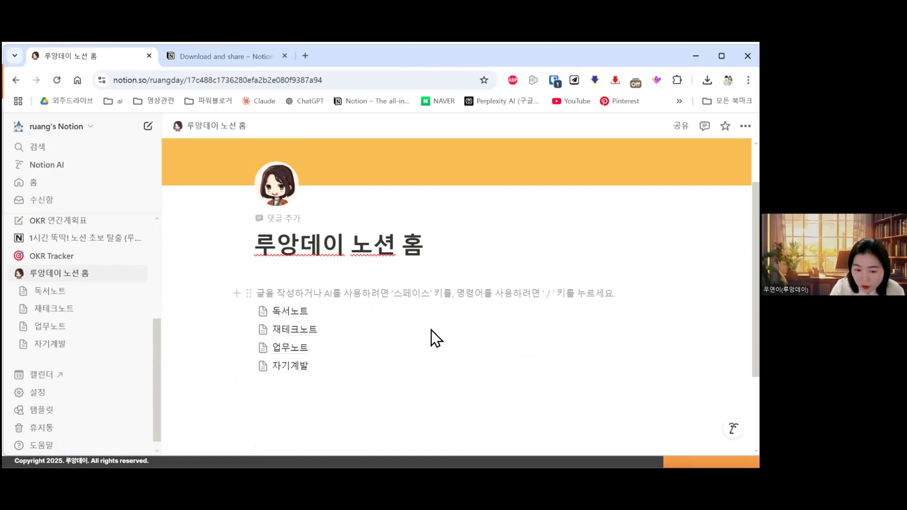
text(/)
scroll(329, 373, down, 1)
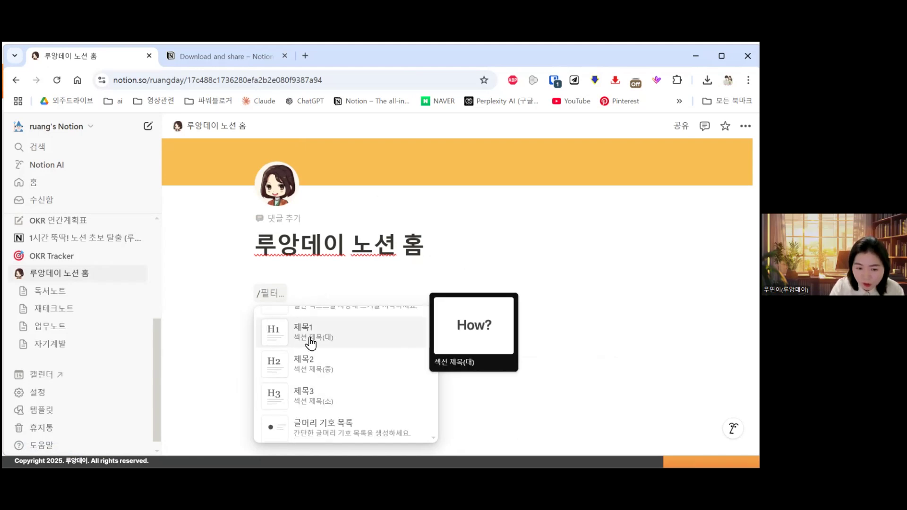
key(Return)
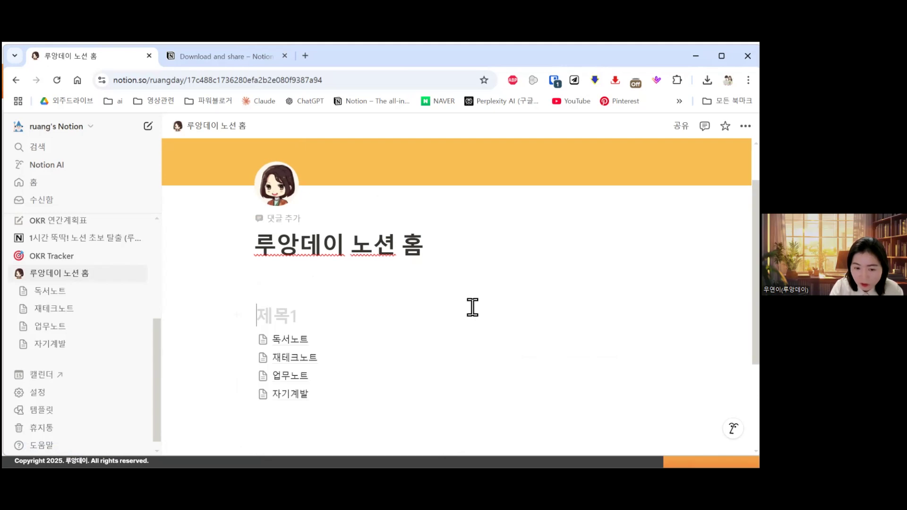
text(개인 노)
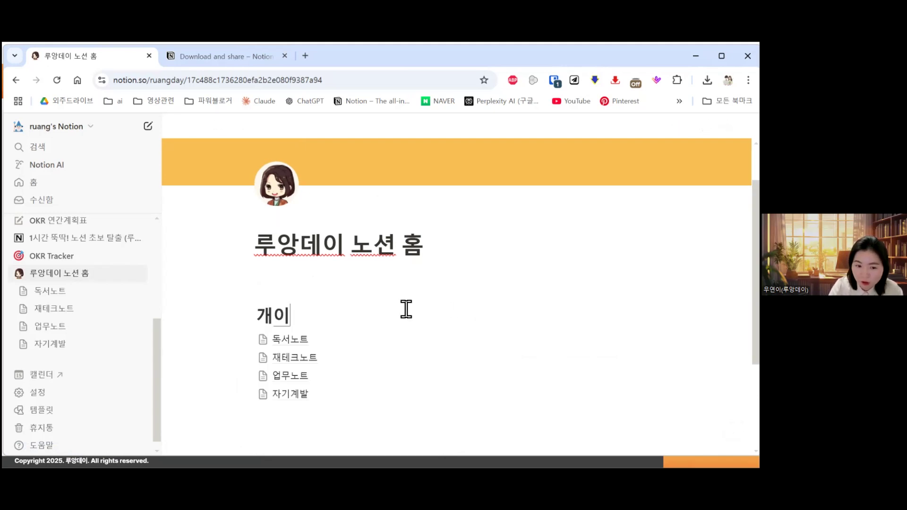
text(트)
Step: Duplicate the 개인 노트 heading with its four subpages and paste the copy below the original list
scroll(476, 293, down, 2)
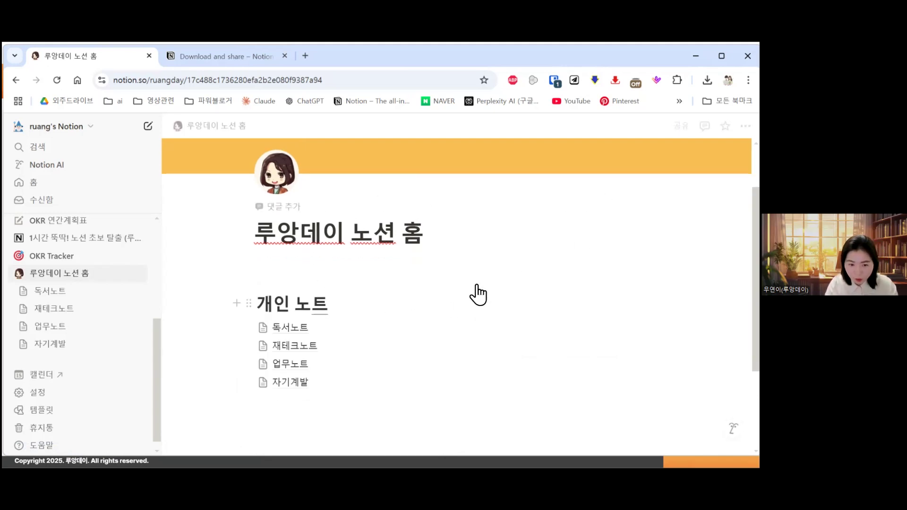
drag(339, 322, 278, 337)
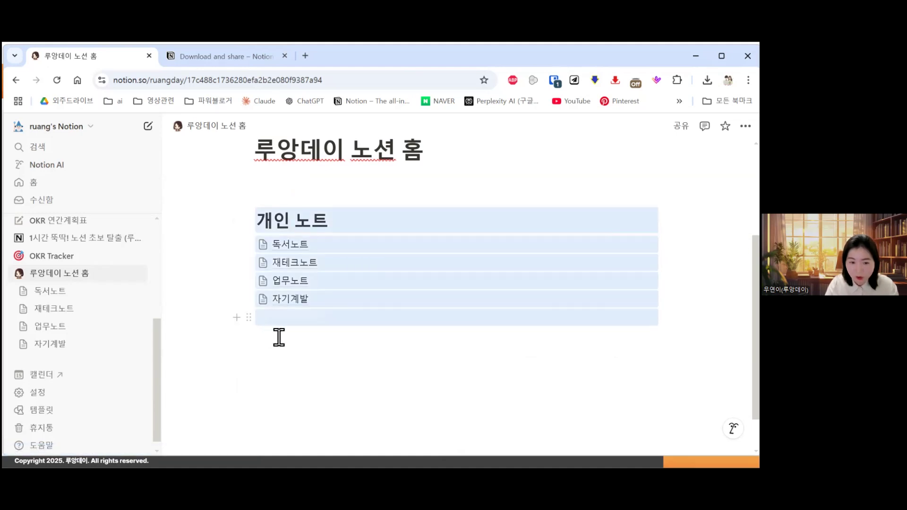
key(ctrl+c)
click(308, 335)
key(ctrl+v)
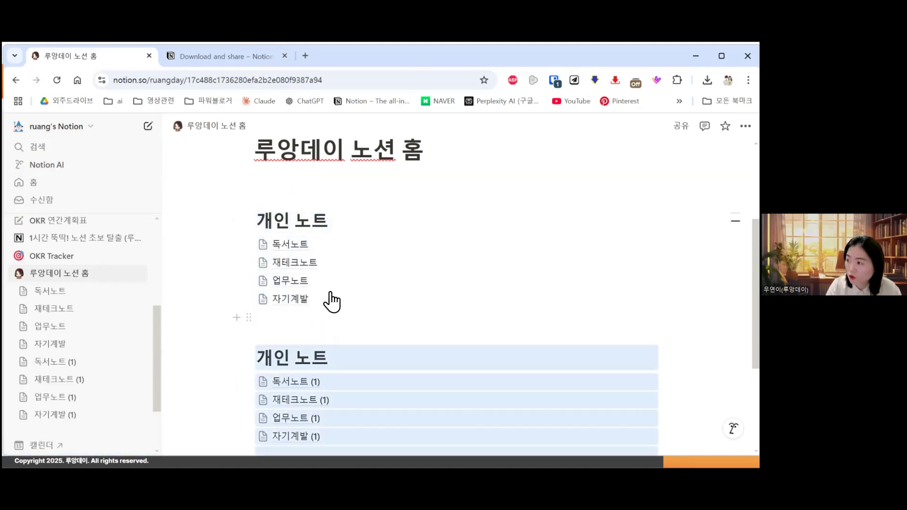
Step: Change the copied section's heading to "업무 노트"
scroll(335, 283, down, 2)
click(338, 269)
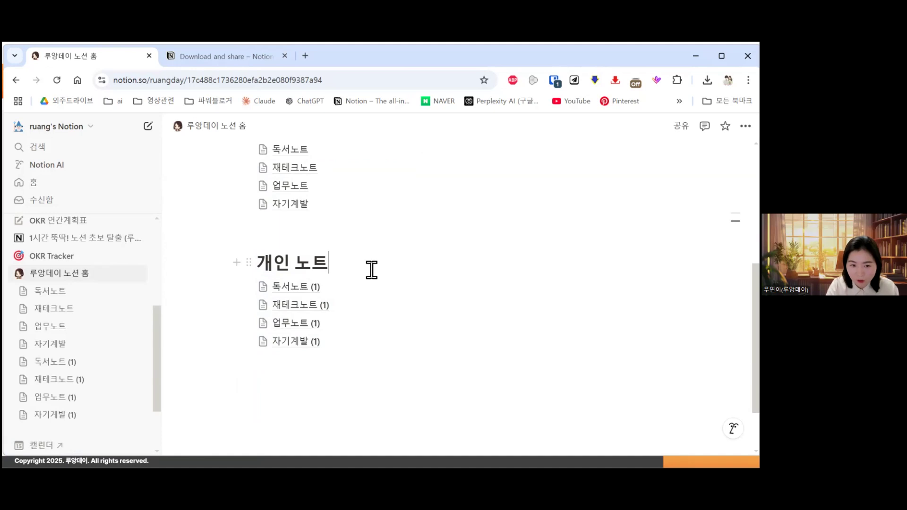
key(Left)
key(Left)
key(Left)
key(shift+Home)
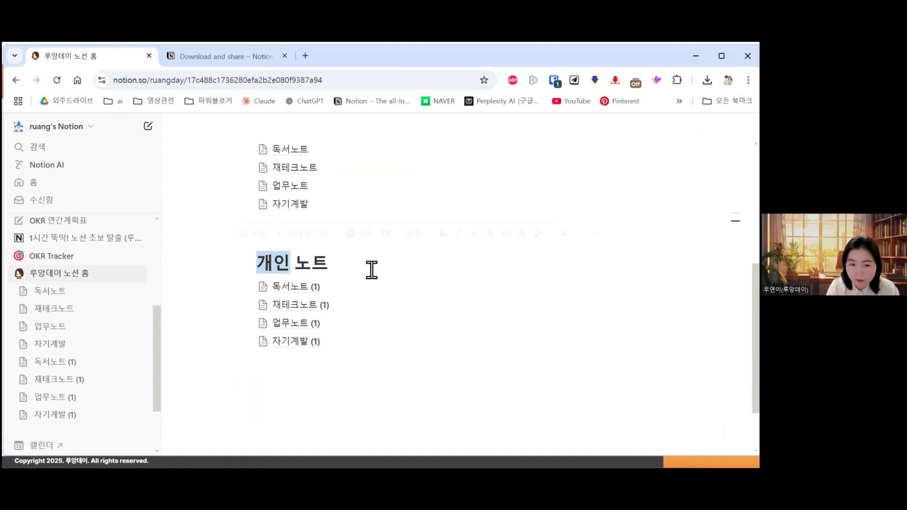
text(어)
key(BackSpace)
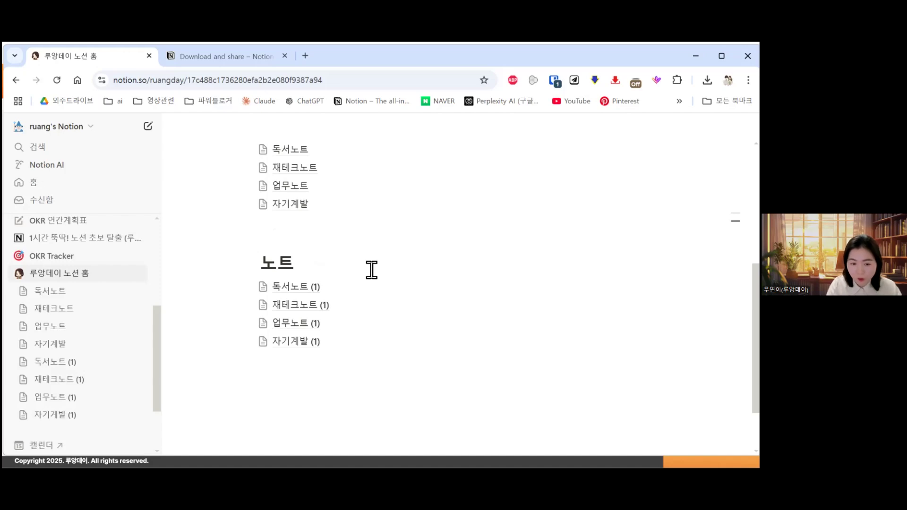
text(업ㅁ)
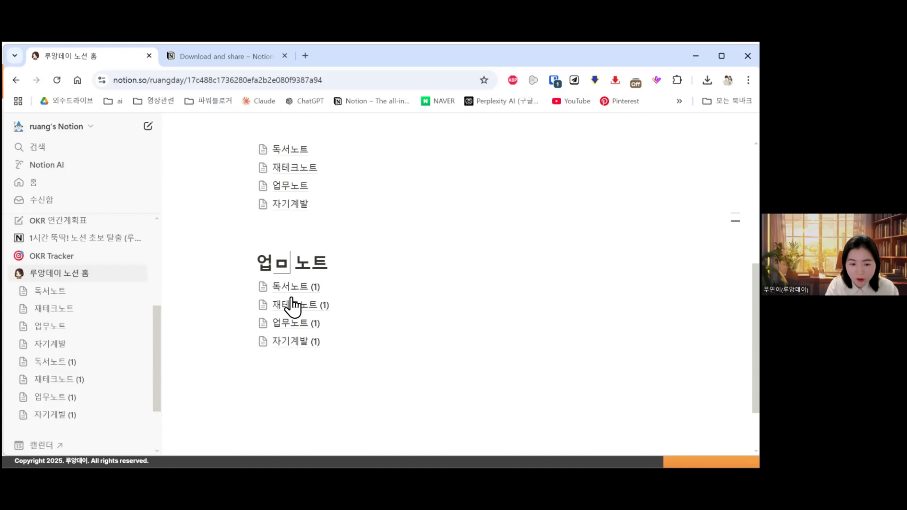
Step: Move the 업무노트 page under the 업무 노트 heading and delete the 독서노트 (1), 재테크노트 (1) and 자기계발 (1) copies
drag(290, 190, 312, 223)
key(Delete)
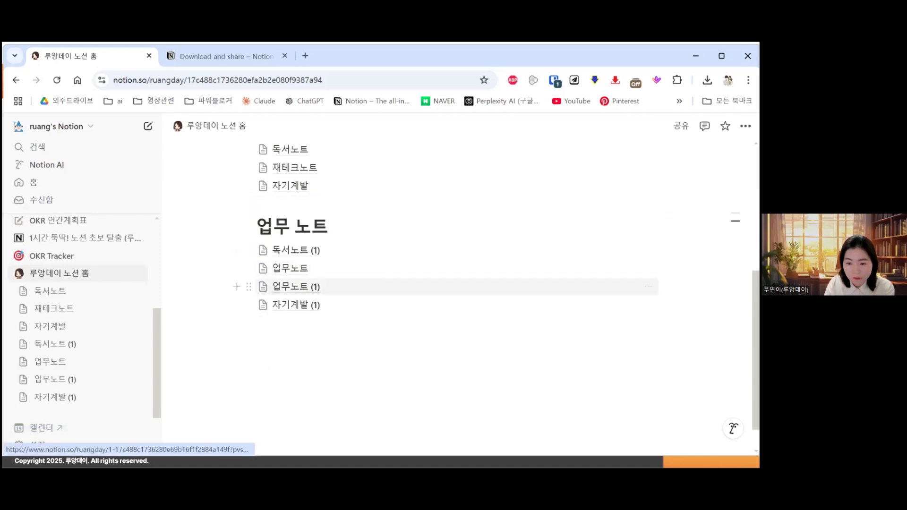
drag(701, 247, 370, 253)
key(Delete)
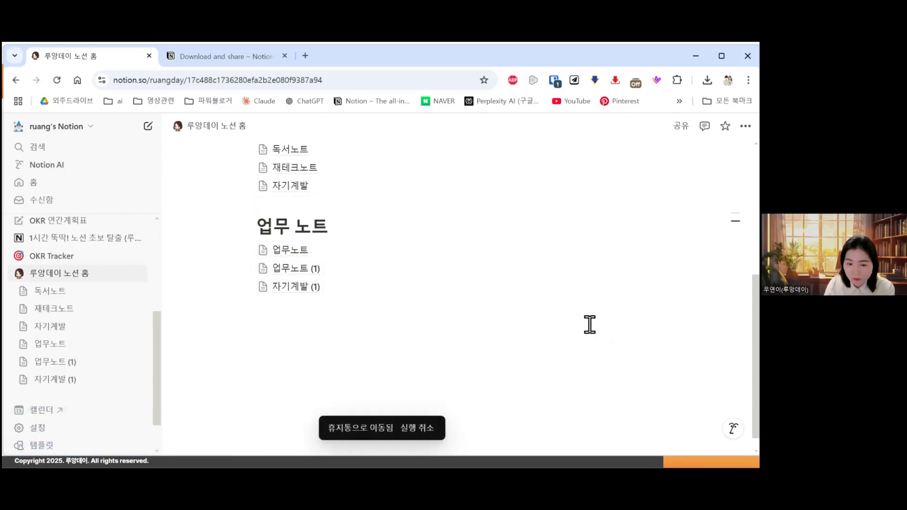
click(557, 312)
drag(720, 319, 214, 283)
key(Delete)
Step: Retitle the 업무노트 (1) page as 거래처 정보 and return to the 루앙데이 노션 홈 page
click(291, 308)
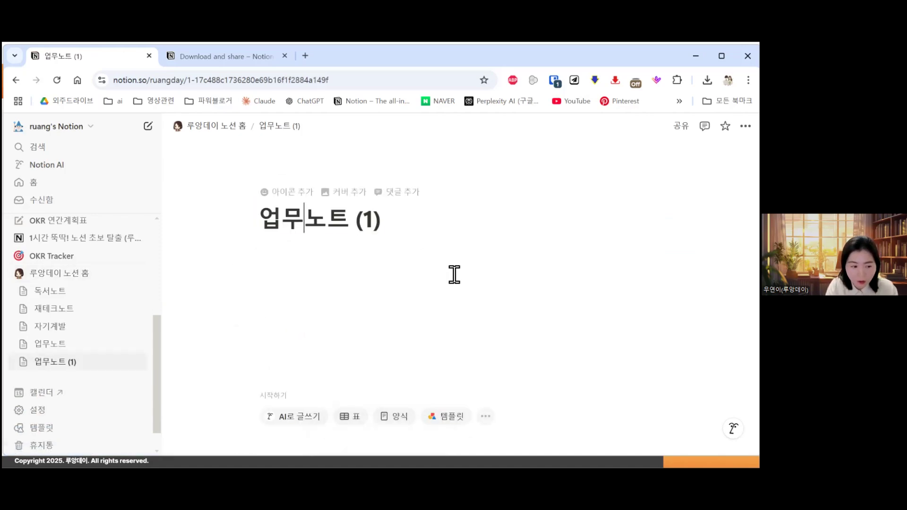
key(ctrl+a)
text(ㅅ)
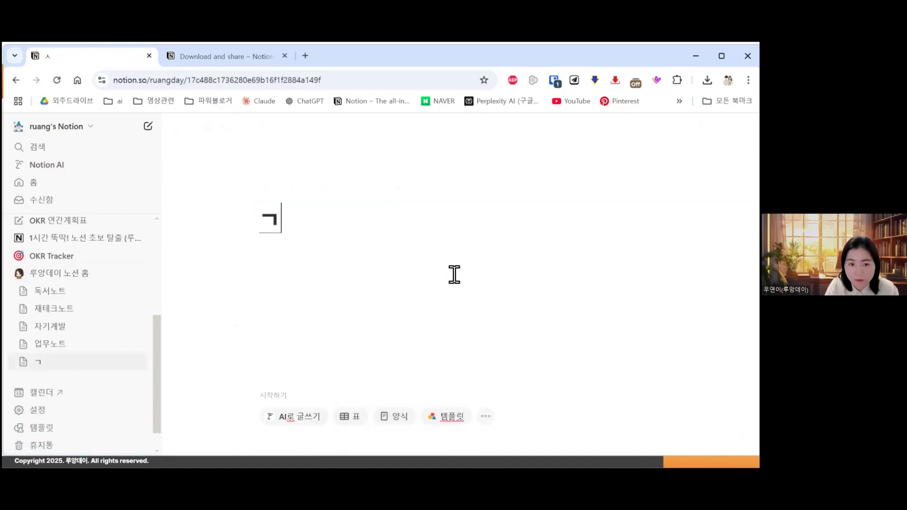
text(거래처 정ㅂㅗ)
click(208, 125)
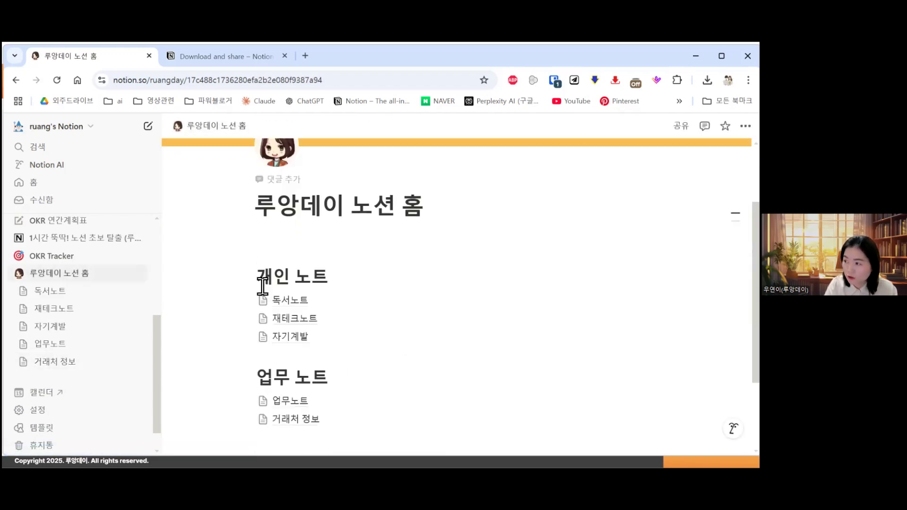
scroll(378, 287, down, 2)
scroll(437, 290, up, 2)
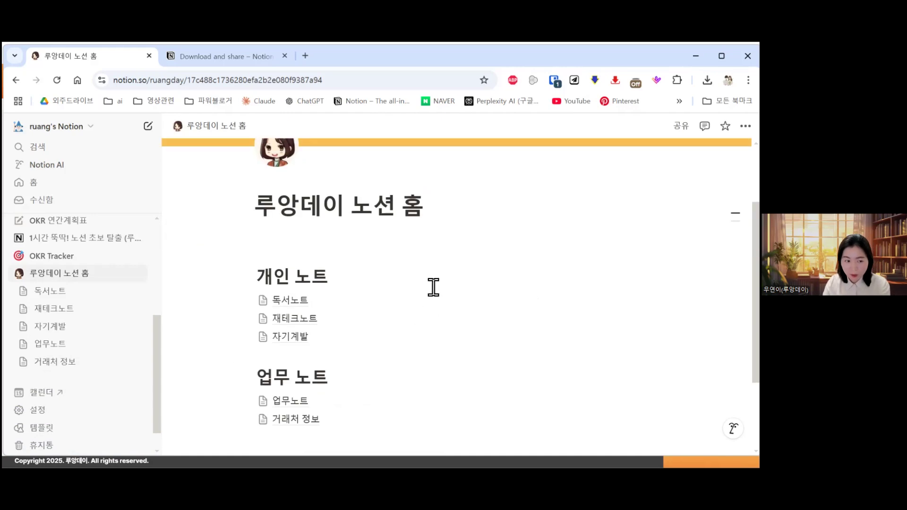
click(373, 227)
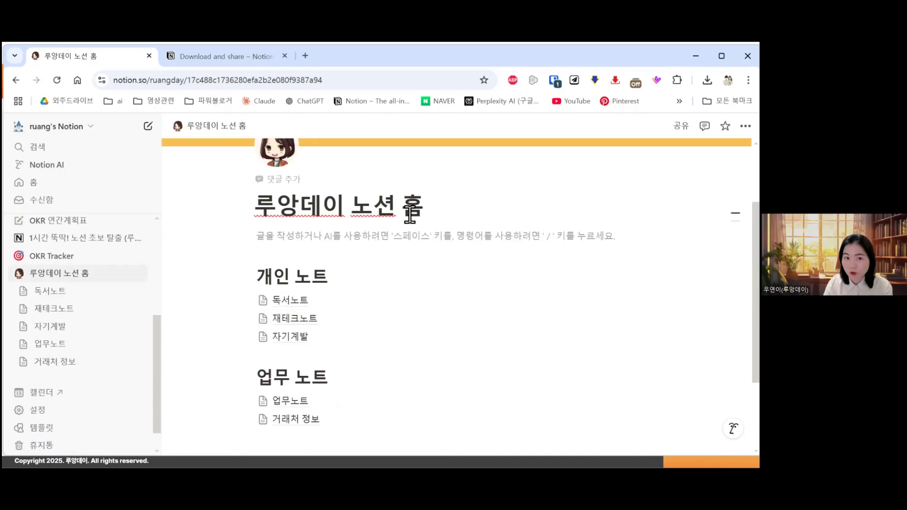
scroll(303, 392, down, 1)
scroll(556, 356, up, 1)
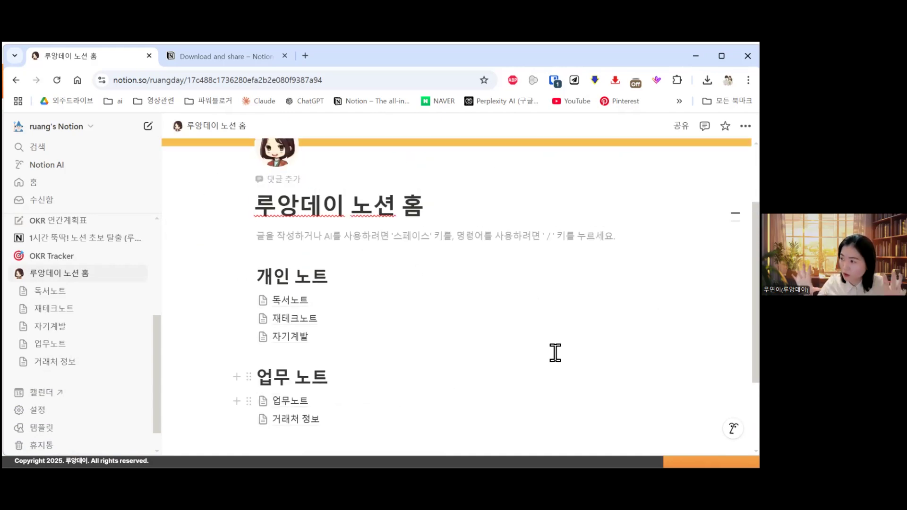
mouse_move(556, 341)
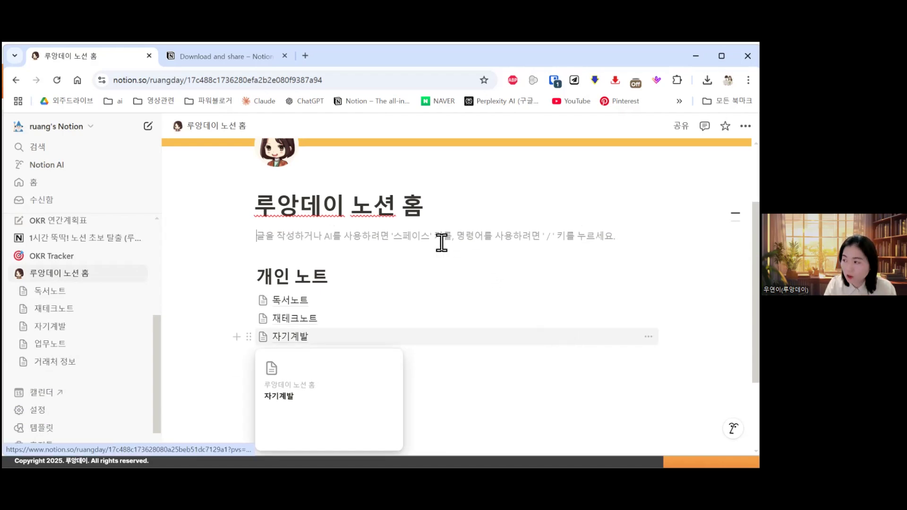
scroll(441, 242, down, 2)
scroll(364, 245, up, 2)
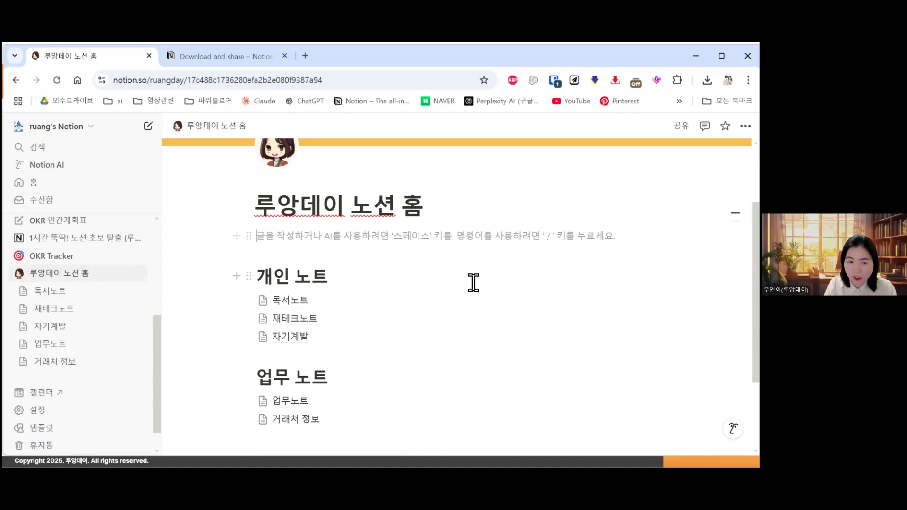
Step: Set the 독서노트 page's icon to the red book emoji, searching the emojis for 책
scroll(458, 277, down, 2)
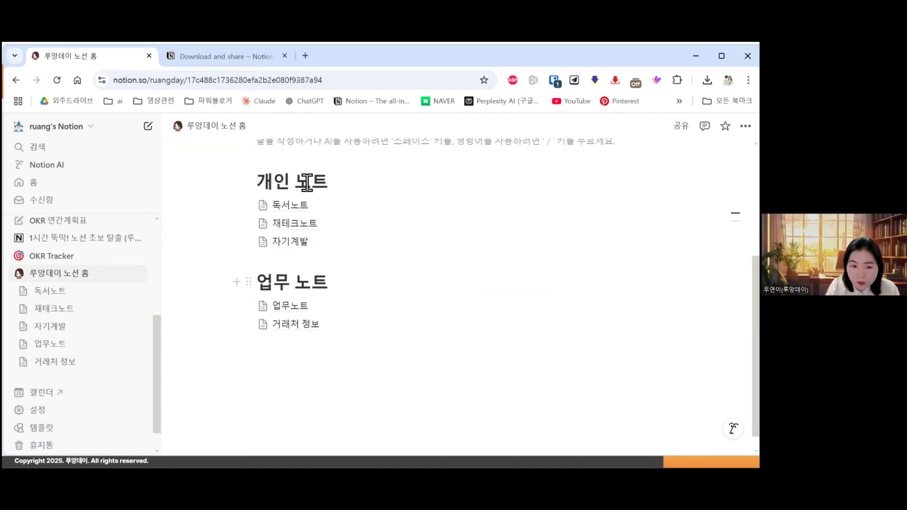
mouse_move(265, 218)
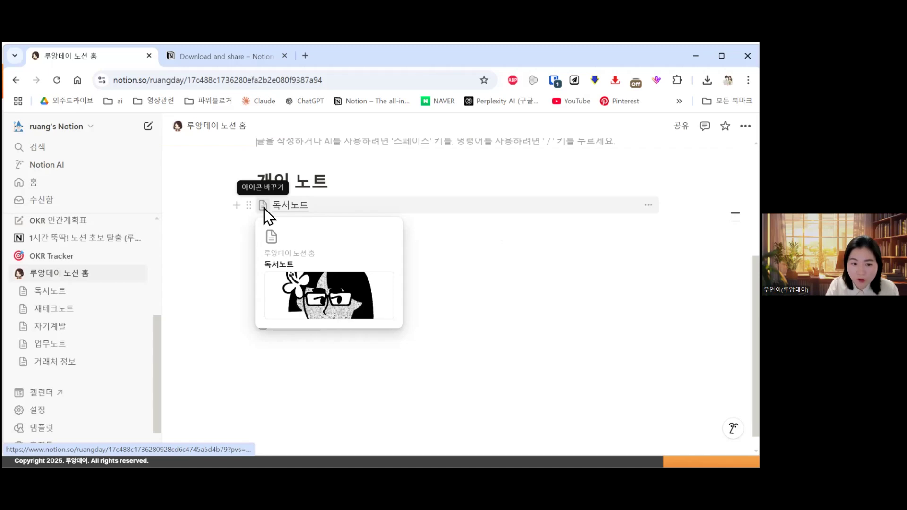
click(263, 208)
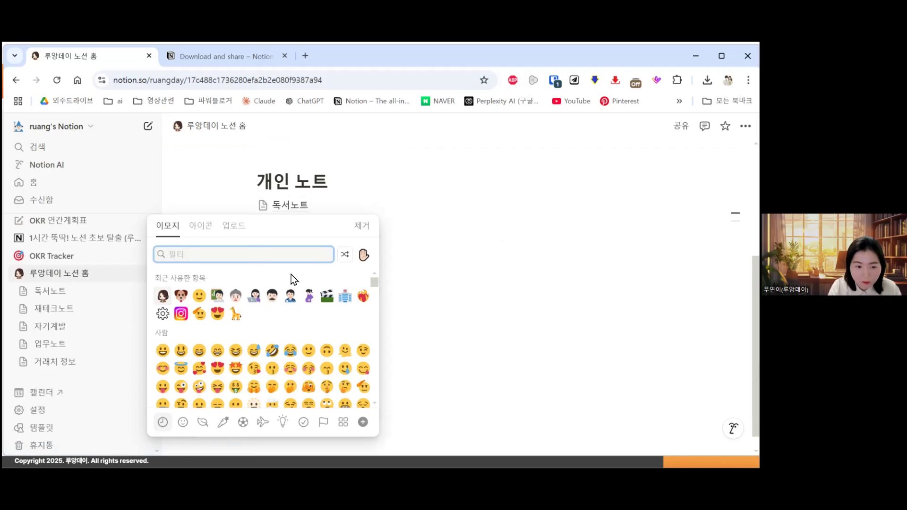
text(책)
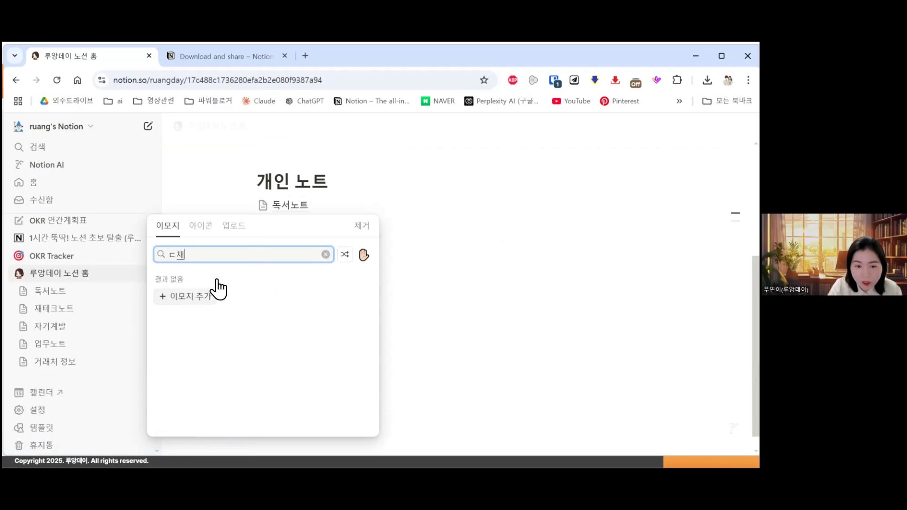
click(218, 280)
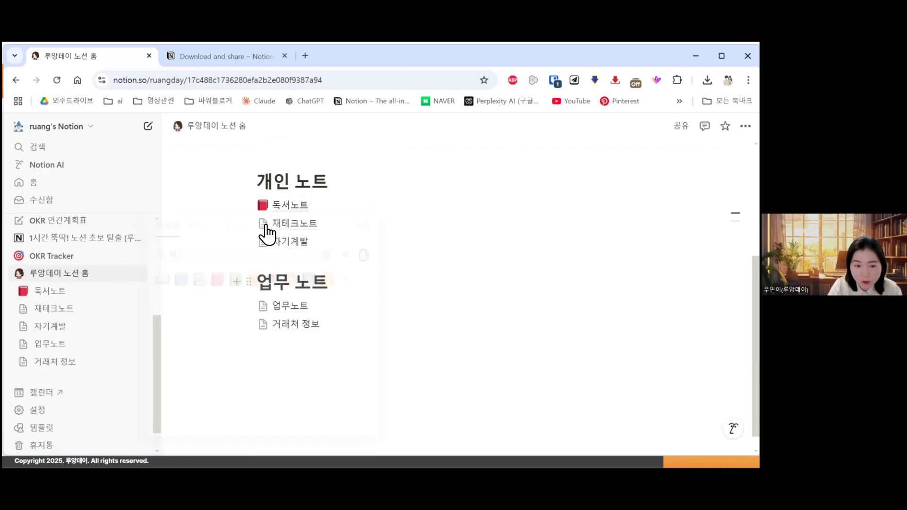
Step: Set the 재테크노트 page's icon to the money-with-wings emoji, searching the emojis for 돈
click(263, 223)
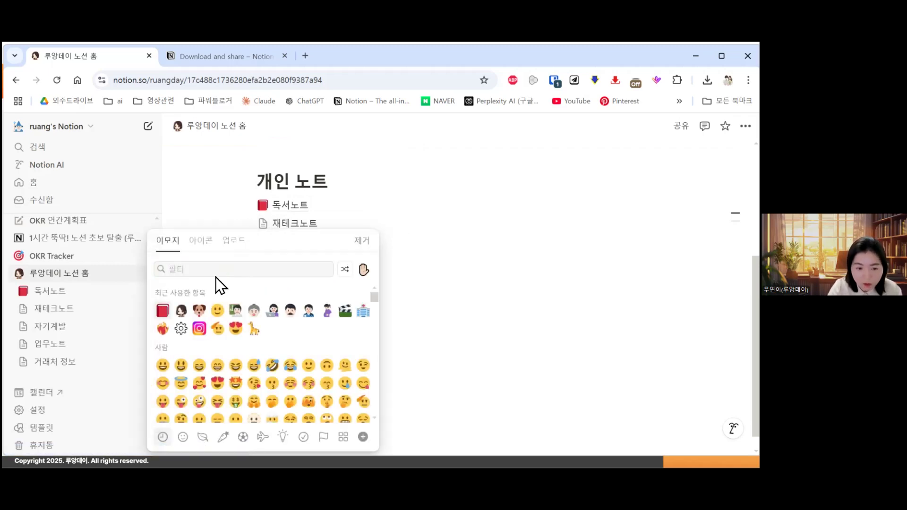
text(돈)
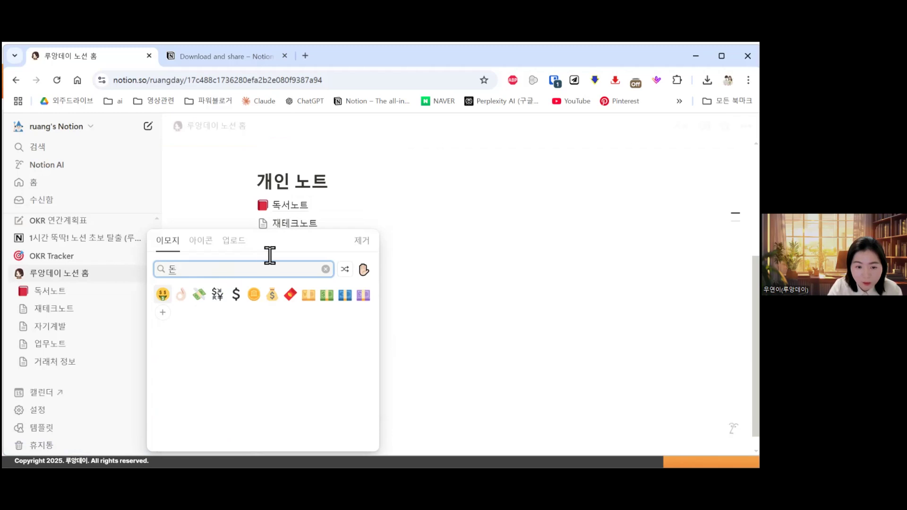
click(199, 294)
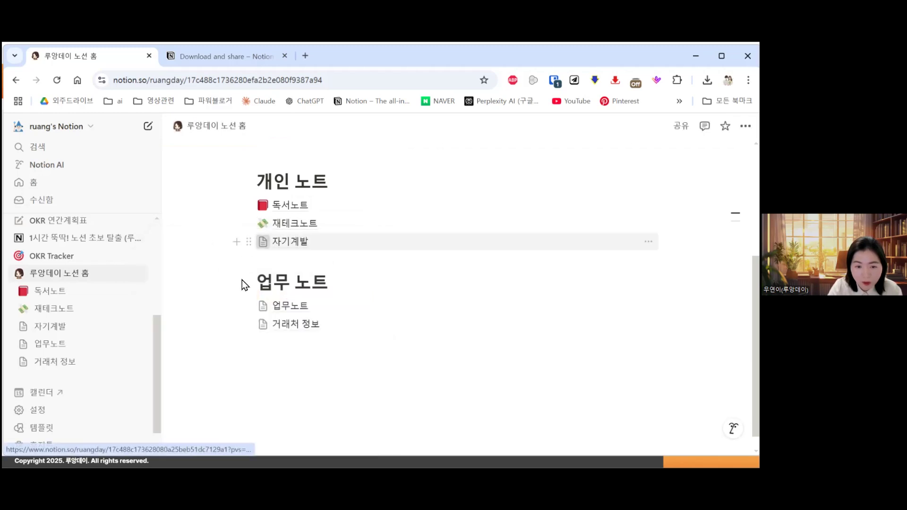
Step: Set the 자기계발 page's icon to the woman-at-a-laptop emoji and the 업무노트 page's icon to the recently used blue building emoji
click(262, 242)
click(284, 304)
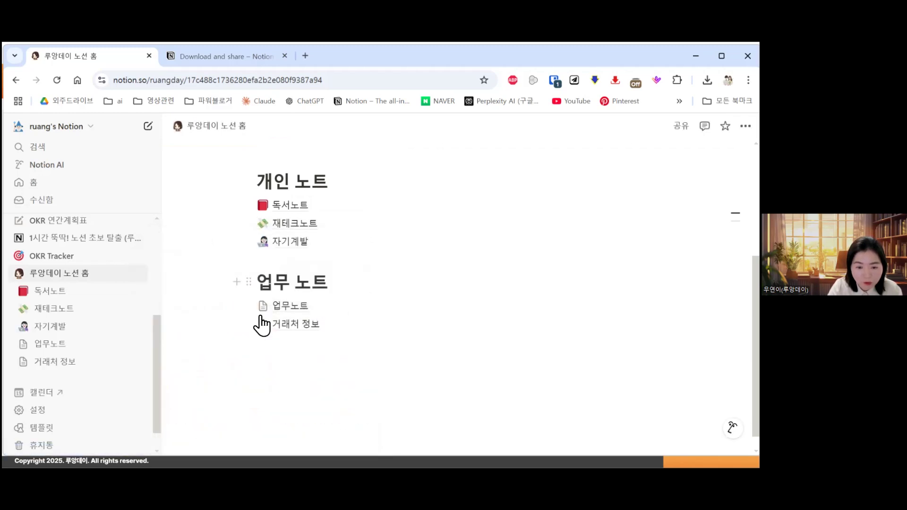
click(263, 305)
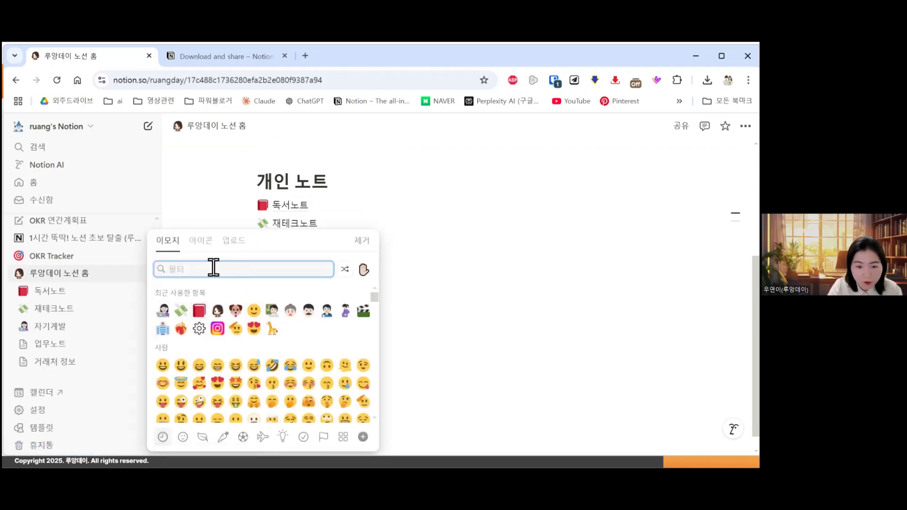
click(162, 329)
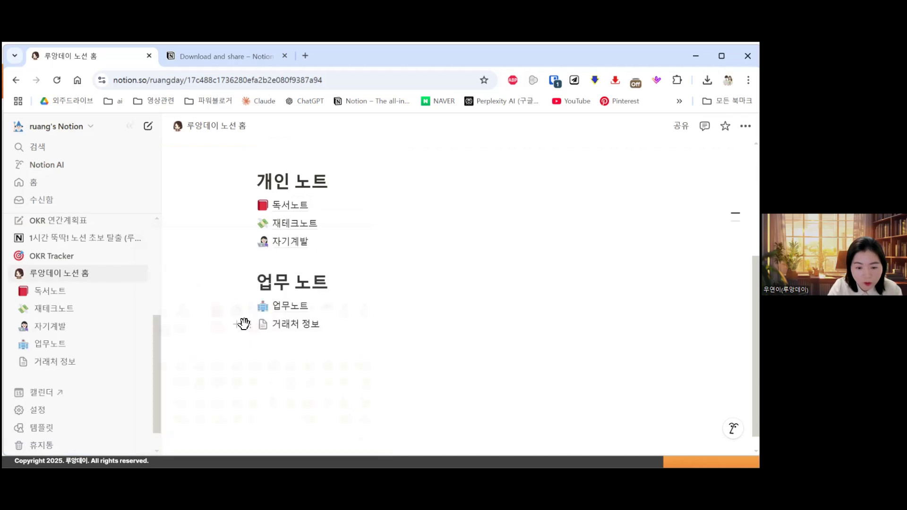
Step: Set the 거래처 정보 page's icon to the love letter emoji from the 사람 emoji group
click(260, 322)
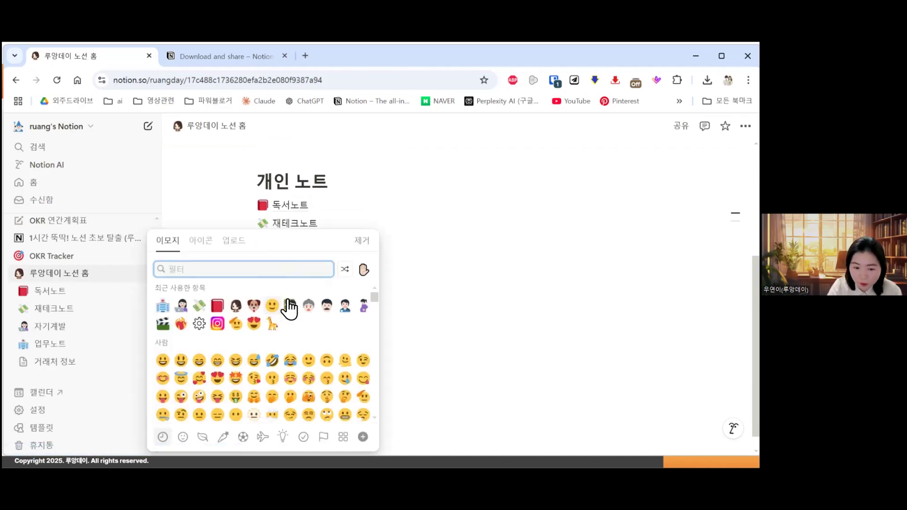
scroll(283, 305, down, 3)
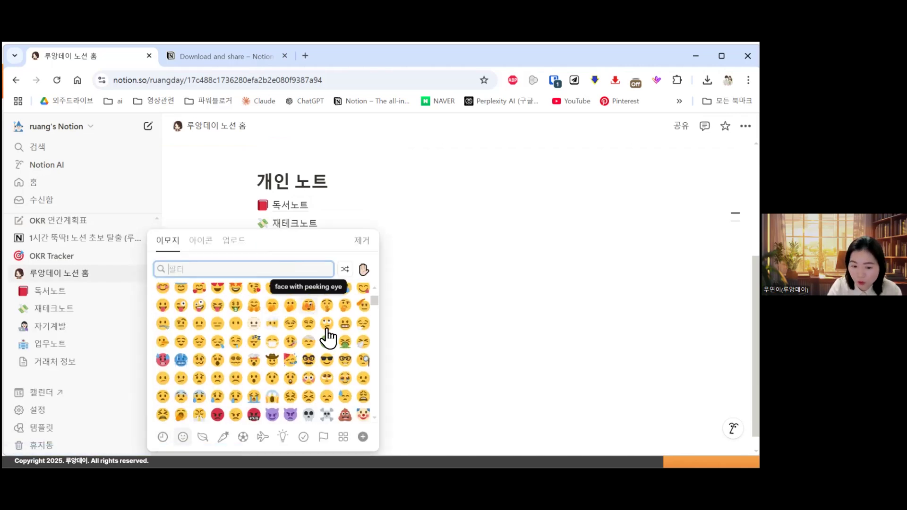
scroll(327, 337, down, 5)
scroll(373, 307, up, 3)
scroll(373, 312, down, 1)
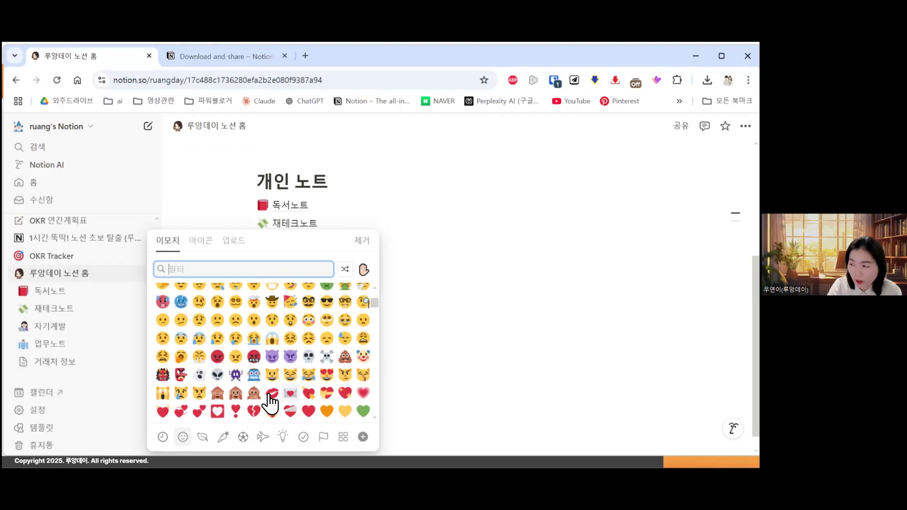
click(290, 394)
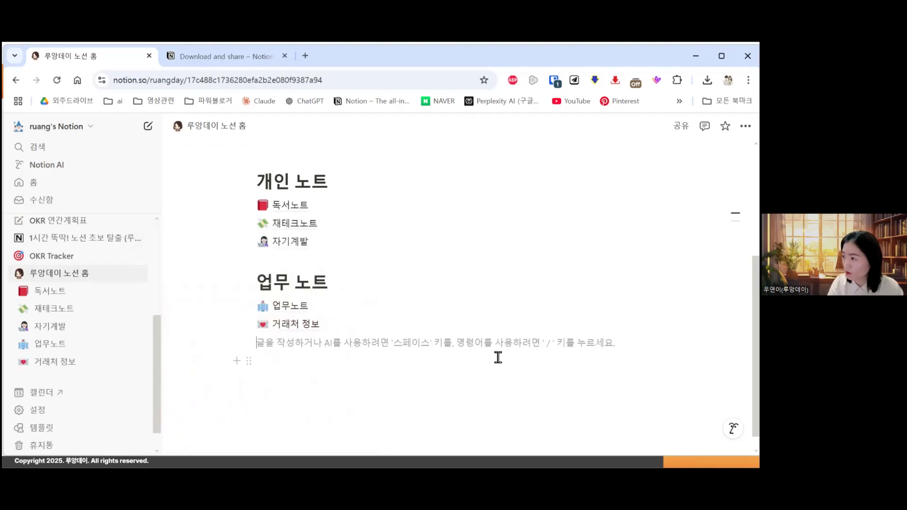
scroll(497, 358, up, 2)
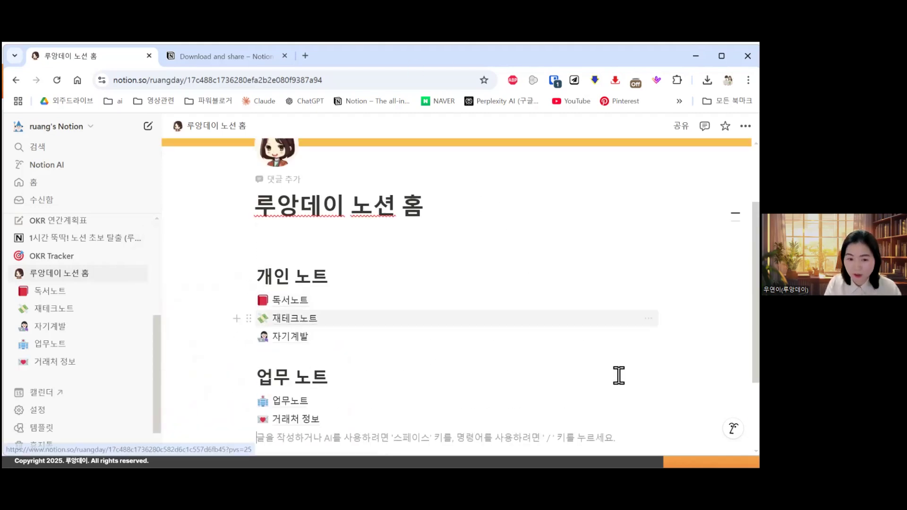
scroll(603, 318, down, 2)
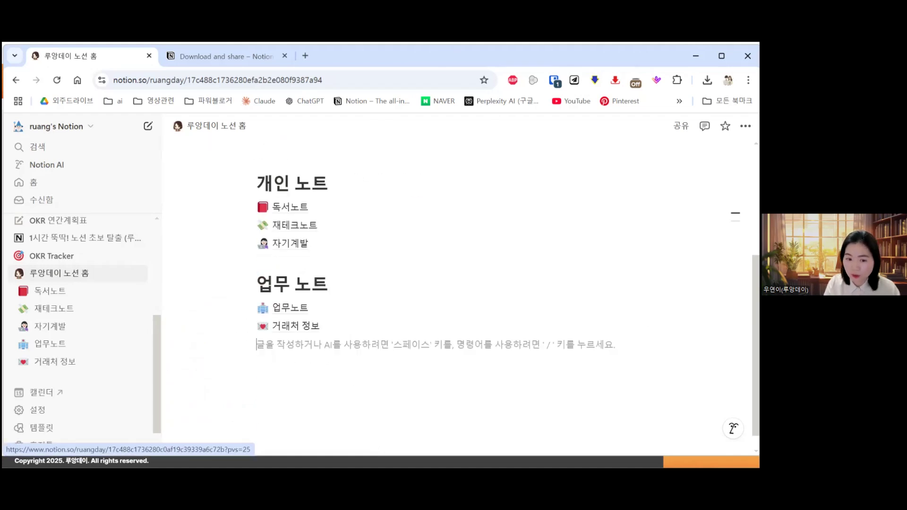
click(335, 189)
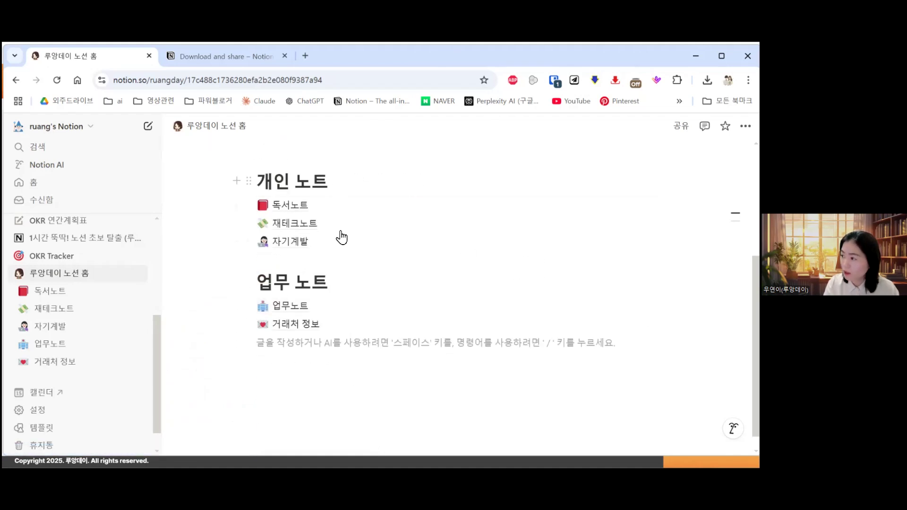
click(362, 279)
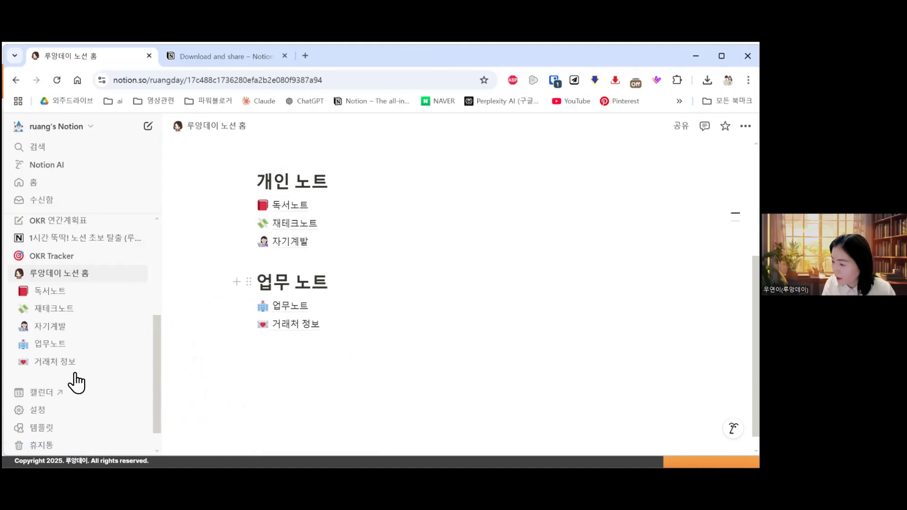
scroll(75, 383, down, 1)
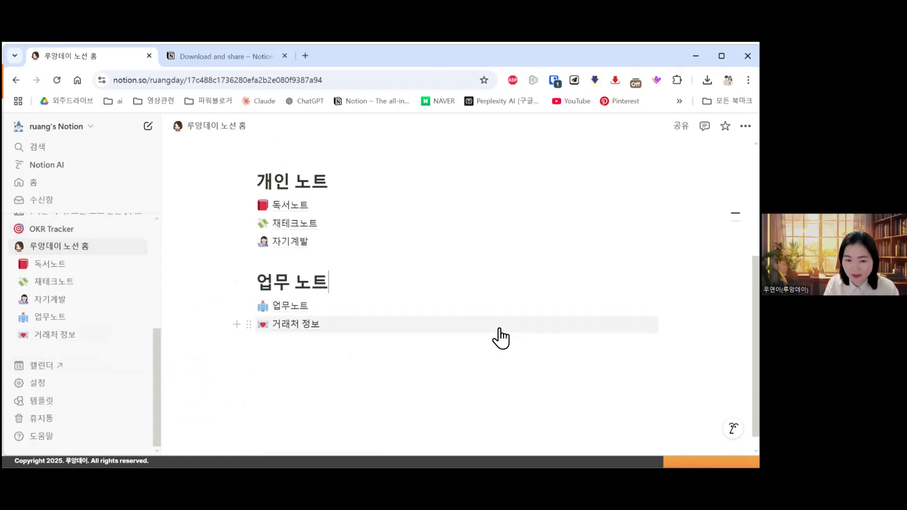
scroll(502, 347, up, 2)
scroll(398, 258, down, 2)
scroll(395, 251, up, 2)
click(361, 239)
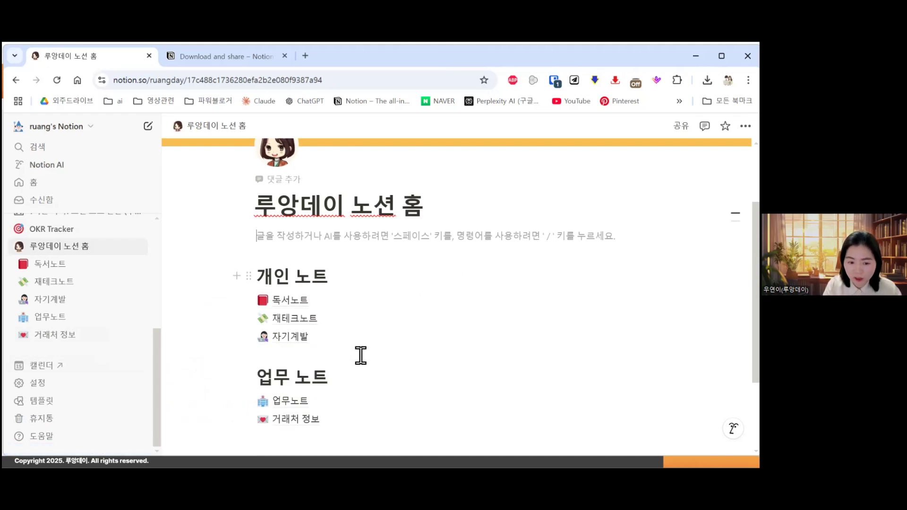
scroll(347, 366, down, 2)
click(550, 385)
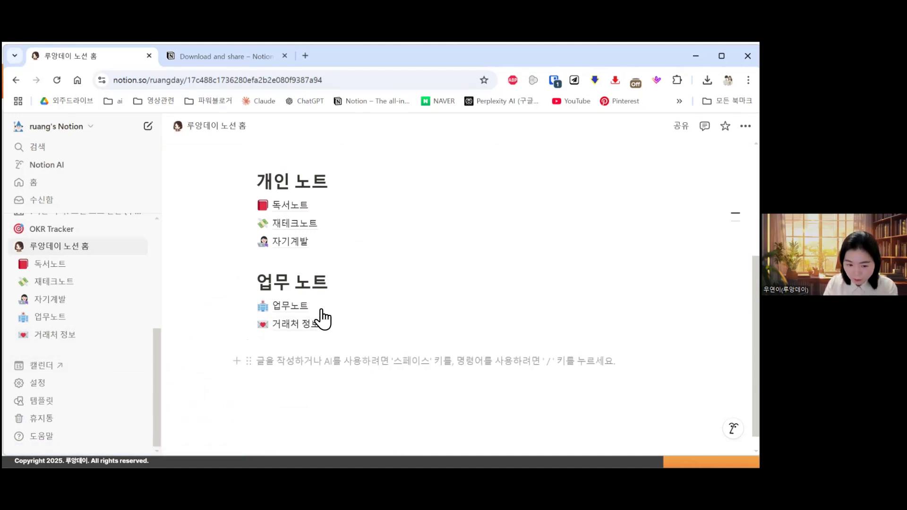
scroll(302, 335, down, 1)
click(303, 338)
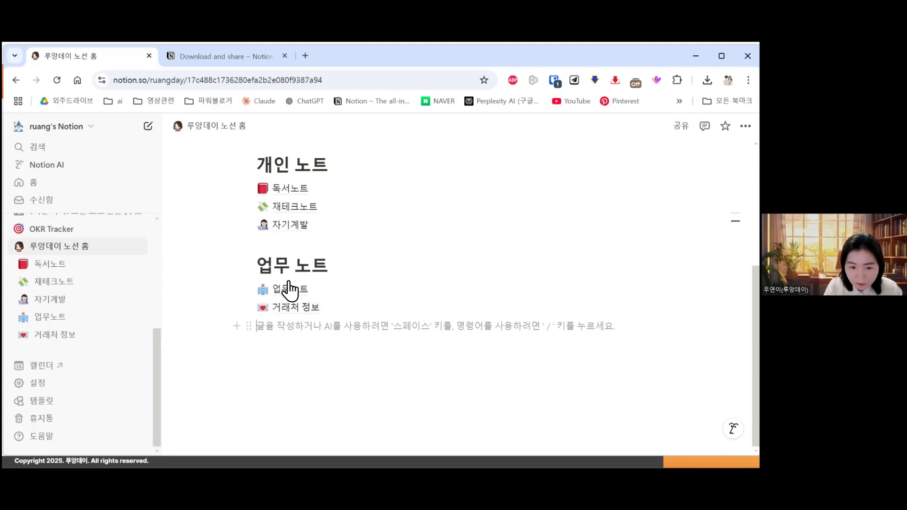
Step: Add a Heading 1 line reading "제목1→ ###" between the page title and the 개인 노트 heading
scroll(316, 237, up, 2)
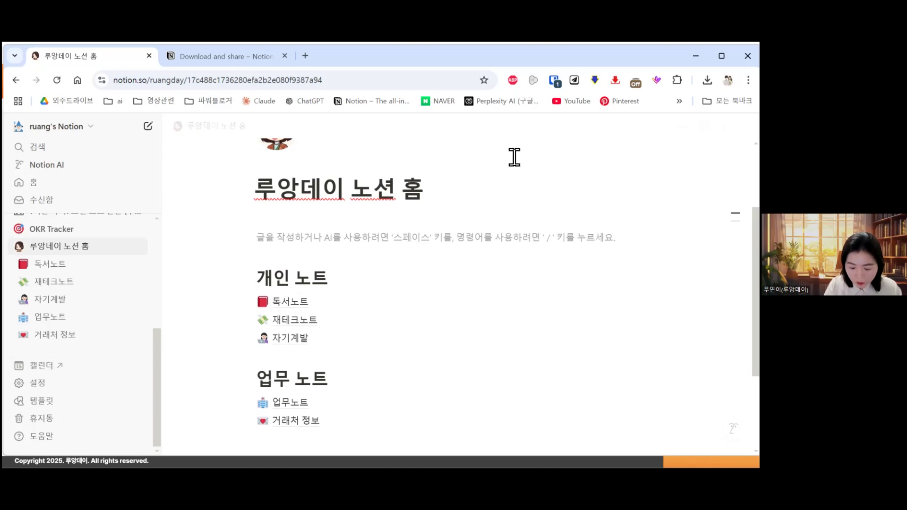
text(/)
key(Down)
key(Return)
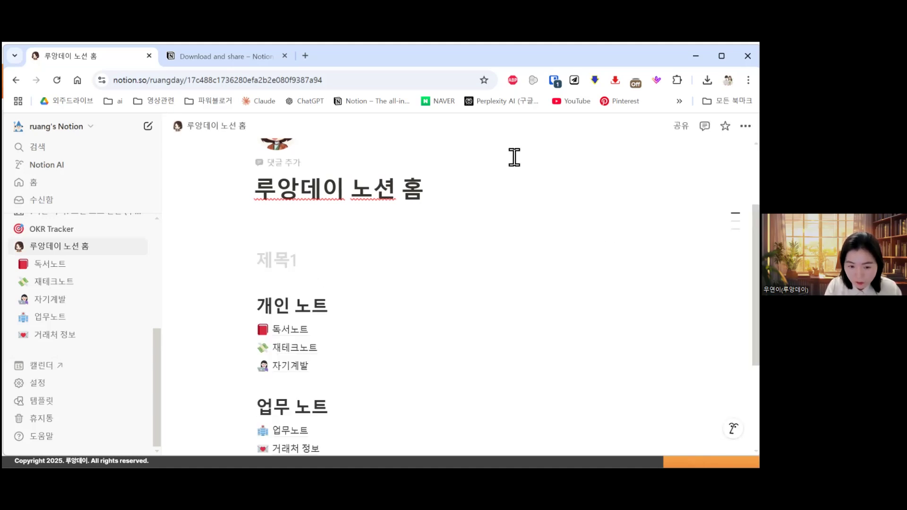
text(제목)
text(1-> ###)
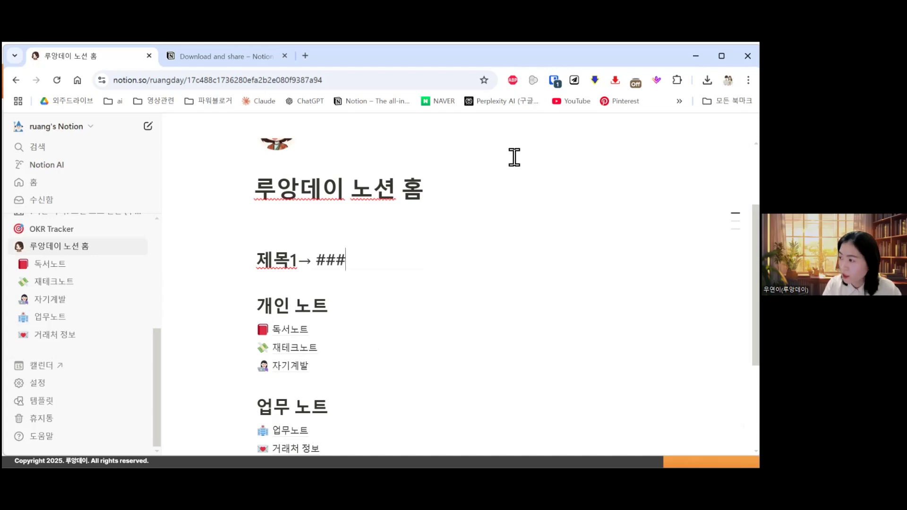
Step: Add a Heading 2 line below it reading "제목2 → ## 스페이스바"
key(Return)
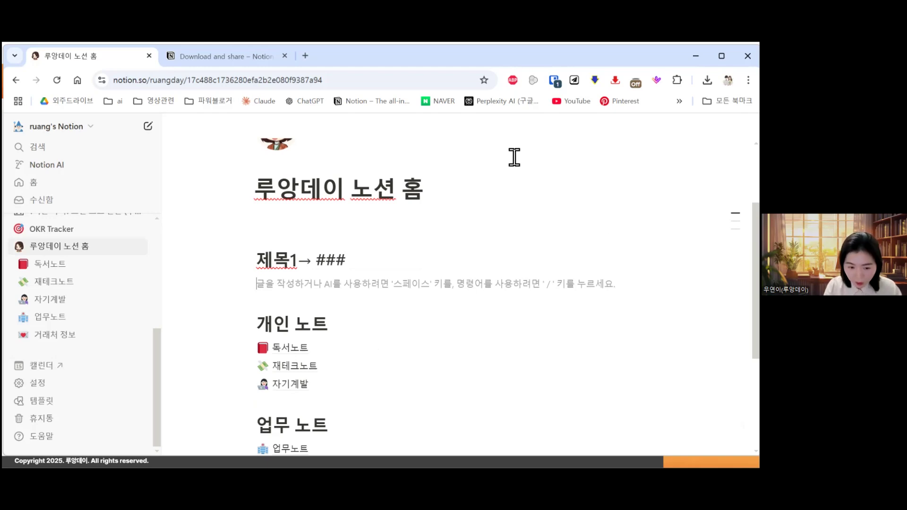
text(지)
key(BackSpace)
key(BackSpace)
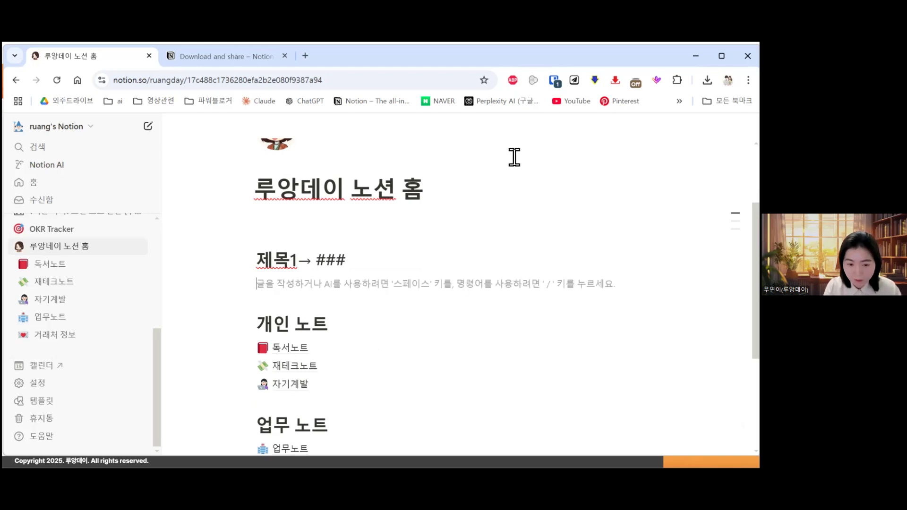
text(## 제목2)
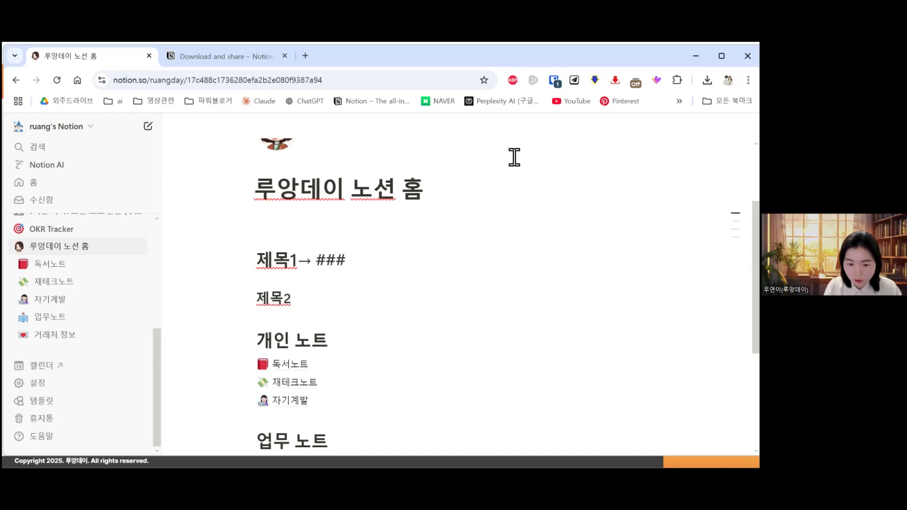
text(→ ## 스페이스바)
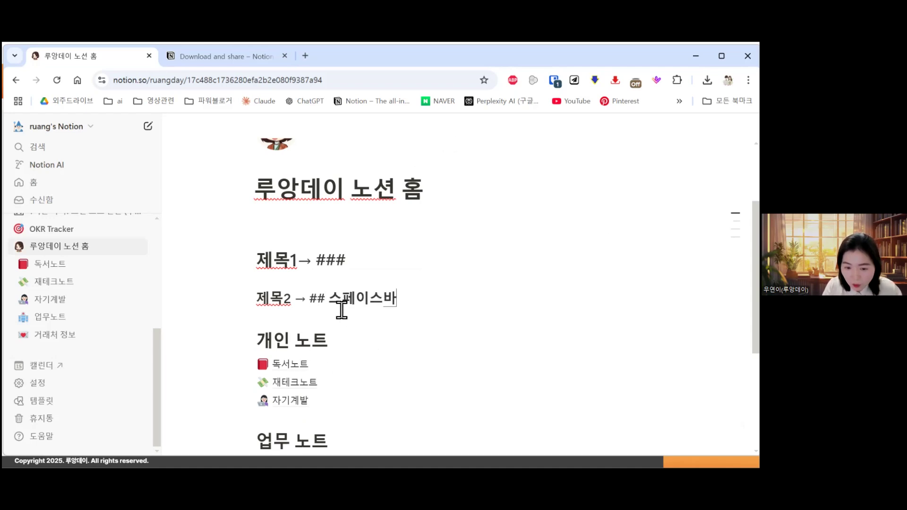
Step: Copy the word 스페이스바 from the 제목2 line to the end of the 제목1 line
drag(329, 298, 395, 296)
key(ctrl+c)
click(407, 264)
key(ctrl+v)
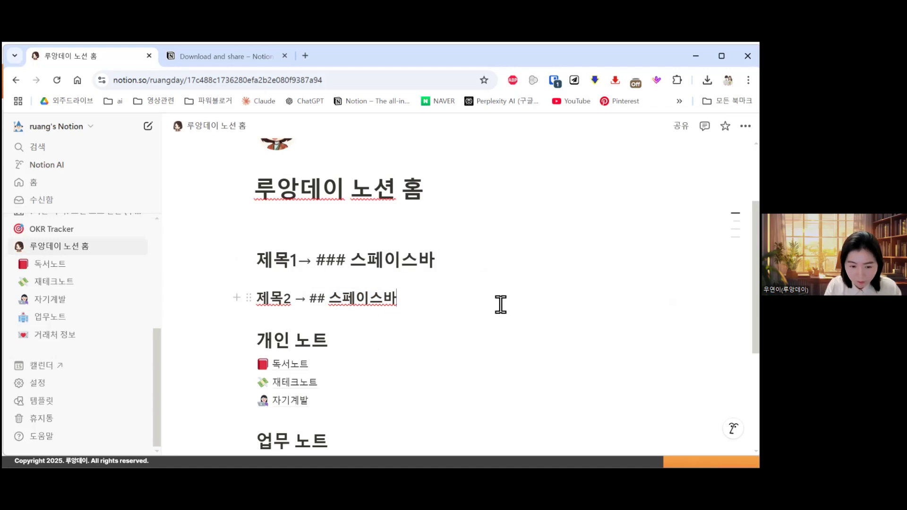
Step: Add a Heading 3 line below 제목2 reading "제목3 → ### 스페이스바", copying the word 스페이스바 from the 제목2 line
key(Return)
text(### 제목)
text(3 →)
text( ###)
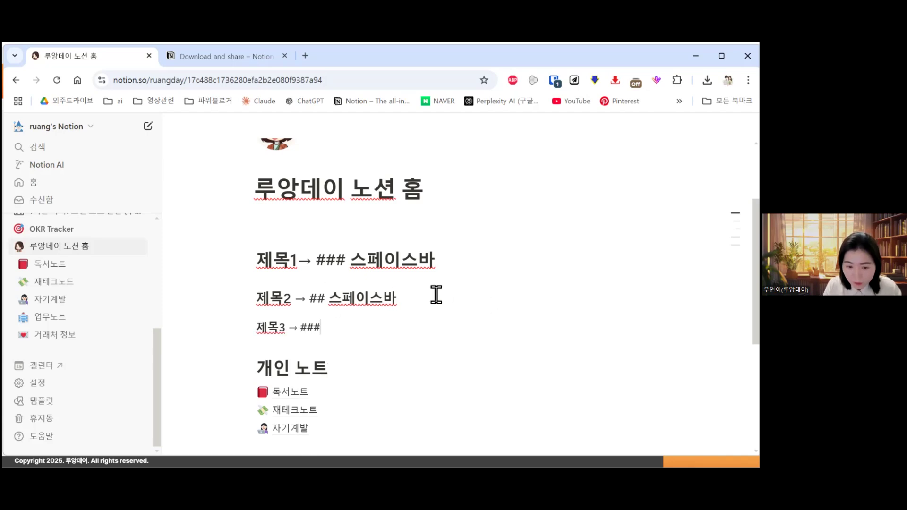
double_click(363, 298)
key(ctrl+c)
click(406, 327)
key(ctrl+v)
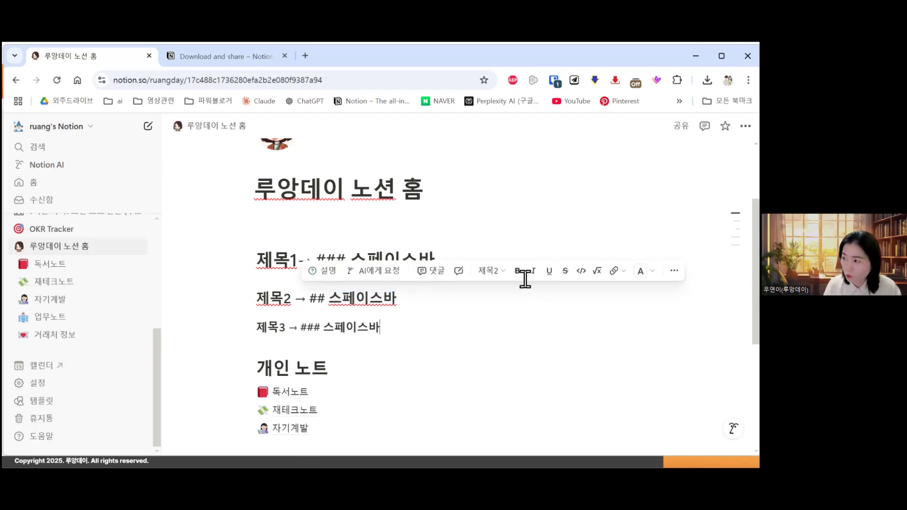
click(458, 246)
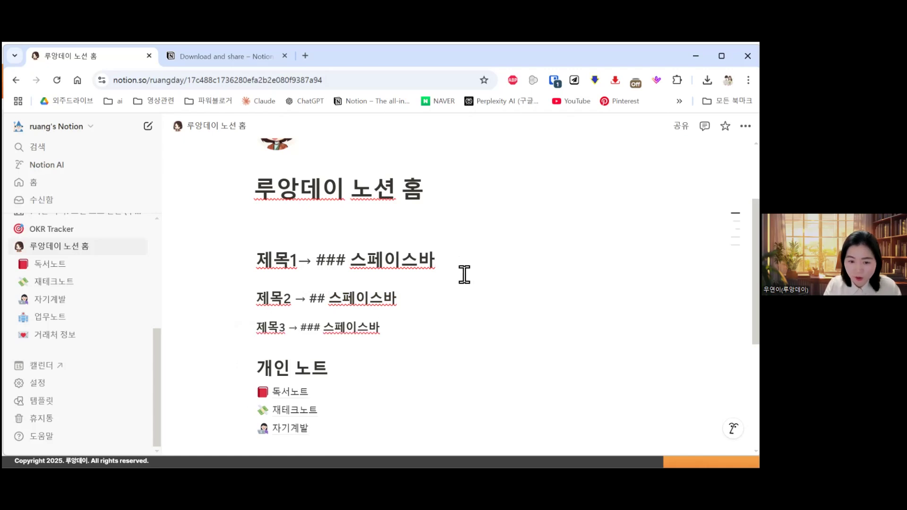
Step: Add a plain text line below the 제목3 heading reading "페이지복사 → alt + 이동"
scroll(432, 259, down, 2)
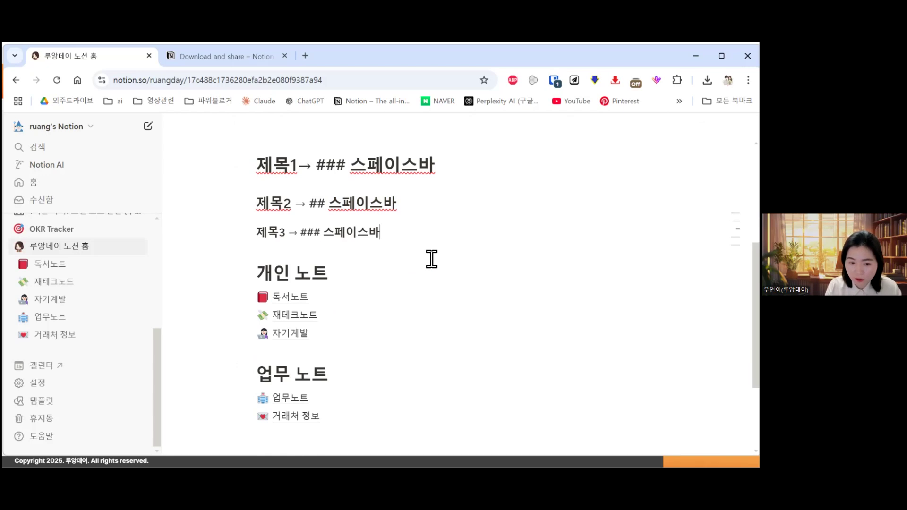
key(Return)
text(페이지복사 → alt)
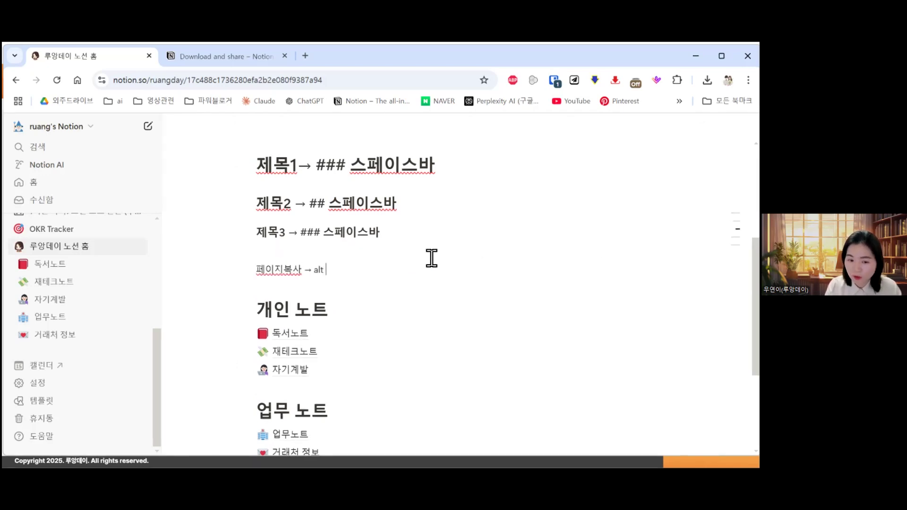
text( + 이동)
Step: Duplicate the 독서노트 page into a new line under the 페이지복사 text, and delete the copy with that empty line
key(Return)
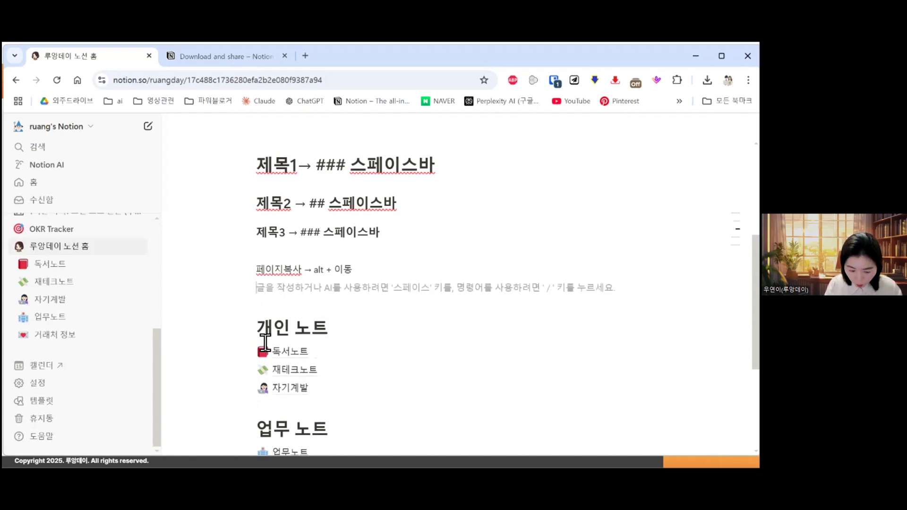
drag(290, 355, 360, 295)
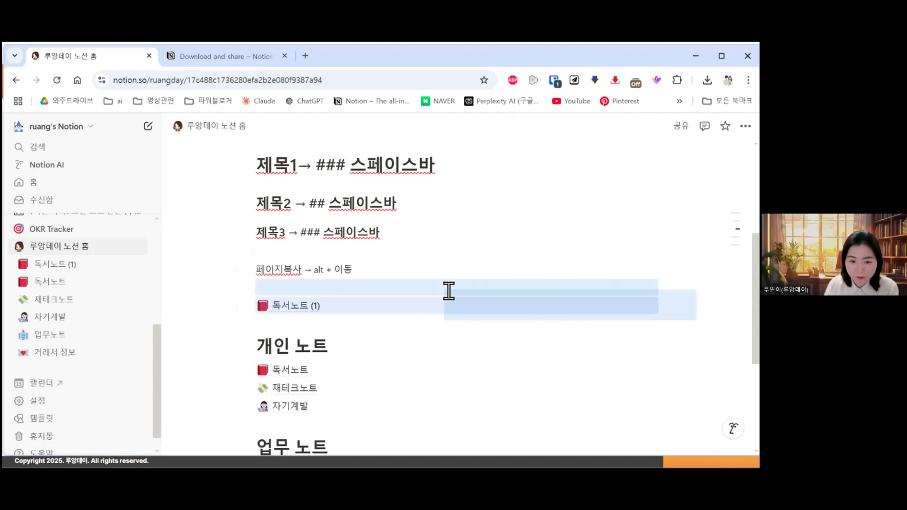
key(Delete)
Step: Add another empty line between the page title and the 제목1 heading
scroll(314, 257, up, 2)
scroll(354, 238, down, 2)
scroll(358, 236, up, 2)
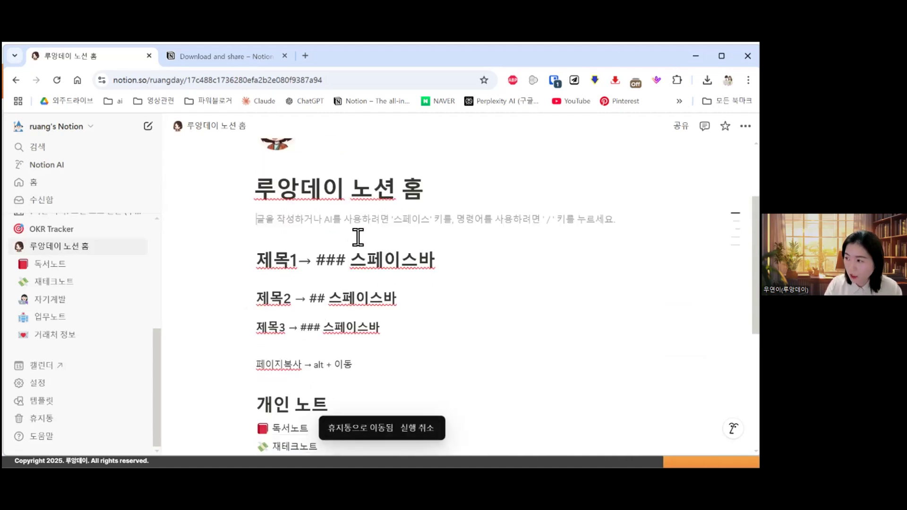
click(358, 233)
key(Return)
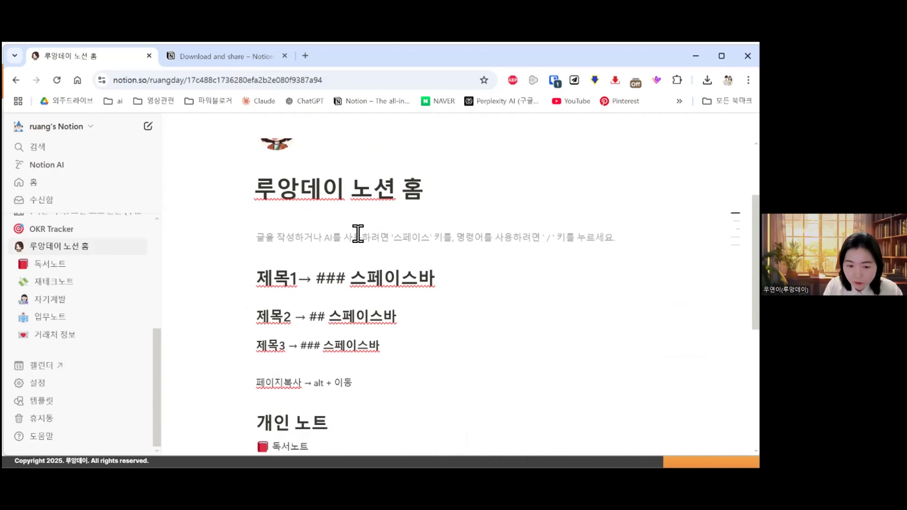
Step: Examine the available block types on the empty line under the page title, as far as 글머리 기호 목록
text(/)
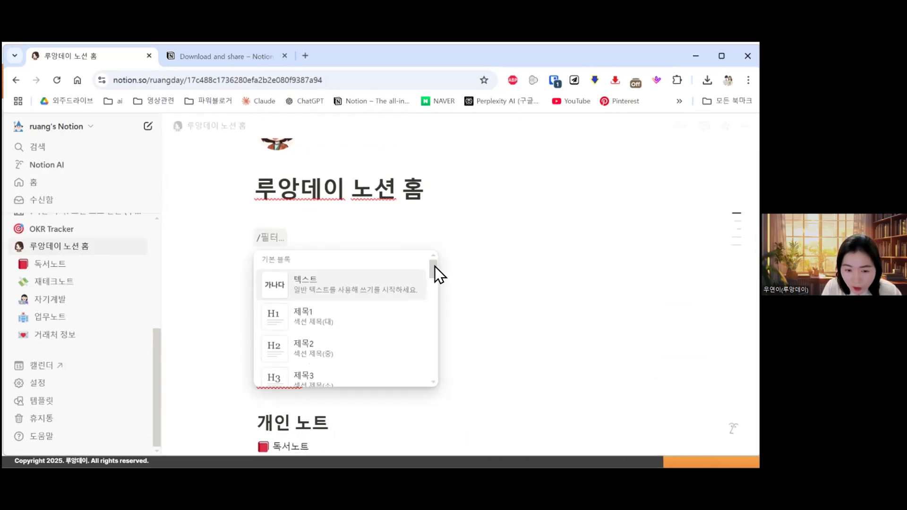
scroll(306, 297, up, 1)
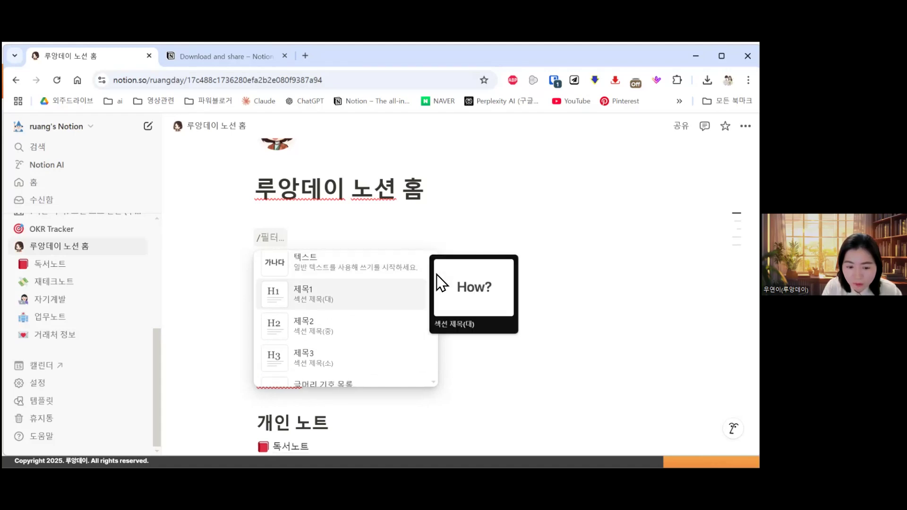
scroll(434, 281, down, 2)
scroll(434, 282, down, 4)
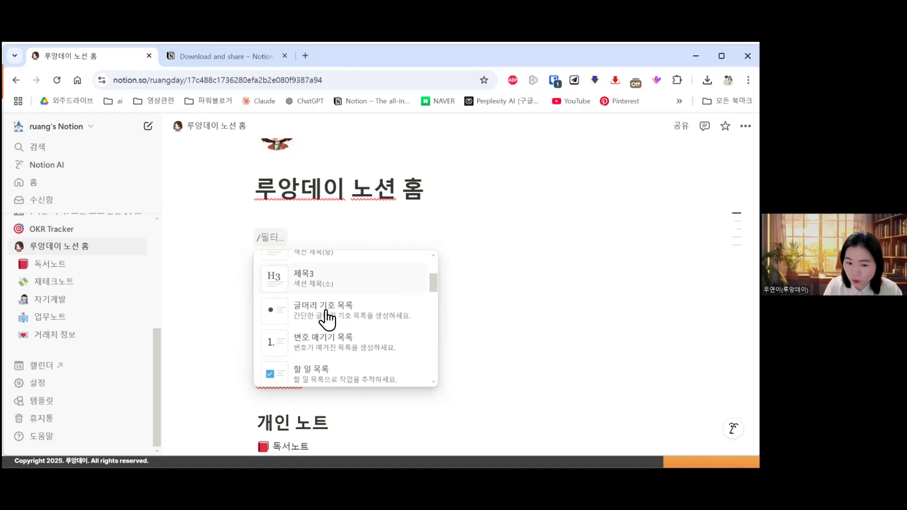
mouse_move(330, 316)
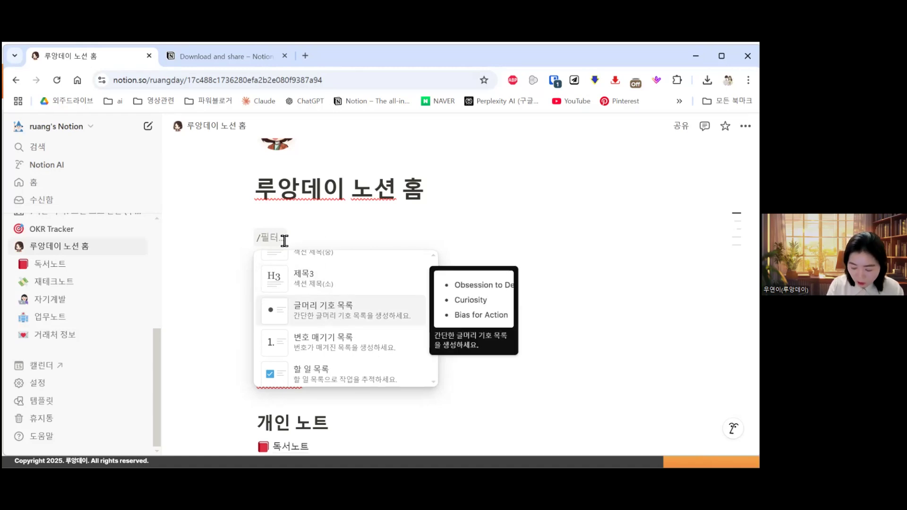
key(BackSpace)
key(BackSpace)
key(BackSpace)
Step: Create a bulleted item under the page title reading "-데시 누르고 스페이스바", followed by an empty plain text line
text(-이)
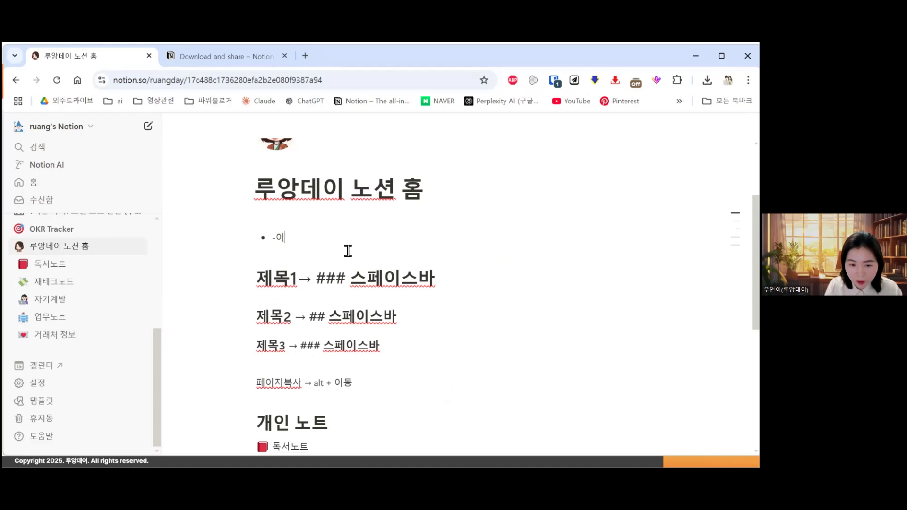
text(기호)
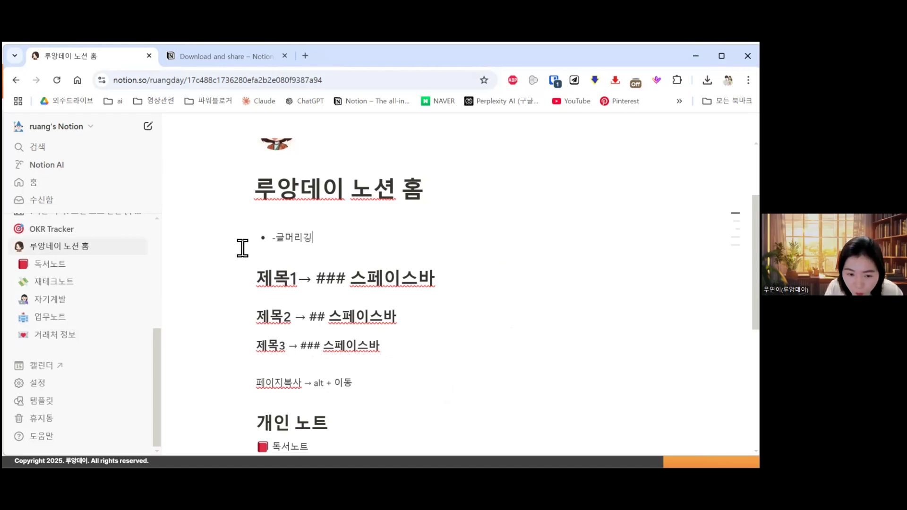
click(387, 239)
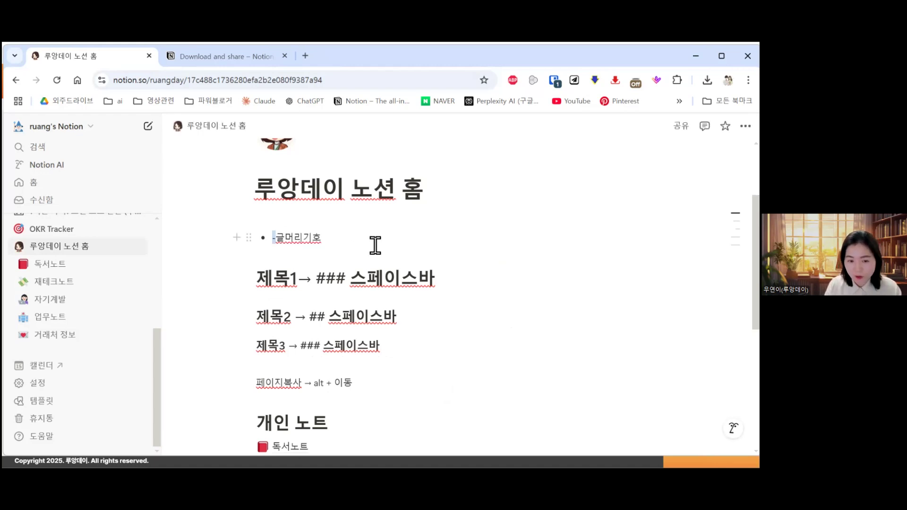
click(290, 240)
drag(277, 241, 361, 245)
text(드ㅔㅅ)
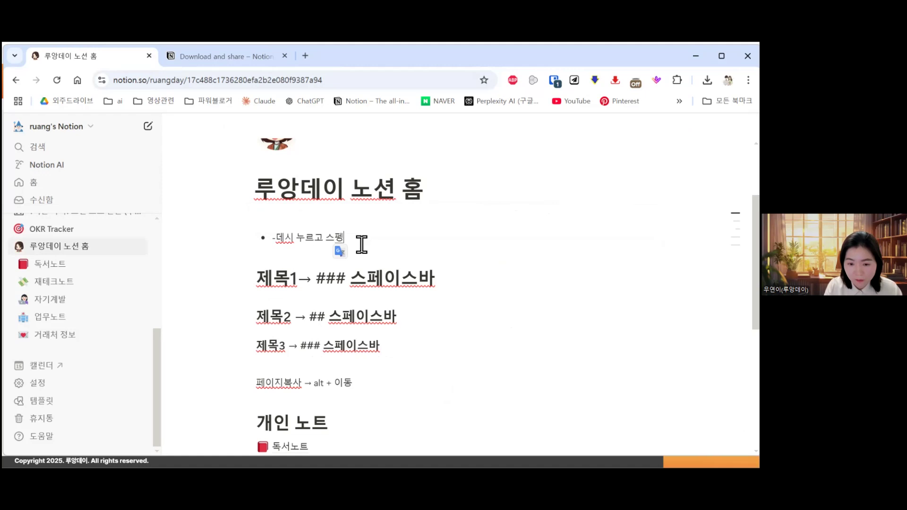
text(ㅣ 누르고 스페이스바)
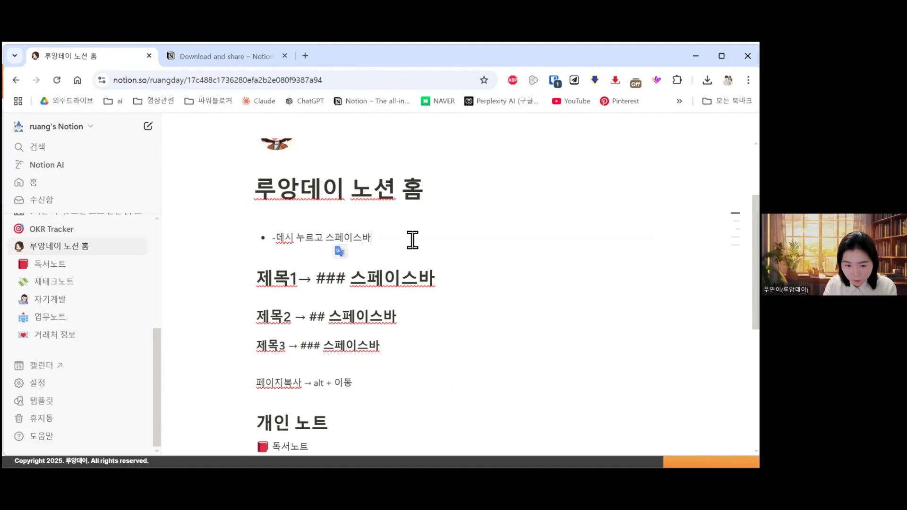
key(Return)
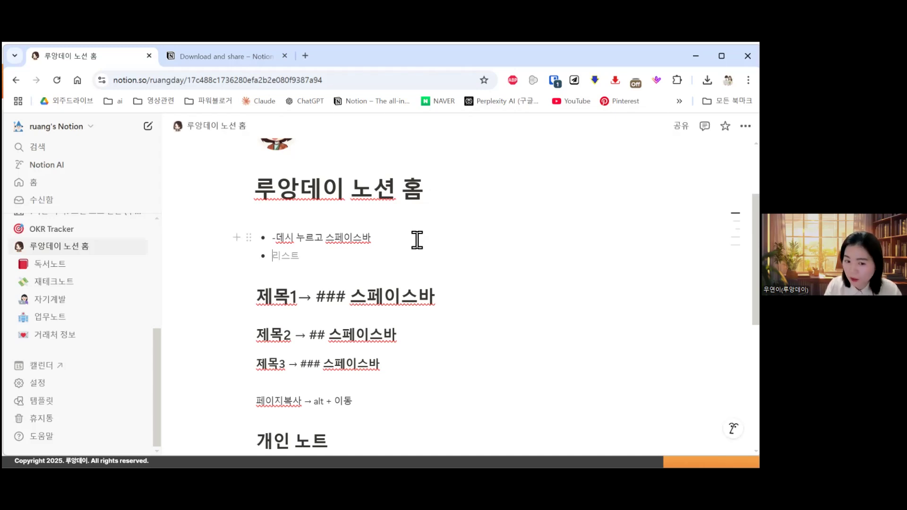
key(BackSpace)
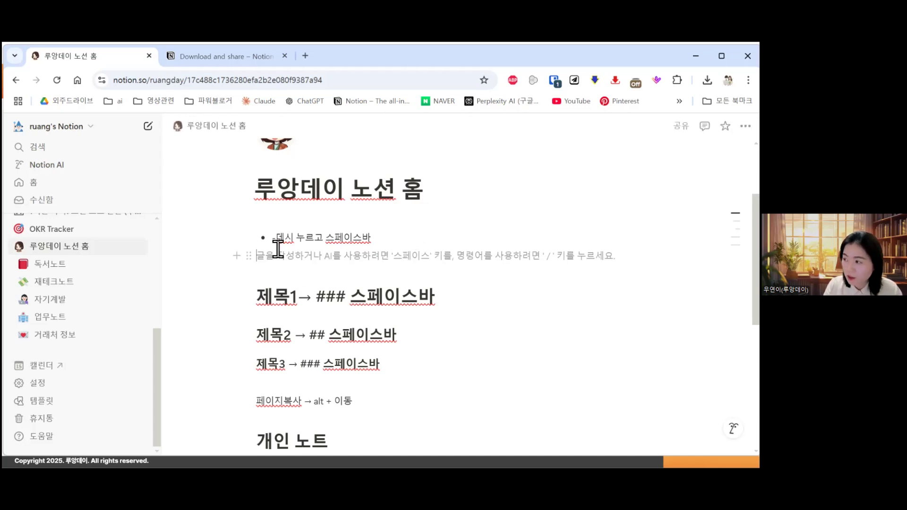
Step: Give the 제목1 heading line an orange background
scroll(251, 217, down, 2)
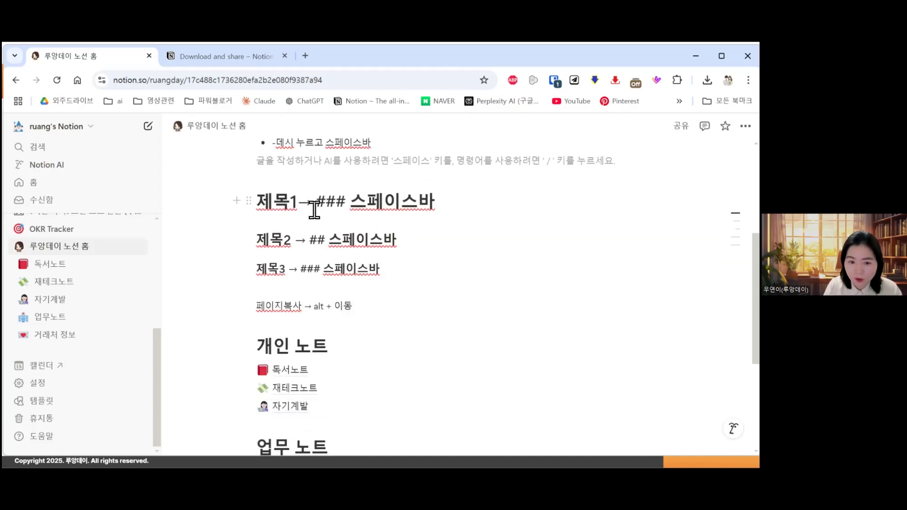
scroll(458, 221, up, 1)
scroll(457, 221, up, 2)
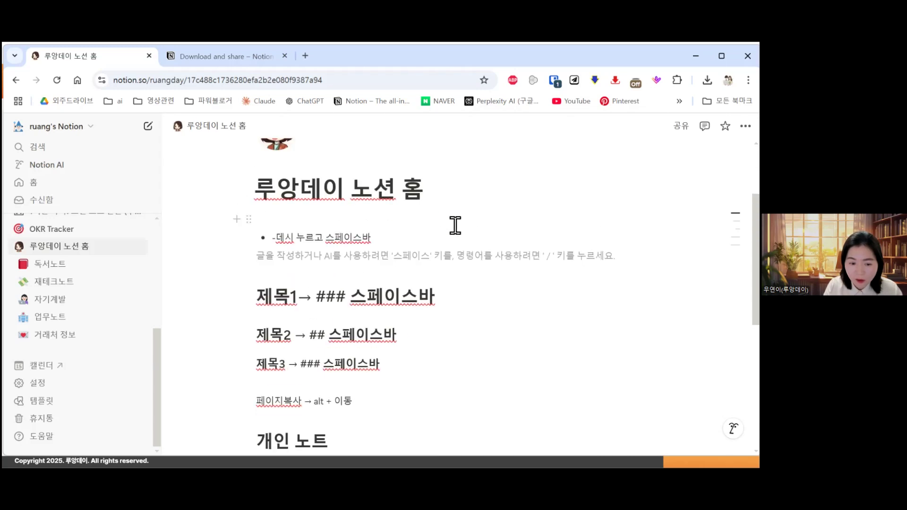
click(248, 298)
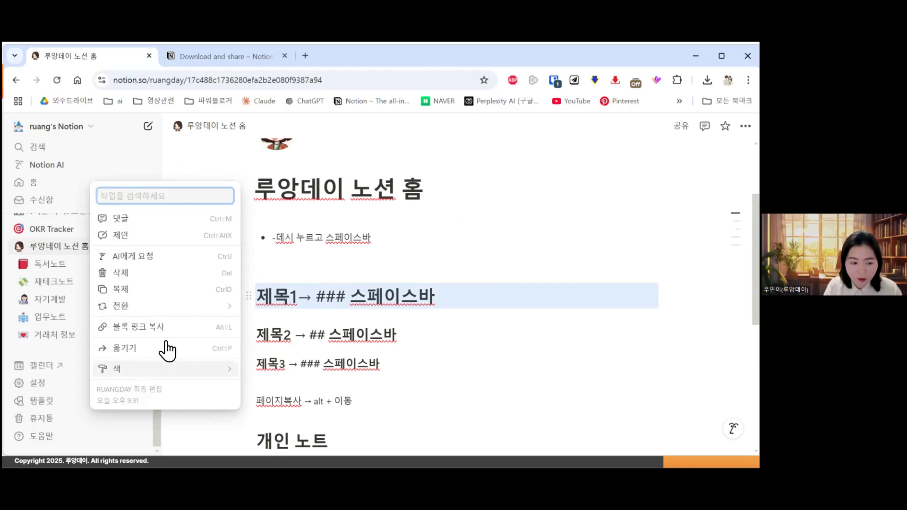
mouse_move(192, 381)
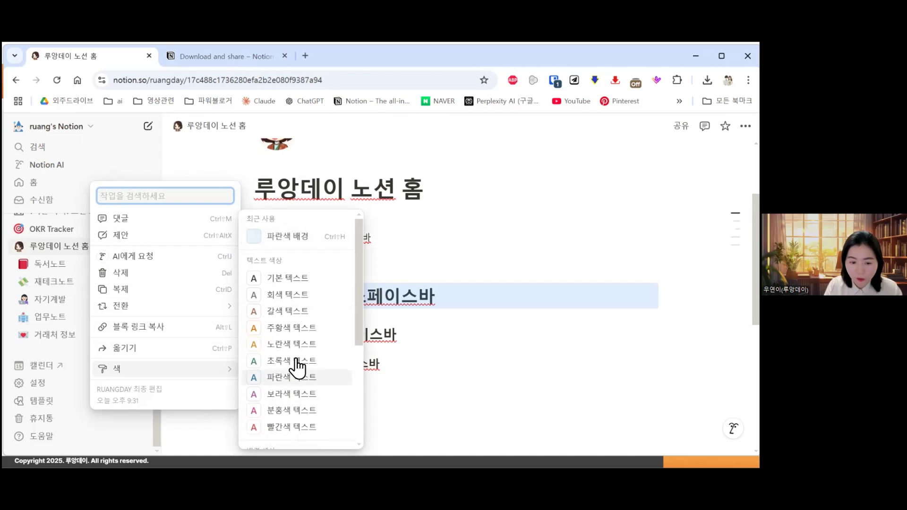
scroll(297, 369, down, 3)
key(Return)
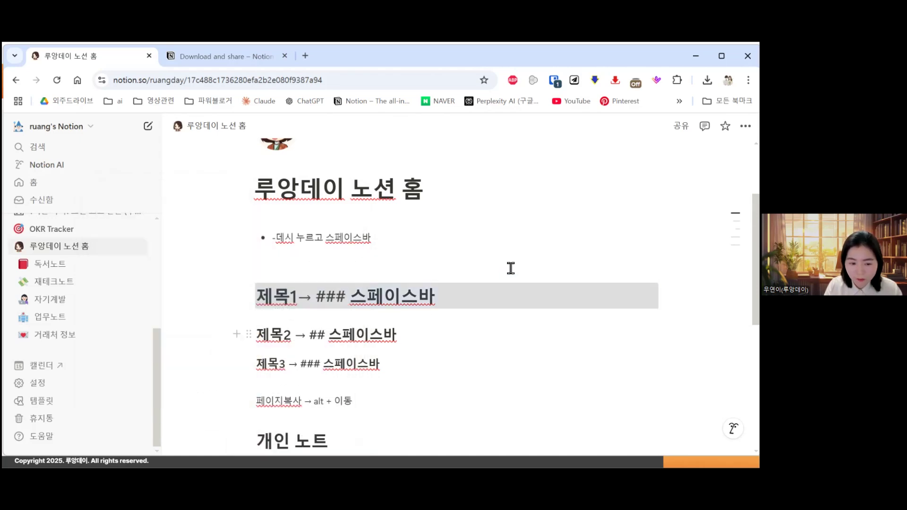
click(505, 260)
Step: Give the 제목2 heading line a blue background (파란색 배경)
click(249, 334)
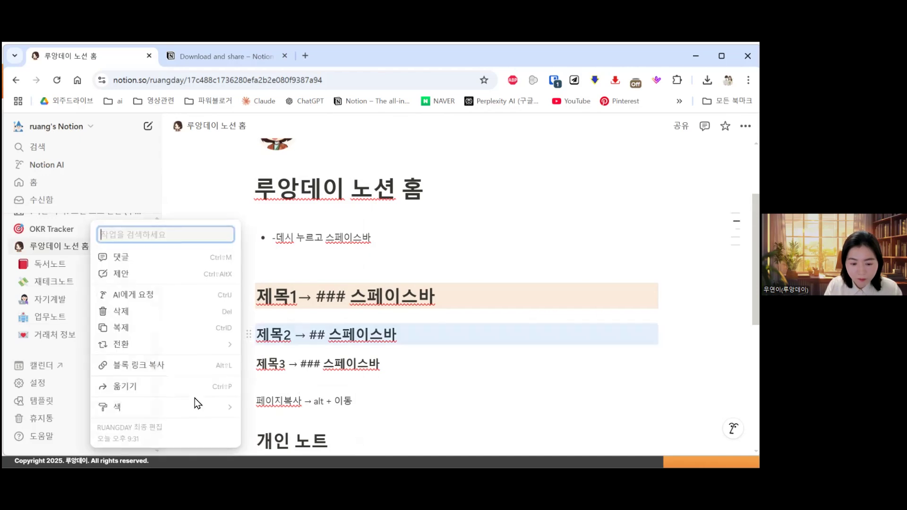
mouse_move(194, 409)
scroll(301, 405, down, 3)
scroll(302, 402, down, 2)
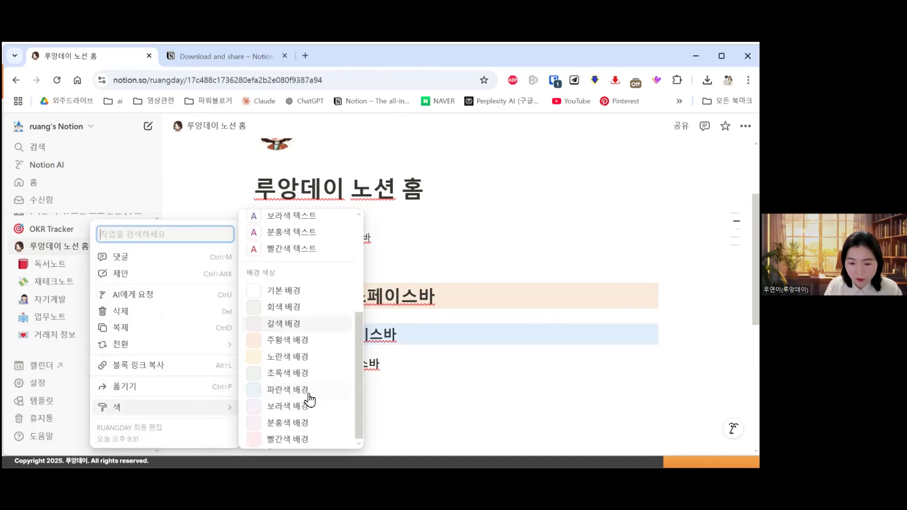
click(306, 389)
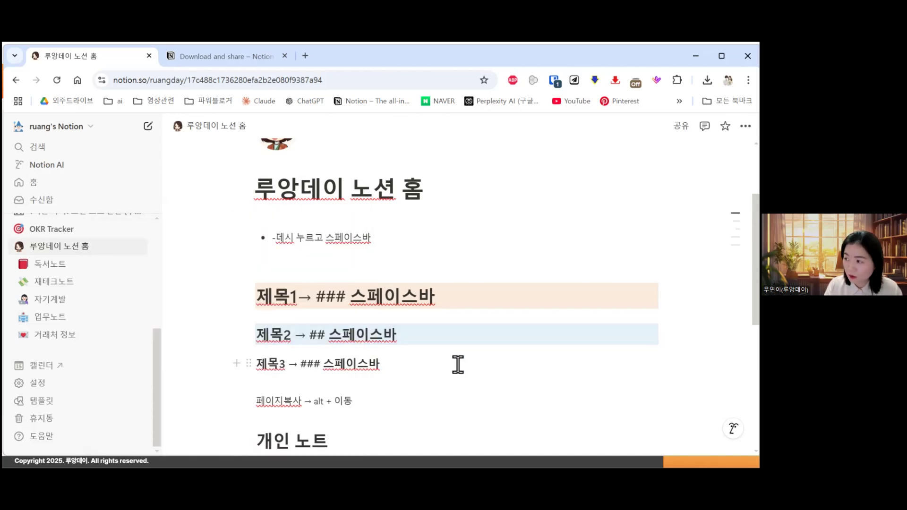
Step: Give the 제목3 heading line a pink background
click(250, 365)
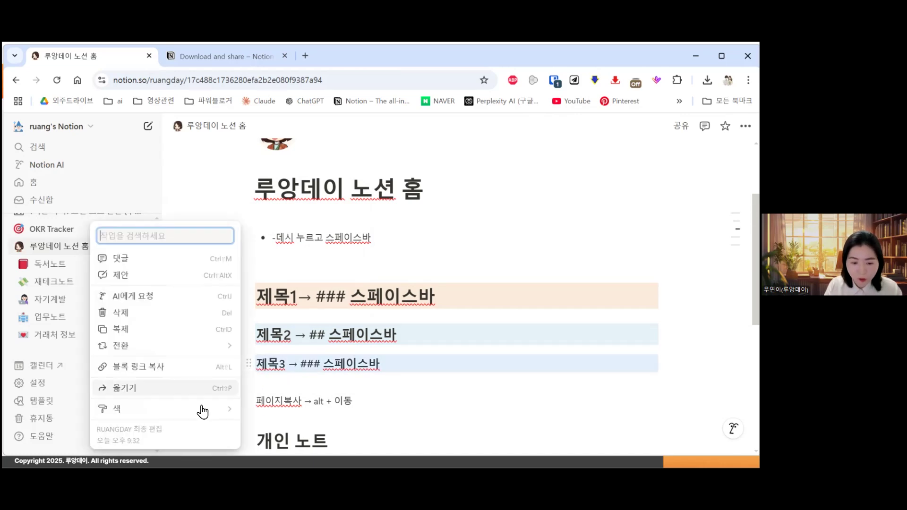
mouse_move(202, 409)
scroll(296, 397, down, 2)
scroll(355, 400, down, 3)
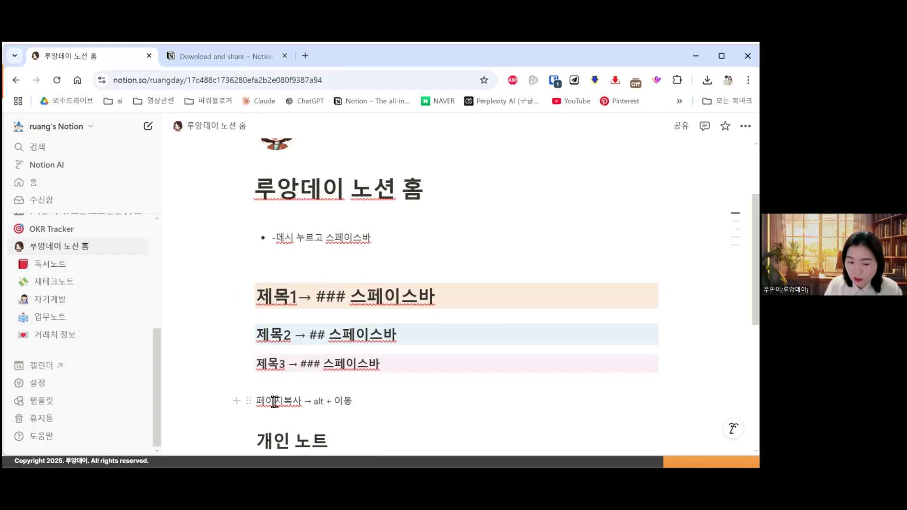
Step: Format the whole 페이지복사 line as red, bold, italic and underlined text
drag(353, 401, 257, 408)
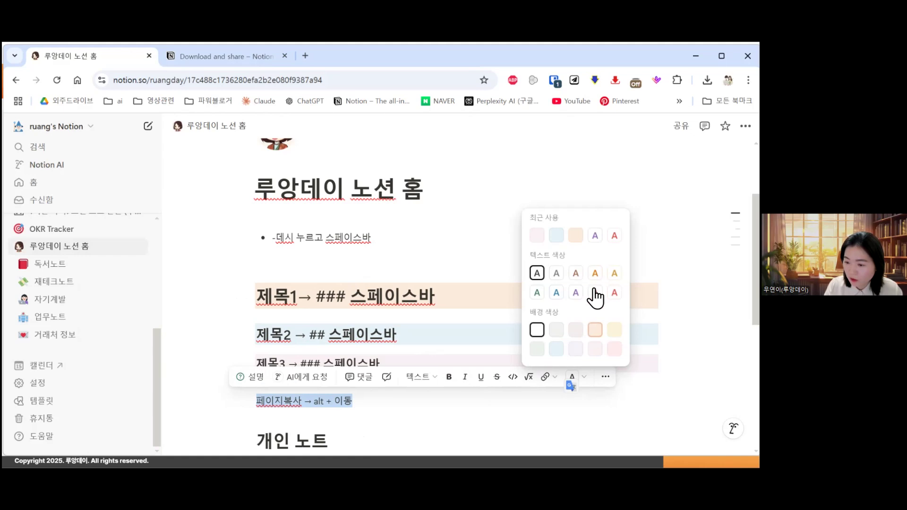
click(614, 292)
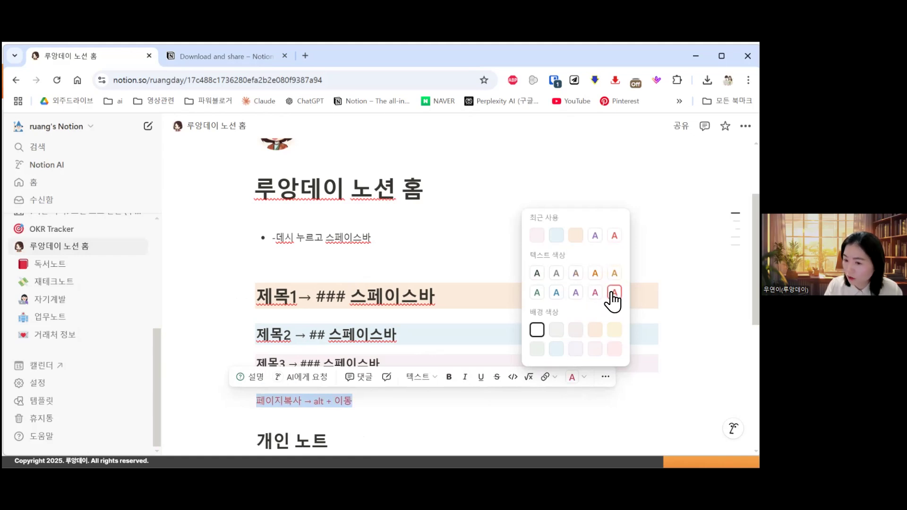
click(450, 381)
click(450, 380)
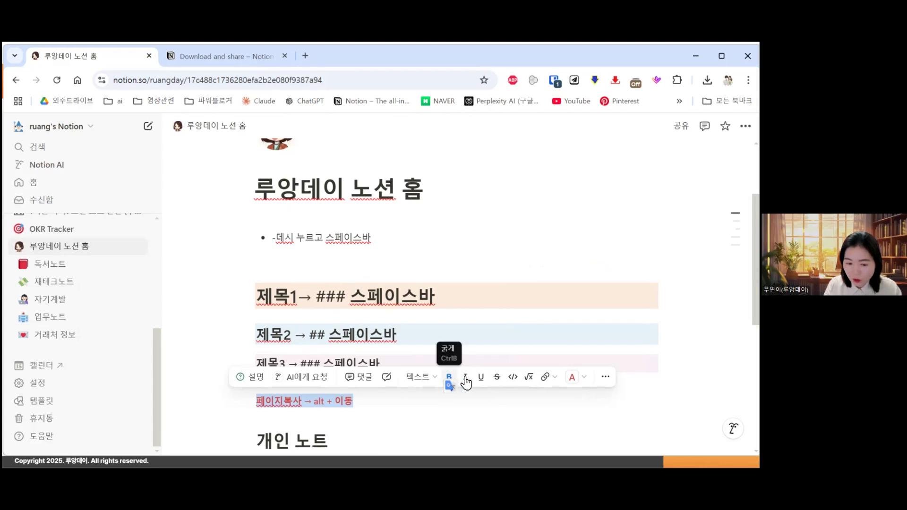
click(466, 378)
click(482, 378)
click(497, 380)
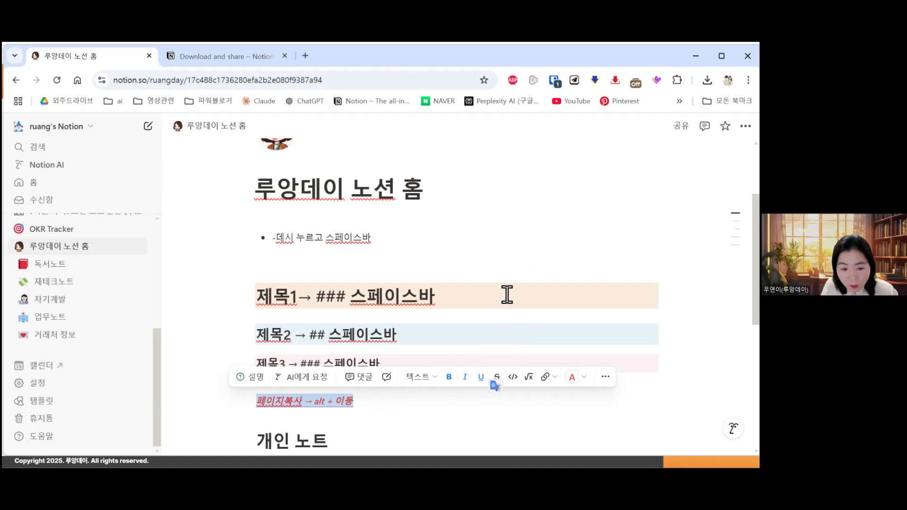
click(413, 269)
Step: Shorten the hash marks in the 제목3 heading so that it reads "제목3 → # 스페이스바"
click(322, 370)
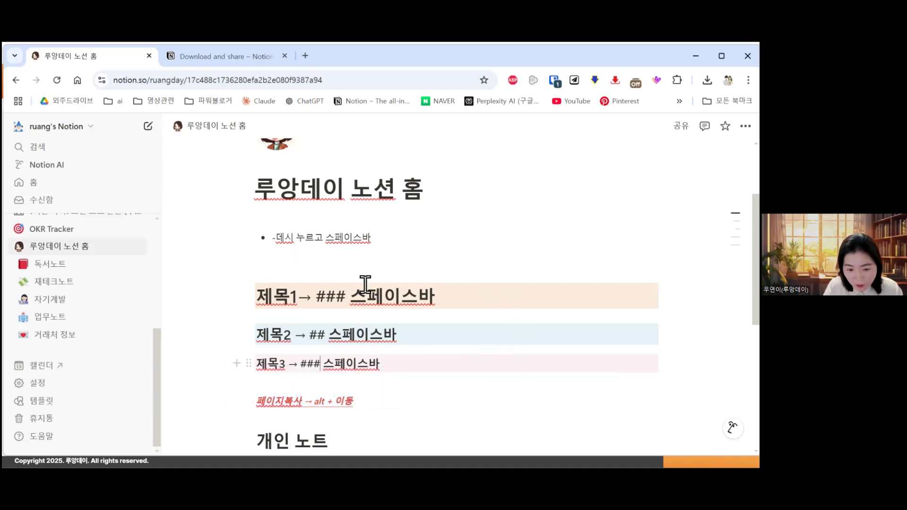
click(350, 299)
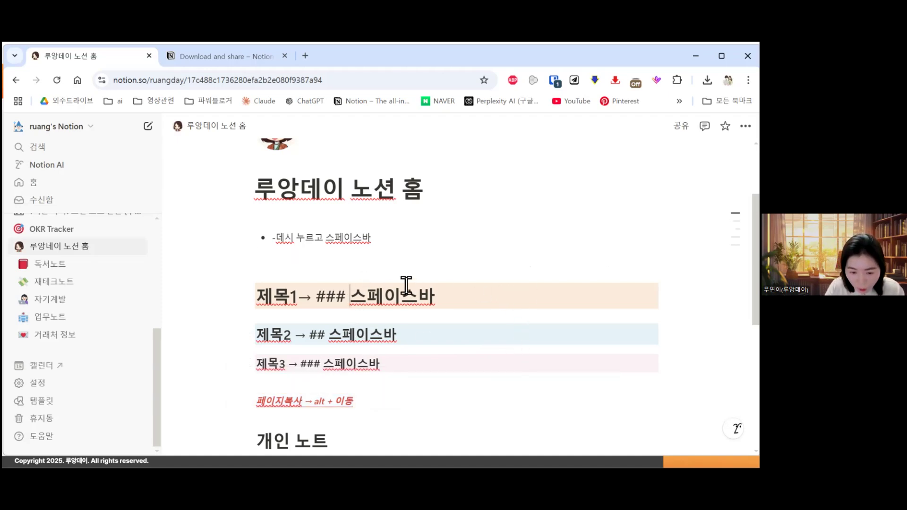
key(Down)
key(Down)
key(BackSpace)
key(BackSpace)
key(BackSpace)
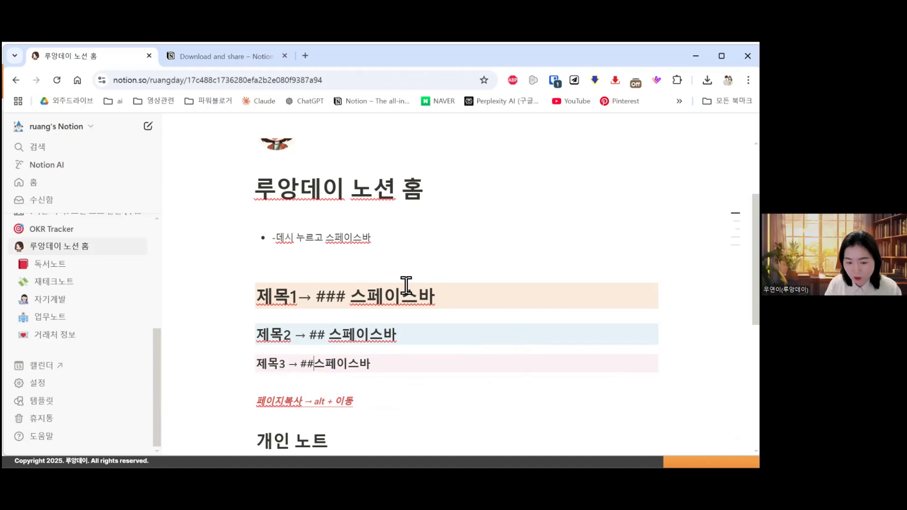
key(Down)
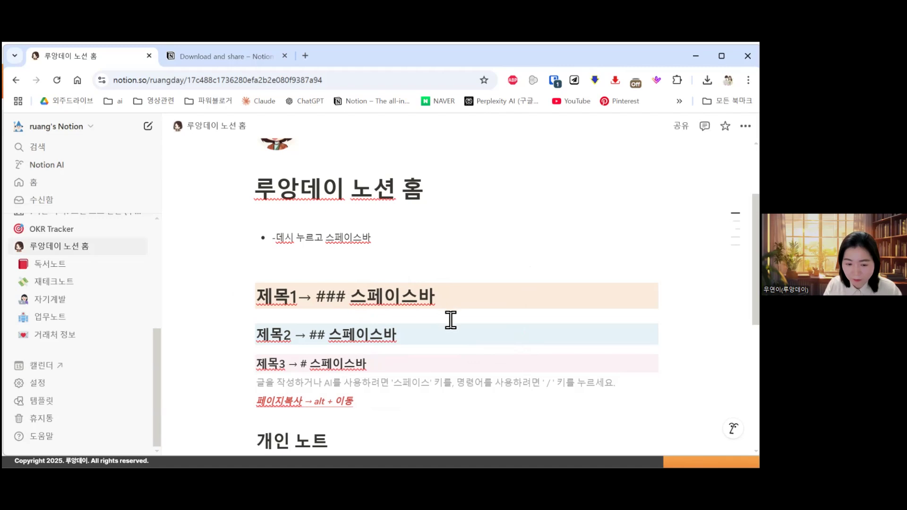
click(381, 258)
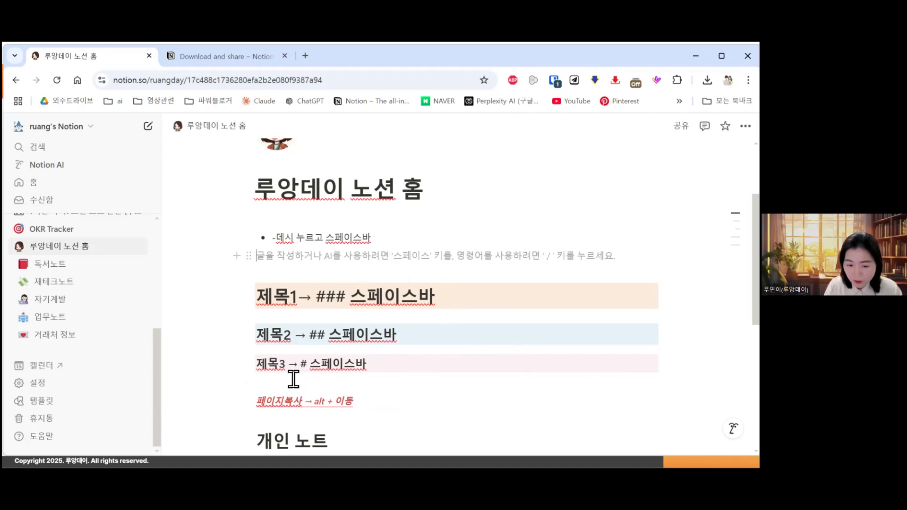
Step: Color only the word 스페이스바 in the 제목3 heading with red text
drag(332, 364, 367, 365)
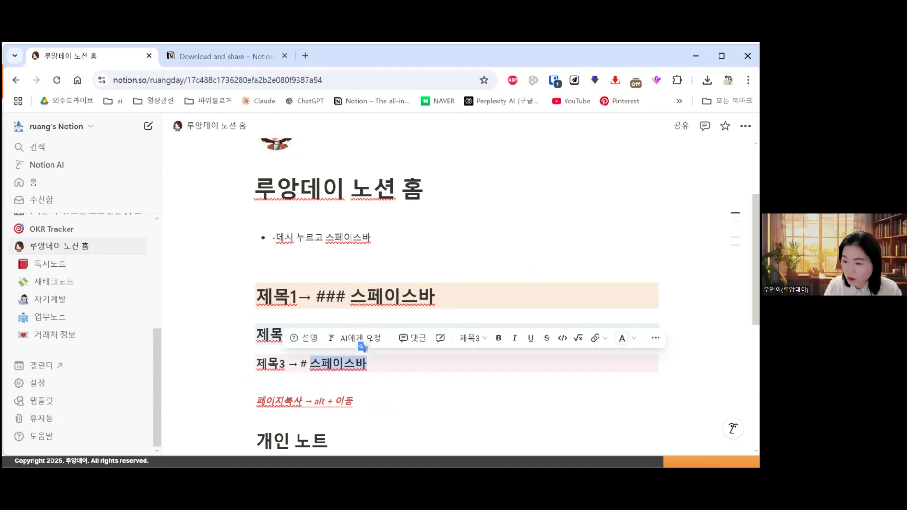
click(622, 337)
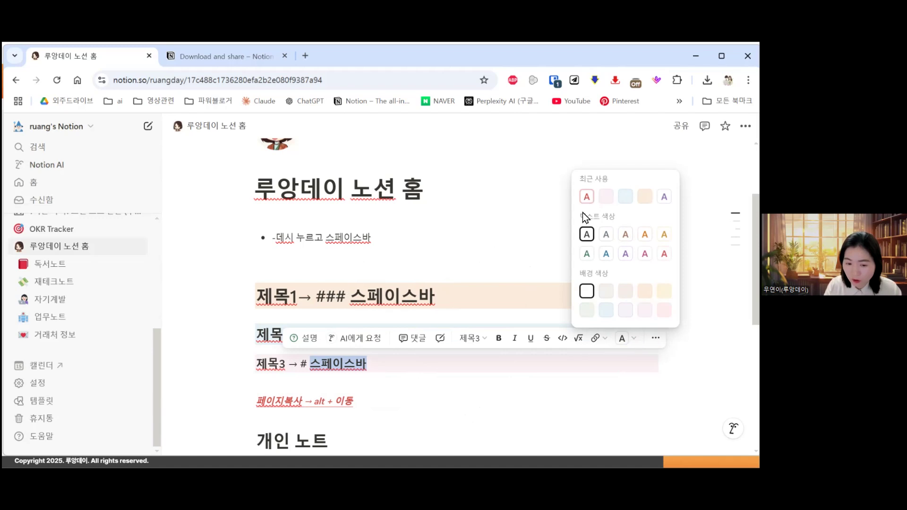
click(663, 254)
click(444, 389)
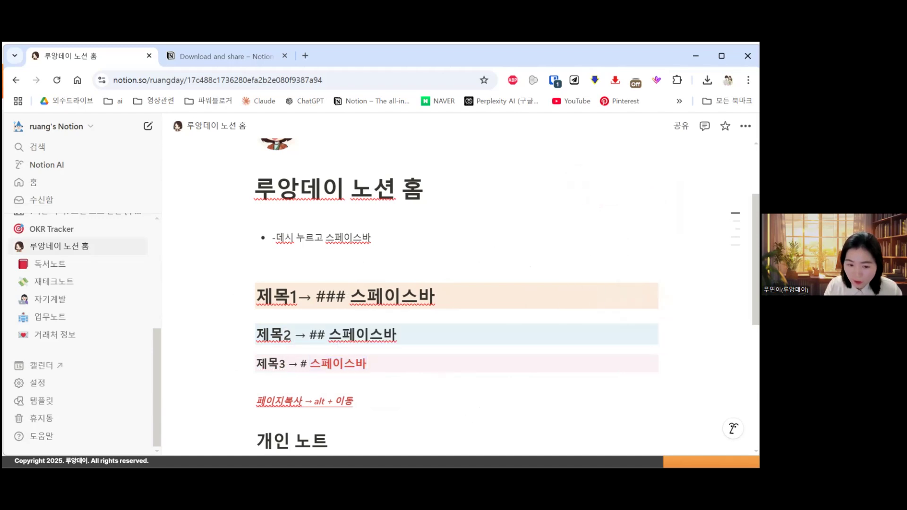
Step: Color the whole 제목1 heading text purple, keeping its orange background
drag(439, 299, 236, 297)
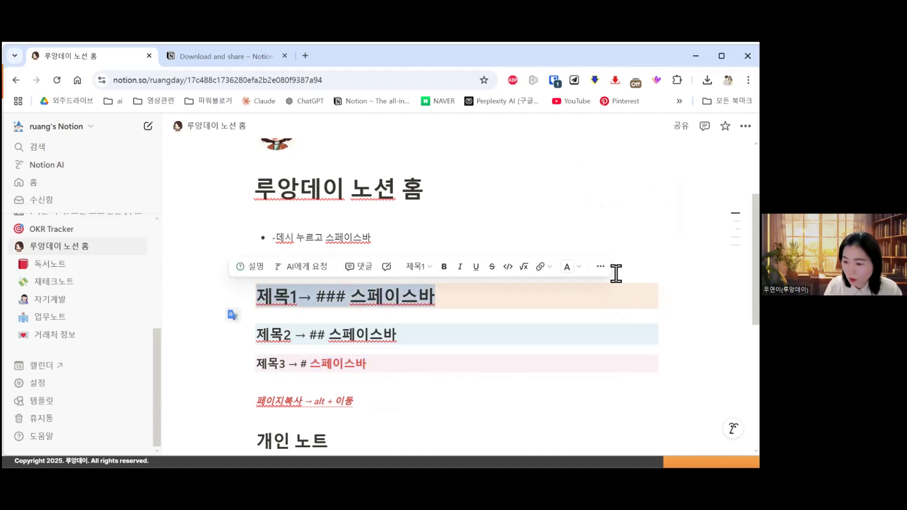
click(578, 267)
click(608, 304)
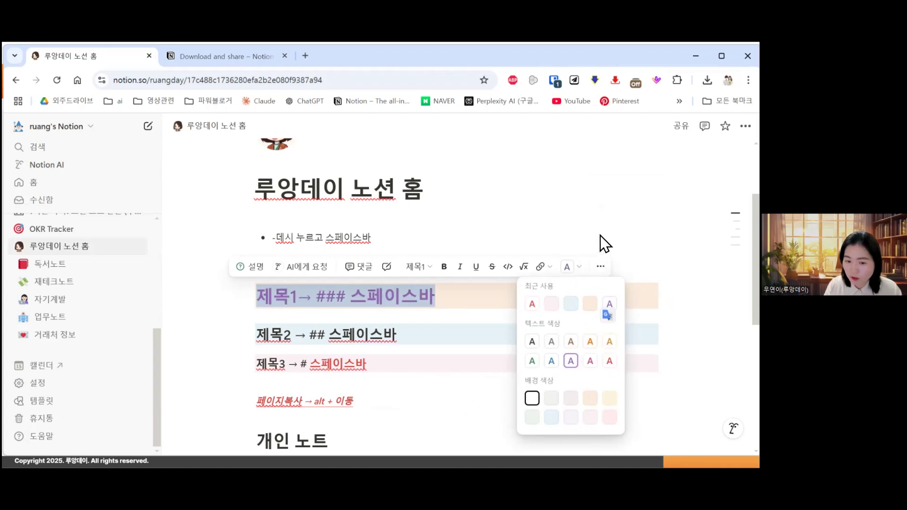
click(603, 226)
click(603, 219)
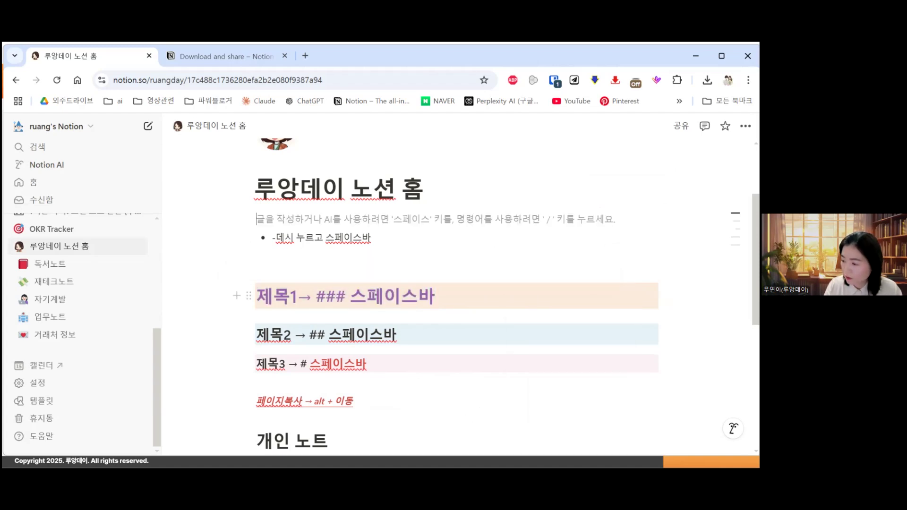
Step: Insert a toggle list block labeled 토글 in the empty line under the "-데시 누르고 스페이스바" bullet
scroll(455, 292, down, 2)
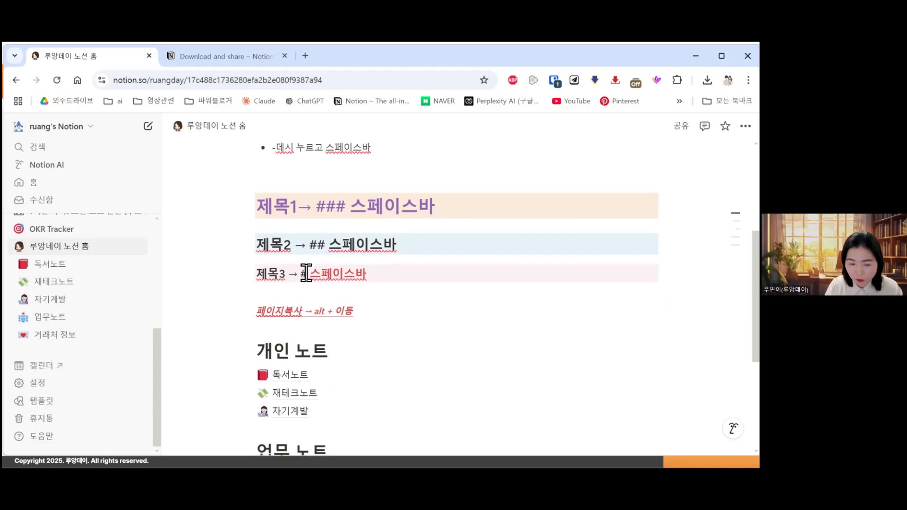
scroll(307, 274, up, 2)
click(316, 266)
click(317, 264)
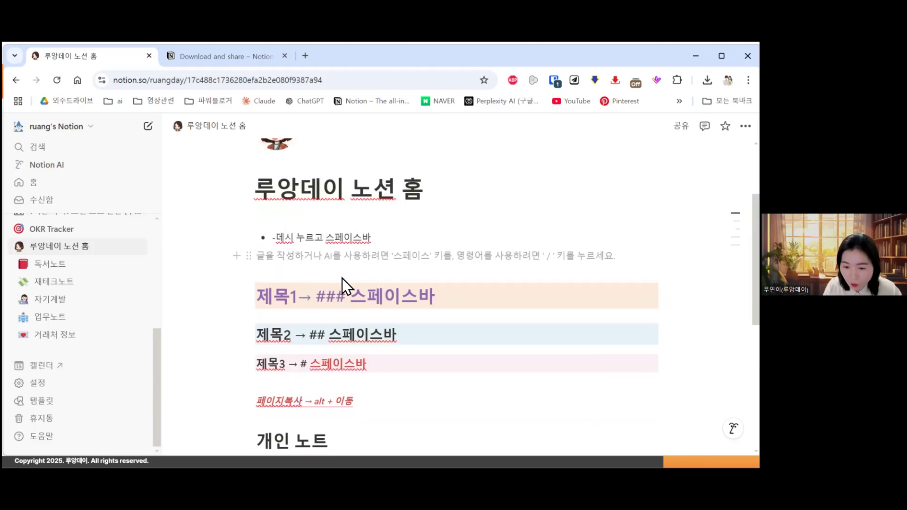
text(/)
drag(433, 287, 432, 291)
scroll(276, 297, up, 1)
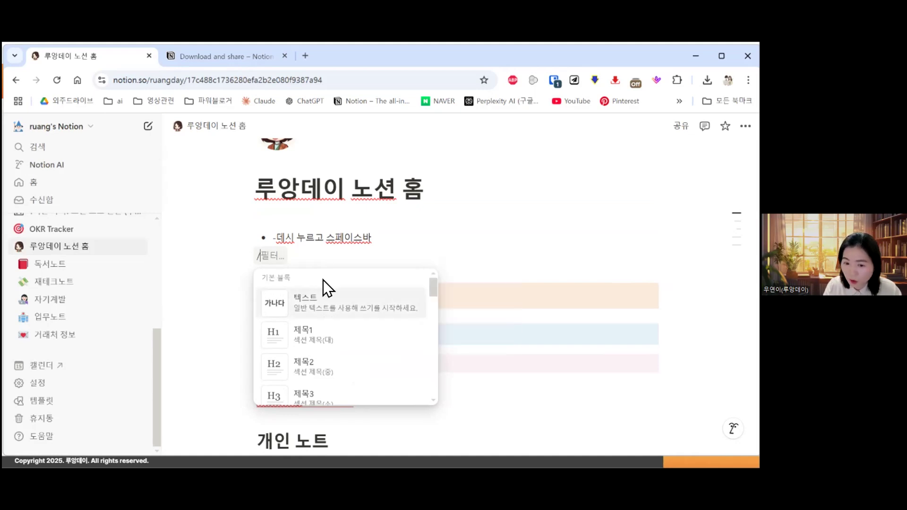
drag(434, 293, 430, 310)
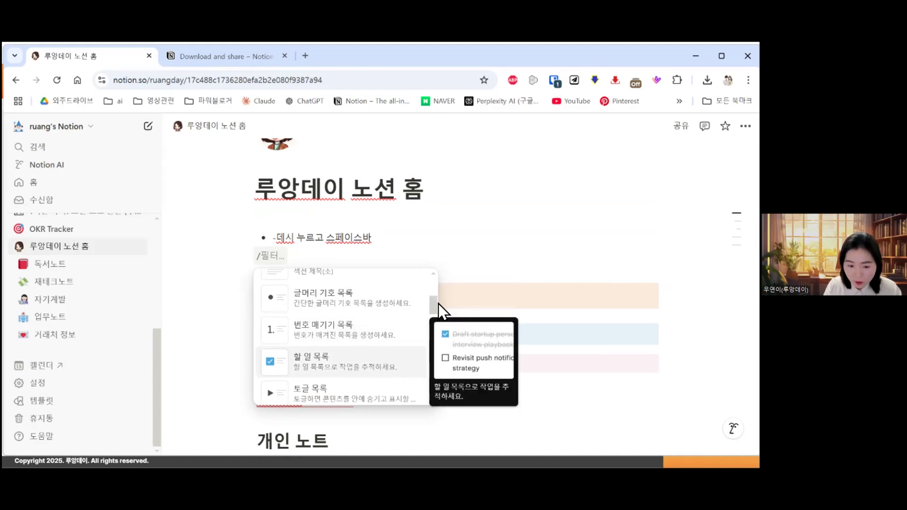
scroll(432, 315, down, 1)
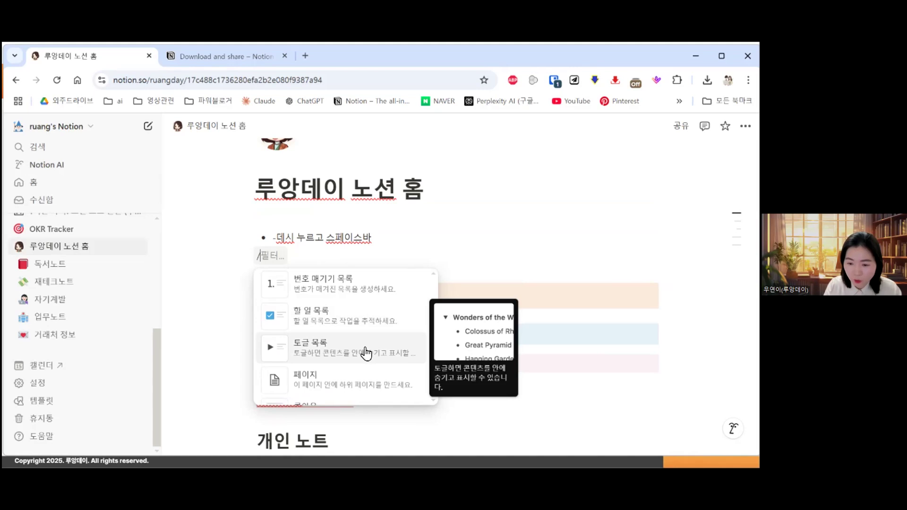
key(Return)
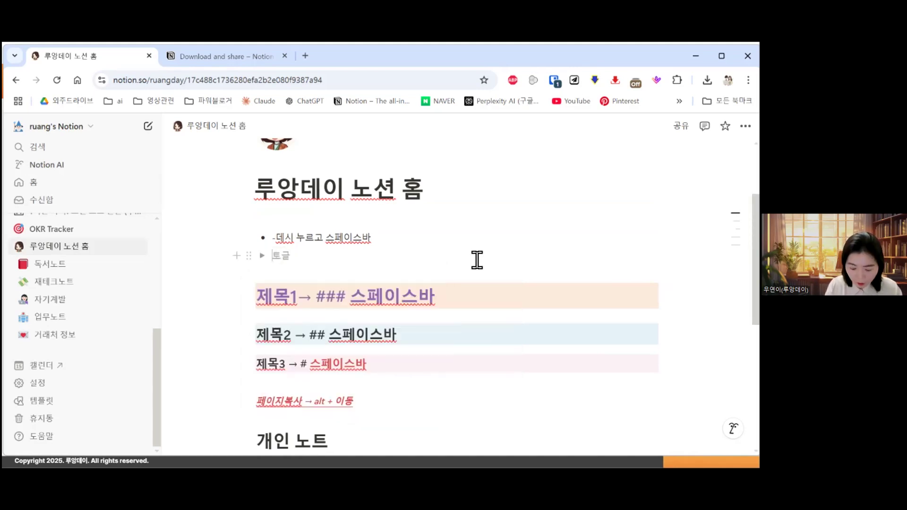
text(톡)
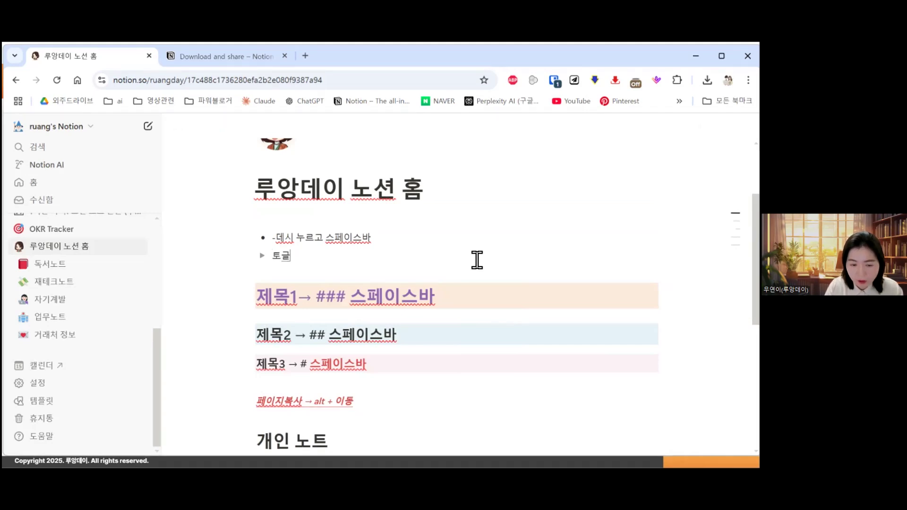
key(Return)
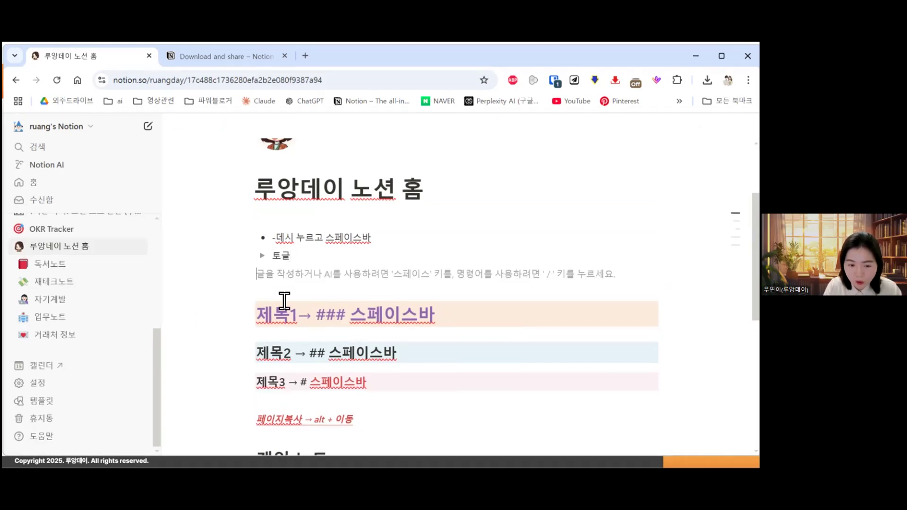
Step: Expand and collapse the 토글 item to examine how its hidden content area behaves
click(263, 255)
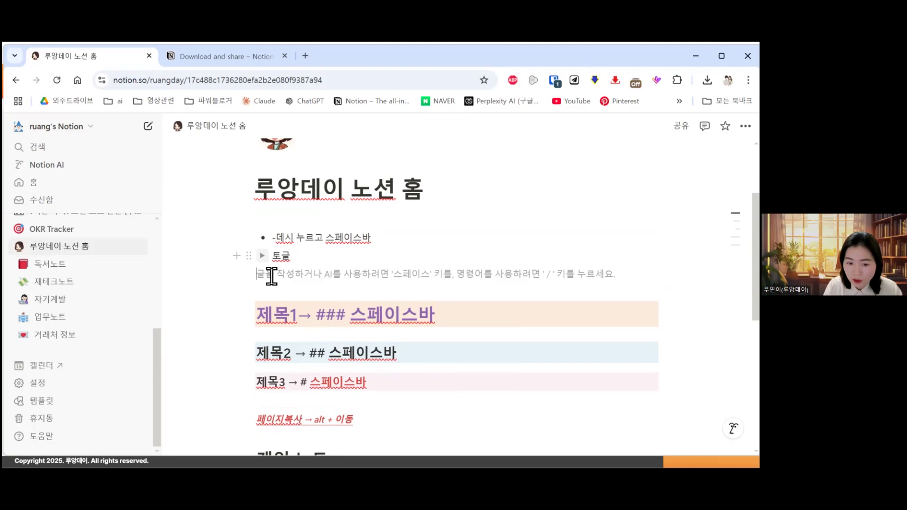
click(291, 275)
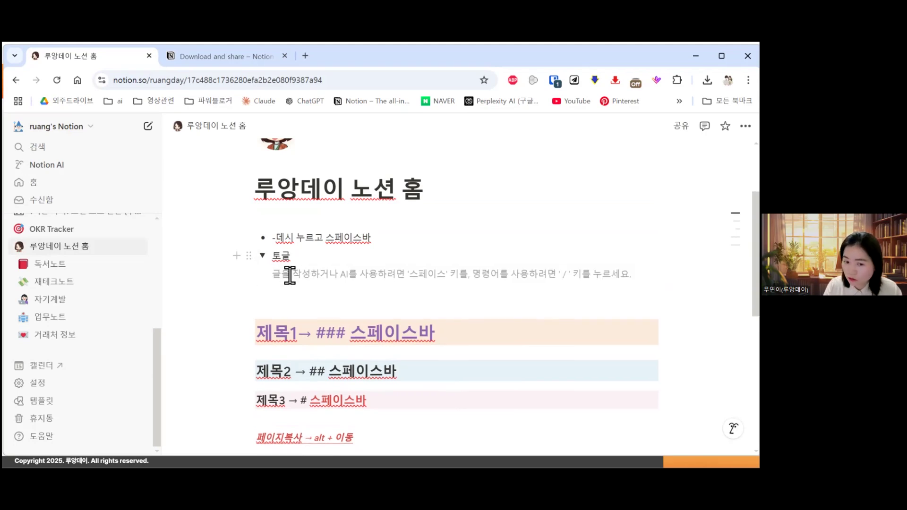
click(262, 255)
click(262, 255)
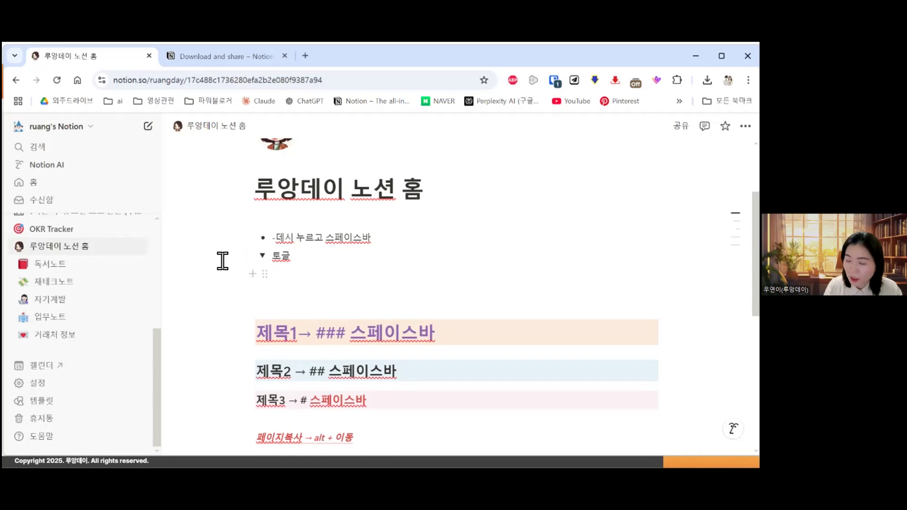
click(262, 256)
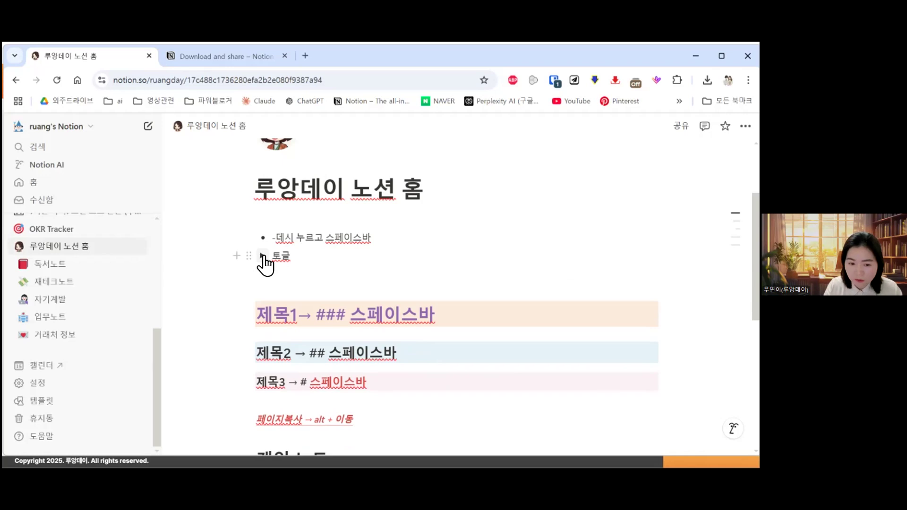
Step: Place the black-and-white illustration of a seated group inside the 토글 item and test folding it away and showing it again
click(262, 255)
click(372, 272)
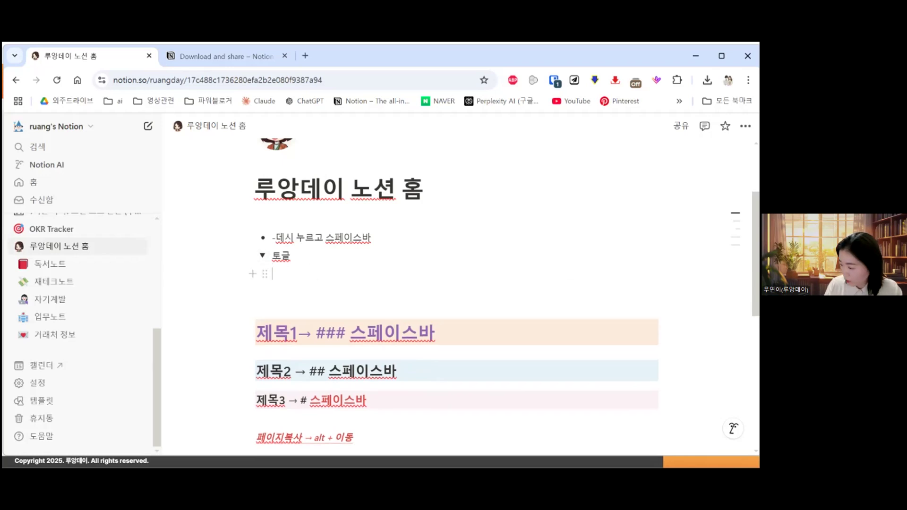
drag(344, 267, 367, 277)
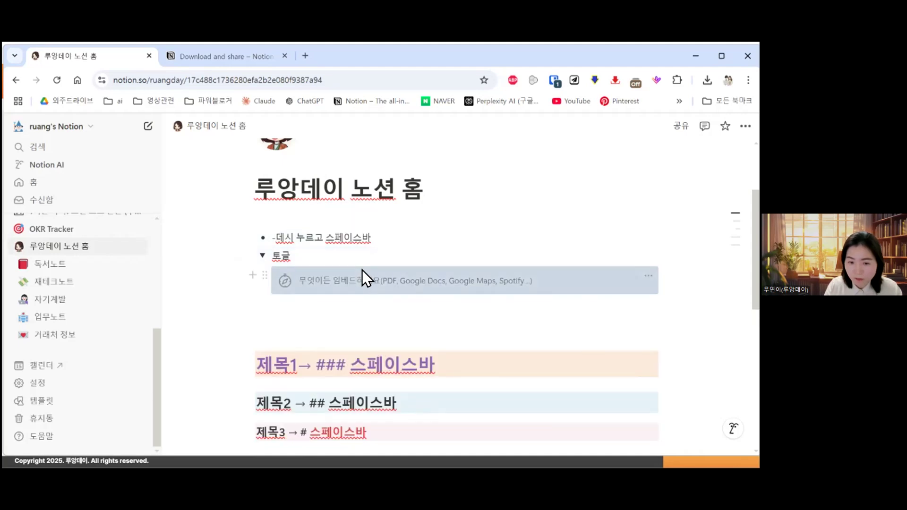
scroll(363, 269, down, 3)
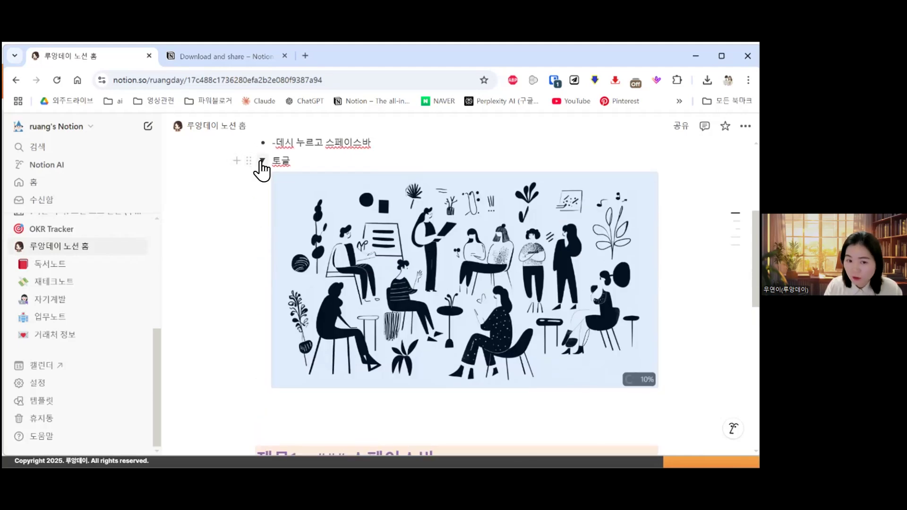
click(262, 160)
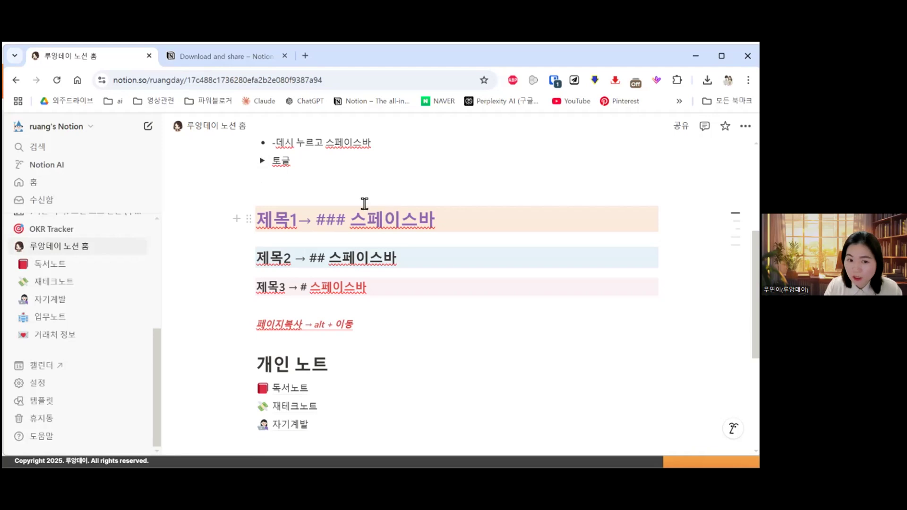
click(262, 160)
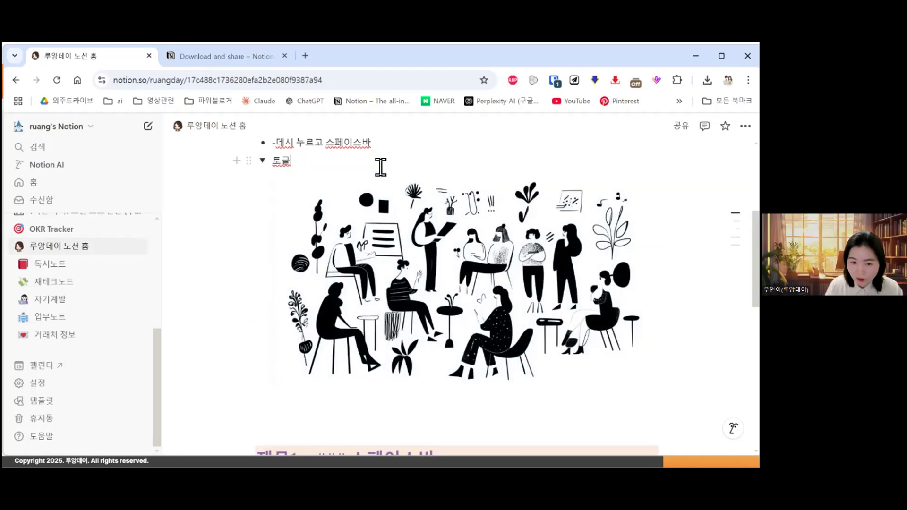
Step: Add three empty lines above the illustration inside the 토글 item
click(380, 167)
key(Return)
key(Return)
key(Return)
drag(699, 157, 486, 347)
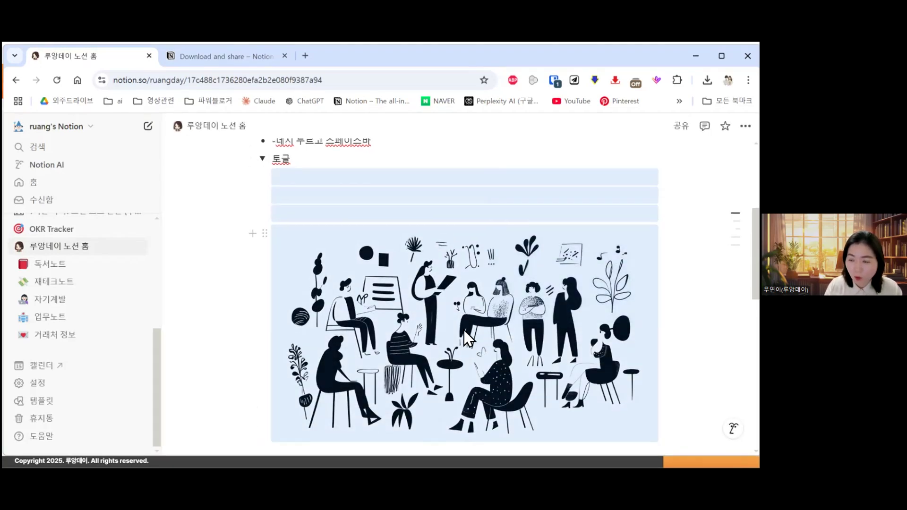
scroll(415, 387, down, 2)
scroll(415, 387, up, 2)
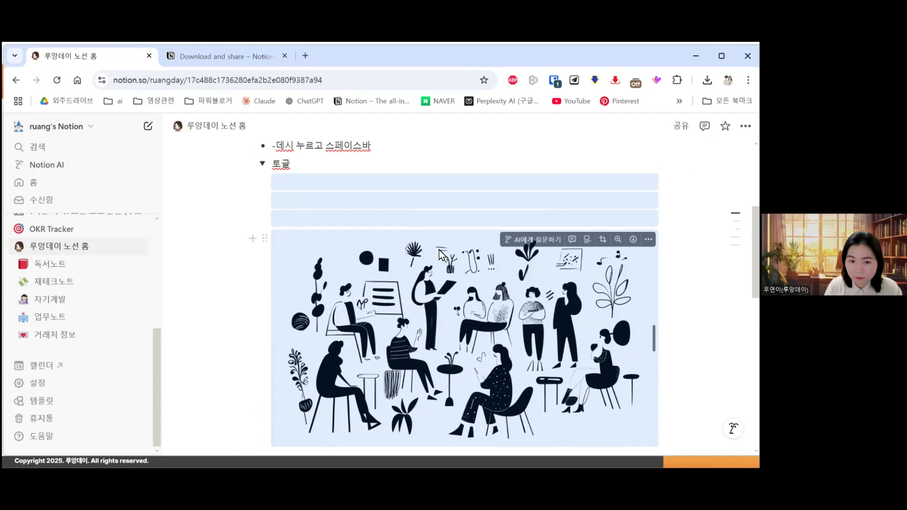
click(364, 204)
click(330, 183)
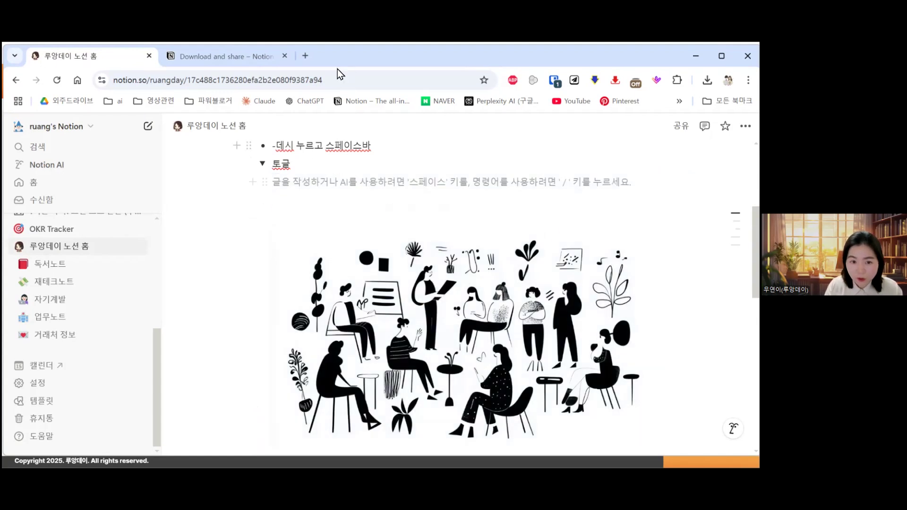
Step: Open the YouTube video "AI 음악으로 진짜 월 1,000만원 벌 수 있을까? (수익 공개)" in a new tab, pause it and select its address
scroll(302, 166, up, 4)
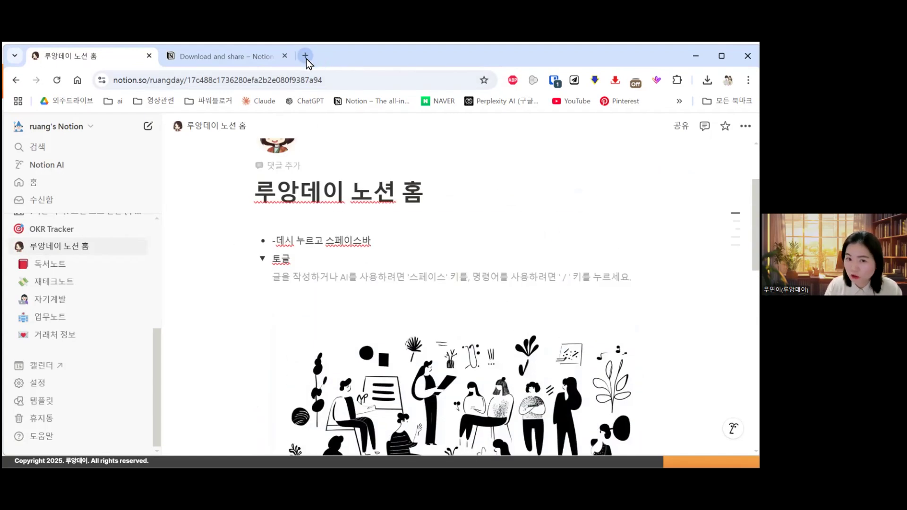
click(306, 57)
click(562, 101)
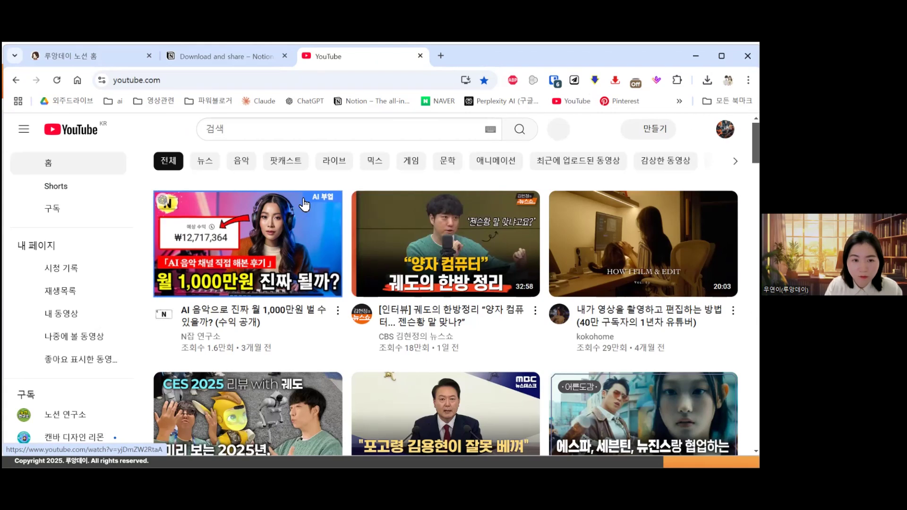
click(287, 237)
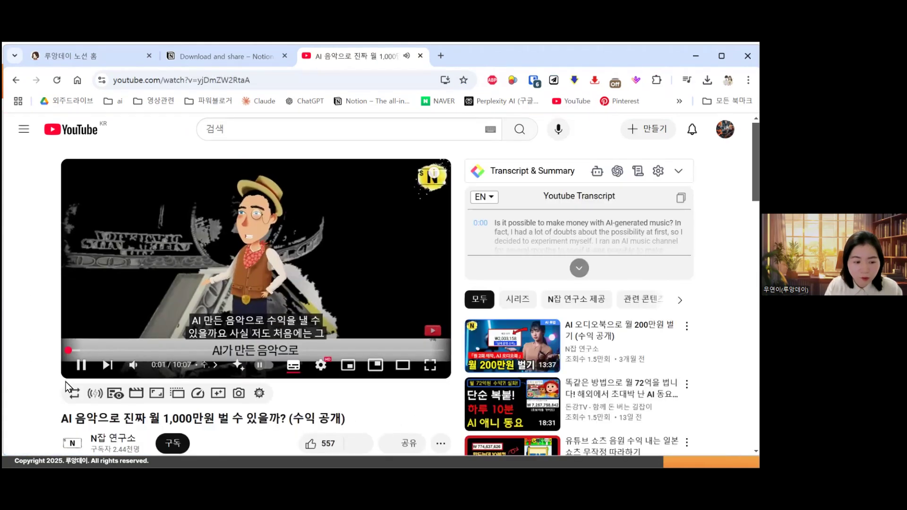
click(81, 365)
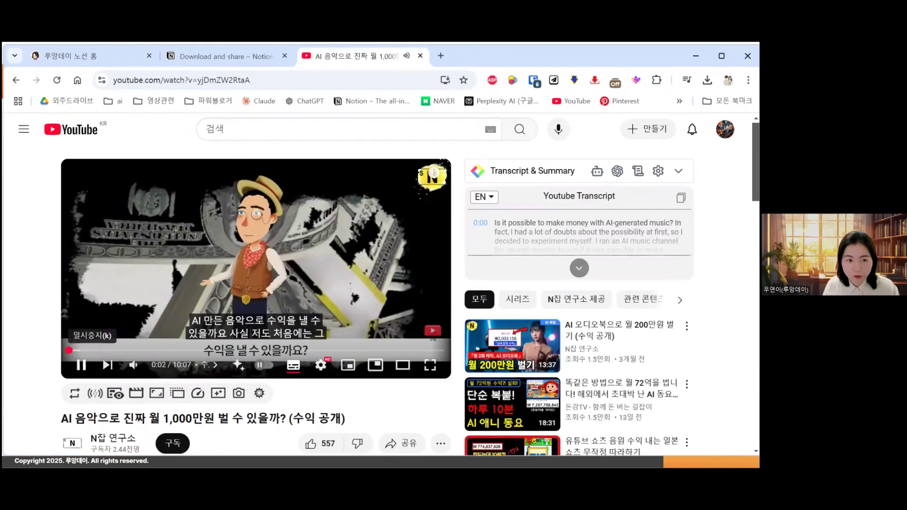
click(284, 82)
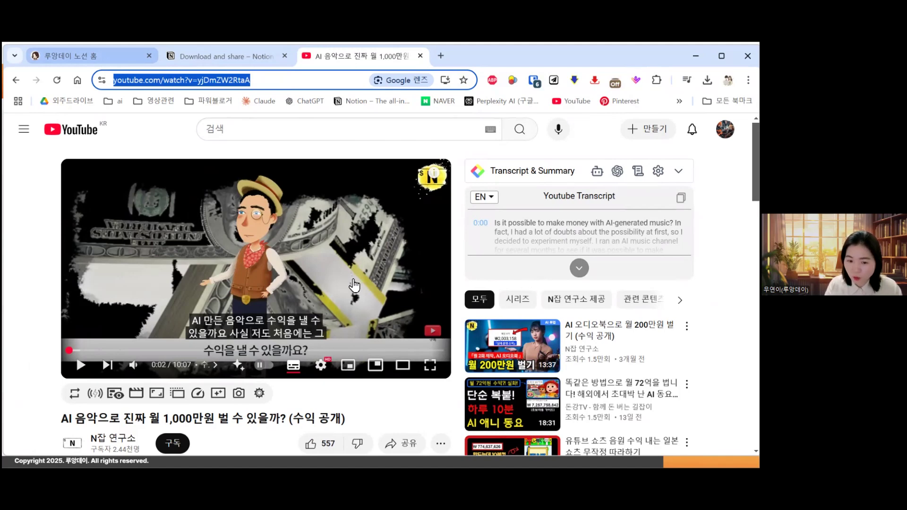
Step: Back on the Notion page, add the YouTube link as a mention and an embedded player inside the 토글 item, and leave the toggle collapsed
key(ctrl+1)
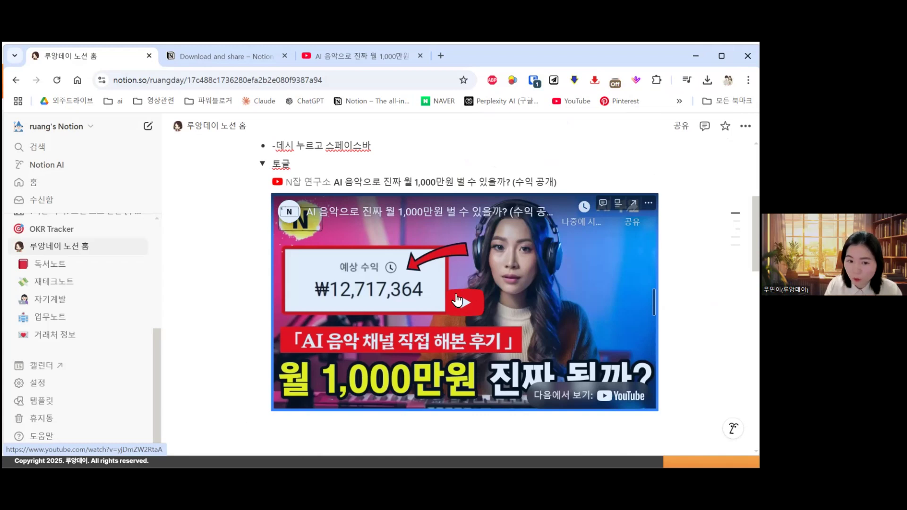
scroll(315, 199, up, 2)
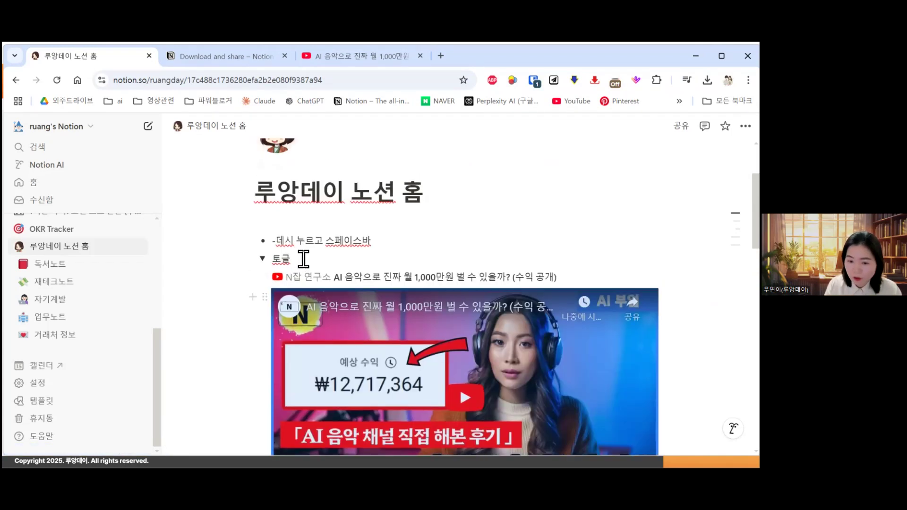
click(262, 260)
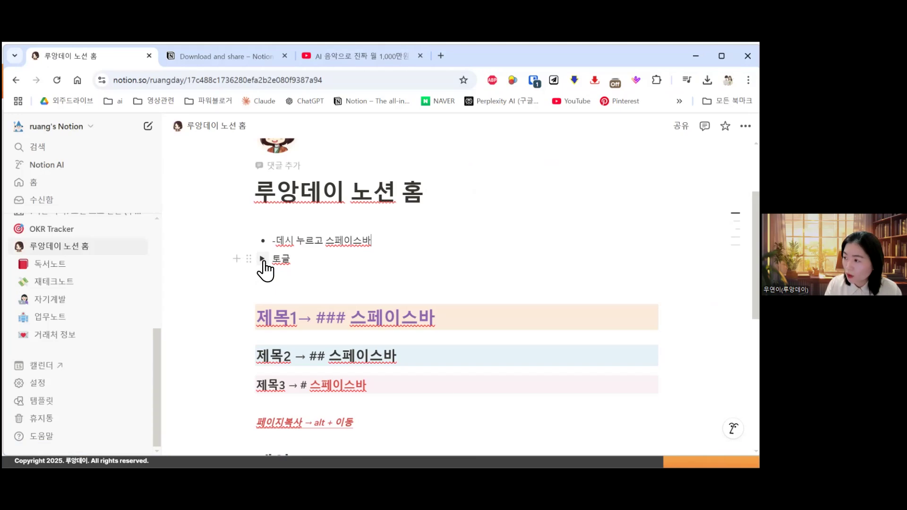
click(262, 259)
click(262, 260)
Step: Open a blank Notepad note and write 독서노트, with 재테크 two lines below it
right_click(505, 477)
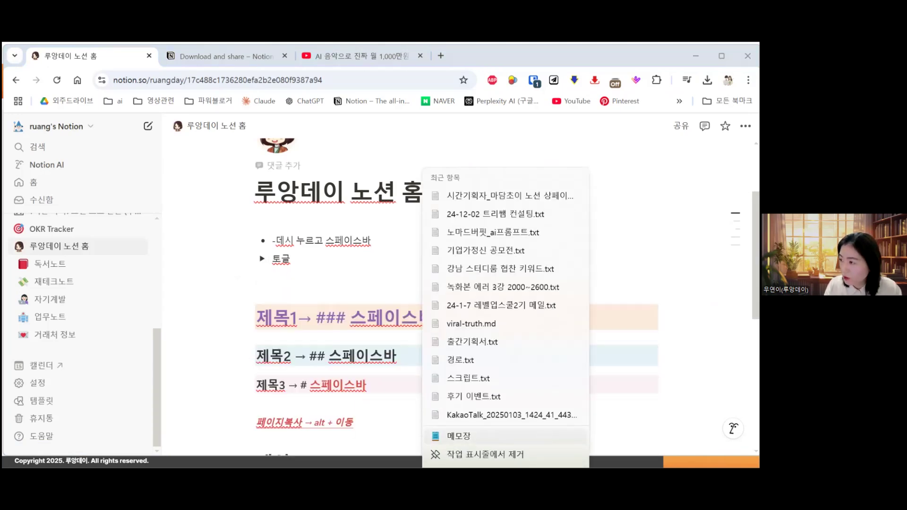
click(491, 436)
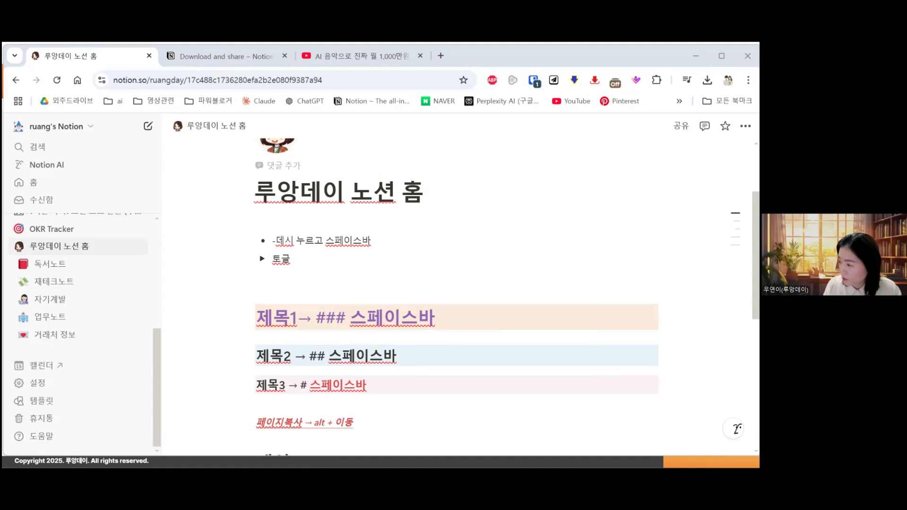
text(₩ㄷ)
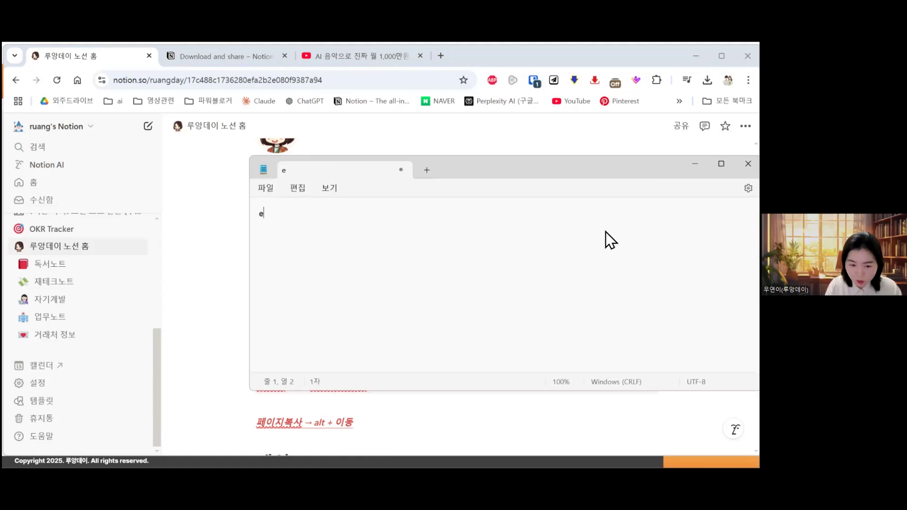
text(독서노트)
key(Home)
key(Delete)
key(End)
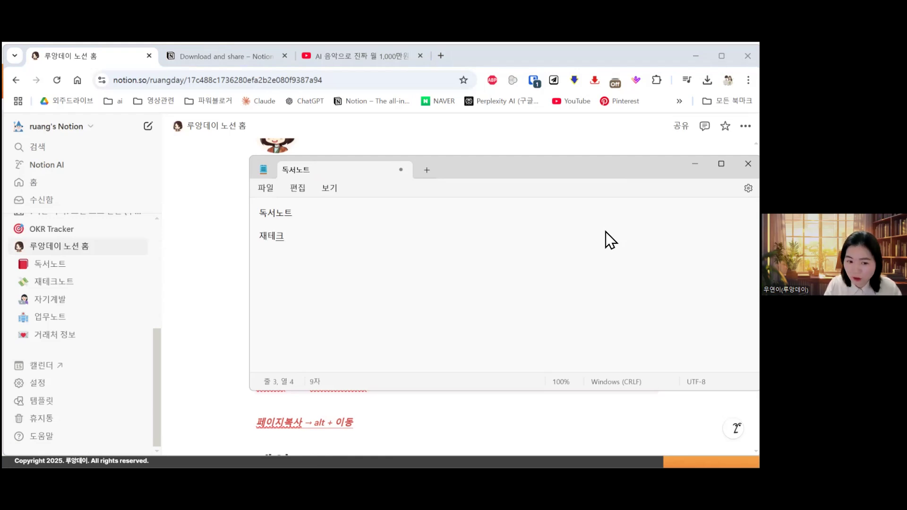
Step: Move the 재테크 text in the note to the line directly above 독서노트
key(shift+Home)
key(ctrl+c)
key(BackSpace)
key(Up)
key(Up)
key(Return)
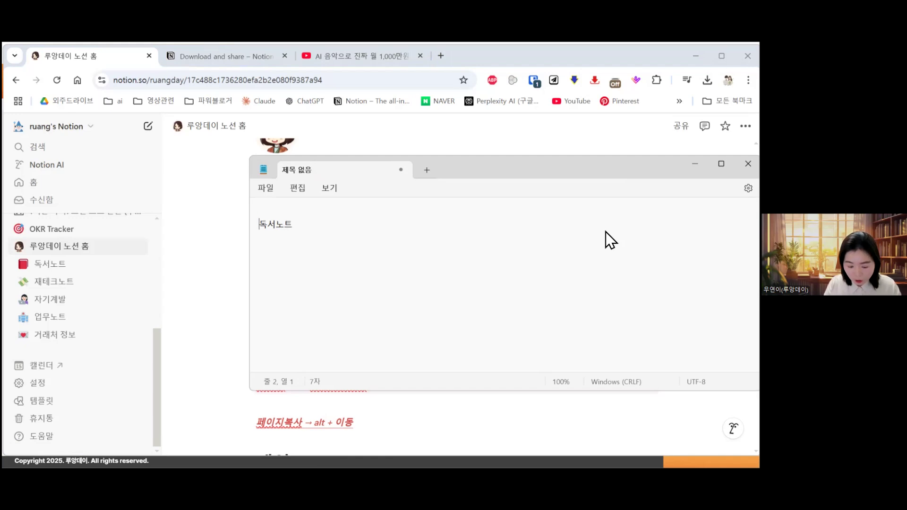
key(ctrl+v)
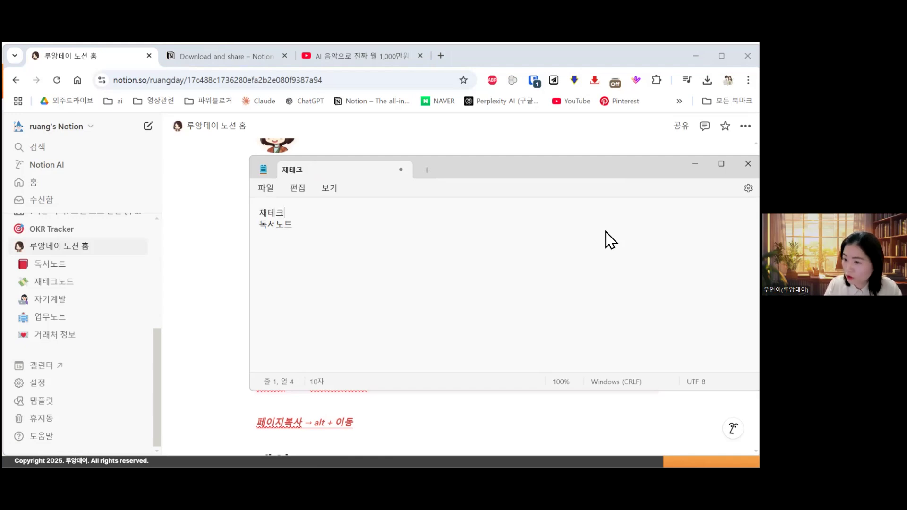
Step: Back on the Notion page, move the 토글 item below the empty line and the 제목2 heading above 제목1
key(alt+Tab)
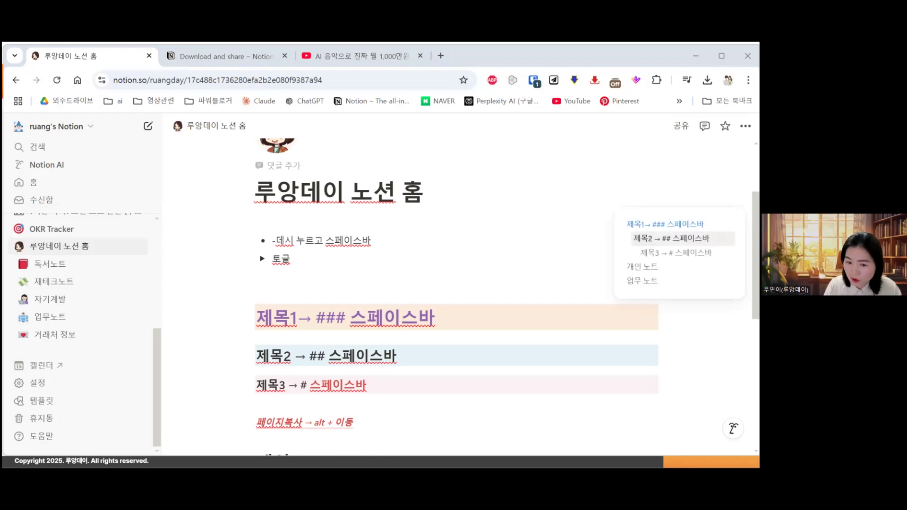
click(490, 225)
drag(706, 248, 309, 240)
drag(250, 241, 262, 289)
scroll(254, 237, down, 2)
drag(238, 222, 225, 206)
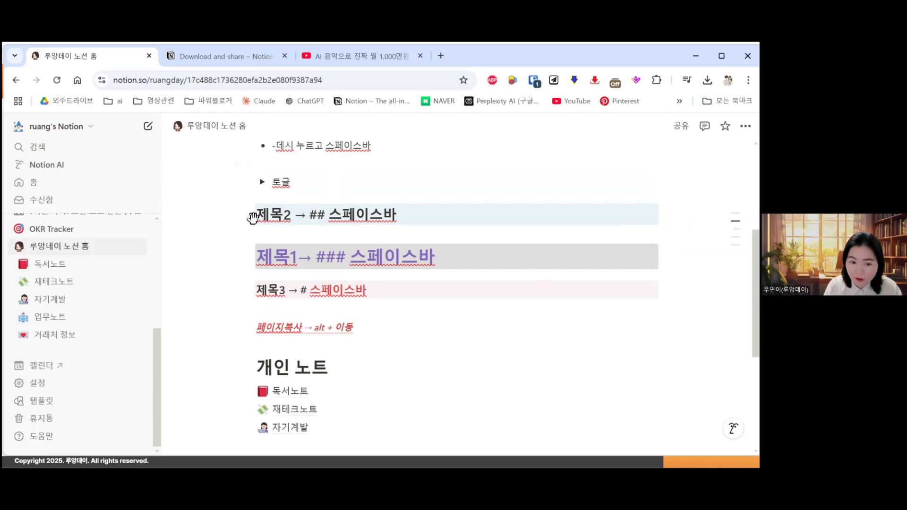
Step: Arrange the 제목1, 제목2 and 제목3 headings side by side in three columns
drag(248, 214, 662, 258)
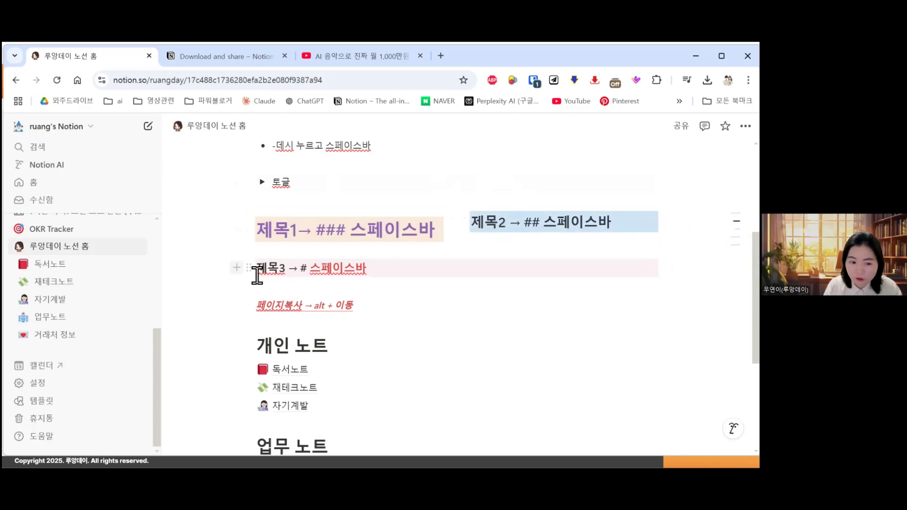
drag(250, 267, 675, 225)
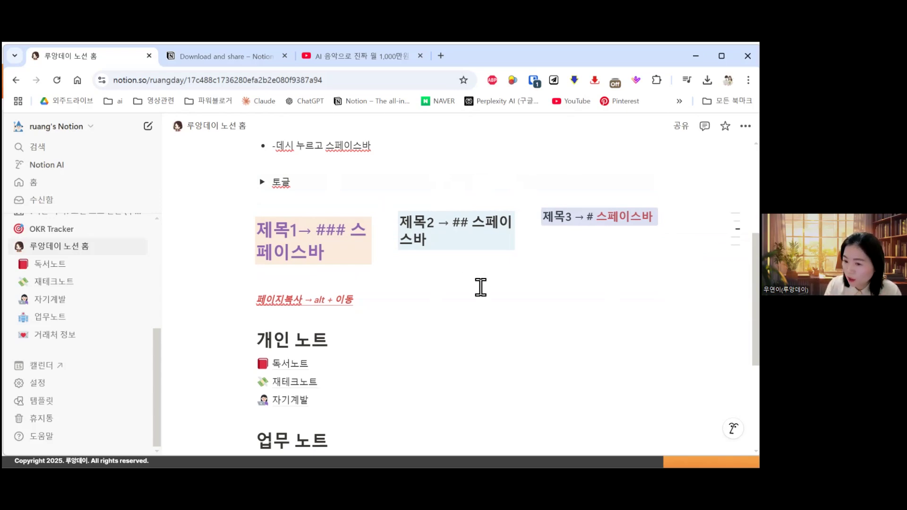
drag(680, 285, 417, 226)
click(366, 330)
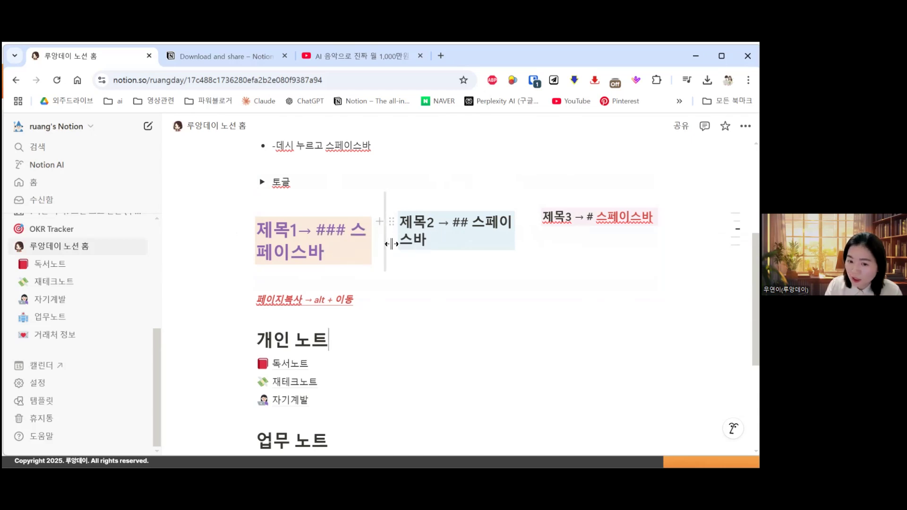
Step: Adjust the column widths so that the 제목1 column is slightly wider and the 제목3 column narrower
drag(390, 239, 380, 238)
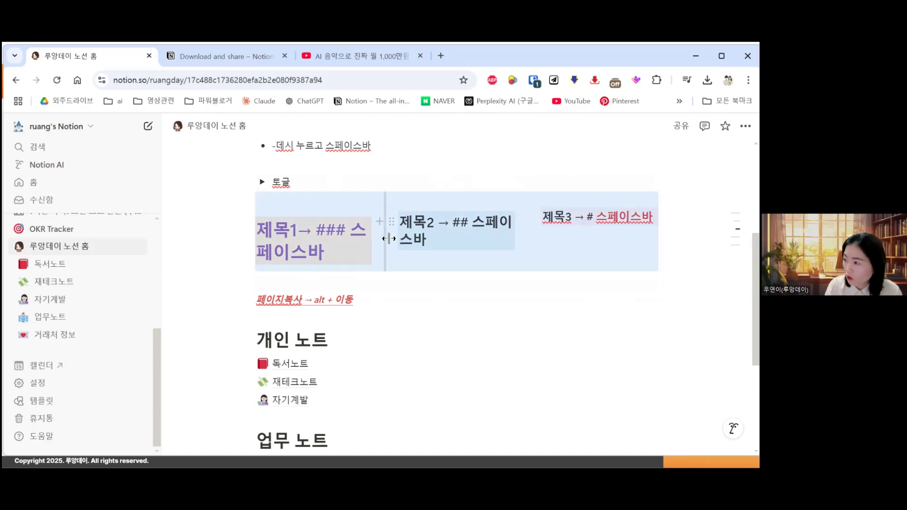
click(391, 239)
click(391, 237)
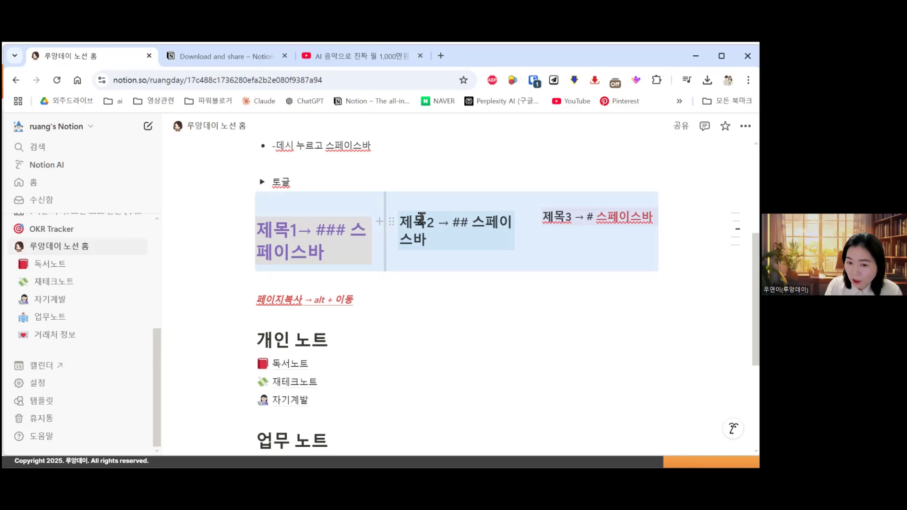
click(392, 211)
drag(424, 216, 397, 224)
mouse_move(535, 228)
mouse_down()
mouse_move(571, 222)
mouse_move(537, 230)
mouse_up()
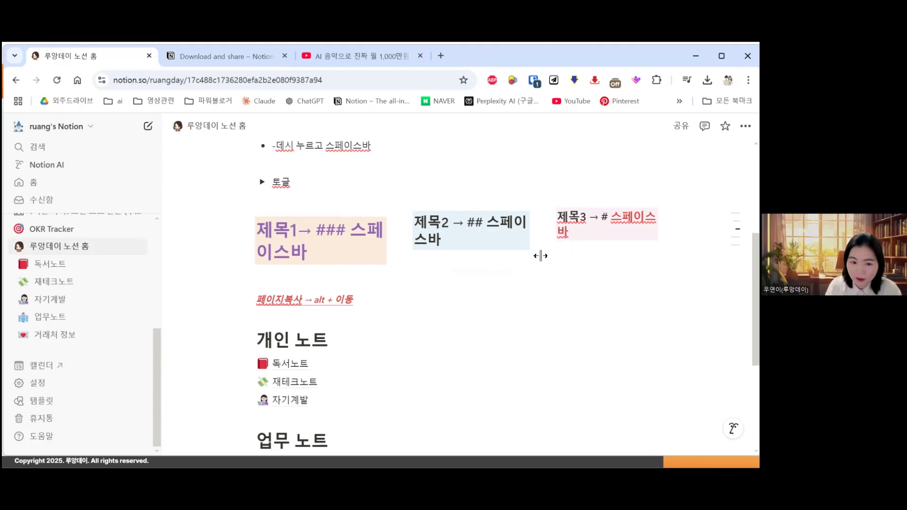
Step: Unfold the 토글 item to view its contents and fold it away again
scroll(379, 251, up, 3)
click(262, 277)
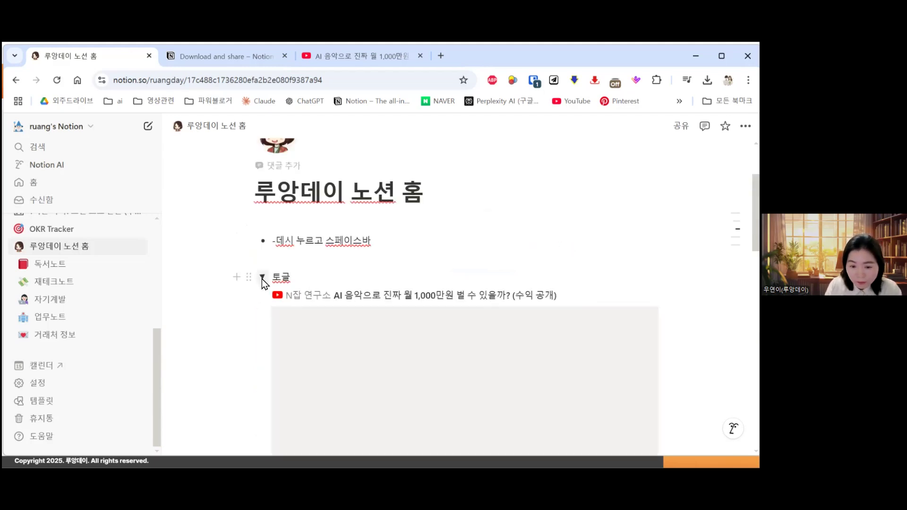
click(262, 277)
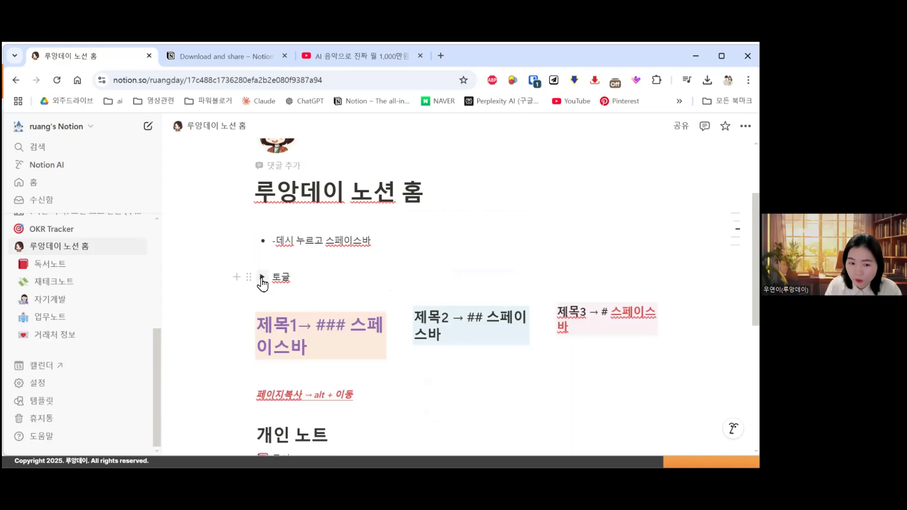
click(322, 257)
Step: Insert a 콜아웃 block below the 페이지복사 → alt + 이동 line, leaving one empty line between them
scroll(358, 244, down, 2)
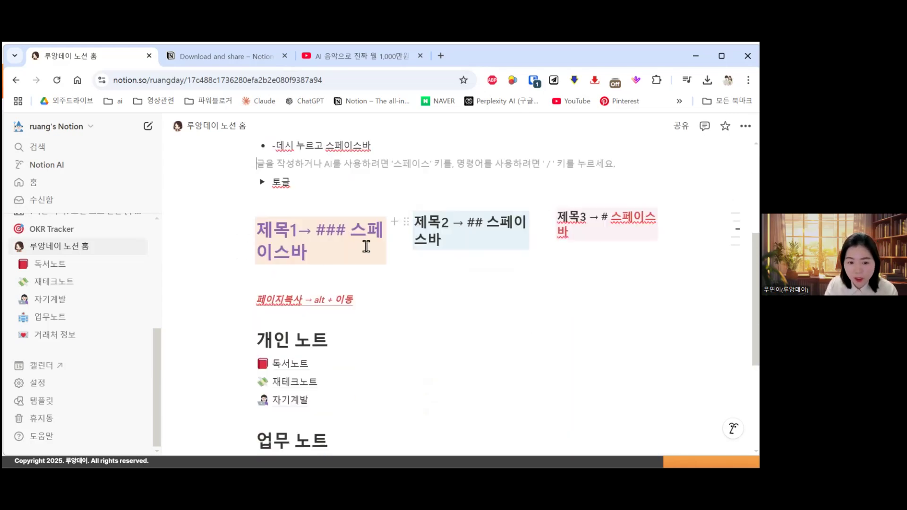
scroll(359, 244, down, 2)
click(325, 188)
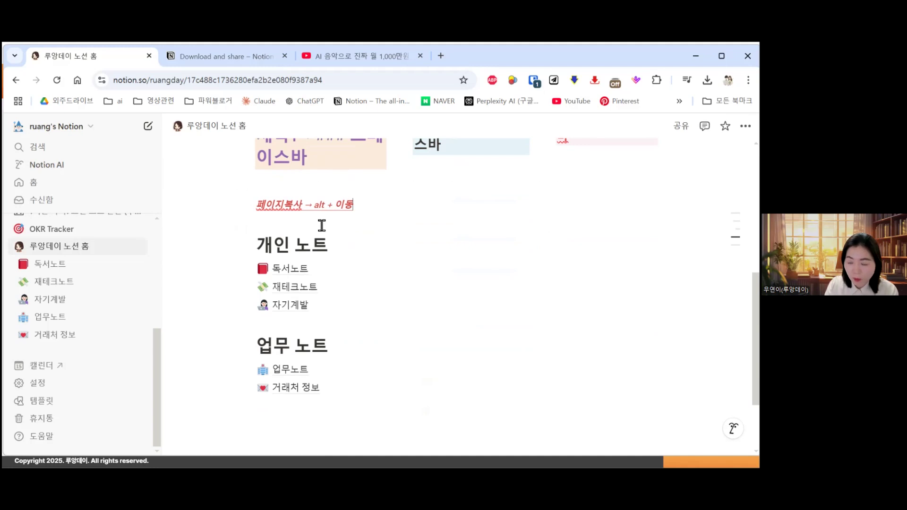
click(422, 203)
key(Return)
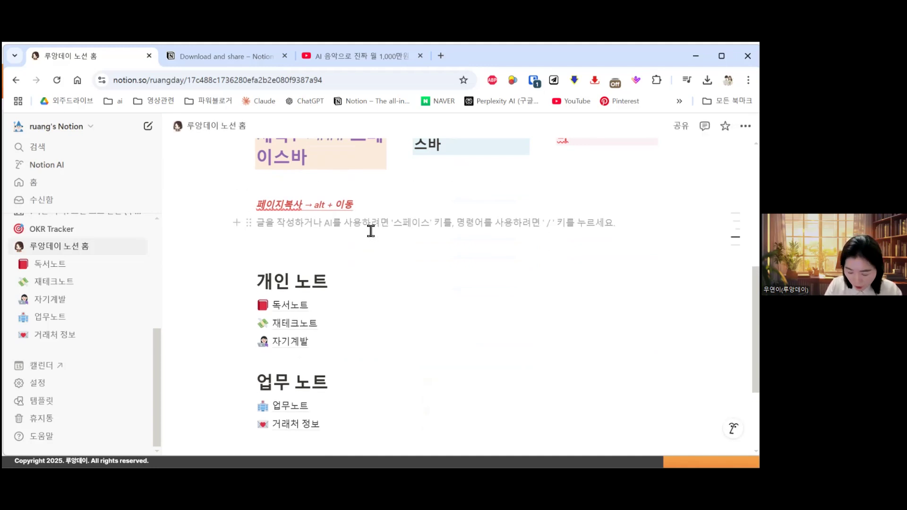
key(Return)
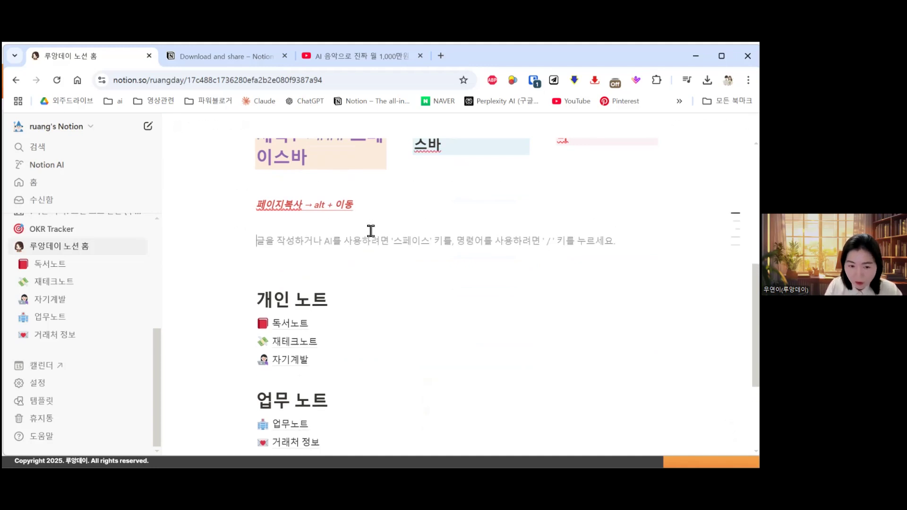
text(/콜아웃)
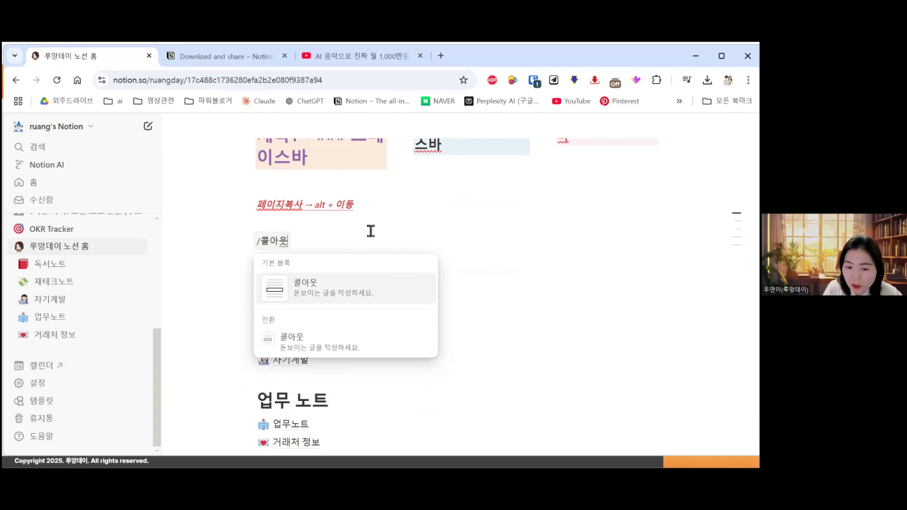
mouse_move(318, 306)
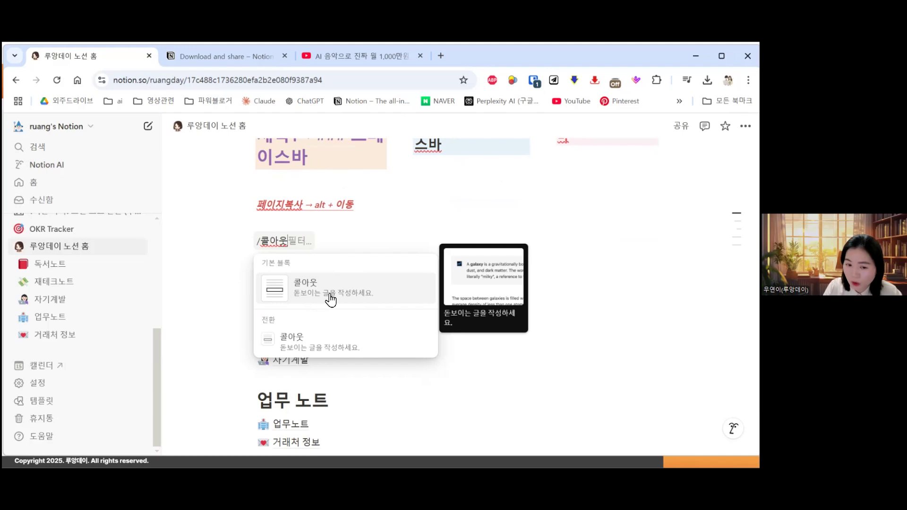
click(332, 298)
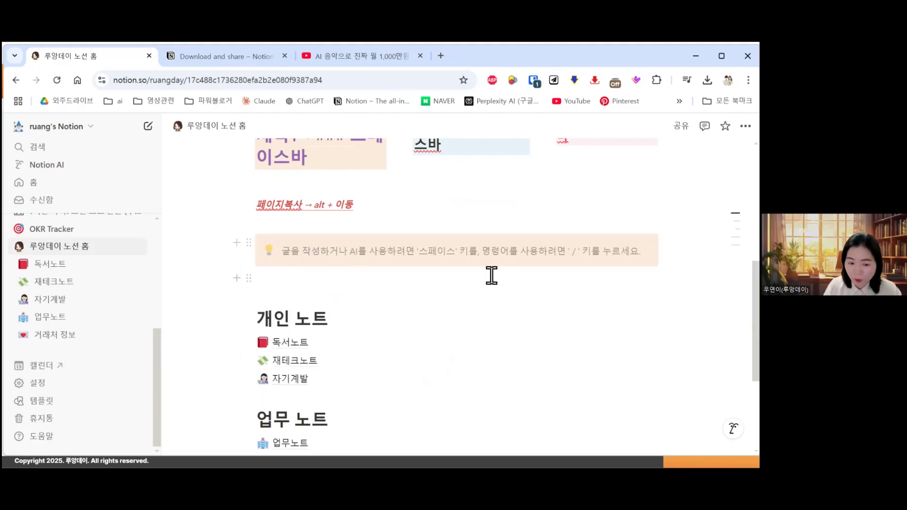
Step: Try the smiling face emoji as the callout's icon, and settle on the red pushpin
scroll(467, 282, up, 2)
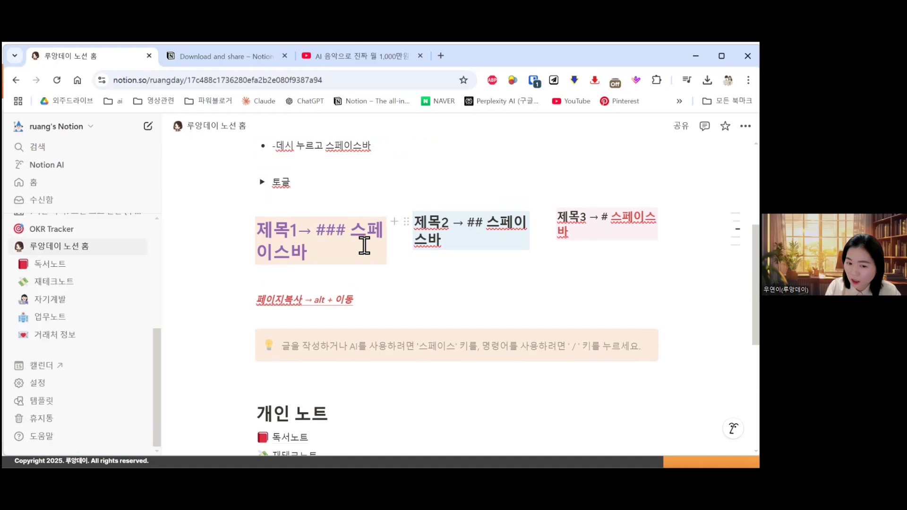
scroll(331, 314, down, 2)
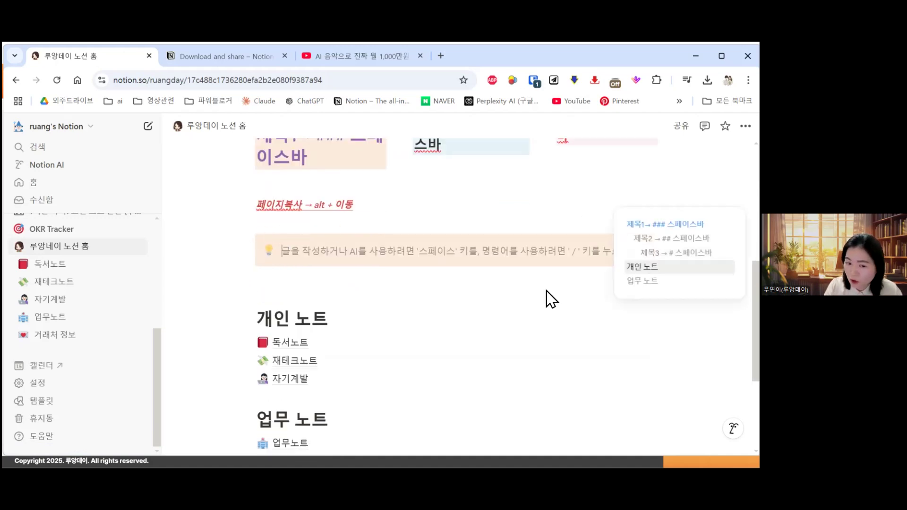
click(268, 252)
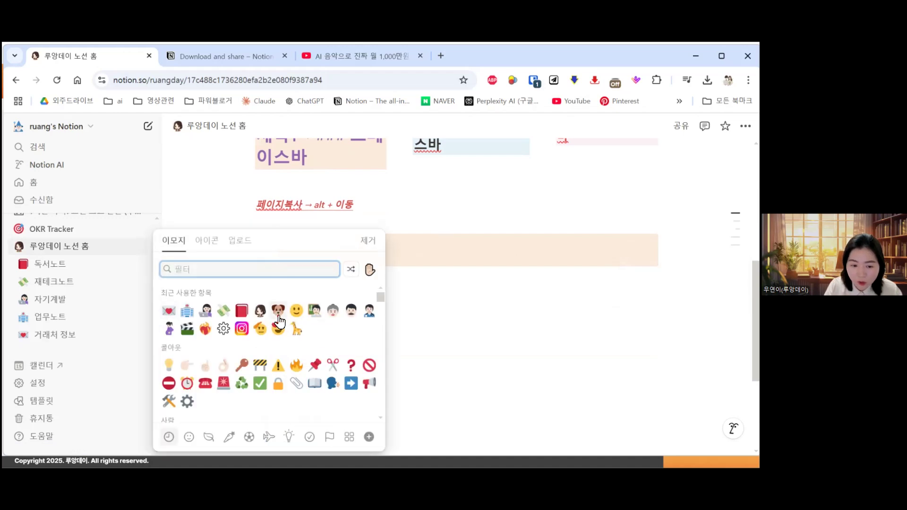
click(296, 312)
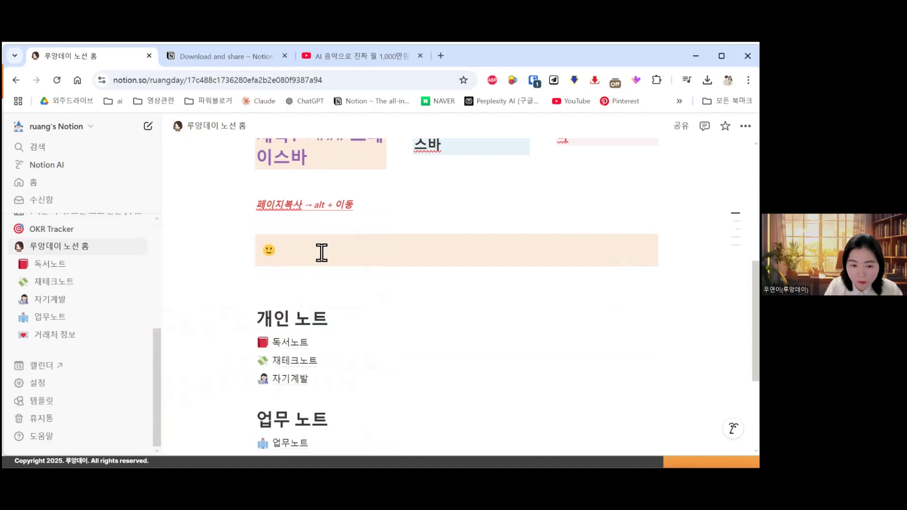
click(269, 251)
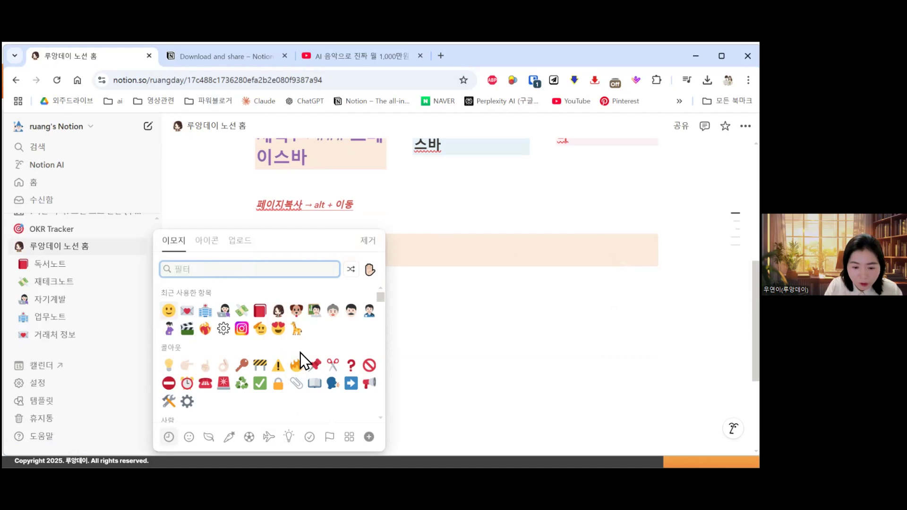
click(315, 364)
Step: Write 공지전달 in the callout and format the text bold and red
click(356, 251)
text(괴공지)
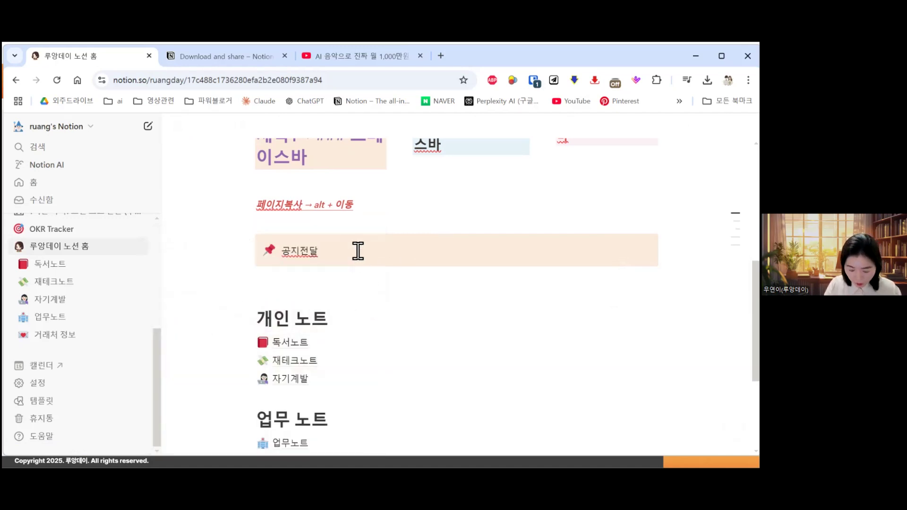
key(ctrl+a)
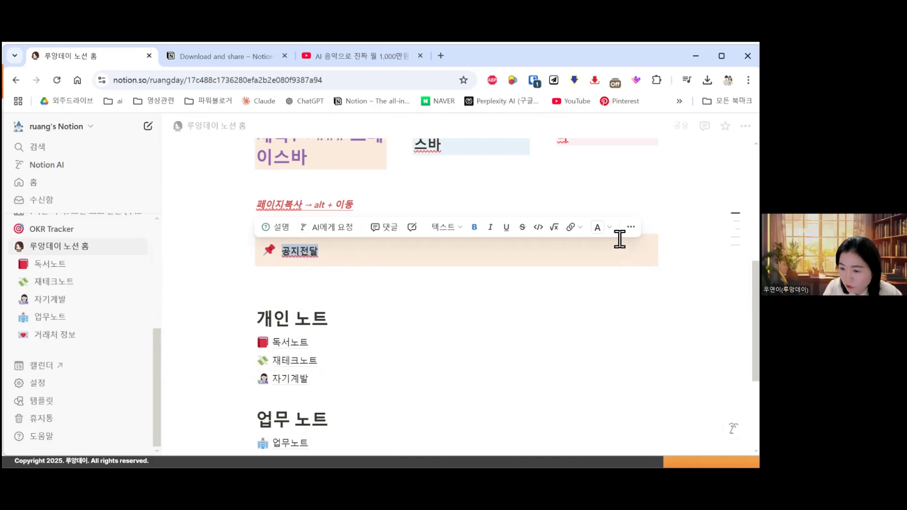
click(599, 227)
click(365, 297)
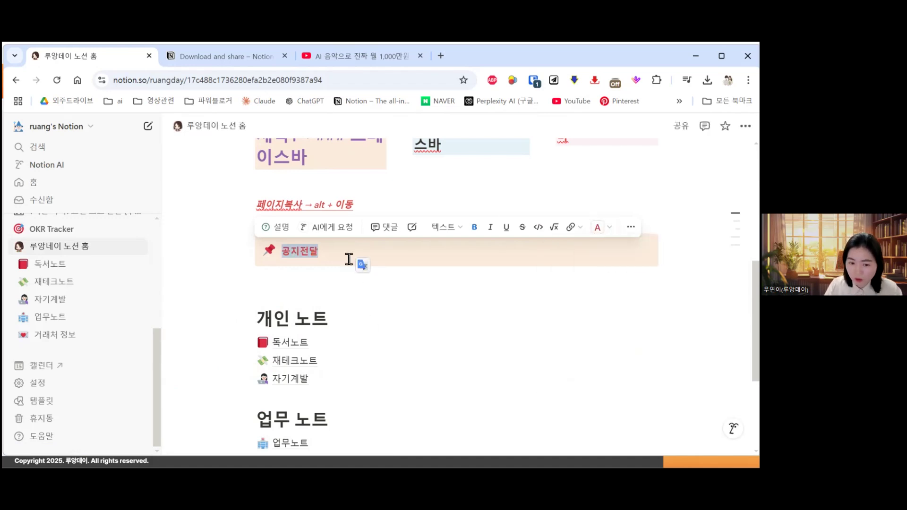
click(411, 269)
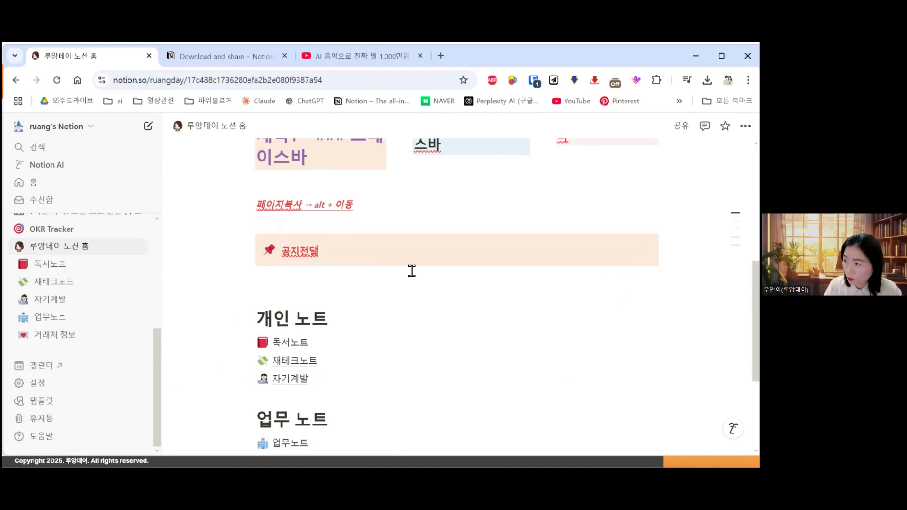
Step: Add an empty line under the 공지전달 callout, nest it inside the callout and move it back out
key(Return)
key(shift+Tab)
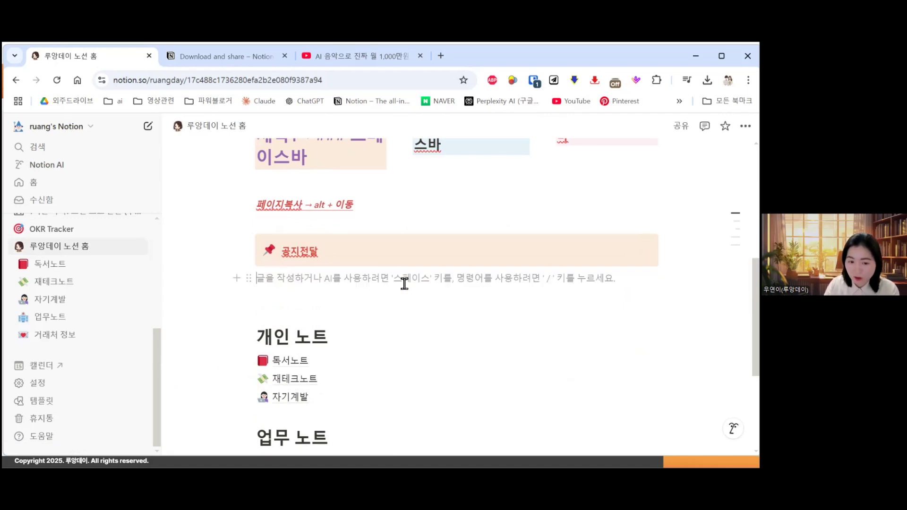
key(Tab)
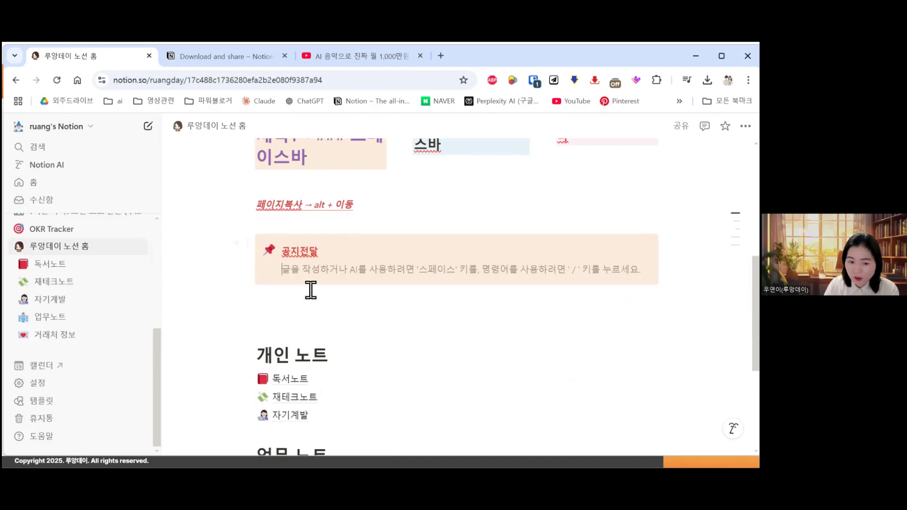
key(shift+Tab)
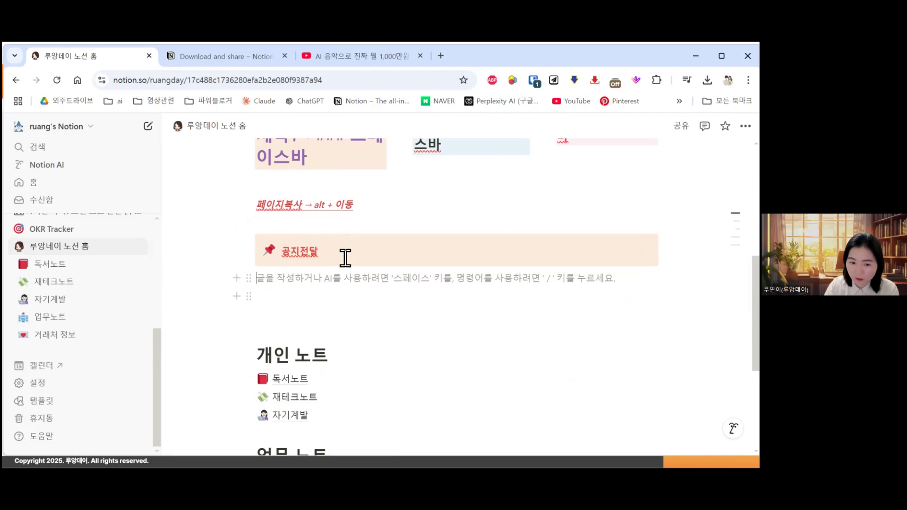
Step: Nest the empty line below 공지전달 inside the callout and add several more empty lines in the callout
key(Tab)
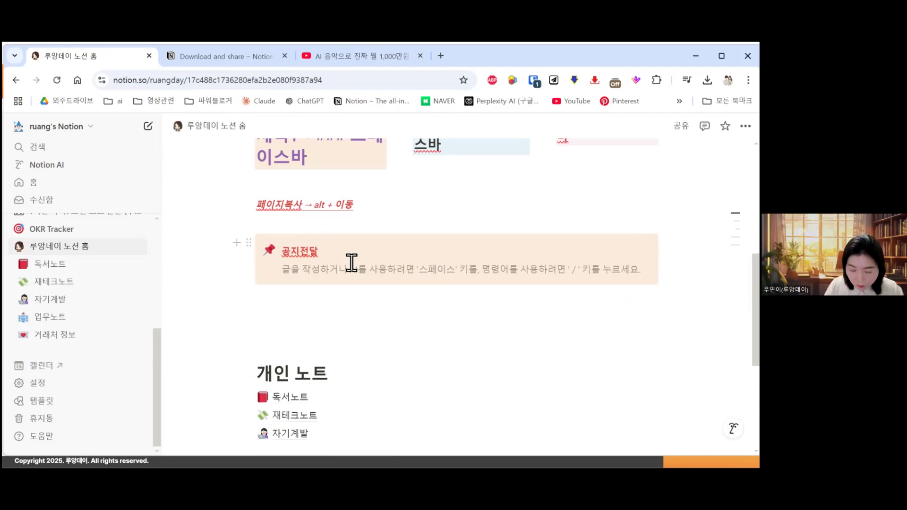
key(Return)
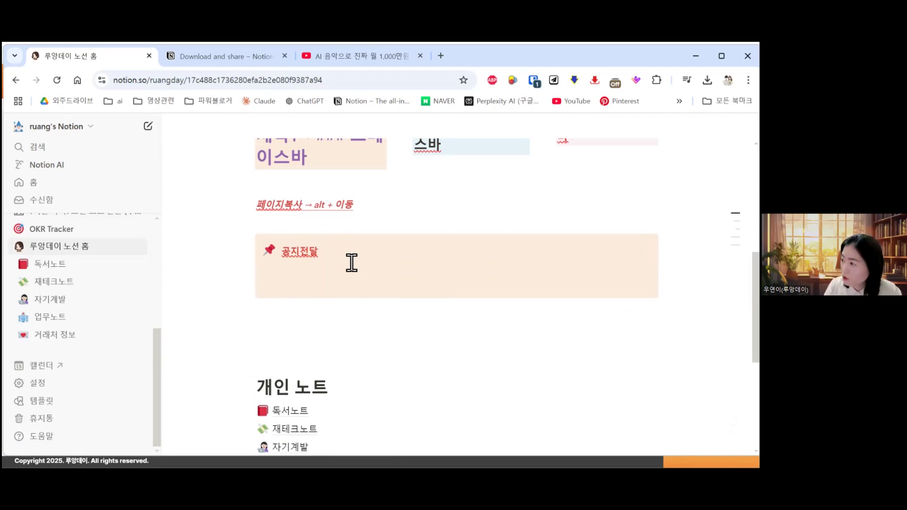
key(Return)
key(Return)
key(Return)
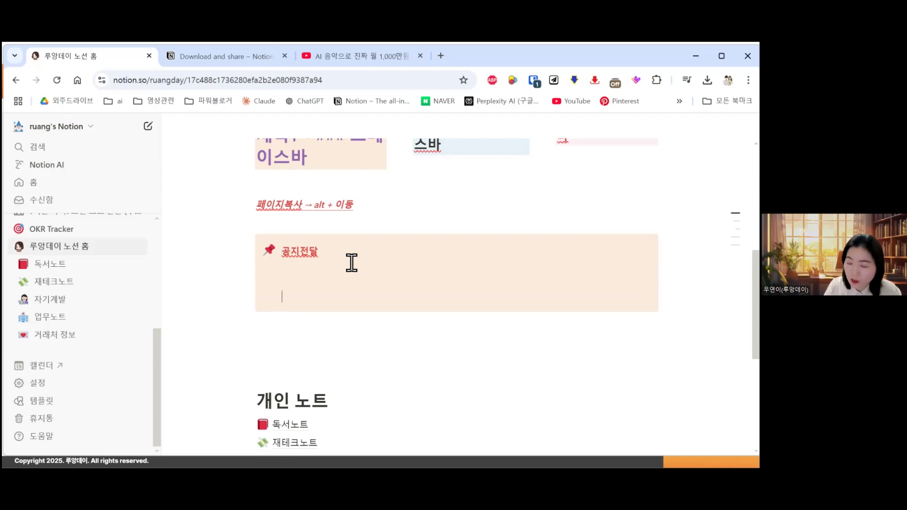
key(Return)
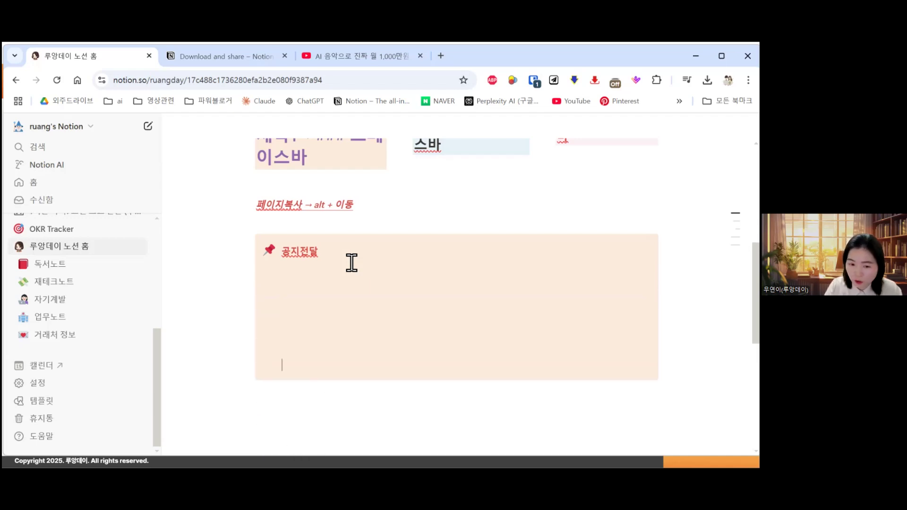
Step: Write "shift+ Enter : 강제 개행 가능" on an empty line in the middle of the 공지전달 callout
click(311, 309)
text(shift)
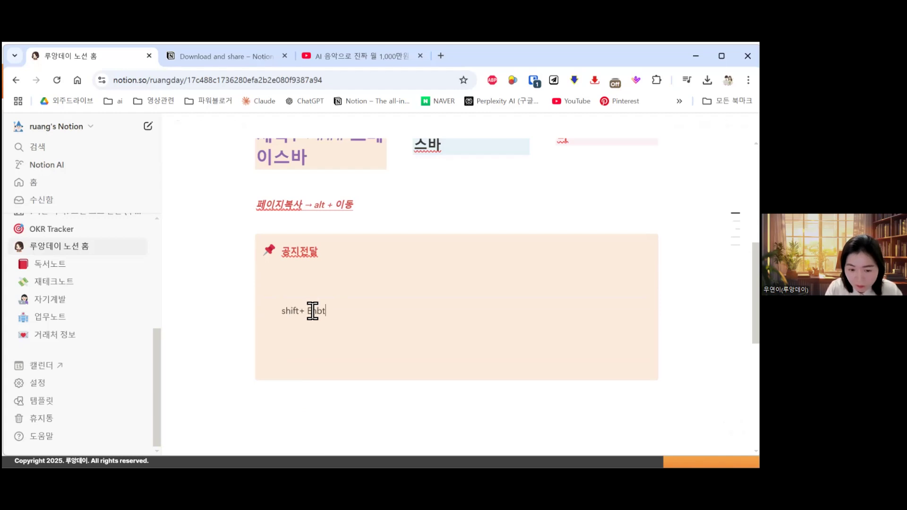
text(+ Enter)
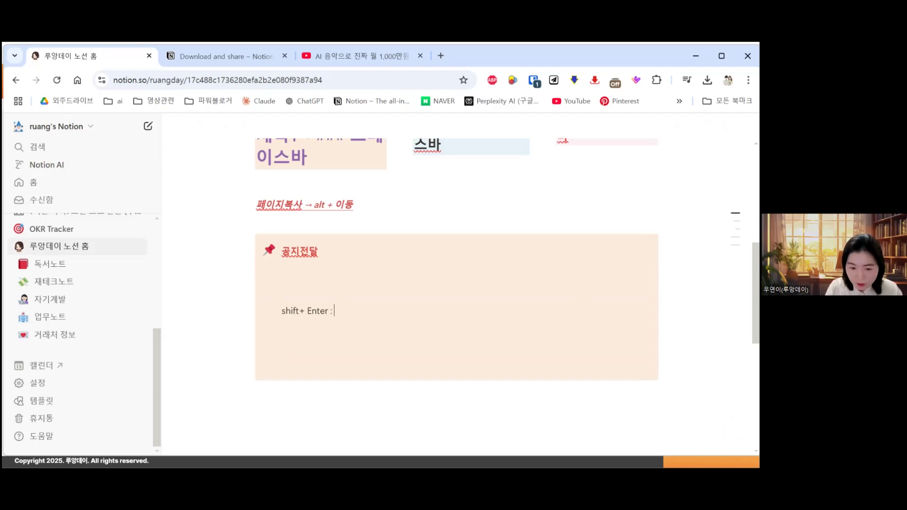
text(: 강제 개행 가느)
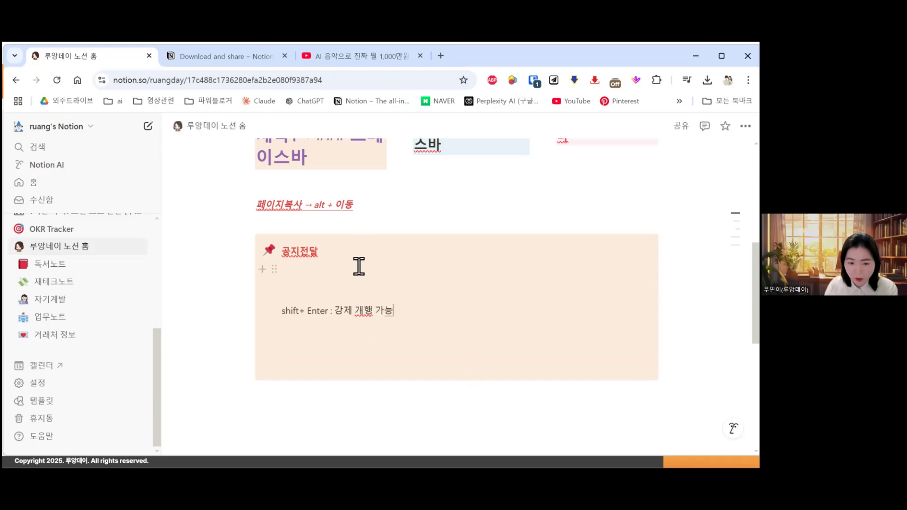
Step: Move the 공지전달 callout to the top of the page under the title, leaving one empty line between them
click(321, 229)
scroll(280, 278, up, 2)
drag(249, 343, 429, 298)
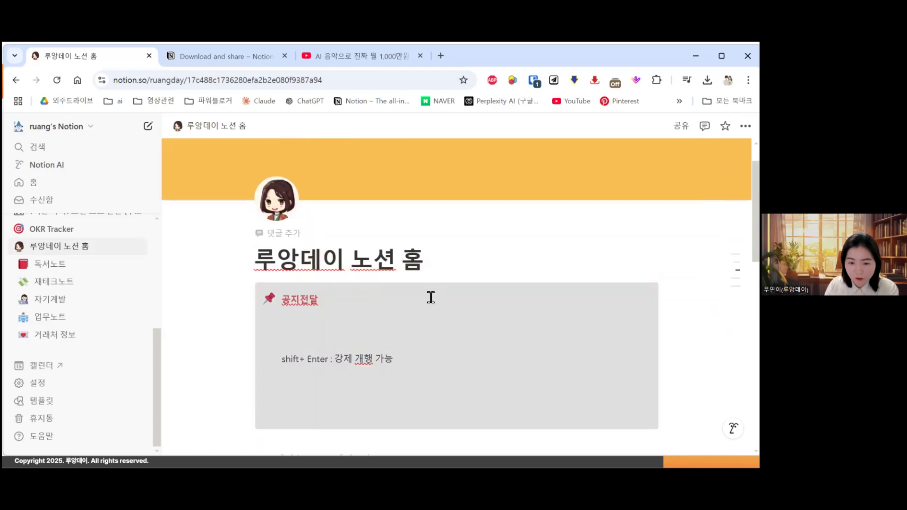
scroll(431, 287, down, 2)
click(441, 202)
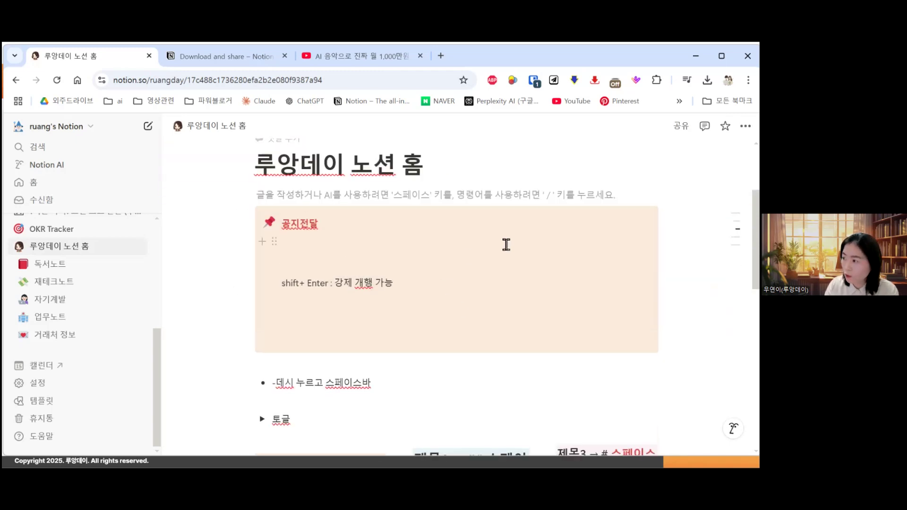
Step: Duplicate the "-데시 누르고 스페이스바" bullet point below the callout
scroll(482, 282, down, 2)
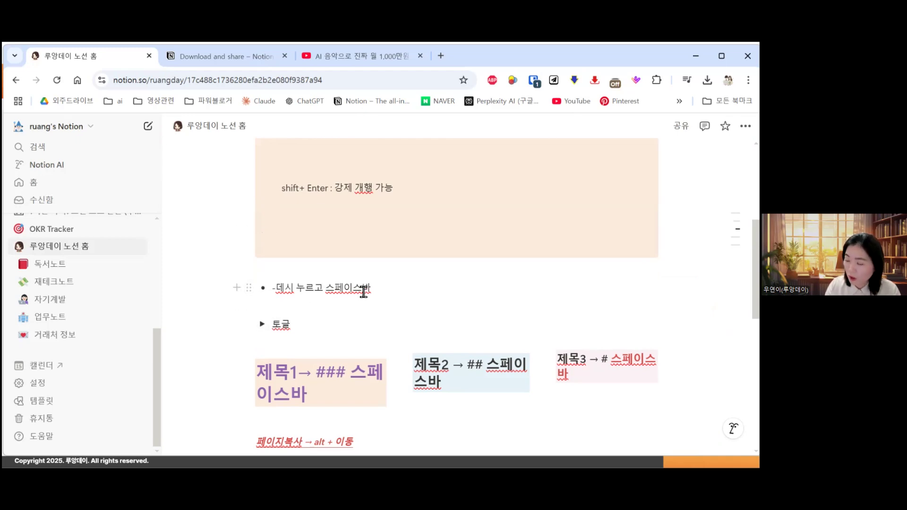
click(249, 288)
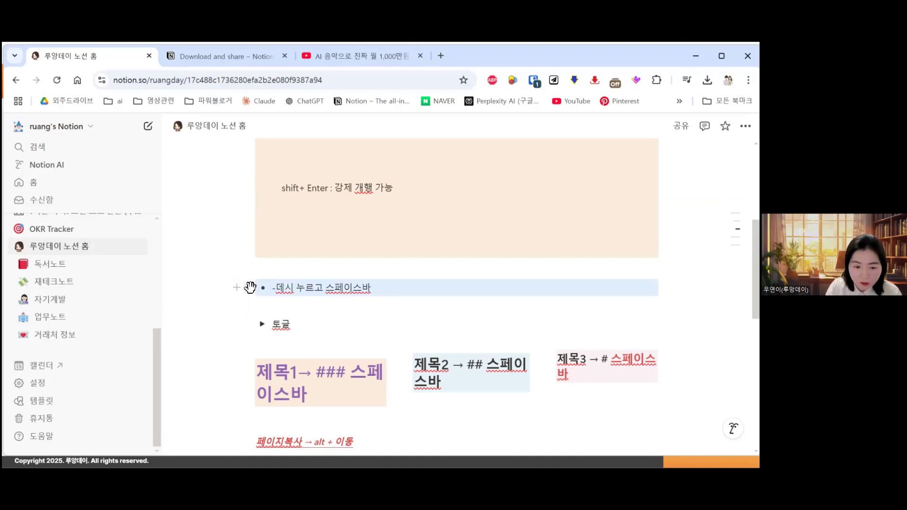
click(249, 288)
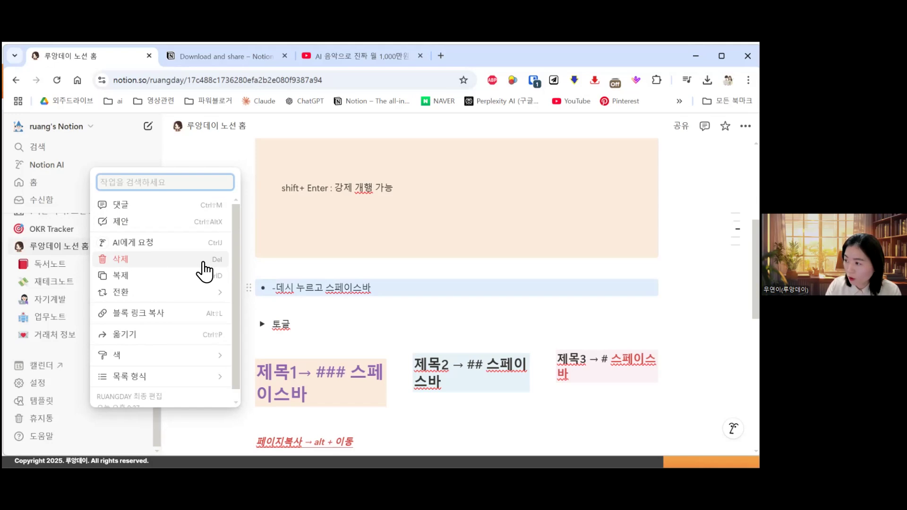
click(183, 287)
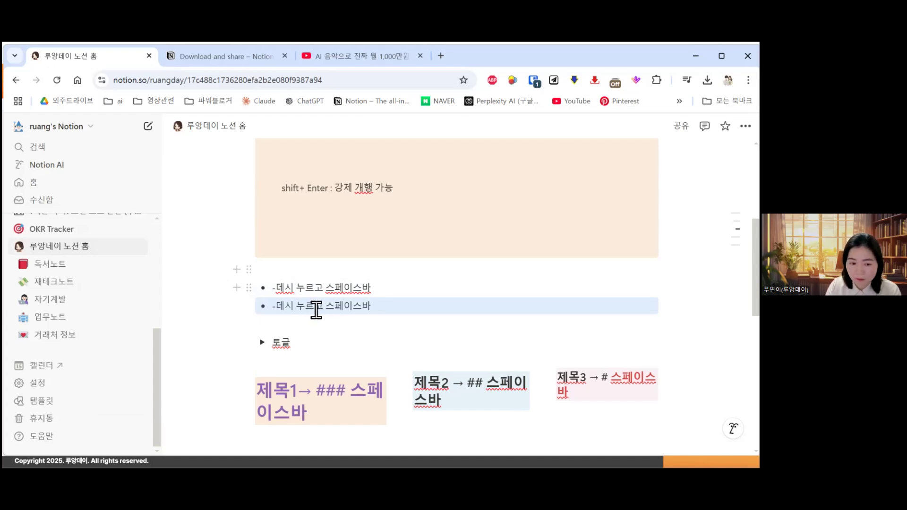
Step: Convert the duplicated "-데시 누르고 스페이스바" bullet point into a 제목1 heading
click(249, 307)
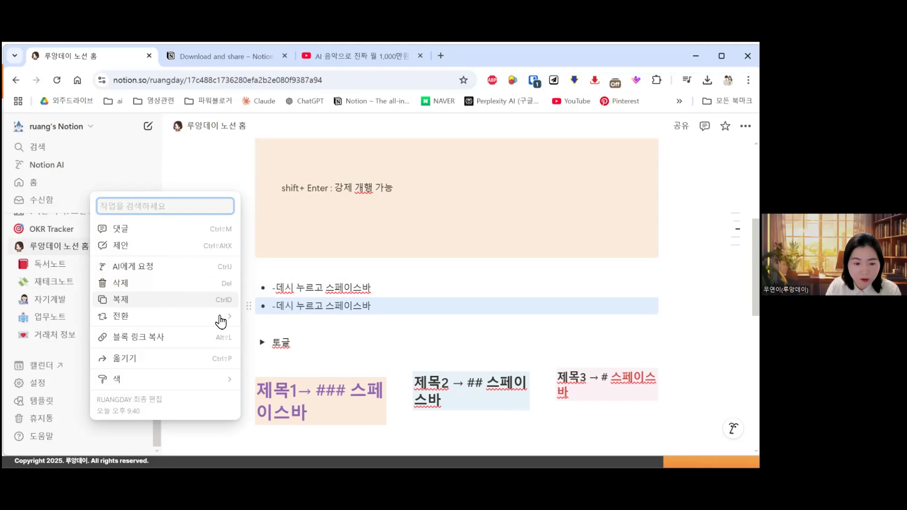
mouse_move(219, 317)
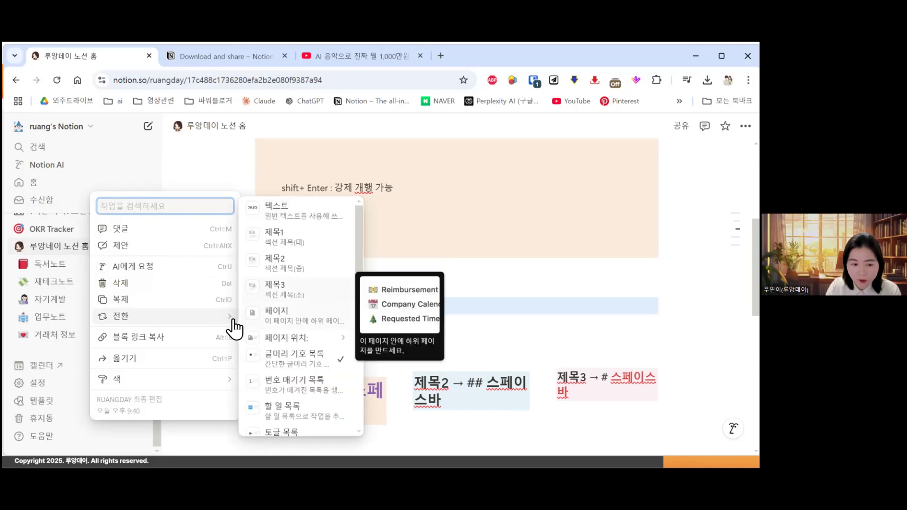
key(Escape)
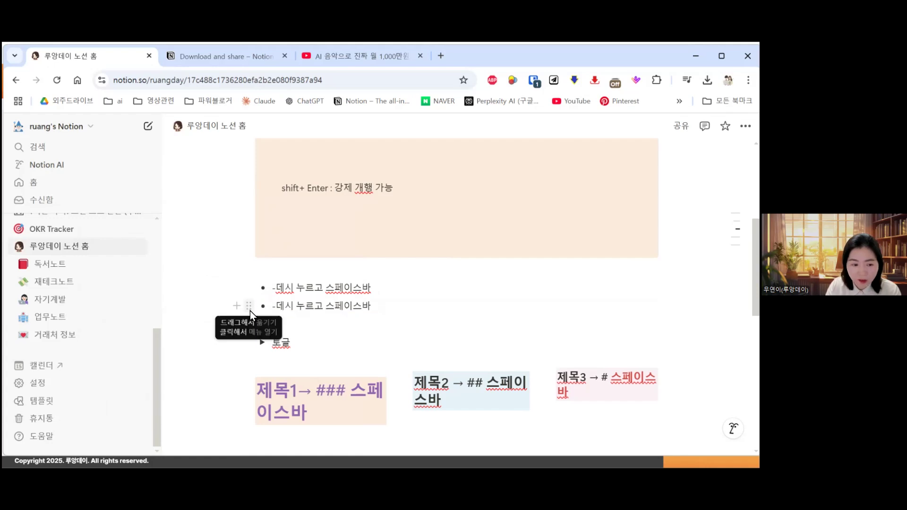
click(249, 307)
mouse_move(222, 321)
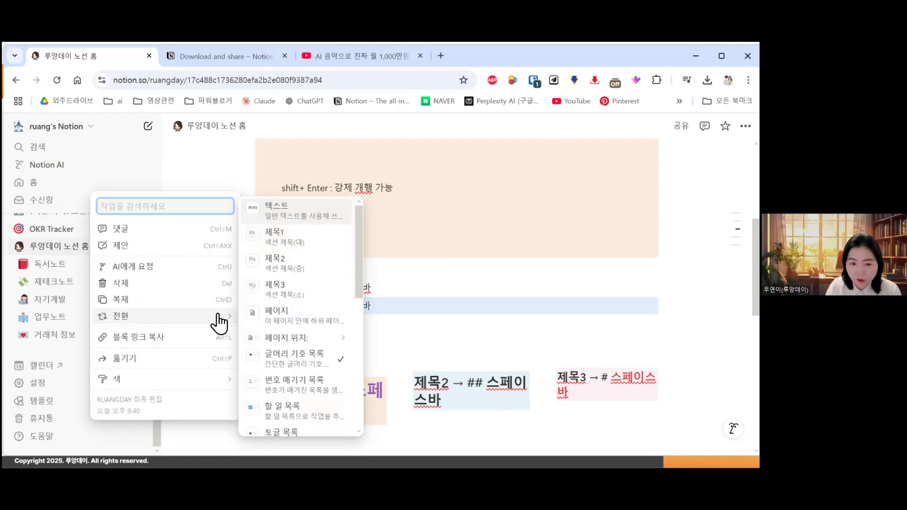
click(305, 243)
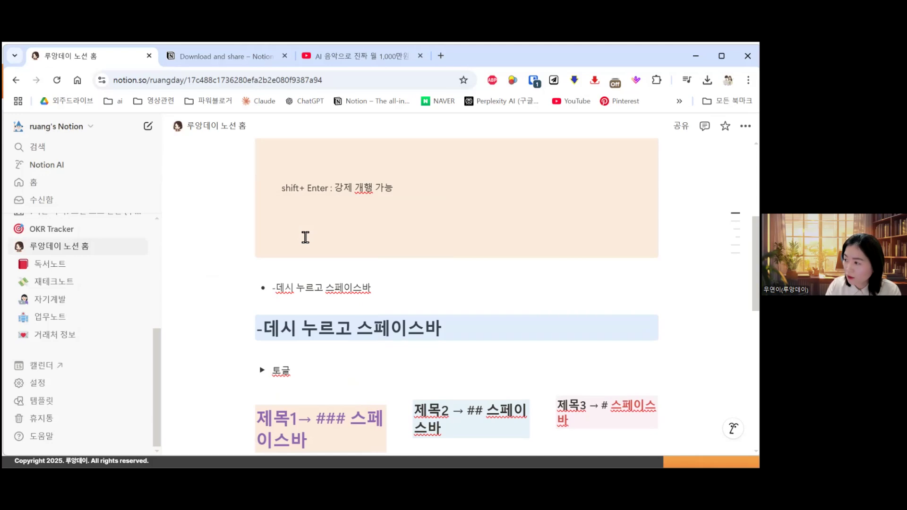
Step: Look through the conversion types and the move destinations available for the "-데시 누르고 스페이스바" heading
click(249, 328)
mouse_move(219, 338)
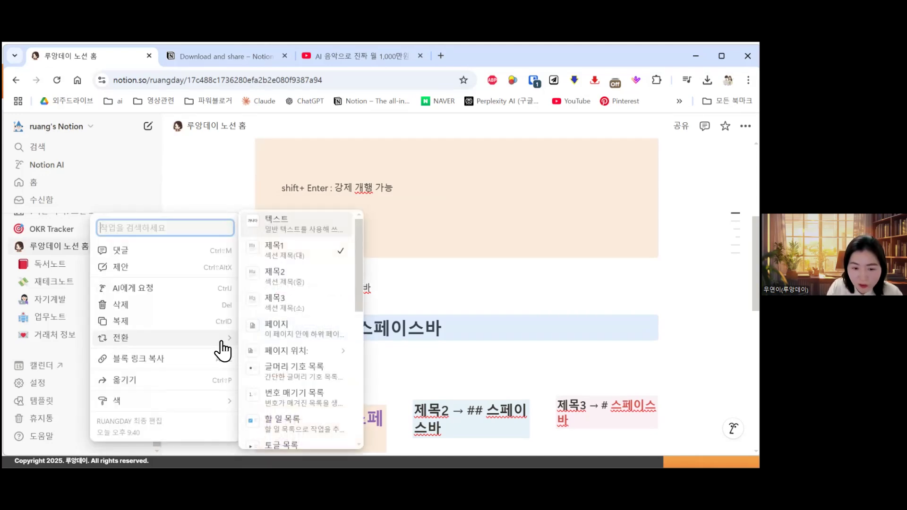
click(386, 332)
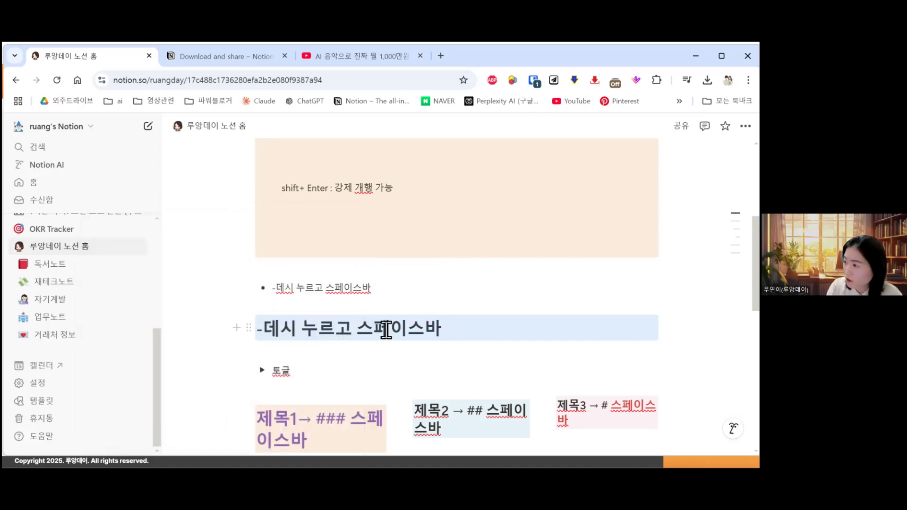
click(250, 326)
mouse_move(227, 338)
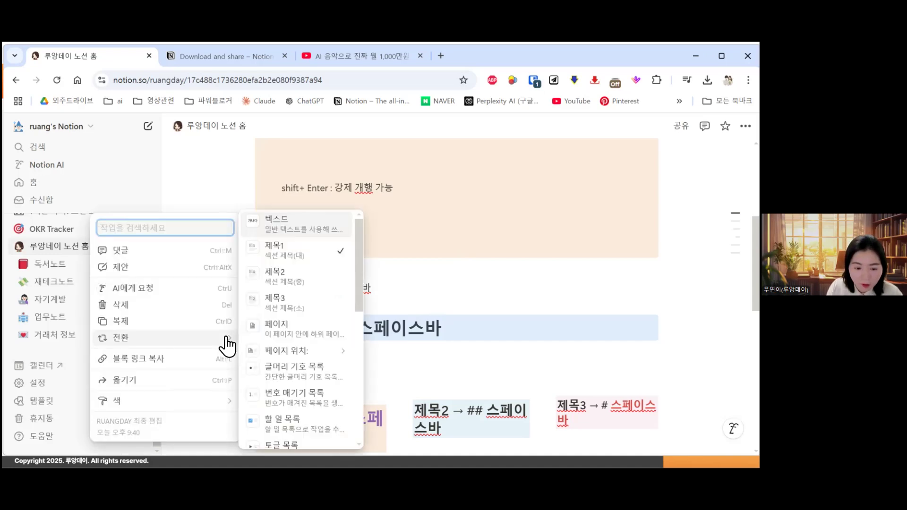
scroll(355, 330, down, 5)
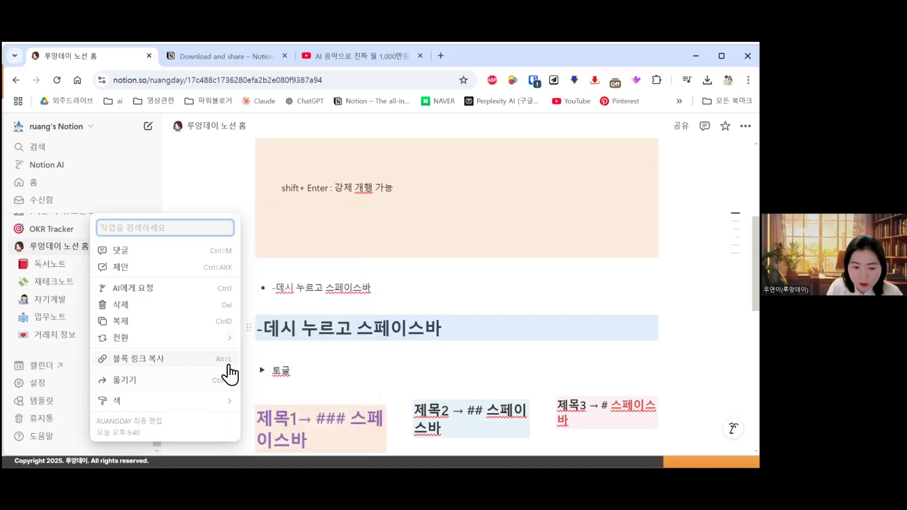
click(206, 378)
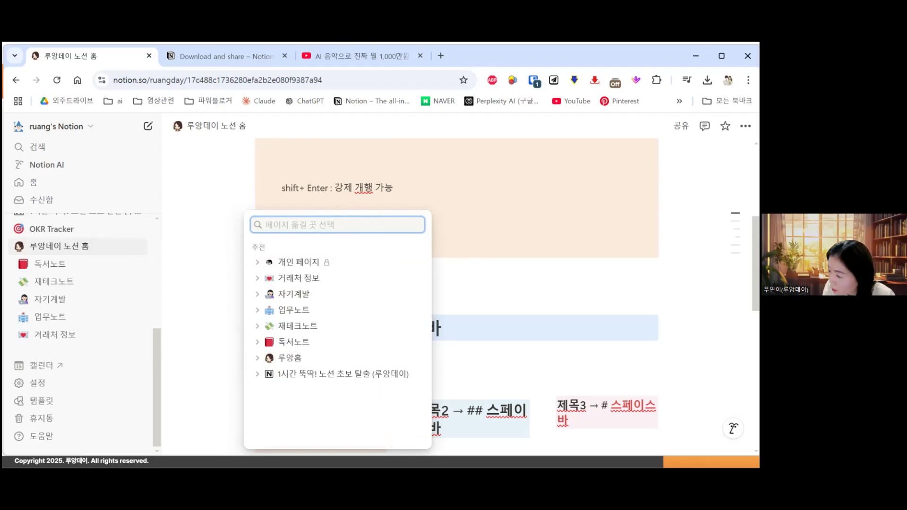
key(Escape)
Step: Enter the /페이지 command on the empty line between the 페이지복사 line and the 개인 노트 heading
scroll(457, 284, down, 2)
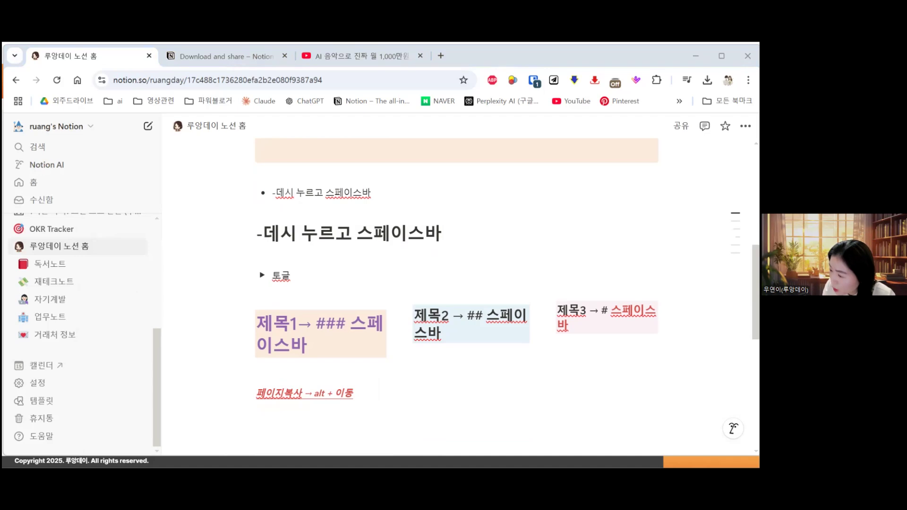
scroll(502, 319, down, 4)
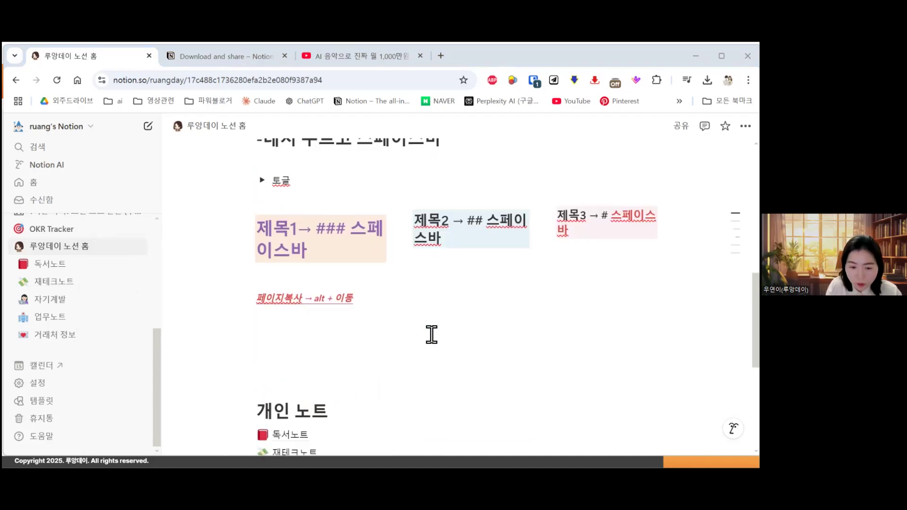
mouse_move(318, 350)
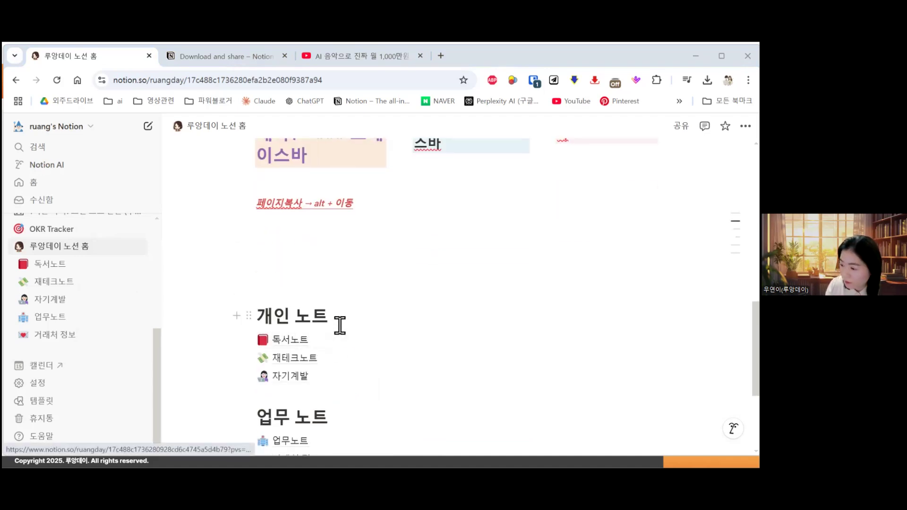
scroll(348, 324, up, 7)
scroll(340, 334, down, 2)
scroll(291, 279, down, 2)
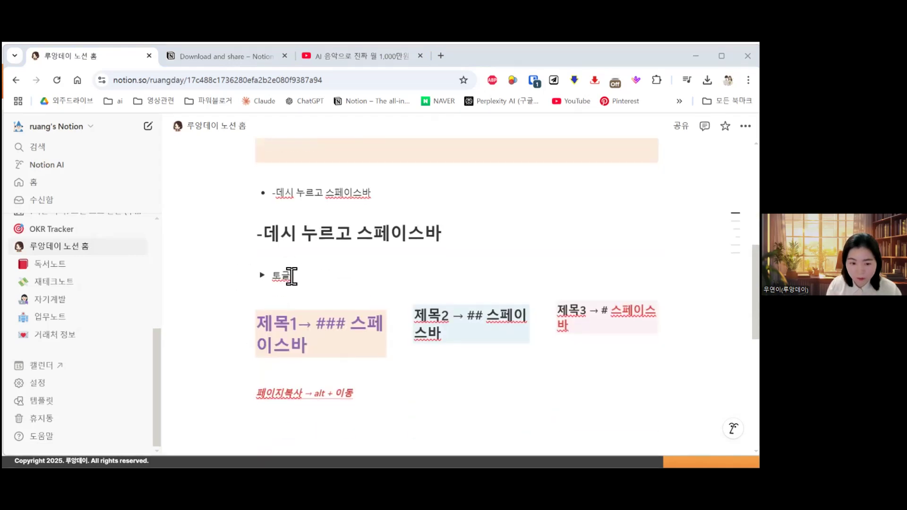
scroll(307, 276, down, 4)
click(312, 260)
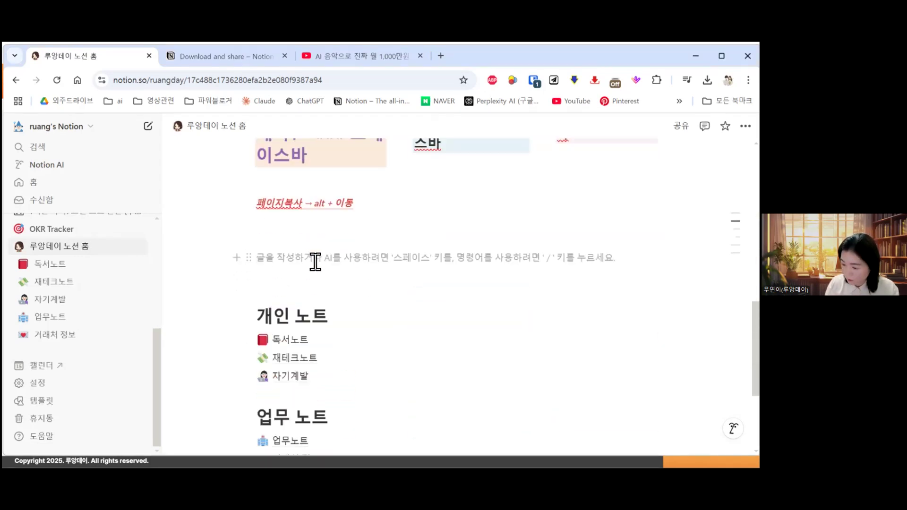
text(/)
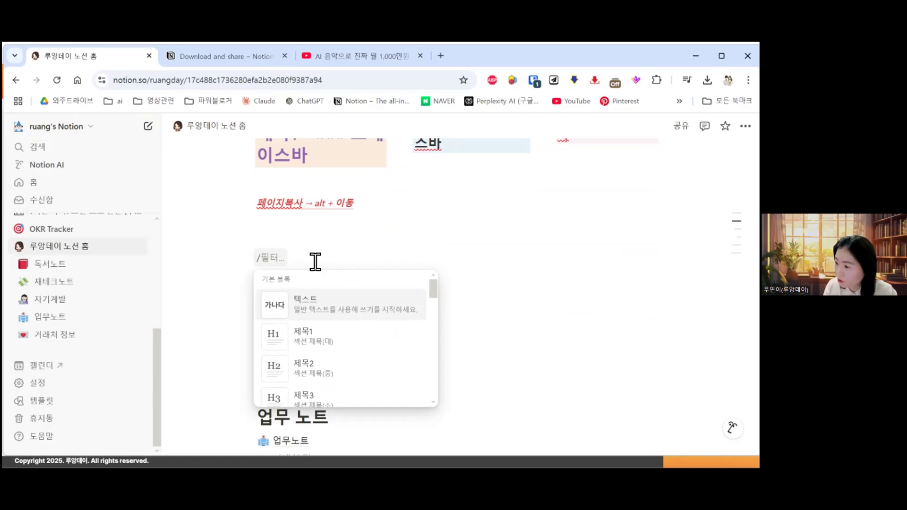
text(페이지)
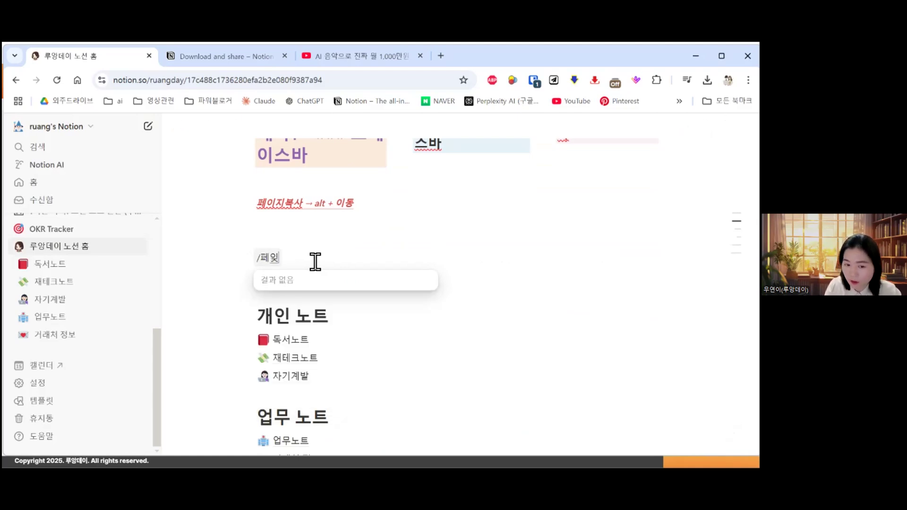
Step: Capture a screenshot of the /페이지 command with its 페이지 option and paste it below the 페이지복사 line
mouse_move(312, 302)
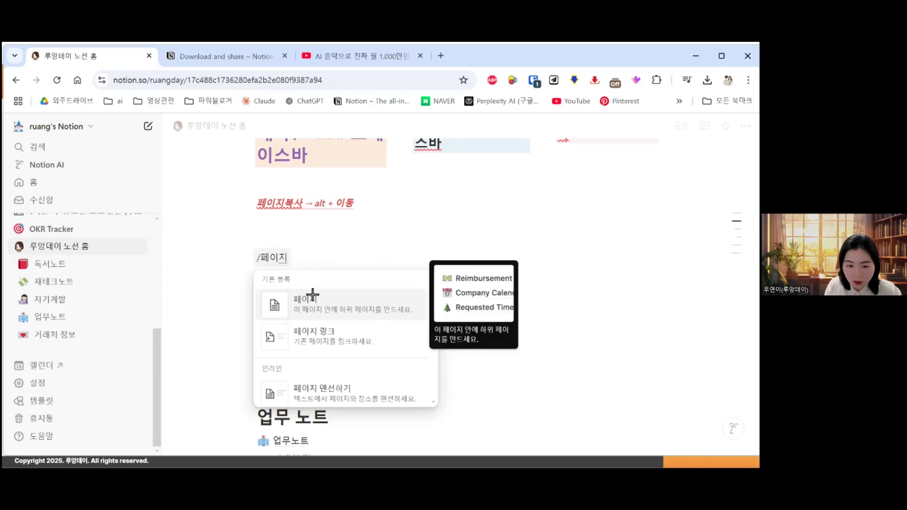
key(super+shift+s)
drag(330, 279, 418, 322)
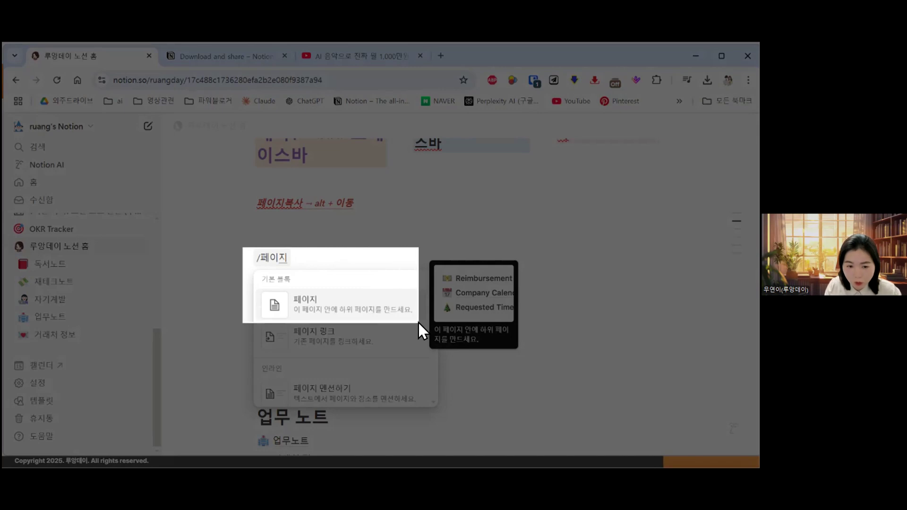
click(332, 228)
key(ctrl+v)
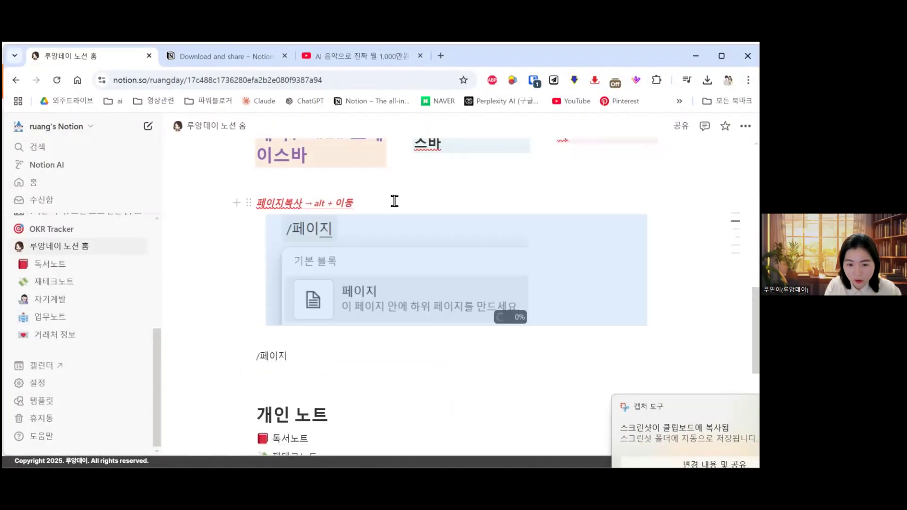
click(512, 352)
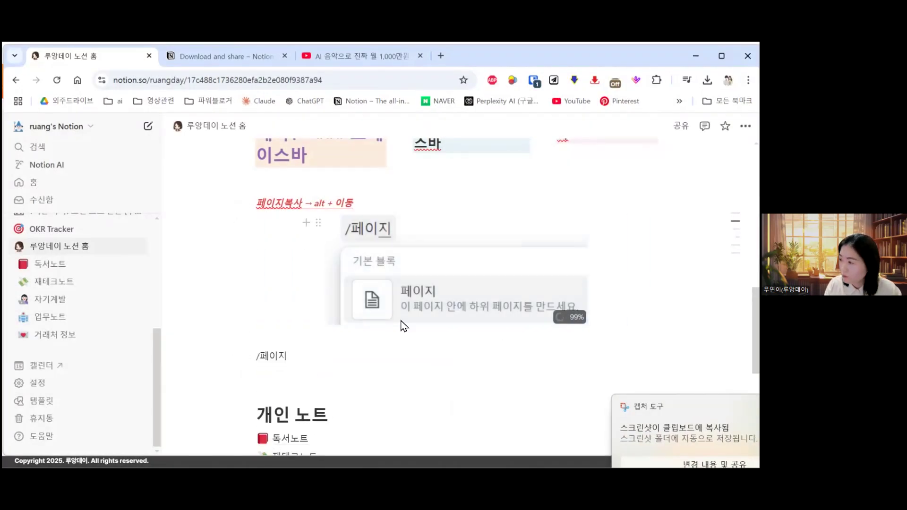
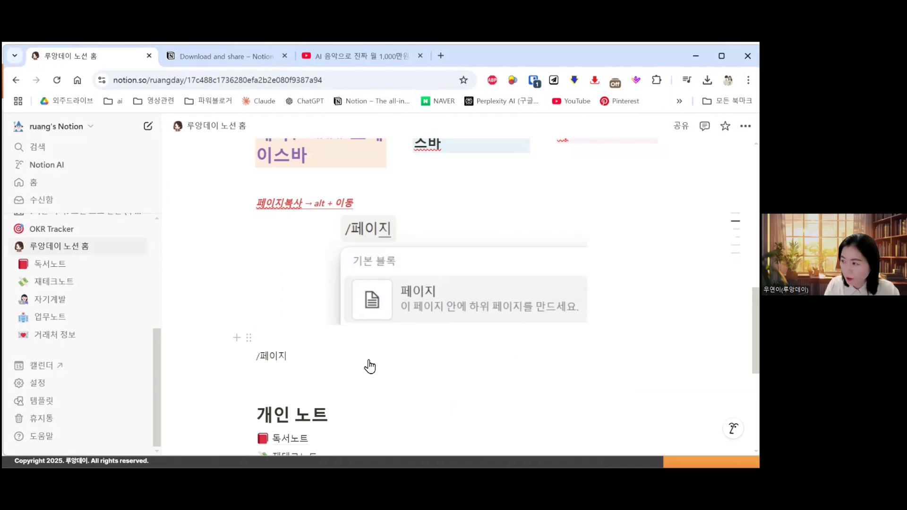
key(Return)
text(/)
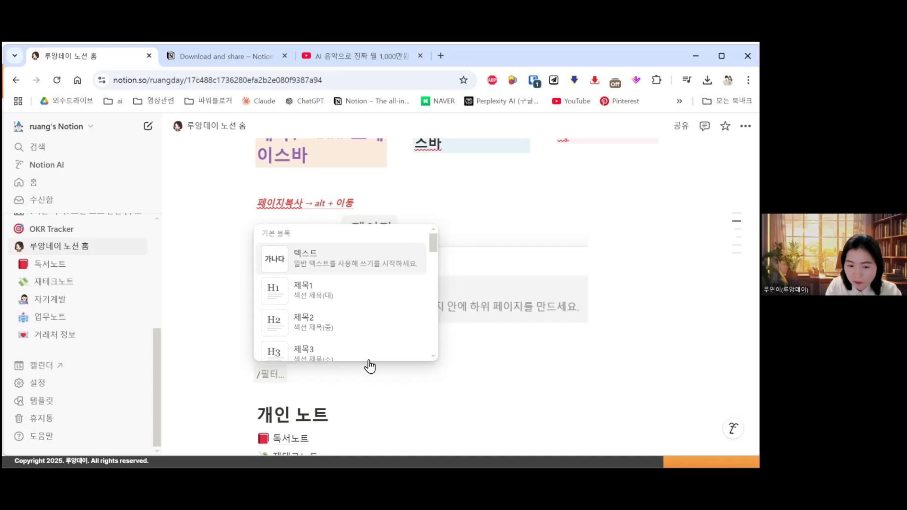
text(페이지)
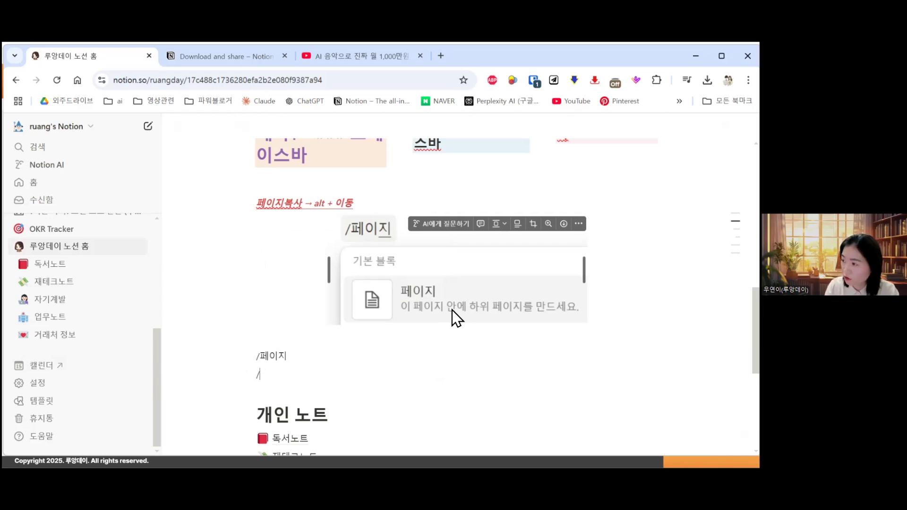
key(BackSpace)
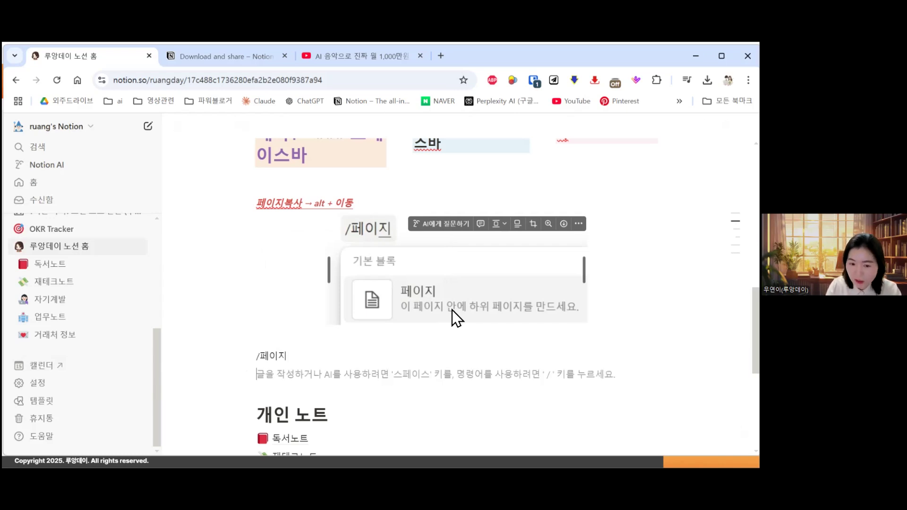
text(/)
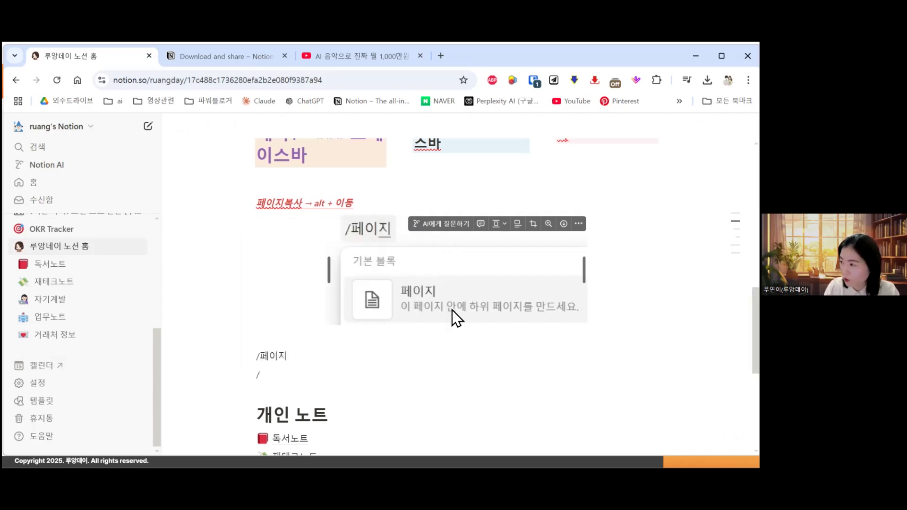
key(shift+Home)
key(BackSpace)
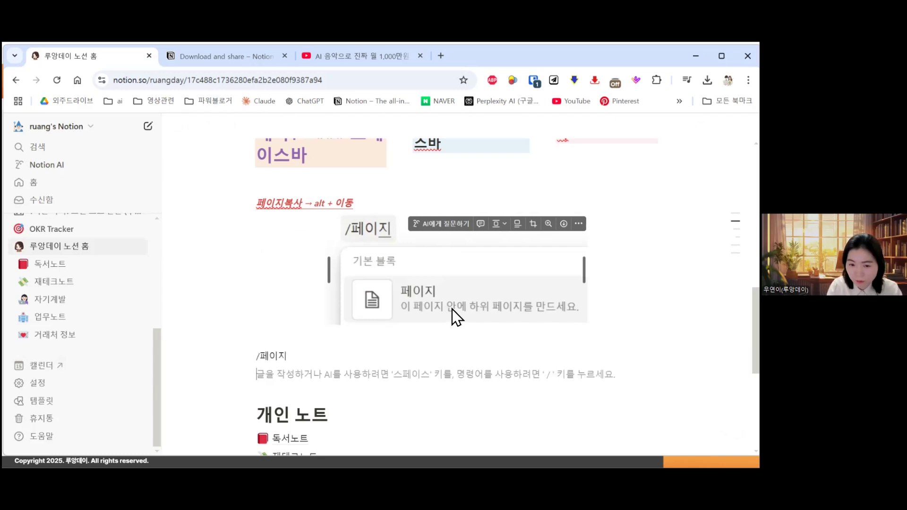
Step: Insert a divider below the /페이지 line, above the 개인 노트 heading
scroll(453, 316, up, 10)
scroll(447, 317, down, 10)
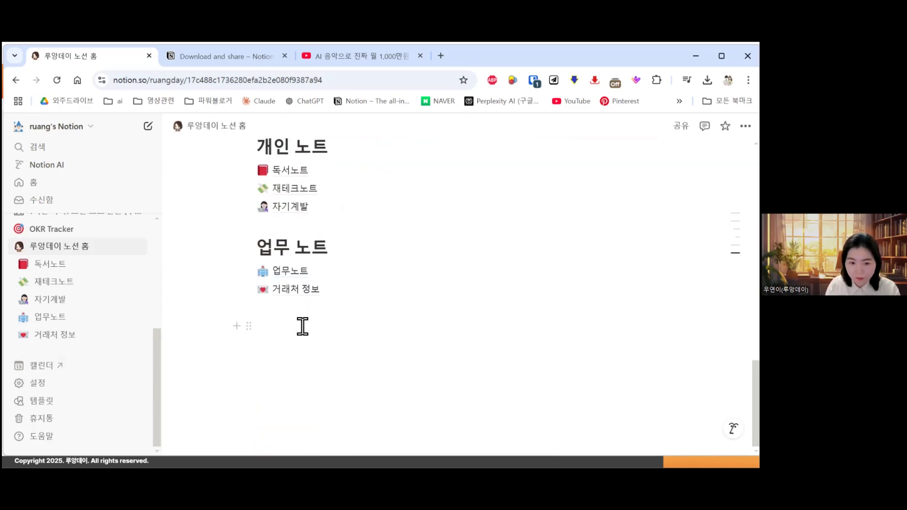
scroll(301, 324, up, 4)
key(Return)
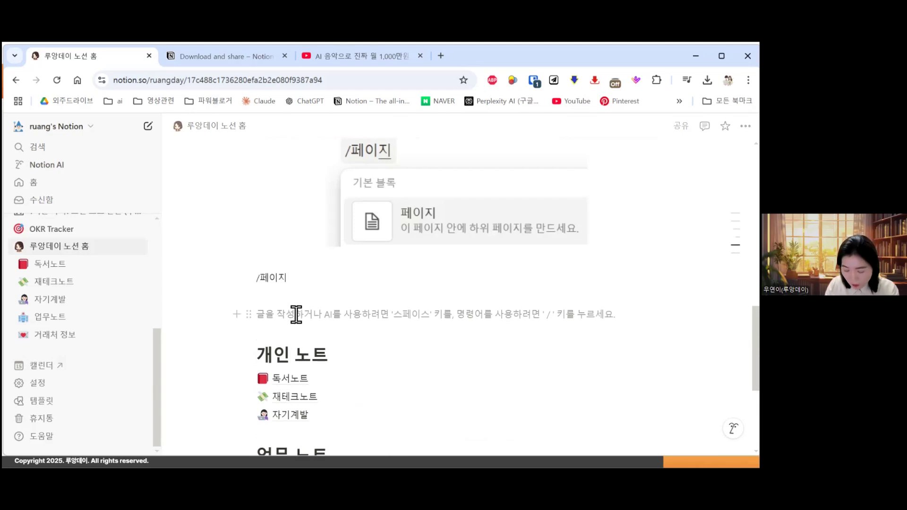
scroll(293, 312, up, 8)
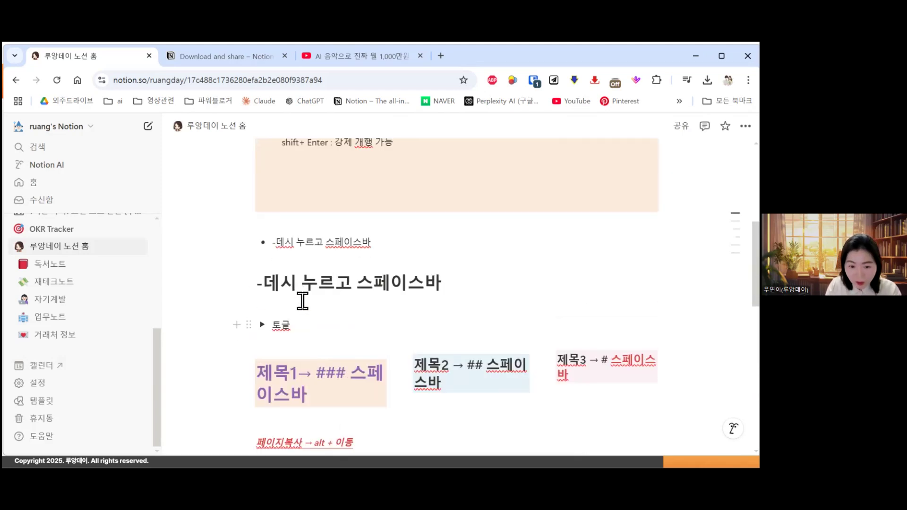
scroll(302, 305, down, 5)
scroll(298, 246, down, 6)
scroll(314, 255, up, 3)
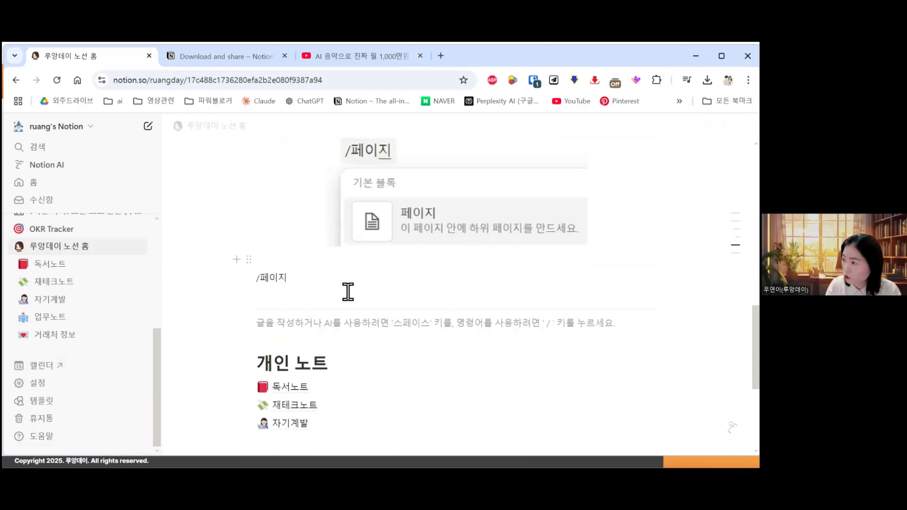
Step: Write the note "-데시 * 3 ⇒ 스페이바 누르면 줄이 생겨요!" directly below the divider
click(355, 291)
click(315, 344)
text(-데)
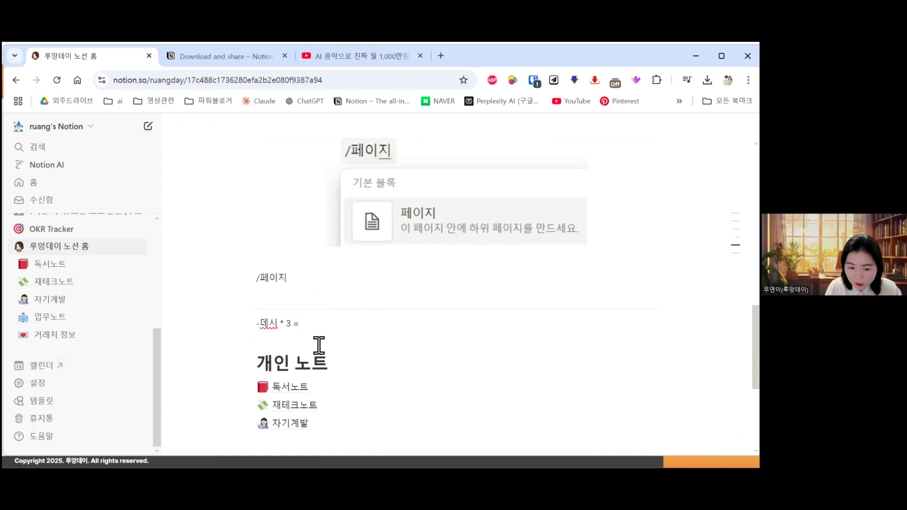
text(시 * 3 ⇒ 스페이바 ㄴ)
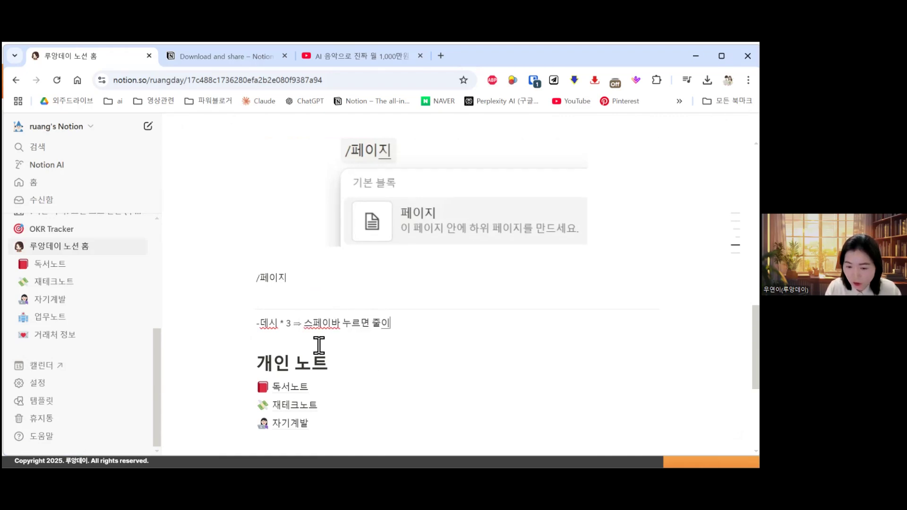
key(Return)
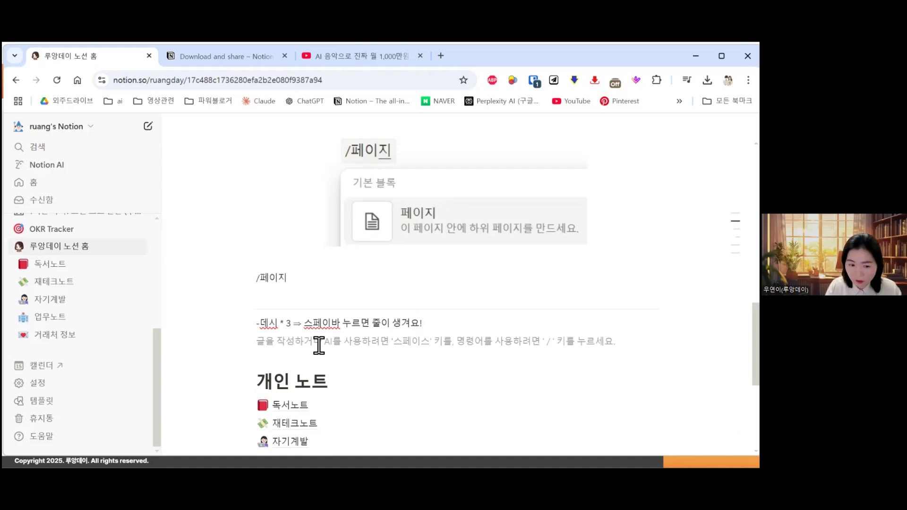
Step: Create another divider and move it between the 자기계발 page link and the 업무 노트 heading, with an empty line above it
key(Return)
text(-)
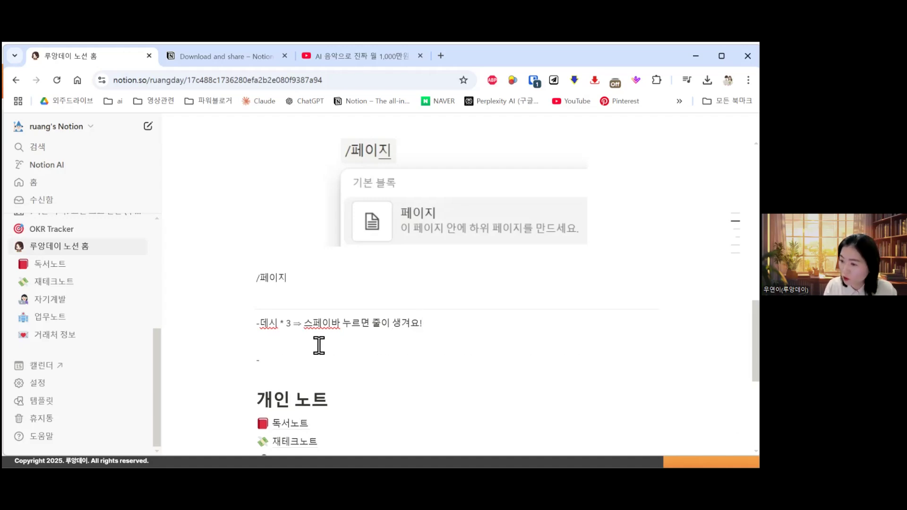
text(-)
scroll(307, 342, down, 2)
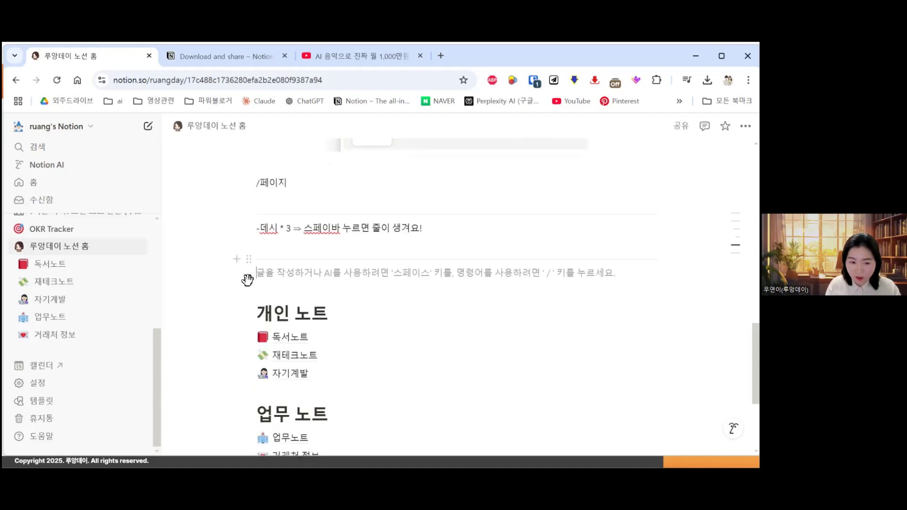
drag(246, 273, 274, 372)
scroll(595, 409, down, 2)
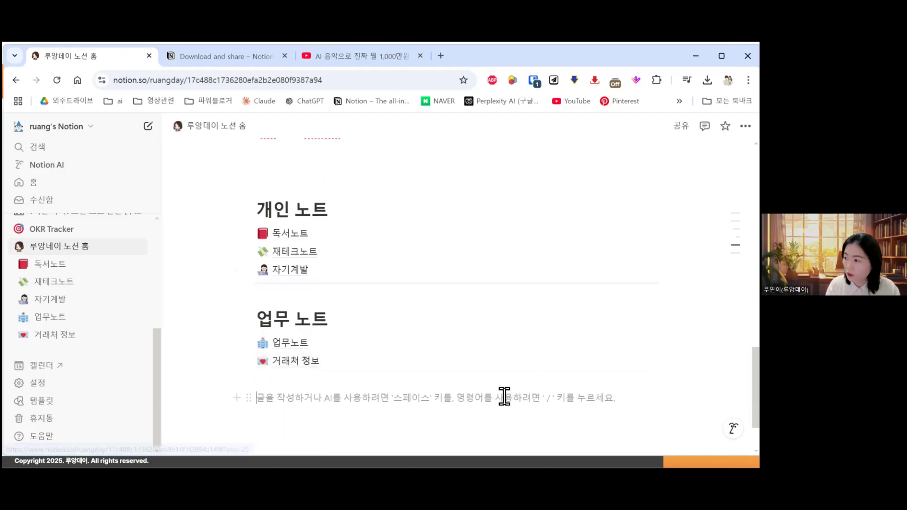
drag(247, 285, 260, 313)
key(Return)
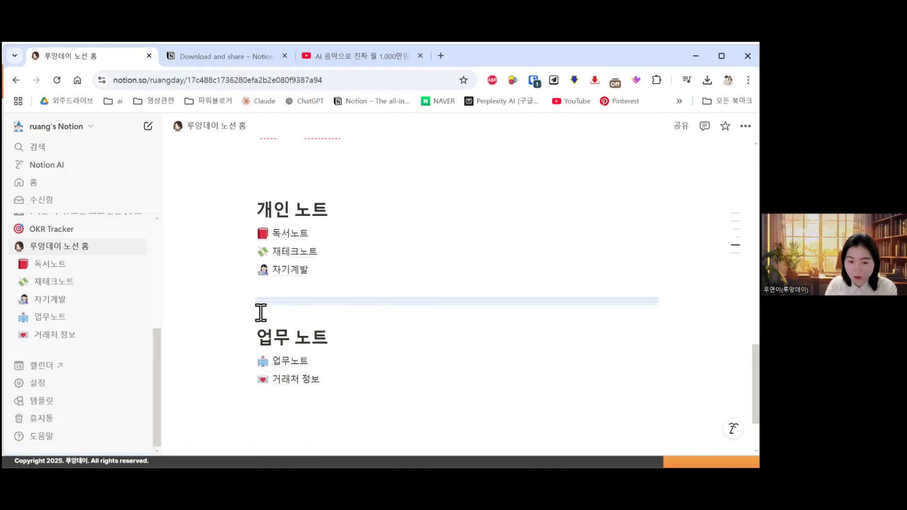
Step: Insert a callout (콜아웃) block between the "줄이 생겨요!" note and the 개인 노트 heading
scroll(519, 303, up, 4)
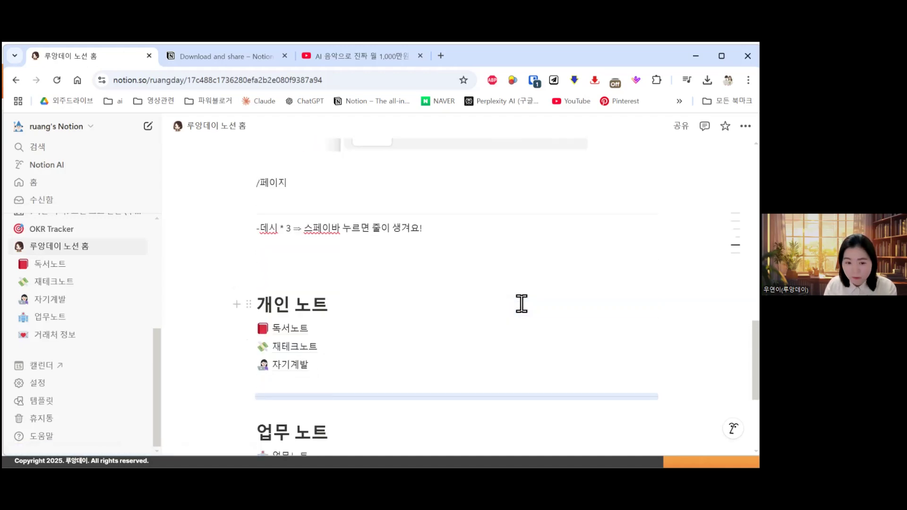
click(272, 349)
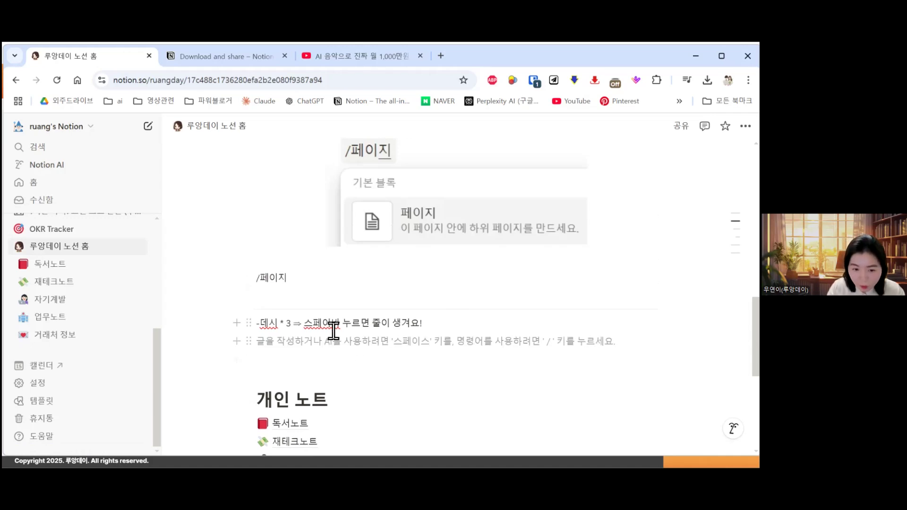
scroll(334, 330, down, 2)
click(351, 267)
text(/)
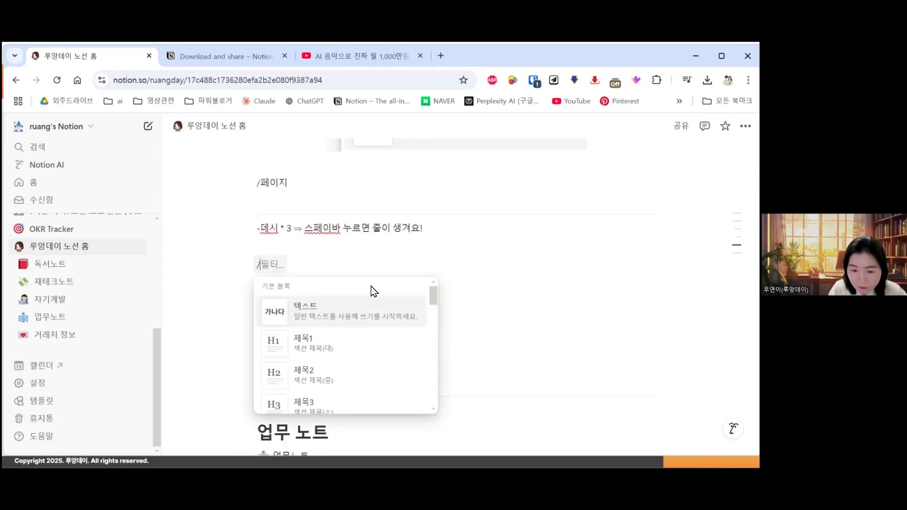
drag(432, 293, 428, 319)
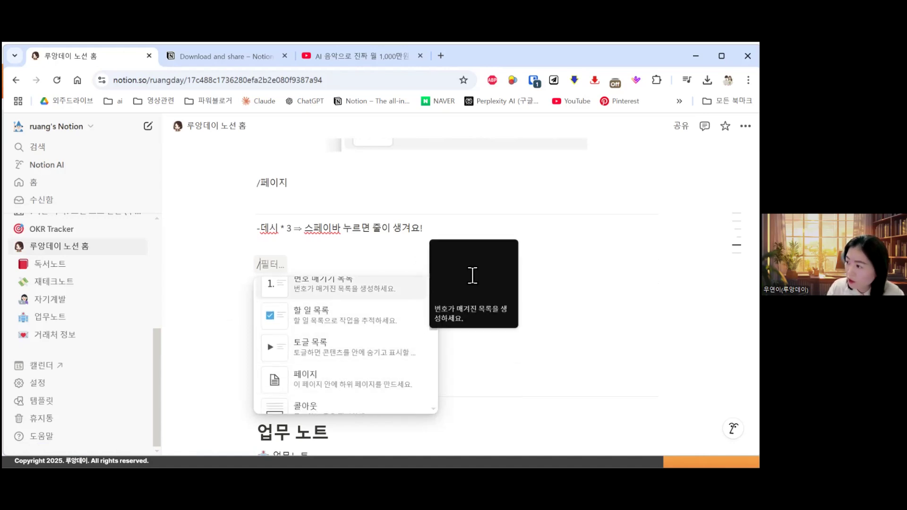
drag(434, 322, 431, 334)
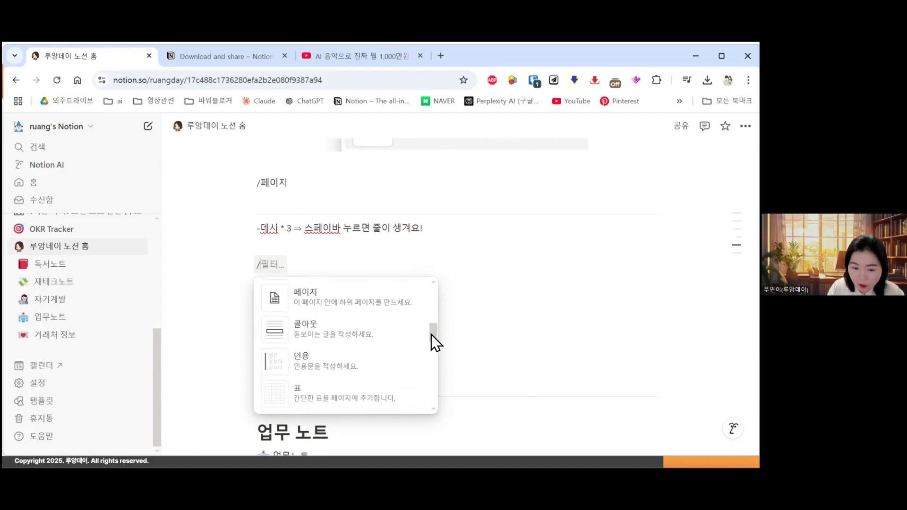
click(309, 338)
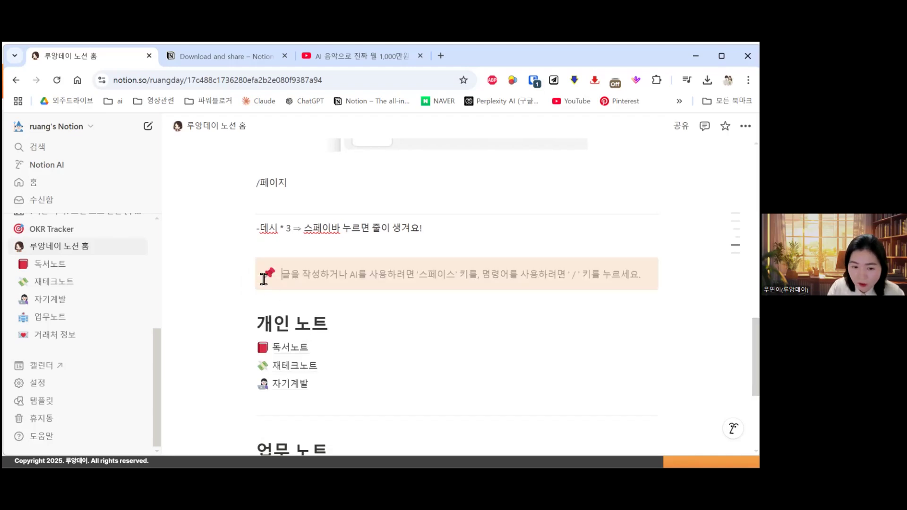
Step: Change the new callout's icon to the red book emoji, and remove the icon altogether
click(268, 274)
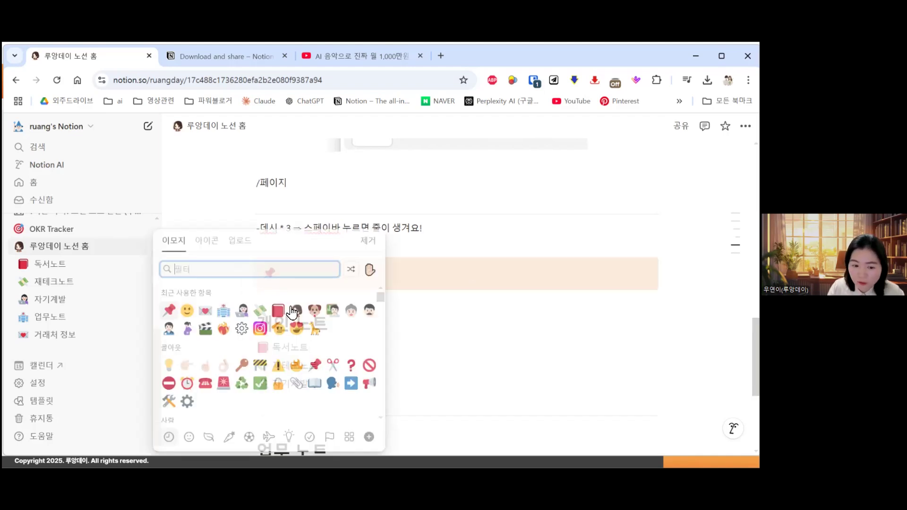
click(279, 311)
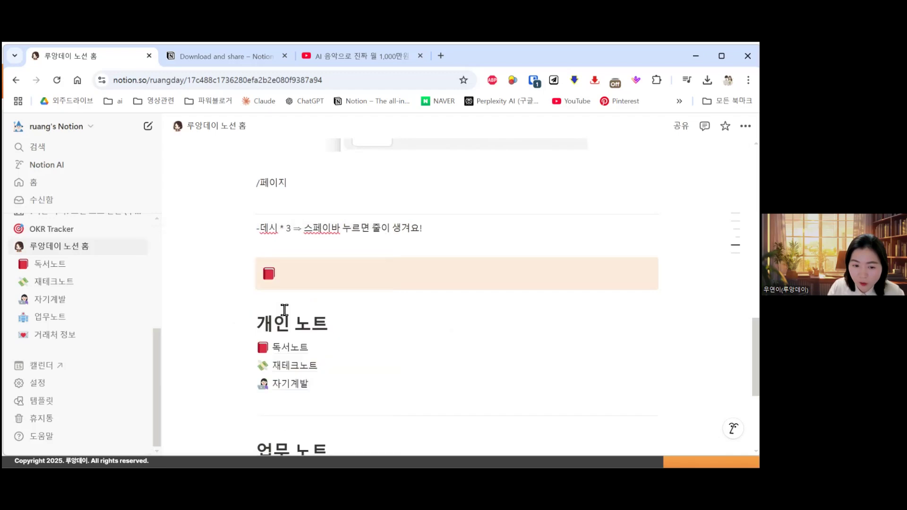
click(270, 273)
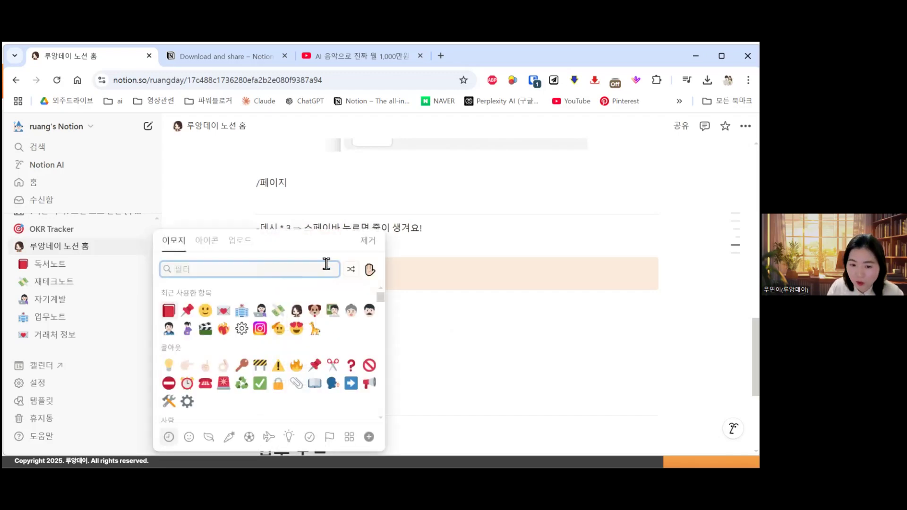
click(370, 242)
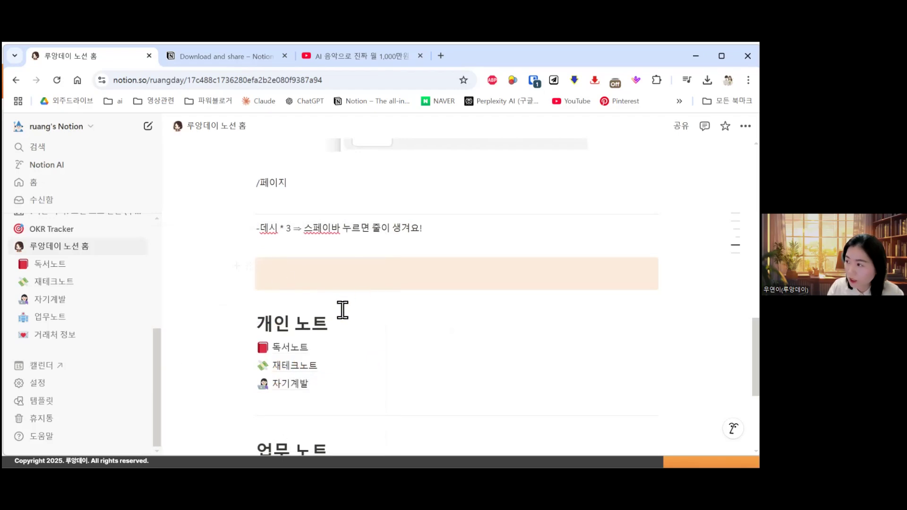
Step: Write "중요 공지:" in the new callout and add an empty line under it
click(317, 279)
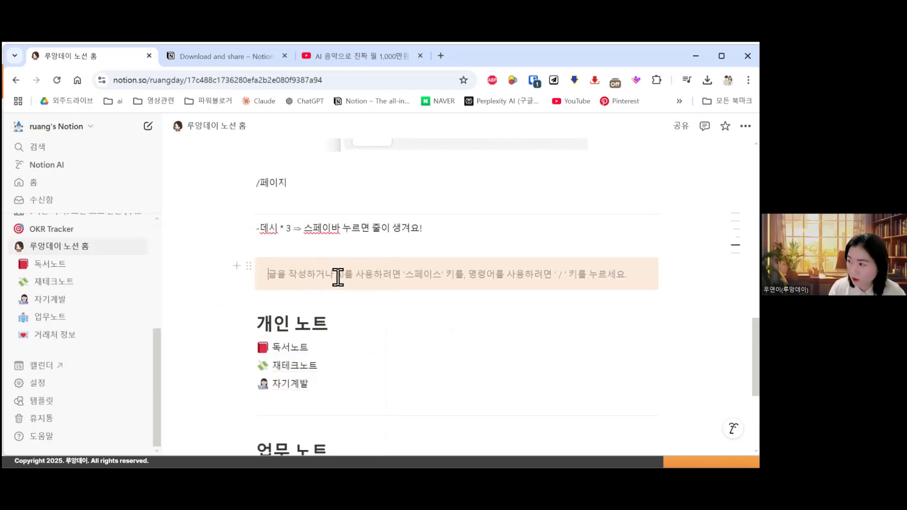
text(지)
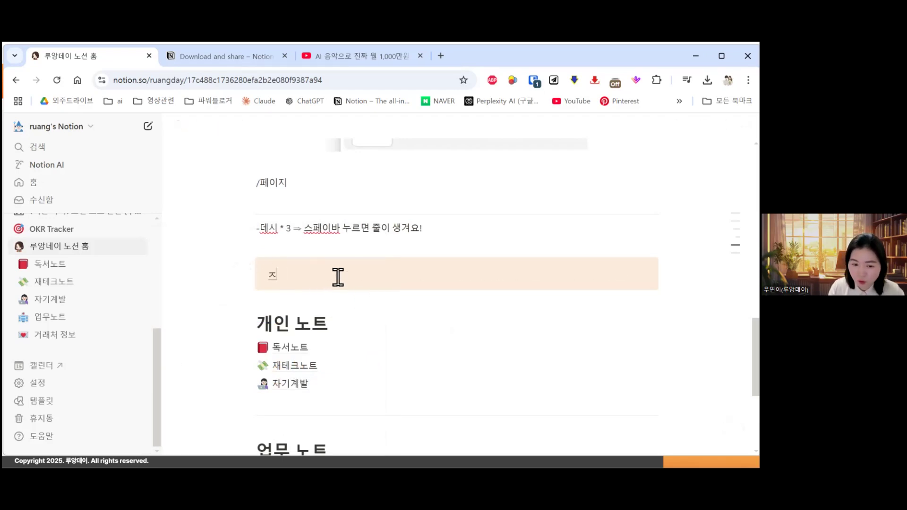
text(공지:)
key(Return)
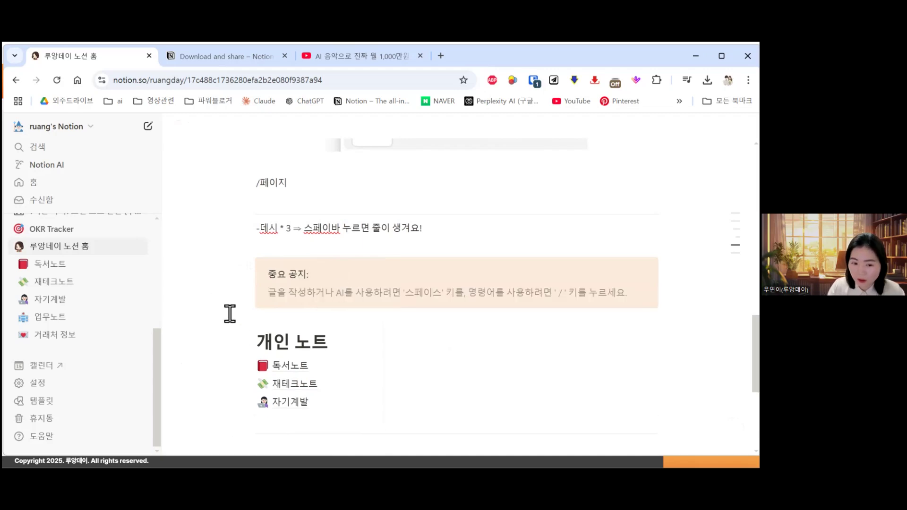
click(356, 267)
Step: Insert a divider below the 거래처 정보 page link at the end of the page
scroll(336, 326, down, 5)
click(370, 334)
text(---)
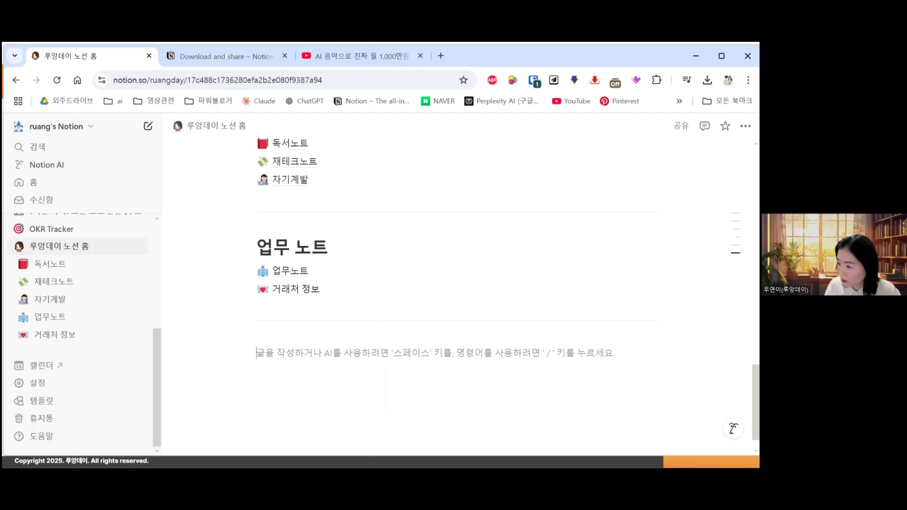
Step: Switch to the open KakaoTalk chat window and copy the class notice text
mouse_move(530, 478)
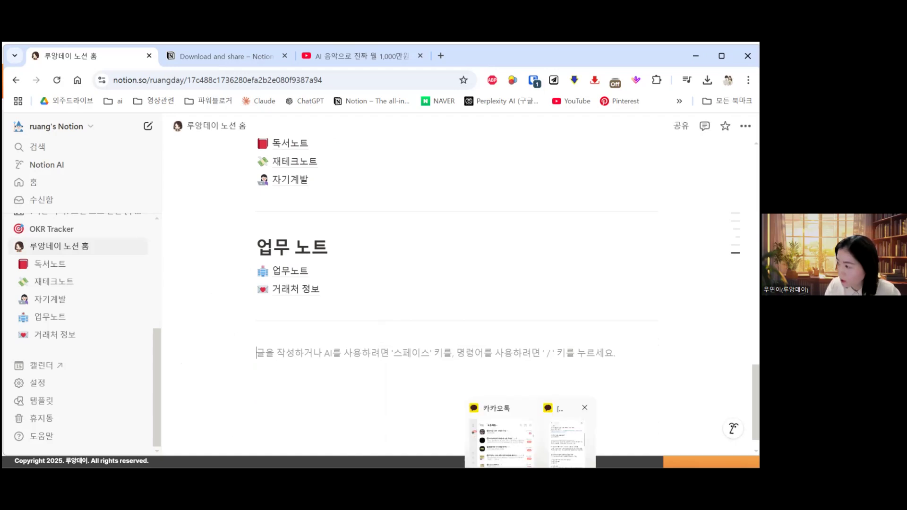
click(567, 443)
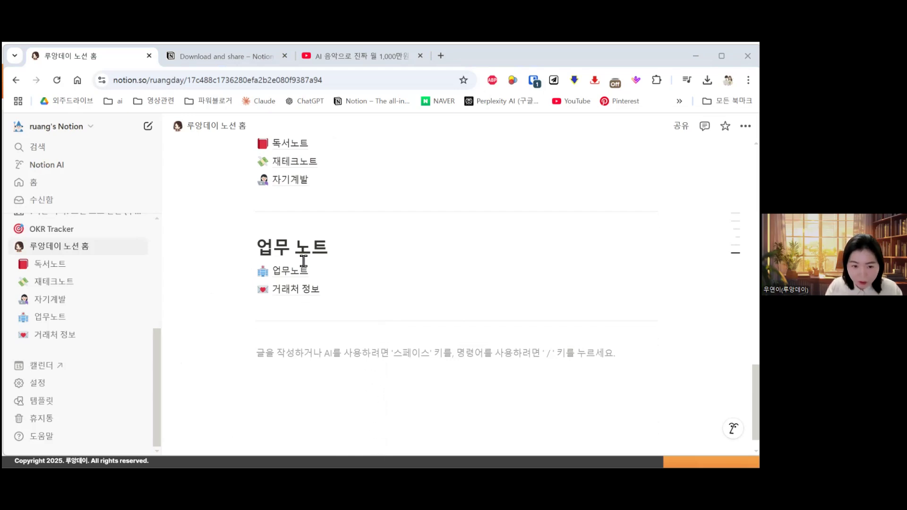
Step: Create a subpage titled 카페 공지사항 below the 자기계발 link and paste the copied class notice into it
scroll(303, 260, up, 2)
click(285, 295)
text(/)
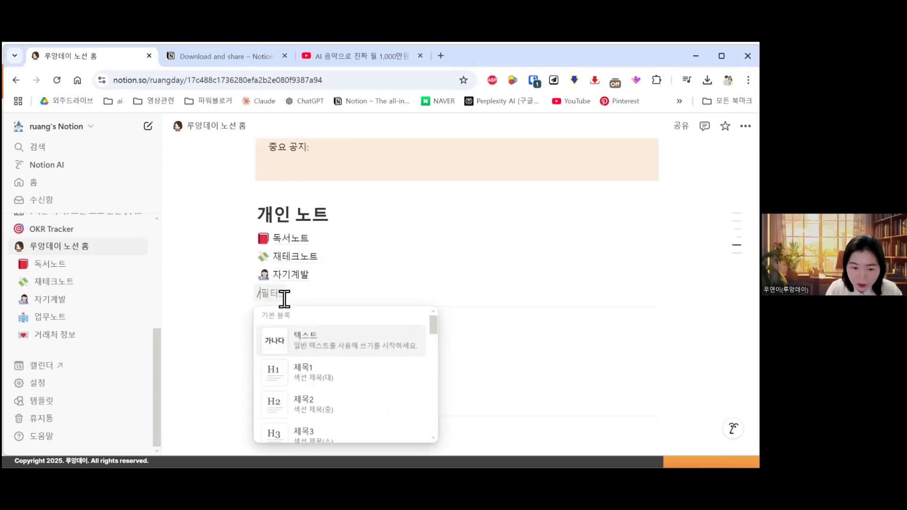
text(페이지)
key(Return)
text(카페 공지사항)
key(Return)
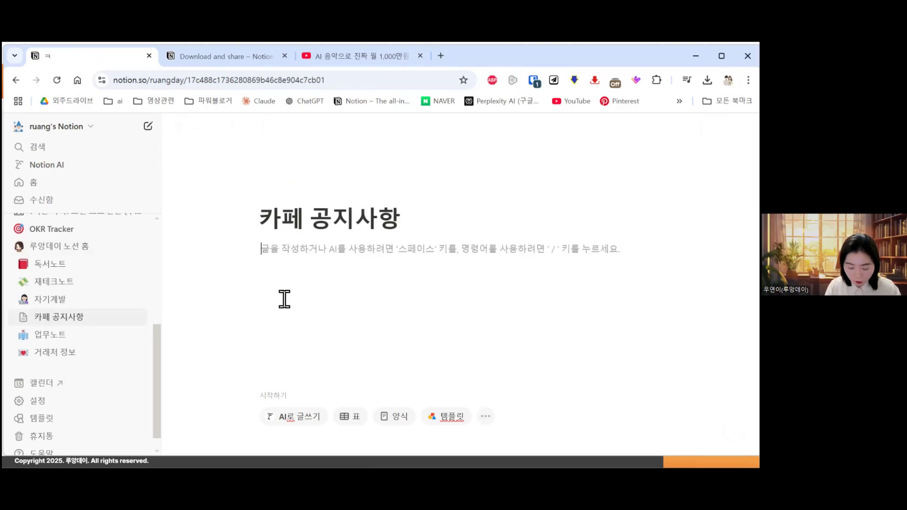
key(ctrl+v)
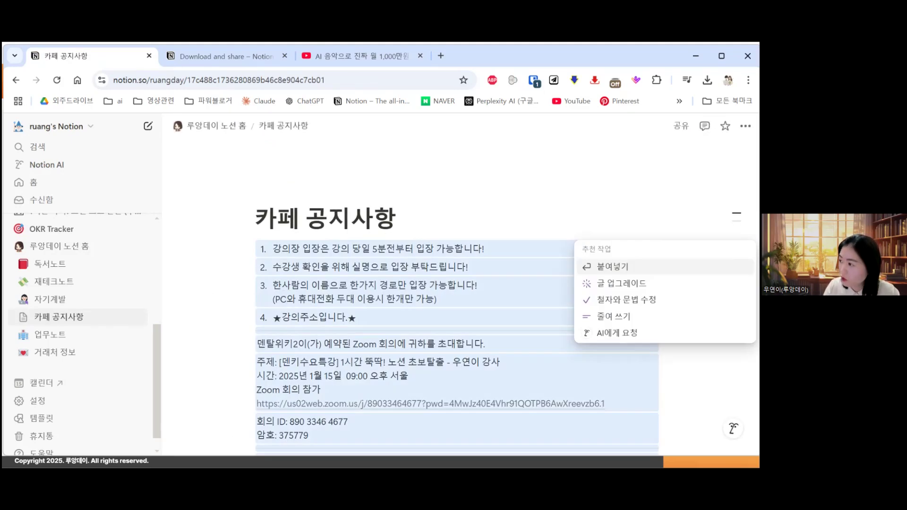
Step: Dismiss the paste suggestions and add an empty line between the 카페 공지사항 title and the numbered list
key(Escape)
click(458, 214)
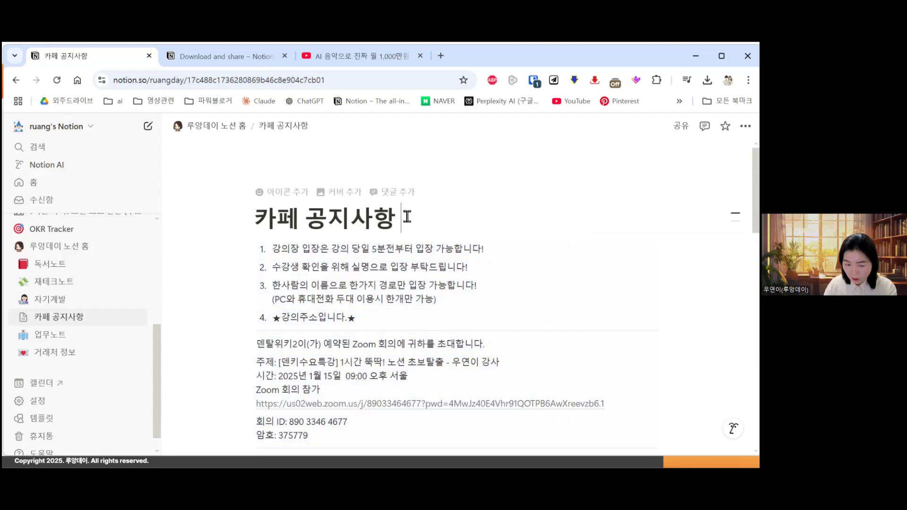
key(Return)
scroll(371, 225, down, 5)
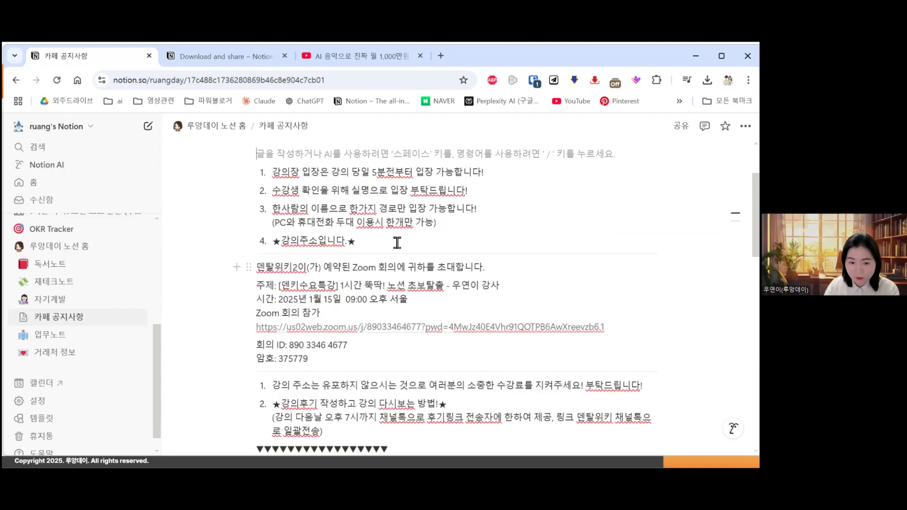
Step: Make "당일 5분전부터 입장 가능" in the first list item bold and red
scroll(371, 225, up, 5)
drag(271, 270, 353, 270)
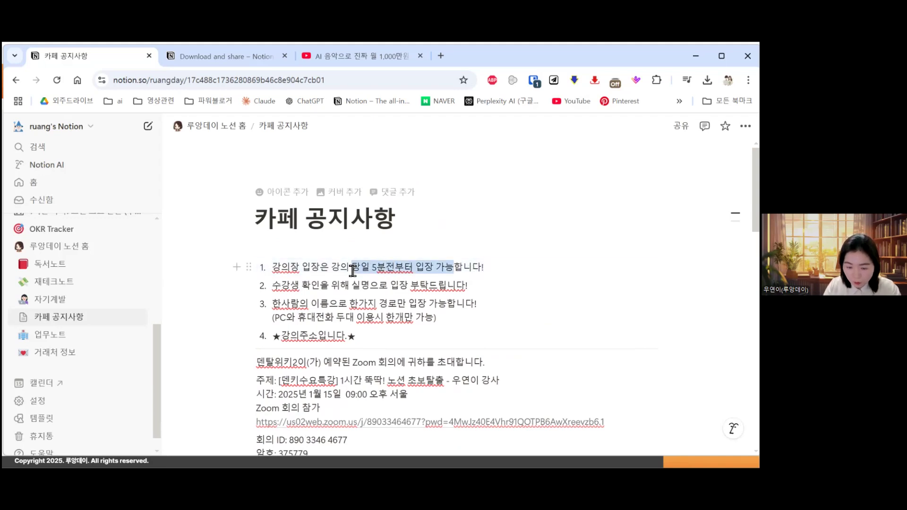
key(ctrl+b)
click(690, 243)
click(655, 280)
Step: Turn the Zoom meeting invitation line below the first divider into a callout
scroll(477, 291, down, 2)
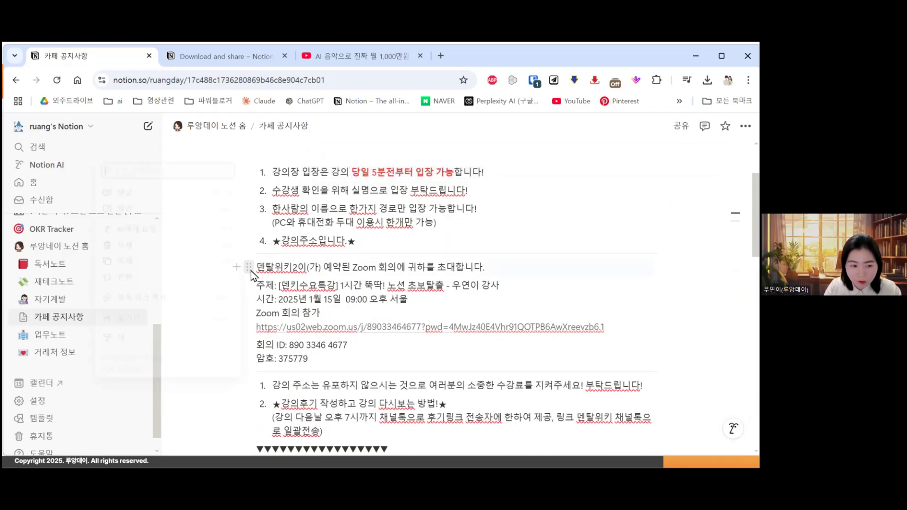
click(249, 267)
mouse_move(211, 284)
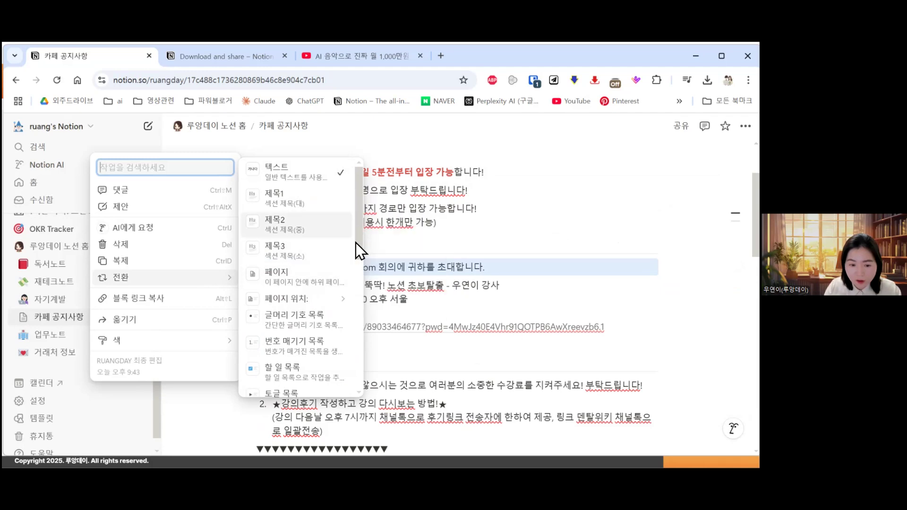
scroll(351, 274, down, 3)
scroll(346, 286, down, 2)
click(302, 303)
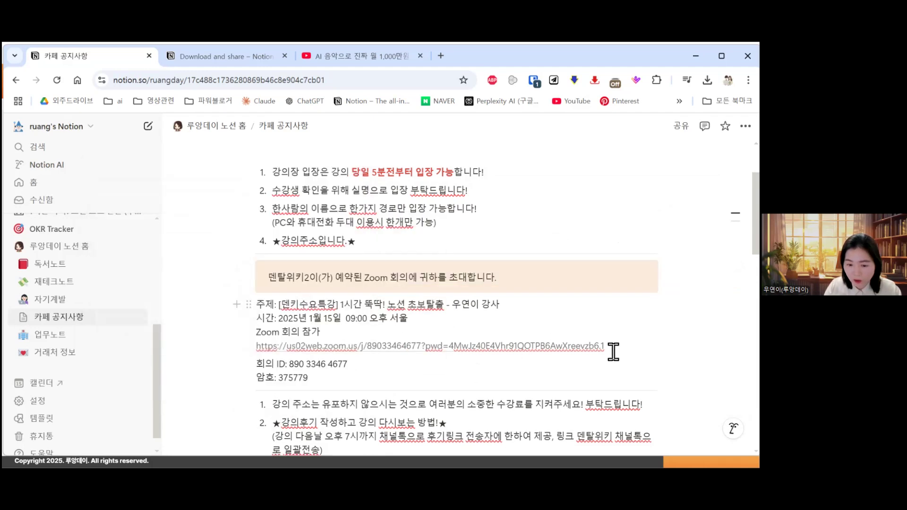
Step: Move the meeting topic, time, join link, meeting ID and passcode lines into the callout, one blank line below its first line
drag(413, 378, 251, 307)
key(ctrl+c)
key(BackSpace)
click(537, 292)
key(shift+Return)
key(shift+Return)
key(ctrl+v)
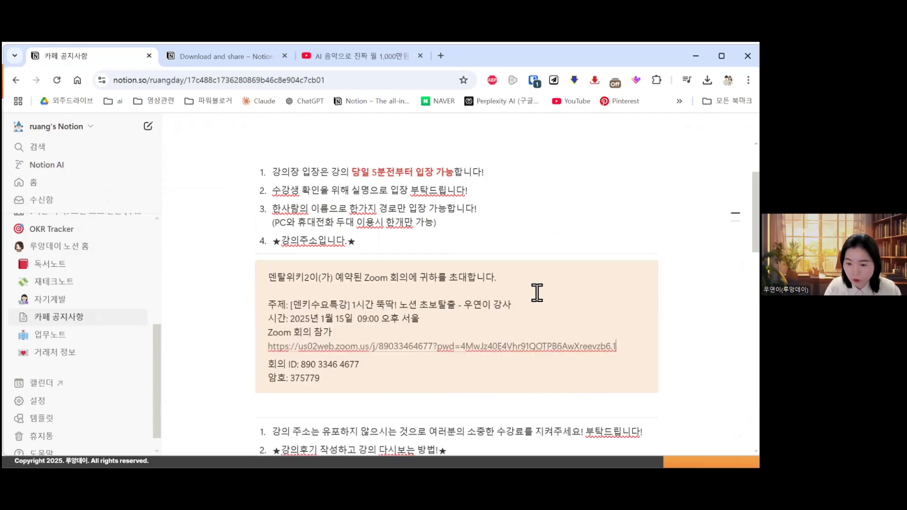
Step: Bold the invitation line in the callout and add an empty text line beneath the callout
drag(514, 282, 269, 277)
key(ctrl+b)
click(507, 399)
Step: Add empty text lines between the second list item about 강의후기 and the ▼ row
scroll(507, 399, down, 2)
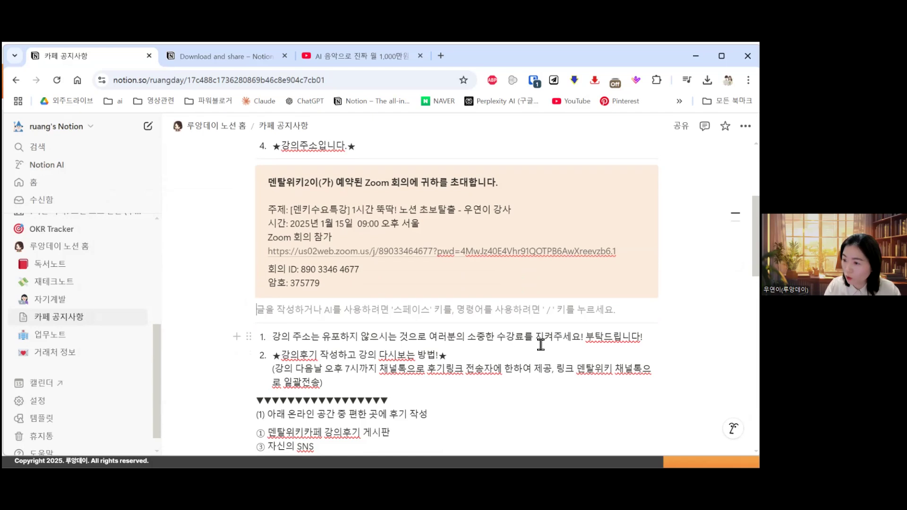
scroll(541, 345, down, 2)
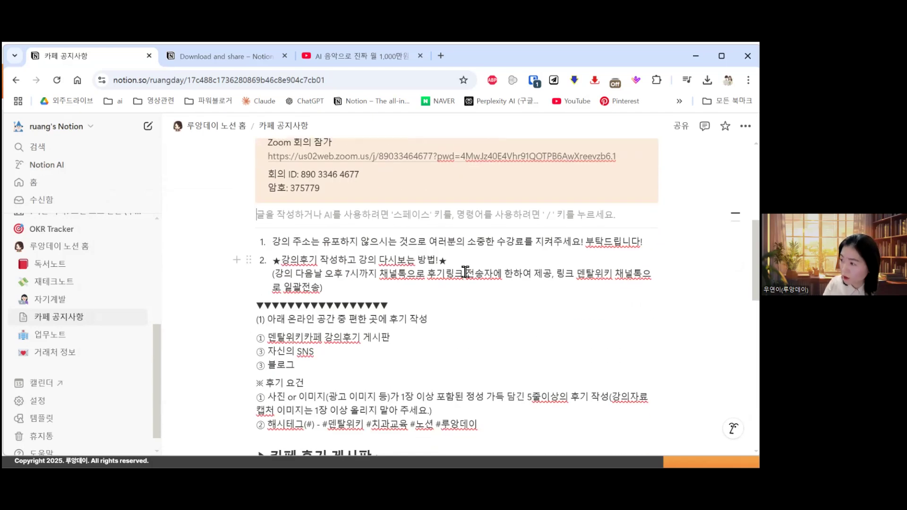
scroll(501, 277, down, 2)
scroll(479, 271, up, 2)
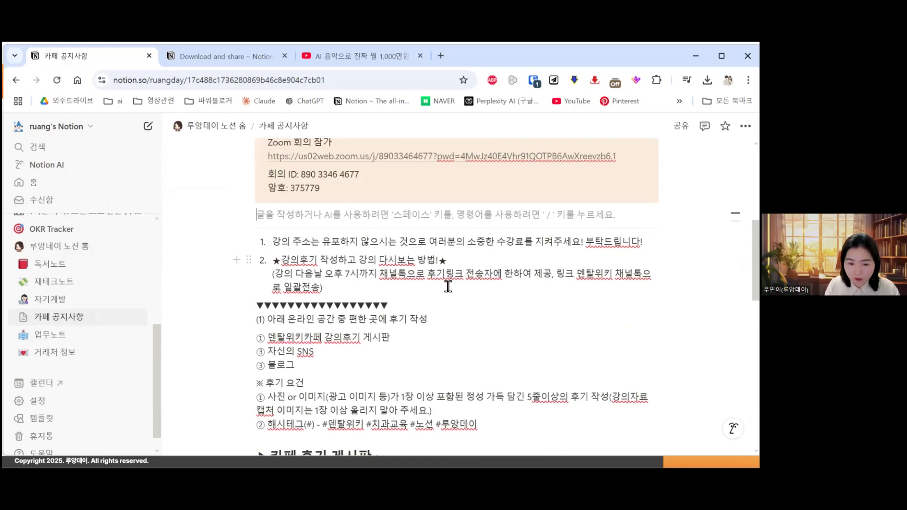
click(411, 290)
key(Return)
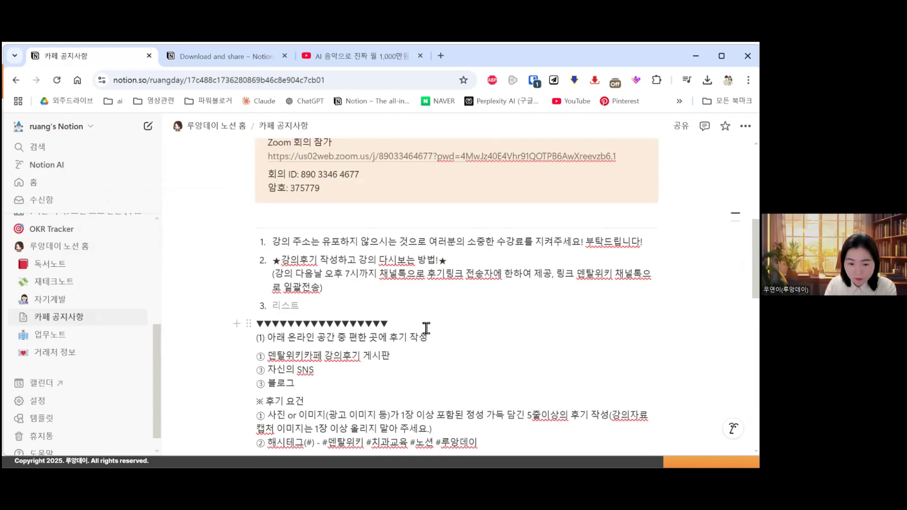
click(334, 310)
key(BackSpace)
click(273, 244)
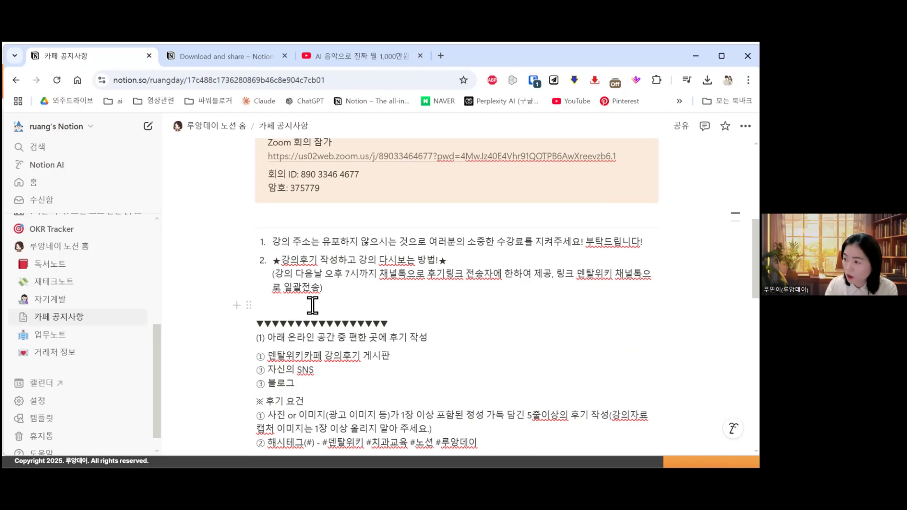
key(ctrl+z)
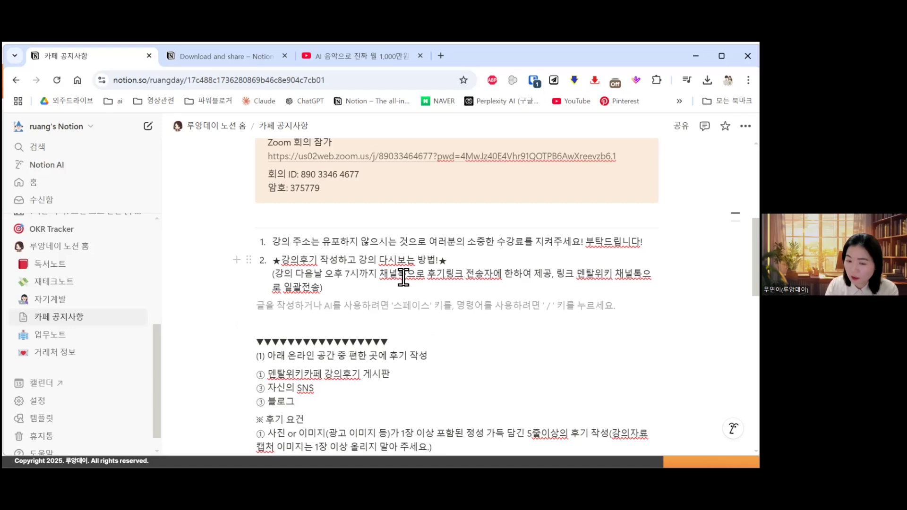
Step: Give the 카페 후기 게시판 heading with its link a light background color
scroll(409, 274, down, 4)
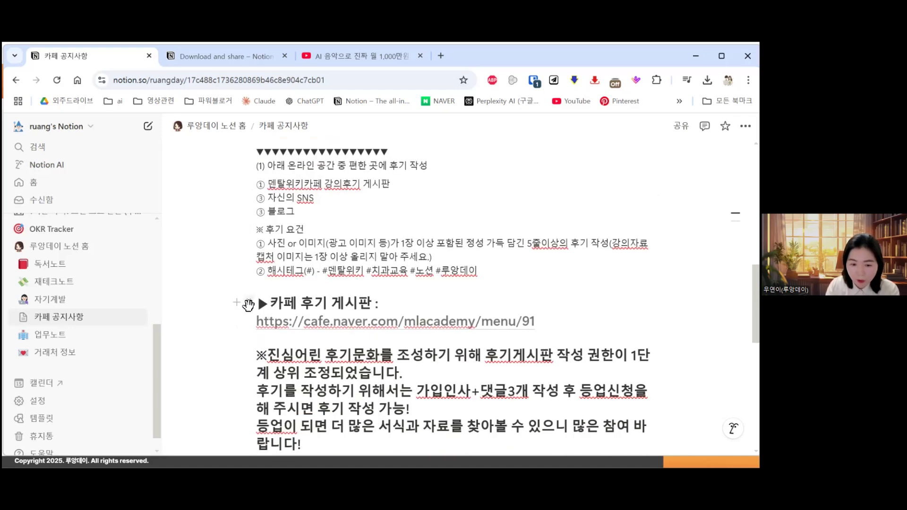
click(248, 305)
mouse_move(213, 376)
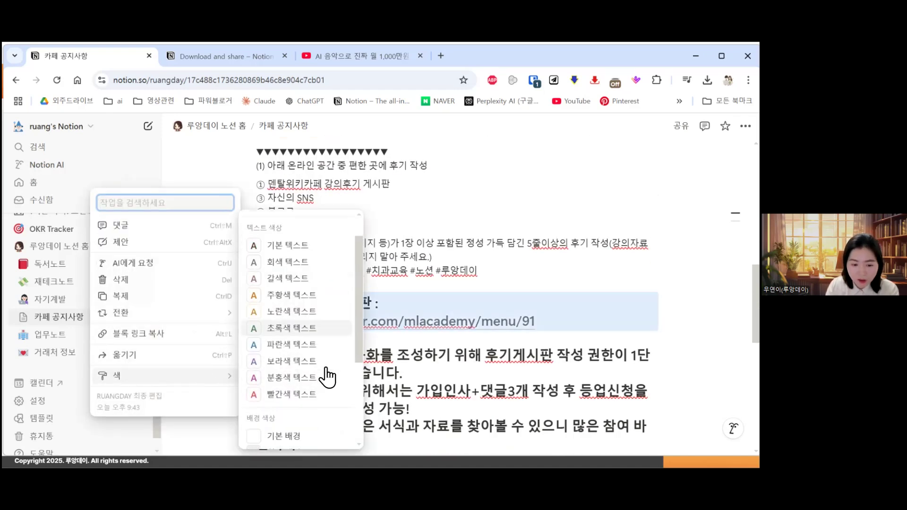
scroll(284, 406, down, 2)
click(286, 402)
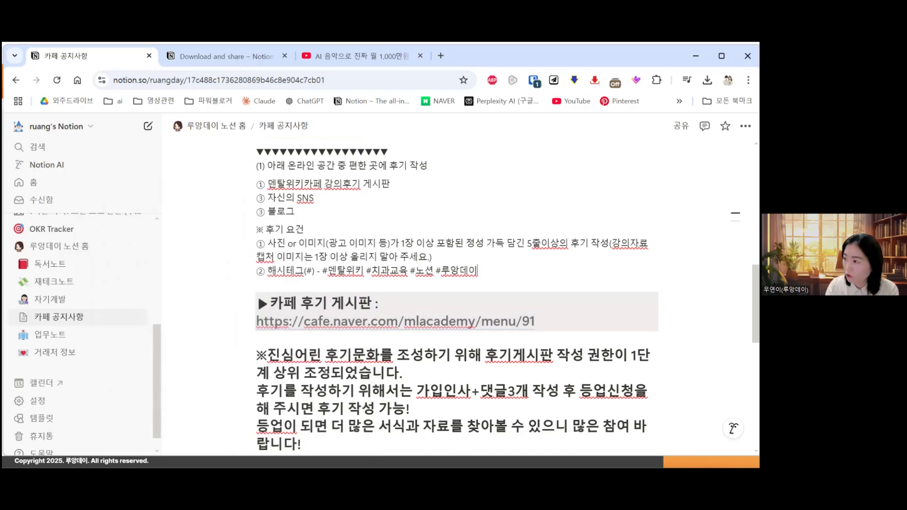
Step: Convert the ※진심어린 후기문화 heading block to 제목3
scroll(536, 290, down, 4)
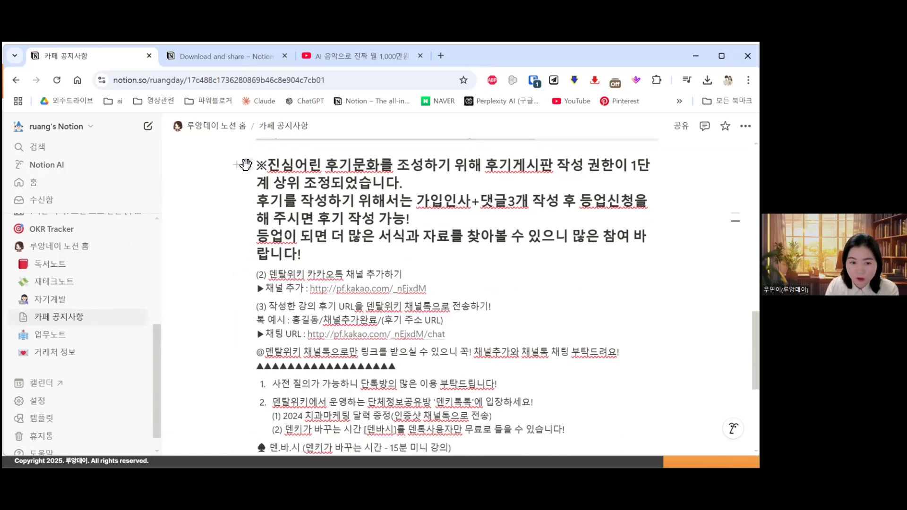
click(246, 164)
mouse_move(216, 251)
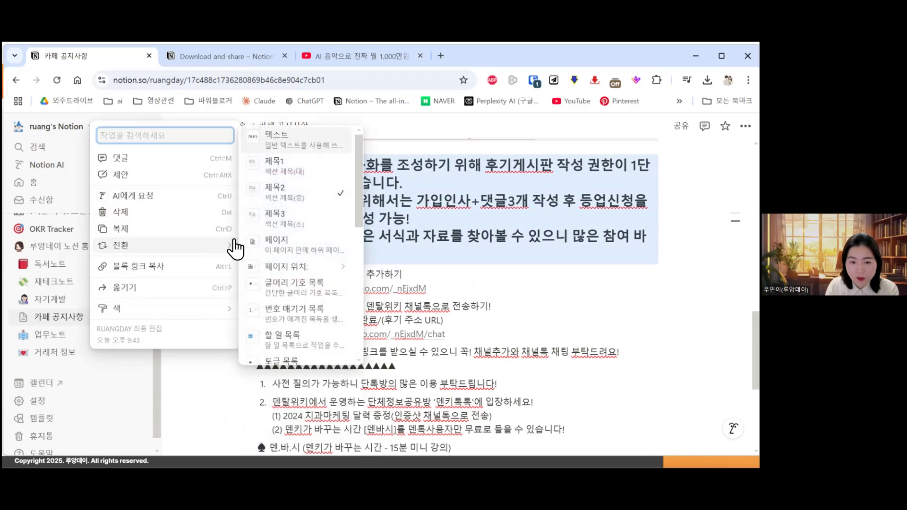
click(286, 218)
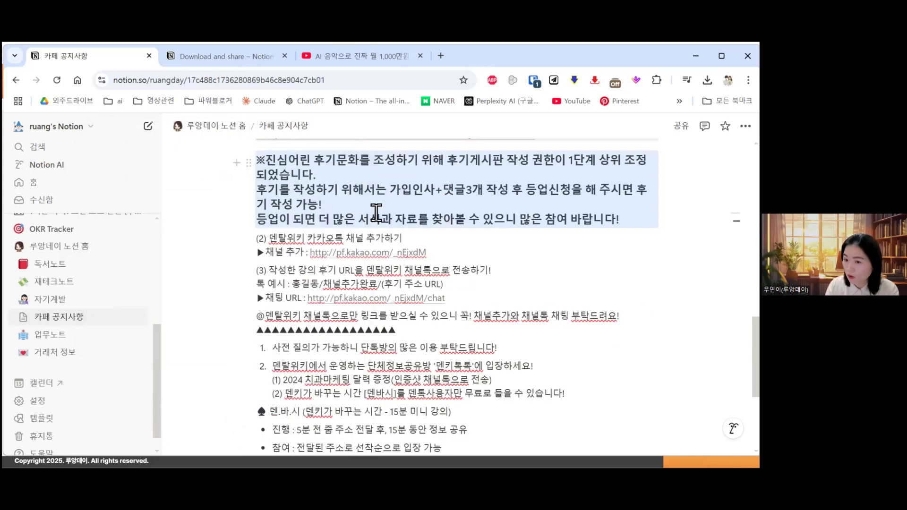
click(558, 171)
Step: Add a level-1 heading "중요공지" above the numbered list at the start of the page
scroll(587, 175, down, 5)
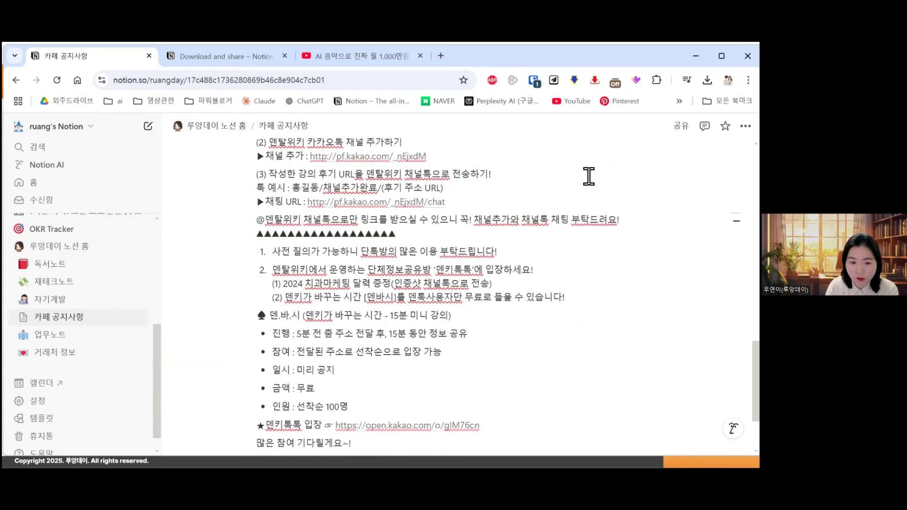
scroll(529, 332, up, 15)
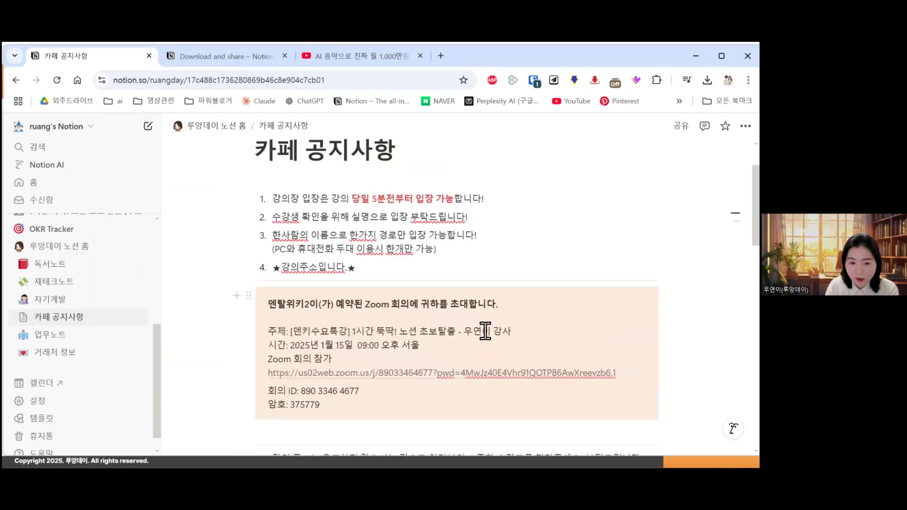
key(Return)
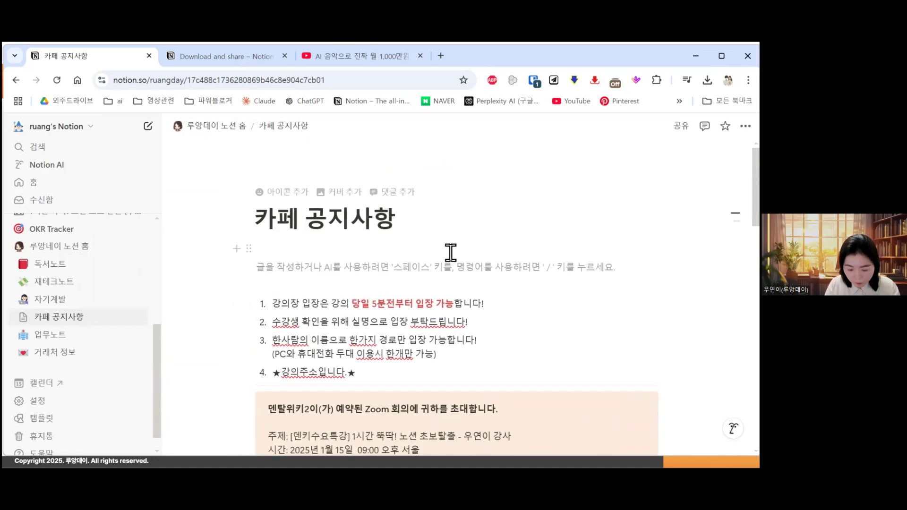
text(##)
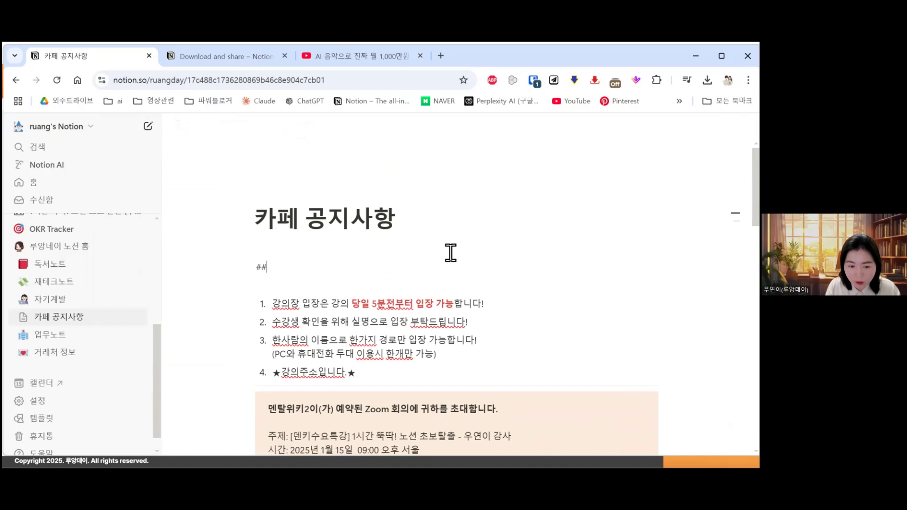
text(# )
text(중)
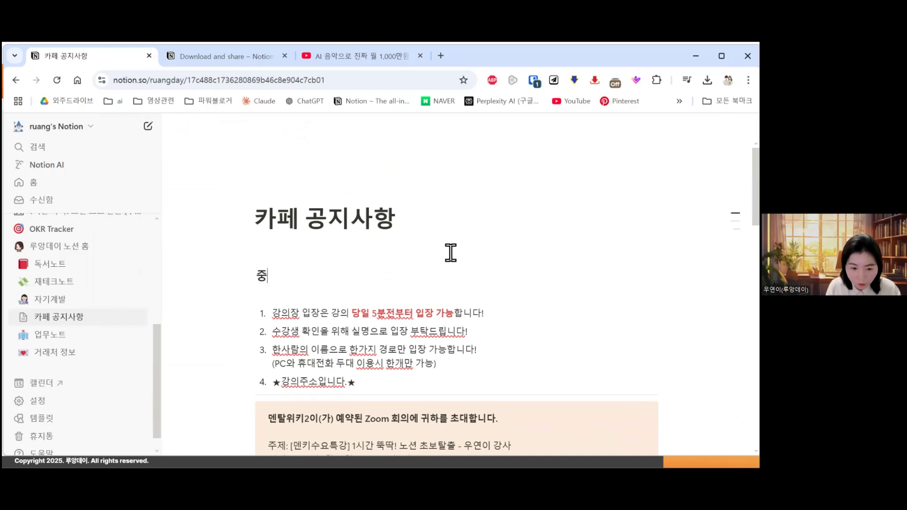
key(BackSpace)
key(BackSpace)
text(# ㅈ)
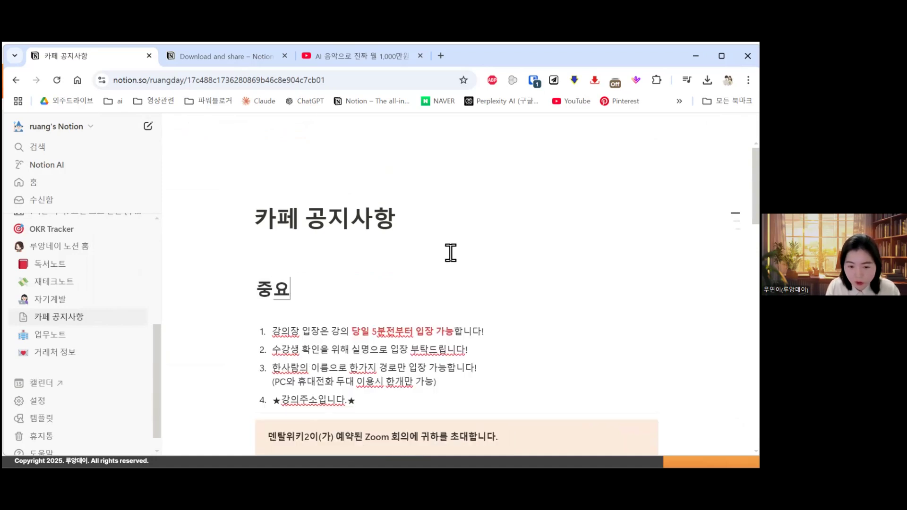
text(요공지)
Step: Add a level-1 heading "후기정보" between the Zoom callout and the divider below it
scroll(451, 252, down, 10)
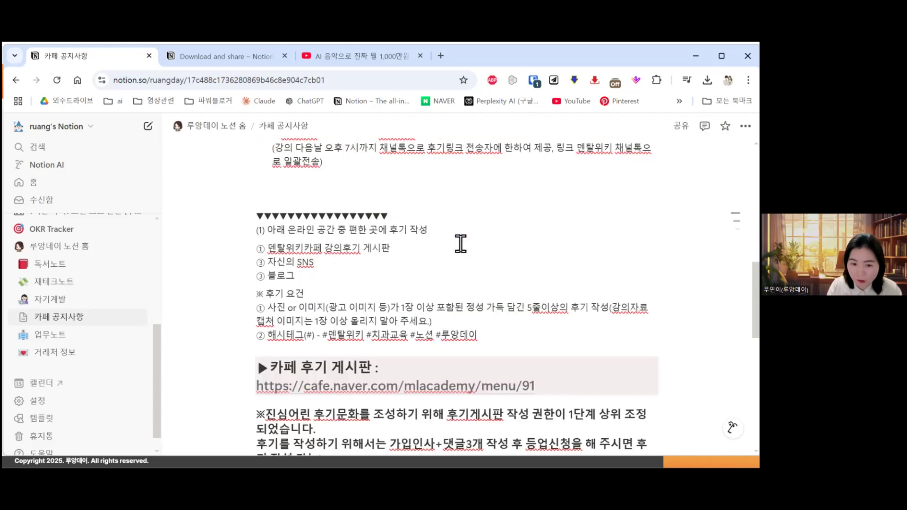
scroll(460, 227, up, 10)
scroll(460, 227, down, 11)
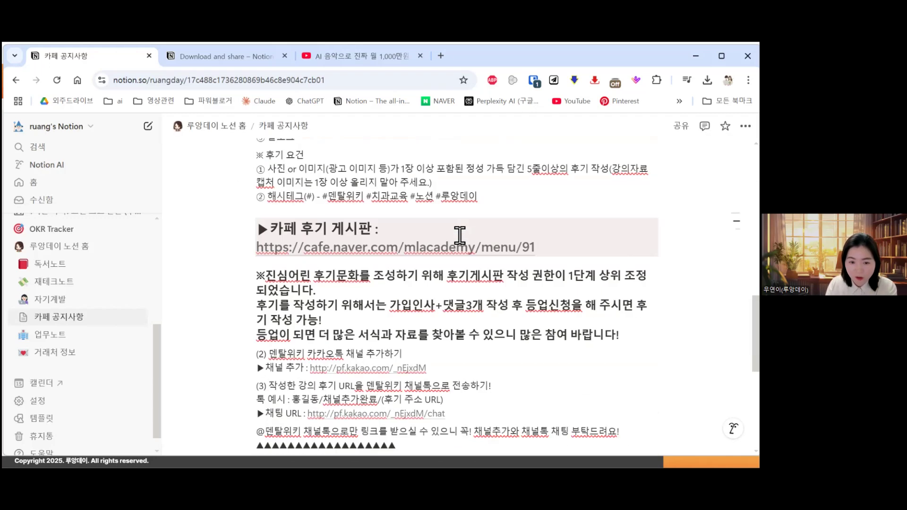
scroll(292, 238, up, 3)
click(385, 245)
scroll(376, 253, up, 3)
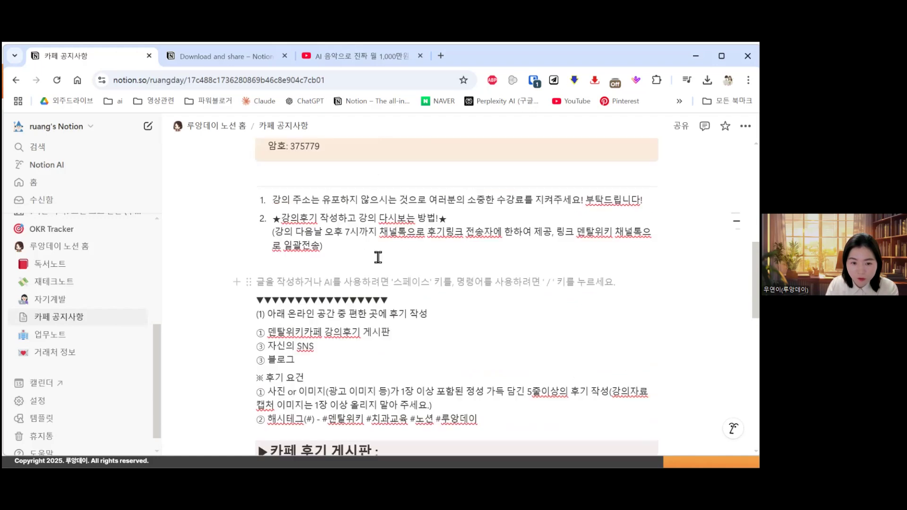
click(452, 239)
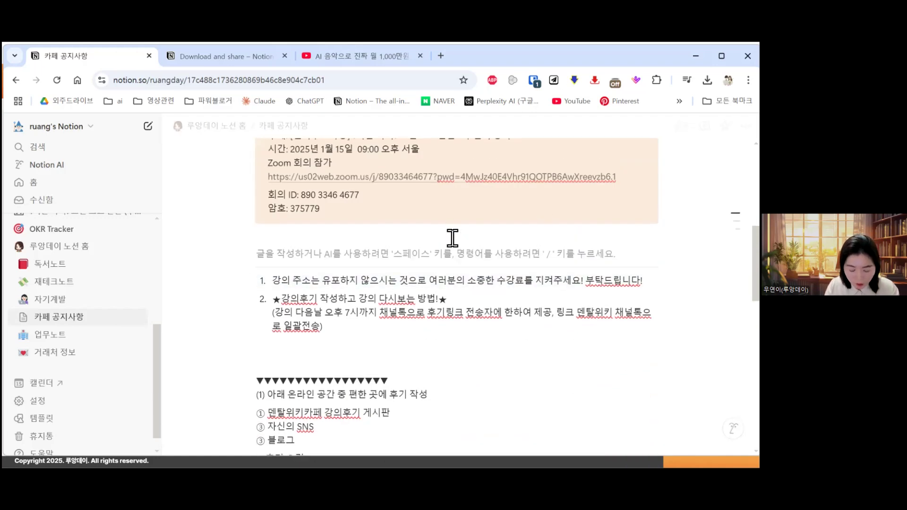
text(# 후기정)
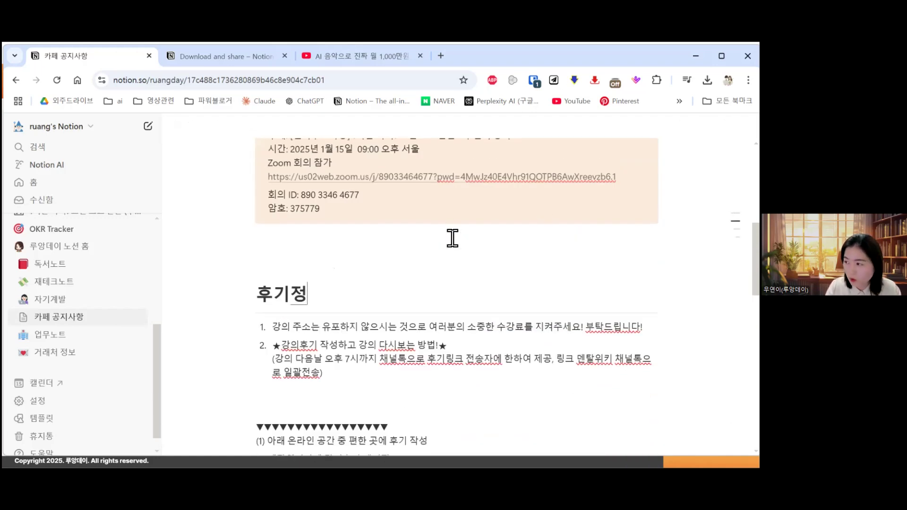
text(보)
Step: Apply a background color to the 후기정보 heading
click(238, 294)
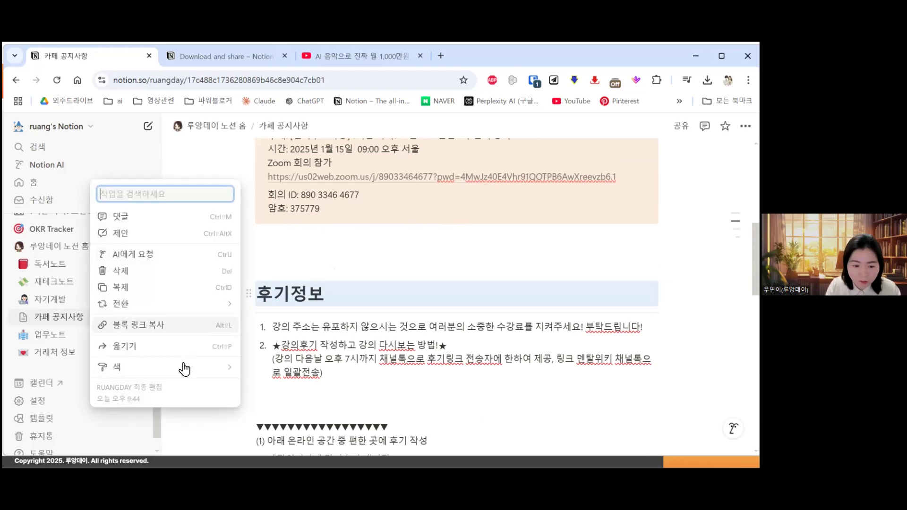
mouse_move(182, 367)
scroll(305, 396, down, 3)
click(299, 392)
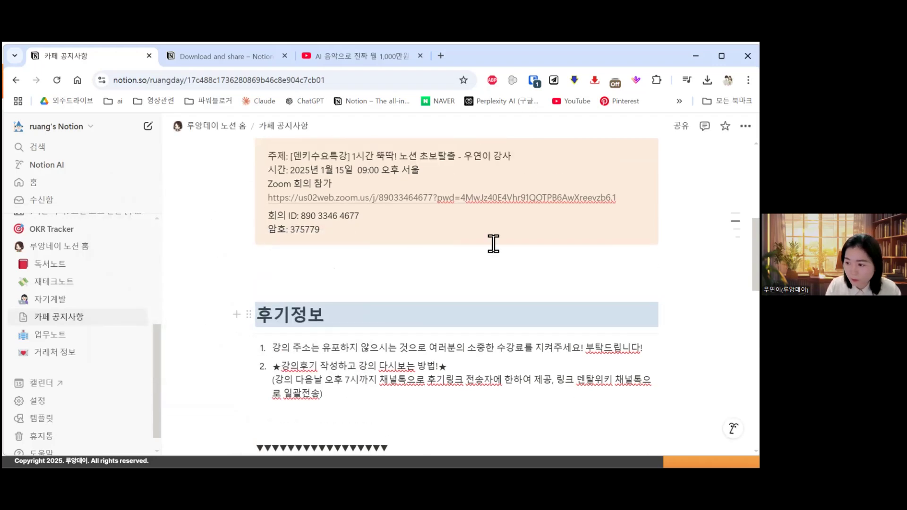
Step: Show the page outline from the lower part of the page and jump to the 중요공지 heading
scroll(540, 228, down, 7)
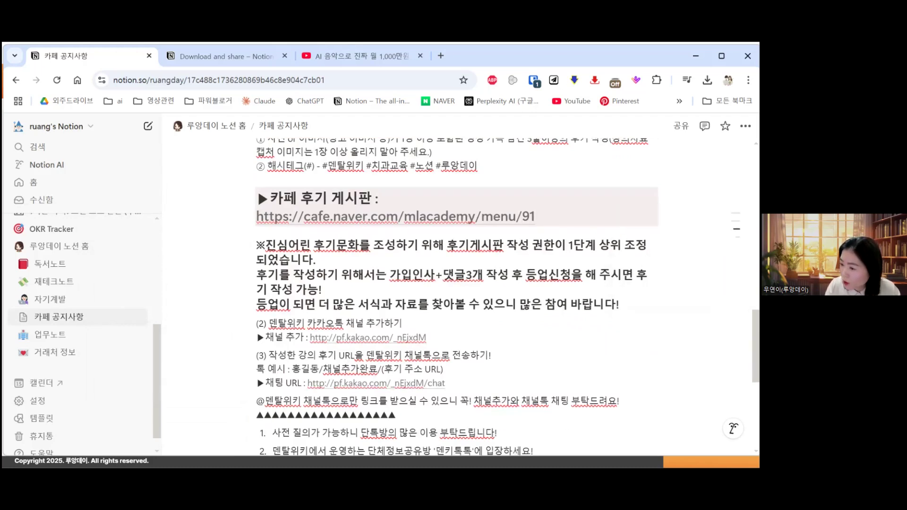
mouse_move(735, 229)
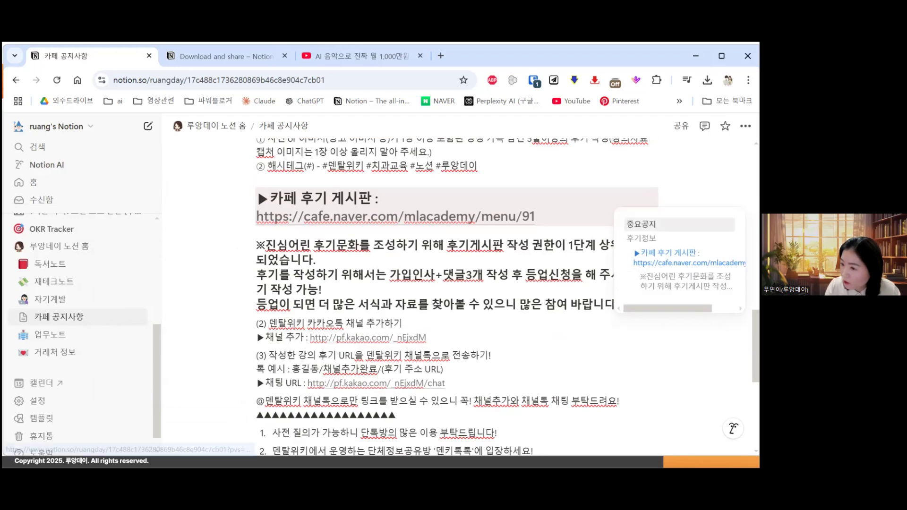
click(641, 224)
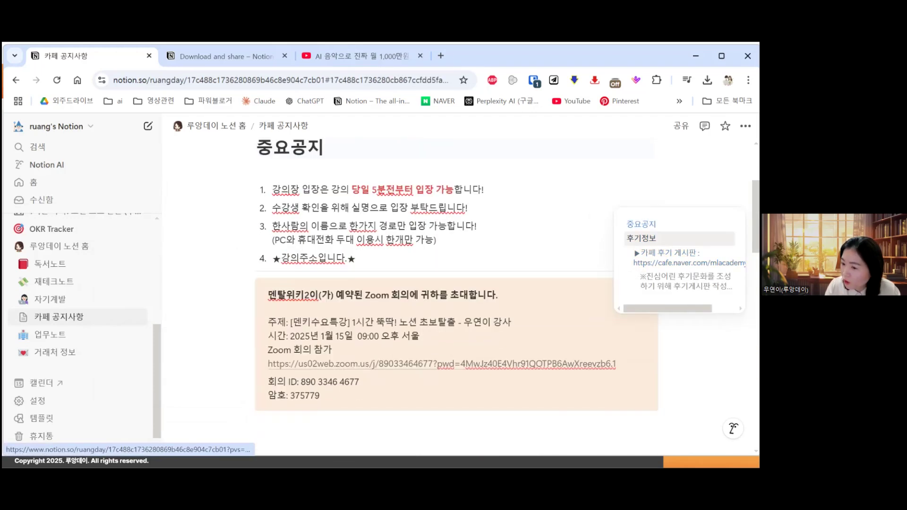
Step: Insert a table of contents block directly under the page title 카페 공지사항
click(641, 238)
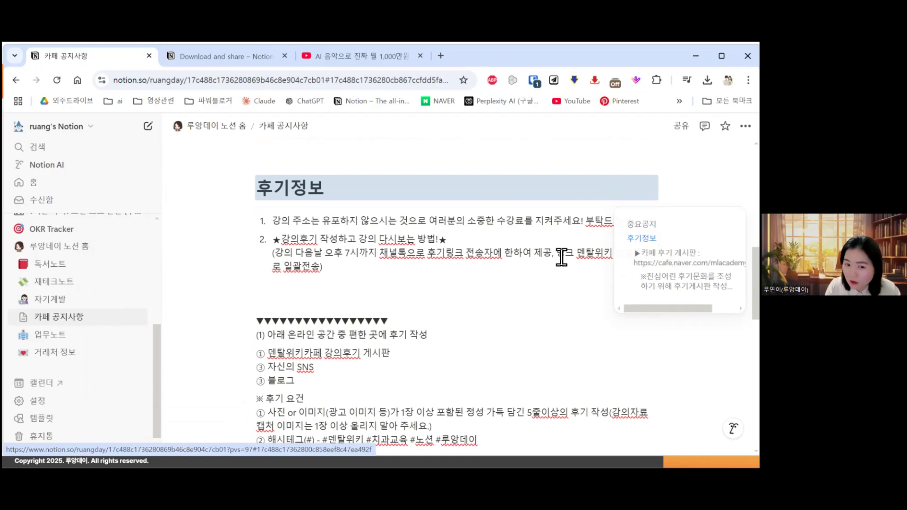
scroll(519, 258, up, 10)
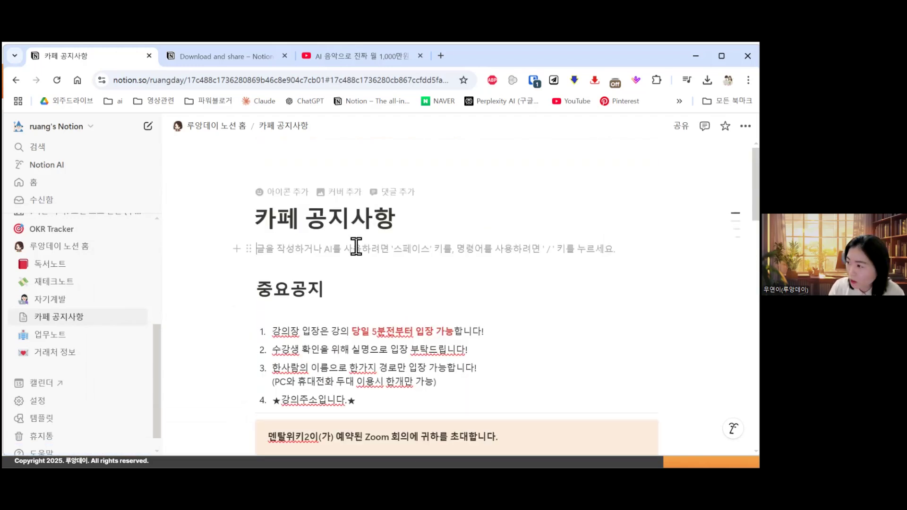
click(356, 246)
text(/)
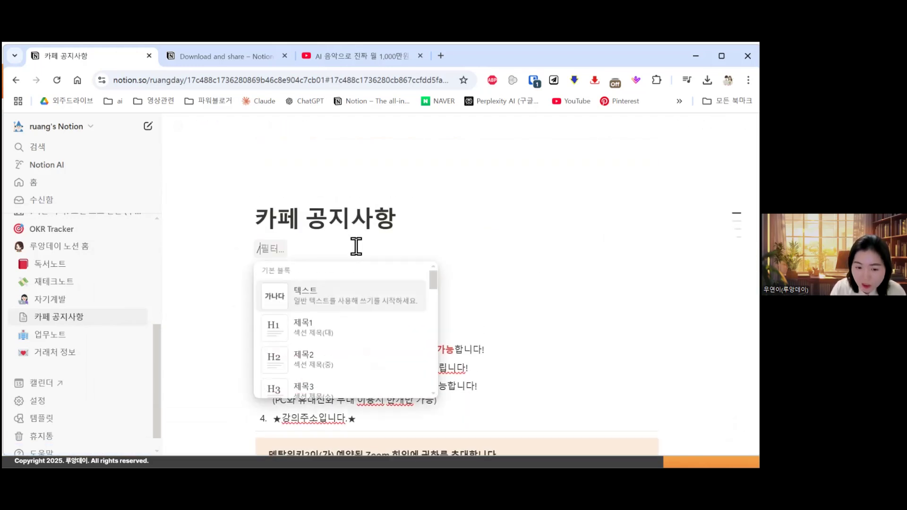
text(목ㅊㅏ)
click(318, 294)
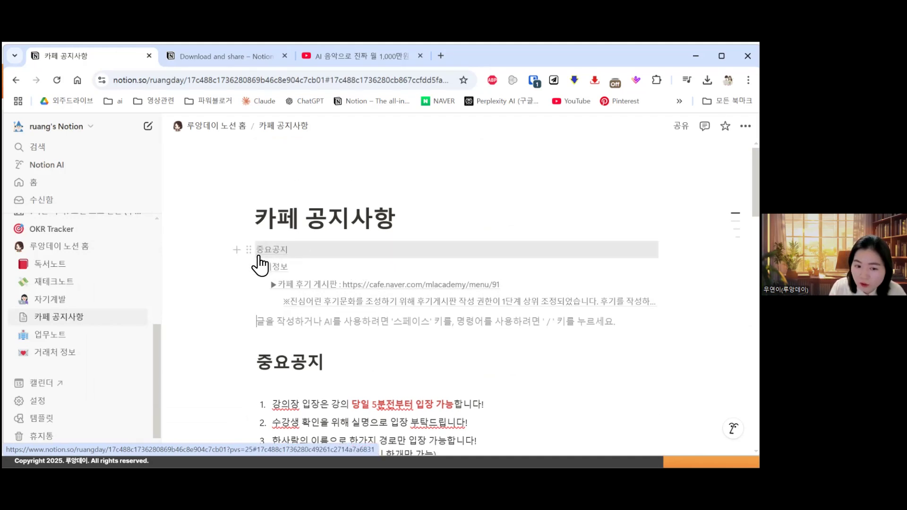
Step: Follow the table of contents links to the 중요공지 and 카페 후기 게시판 headings and return to the start of the page
click(284, 250)
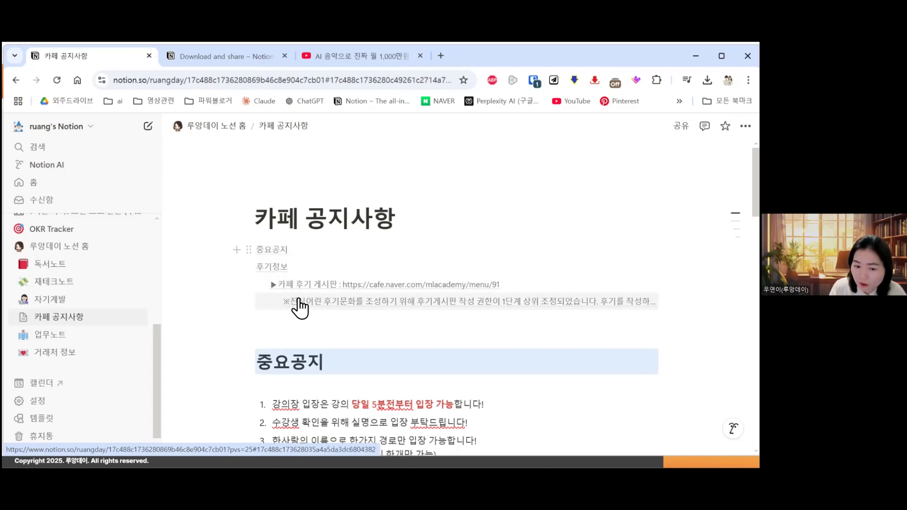
click(299, 286)
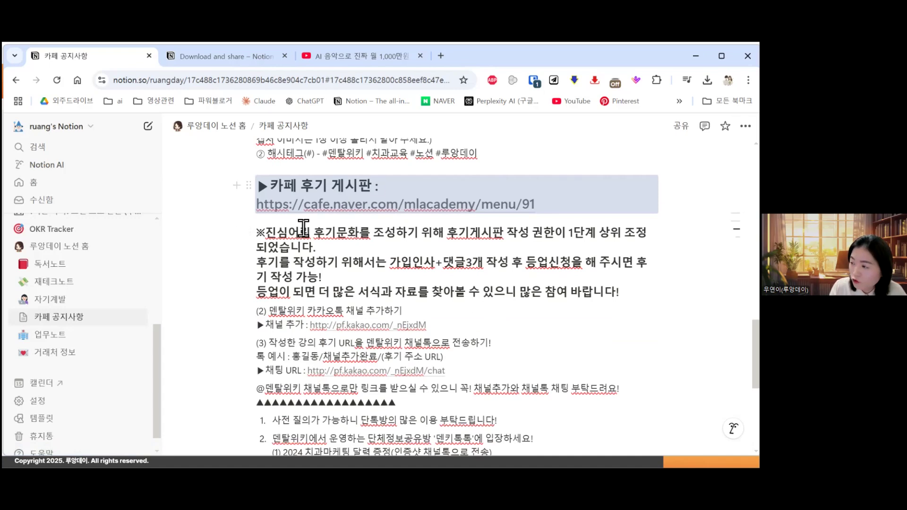
scroll(395, 196, down, 6)
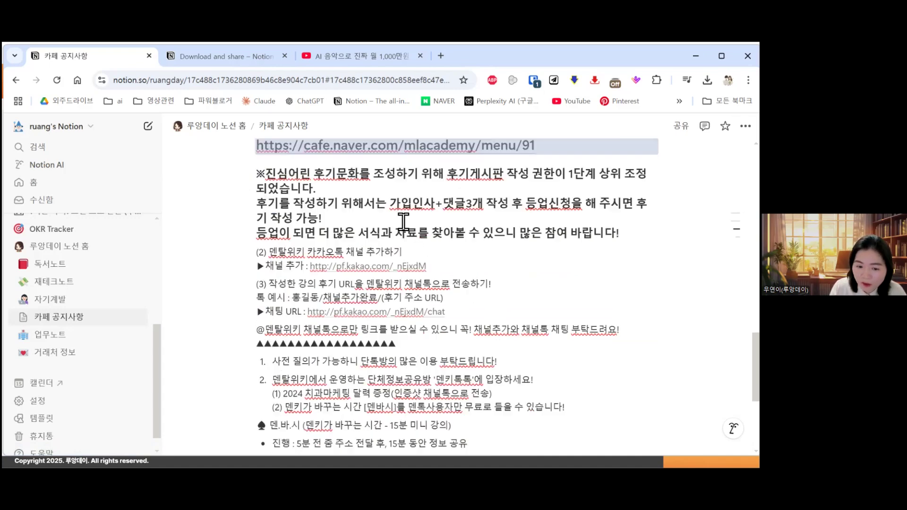
scroll(437, 267, up, 20)
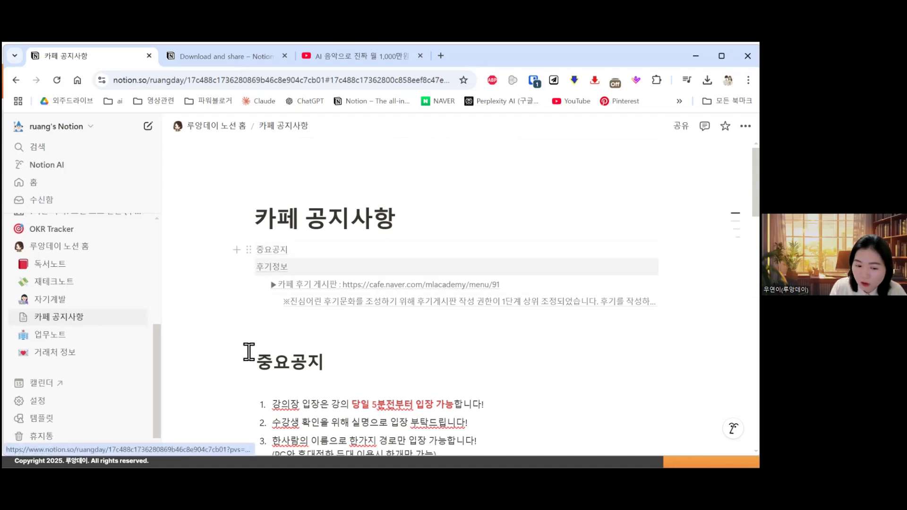
Step: Insert a red round pushpin emoji 📍 in front of the 중요공지 heading text
click(256, 364)
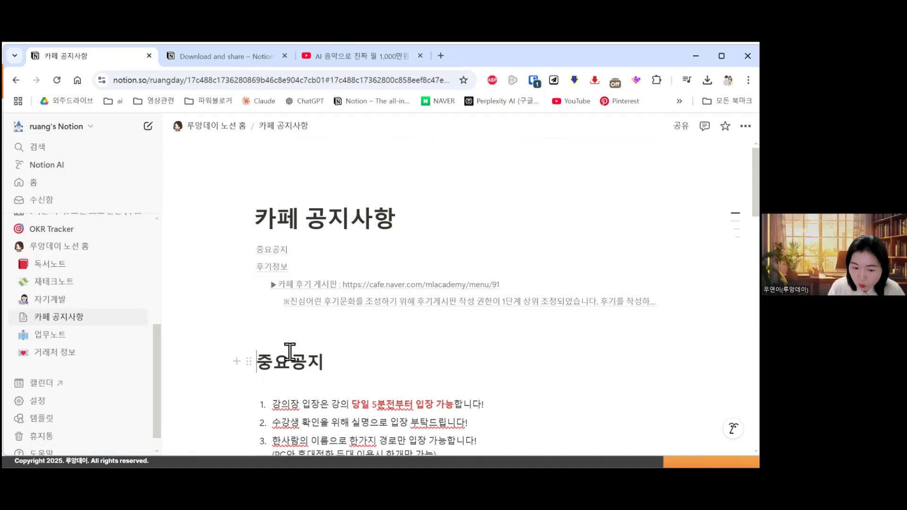
key(super+period)
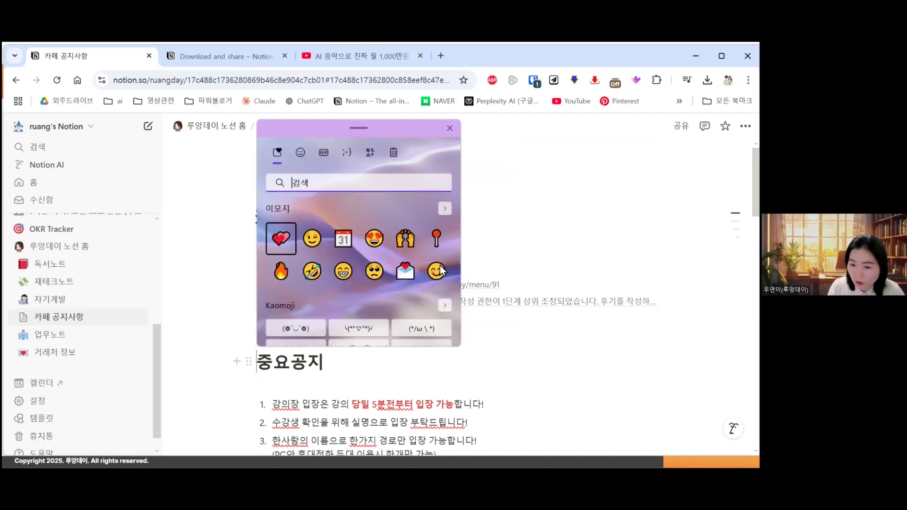
click(435, 239)
key(Escape)
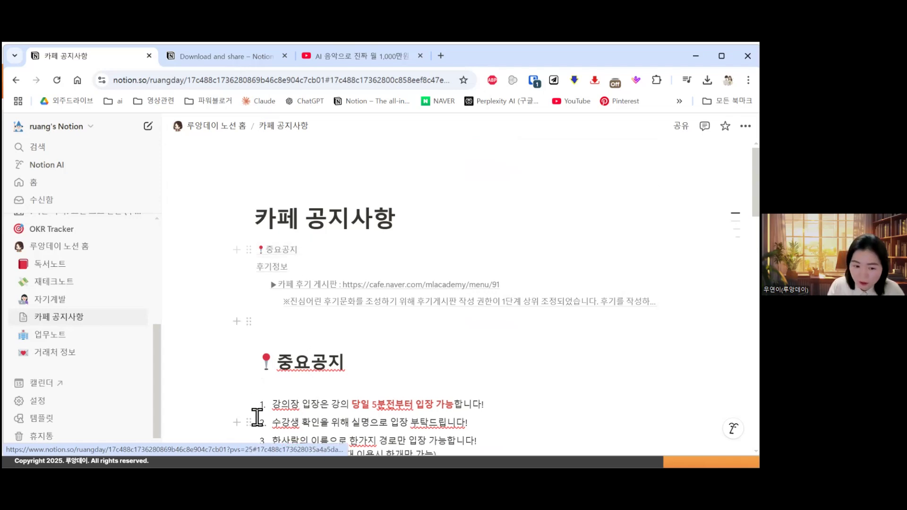
Step: Copy the 📍 emoji in front of 후기정보 and in place of ▶ before 카페 후기 게시판, and add an empty line below that heading's URL
key(shift+Left)
key(ctrl+c)
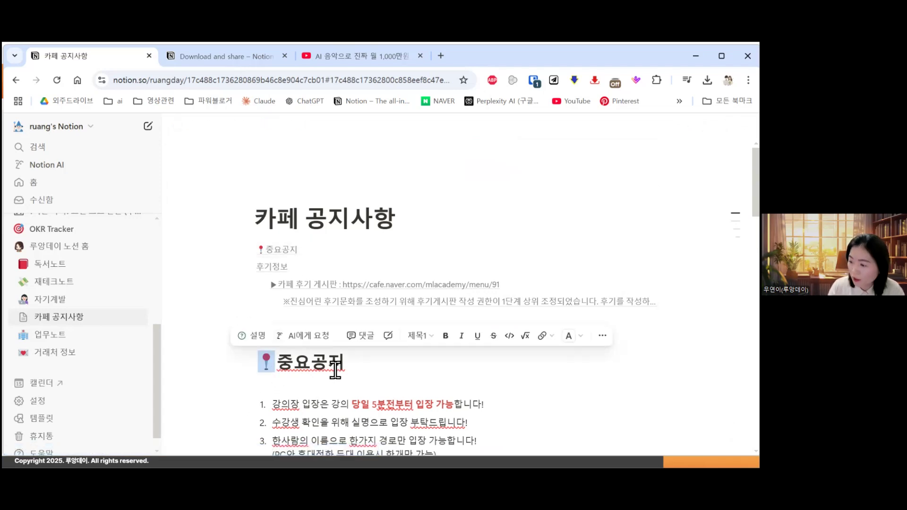
scroll(401, 368, down, 8)
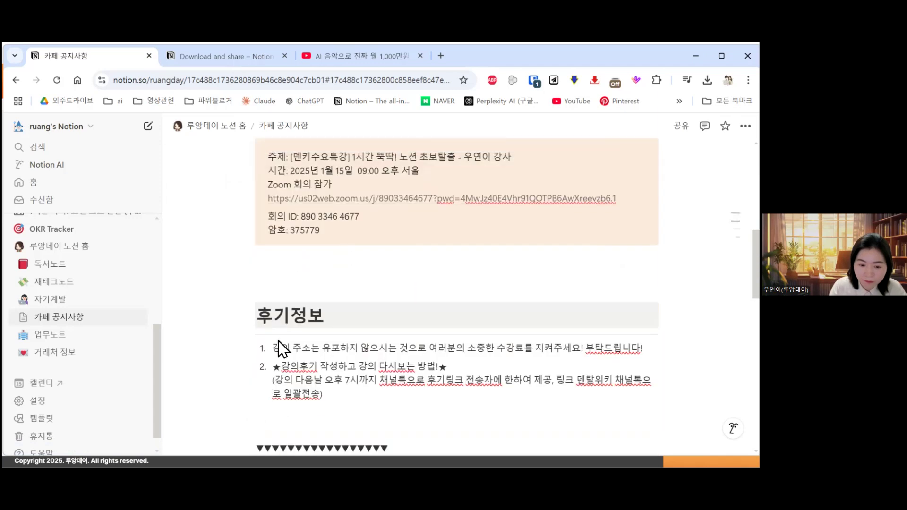
key(ctrl+v)
scroll(279, 323, down, 6)
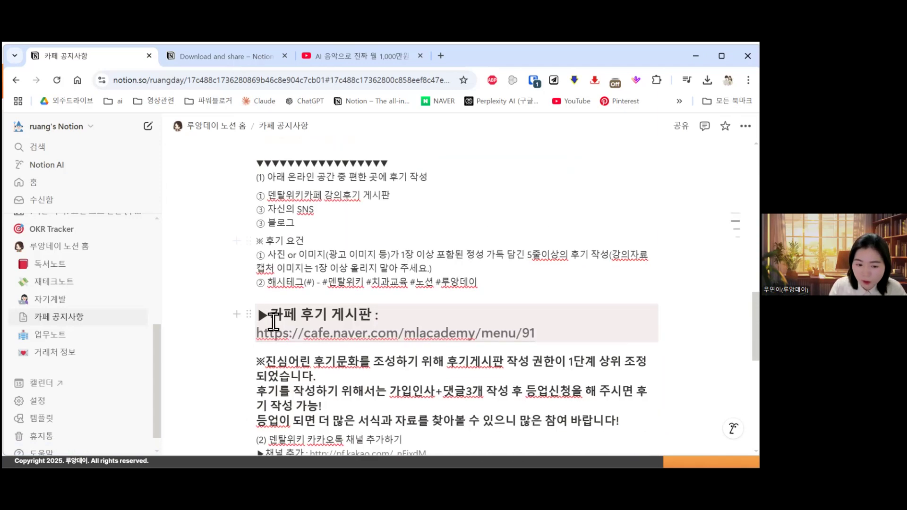
key(BackSpace)
key(ctrl+v)
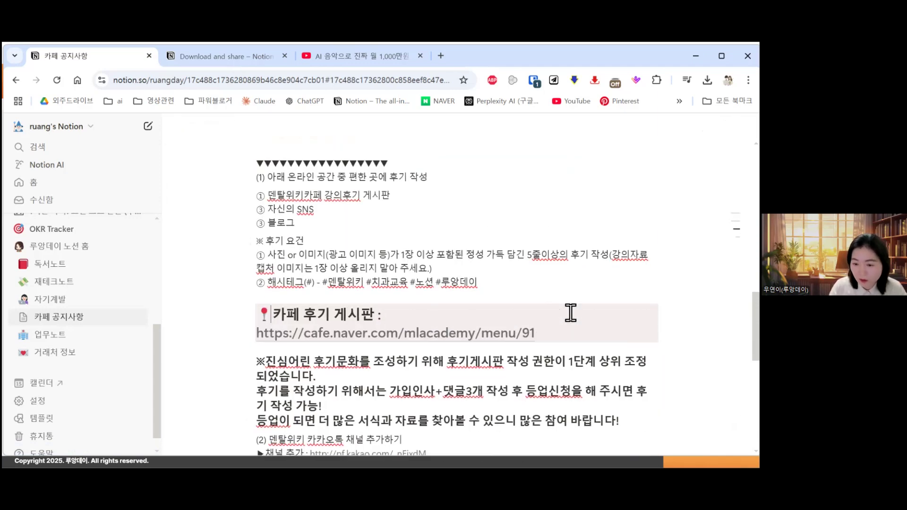
key(Return)
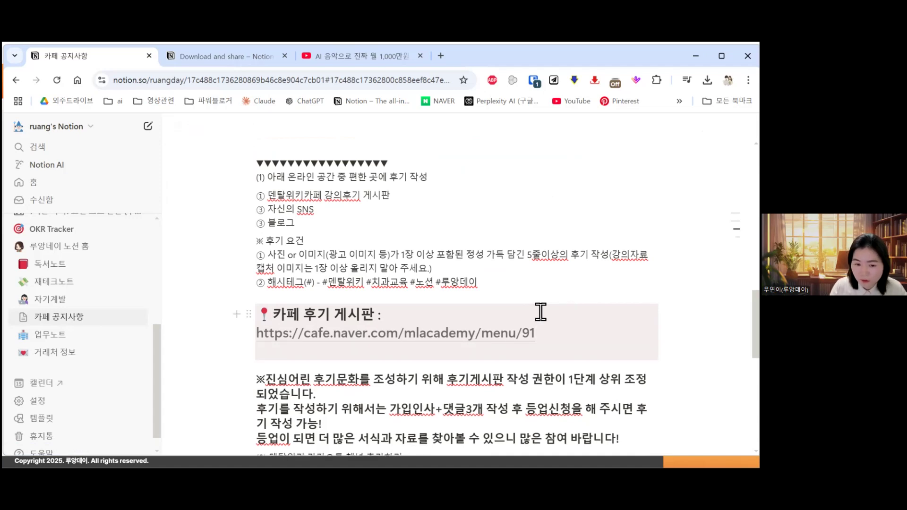
Step: Convert the ※진심어린 후기문화 heading block below 카페 후기 게시판 to plain text
scroll(597, 310, down, 2)
click(249, 285)
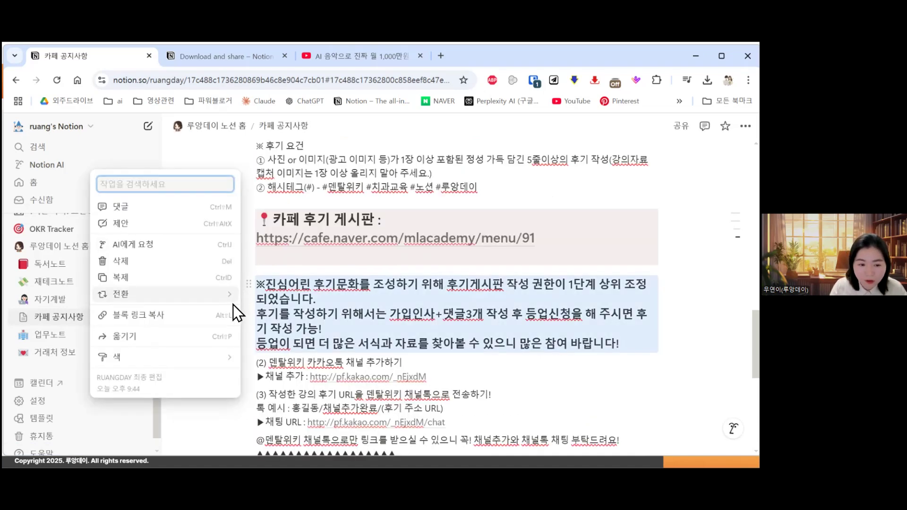
mouse_move(227, 294)
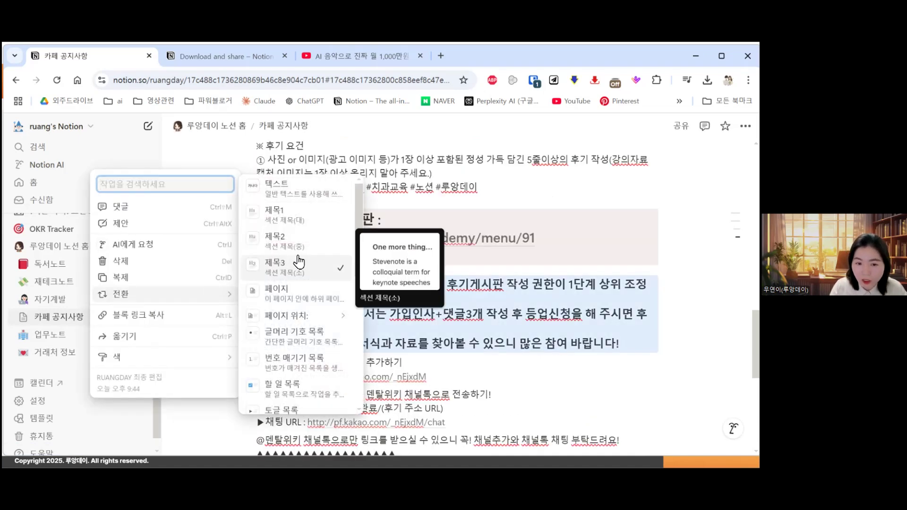
click(324, 187)
Step: Turn the ※진심어린 후기문화 text block into a callout
click(250, 277)
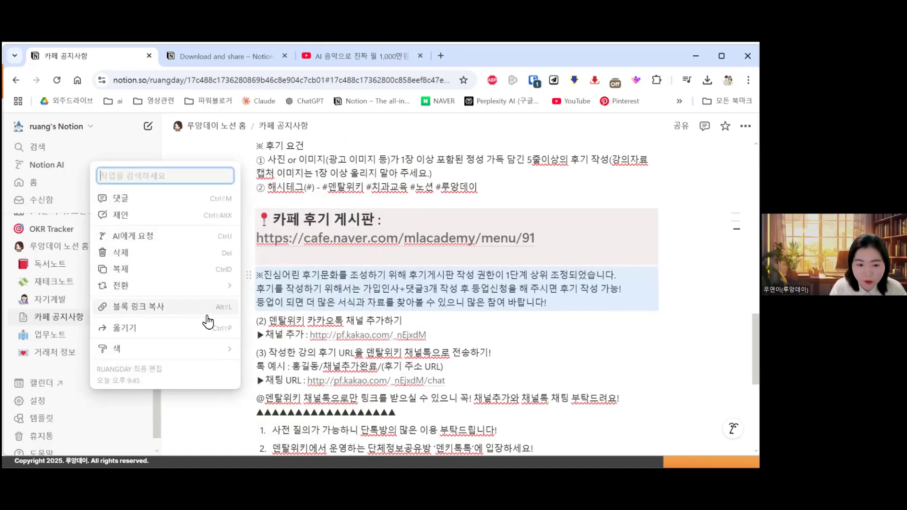
mouse_move(219, 285)
mouse_move(309, 314)
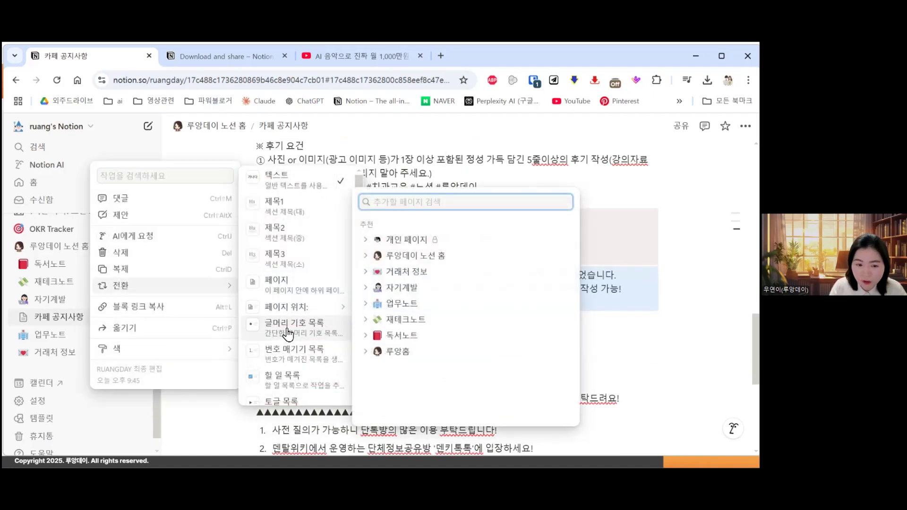
drag(357, 225, 355, 298)
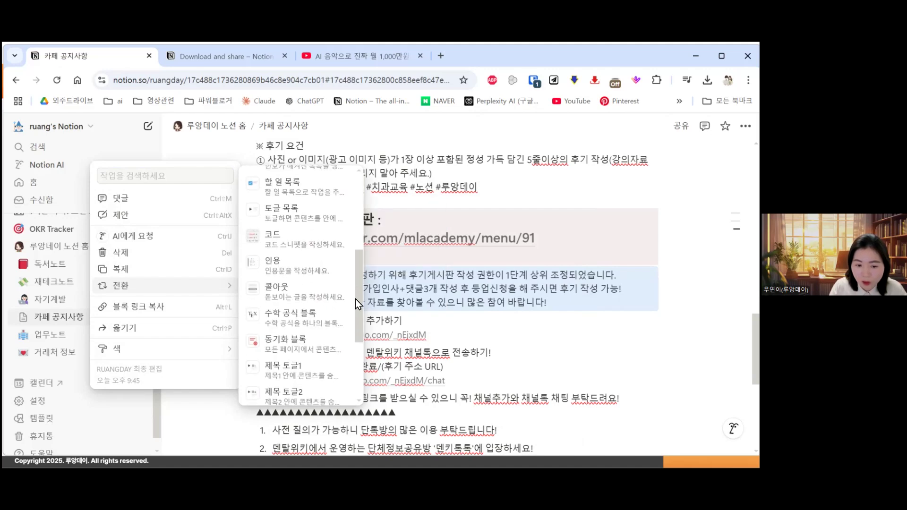
click(314, 290)
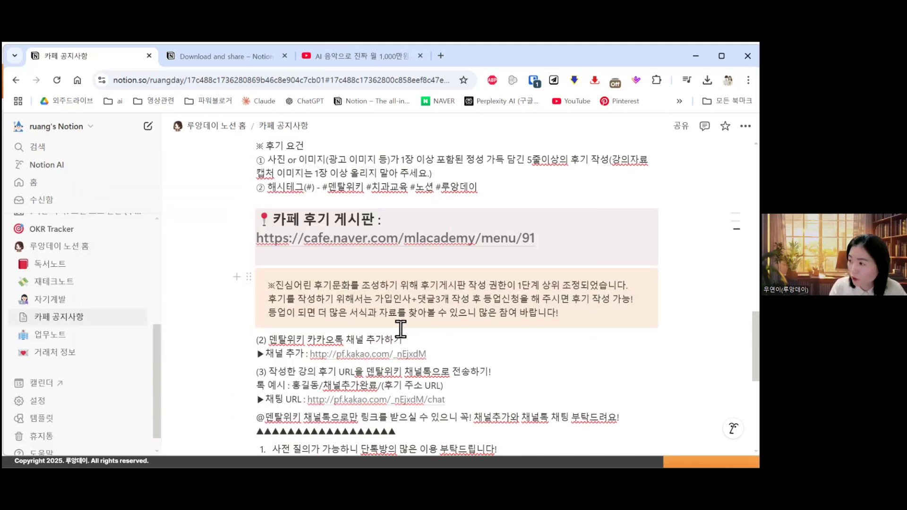
Step: Review the table of contents, the pinned headings and the callouts throughout the notice page
scroll(401, 329, up, 10)
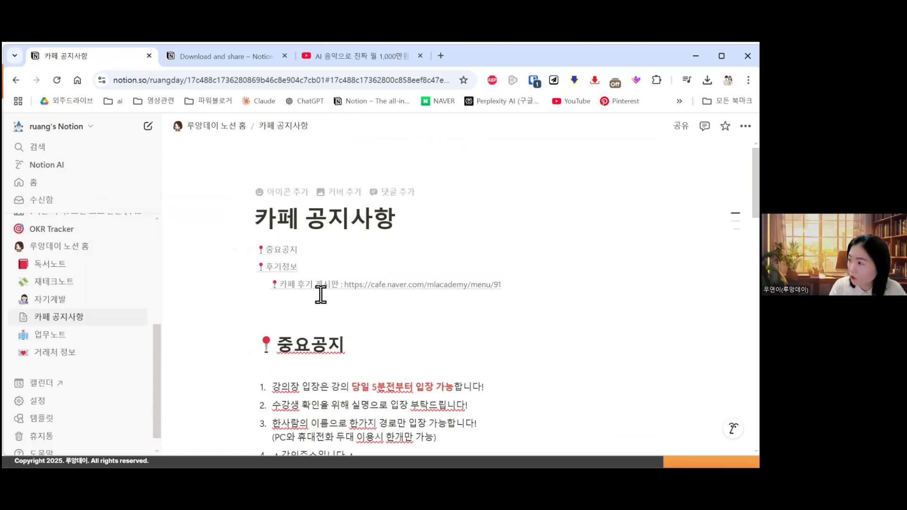
click(380, 270)
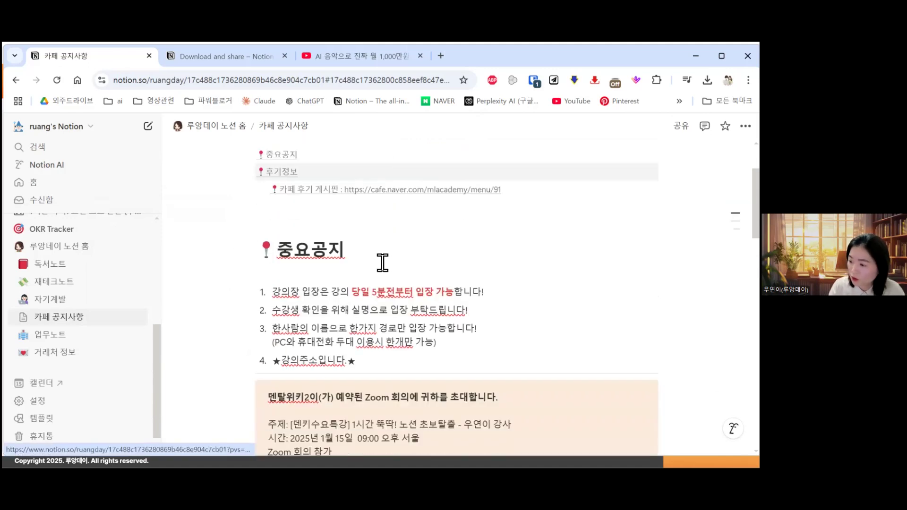
scroll(383, 262, down, 6)
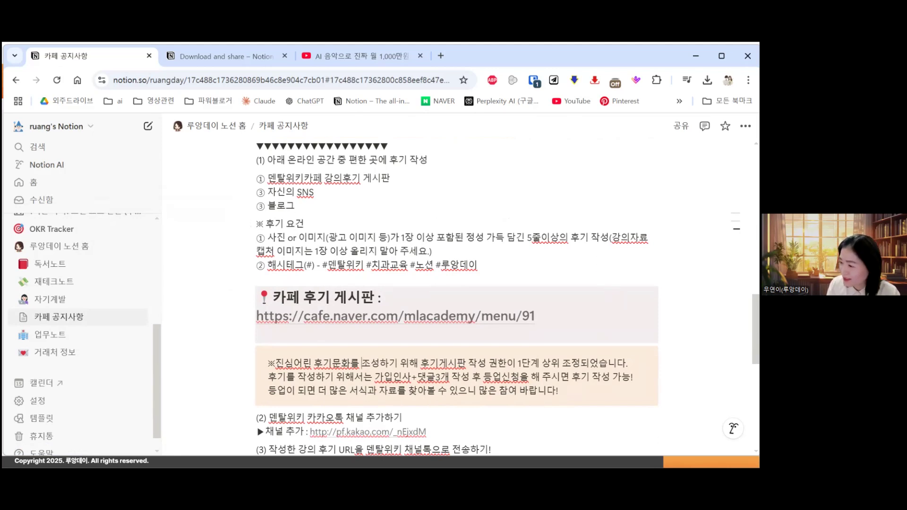
scroll(433, 295, up, 5)
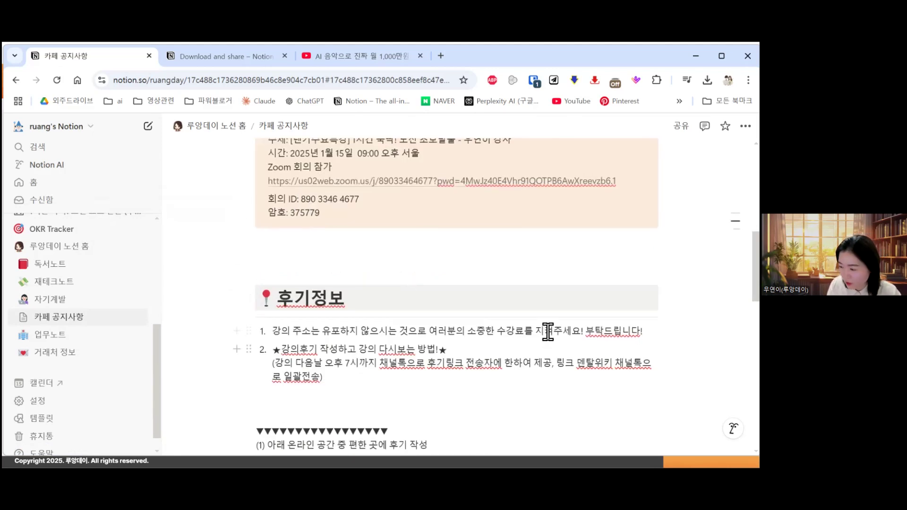
scroll(571, 337, up, 2)
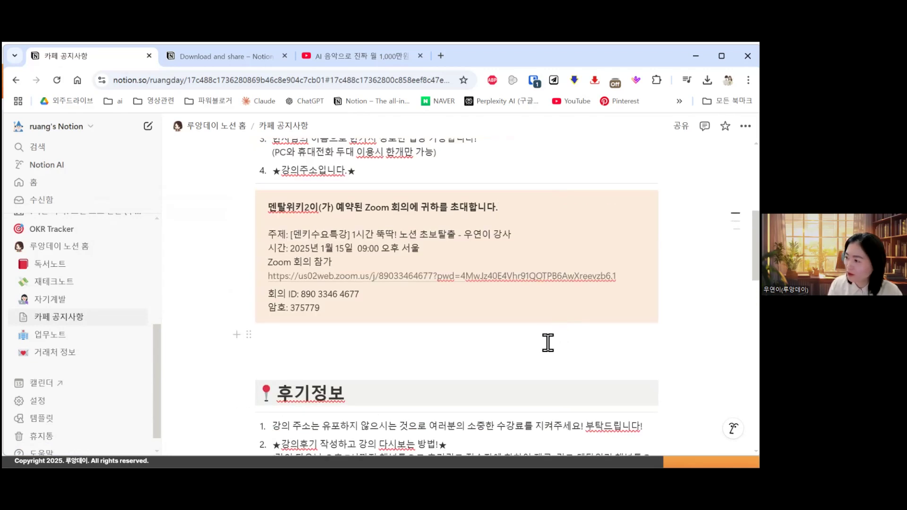
scroll(547, 342, up, 2)
scroll(534, 332, up, 4)
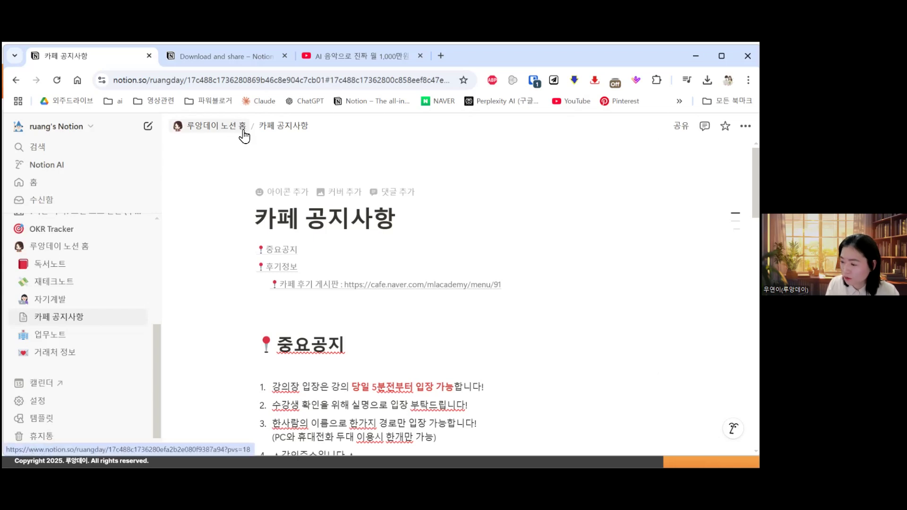
scroll(330, 162, down, 10)
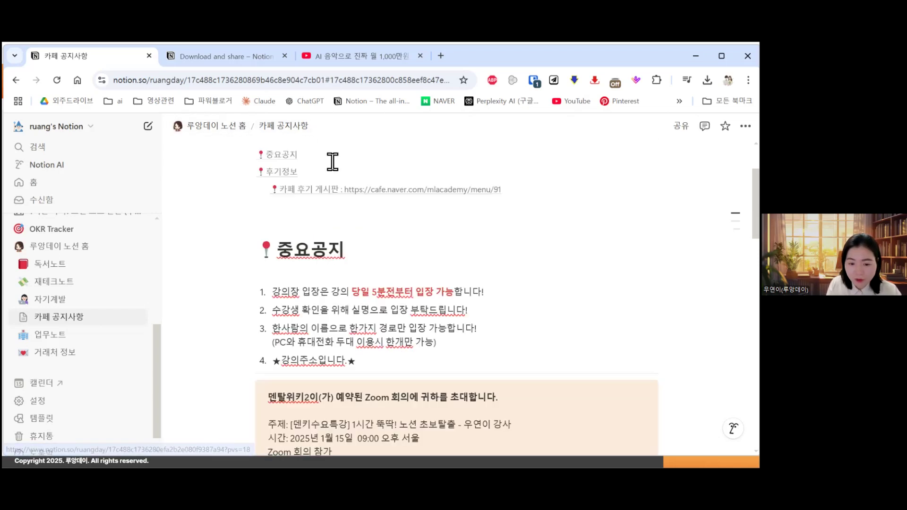
scroll(334, 166, down, 10)
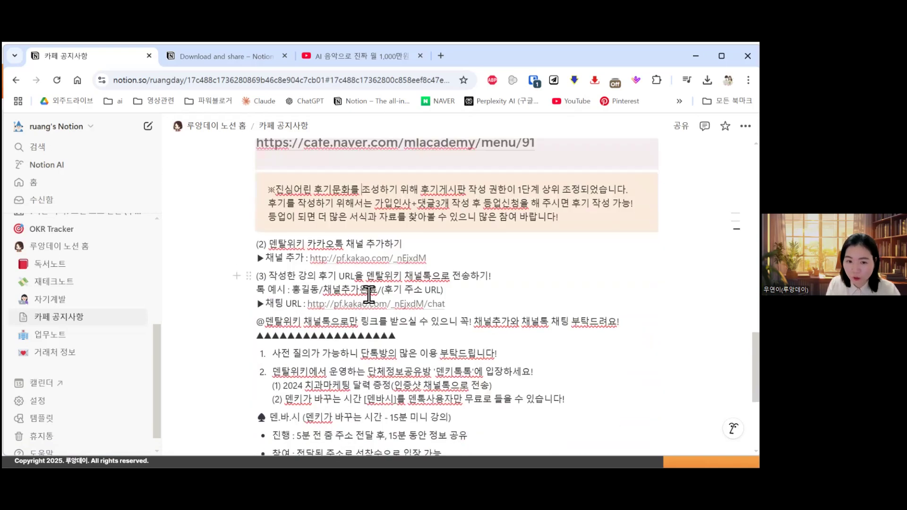
Step: Add empty lines between the page title 카페 공지사항 and the table of contents
scroll(368, 292, up, 18)
click(412, 223)
key(Return)
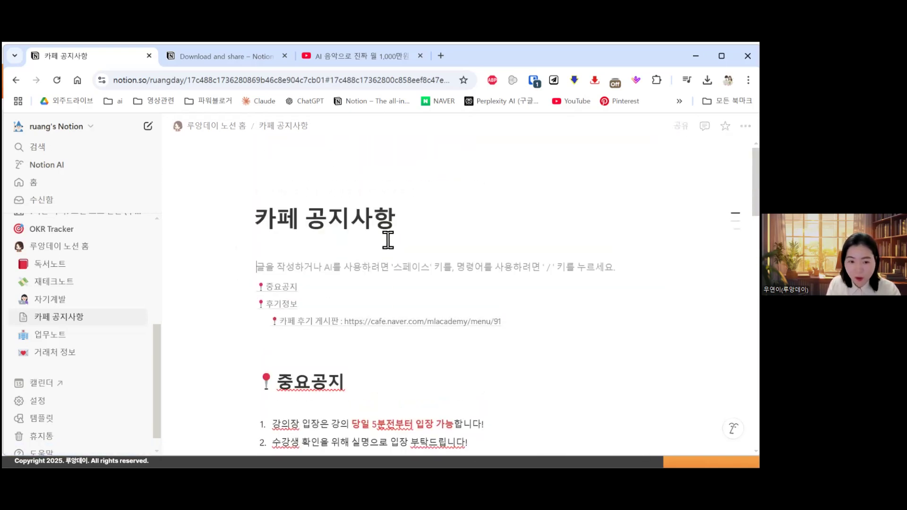
Step: Switch to YouTube, search for 지브리, open the first Ghibli piano OST playlist video and copy its address
click(361, 57)
click(292, 127)
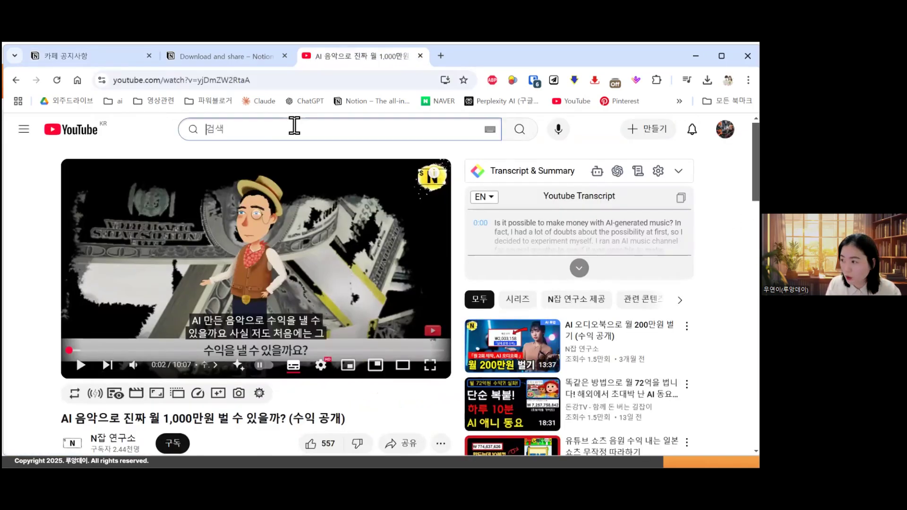
text(ㅈㅣ)
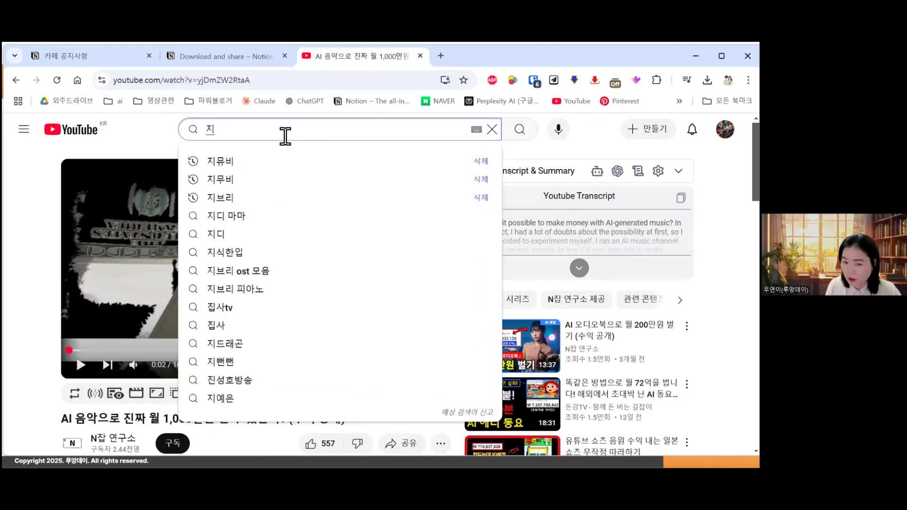
text(브리)
key(Return)
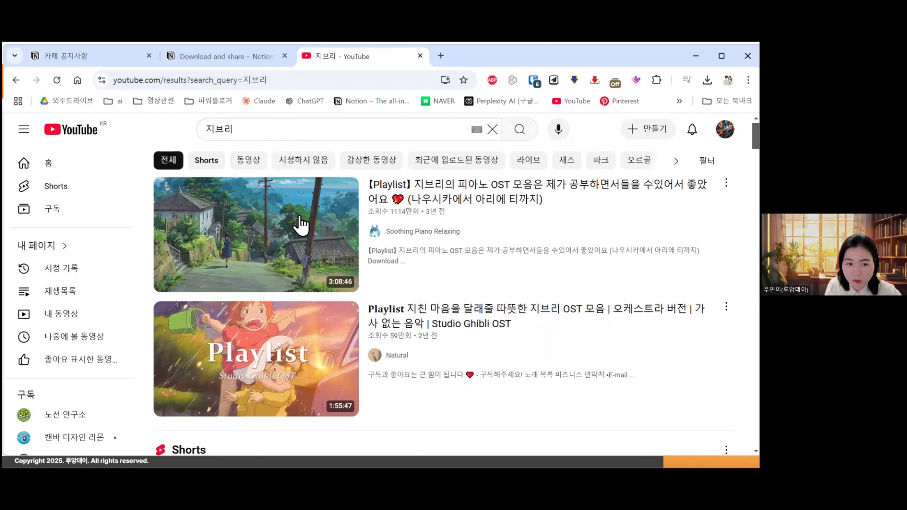
click(299, 226)
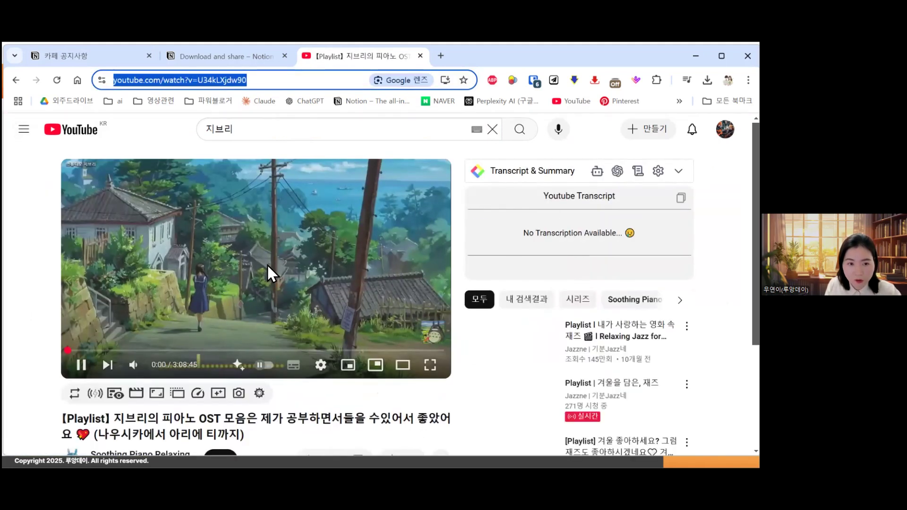
click(253, 56)
click(142, 56)
click(282, 56)
click(284, 56)
click(105, 57)
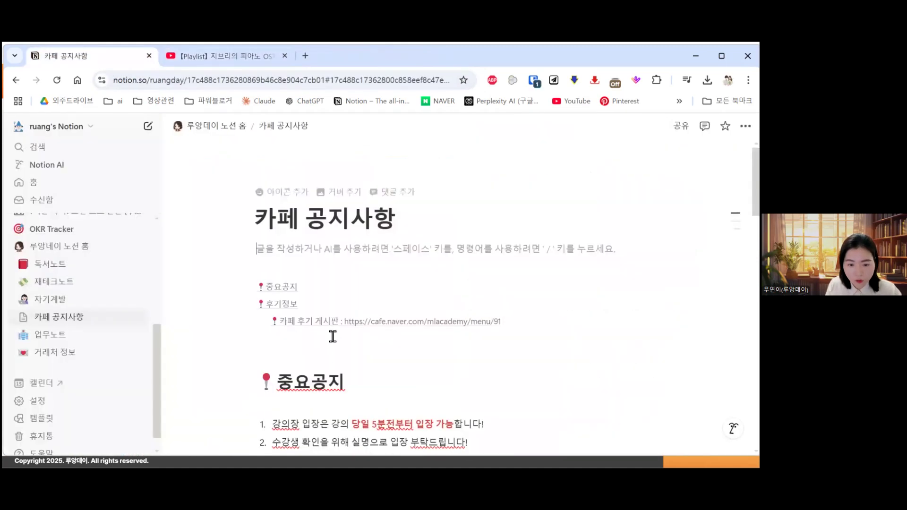
text(https://www.youtube.com/watch?v=U34kLXjdw90)
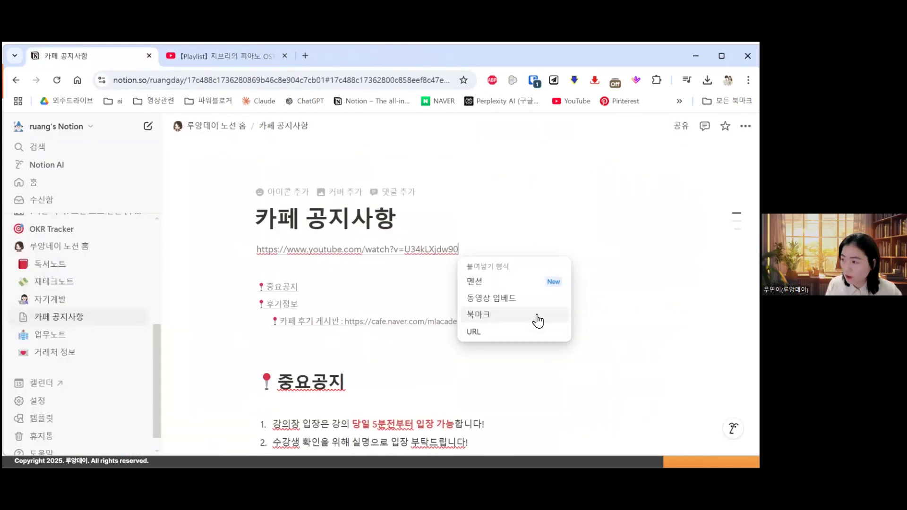
click(522, 298)
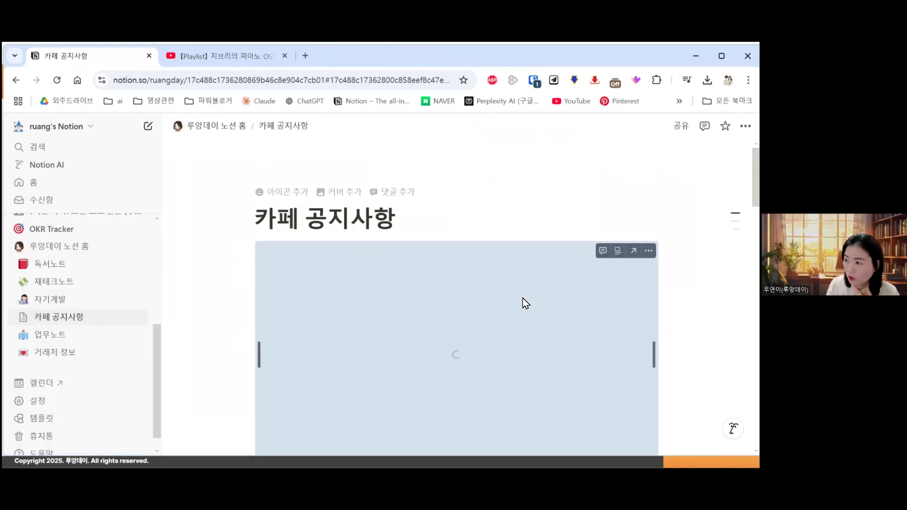
Step: Shrink the embedded YouTube video to about 60% of the page's text width
scroll(522, 298, down, 2)
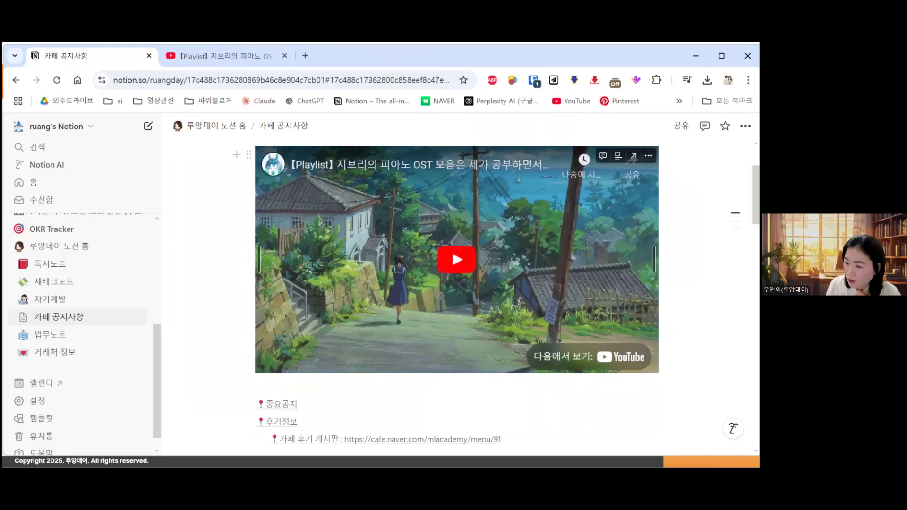
drag(654, 259, 581, 238)
scroll(572, 248, up, 2)
scroll(571, 250, down, 2)
scroll(408, 219, up, 2)
click(410, 225)
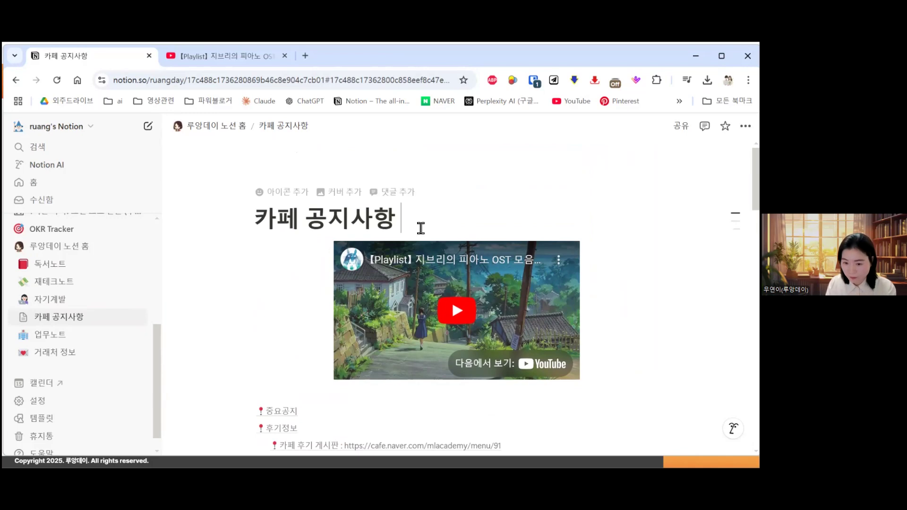
Step: Insert an empty line between the 카페 공지사항 page title and the embedded video
key(Return)
scroll(471, 247, down, 2)
scroll(524, 243, up, 2)
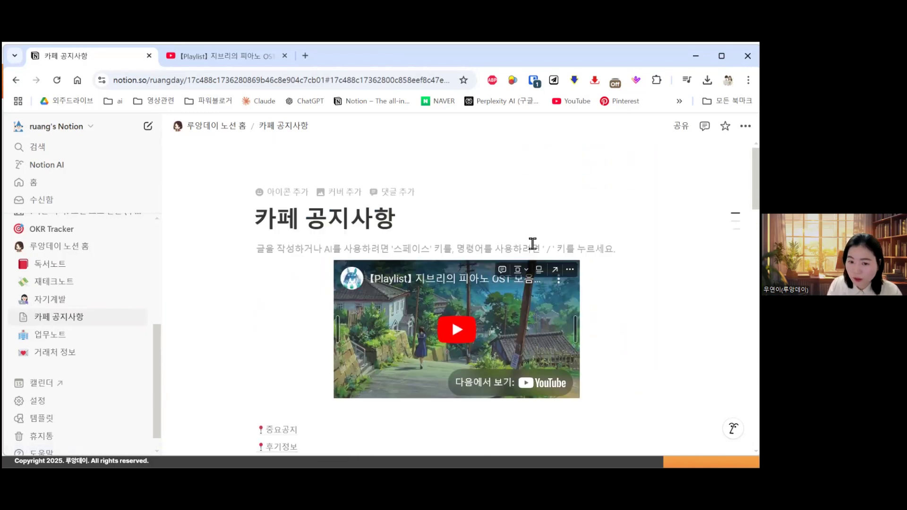
Step: Post two page comments under the title: "여러분 필독해주셔야해요~!" and "확인하신 분은 댓글달아주세요!"
click(426, 196)
text(여러분 필ㄷ)
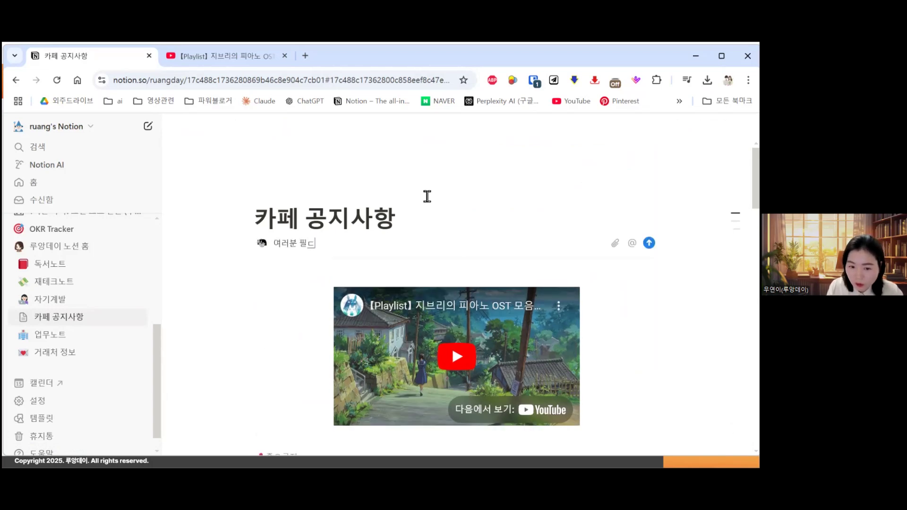
key(BackSpace)
text(독해주셔야해요~)
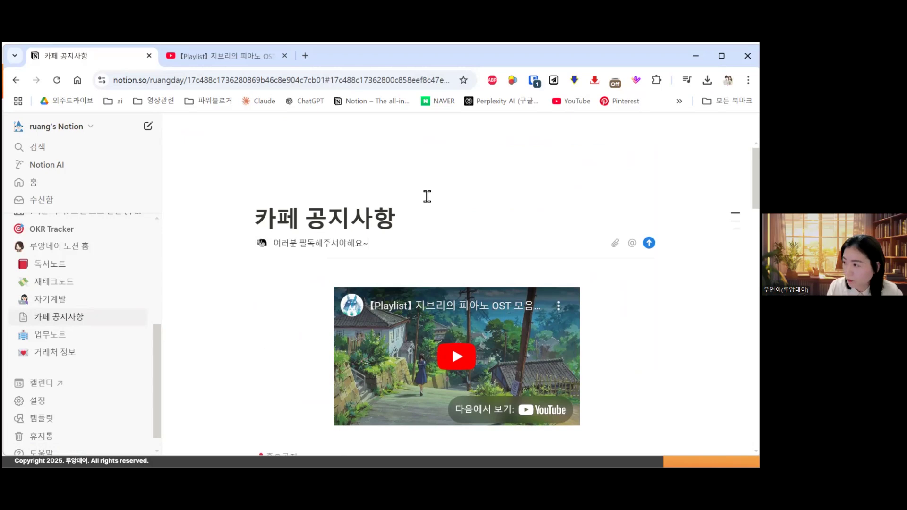
text(!)
key(Return)
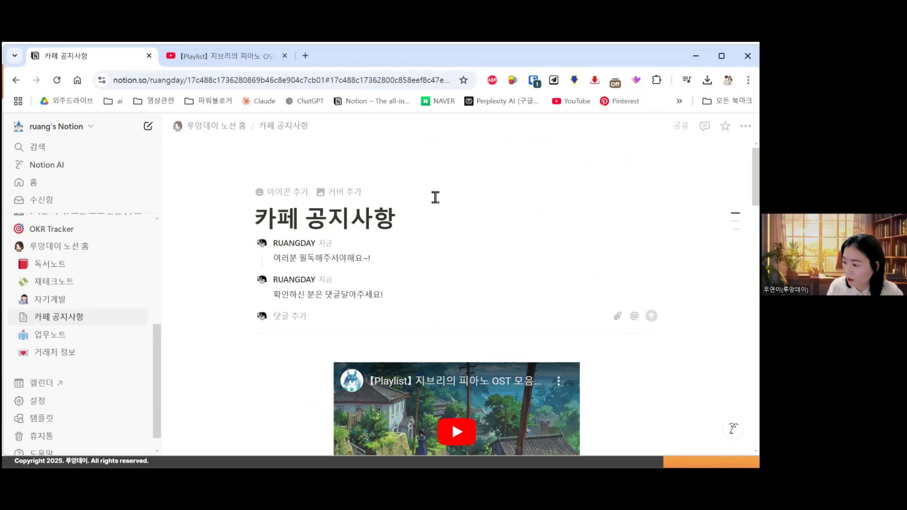
Step: Review the page-level comment thread under the title and mark it as resolved
scroll(435, 194, down, 2)
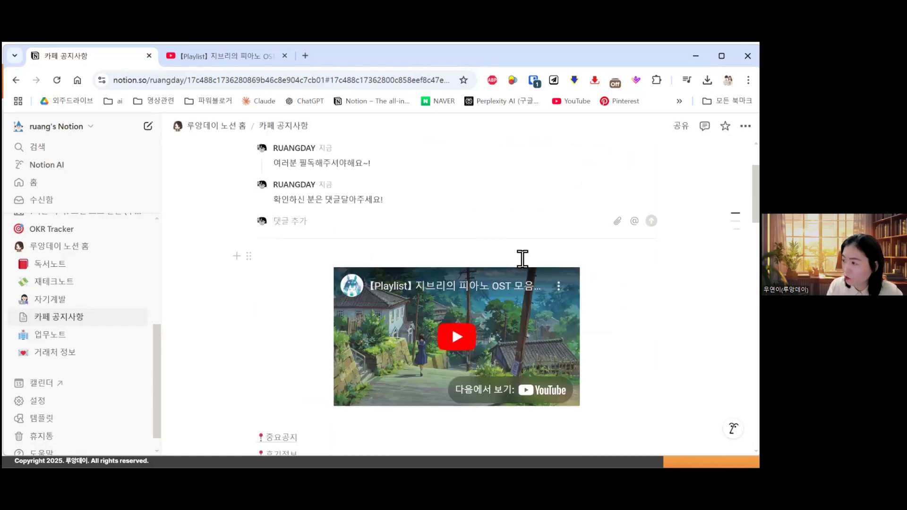
scroll(521, 258, up, 2)
scroll(493, 260, down, 2)
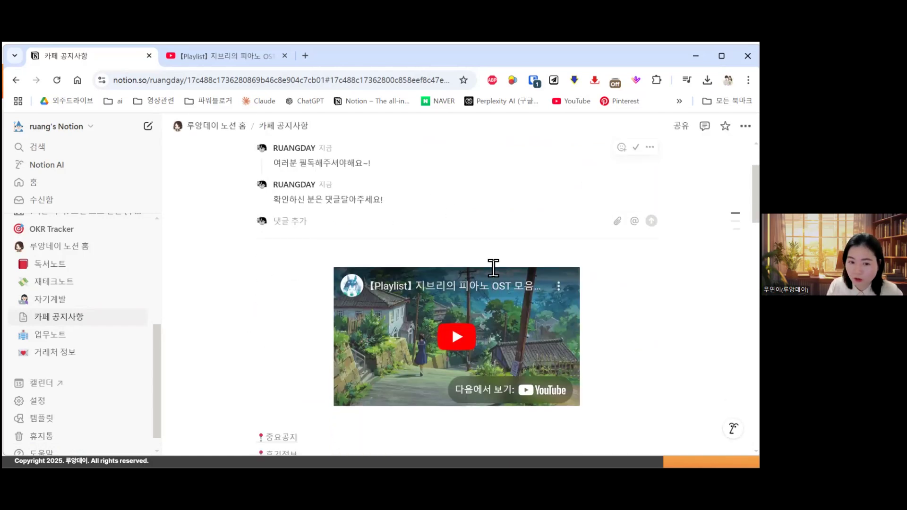
scroll(297, 219, up, 2)
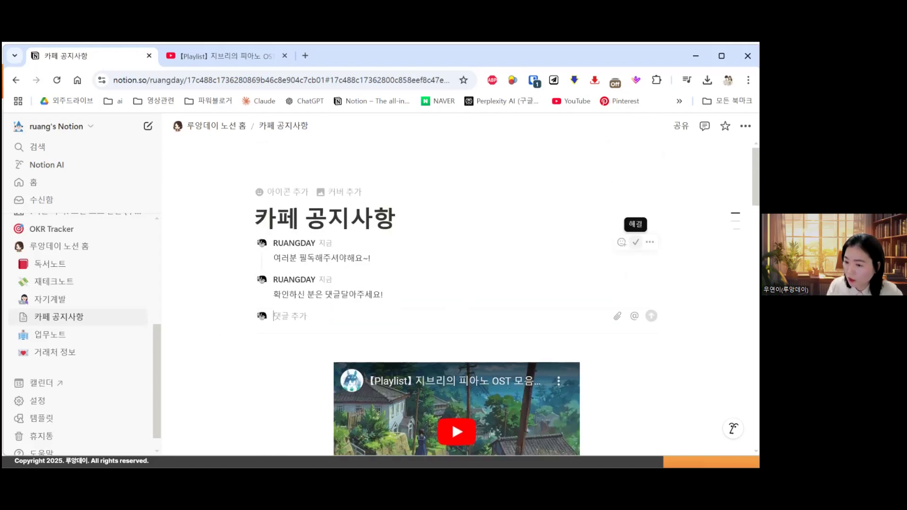
click(636, 242)
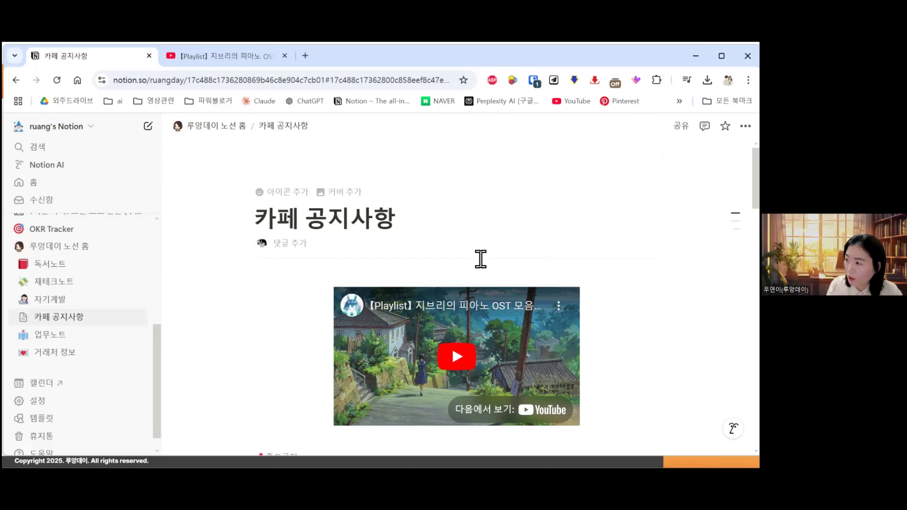
Step: Comment "10분전은 안되나요?" on the phrase "당일 5분전부터 입장 가능" in the 중요공지 list
scroll(503, 283, down, 6)
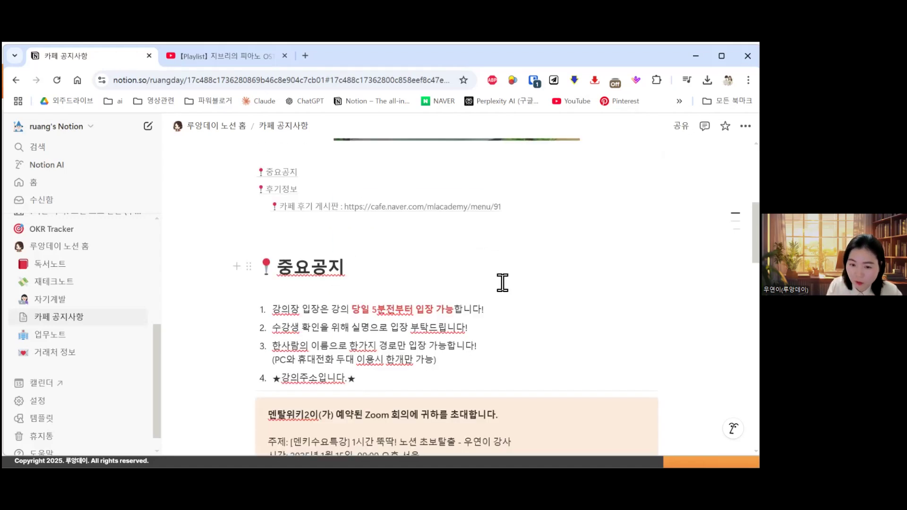
scroll(503, 283, down, 2)
drag(351, 214, 455, 216)
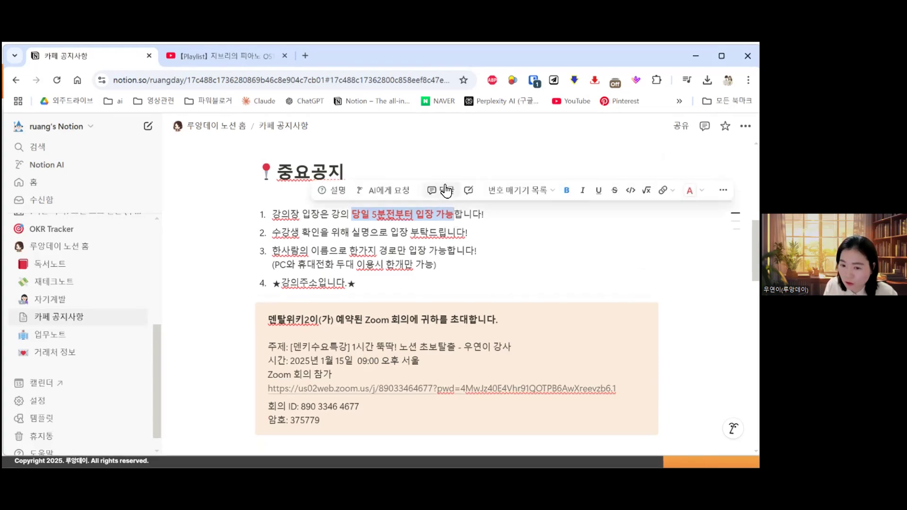
click(444, 191)
text(10)
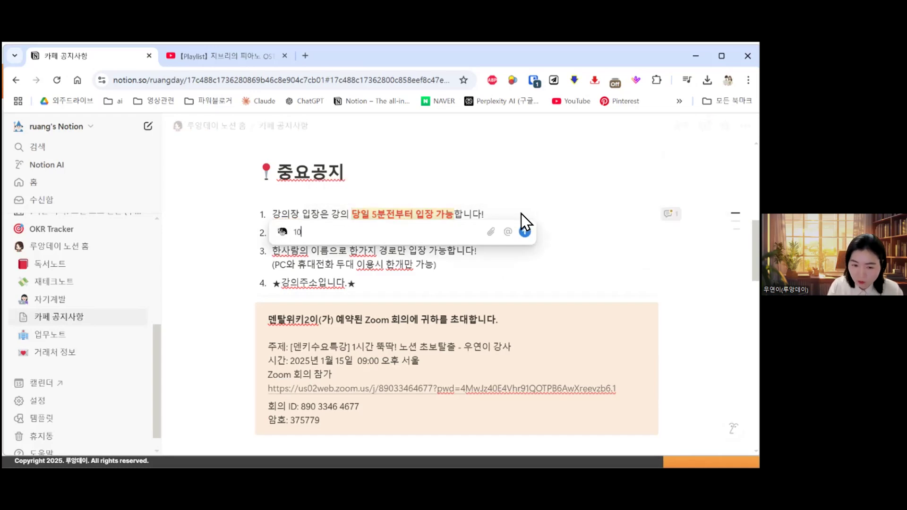
text(분전은 안되나요?)
key(Return)
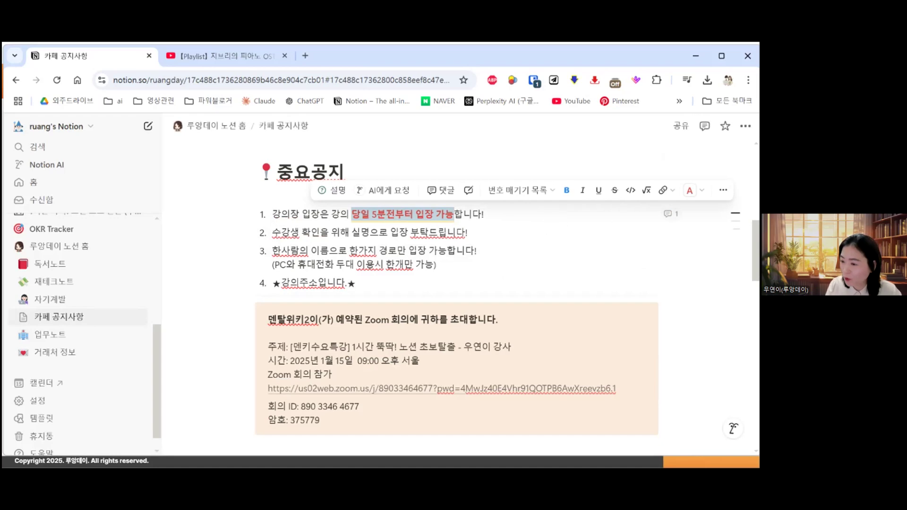
Step: Reply "네 됩니다~!" in the comment thread on "당일 5분전부터 입장 가능"
click(669, 213)
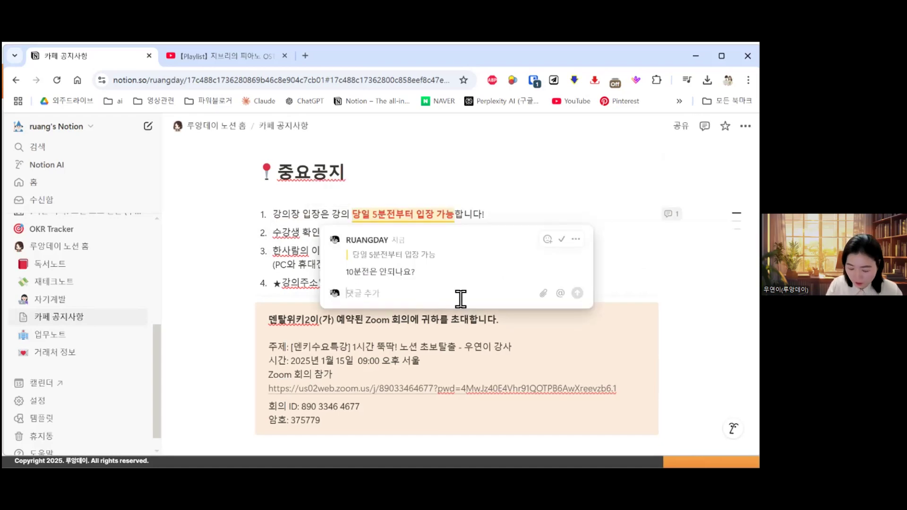
text(ㄴ)
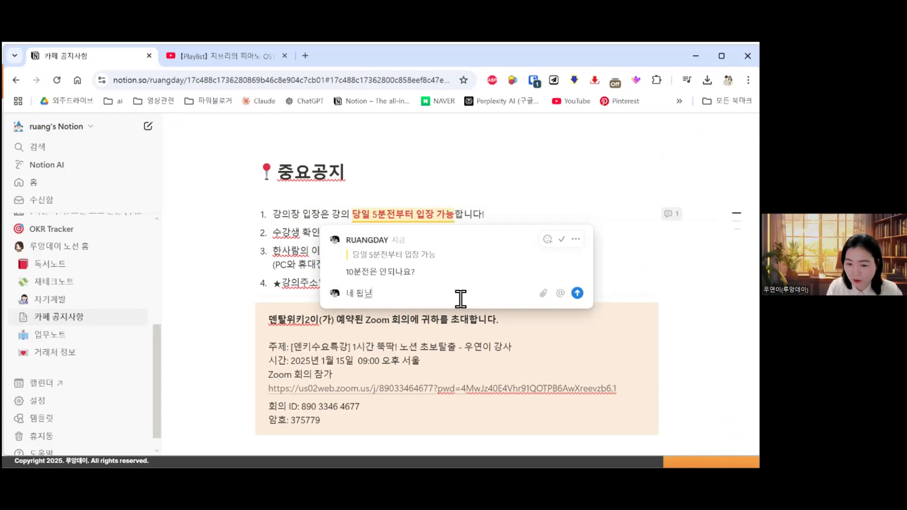
text( 됩니다~!)
click(577, 293)
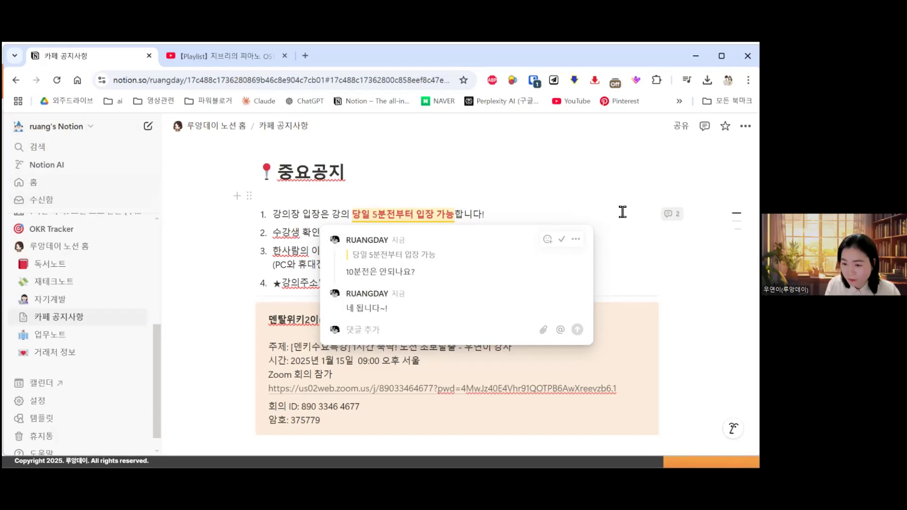
Step: React to the "10분전은 안되나요?" comment with the love letter emoji and close the thread
click(547, 239)
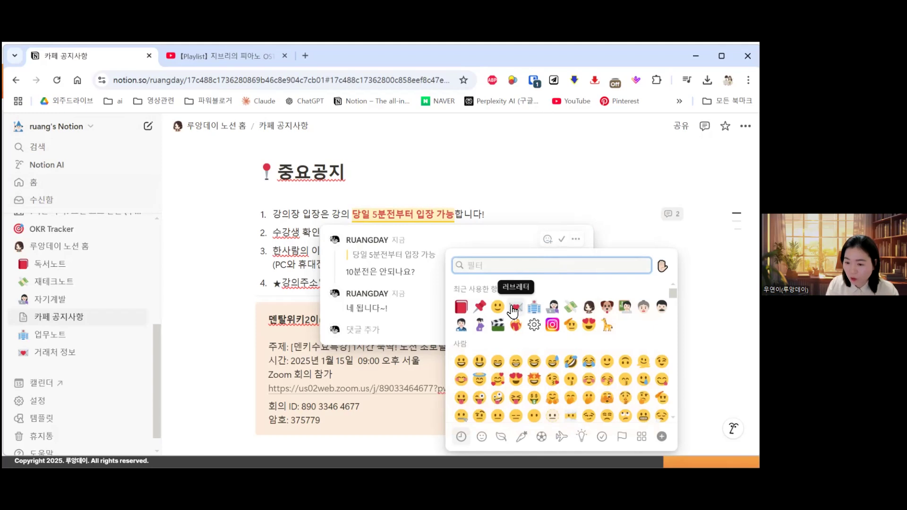
click(515, 308)
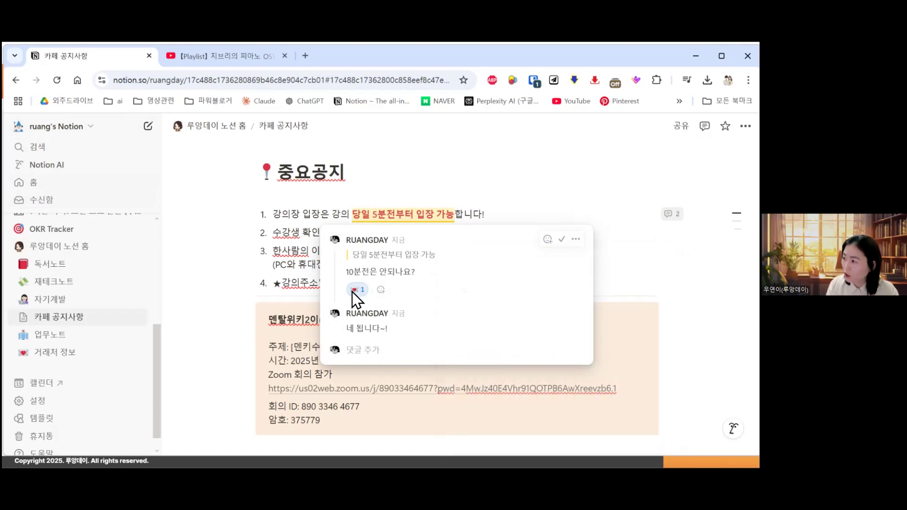
mouse_move(360, 298)
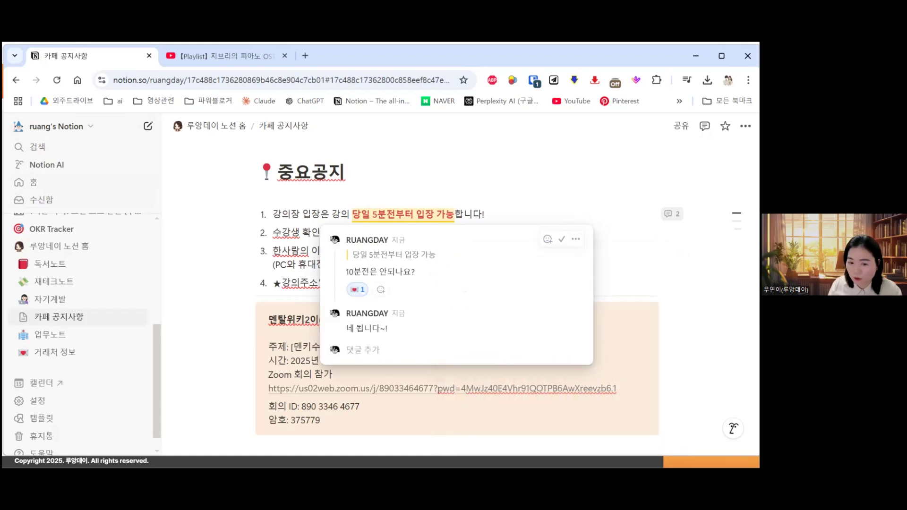
click(630, 265)
Step: Go back to the parent home page and find its 개인 노트 and 업무 노트 page lists
scroll(456, 293, up, 2)
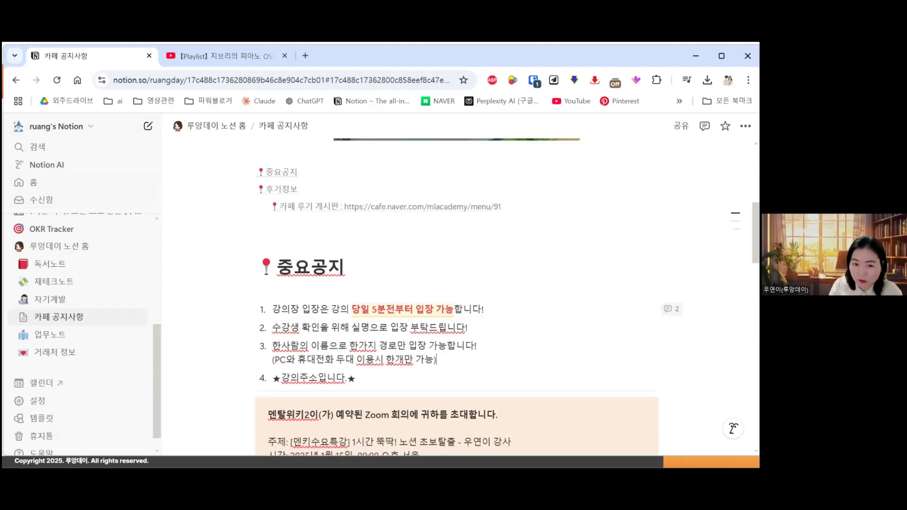
scroll(456, 293, up, 6)
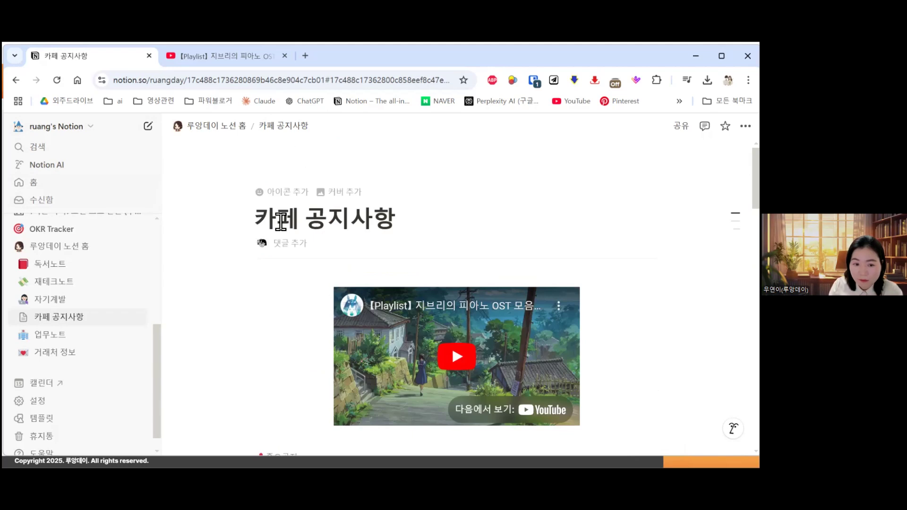
click(221, 128)
scroll(500, 231, down, 8)
scroll(585, 231, down, 10)
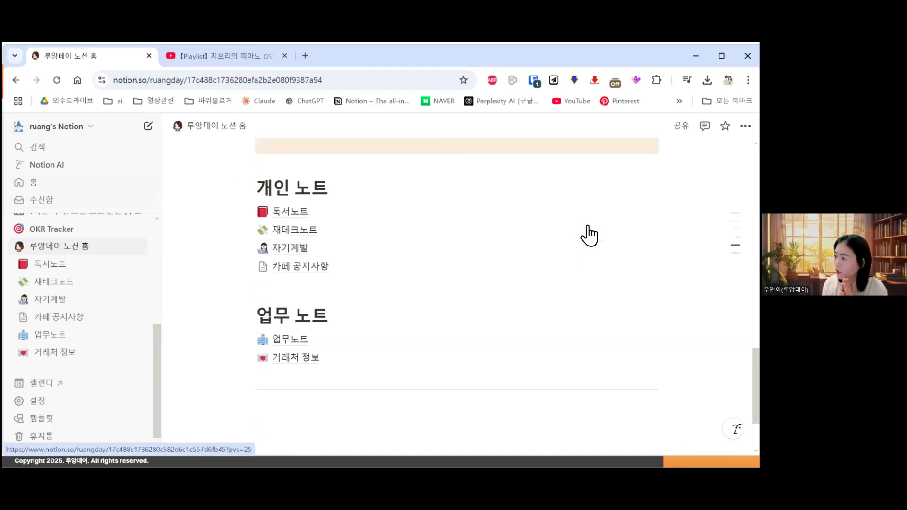
Step: Look over the home page's content, from the formatting notes down to the 개인 노트 and 업무 노트 lists
mouse_move(588, 235)
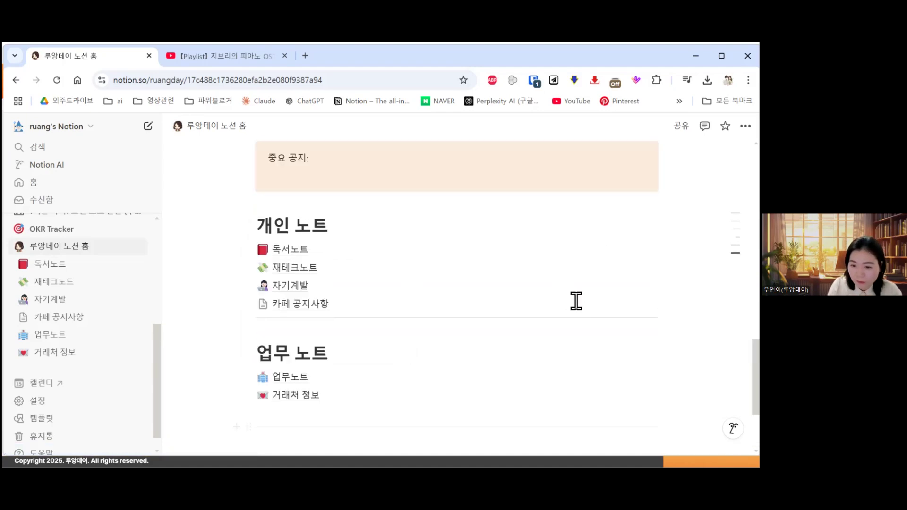
scroll(576, 301, up, 5)
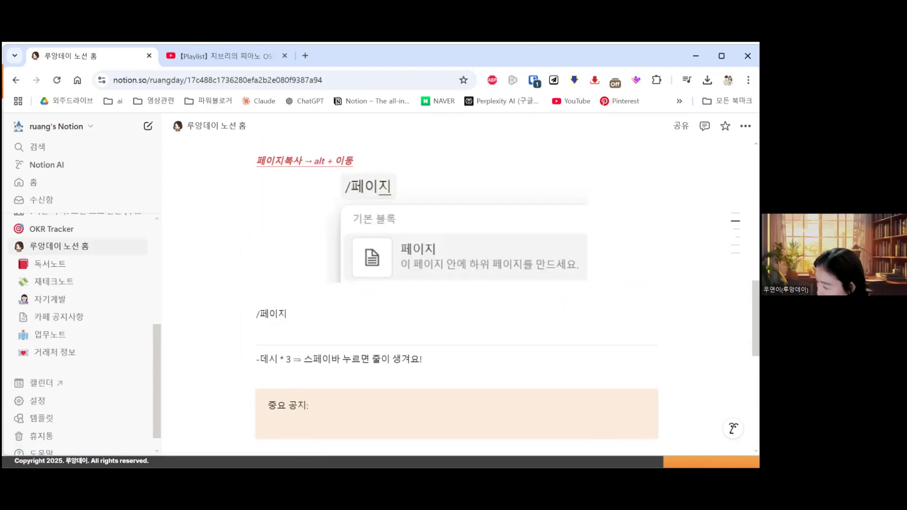
scroll(479, 307, up, 10)
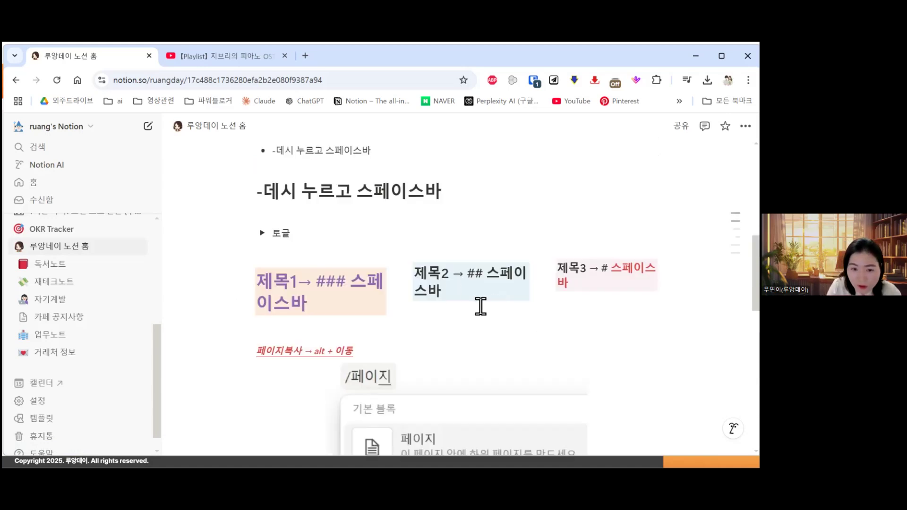
scroll(338, 255, down, 12)
scroll(312, 278, down, 2)
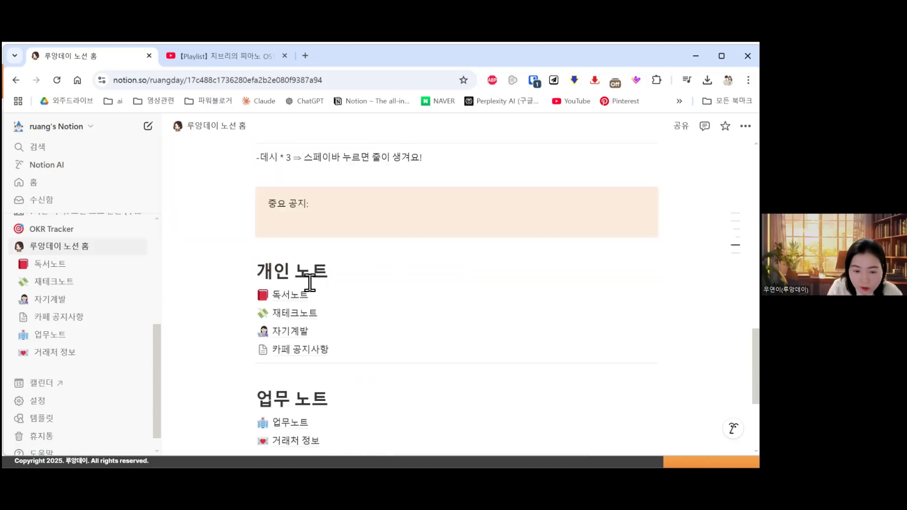
scroll(321, 342, down, 4)
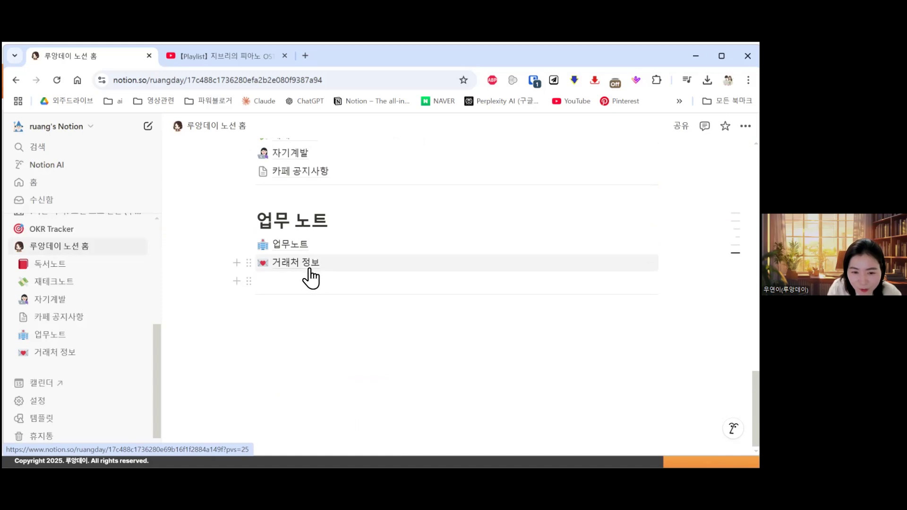
scroll(317, 263, up, 7)
scroll(308, 274, up, 8)
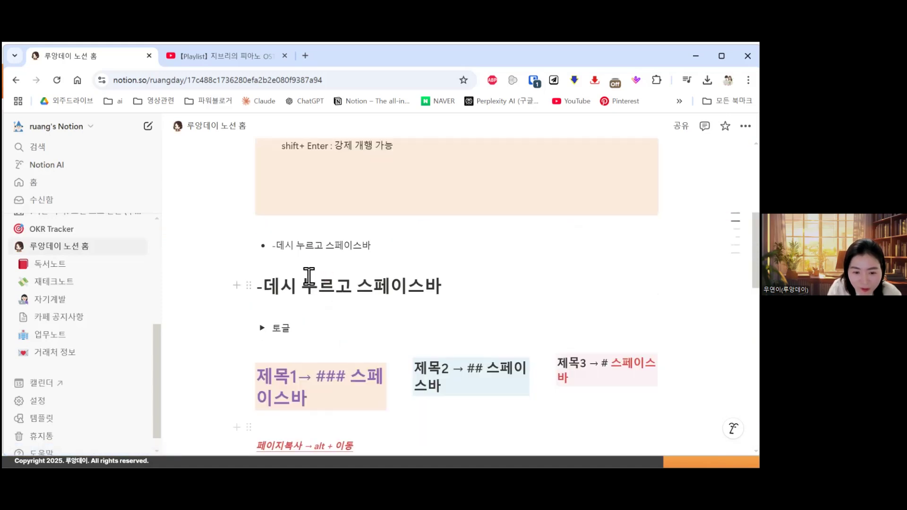
scroll(321, 265, down, 8)
scroll(334, 294, down, 5)
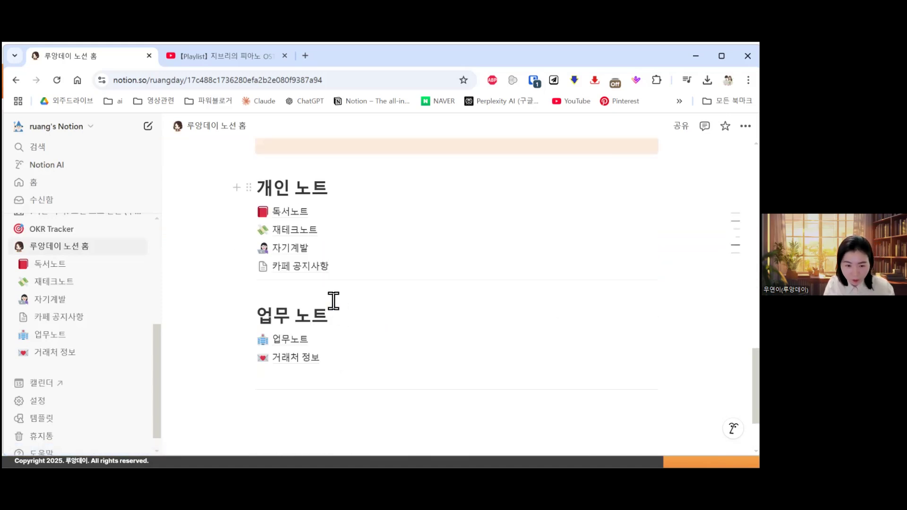
Step: Comment "이거 신기하네요!" on the text "시 * 3 ⇒ 스페이바 누르면 줄이 생겨요!" above the 중요 공지 callout
scroll(331, 302, up, 4)
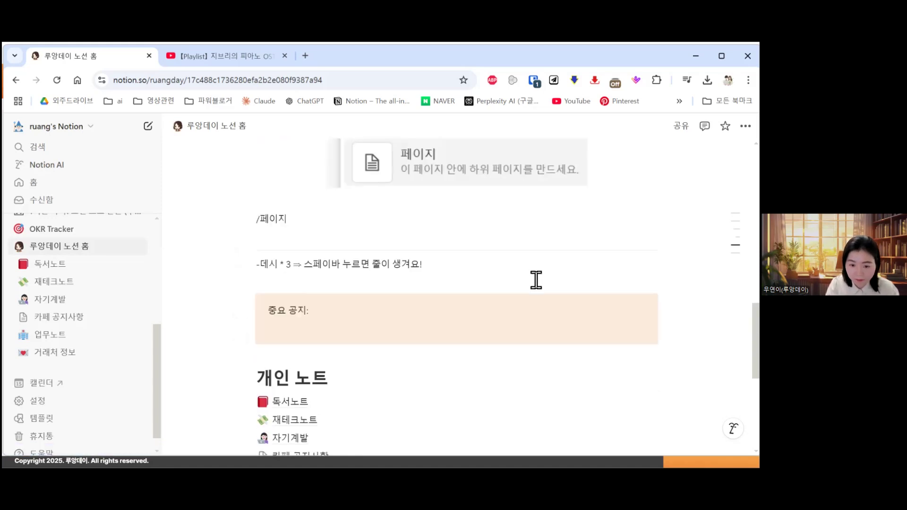
drag(422, 265, 269, 264)
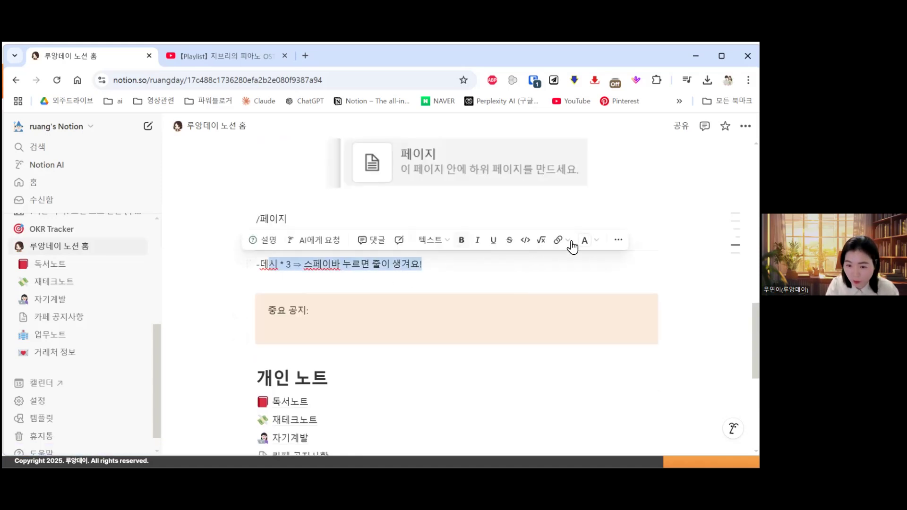
click(371, 240)
text(ㅇ)
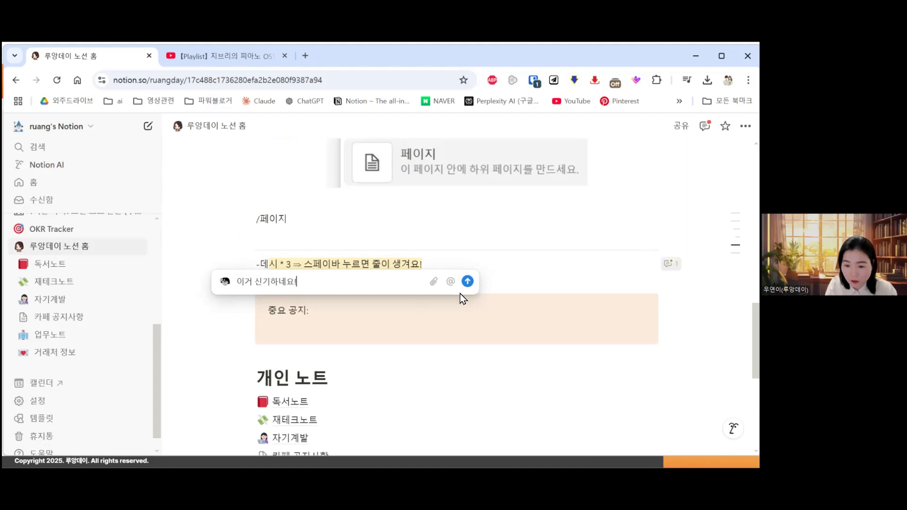
click(467, 282)
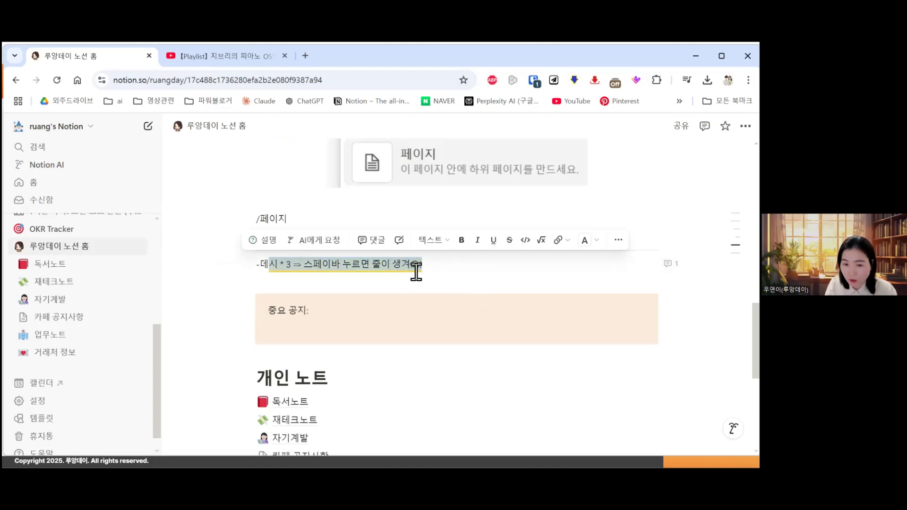
Step: Open the "이거 신기하네요!" comment thread and mark it as resolved
click(371, 264)
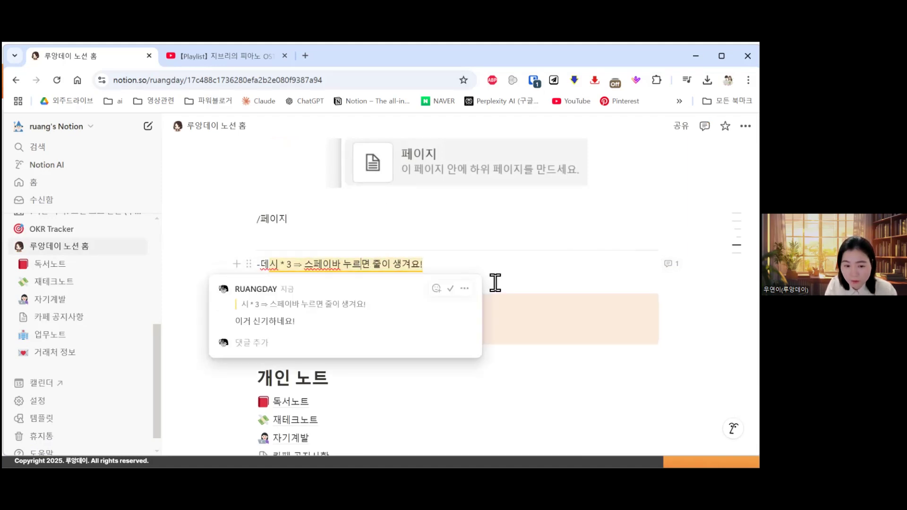
click(451, 288)
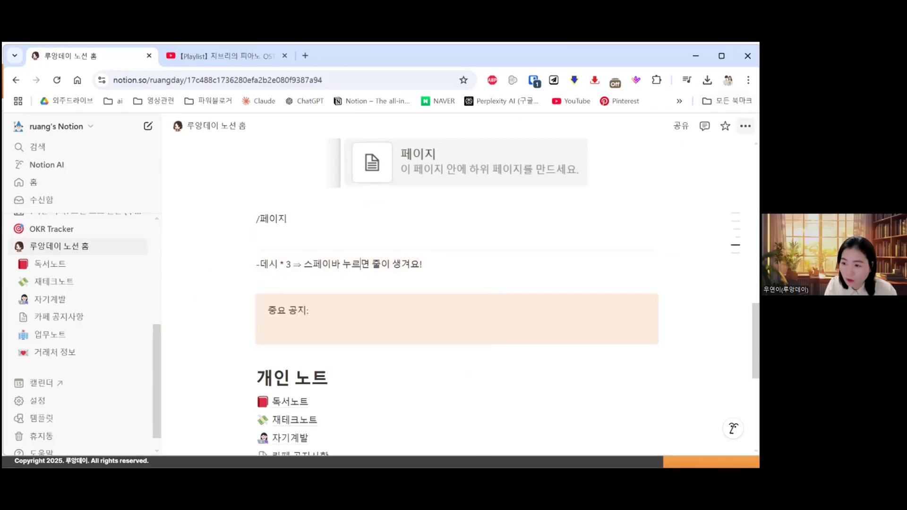
Step: Check the notifications and reminders in the 수신함 inbox, and return to the home page
click(745, 125)
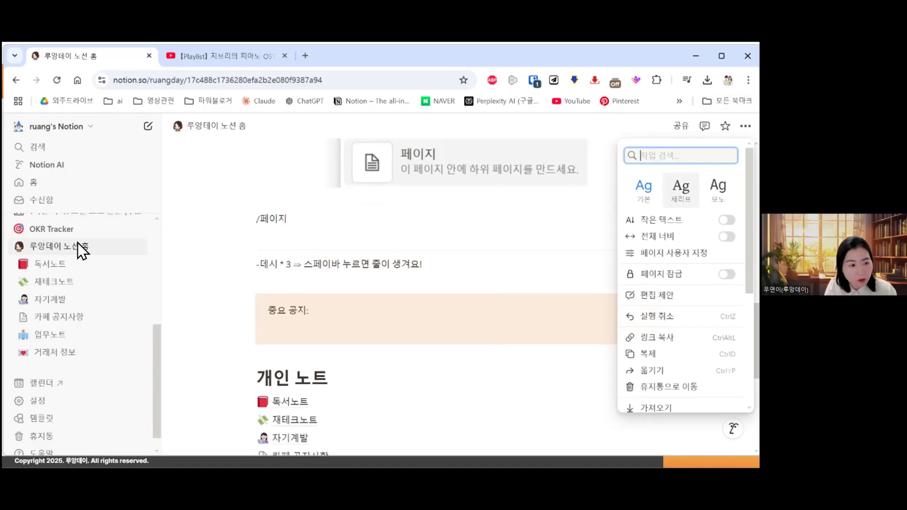
click(37, 201)
click(39, 201)
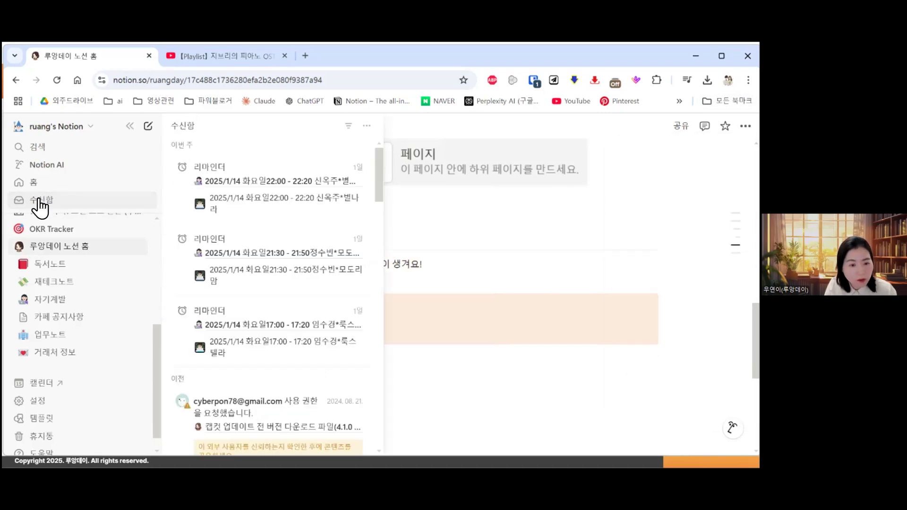
click(40, 201)
click(39, 201)
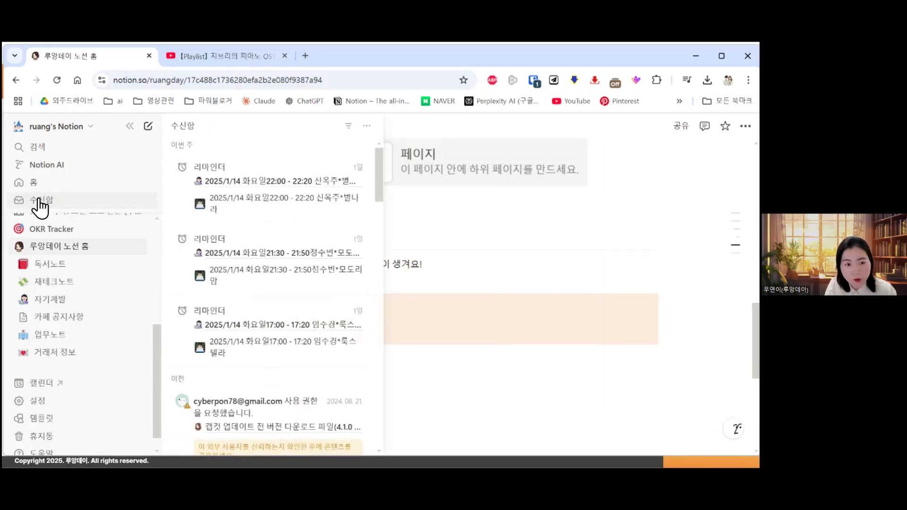
click(590, 224)
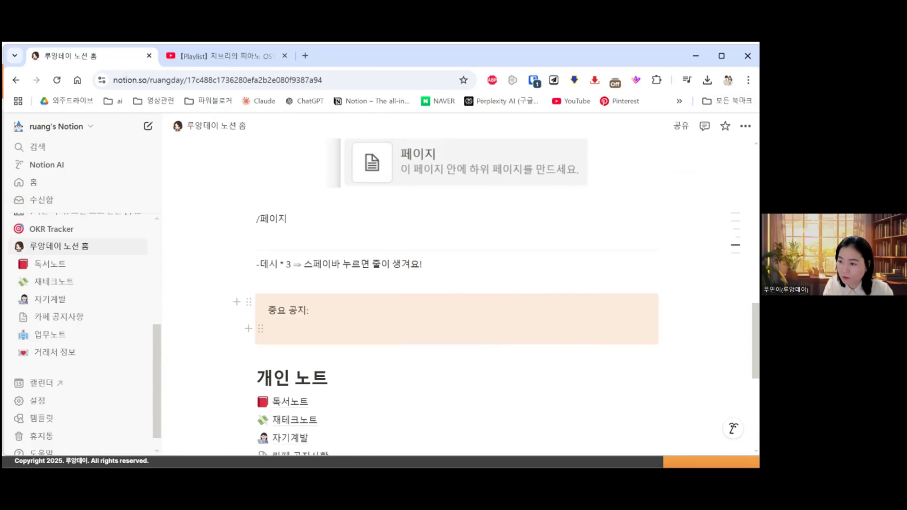
Step: Look at the home page's 알림 받기 notification choices without changing them
click(745, 126)
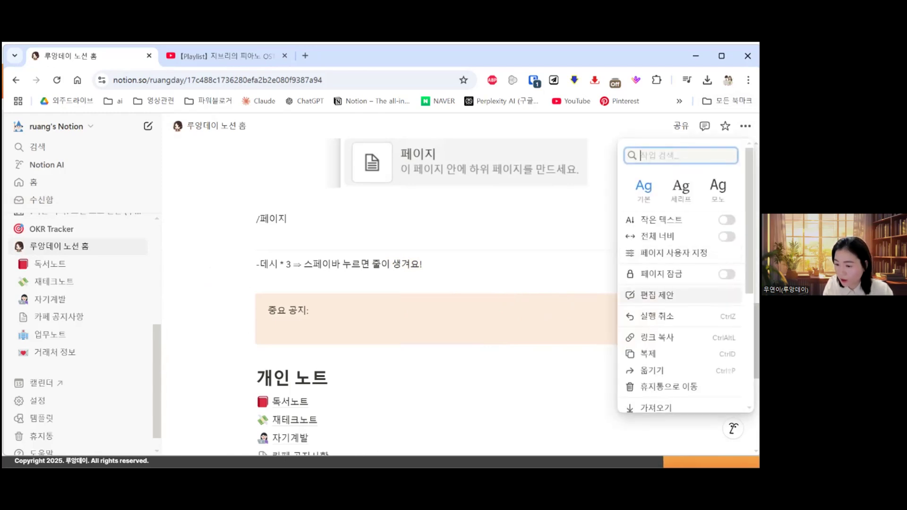
scroll(680, 293, down, 4)
mouse_move(680, 331)
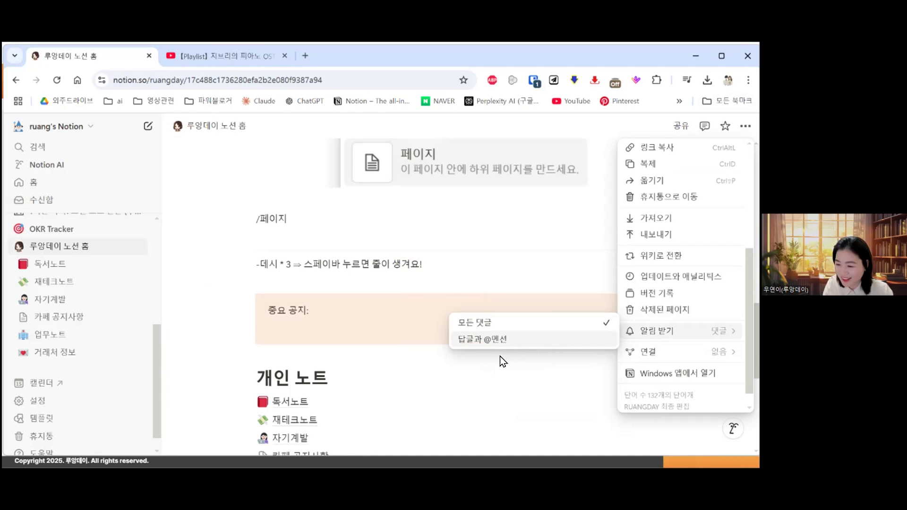
click(536, 308)
Step: Look over the home page's content between the title area and the 개인 노트 and 업무 노트 lists
scroll(537, 308, down, 3)
scroll(538, 302, up, 3)
scroll(578, 305, up, 8)
scroll(574, 283, down, 2)
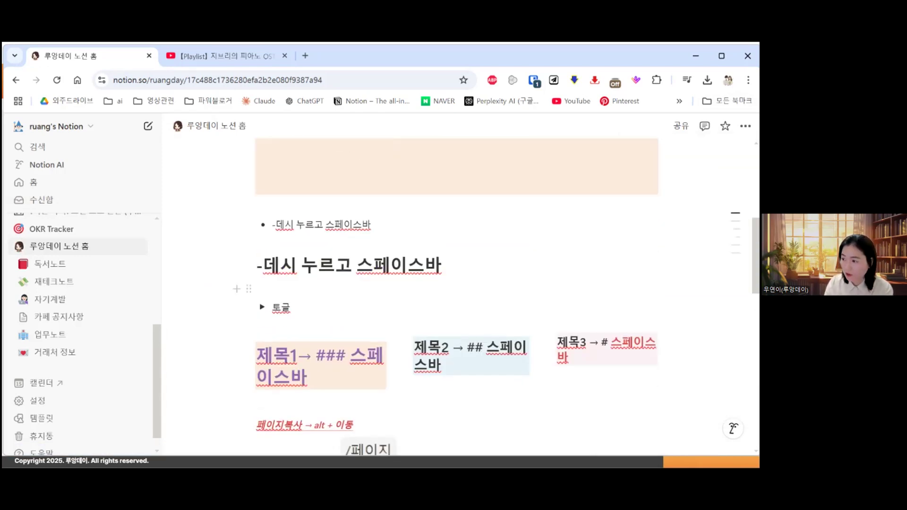
mouse_move(571, 277)
mouse_down()
mouse_move(552, 264)
mouse_move(398, 346)
mouse_move(599, 299)
mouse_move(557, 275)
mouse_up()
scroll(326, 263, down, 9)
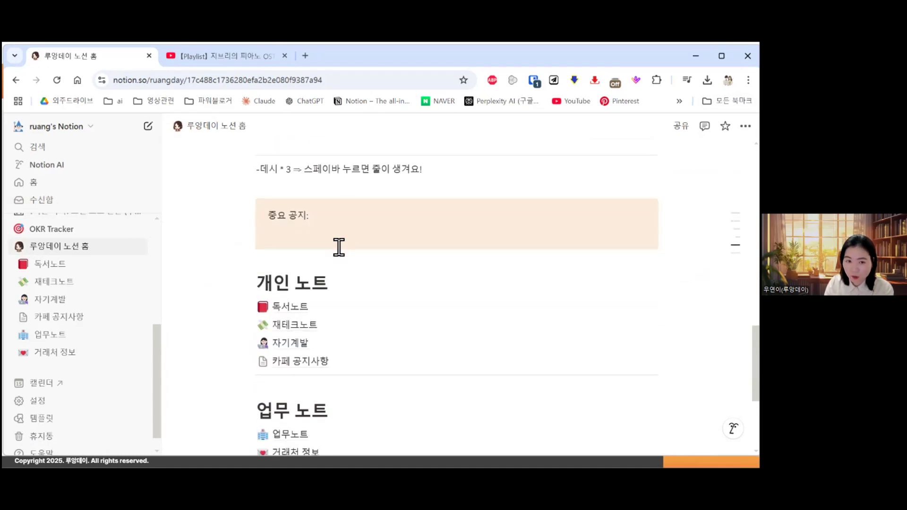
scroll(314, 161, up, 7)
scroll(324, 197, up, 4)
scroll(344, 235, down, 2)
scroll(352, 229, up, 6)
scroll(418, 224, down, 2)
scroll(415, 225, up, 2)
Step: Insert blank lines directly below the page title 루앙데이 노션 홈
click(457, 214)
key(Return)
key(Return)
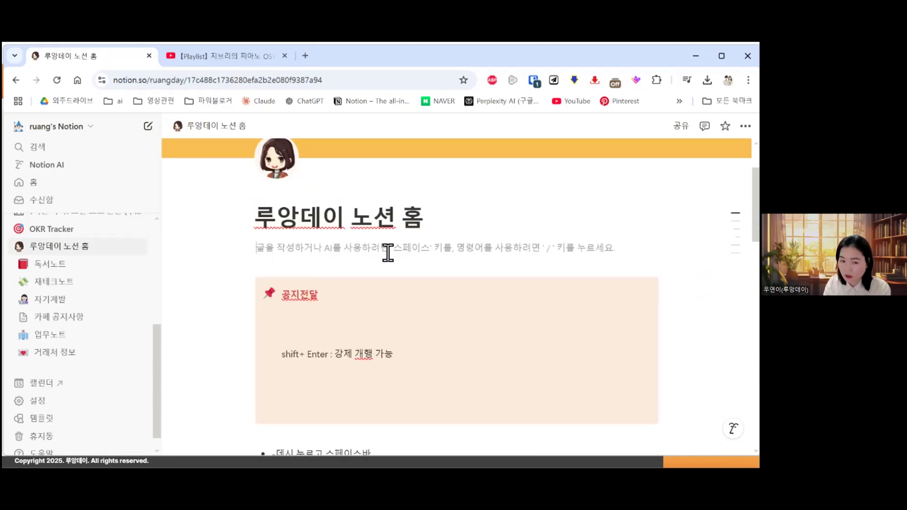
Step: Copy the link of the 지브리 piano OST playlist on YouTube and embed the video below the Notion page title
click(222, 56)
click(227, 80)
key(ctrl+c)
click(71, 56)
key(ctrl+v)
click(526, 314)
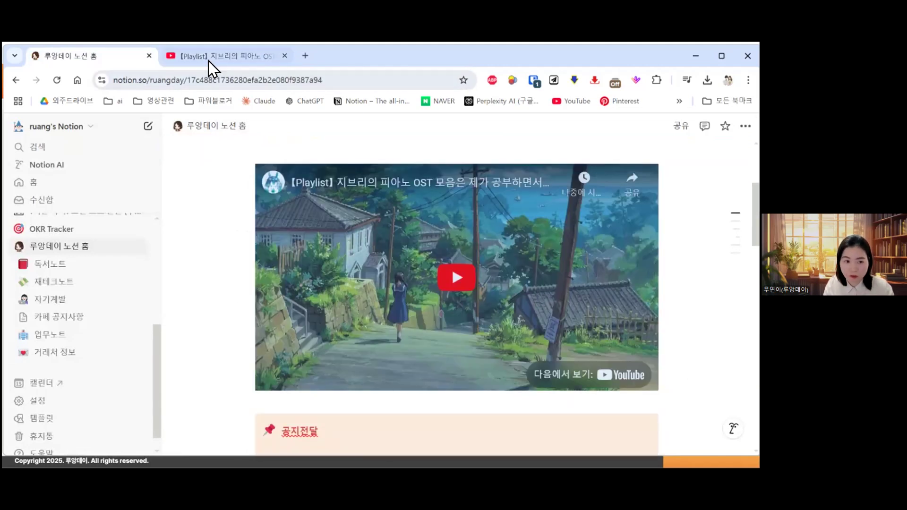
Step: Switch to YouTube, open the video "Playlist I 내가 사랑하는 영화 속 재즈", copy its link and pause it
click(208, 59)
click(247, 128)
text(지브리)
click(562, 345)
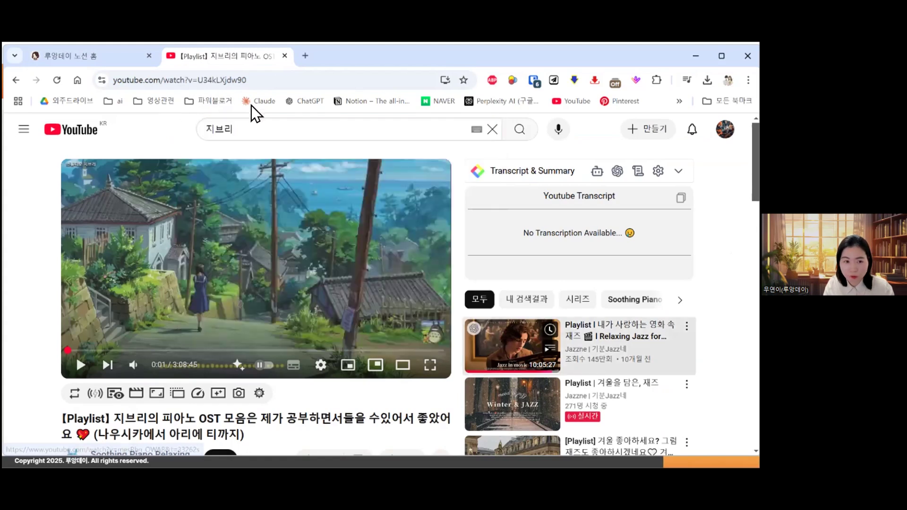
click(297, 81)
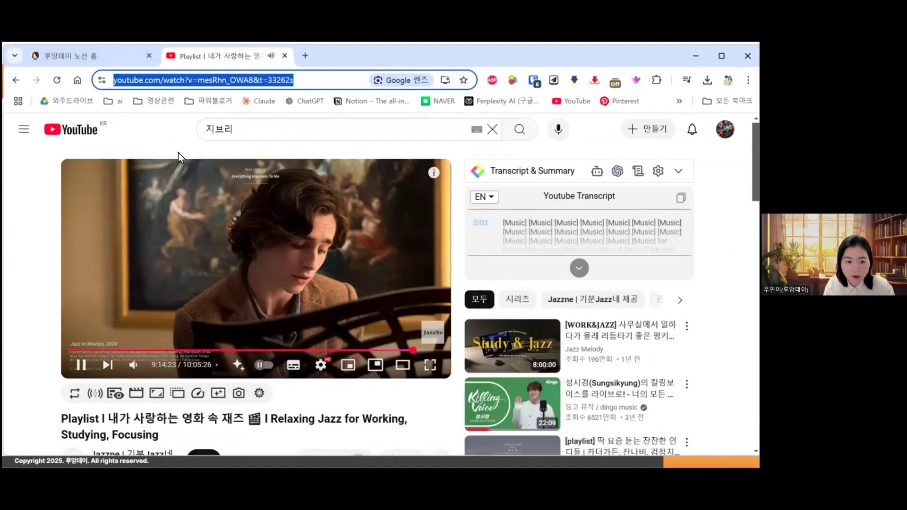
click(230, 216)
Step: Return to the Notion home page and embed the copied jazz playlist video below the 지브리 video
click(102, 56)
scroll(359, 198, up, 2)
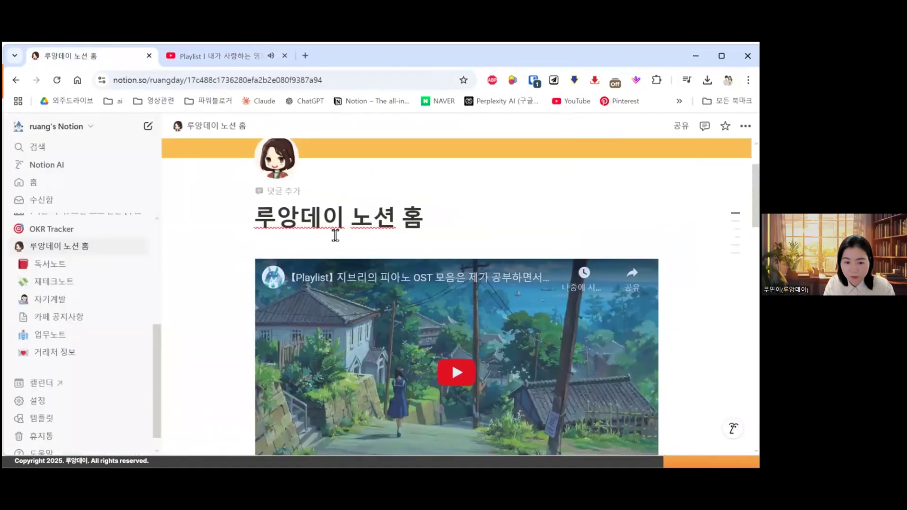
scroll(331, 236, down, 4)
click(298, 308)
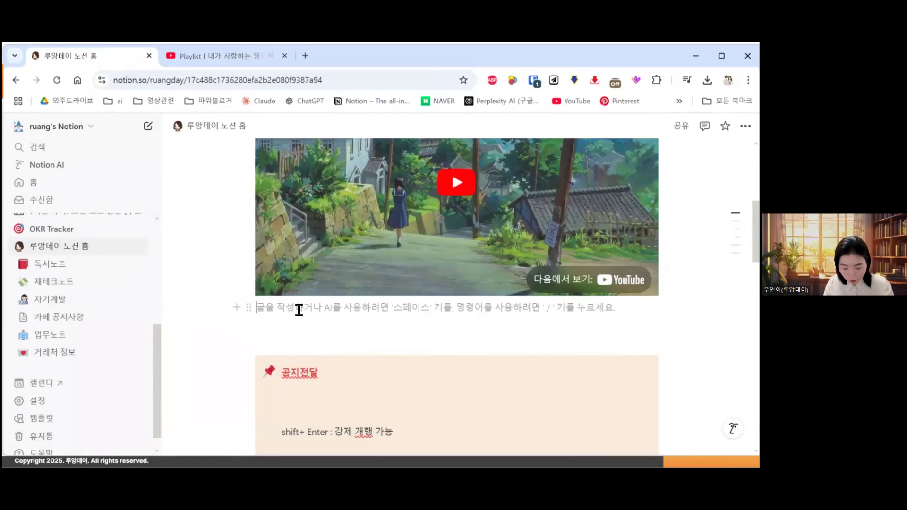
key(ctrl+v)
click(580, 358)
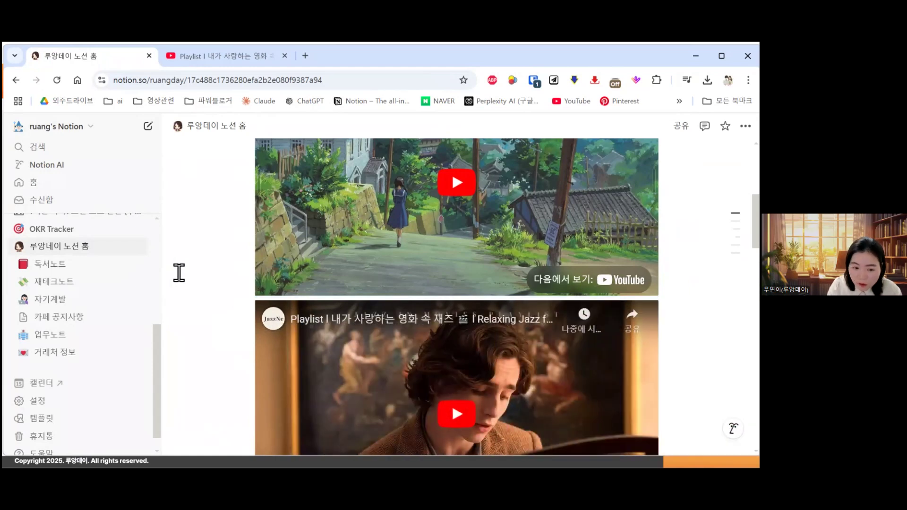
Step: Move the embedded jazz playlist video beside the 지브리 video to form a second column
click(268, 316)
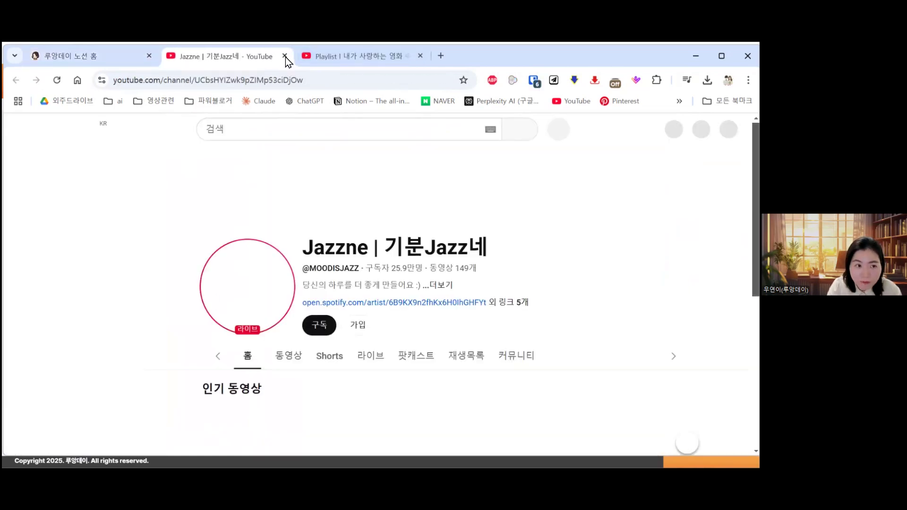
click(284, 55)
drag(252, 311, 680, 193)
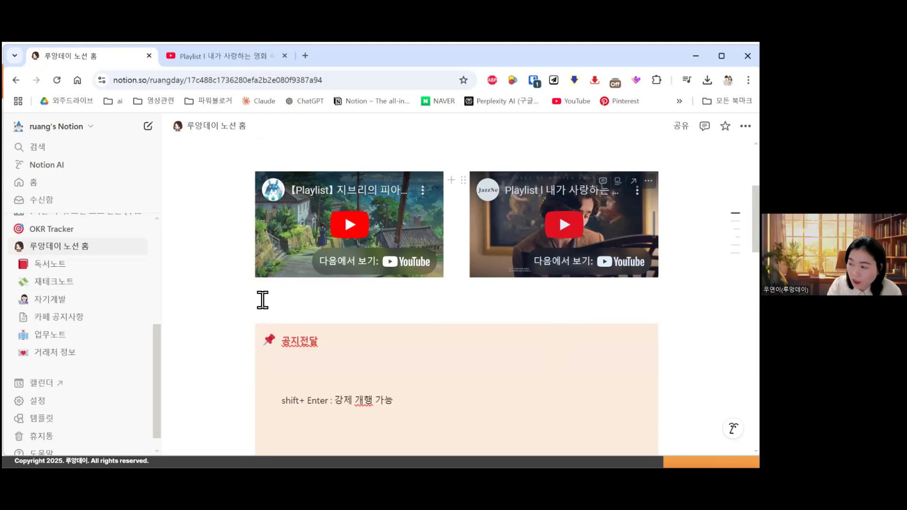
Step: Switch to YouTube, open the suggested [WORK&JAZZ] video and copy its link
click(245, 56)
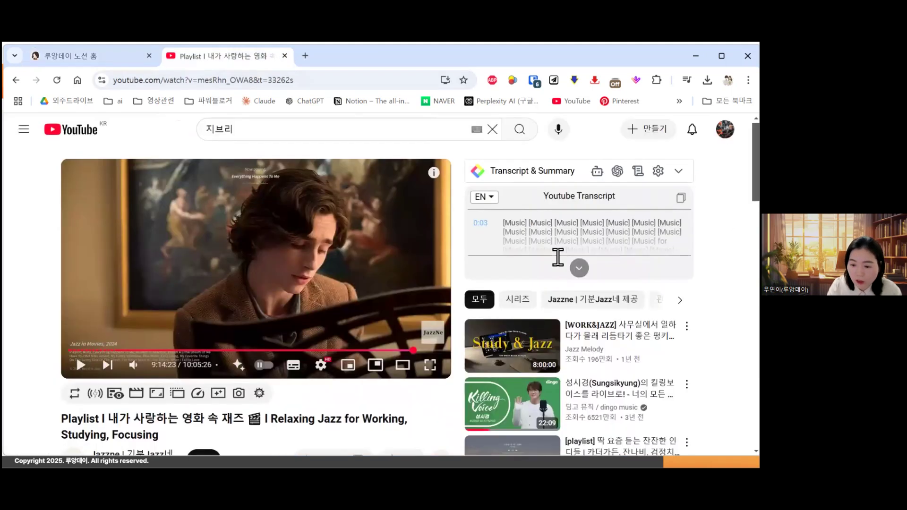
scroll(509, 277, down, 2)
click(509, 278)
click(219, 87)
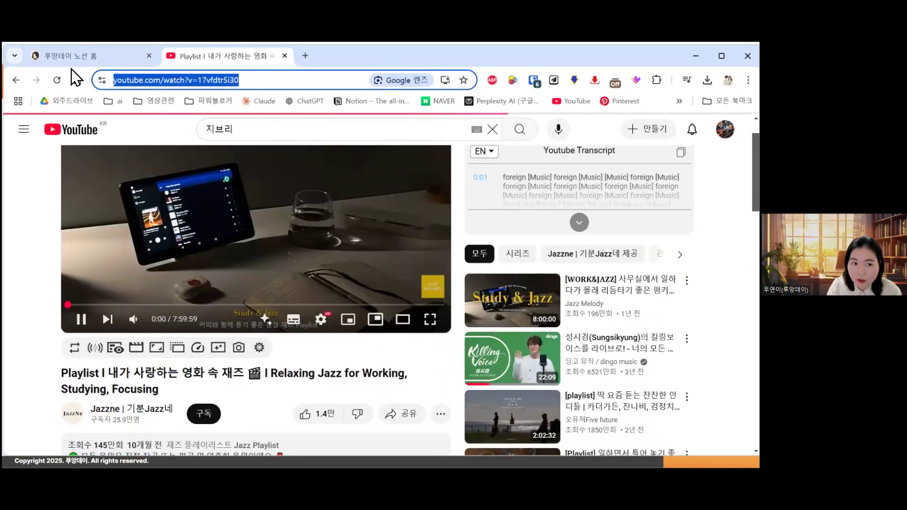
click(71, 56)
click(236, 55)
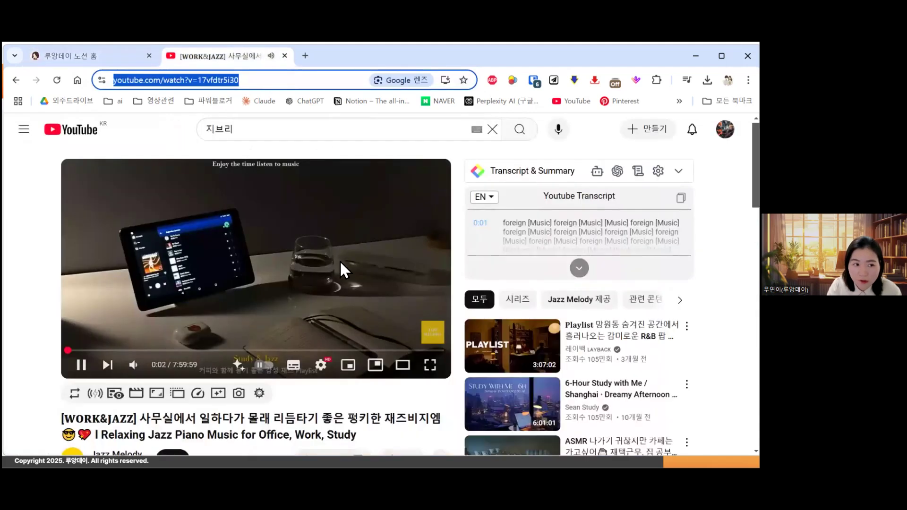
Step: Embed the [WORK&JAZZ] video below the two videos on the Notion page and move it beside them as a third column
click(99, 56)
click(447, 302)
text(https://www.youtube.com/watch?v=17vfdtr5i30)
click(484, 339)
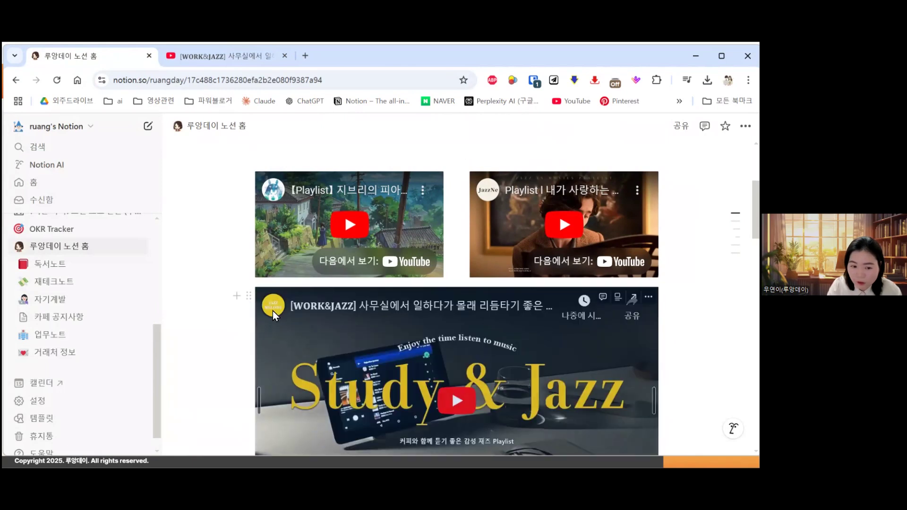
drag(249, 295, 669, 226)
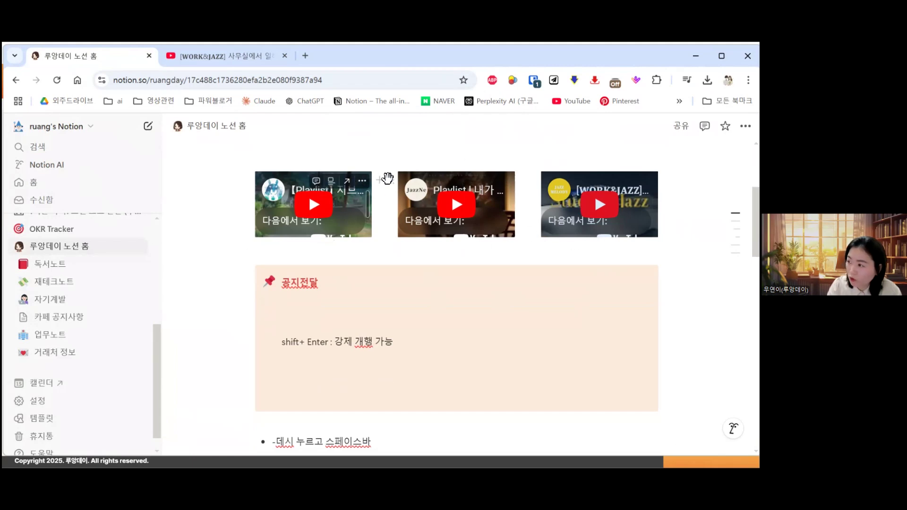
Step: Select the row of three videos and examine the actions available for the 지브리 video block
scroll(694, 255, up, 2)
drag(698, 255, 241, 273)
drag(682, 290, 228, 334)
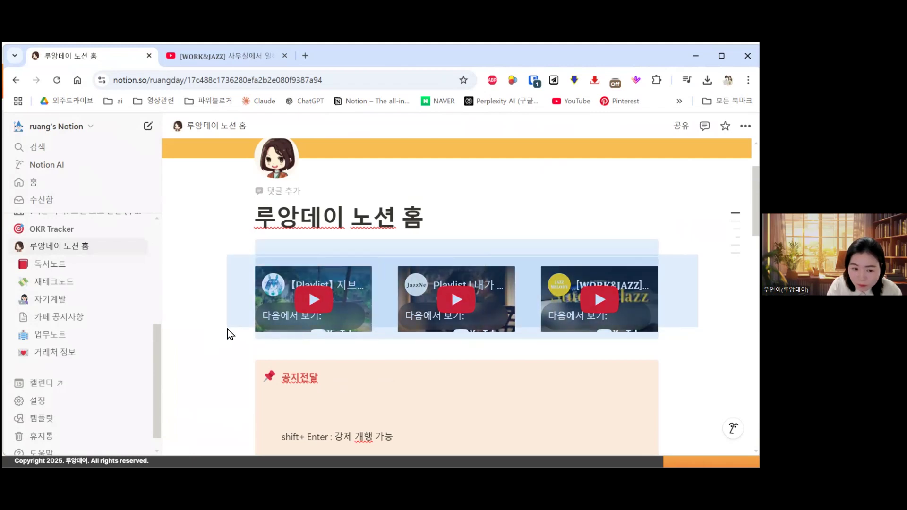
click(248, 277)
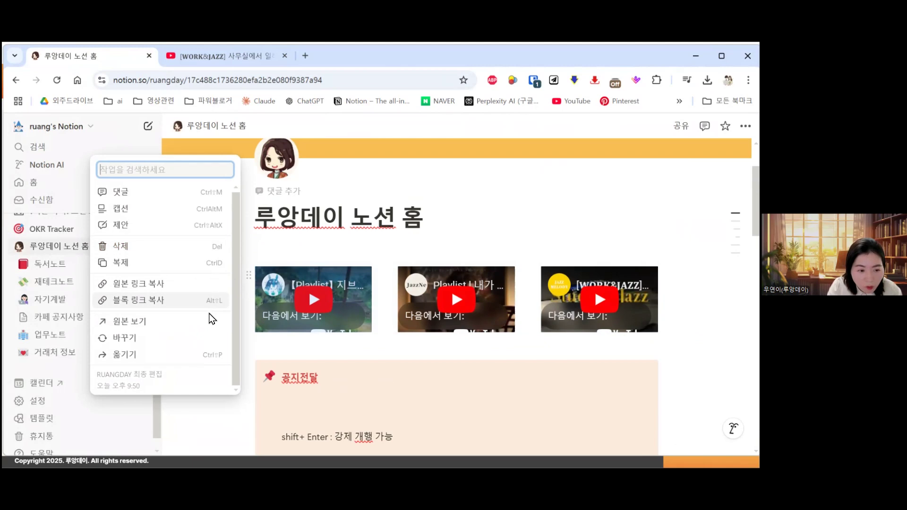
click(248, 278)
click(248, 278)
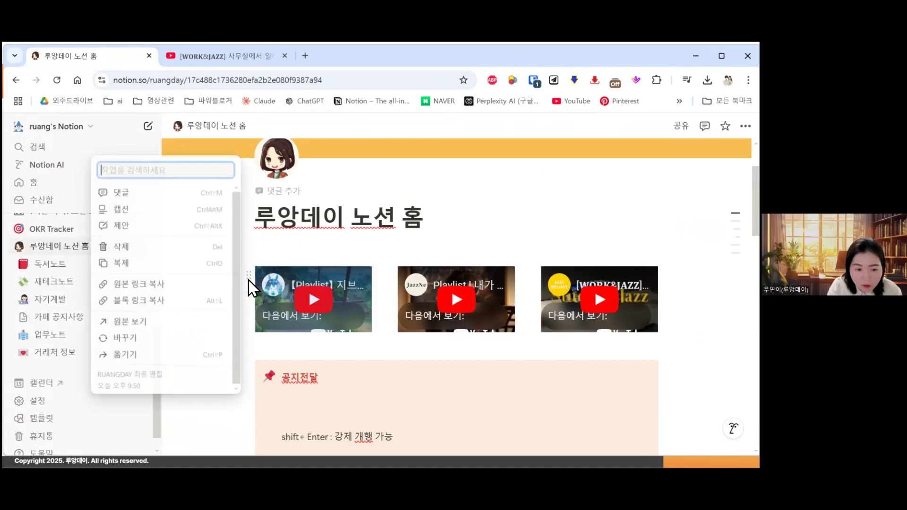
key(Down)
key(Down)
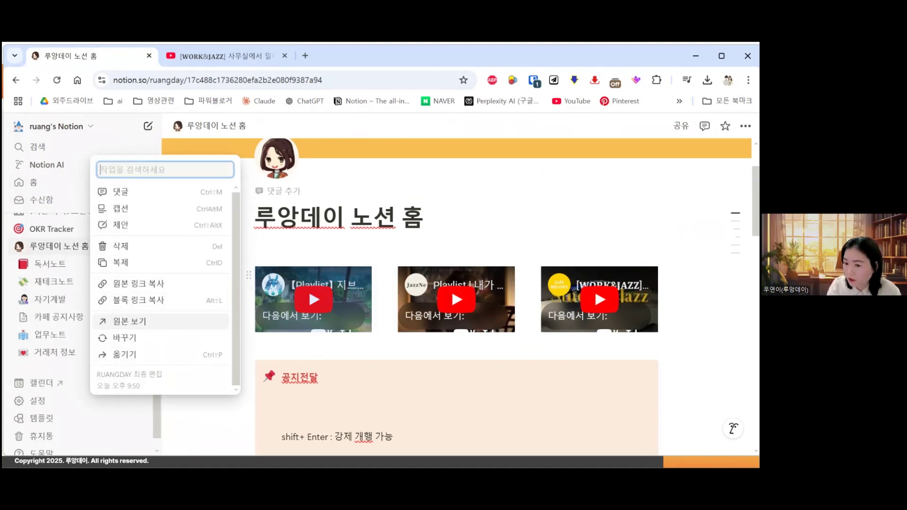
click(278, 249)
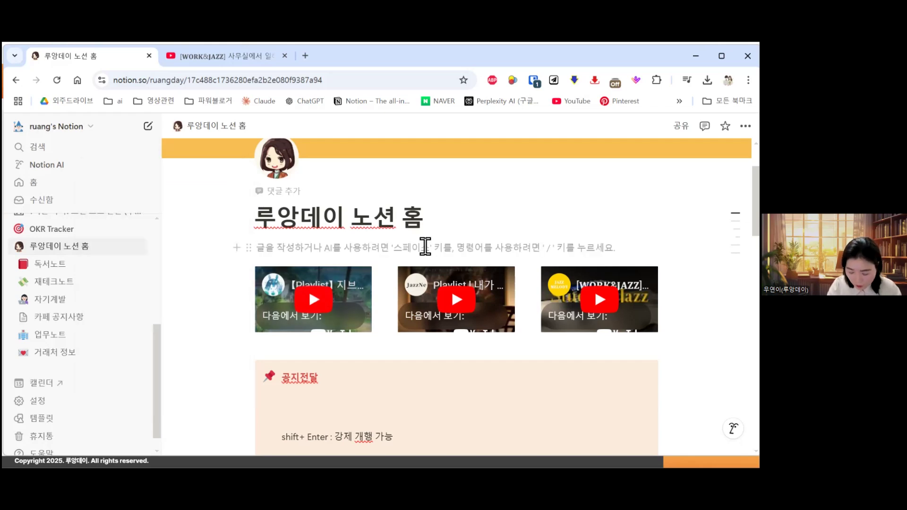
Step: Set the blank line between the page title and the videos to 초록색 배경 (green background)
click(248, 247)
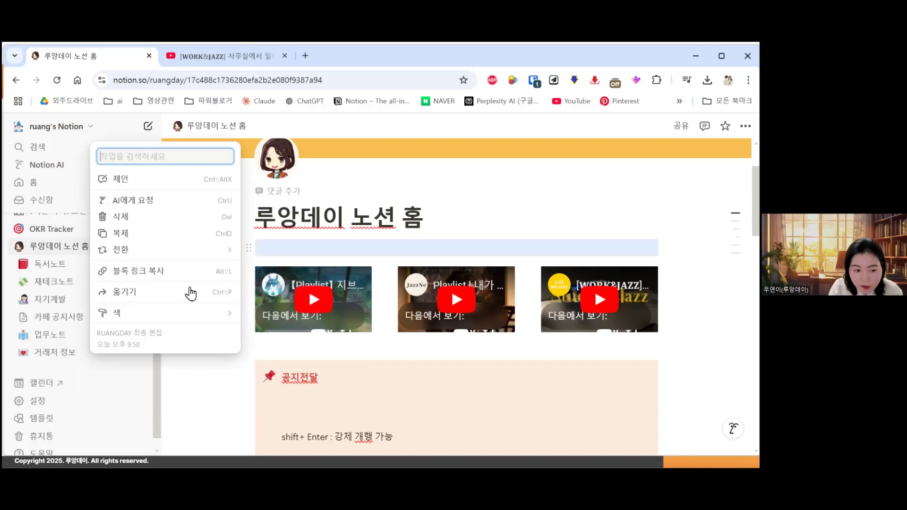
mouse_move(178, 314)
scroll(271, 348, down, 4)
click(275, 360)
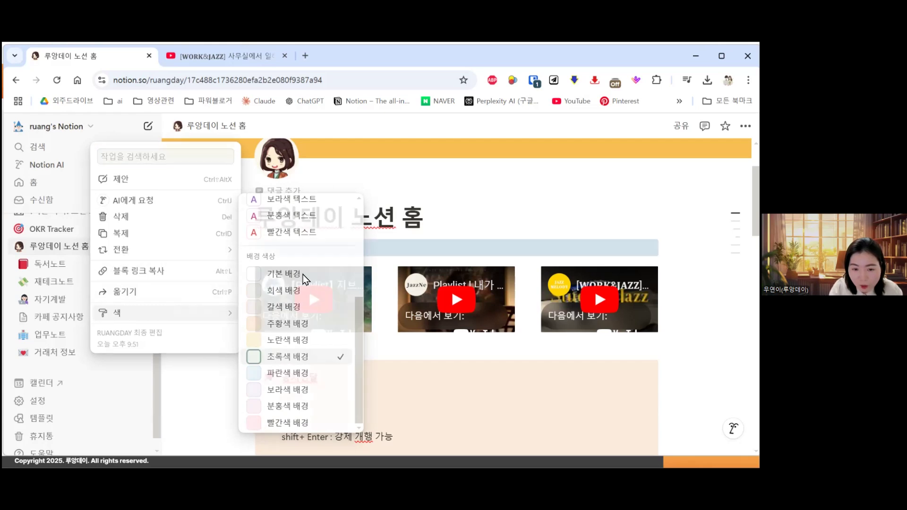
Step: Move the 지브리 video up beside the green blank line so the two form their own two-column row
drag(249, 274, 662, 245)
scroll(283, 278, down, 2)
scroll(283, 280, up, 2)
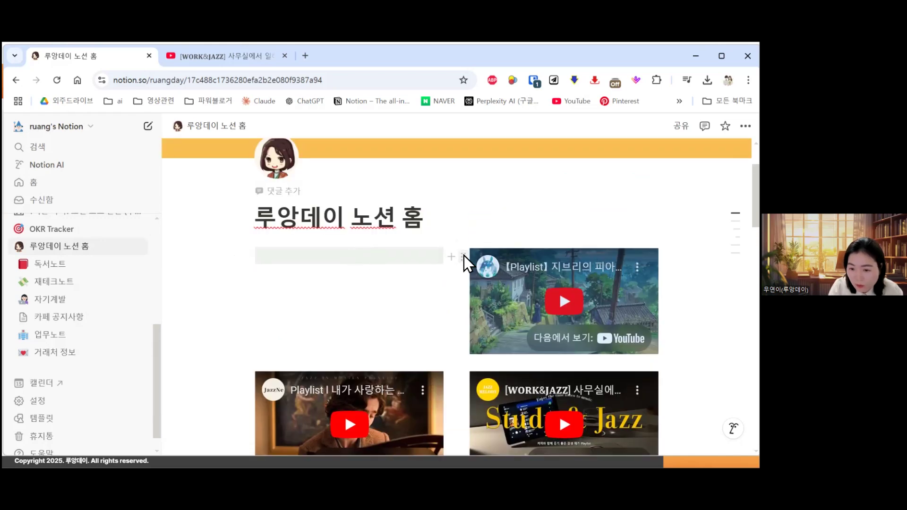
click(464, 258)
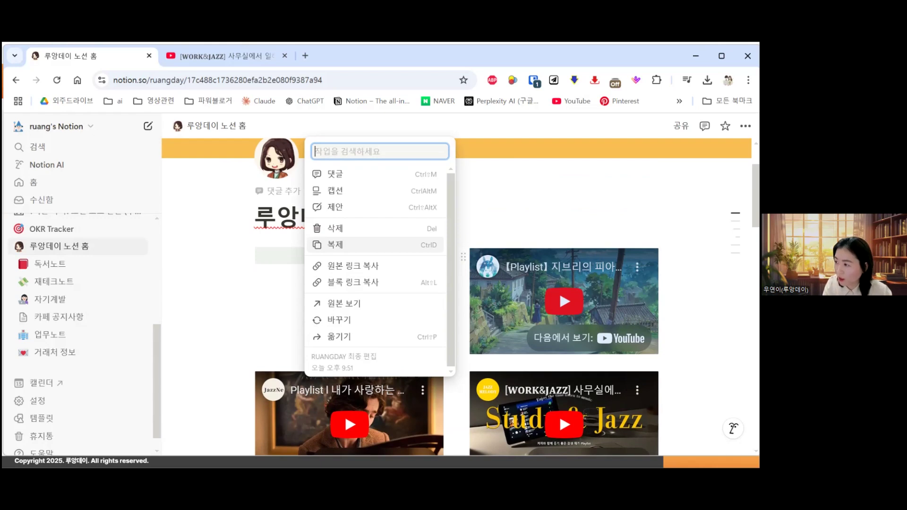
key(Escape)
Step: Extend the green block beside the 지브리 video with three more blank lines
click(382, 256)
key(Return)
key(Return)
key(Return)
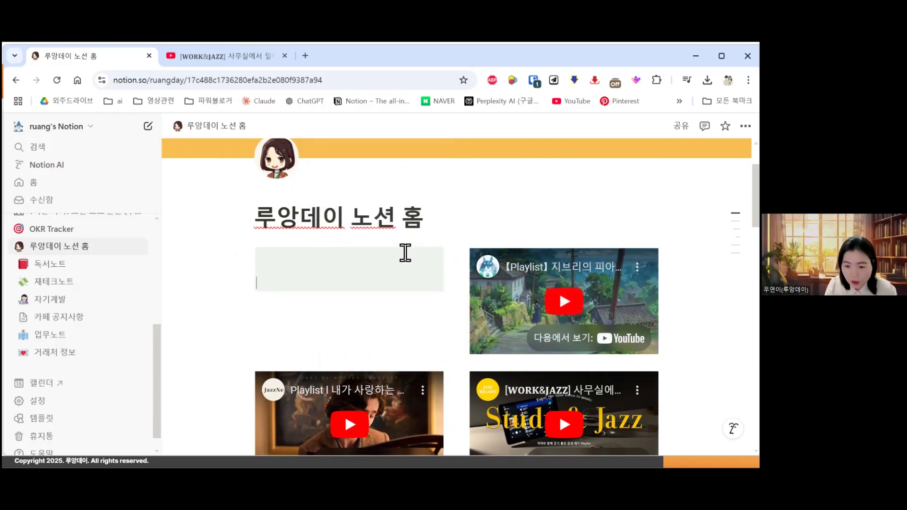
Step: Try placing the 지브리 video underneath the green block, and undo the move
drag(462, 257, 378, 293)
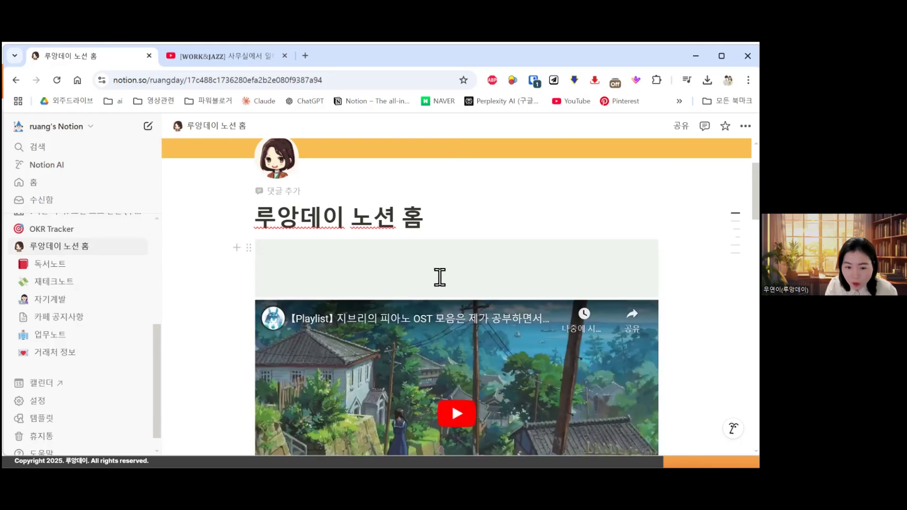
scroll(454, 277, down, 2)
key(ctrl+z)
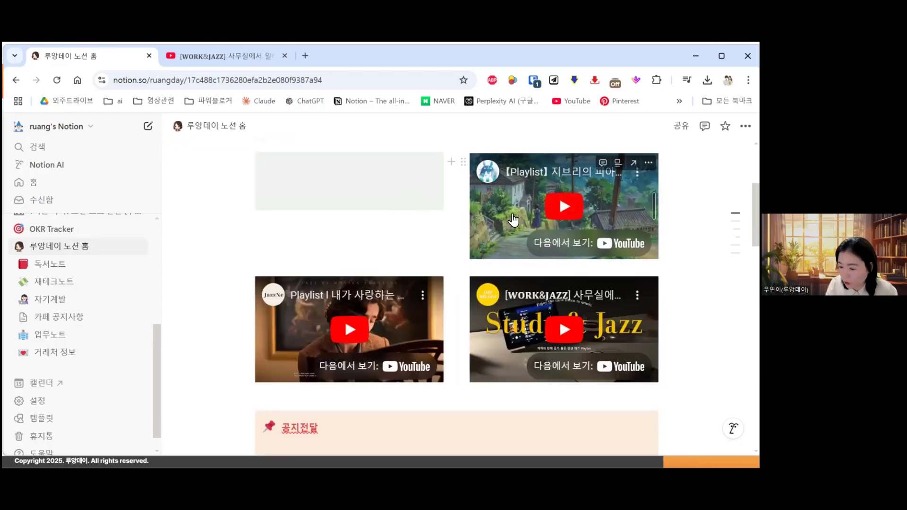
Step: Insert the avatar character image below the green block in the first column
drag(496, 266, 341, 220)
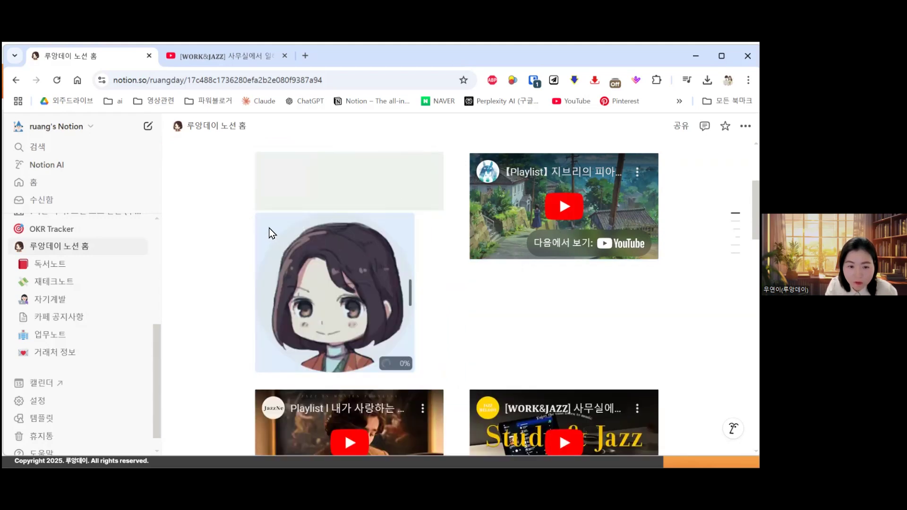
Step: Move the avatar character image above the green block in the first column
drag(313, 258, 318, 219)
scroll(361, 272, down, 2)
scroll(362, 273, up, 2)
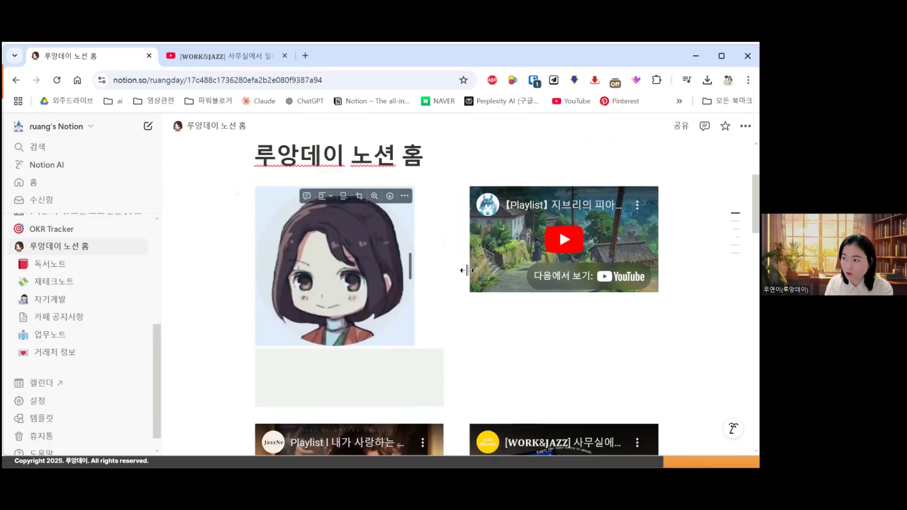
Step: Move the WORK&JAZZ video underneath the 지브리 video in the second column
scroll(364, 282, down, 2)
drag(338, 207, 373, 266)
scroll(372, 268, up, 2)
scroll(462, 384, down, 2)
scroll(462, 196, up, 2)
scroll(455, 265, down, 2)
drag(462, 343, 512, 224)
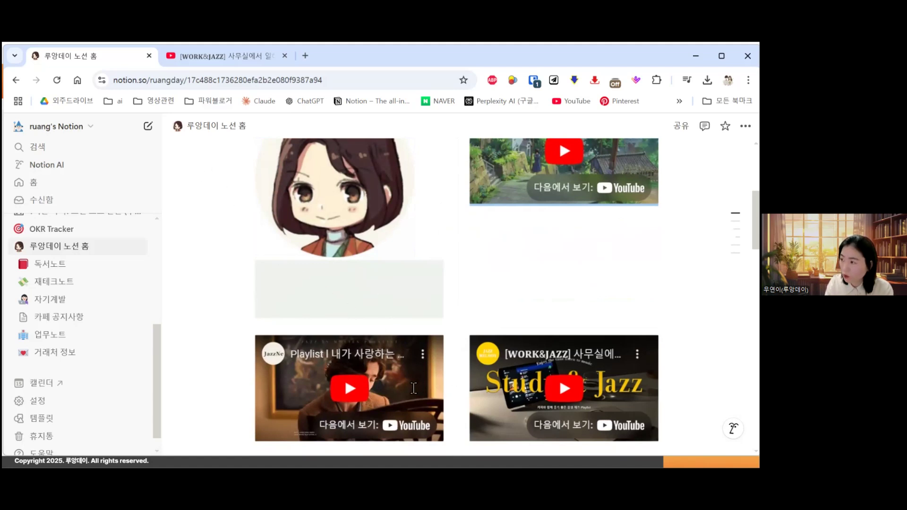
scroll(459, 370, up, 2)
drag(699, 276, 574, 225)
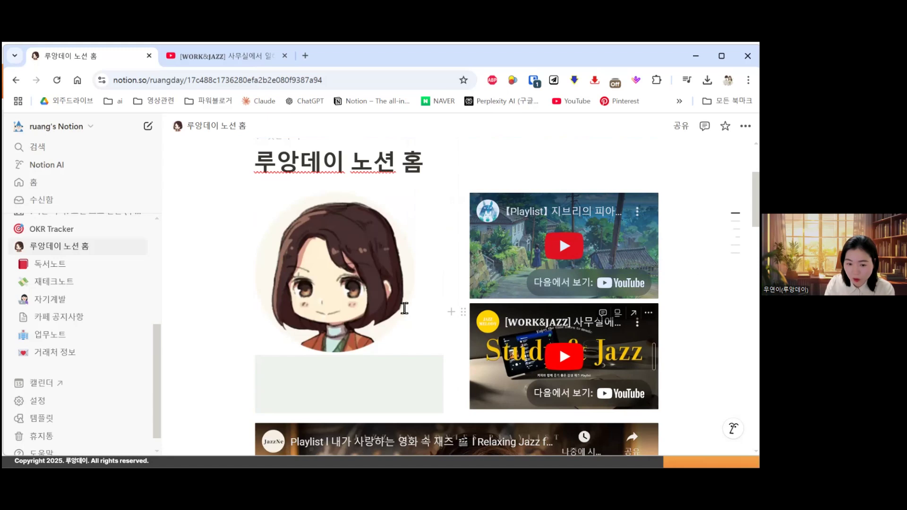
Step: Delete all demo content between the page title and the 개인 노트 heading on the home page
scroll(497, 201, down, 10)
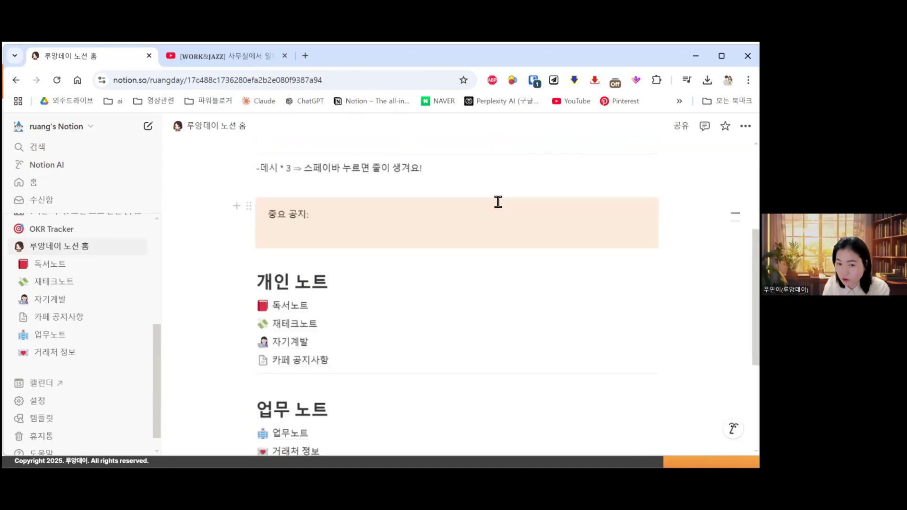
scroll(540, 238, up, 2)
drag(703, 229, 255, 330)
key(BackSpace)
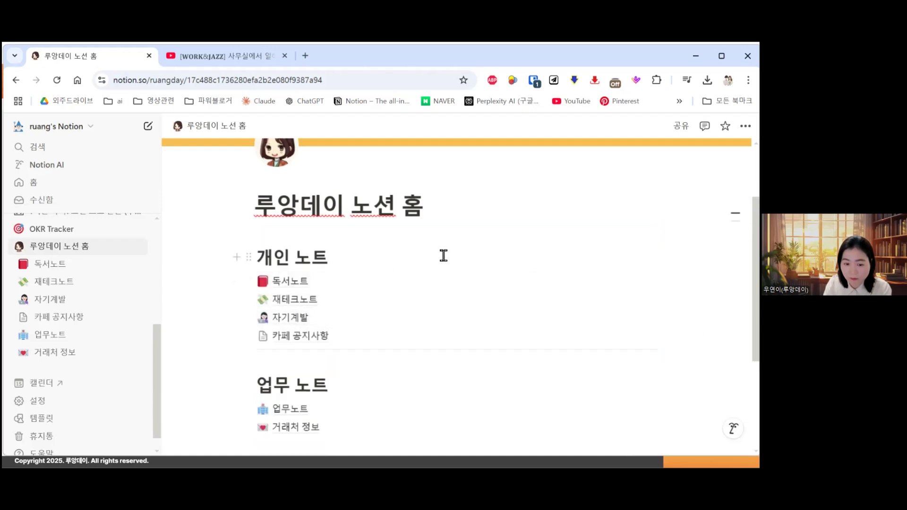
Step: Open the 독서노트 page from the 개인 노트 list and start its body below the title
scroll(441, 257, down, 2)
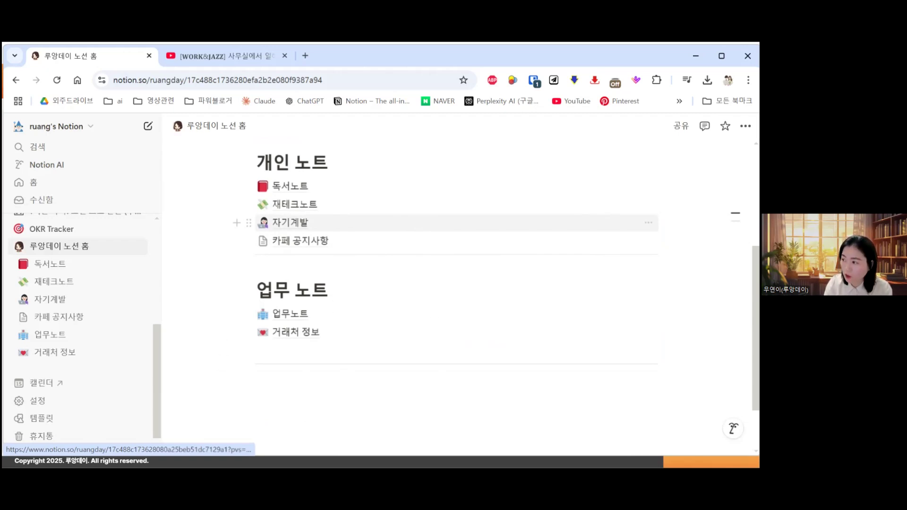
key(ctrl+z)
click(277, 260)
key(Return)
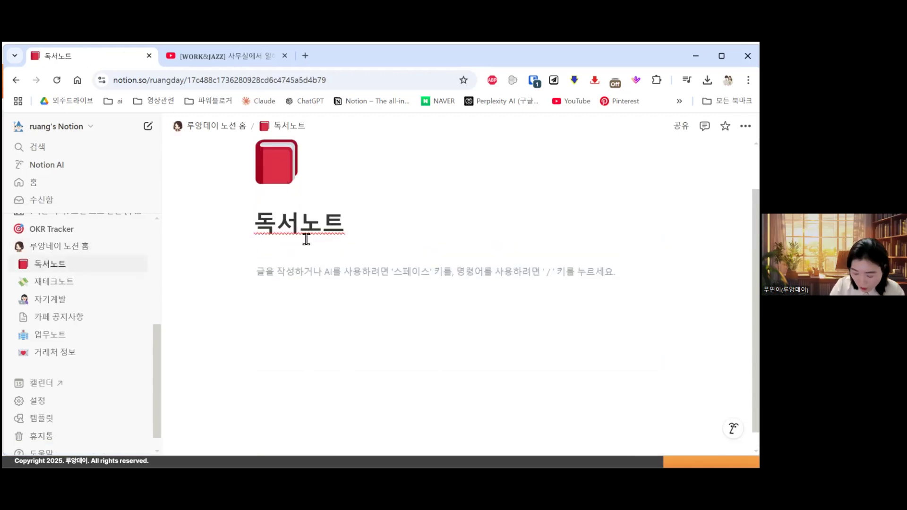
Step: Examine the block types that can be inserted on the 독서노트 page, from basic blocks through media to databases
text(/)
drag(436, 299, 423, 346)
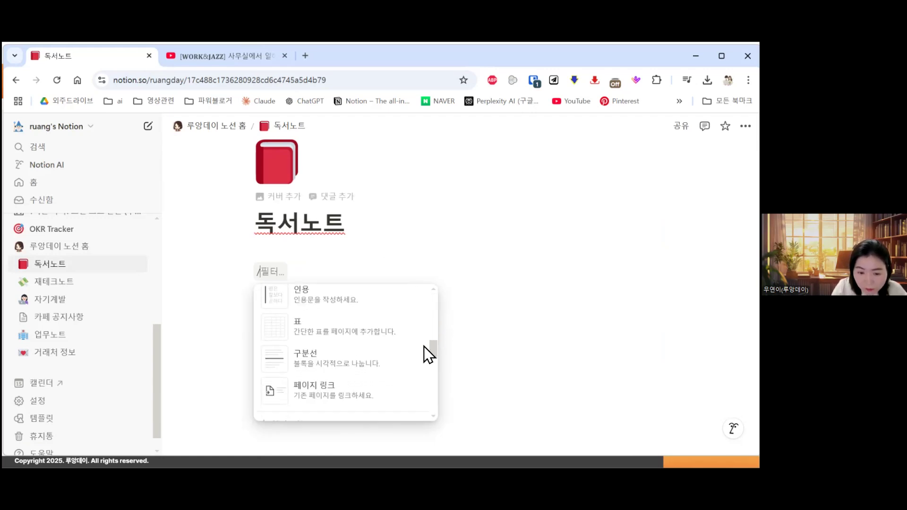
scroll(387, 344, up, 3)
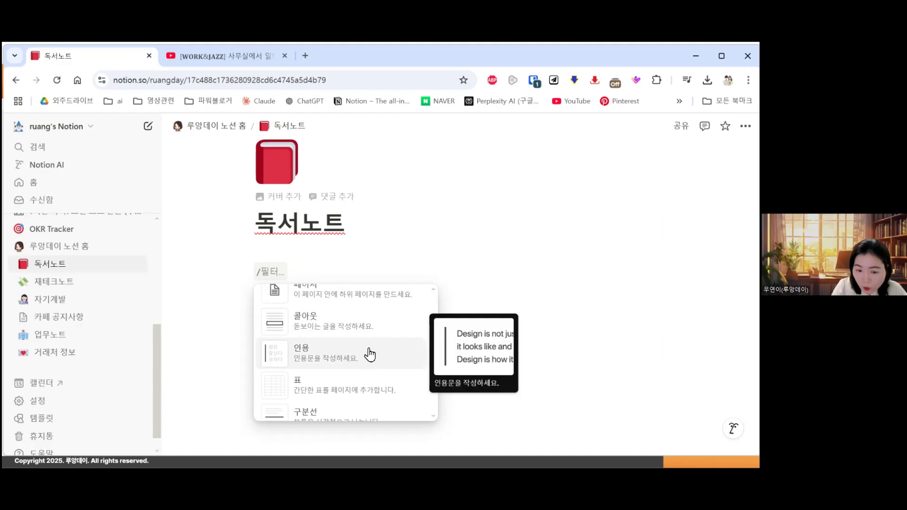
scroll(350, 368, down, 2)
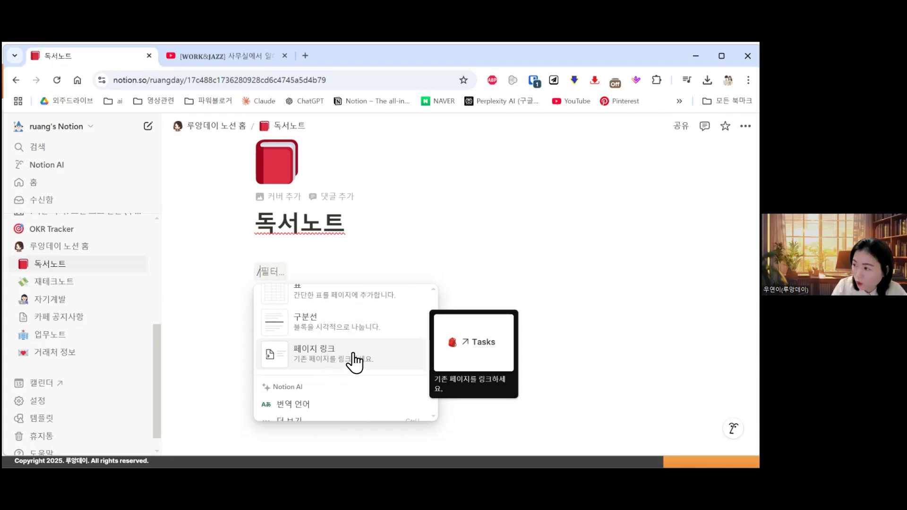
scroll(354, 363, down, 3)
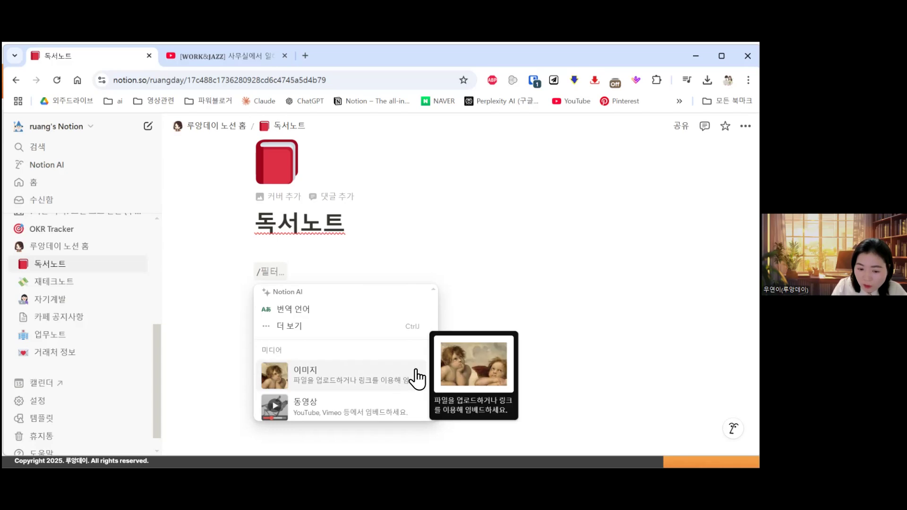
scroll(417, 378, down, 2)
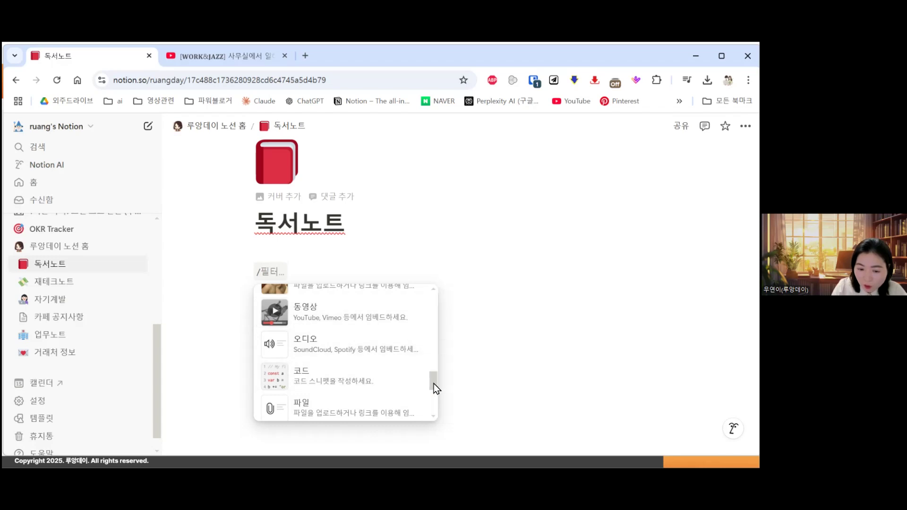
scroll(430, 389, down, 2)
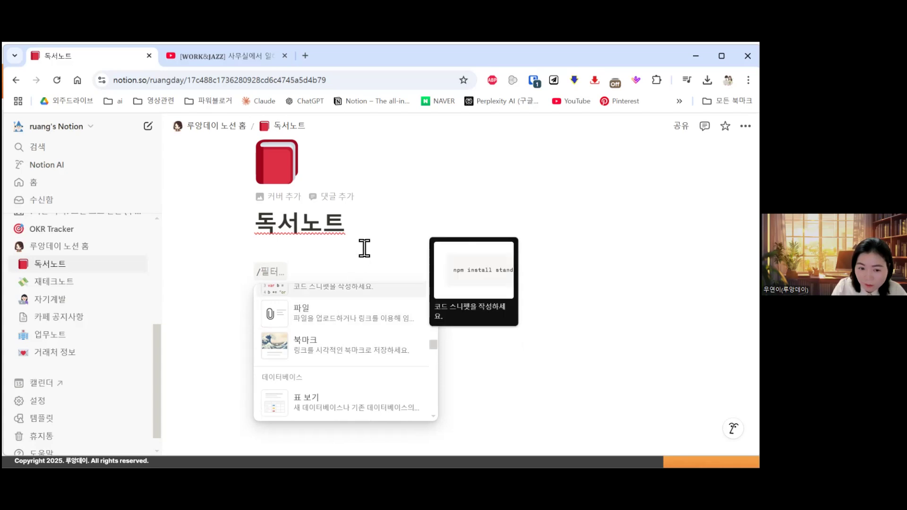
key(Escape)
Step: Attach the file 노션 페이지 사이즈.zip to the 독서노트 page and insert the Personal To-dos video clip above it
drag(520, 194, 340, 259)
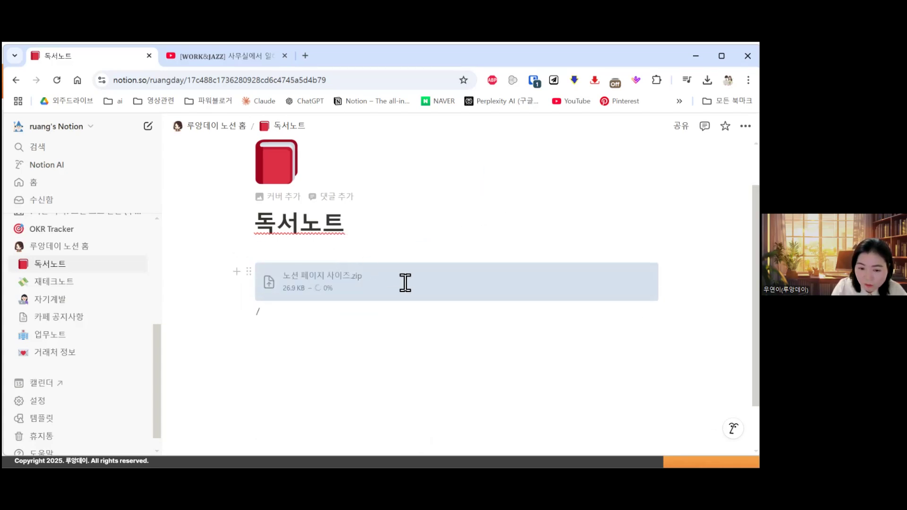
click(361, 311)
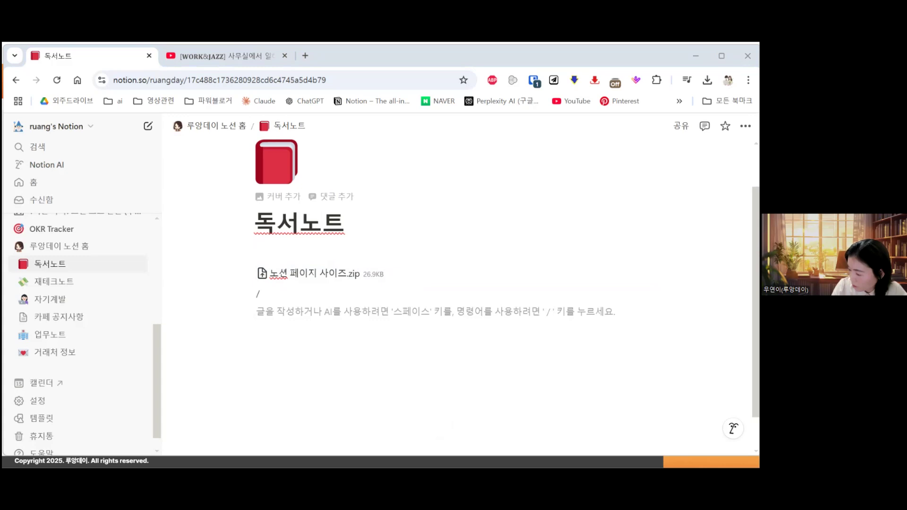
drag(751, 387, 387, 259)
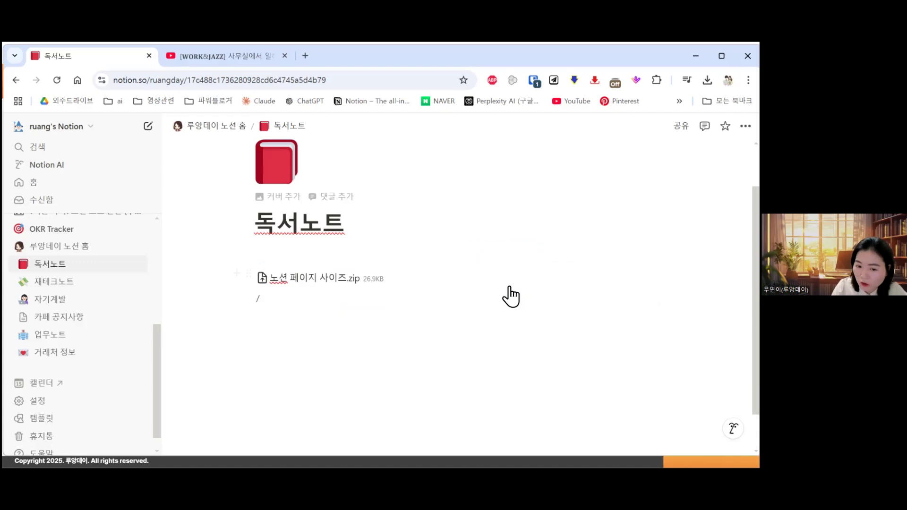
Step: Play the inserted Personal To-dos video briefly
scroll(501, 225, down, 2)
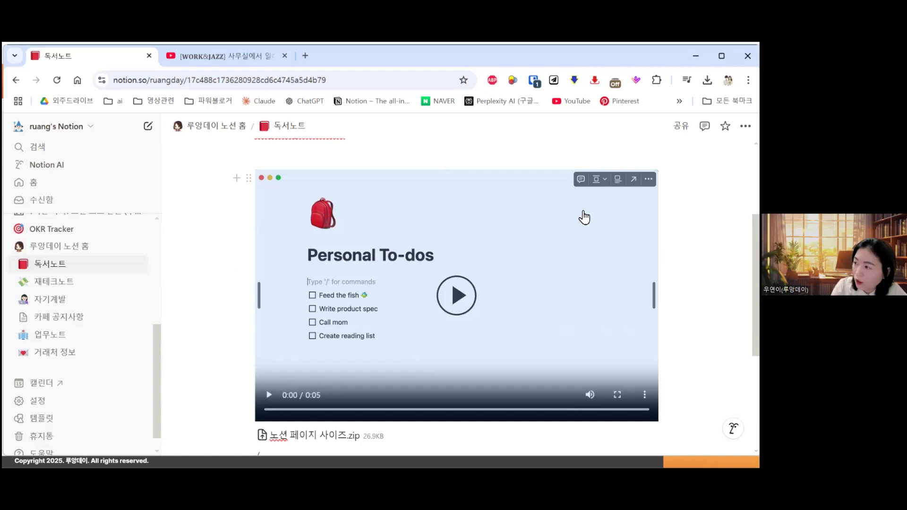
scroll(589, 210, down, 1)
scroll(589, 210, up, 1)
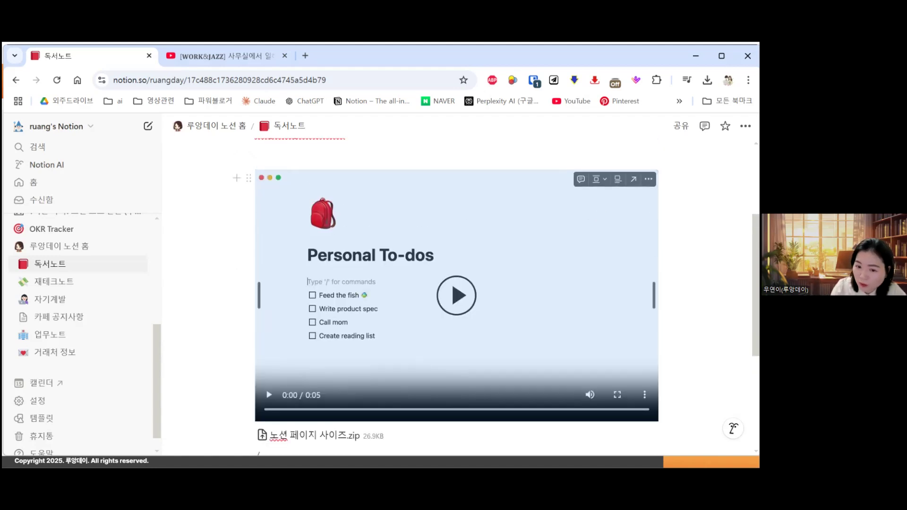
click(269, 395)
click(268, 395)
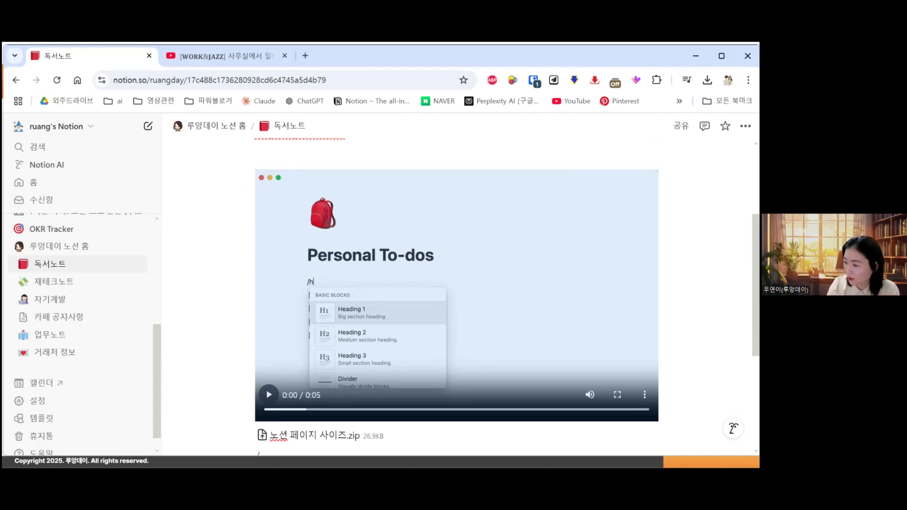
Step: Delete the video, the attached zip file and the leftover slash line from the 독서노트 page
drag(698, 171, 384, 283)
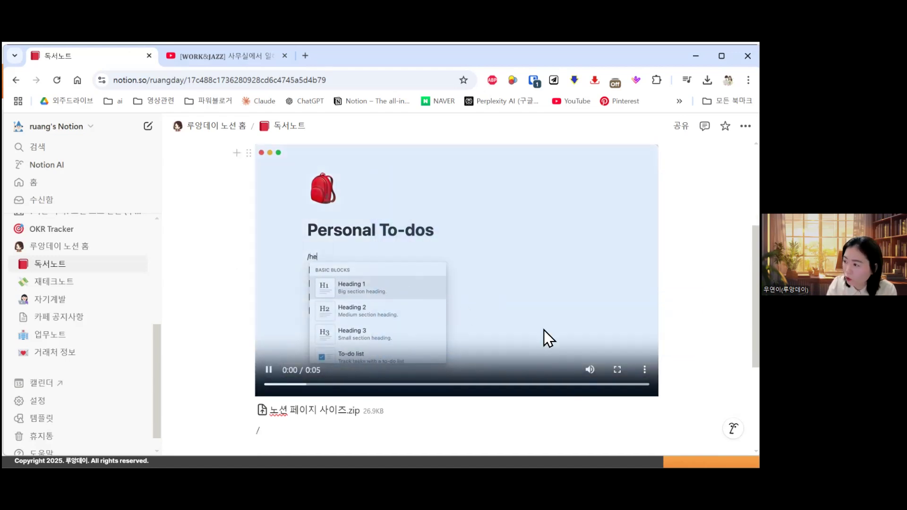
key(Delete)
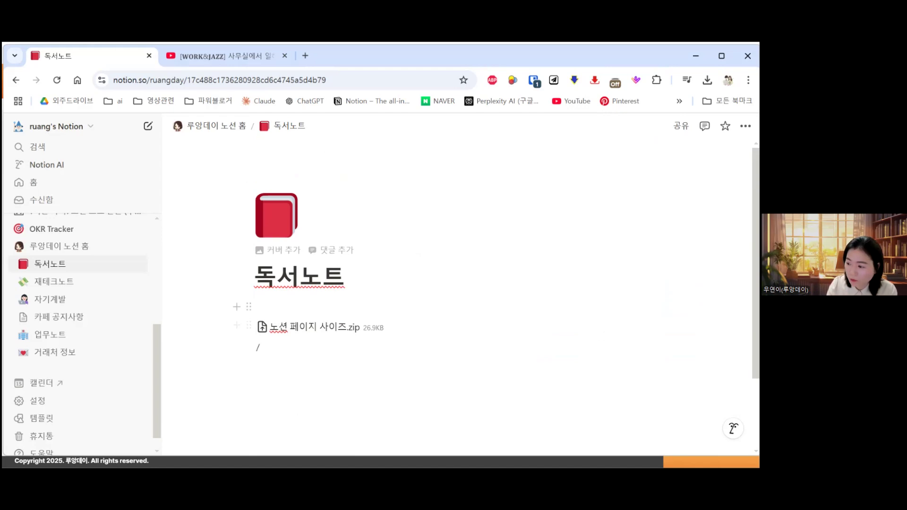
drag(542, 356, 296, 393)
key(BackSpace)
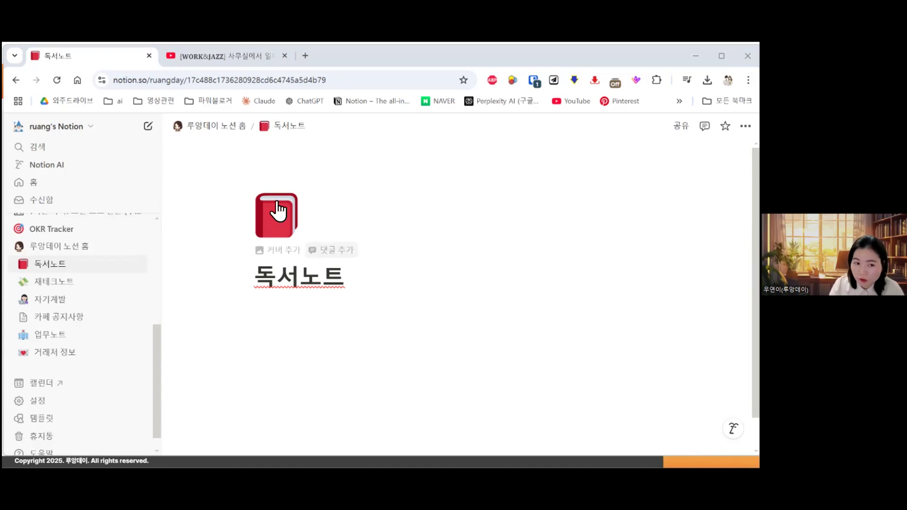
Step: Go back to the home page, reopen 독서노트 and create a subpage in it titled 체게바라
click(229, 132)
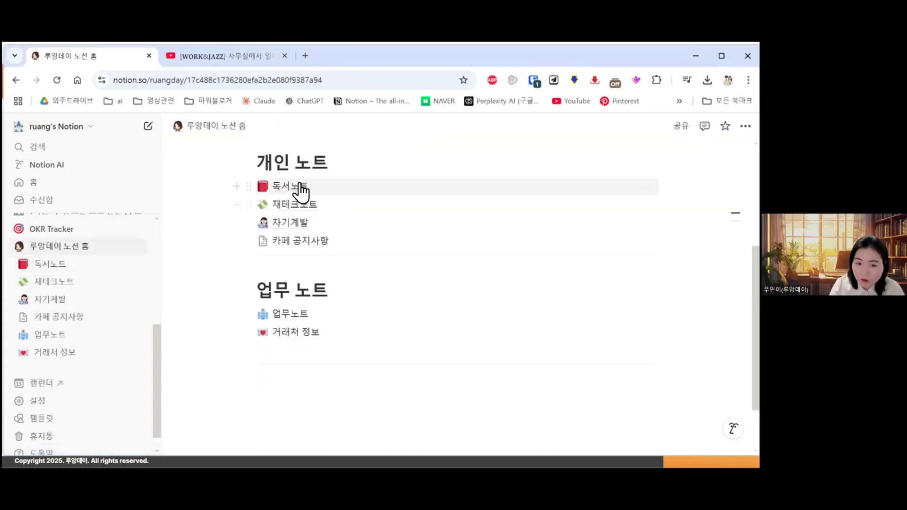
click(299, 188)
click(328, 335)
text(/페이지)
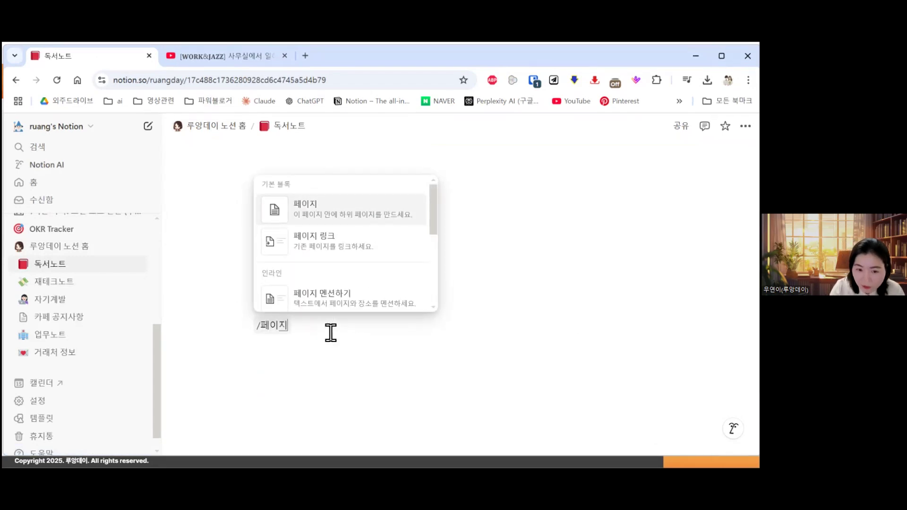
click(315, 209)
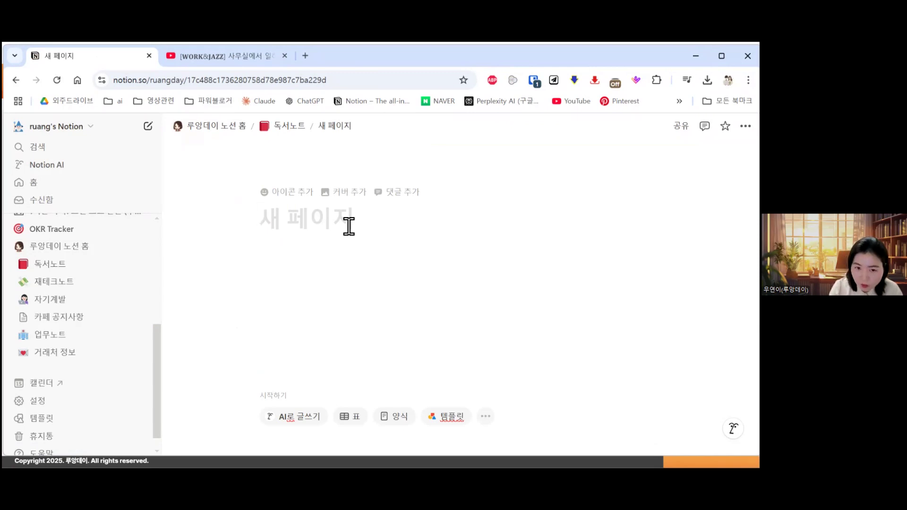
text(ㅊ)
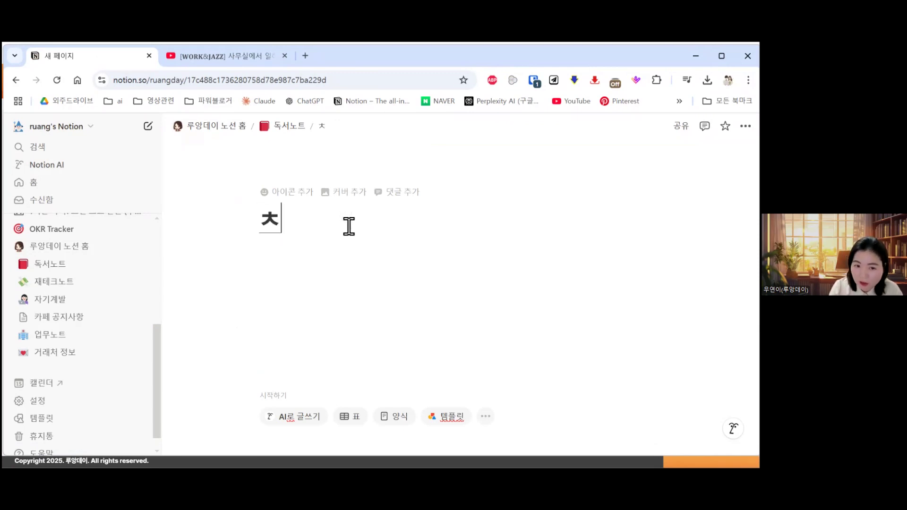
text(ㅔ게바라)
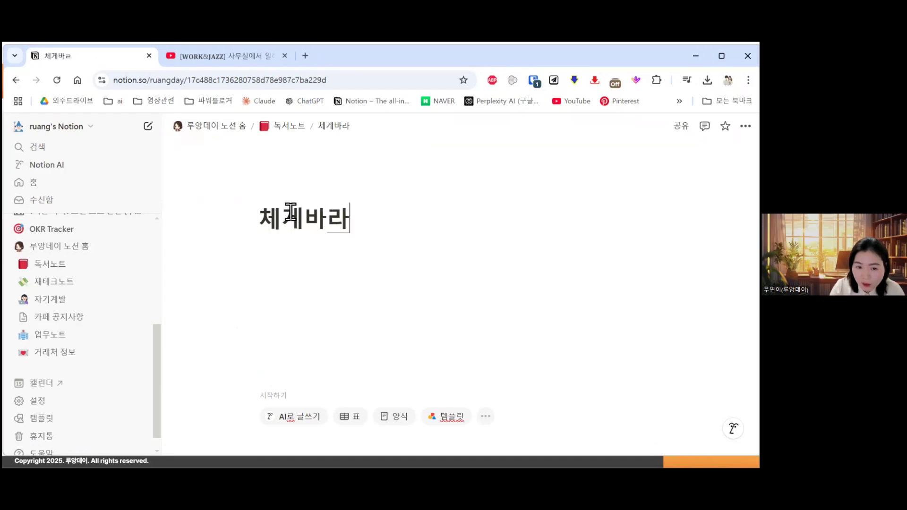
Step: Give the 체게바라 subpage the love letter emoji as its icon and return to 독서노트
click(274, 195)
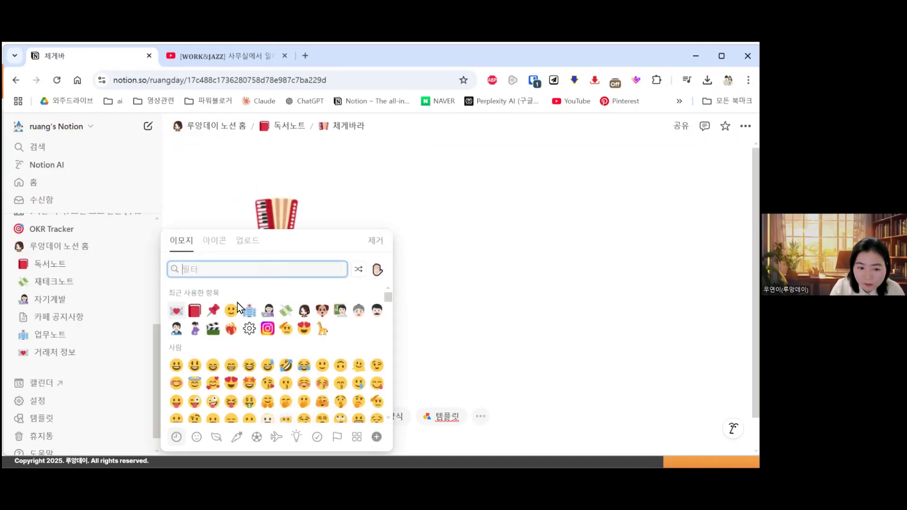
click(176, 311)
click(289, 126)
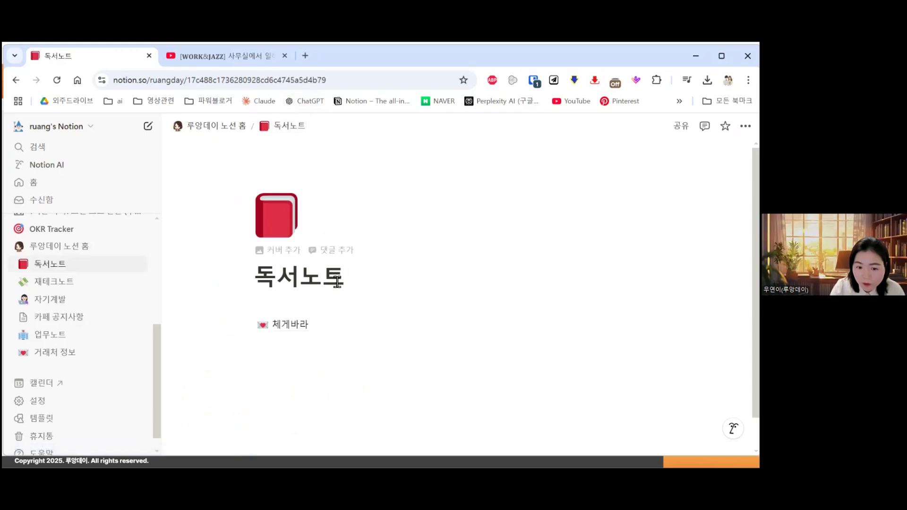
Step: Create a second subpage below 체게바라 in 독서노트 and title it 역사의 쓸모
click(364, 343)
text(/)
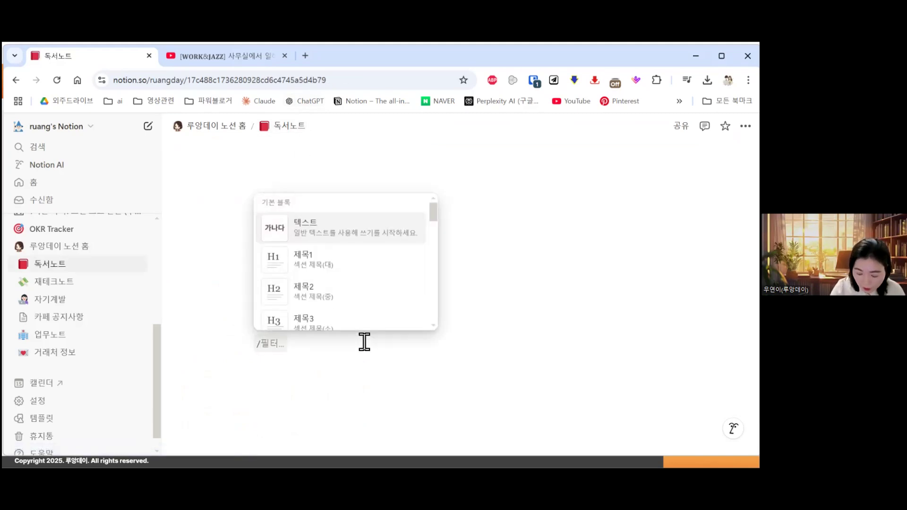
text(페이지)
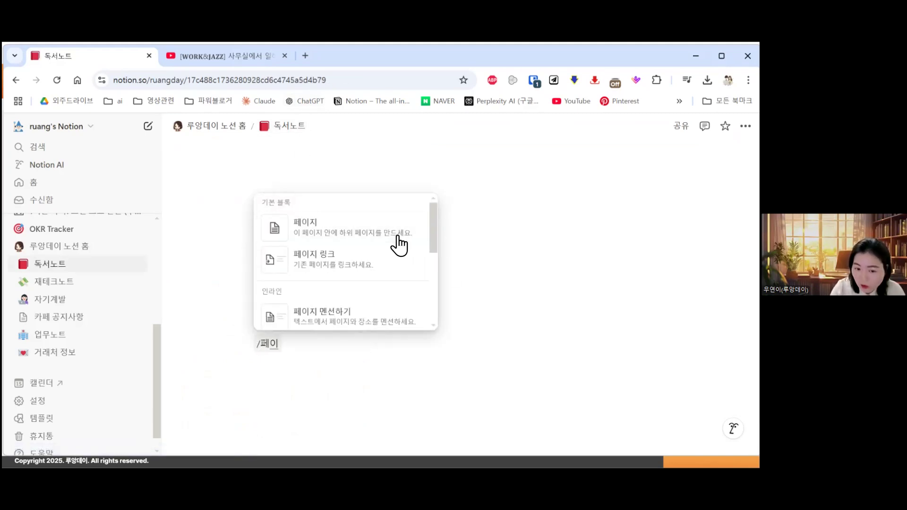
click(399, 240)
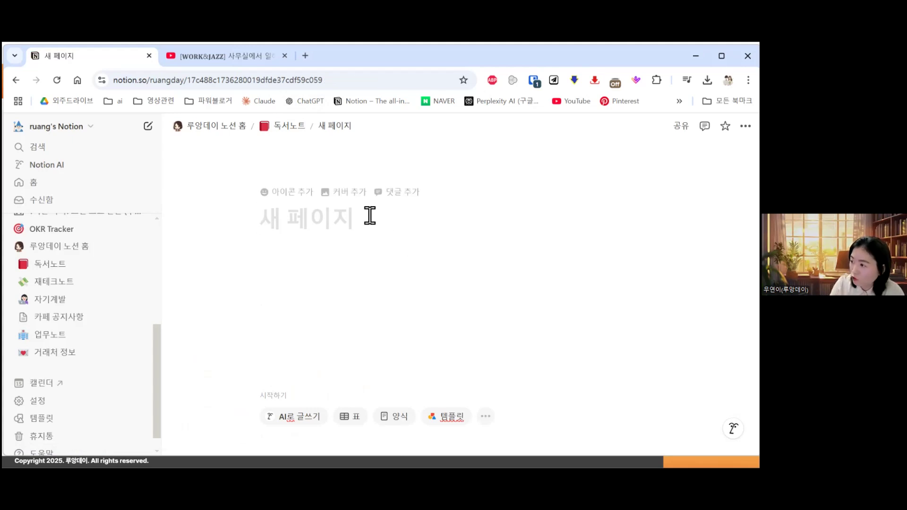
text(ㅇ)
key(BackSpace)
text(ㅇ)
key(BackSpace)
text(역사의 쓸모)
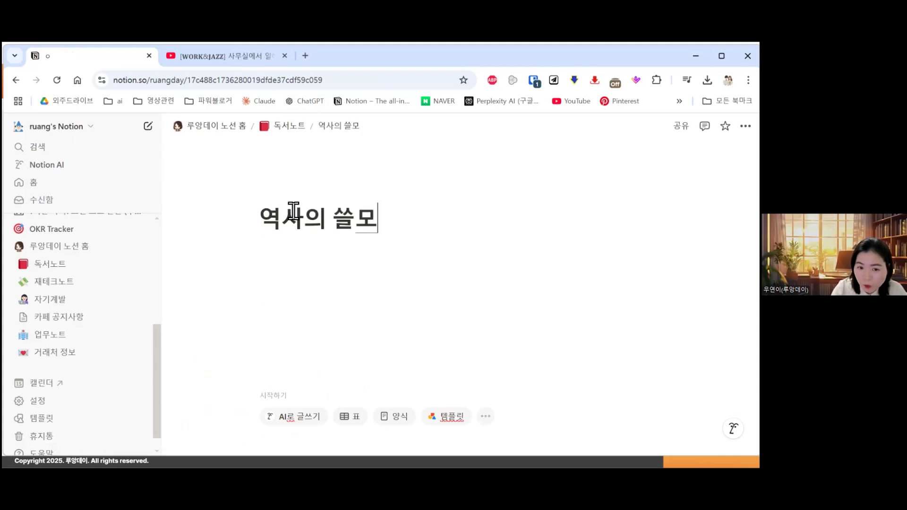
Step: Give the 역사의 쓸모 subpage the red book emoji as its icon and return to 독서노트
click(284, 193)
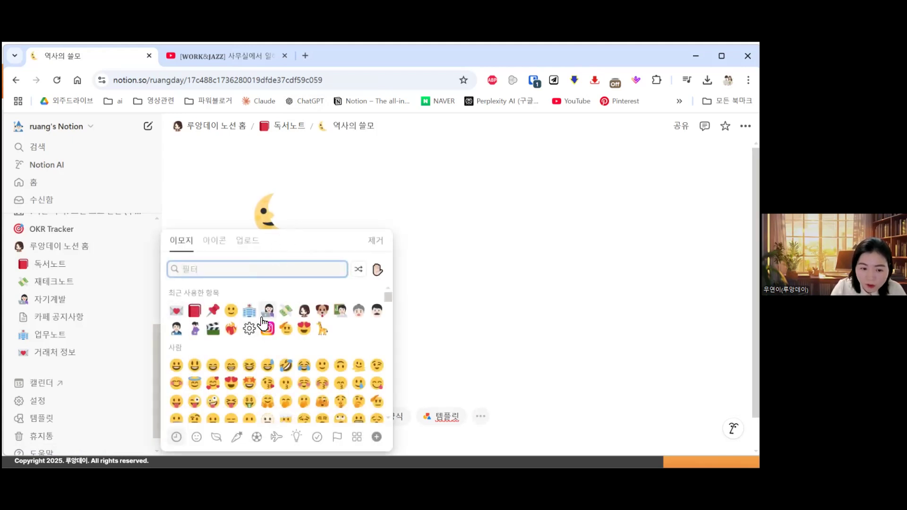
click(194, 311)
click(295, 124)
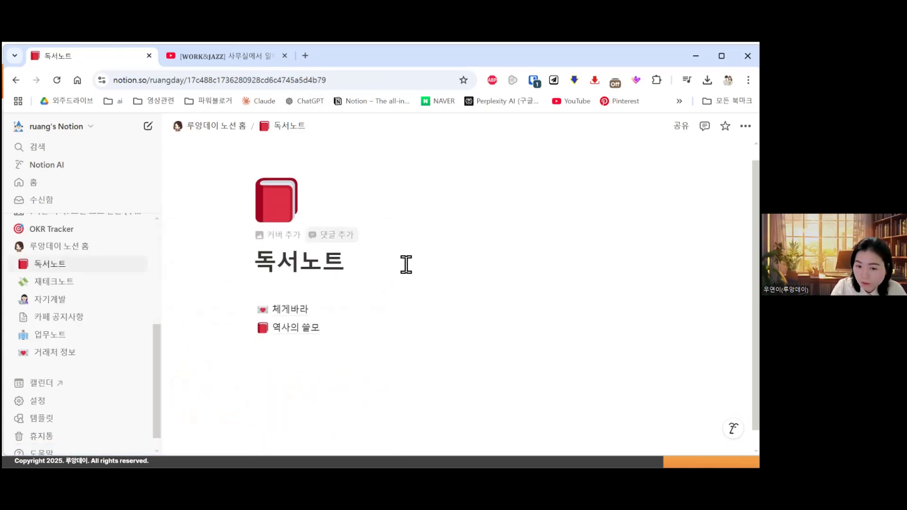
Step: Add blank lines below the 역사의 쓸모 subpage and place the cursor in the first one
click(389, 324)
key(Return)
key(Return)
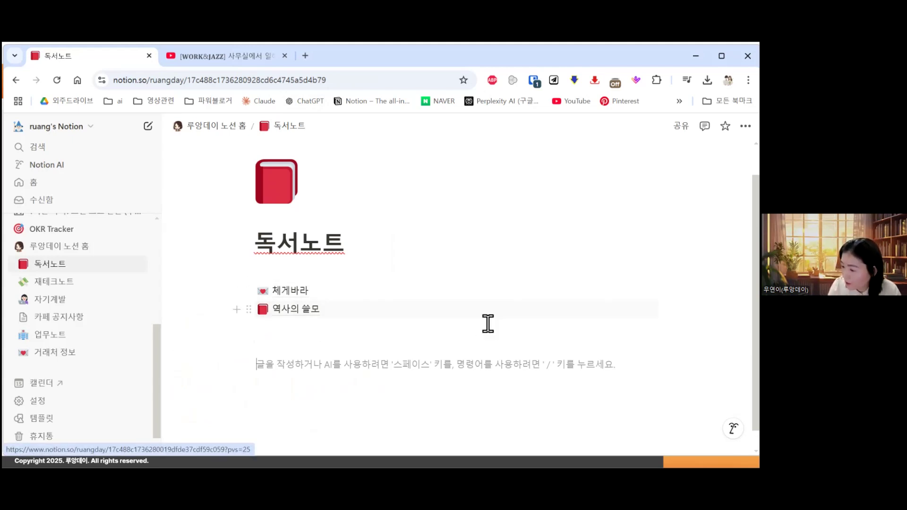
scroll(488, 324, down, 1)
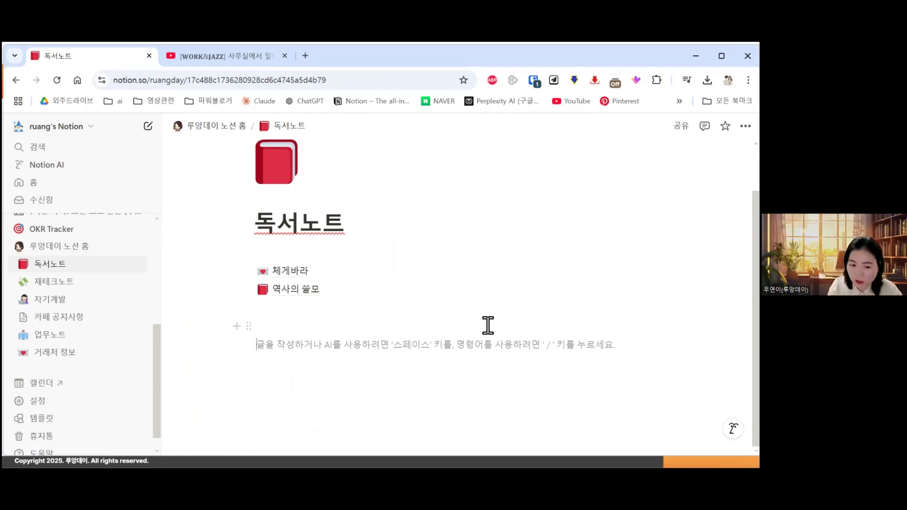
scroll(463, 326, up, 1)
scroll(278, 316, down, 1)
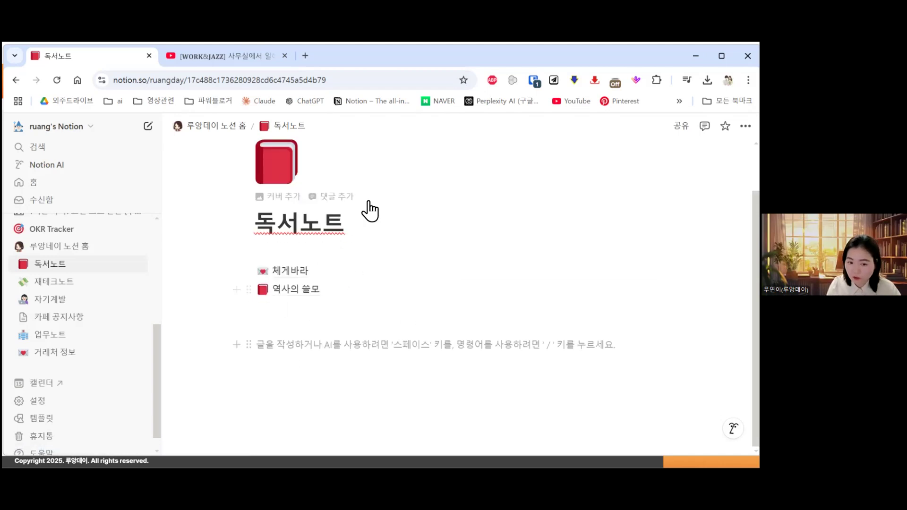
click(385, 324)
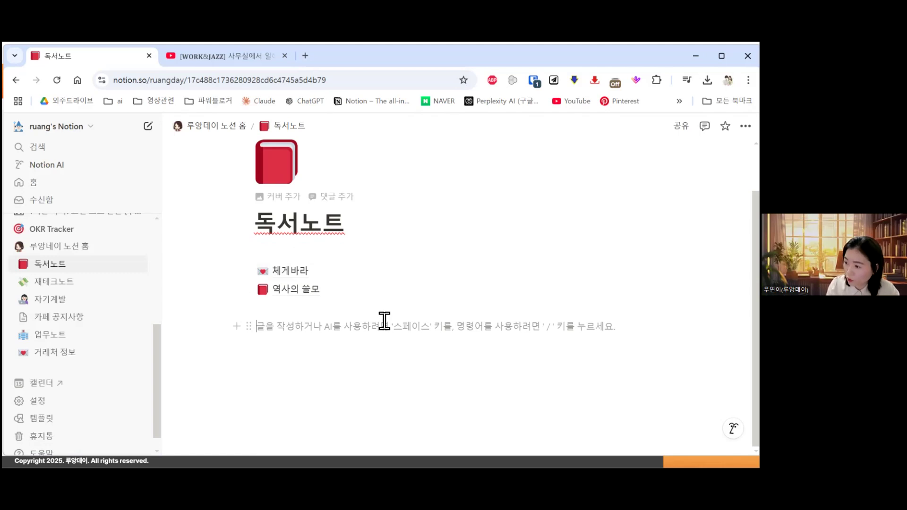
text(/)
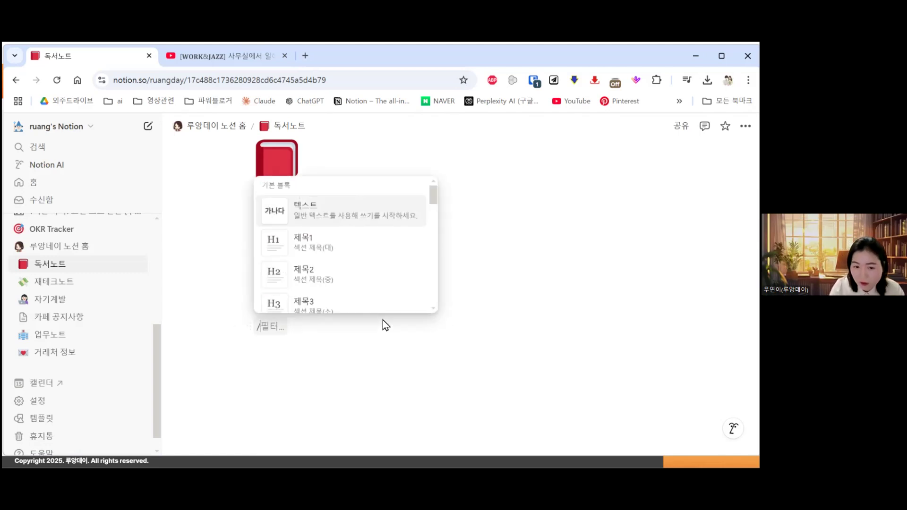
text(데이터)
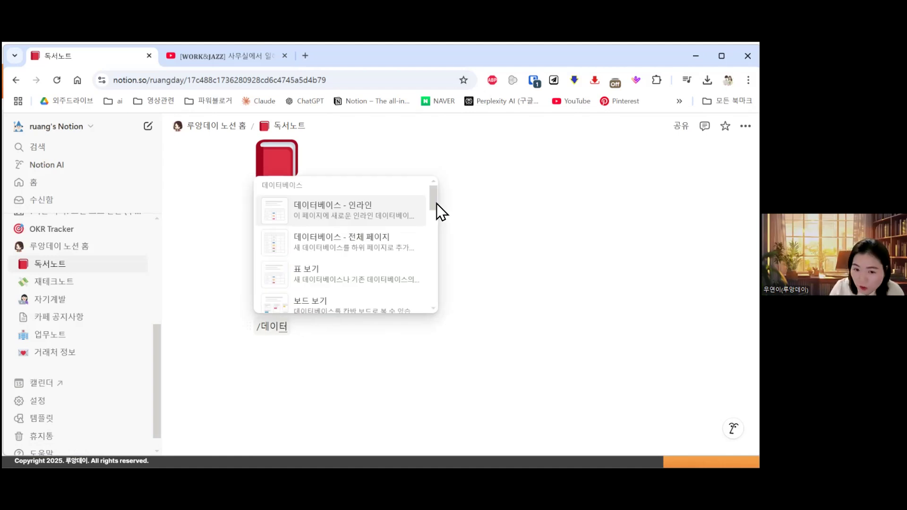
drag(434, 203, 421, 283)
click(334, 363)
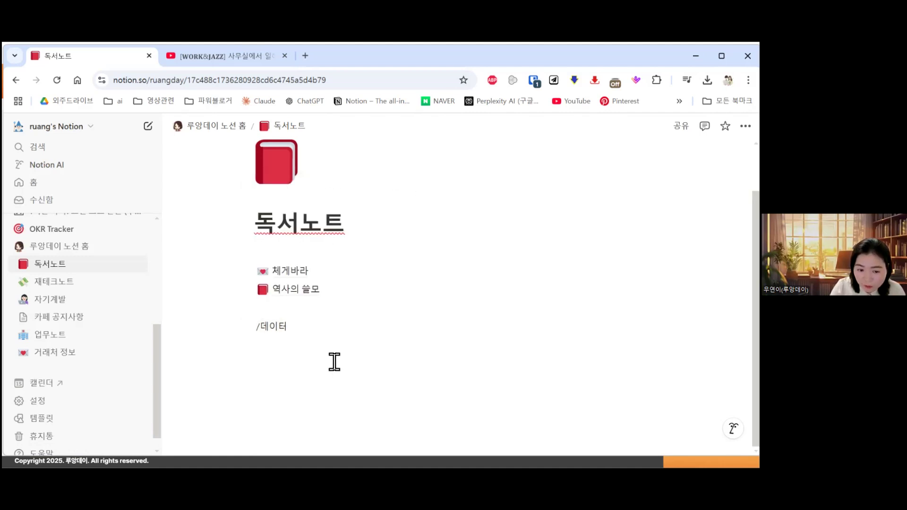
click(332, 360)
key(BackSpace)
key(ctrl+a)
Step: Browse the block command list from basic blocks through the database views and embeds, and dismiss it
text(/)
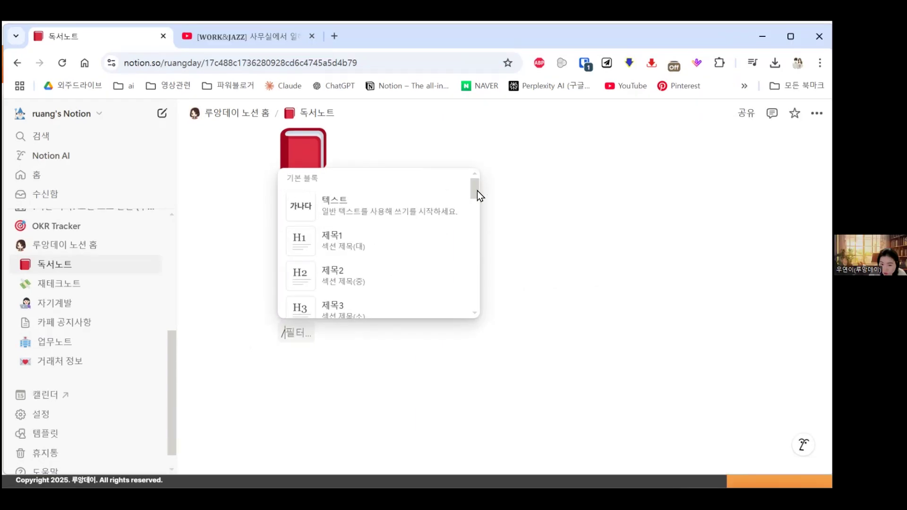
drag(434, 203, 466, 293)
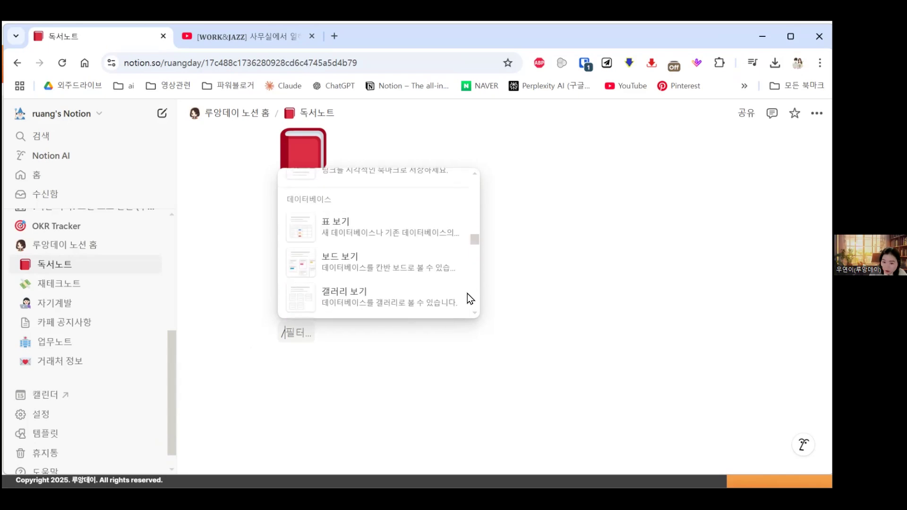
mouse_move(471, 239)
mouse_down()
mouse_move(467, 305)
mouse_move(475, 247)
mouse_up()
scroll(467, 305, down, 3)
scroll(469, 296, down, 4)
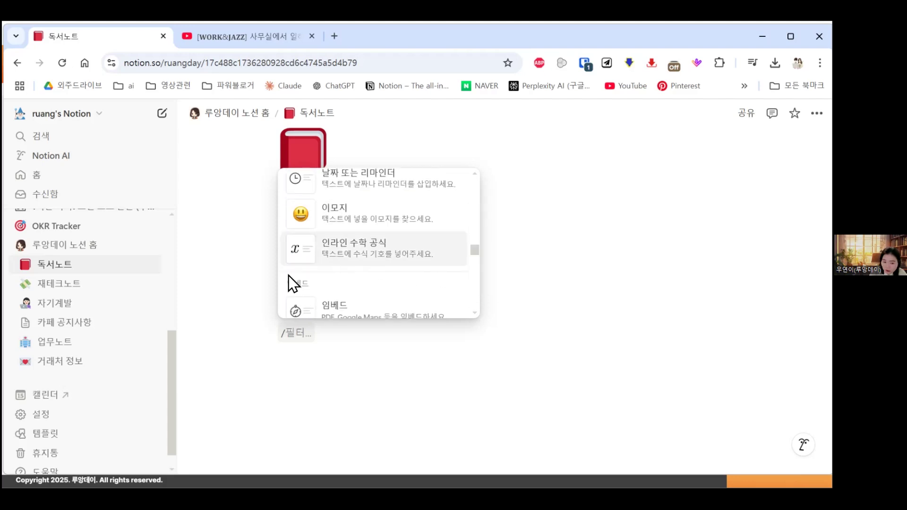
drag(474, 251, 469, 311)
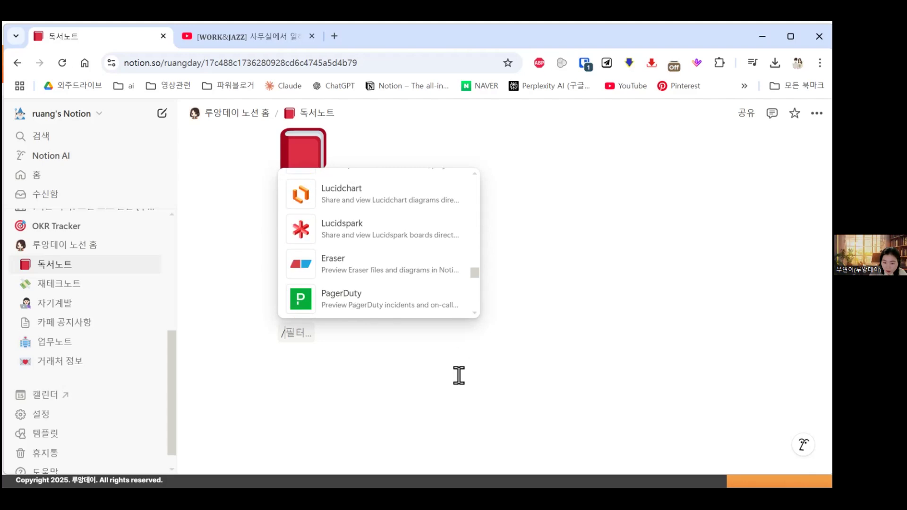
click(458, 374)
click(366, 318)
click(453, 387)
key(BackSpace)
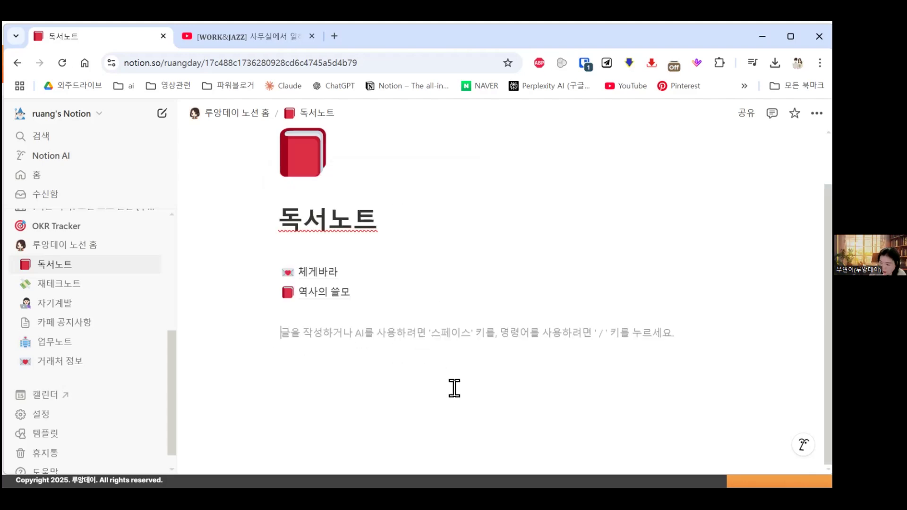
Step: Insert an inline database below the subpages in 독서노트, based on a new table
text(/데이터베이스)
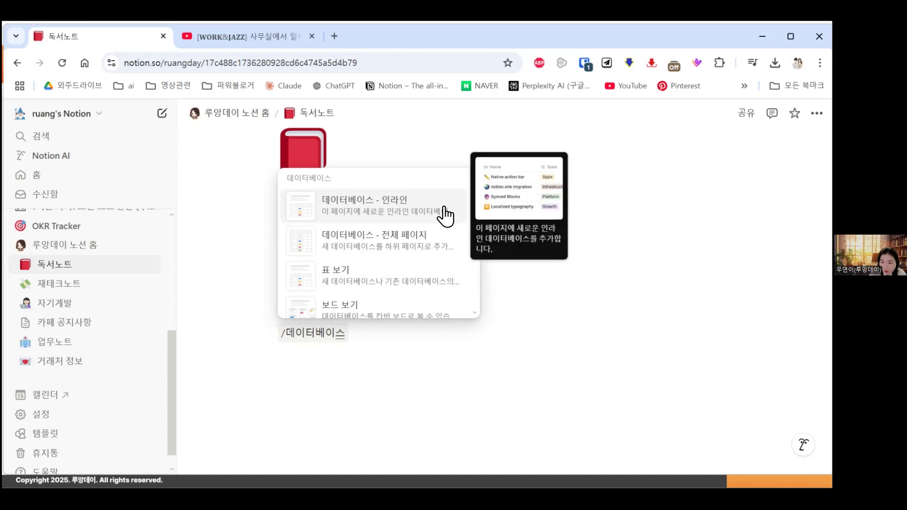
click(405, 204)
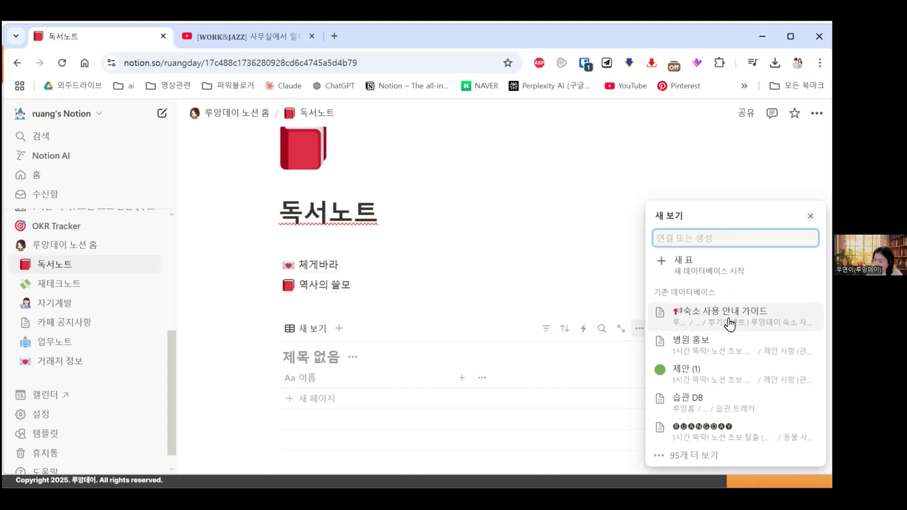
click(722, 274)
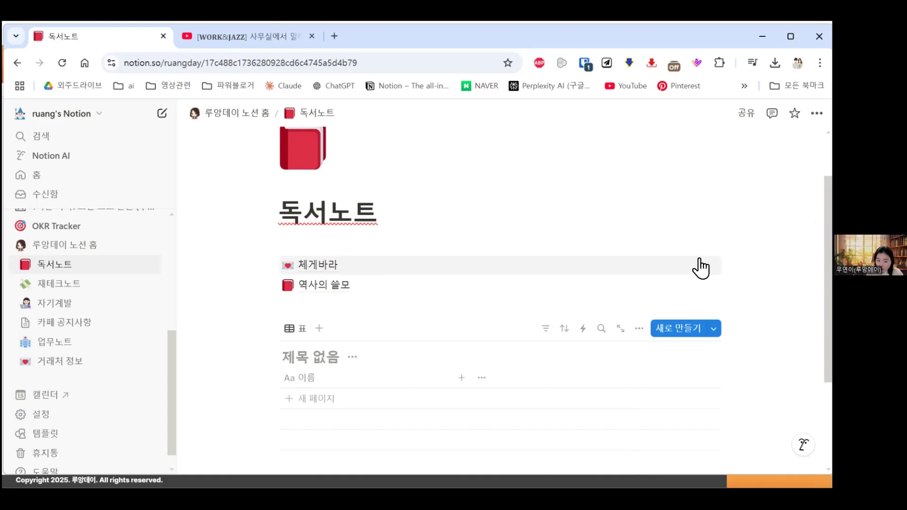
scroll(710, 339, down, 2)
drag(749, 390, 261, 222)
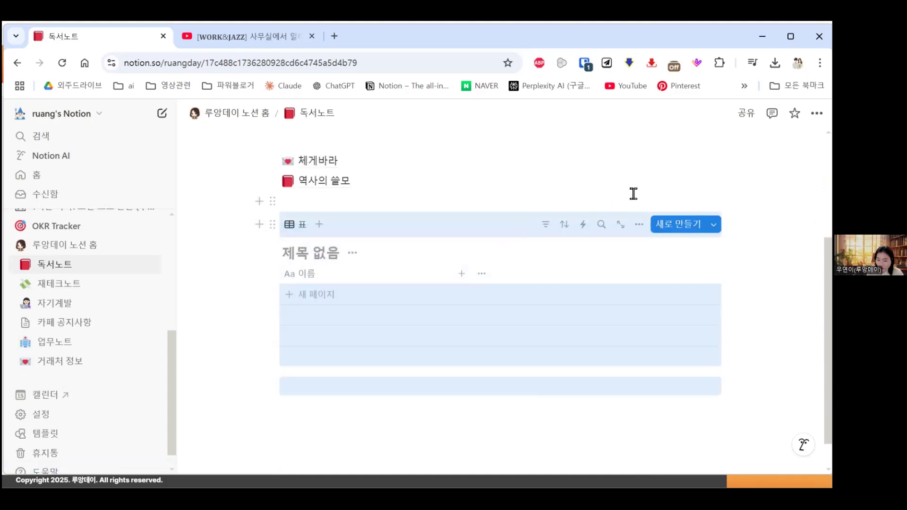
click(633, 194)
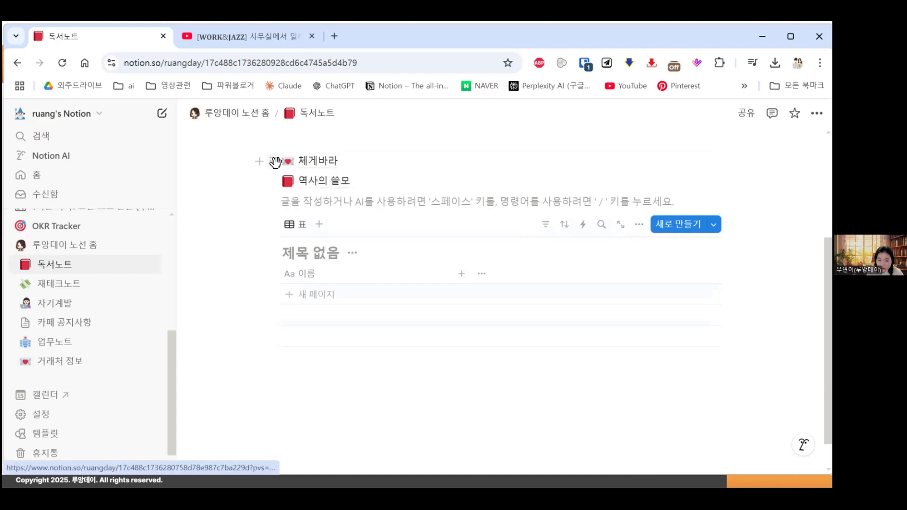
Step: Add an empty row to the new table and title the database 독서노트
click(311, 295)
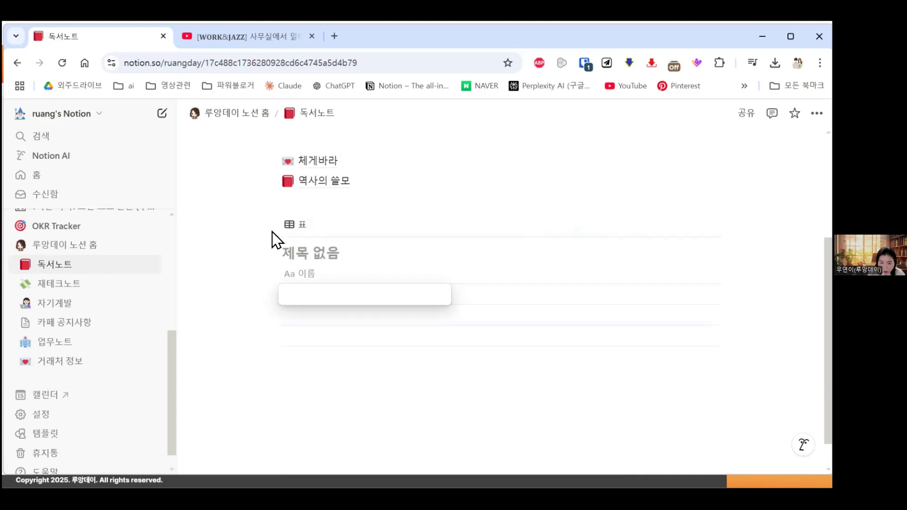
click(309, 255)
text(도ㄱ서노트)
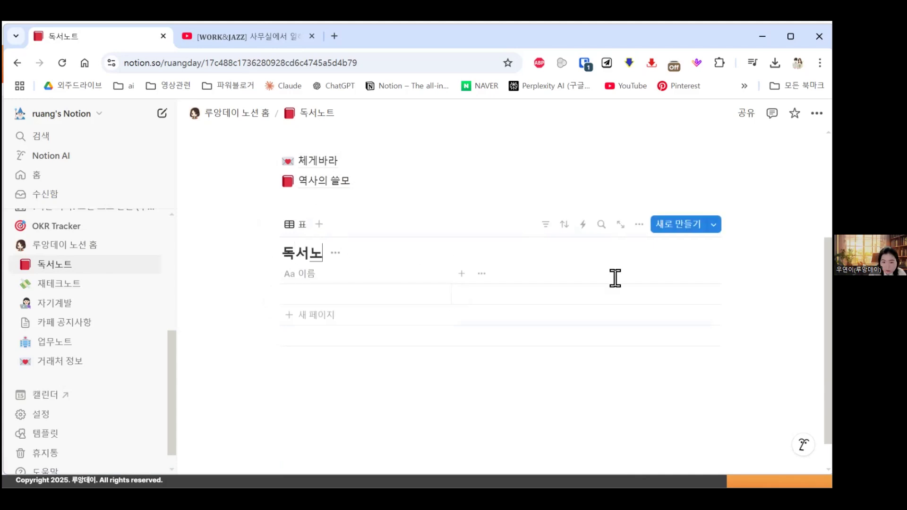
Step: Move the 체게바라 and 역사의 쓸모 subpages into the 독서노트 table as rows below the empty one
drag(333, 181, 330, 320)
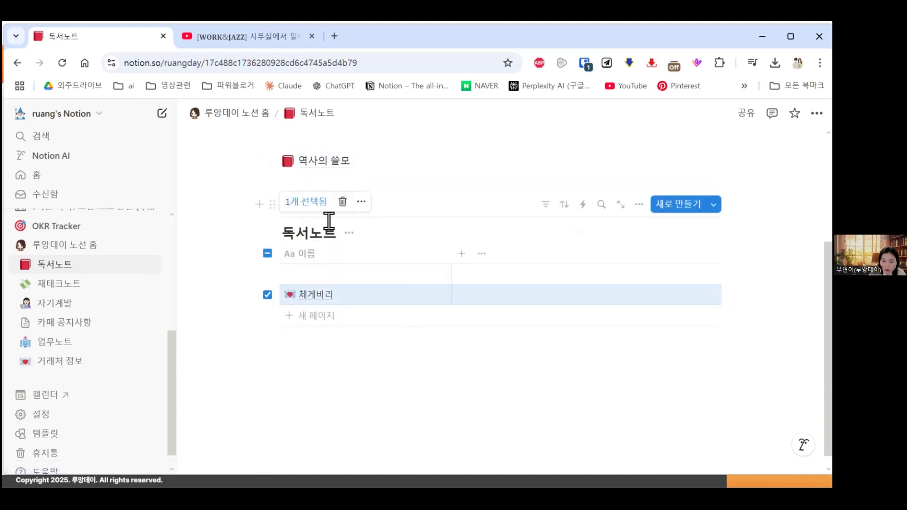
click(352, 158)
click(315, 113)
scroll(345, 228, down, 4)
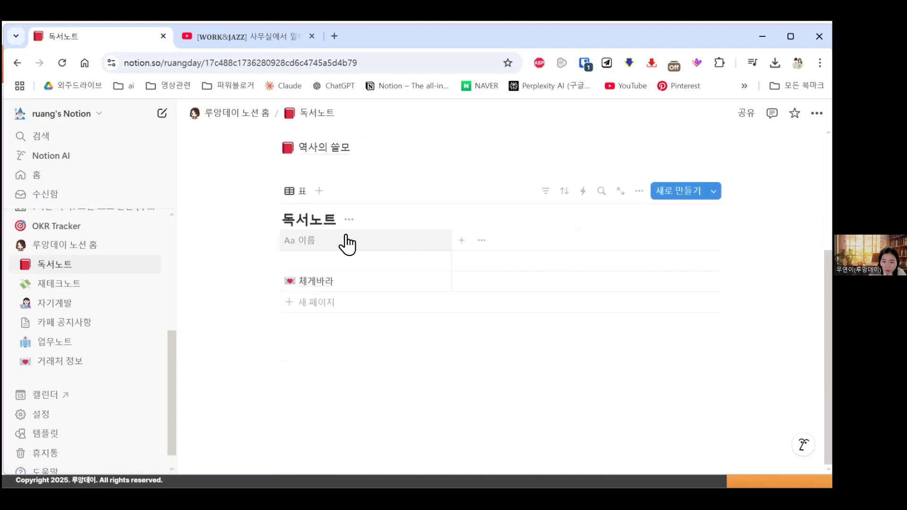
drag(330, 154, 353, 280)
click(417, 363)
scroll(460, 302, up, 2)
scroll(461, 302, down, 2)
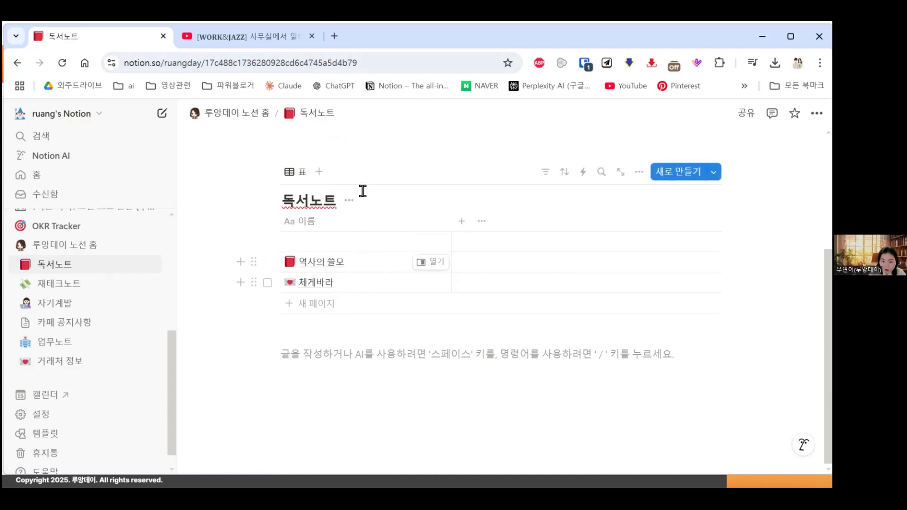
scroll(383, 136, up, 2)
scroll(394, 151, down, 2)
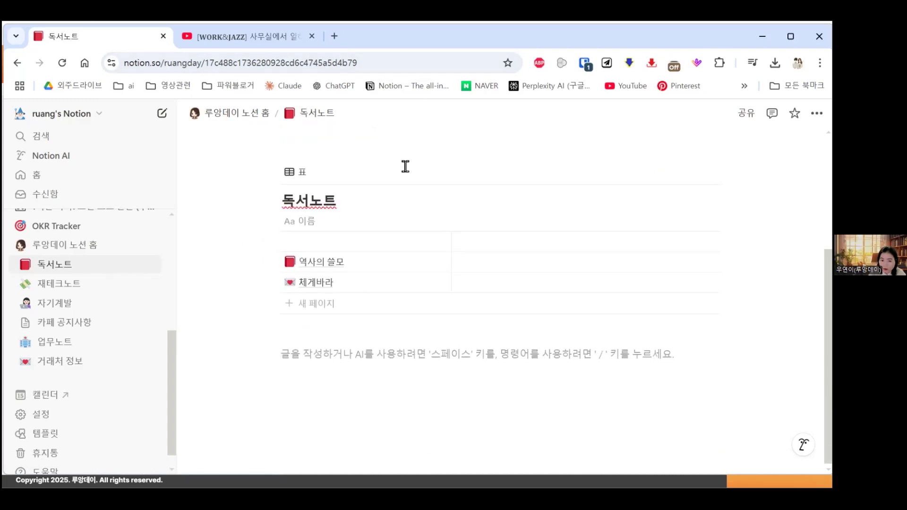
Step: Open ChatGPT in a new tab and ask "노션으로 독서노트를 정리하려고 하는데 꼭 들어가면 좋을 내용들이 뭐가 있을까?"
click(338, 36)
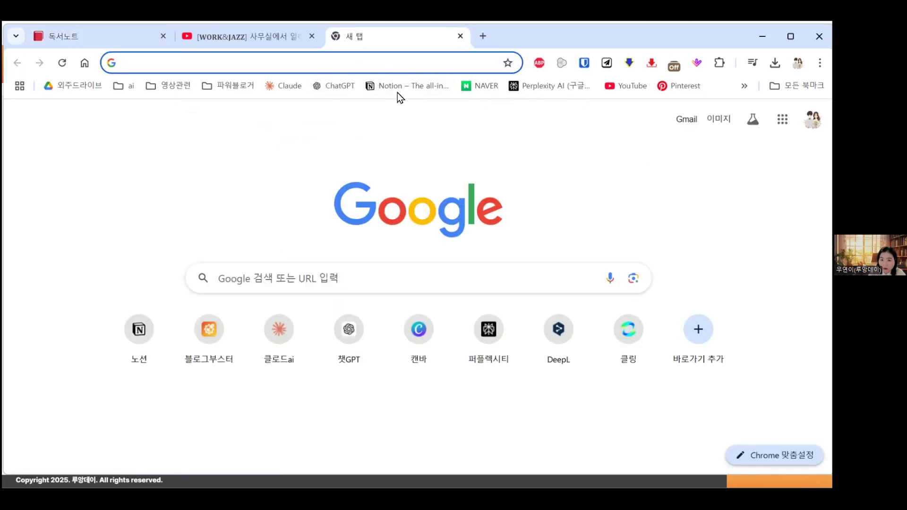
click(319, 90)
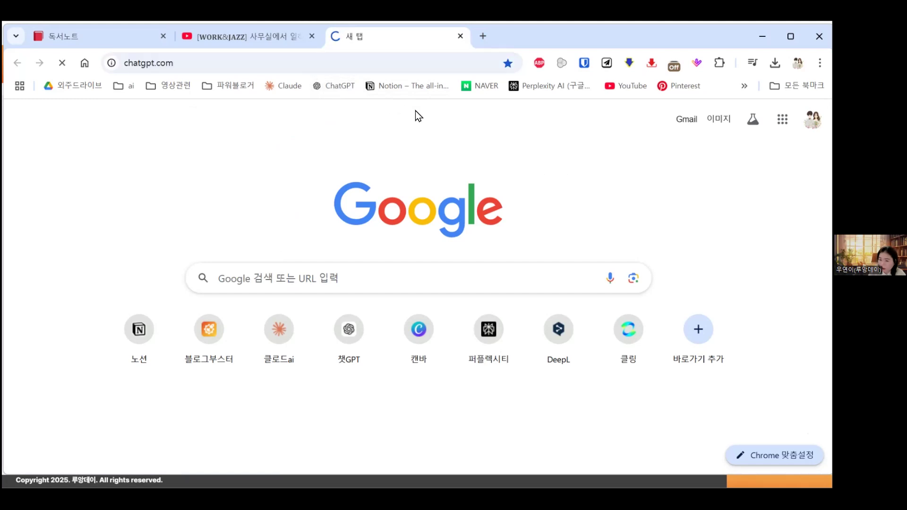
text(뇌)
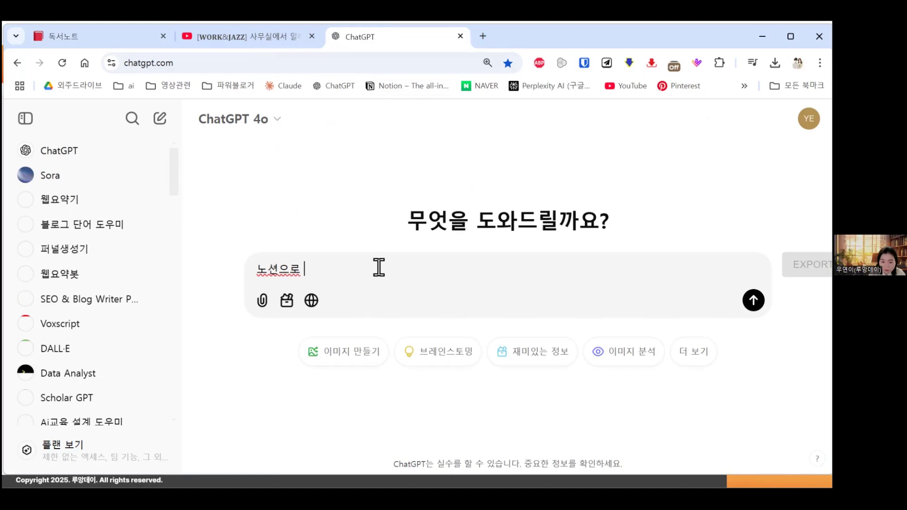
text(채)
text(독서노트를 정리하)
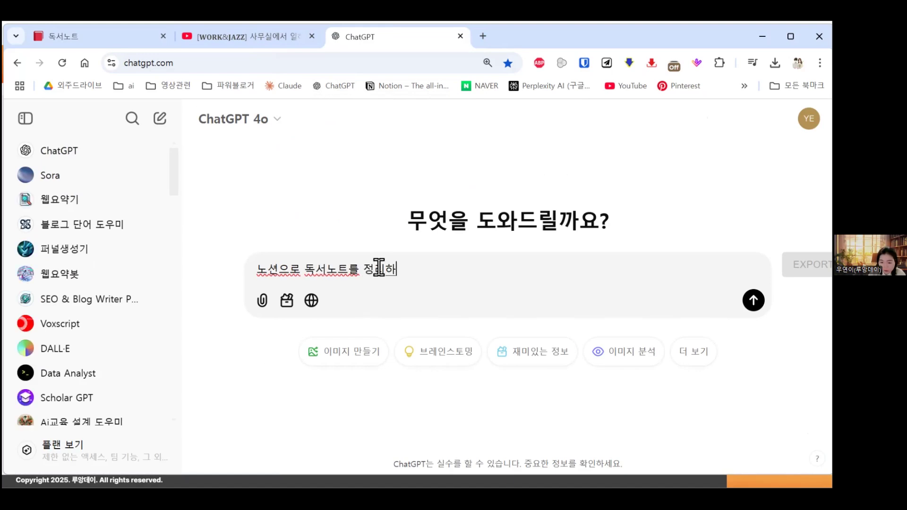
text(려고 하는데 꼭 들어가면 좋을 )
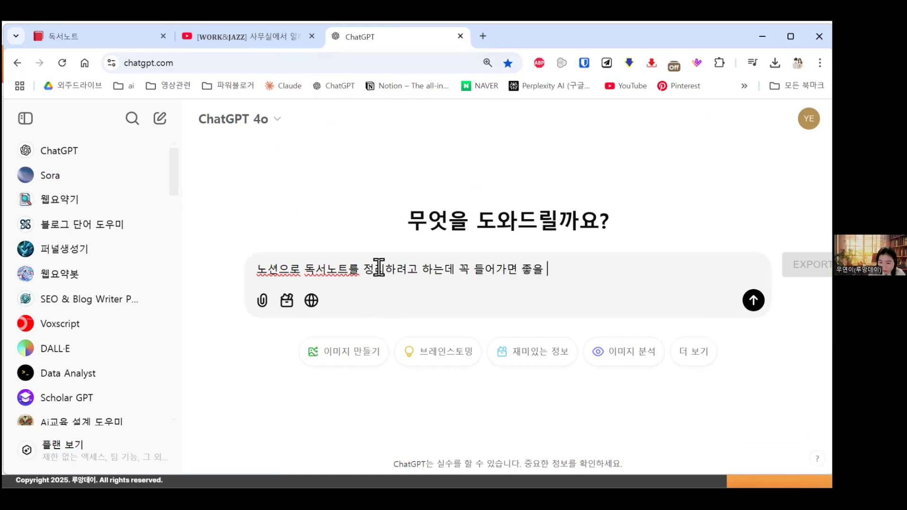
text(내용들이 뭬가 있을까?)
key(Return)
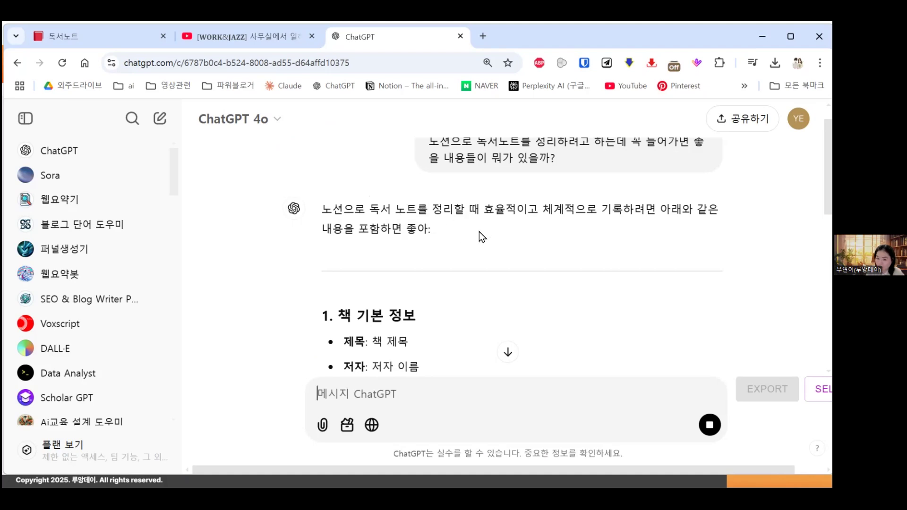
Step: Read through ChatGPT's list of suggested reading-note contents, from 책 기본 정보 to 태그 및 분류
scroll(468, 214, down, 2)
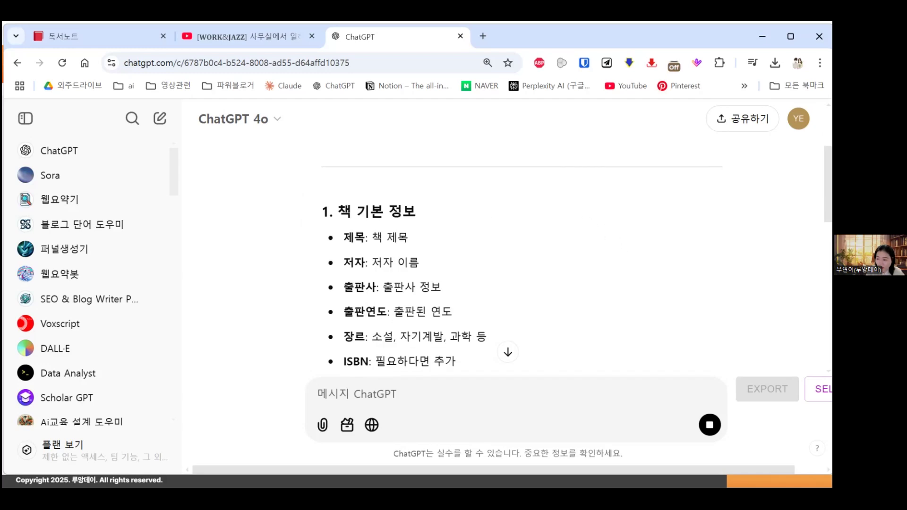
scroll(520, 255, down, 4)
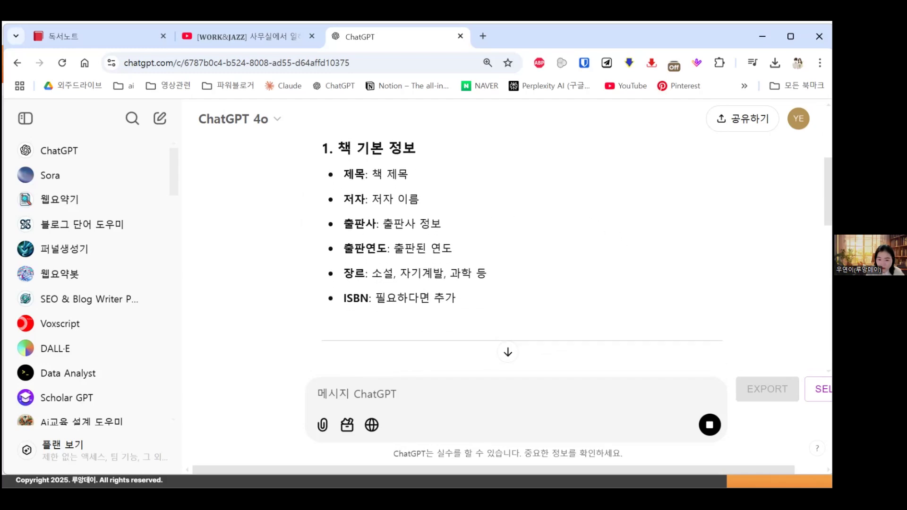
scroll(519, 255, down, 2)
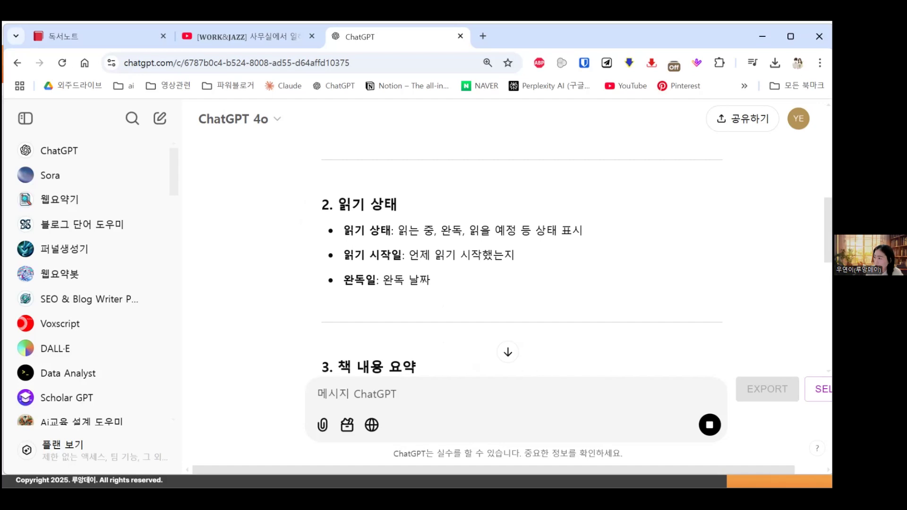
scroll(519, 255, down, 1)
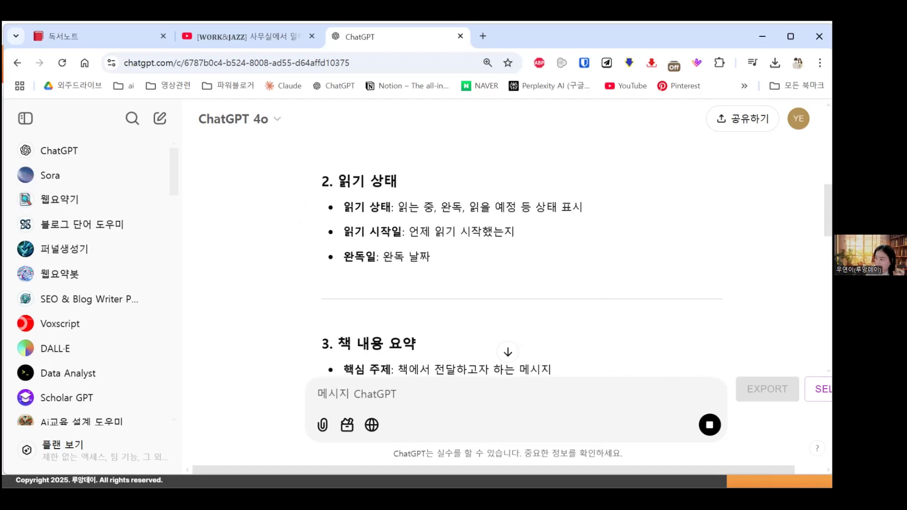
scroll(520, 255, down, 4)
scroll(519, 255, down, 1)
scroll(519, 255, down, 2)
scroll(520, 255, down, 1)
scroll(520, 255, down, 5)
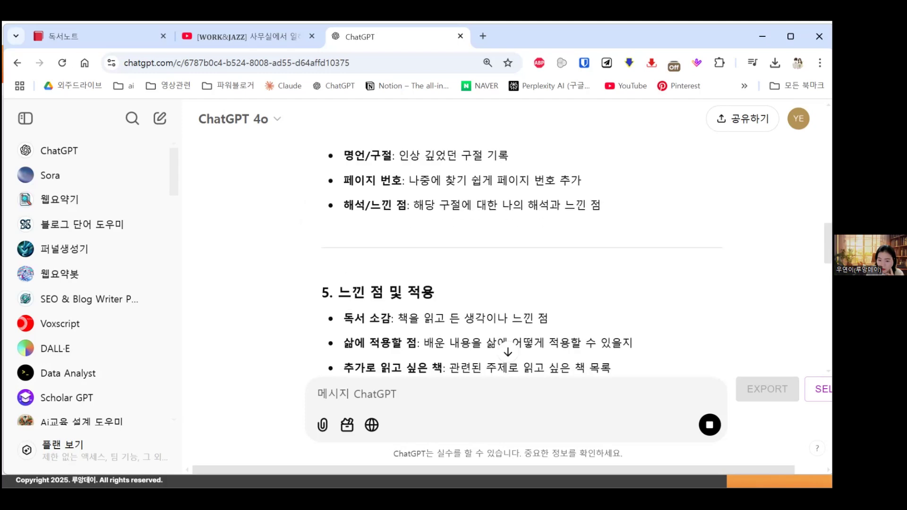
scroll(520, 255, down, 6)
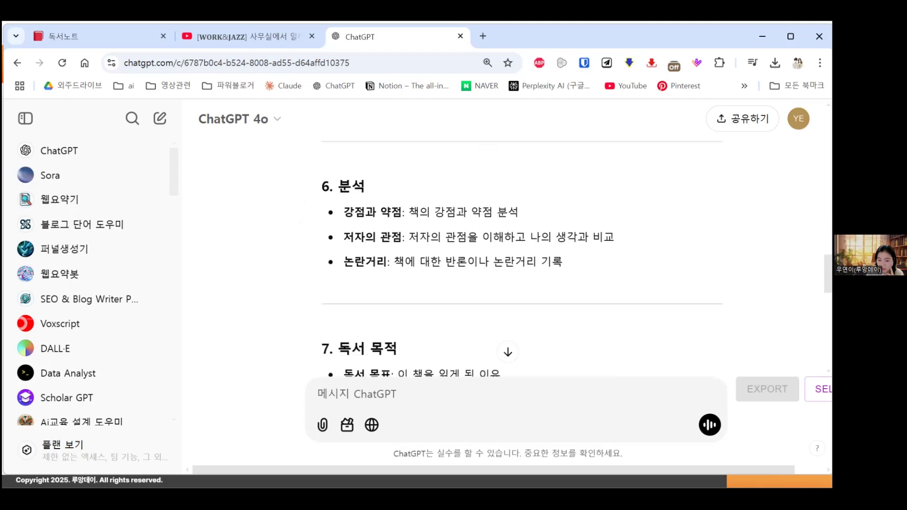
scroll(519, 255, down, 2)
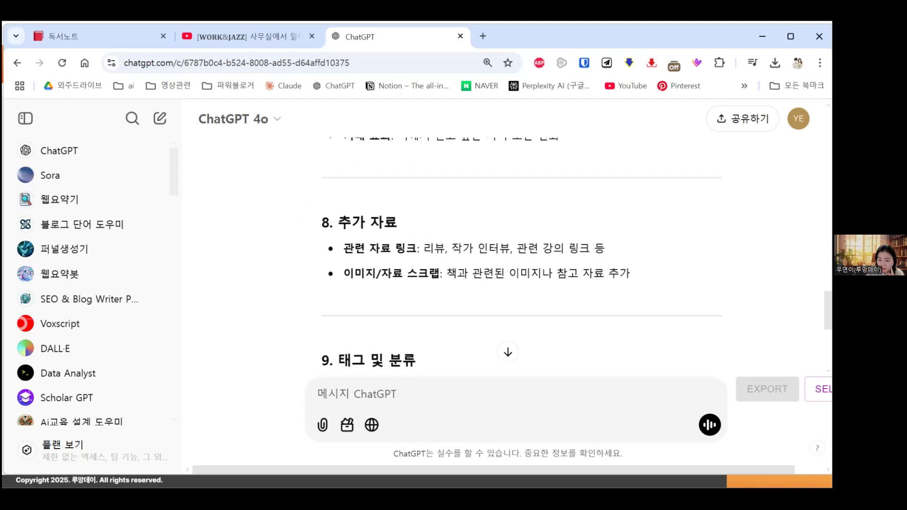
scroll(640, 220, down, 2)
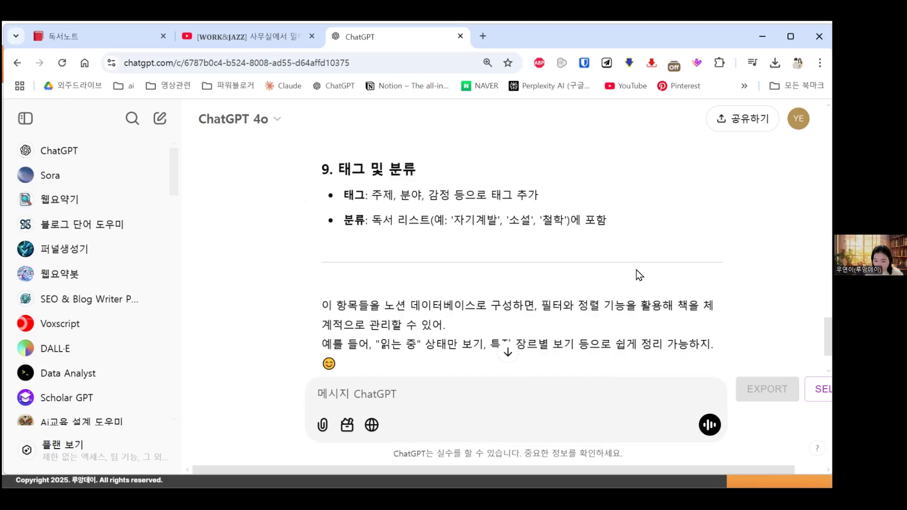
Step: Copy ChatGPT's suggestions from 1. 책 기본 정보 through 9. 태그 및 분류 and paste them below the database on Notion's 독서노트 page
drag(636, 257, 344, 193)
scroll(427, 251, up, 12)
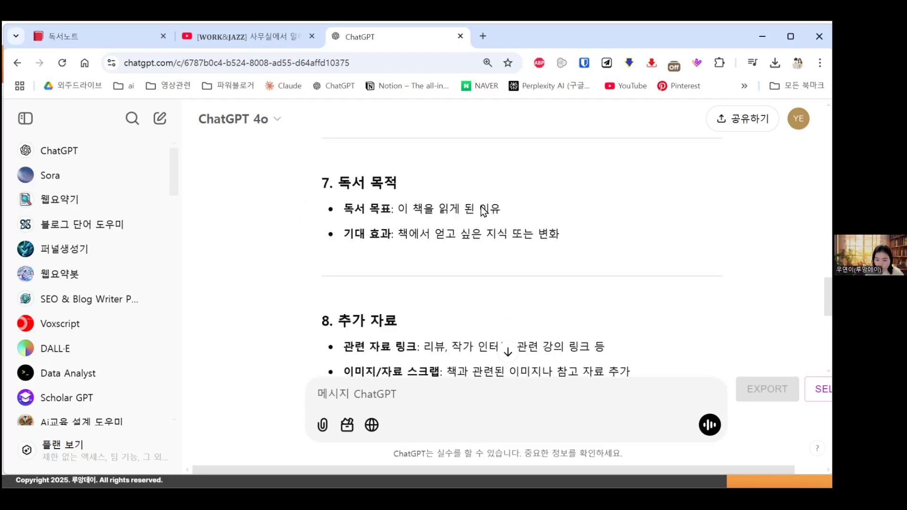
scroll(428, 251, up, 10)
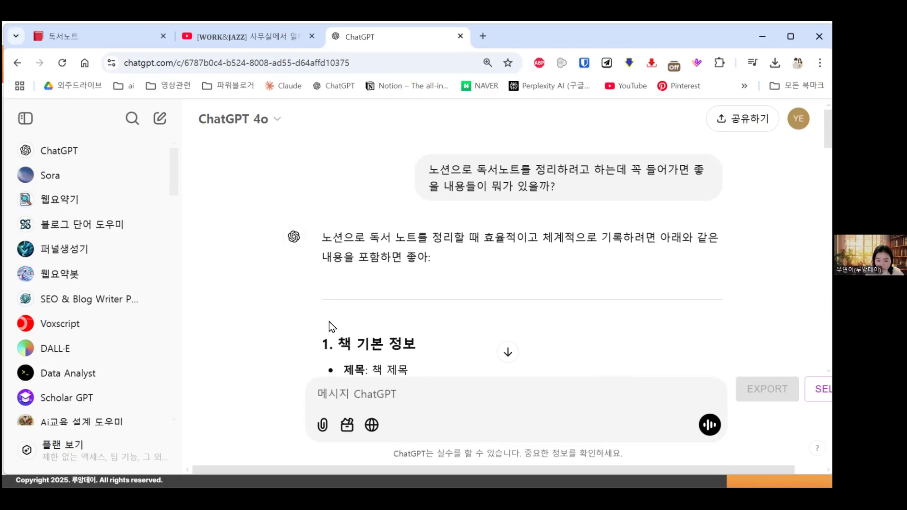
shift+click(312, 342)
shift+click(322, 344)
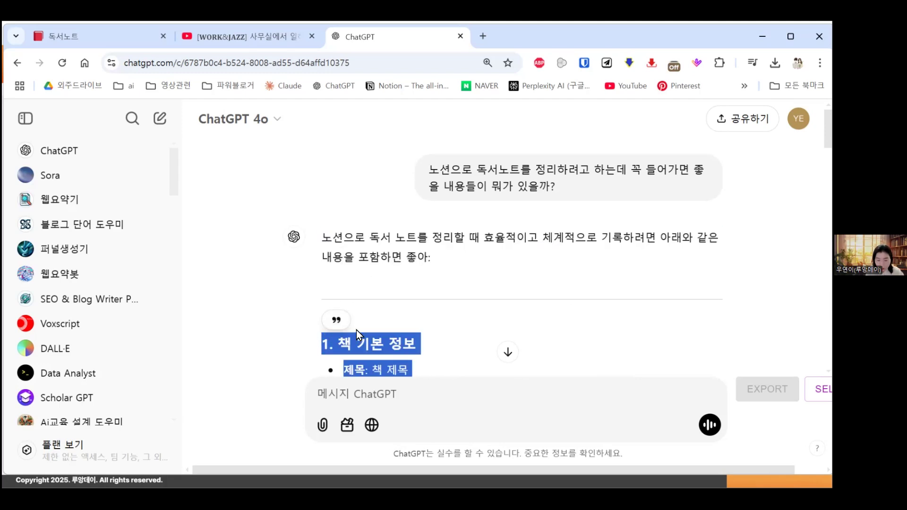
click(90, 37)
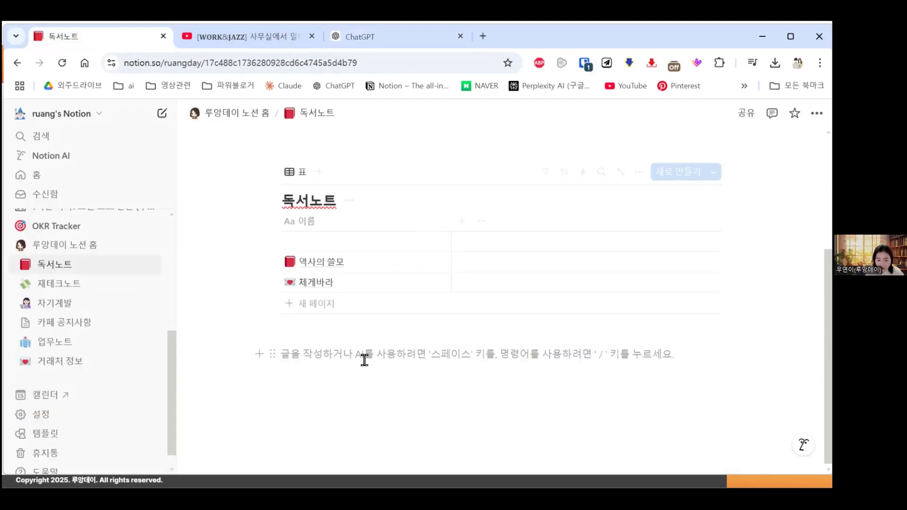
key(ctrl+v)
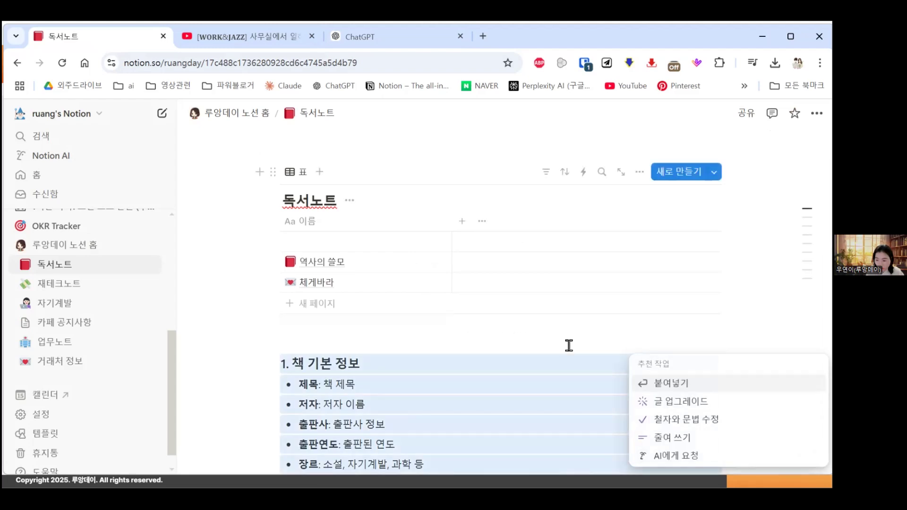
click(688, 386)
scroll(463, 340, down, 2)
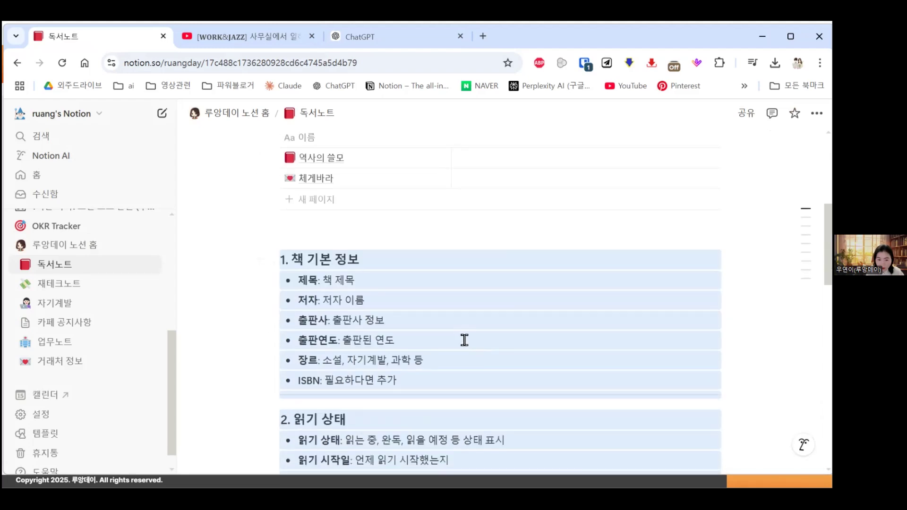
scroll(468, 288, up, 2)
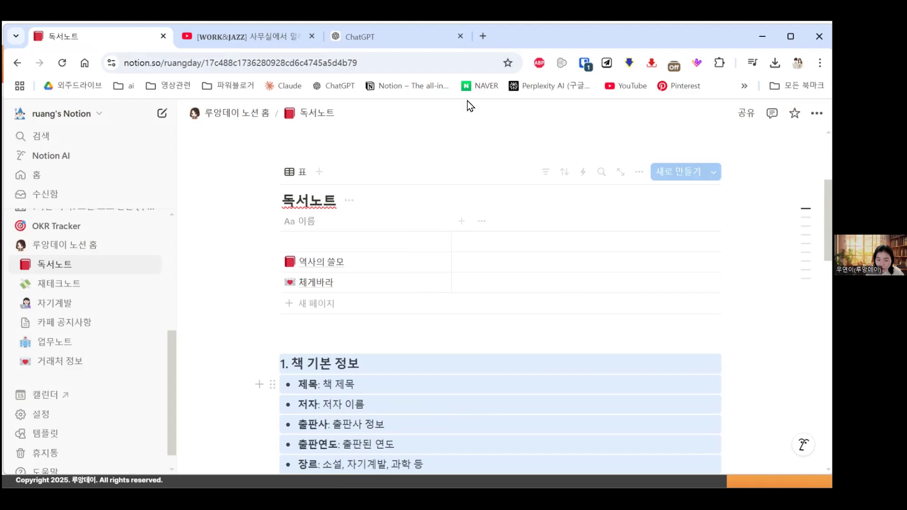
click(332, 369)
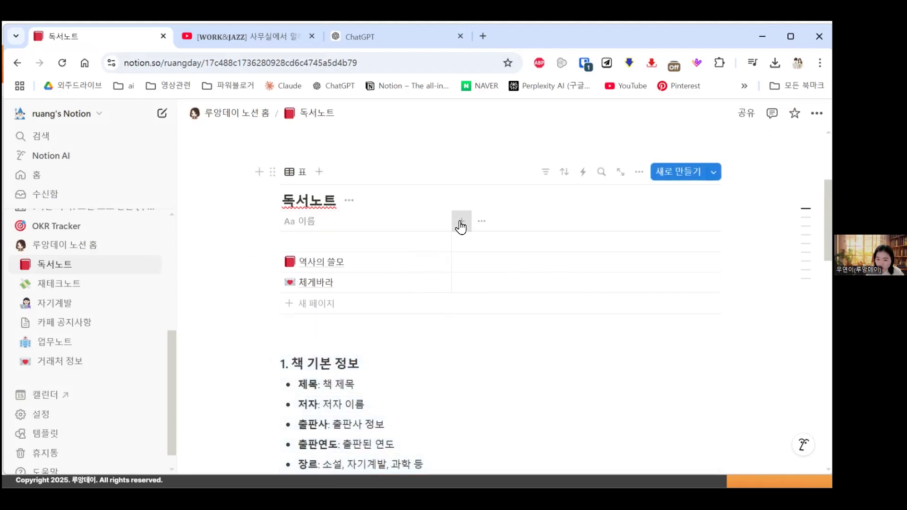
Step: Add a 텍스트 property named 저자이름 to the 독서노트 database and narrow its column to fit the heading
click(461, 222)
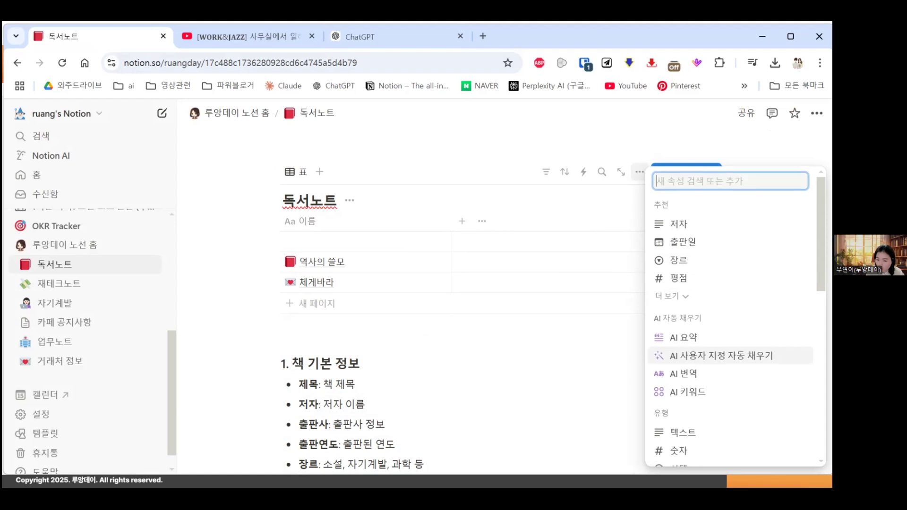
scroll(708, 354, down, 1)
scroll(699, 284, down, 2)
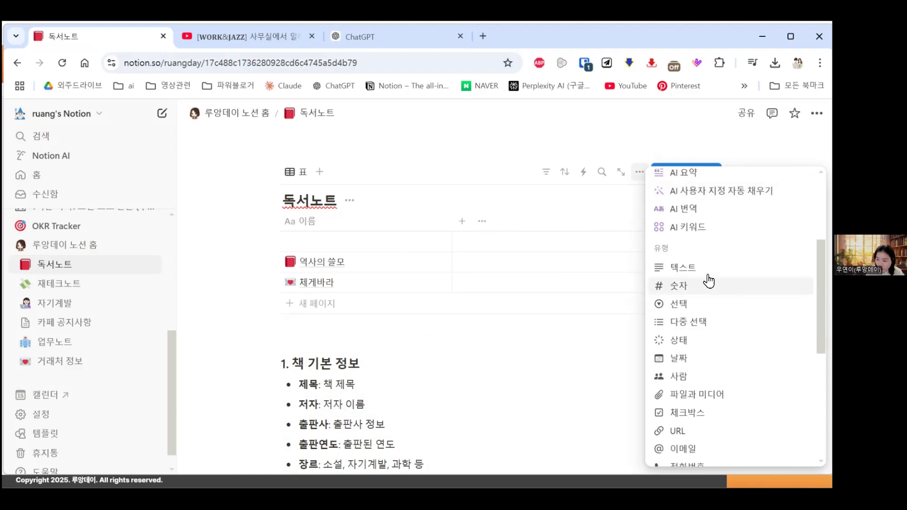
click(689, 274)
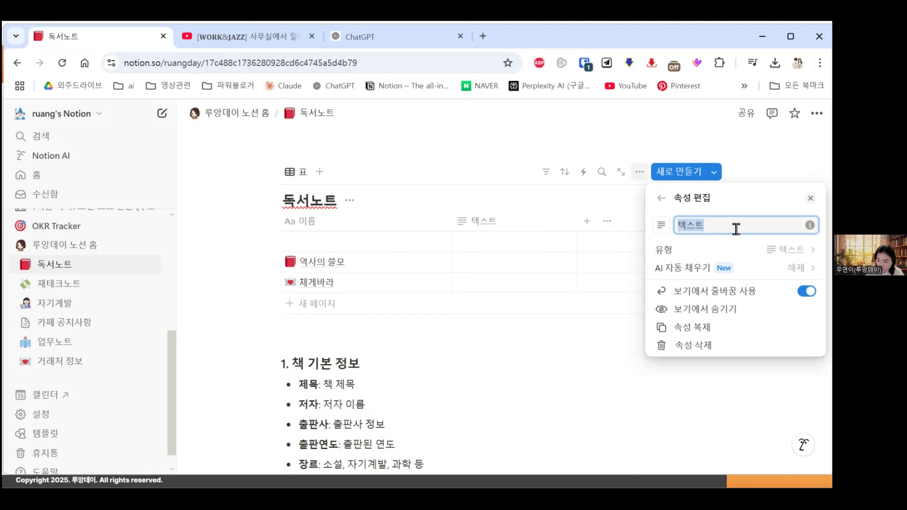
text(재)
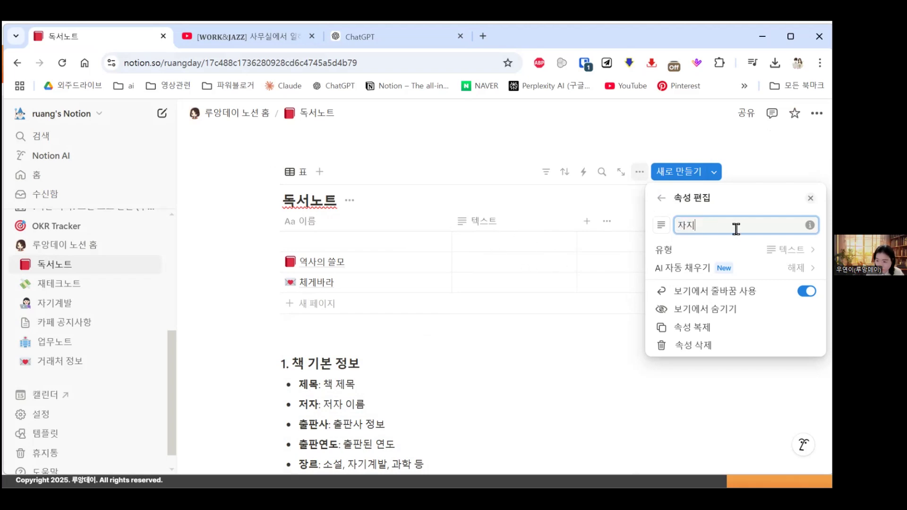
text(자이름)
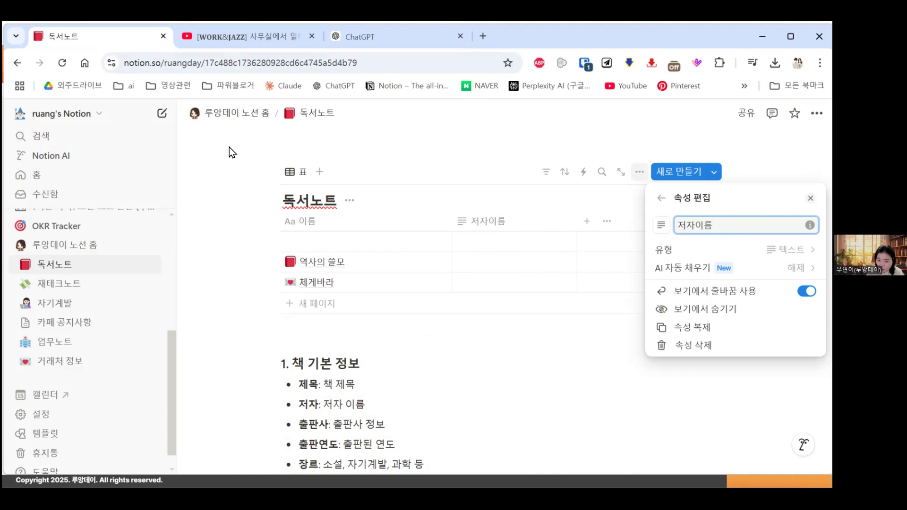
click(571, 211)
drag(577, 220, 531, 226)
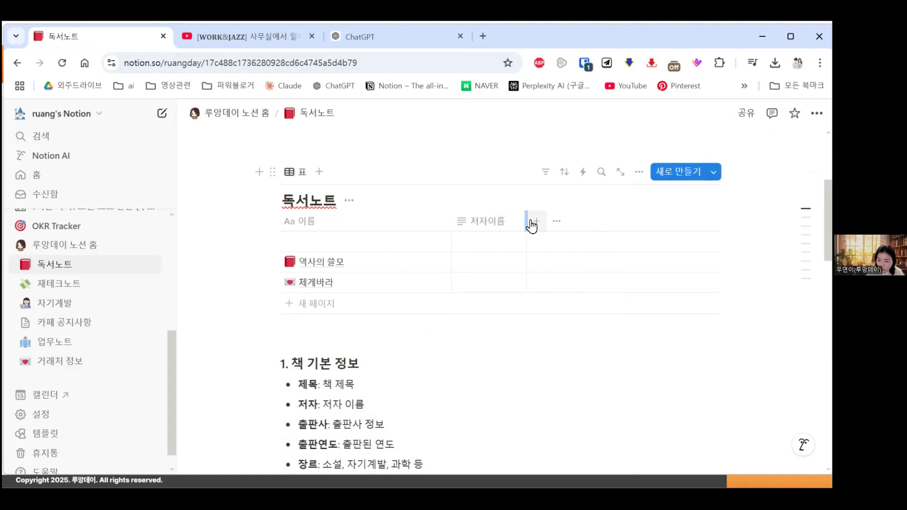
Step: Add a 선택 property named 장르 to the 독서노트 database
click(535, 221)
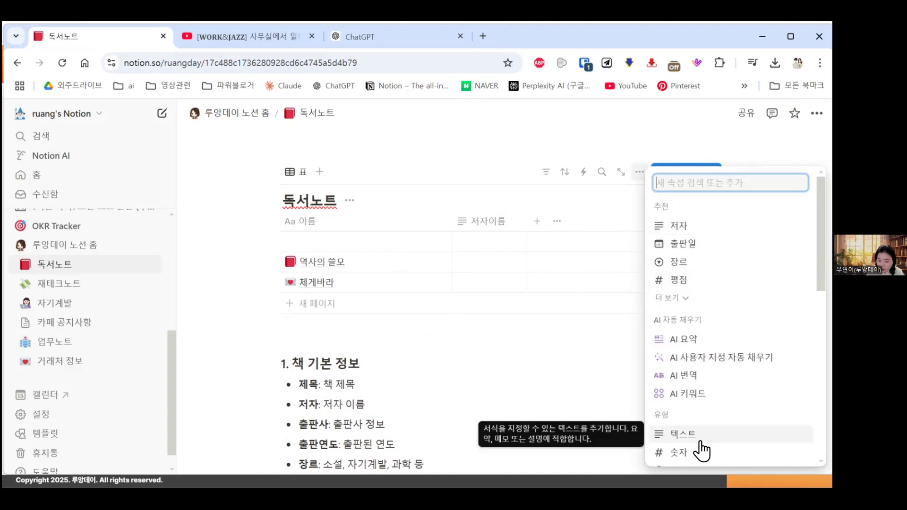
scroll(685, 339, down, 2)
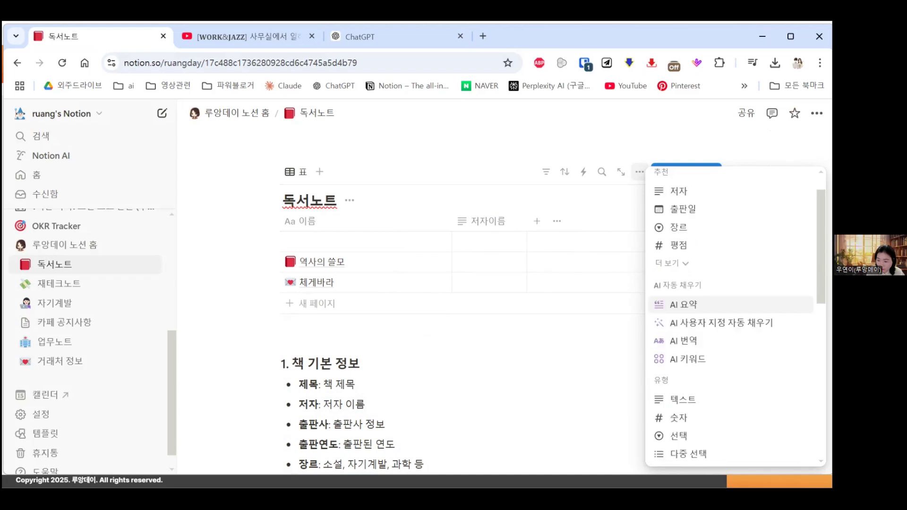
click(684, 330)
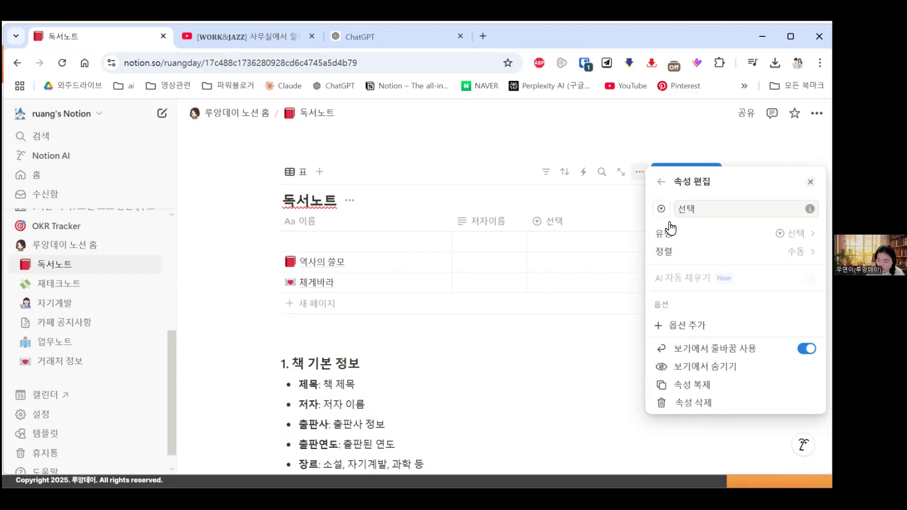
text(장르)
key(Return)
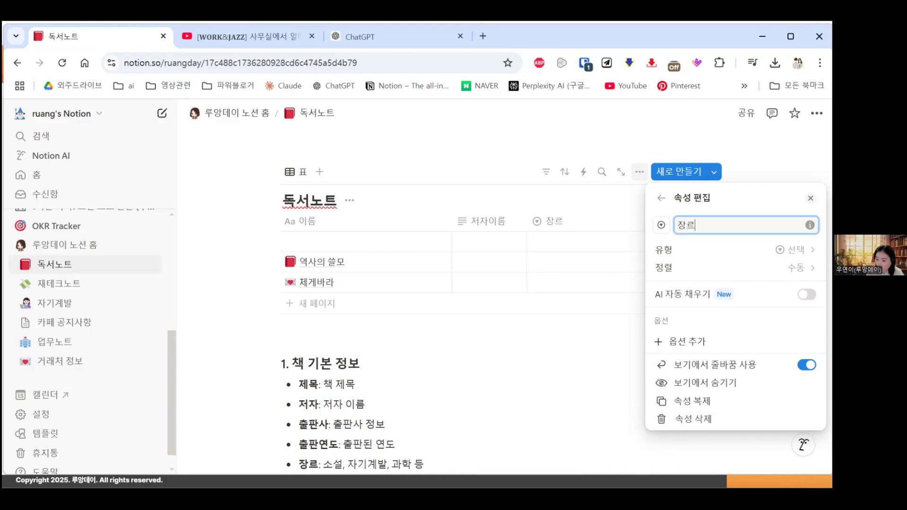
click(594, 244)
Step: Create the 장르 options 역사 for the 역사의 쓸모 row and 위인전 for the 체게바라 row
click(590, 244)
click(571, 281)
click(575, 264)
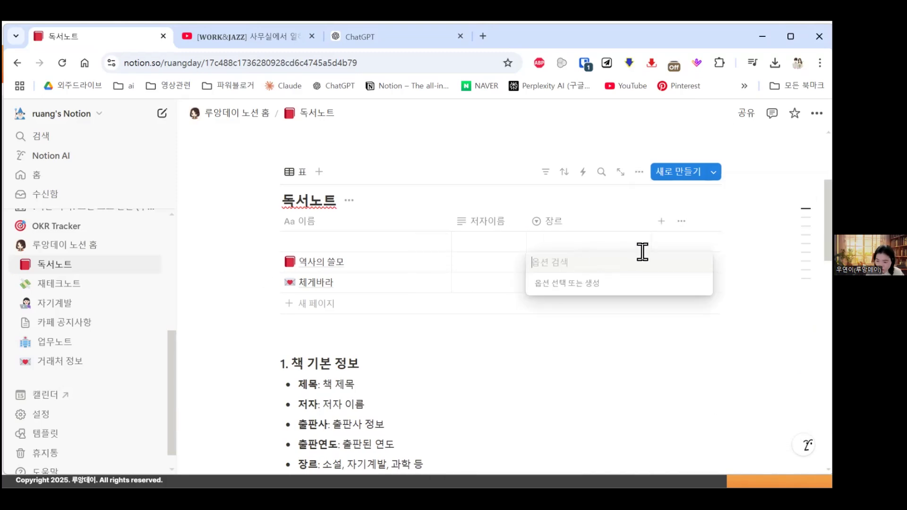
text(역사)
key(Return)
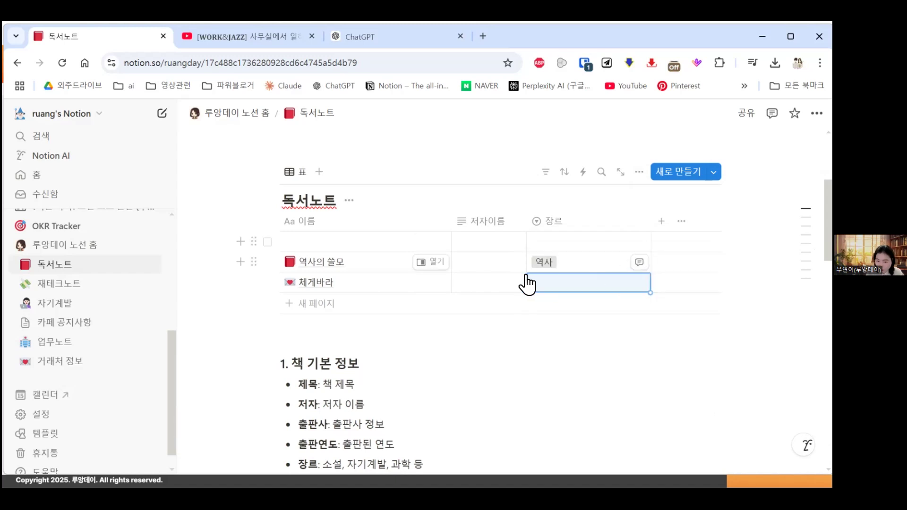
click(559, 281)
text(위인전)
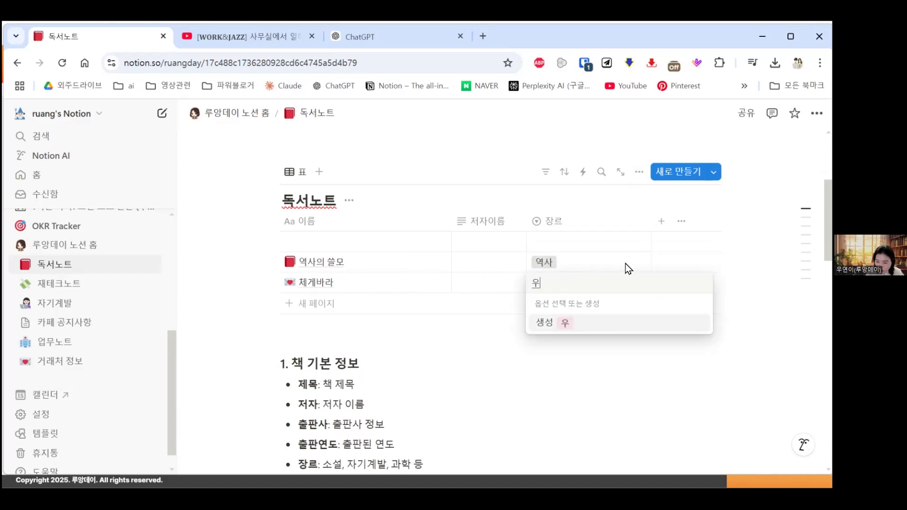
key(Return)
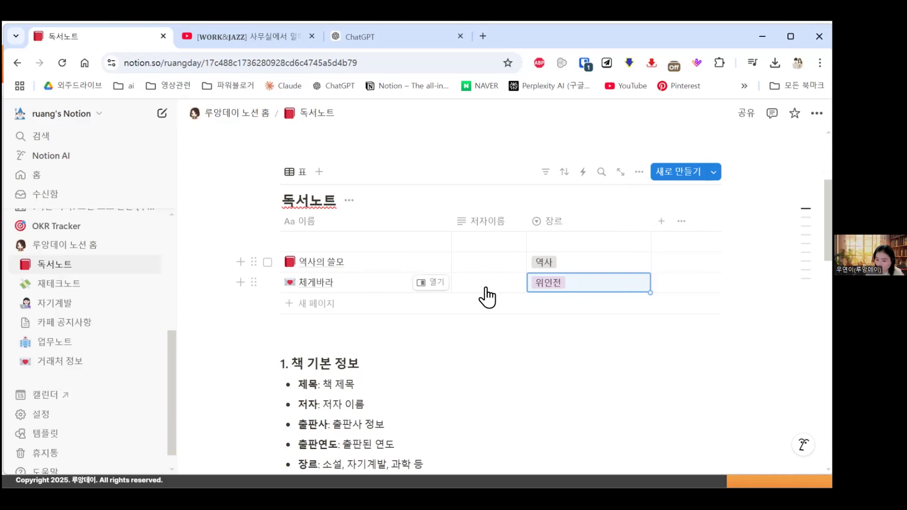
Step: Add a 체크박스 property named 완독여부 to the 독서노트 database
scroll(599, 302, down, 1)
scroll(567, 283, down, 4)
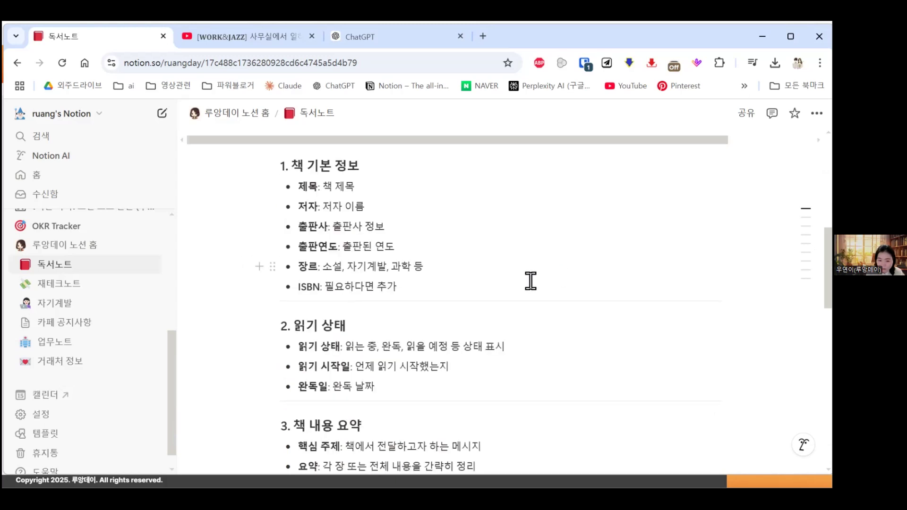
drag(347, 326, 293, 327)
scroll(660, 231, up, 4)
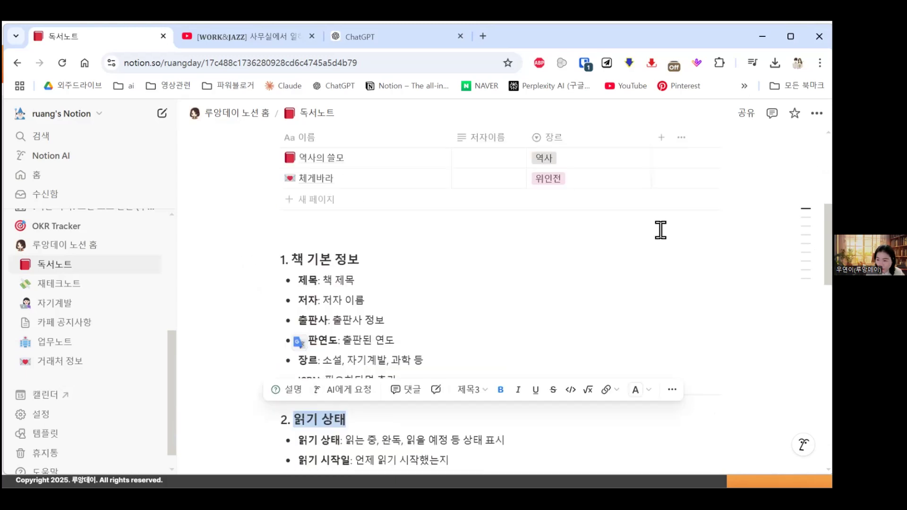
scroll(653, 181, up, 1)
click(660, 221)
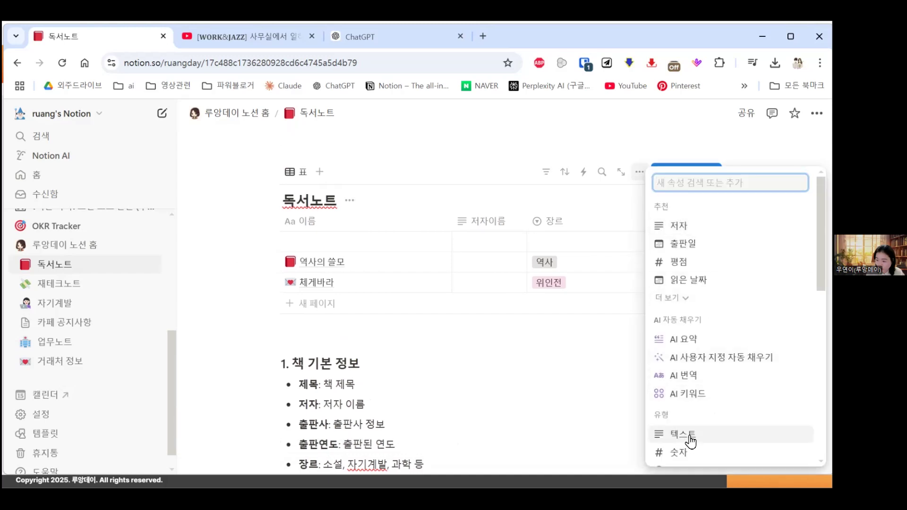
scroll(713, 306, down, 5)
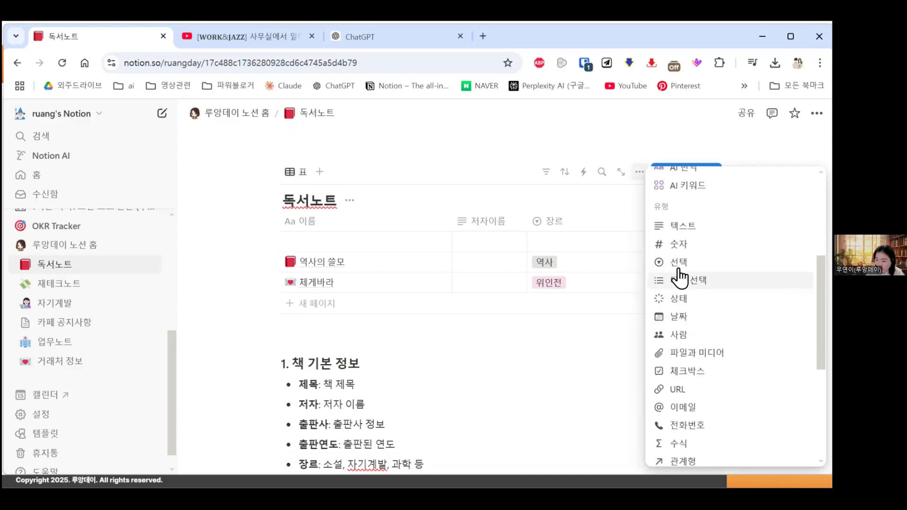
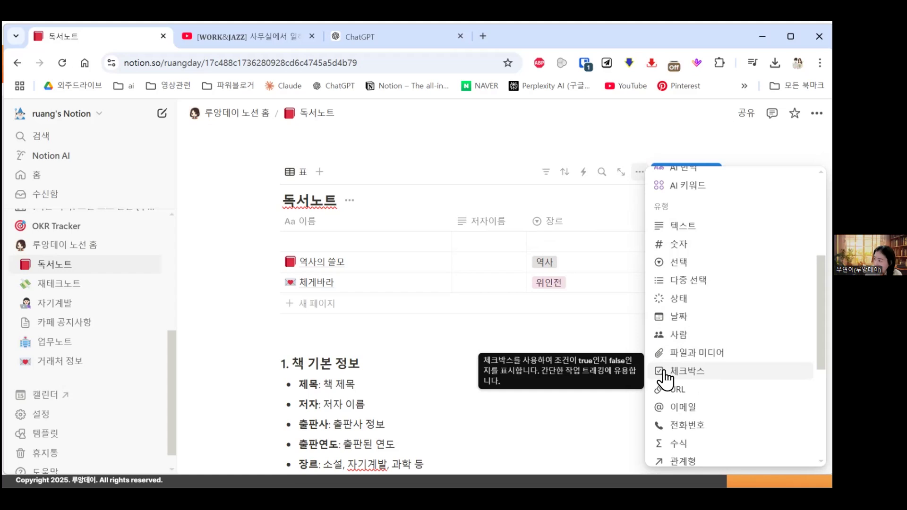
click(690, 377)
text(ㅇㅘㄴ독엽ㅜ)
click(553, 342)
Step: Try ticking and clearing the 완독여부 checkboxes in the blank row and the 역사의 쓸모 row
click(566, 242)
click(572, 265)
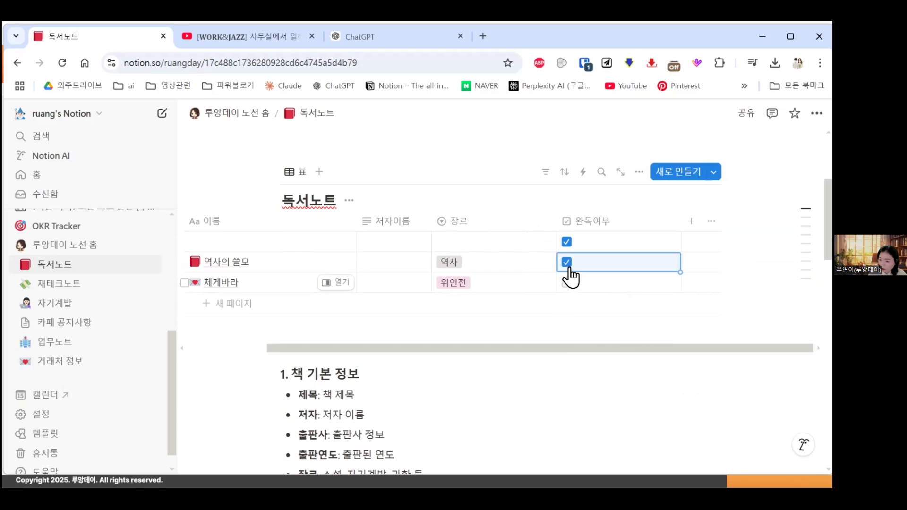
click(568, 244)
Step: Narrow the 완독여부, 장르 and 이름 columns and open the 역사의 쓸모 page in side view
drag(681, 223, 564, 240)
drag(433, 226, 407, 229)
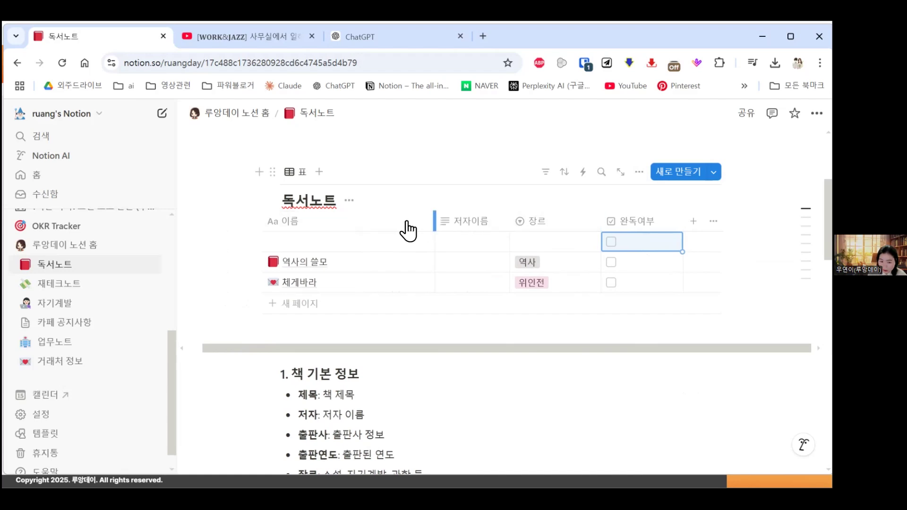
click(383, 263)
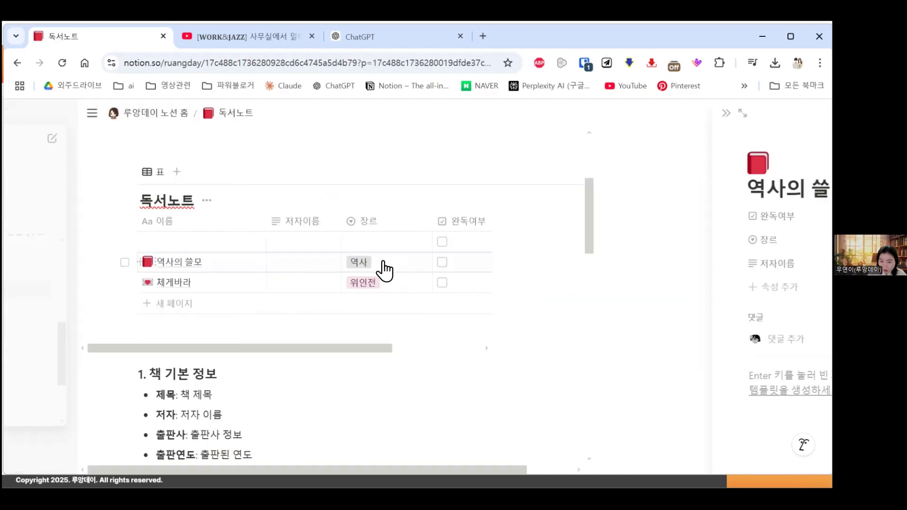
click(573, 186)
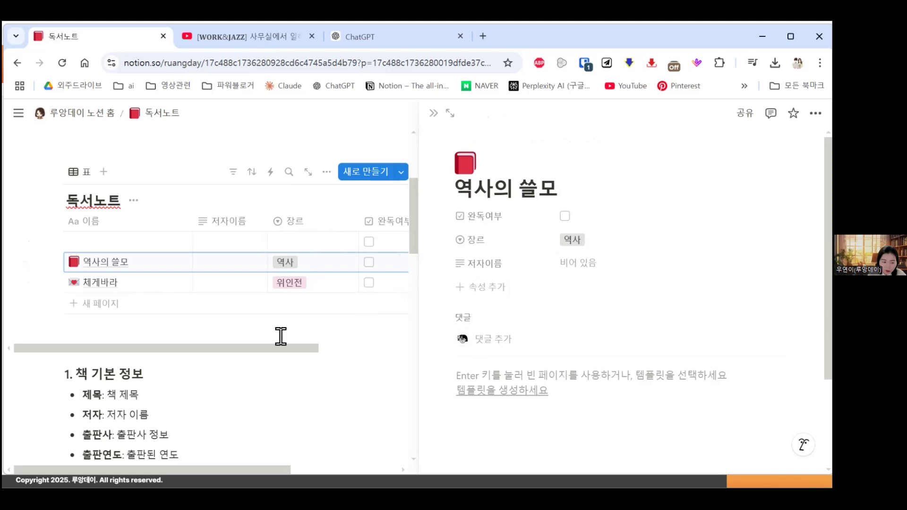
Step: Add a 텍스트 property named 책 내용 요약 from the 역사의 쓸모 page
scroll(281, 337, down, 10)
scroll(400, 309, up, 2)
click(494, 288)
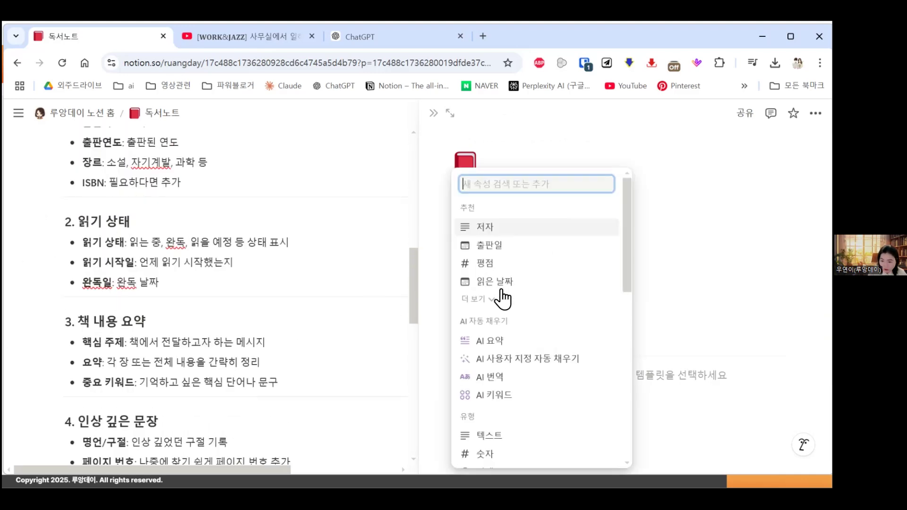
scroll(515, 342, down, 5)
click(522, 340)
text(책)
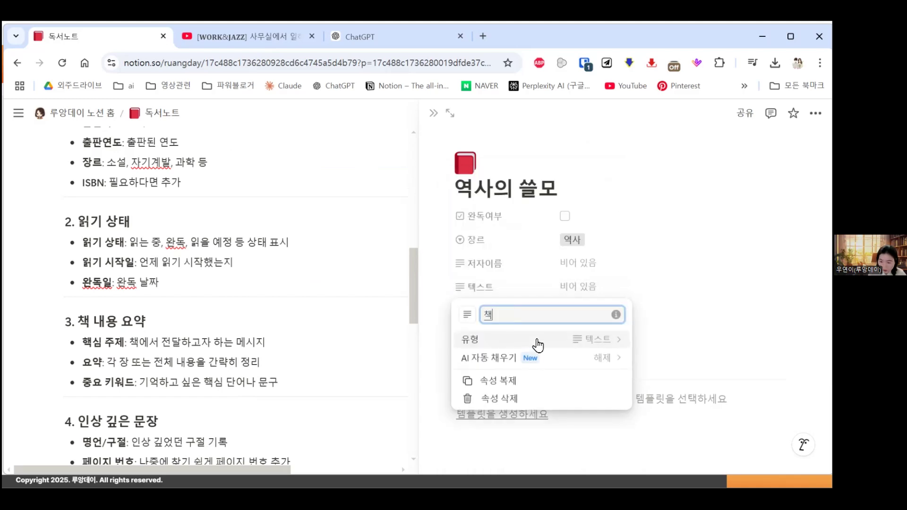
text( 내용 요약)
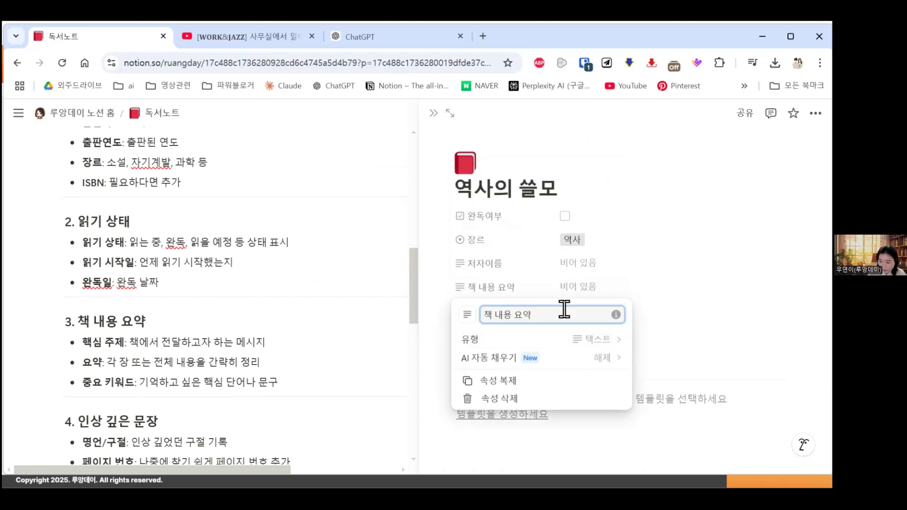
click(659, 283)
Step: Add a URL property to the 역사의 쓸모 page and keep its default name
click(502, 315)
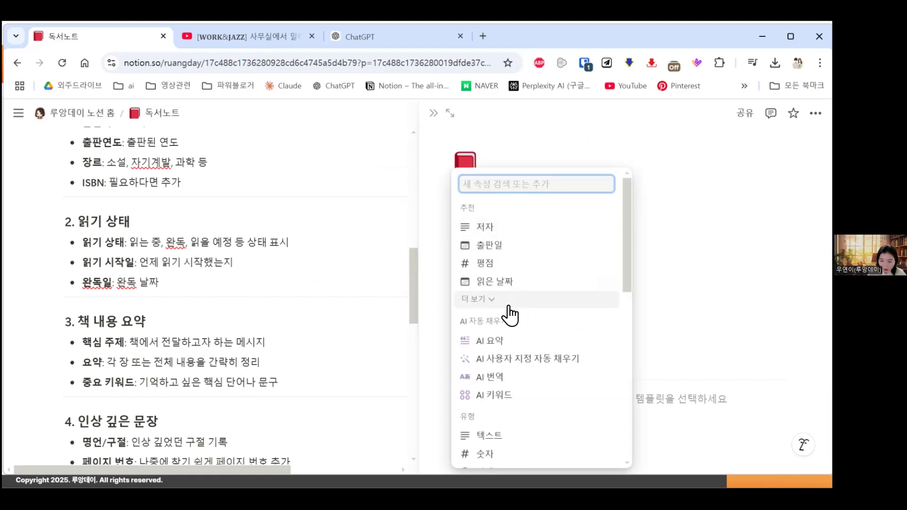
scroll(516, 316, down, 6)
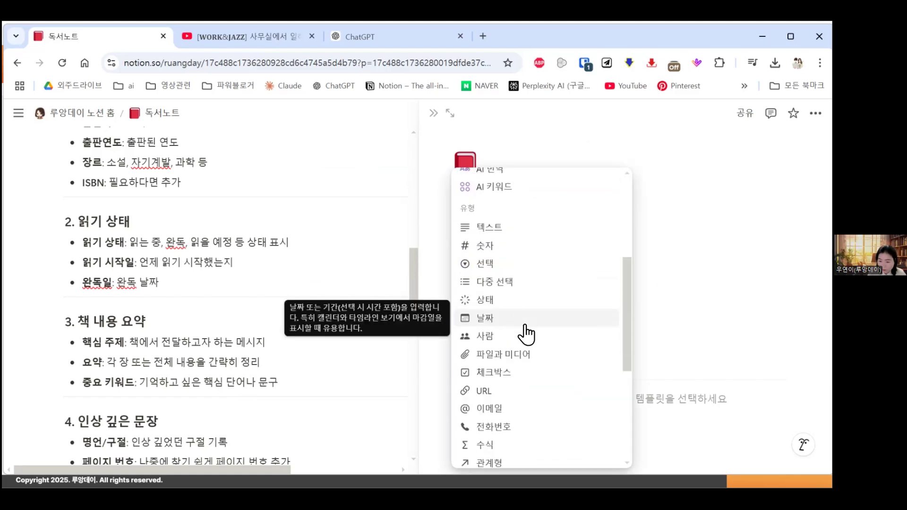
click(520, 287)
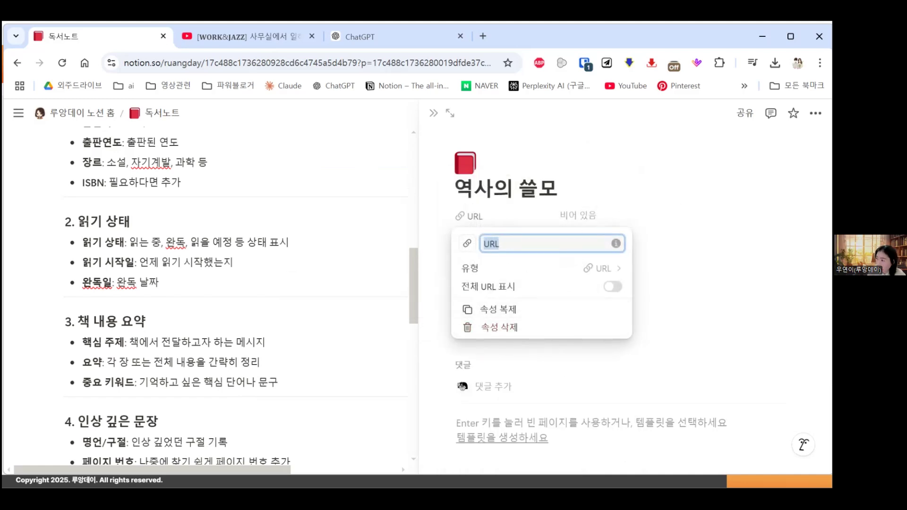
click(494, 340)
Step: Add a 텍스트 property named 명언/구절 to the 역사의 쓸모 page
click(502, 337)
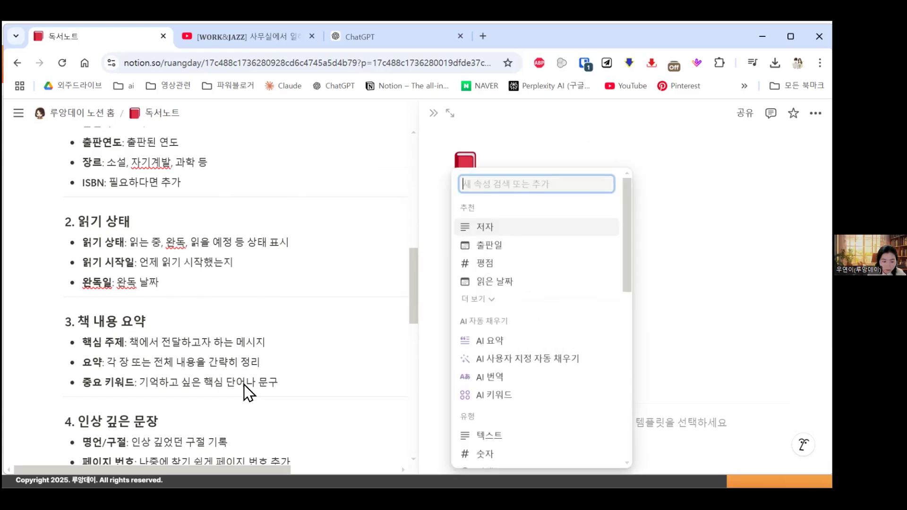
scroll(507, 341, down, 2)
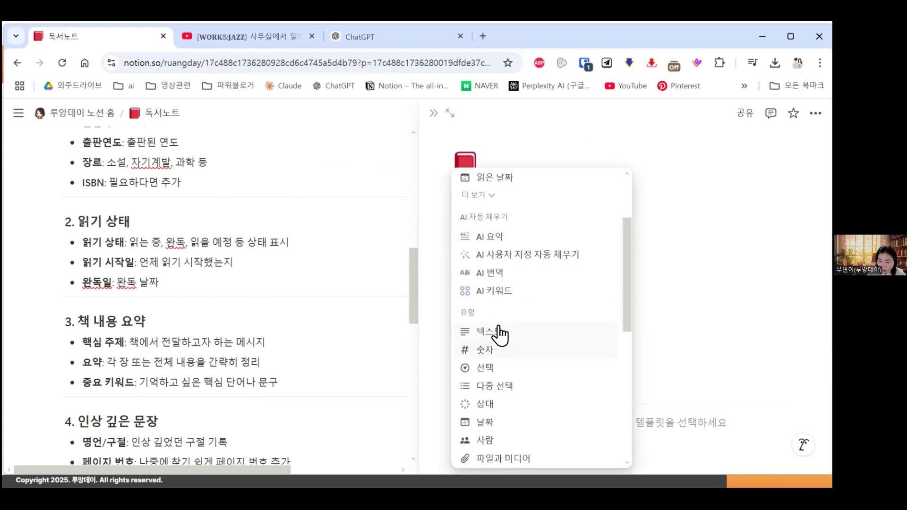
click(498, 330)
key(BackSpace)
text(명언/ㄱ)
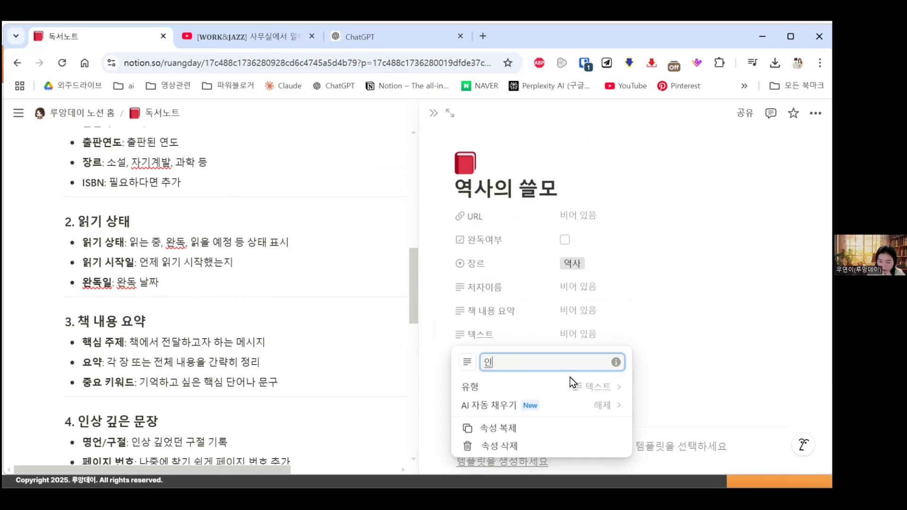
text(ㅜ절)
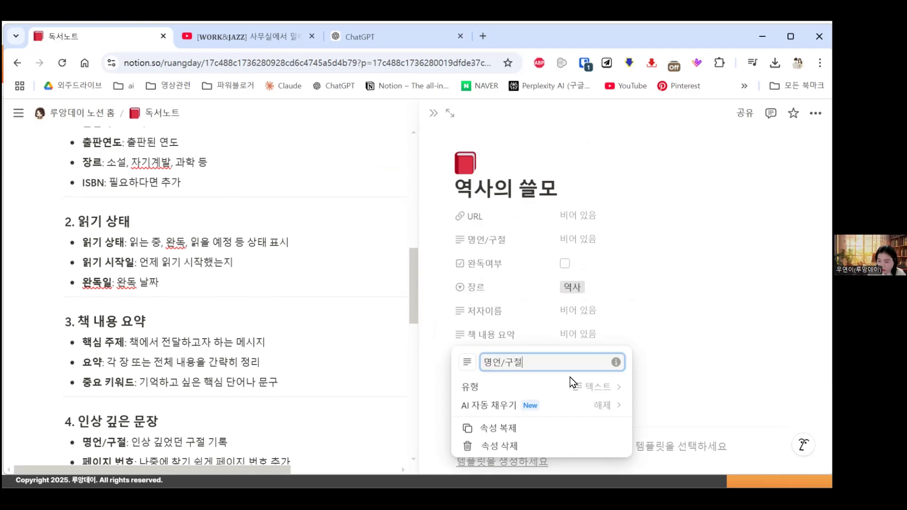
click(551, 320)
Step: Add a 날짜 property to the 역사의 쓸모 page, keeping its default name
scroll(306, 336, down, 2)
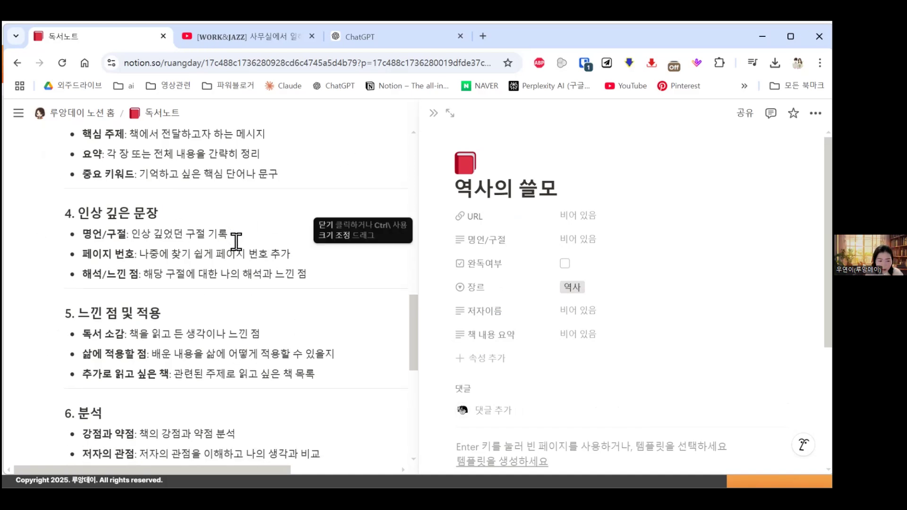
scroll(236, 242, down, 6)
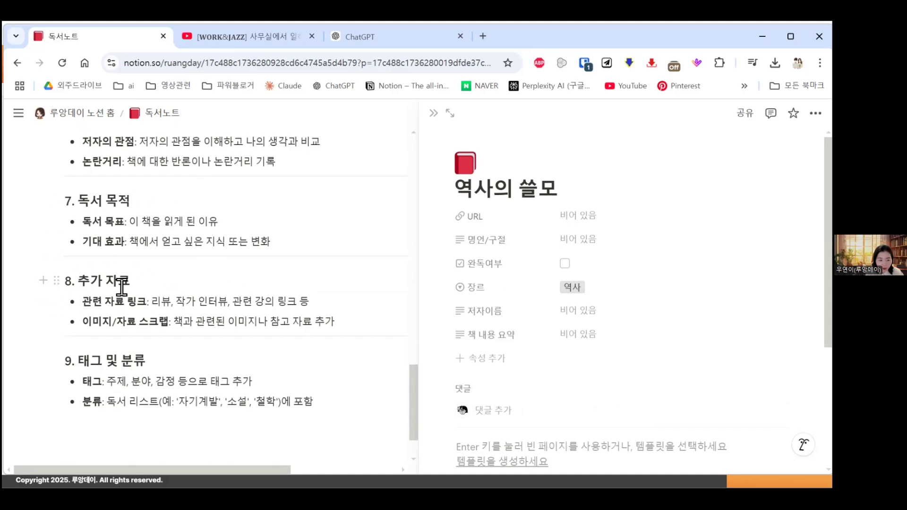
scroll(122, 287, down, 1)
click(498, 360)
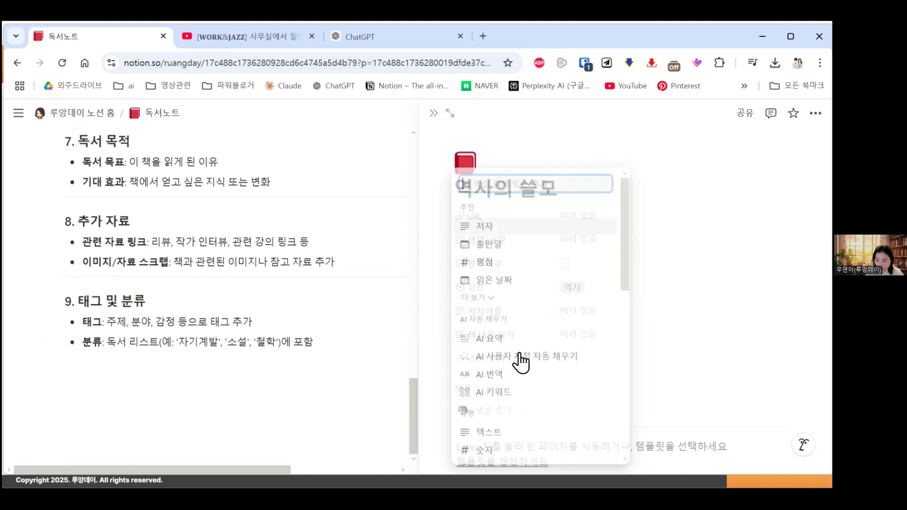
scroll(510, 321, down, 3)
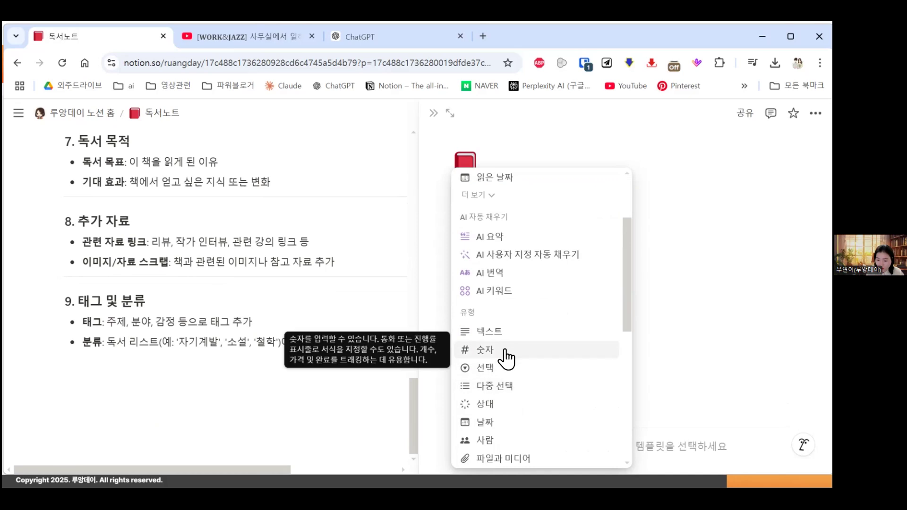
scroll(514, 366, down, 6)
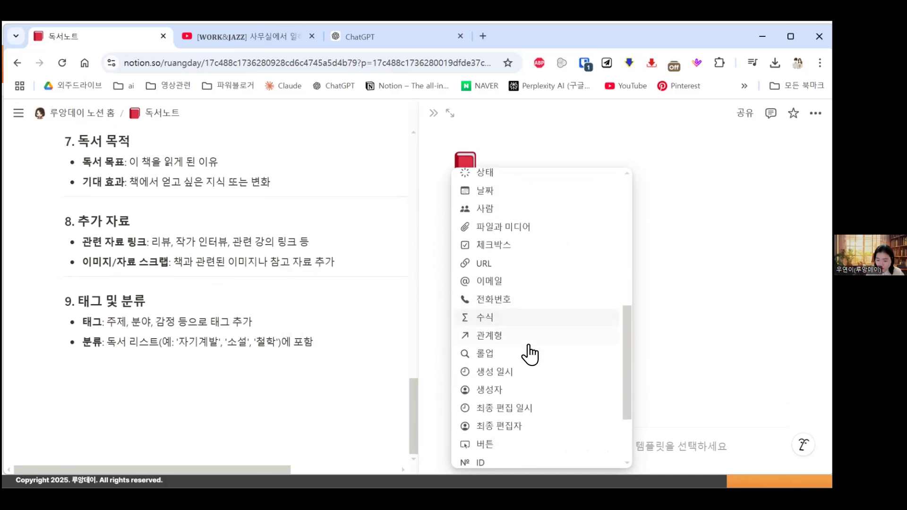
drag(625, 378, 613, 279)
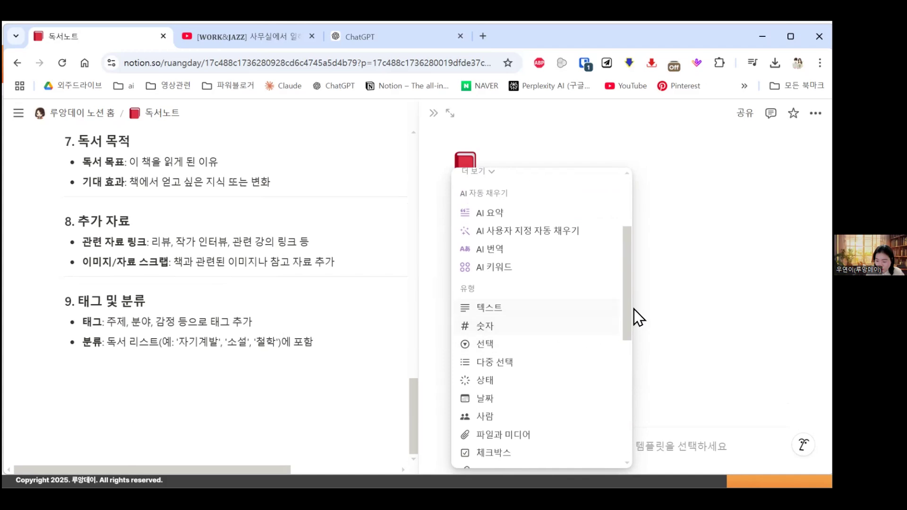
scroll(614, 337, down, 3)
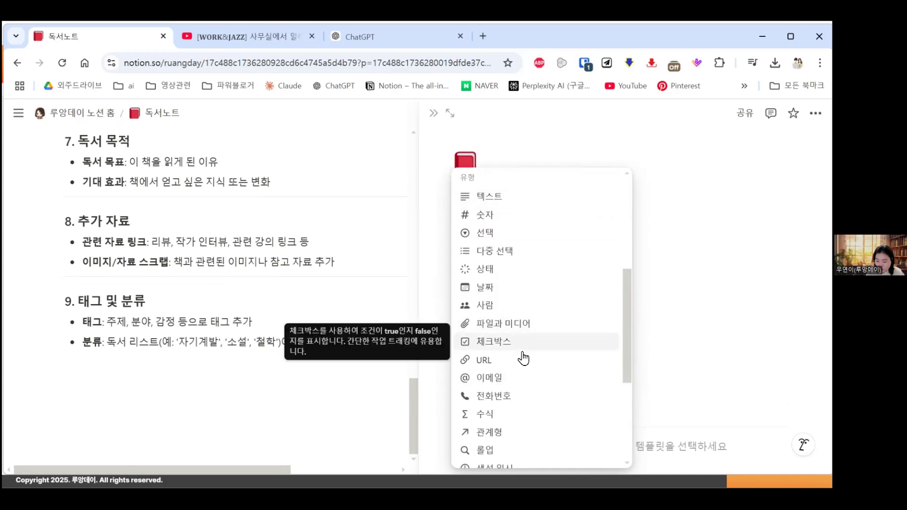
drag(621, 350, 621, 314)
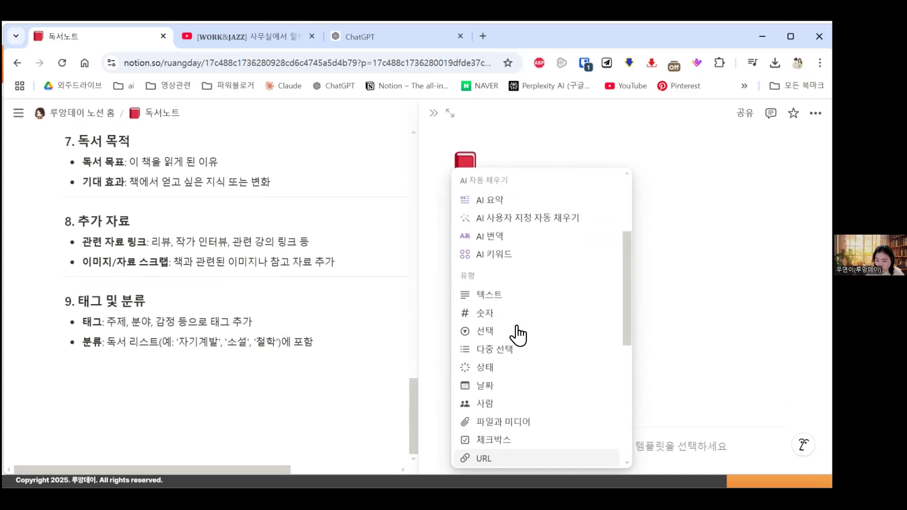
click(517, 388)
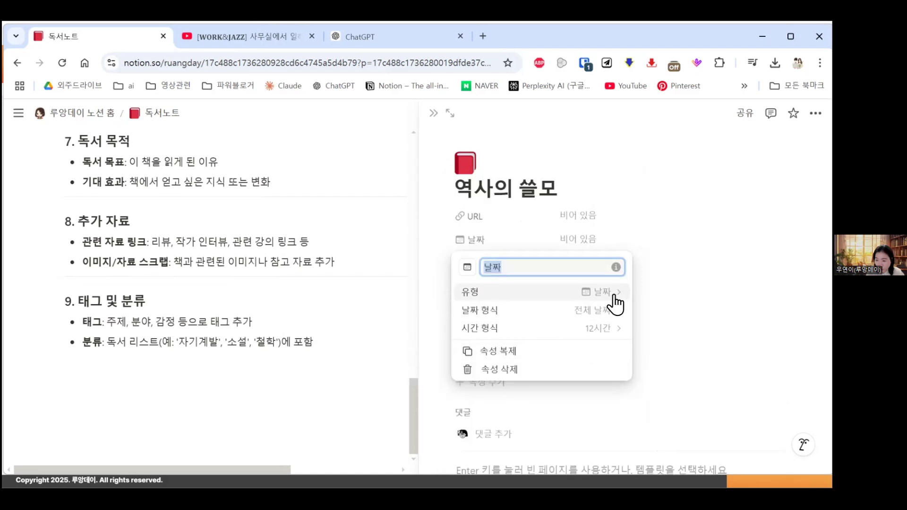
click(615, 302)
key(Escape)
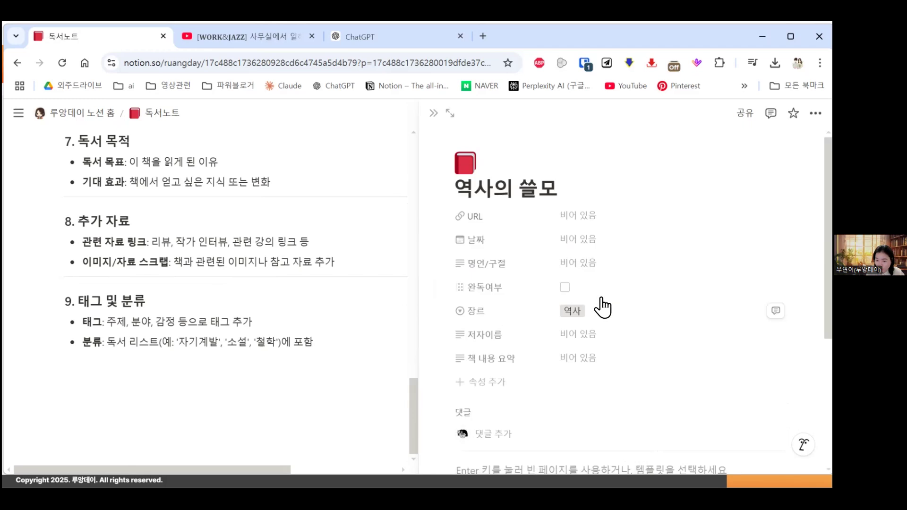
Step: Set the 날짜 of 역사의 쓸모 to 15 January 2025 and open the empty 명언/구절 value for editing
click(592, 243)
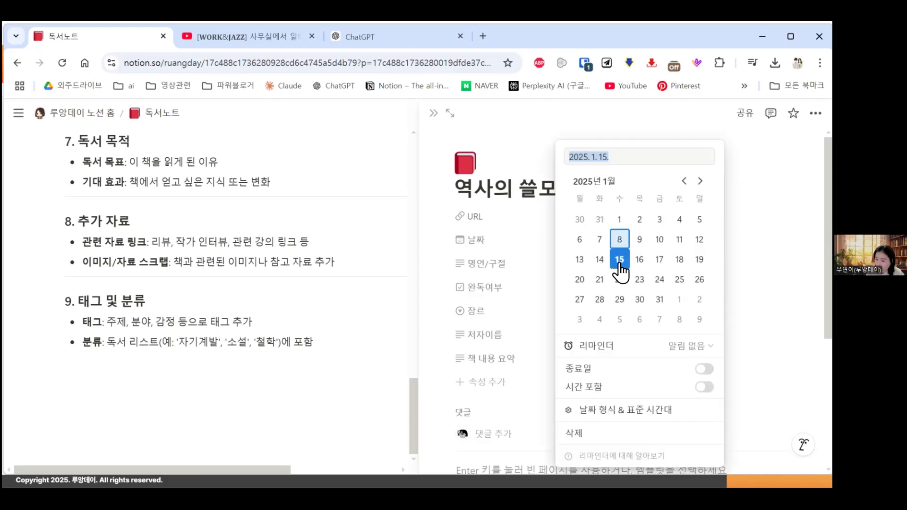
click(548, 275)
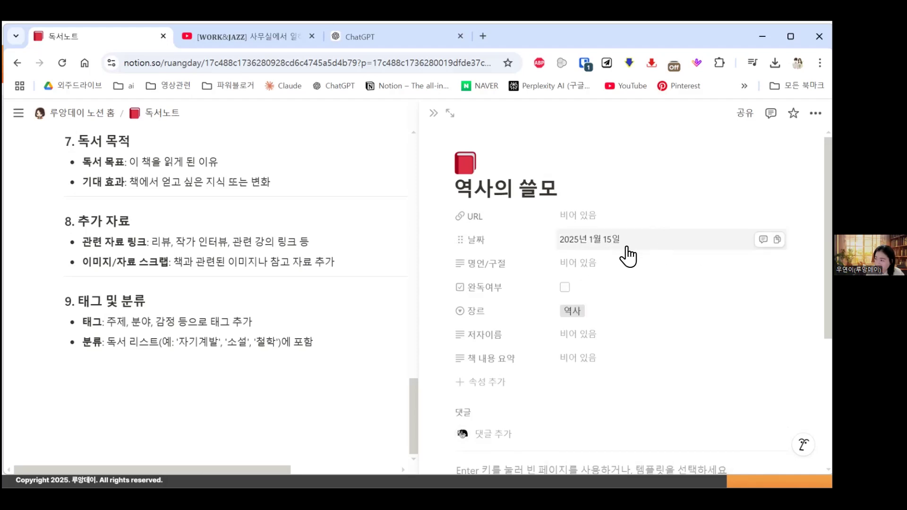
click(597, 264)
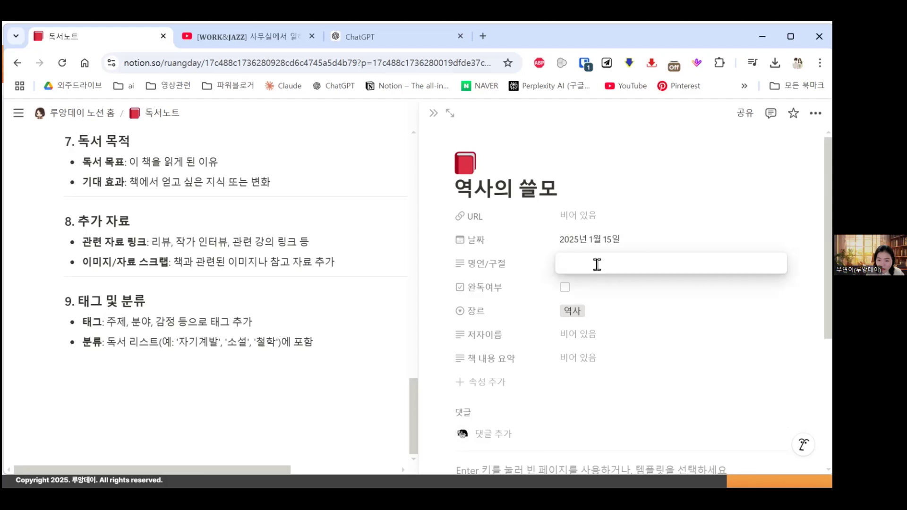
Step: Search Google for 역사의 쓸모 명언 in a new browser tab and glance over the results
click(407, 36)
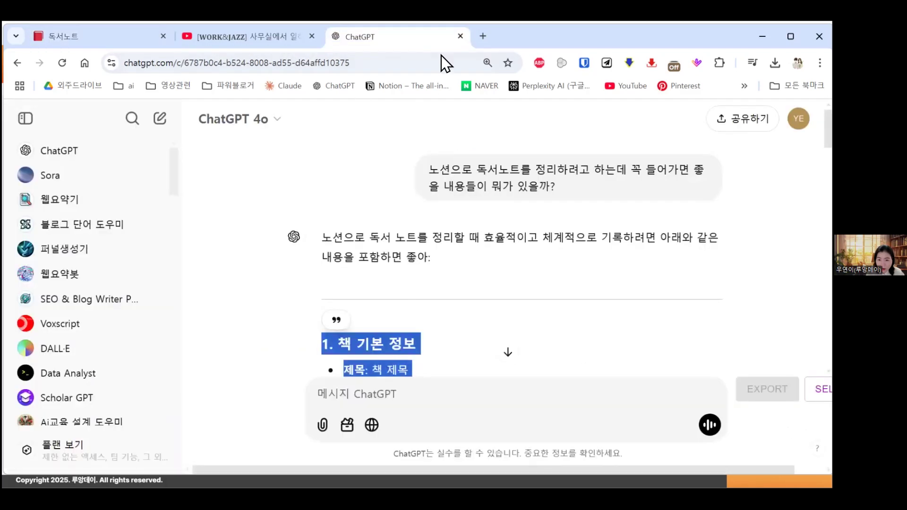
click(482, 36)
text(ㅇ역사의 쓸모 영)
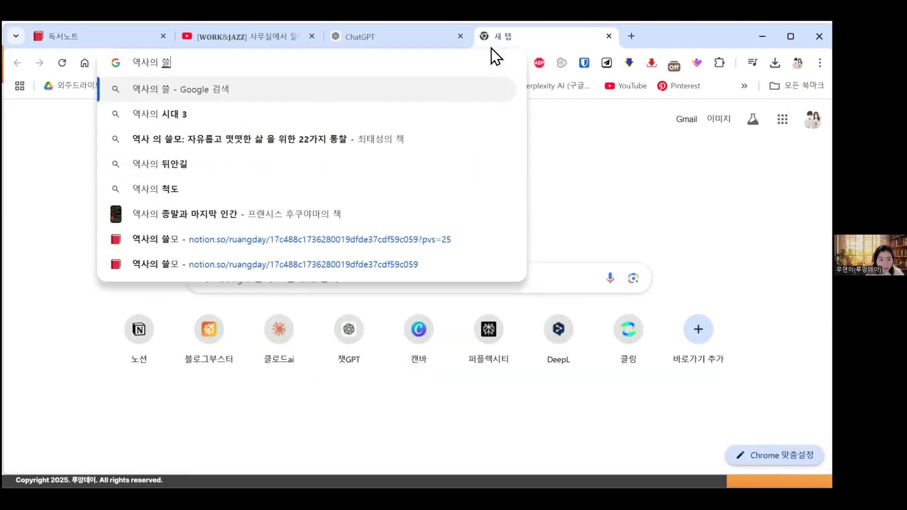
key(BackSpace)
key(BackSpace)
key(BackSpace)
text(며)
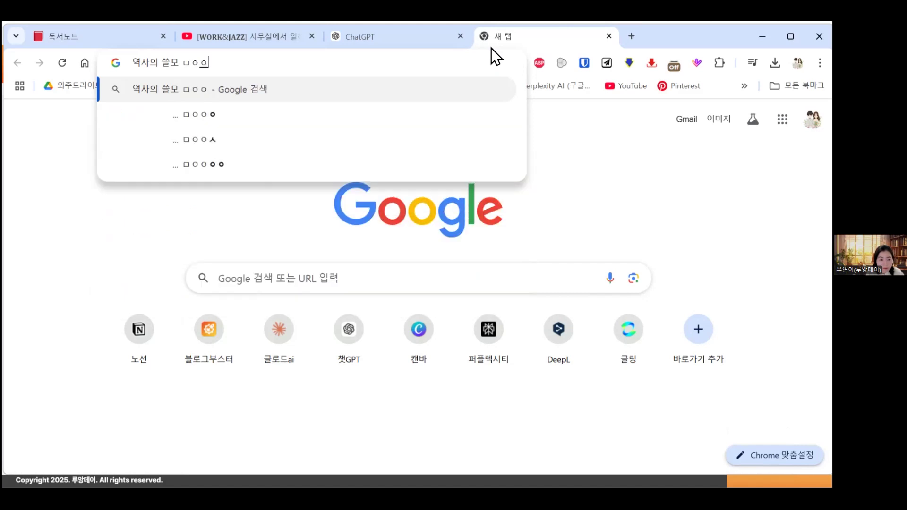
text(ㅇ언)
key(Return)
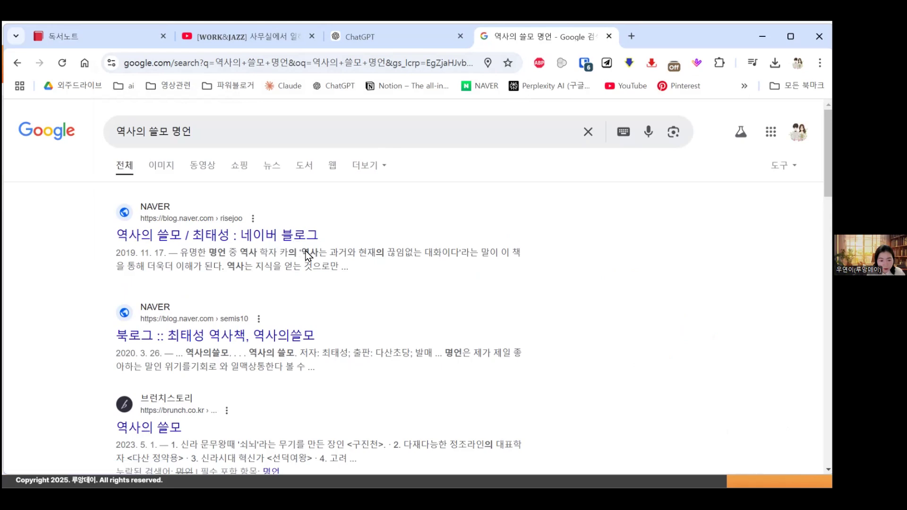
scroll(320, 301, down, 2)
scroll(320, 301, up, 2)
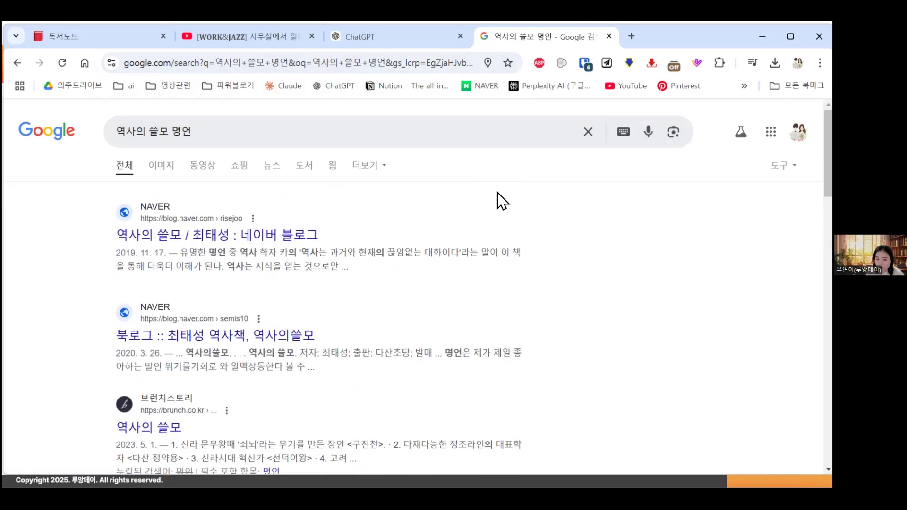
Step: Switch to Claude and ask for three quotes from the book: 역사의 쓸모라는 책에서 명대사 3개만 알려줘
click(287, 87)
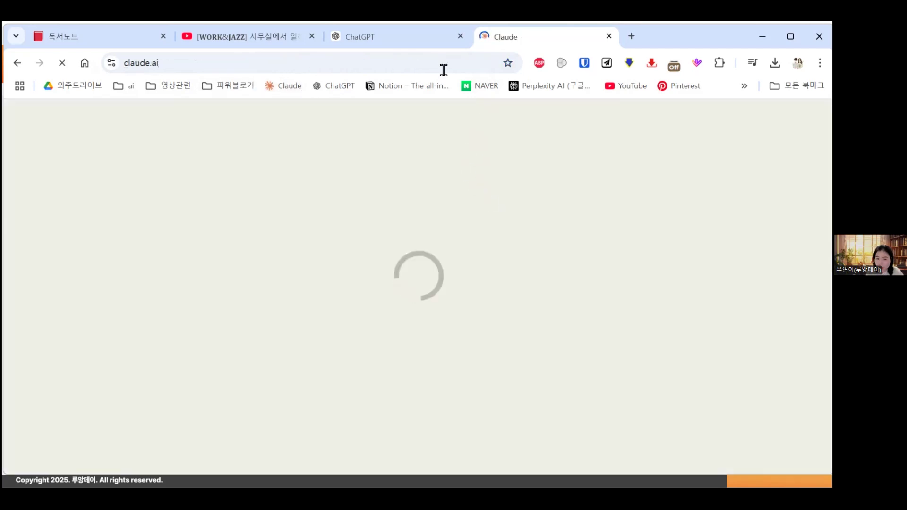
text(ㅇ사의)
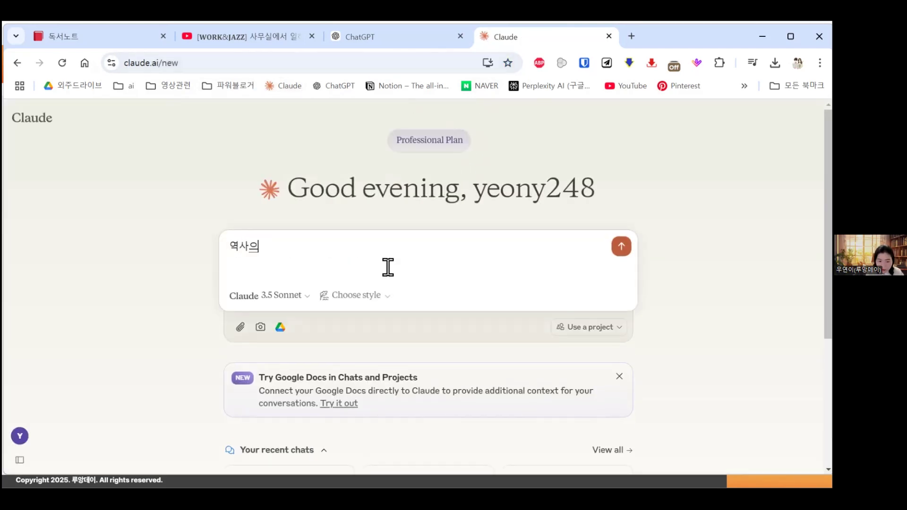
text( 씨)
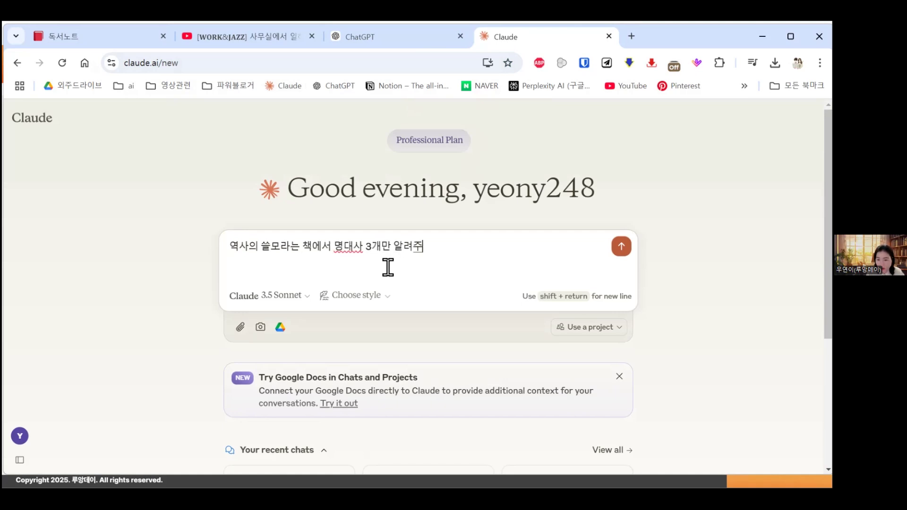
text(모라는 책에서 명대사 3개만 알려주)
key(Return)
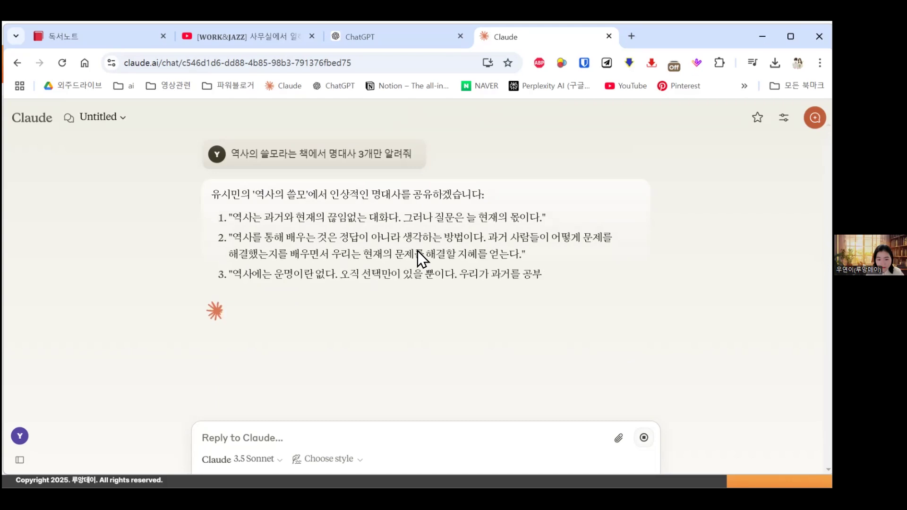
Step: Copy Claude's first quote, "역사는 과거와 현재의 끊임없는 대화다. 그러나 질문은 늘 현재의 몫이다.", into 명언/구절 on Notion's 역사의 쓸모 page
drag(231, 220, 606, 227)
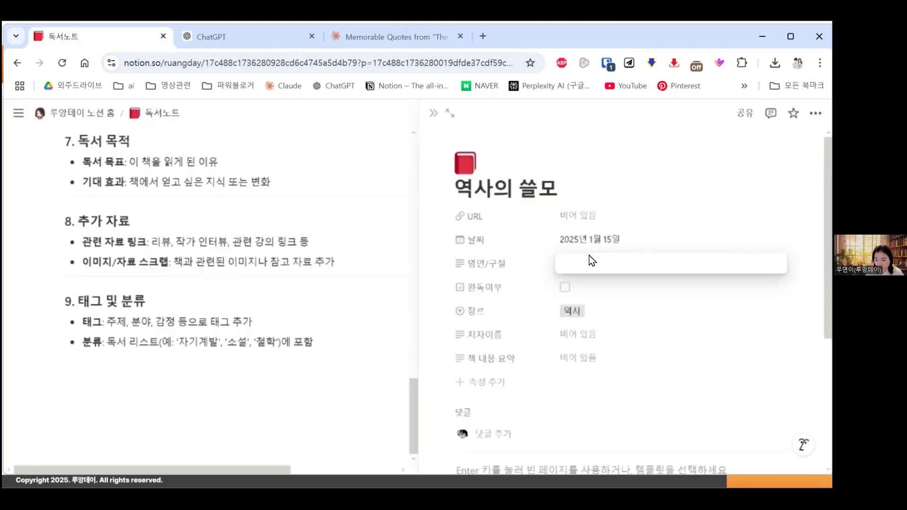
text("역사는 과거와 현재의 끊임없는 대화다. 그러나 질문은 늘 현재의 몫이다.")
click(660, 309)
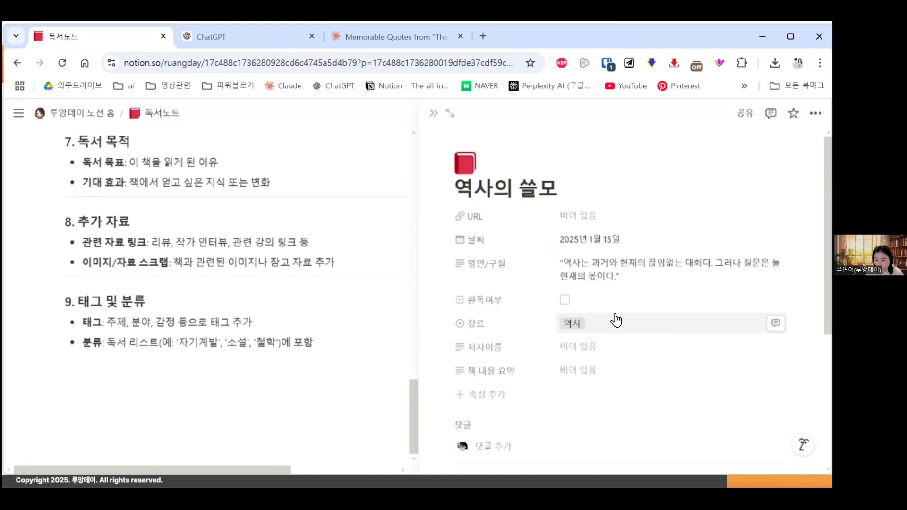
Step: Mark 완독여부 as checked and set 저자이름 to 유시민 for 역사의 쓸모
click(564, 300)
click(577, 352)
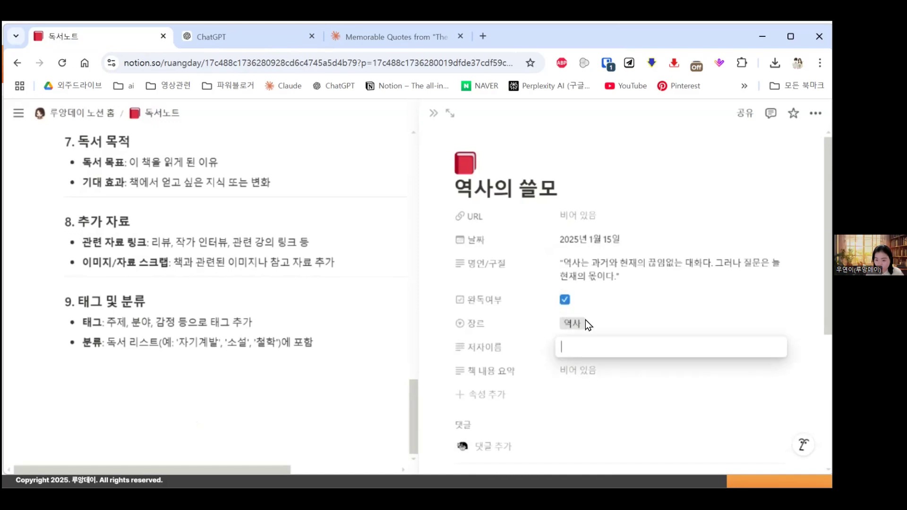
text(유시민)
click(663, 286)
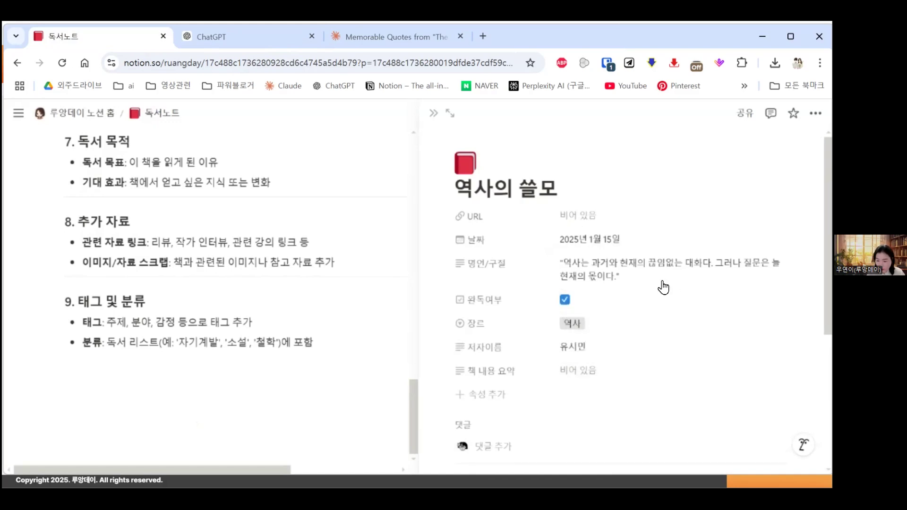
Step: Search Google again for 역사의 쓸모 명언 in a new tab and read through the web results
scroll(647, 293, down, 2)
click(484, 36)
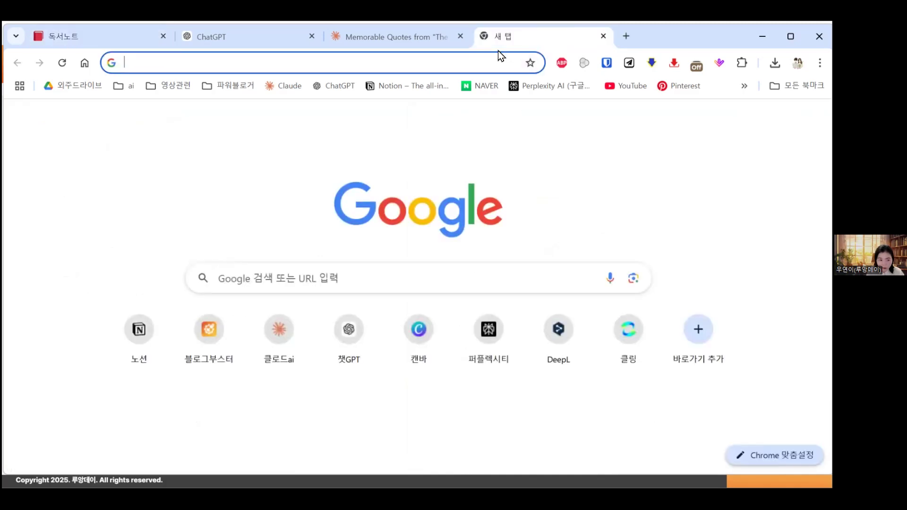
text(역사의 ㅆ쓸모 명언)
key(Return)
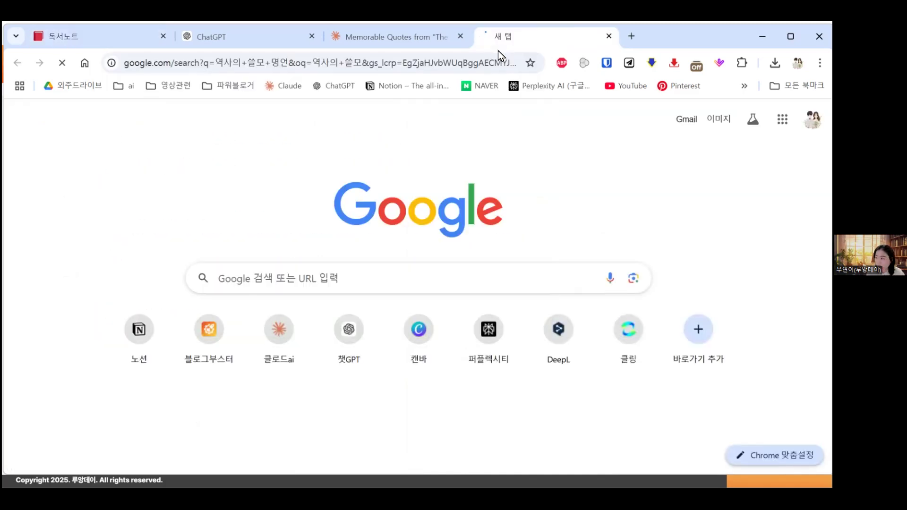
scroll(291, 231, down, 6)
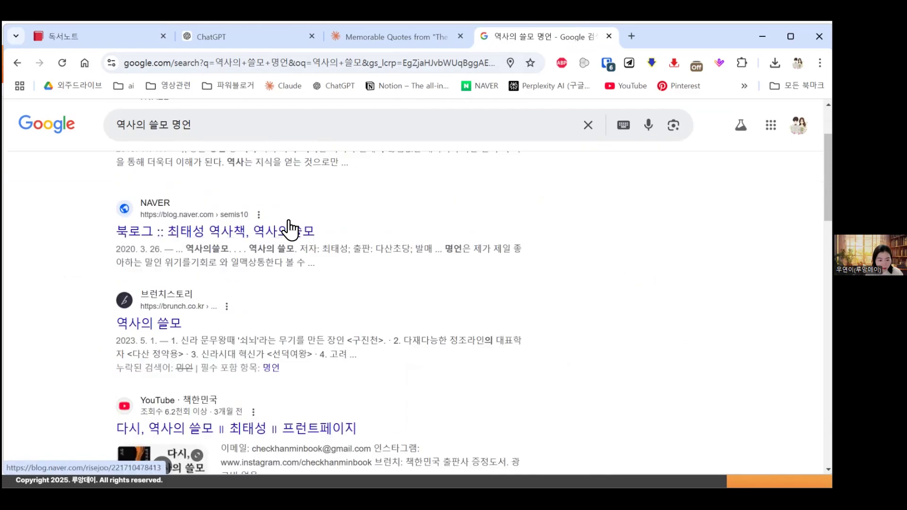
scroll(308, 266, down, 9)
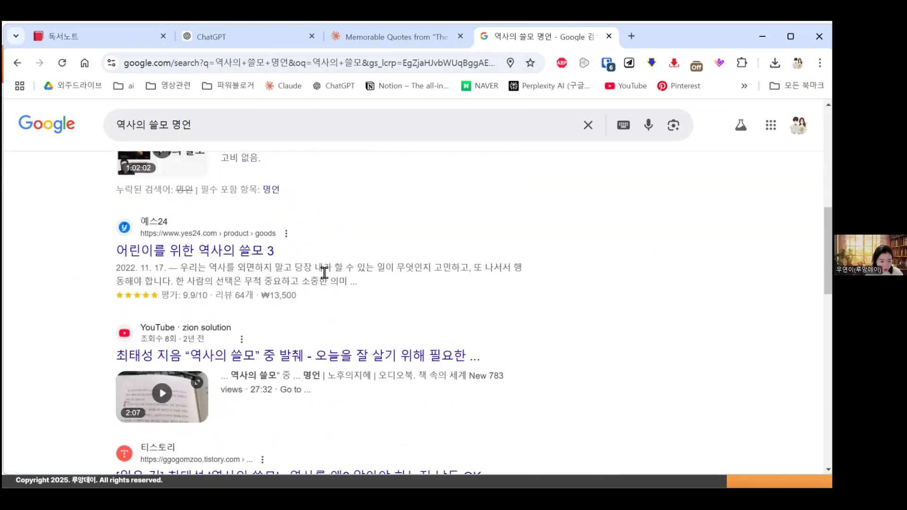
scroll(337, 286, down, 6)
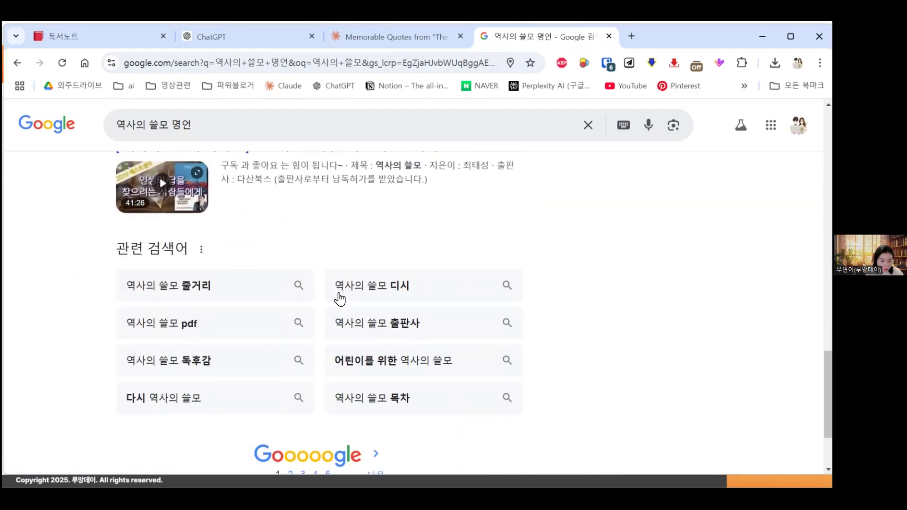
scroll(338, 308, up, 20)
Step: Look through the Google image results for 역사의 쓸모 명언
click(162, 174)
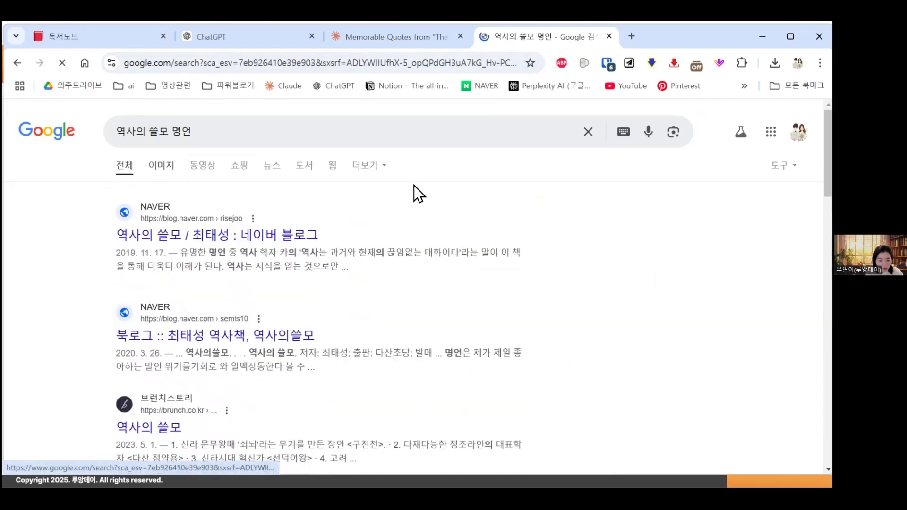
scroll(444, 192, down, 4)
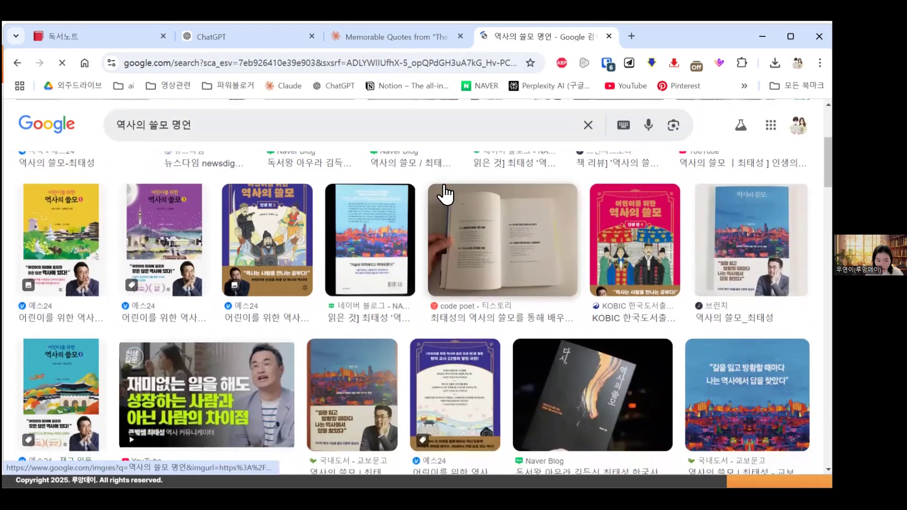
scroll(449, 185, down, 4)
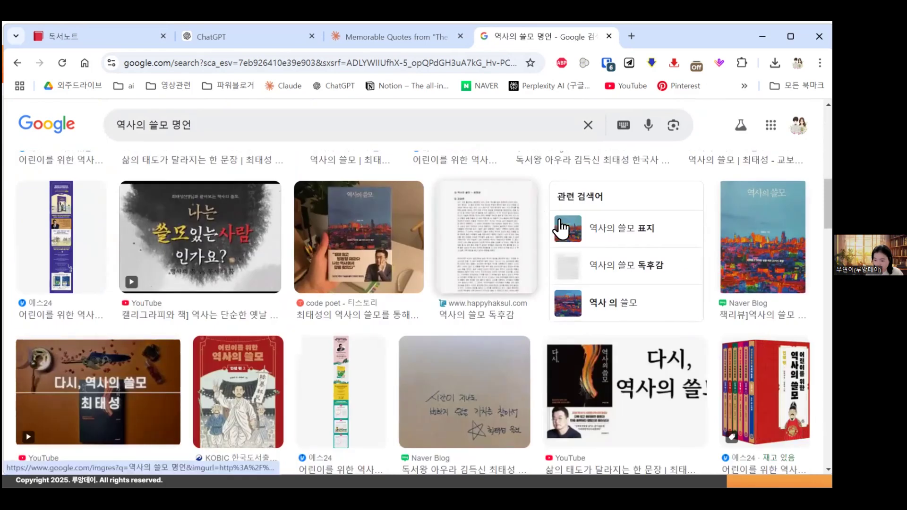
scroll(562, 229, up, 8)
Step: Return to the Claude chat and recheck the book title in the prompt against its answer
click(350, 36)
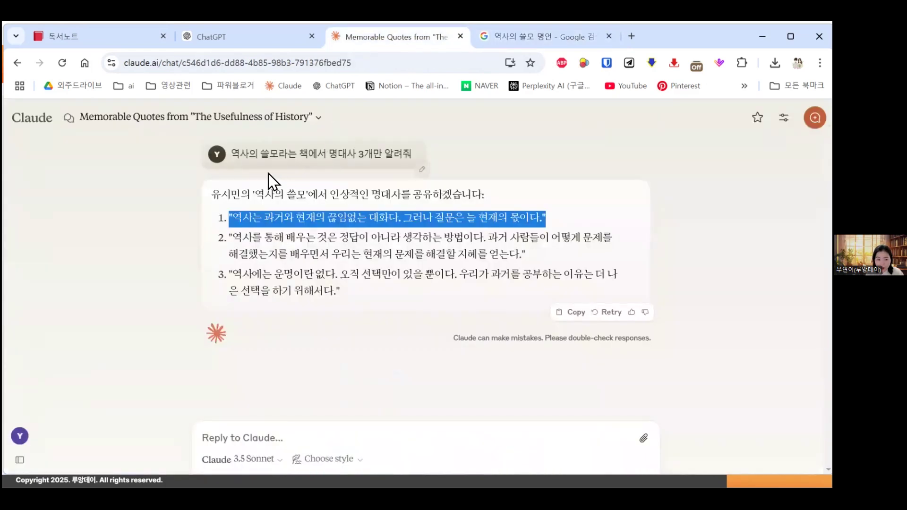
double_click(236, 154)
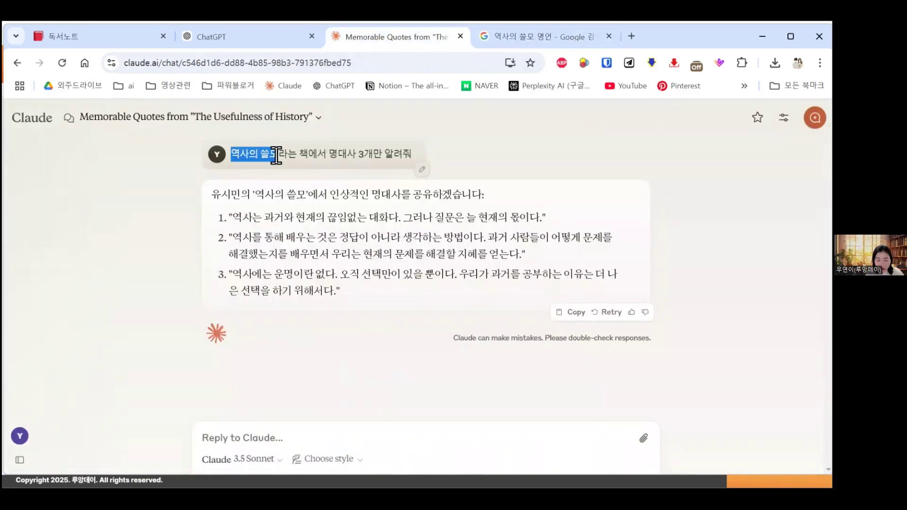
click(288, 442)
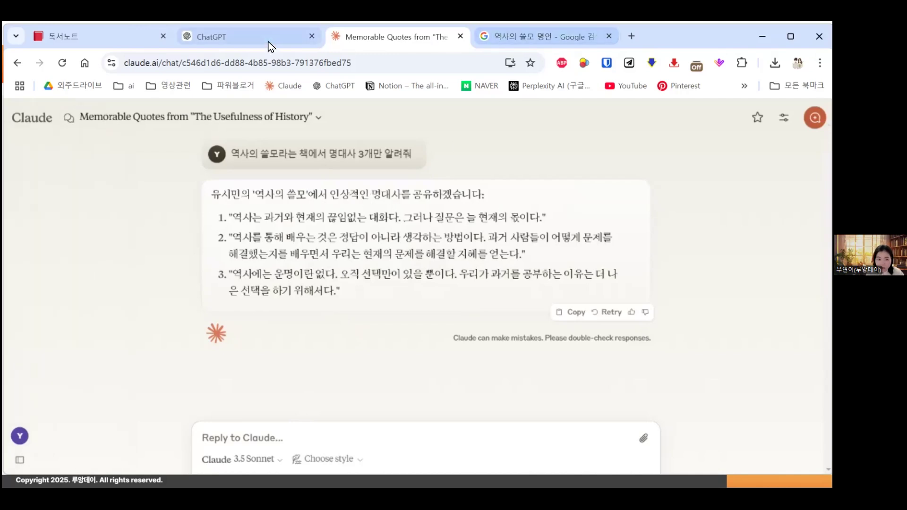
Step: Go back to the 역사의 쓸모 page in Notion and set 저자이름 to 최태성
click(211, 36)
drag(64, 37, 217, 37)
scroll(693, 240, up, 2)
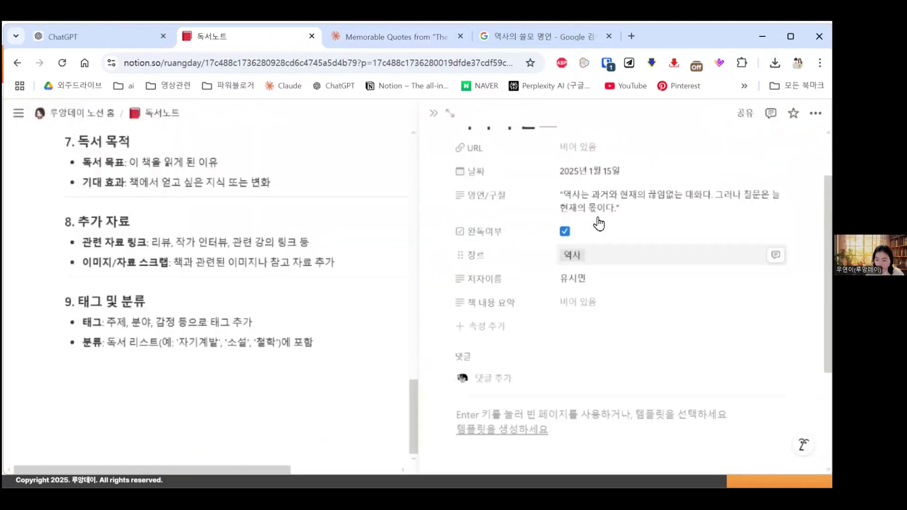
click(653, 335)
key(alt+Home)
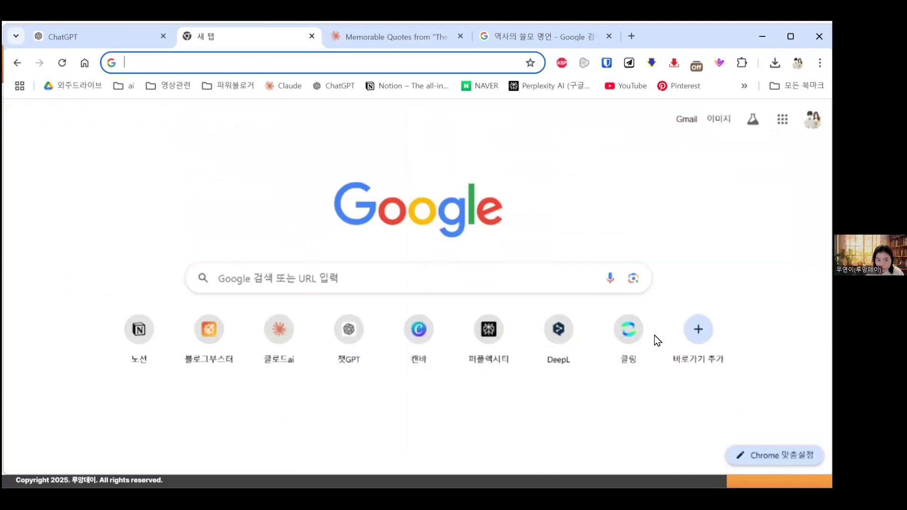
click(17, 63)
click(573, 348)
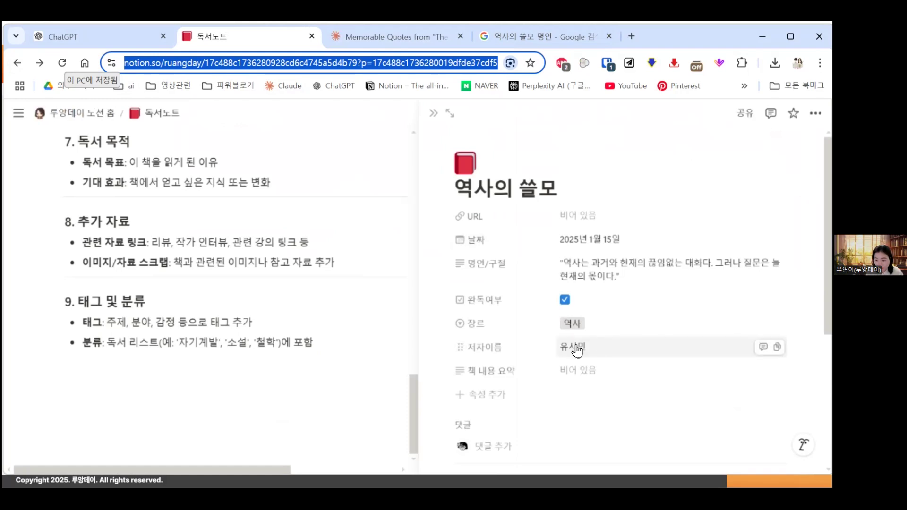
key(ctrl+a)
text(최태성)
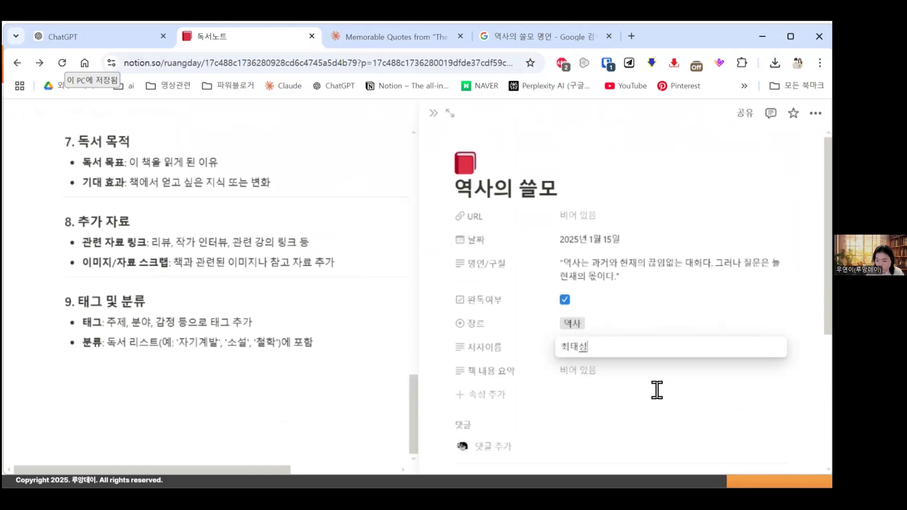
key(Return)
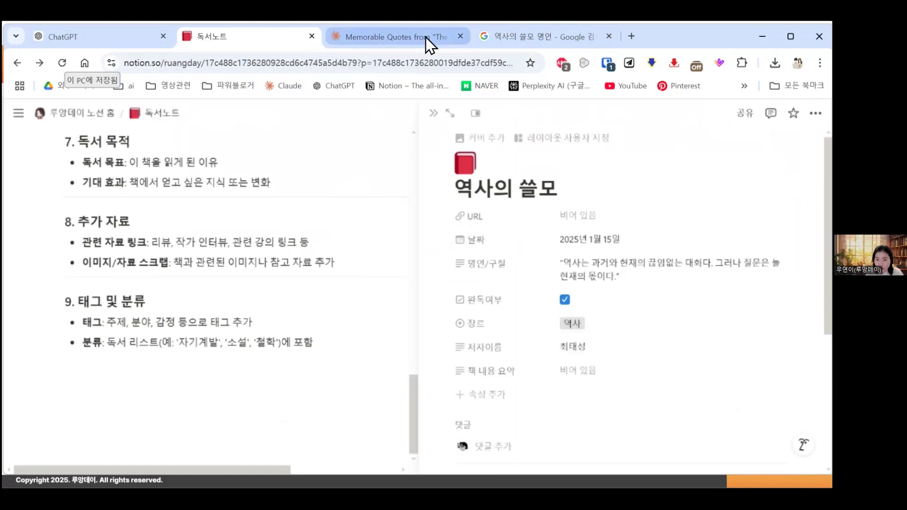
Step: Open the Naver blog post about 최태성's 역사의 쓸모 from the Google image results and examine its book cover photo
click(494, 33)
scroll(532, 300, up, 2)
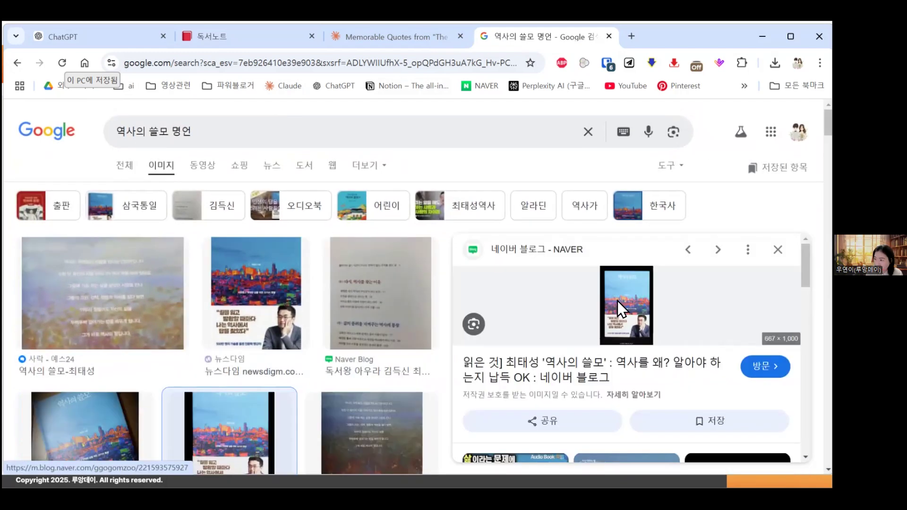
click(617, 300)
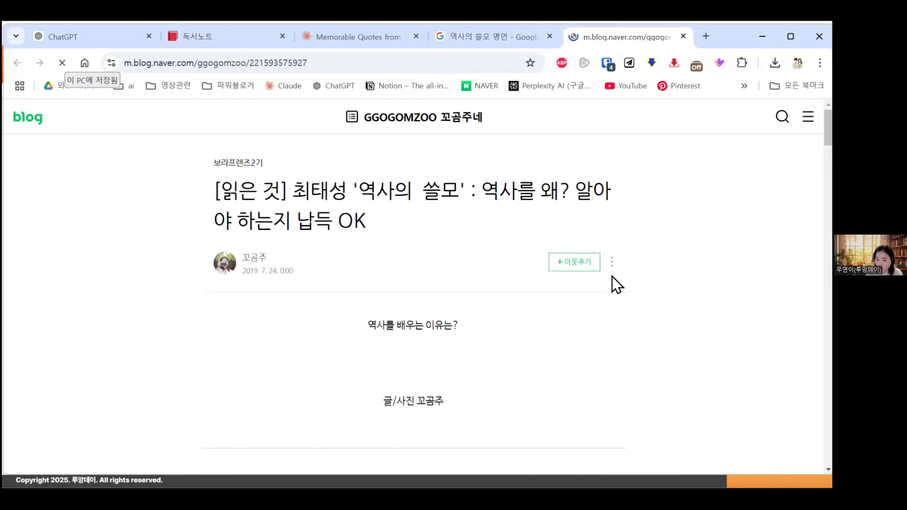
scroll(591, 265, down, 4)
scroll(591, 266, down, 5)
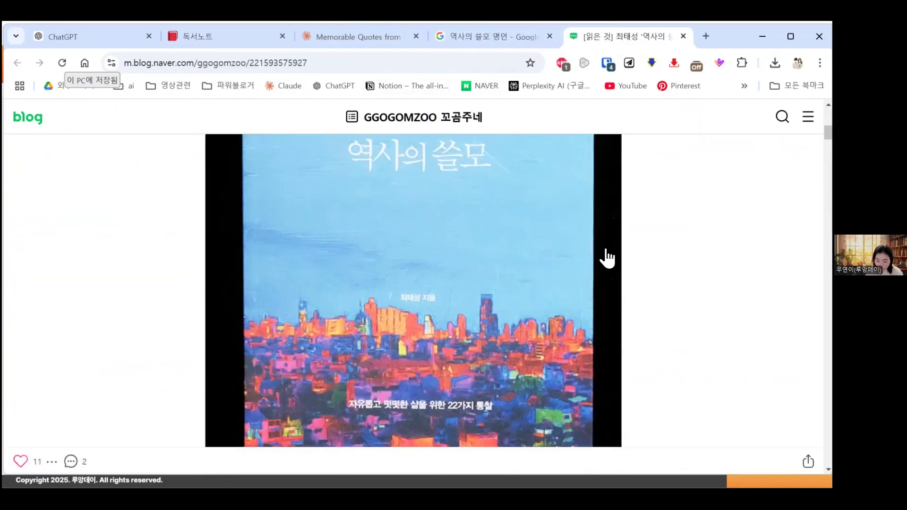
scroll(605, 237, down, 2)
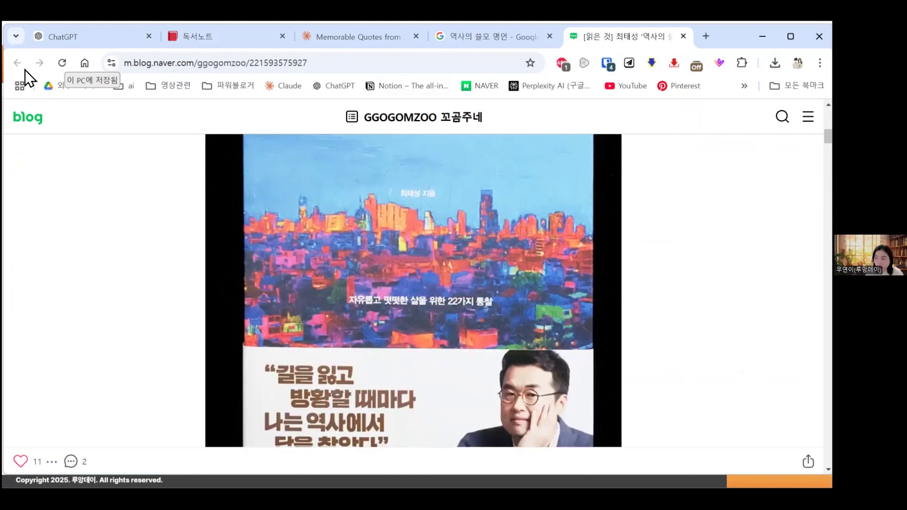
scroll(574, 285, up, 2)
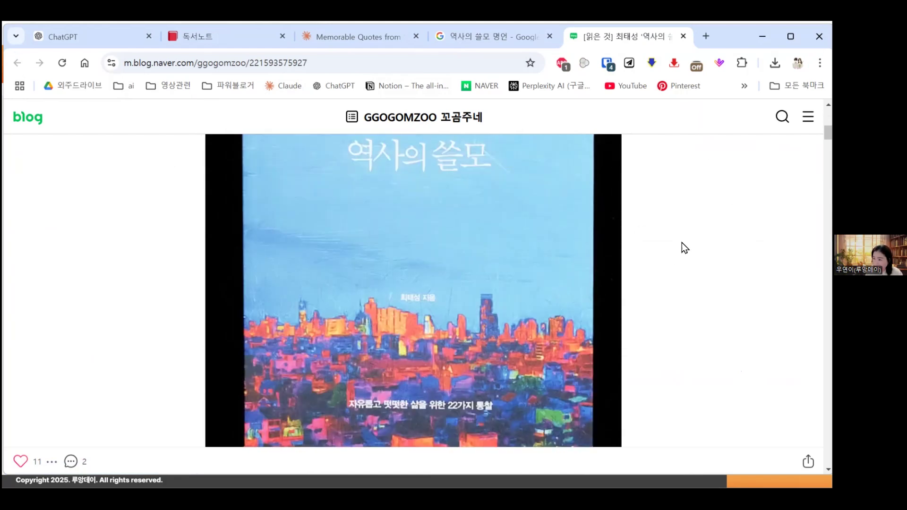
scroll(630, 201, up, 2)
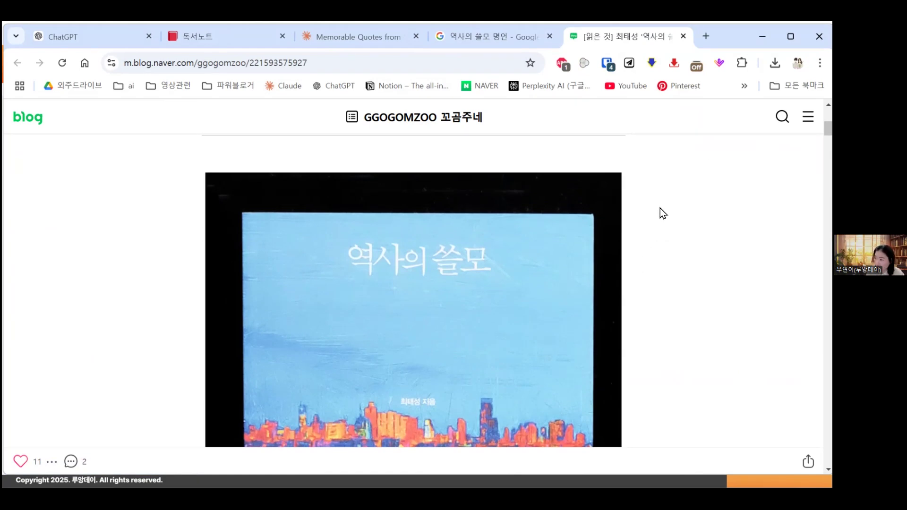
Step: Search Google for 우클릭 해제 in a new tab and open the 드래그프리 extension's Chrome Web Store page
scroll(659, 208, up, 2)
scroll(708, 151, down, 2)
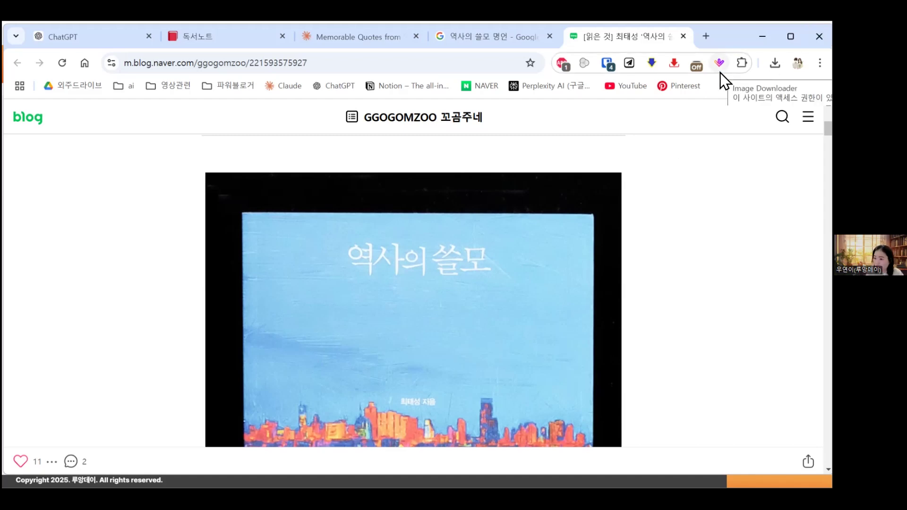
click(706, 37)
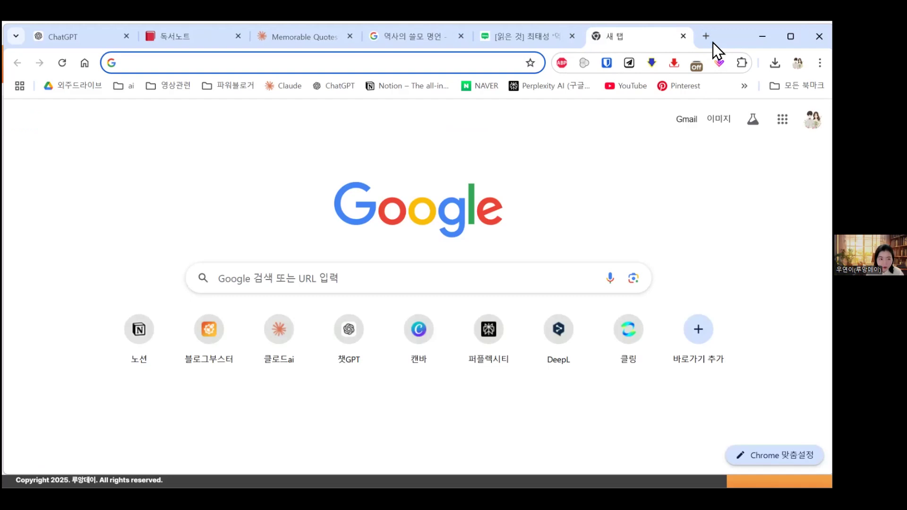
text(우클릭 해제)
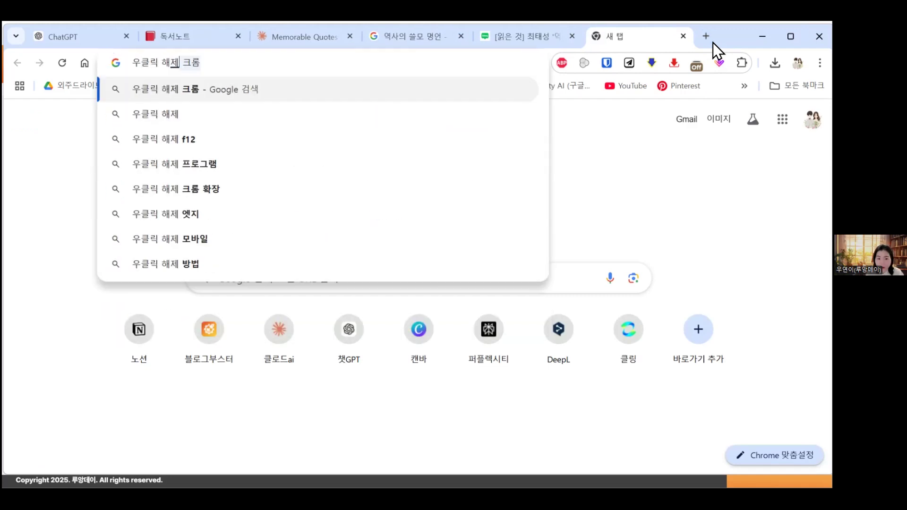
key(Down)
key(Down)
key(Down)
key(Down)
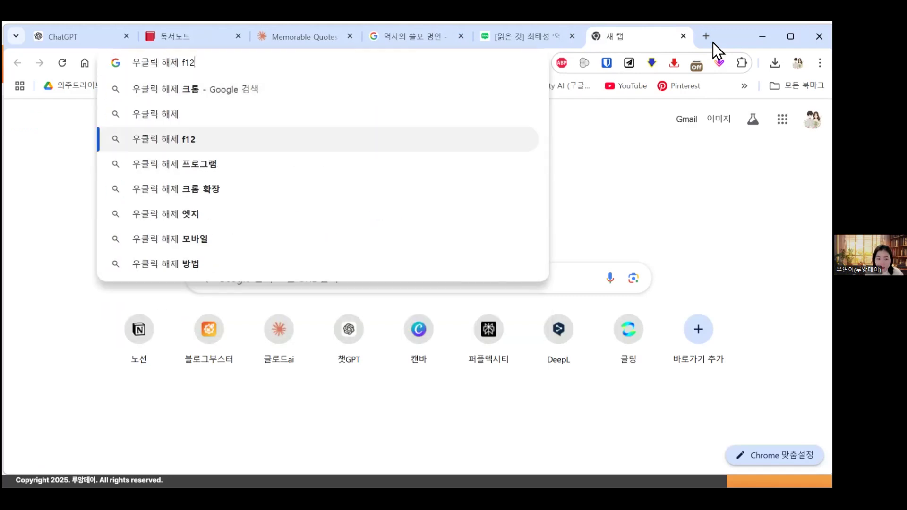
key(Return)
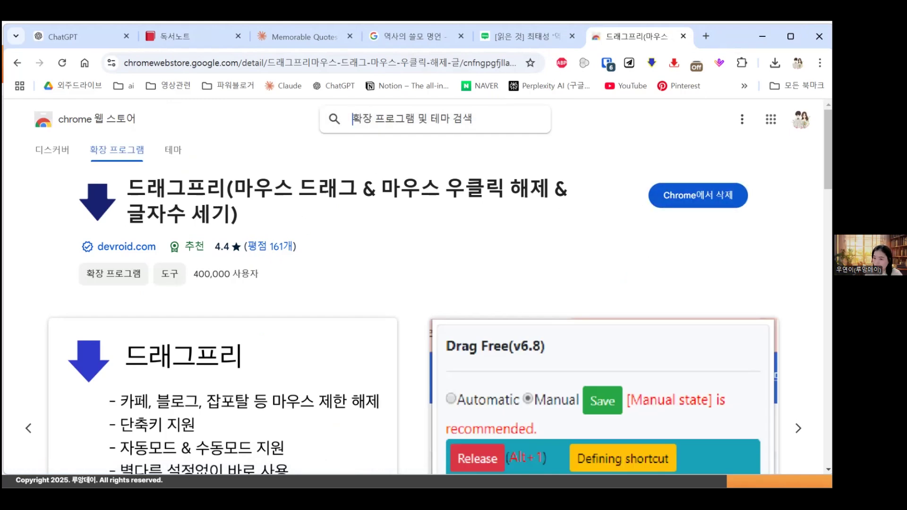
Step: Recheck the book cover photo in the Naver blog post and examine the 드래그프리 extension's feature images
click(532, 38)
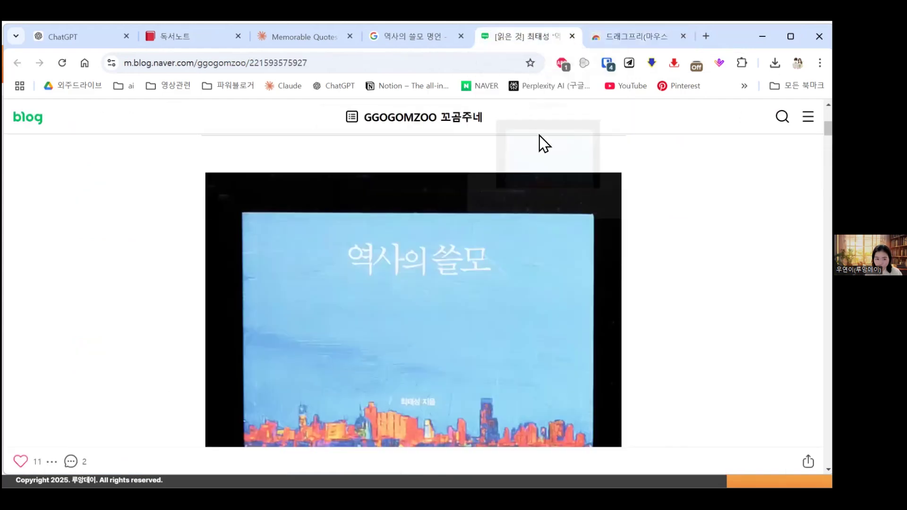
scroll(710, 245, down, 5)
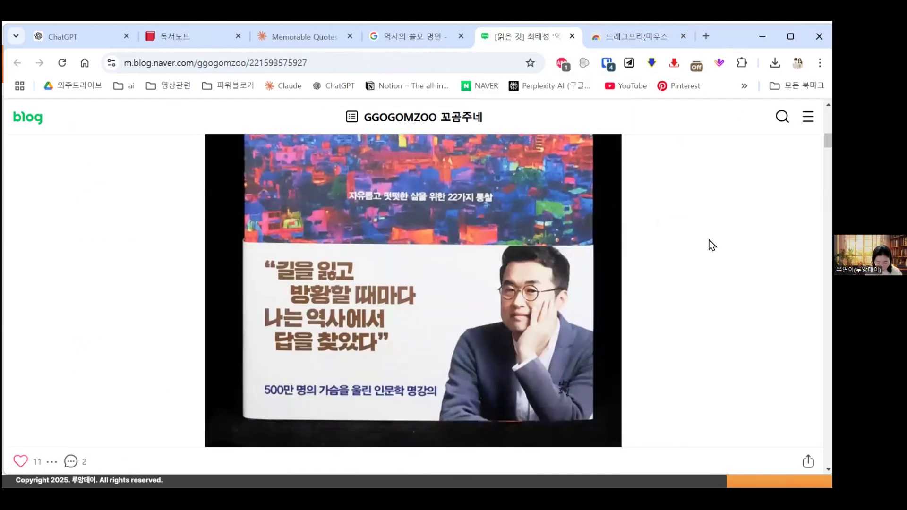
scroll(669, 248, up, 5)
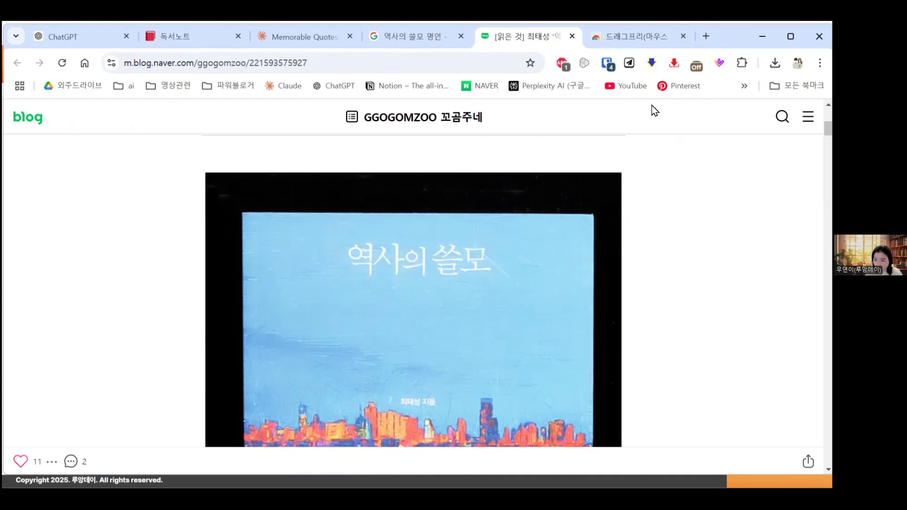
click(637, 35)
scroll(645, 241, down, 4)
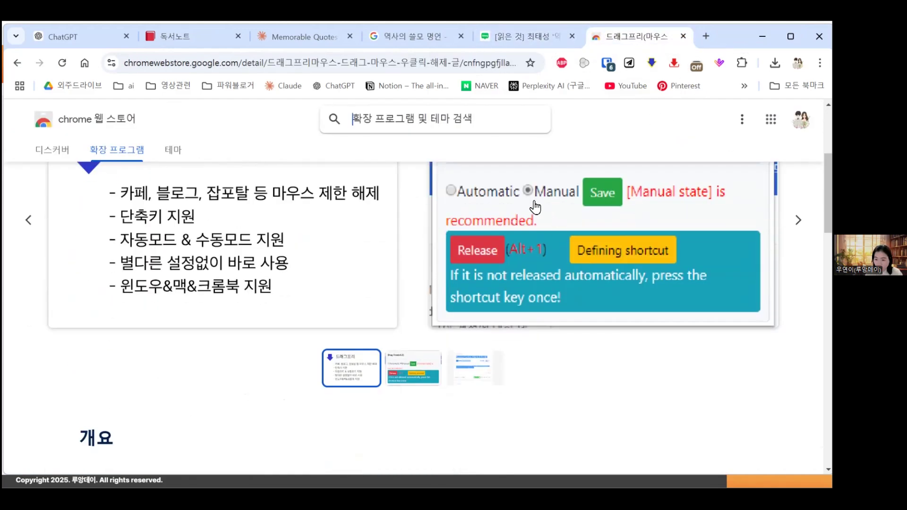
Step: Copy the image address of the 역사의 쓸모 cover photo in the Naver blog post
click(514, 37)
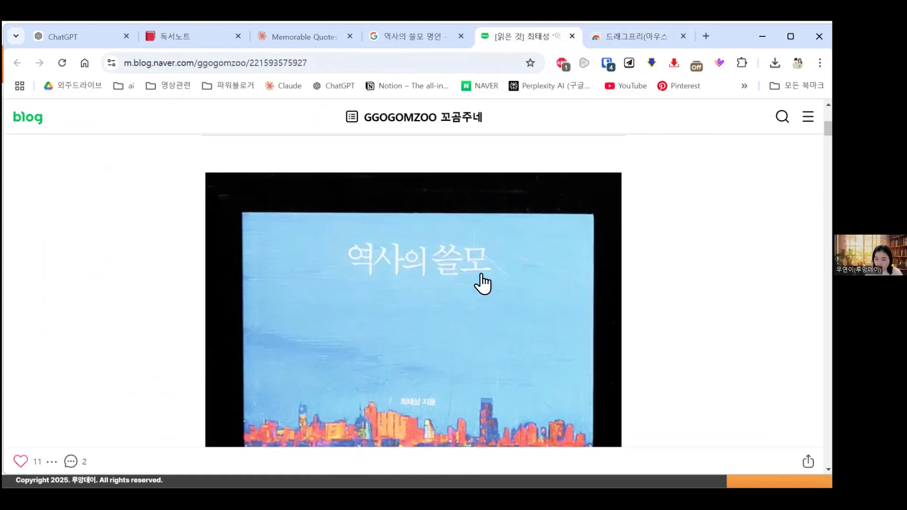
scroll(486, 264, down, 3)
right_click(489, 234)
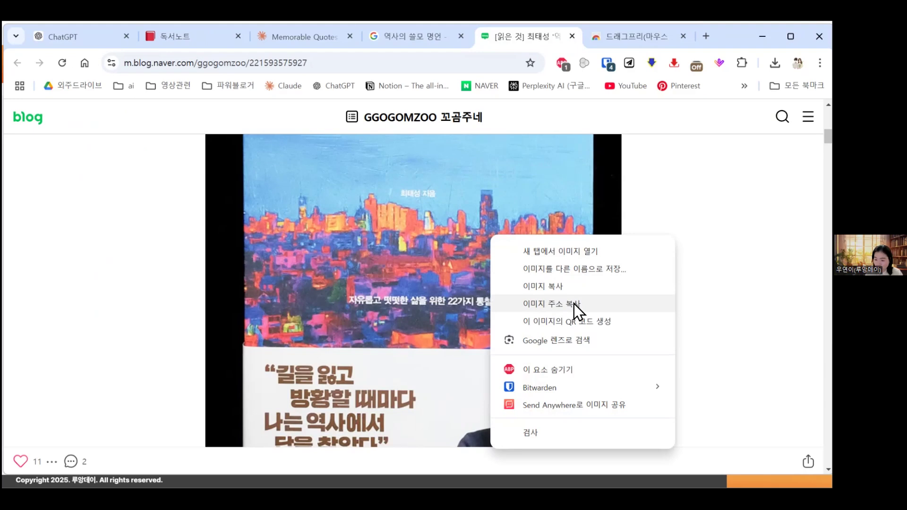
Step: Embed the copied cover photo address as an image in the body of Notion's 역사의 쓸모 page and close the page
click(174, 38)
click(175, 38)
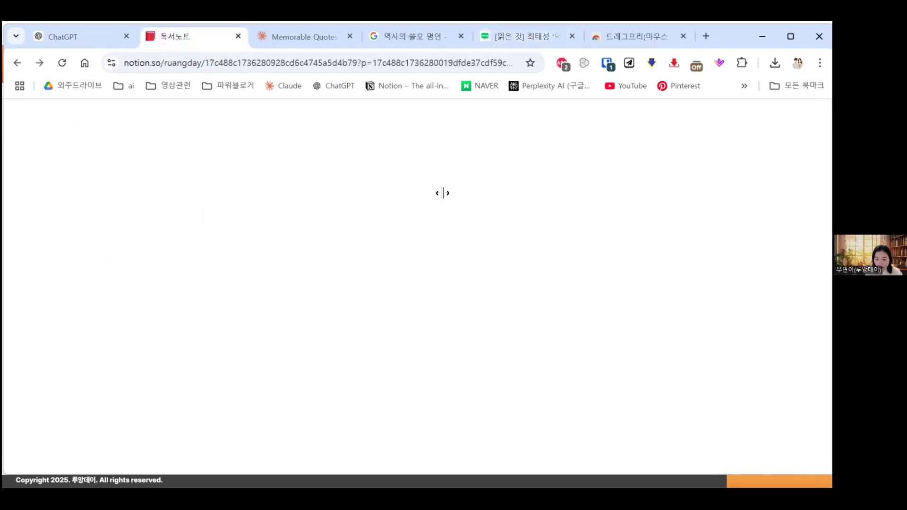
scroll(530, 335, down, 3)
click(530, 335)
text(https://mblogthumb-phinf.pstatic.net/MjAxOTA3MjNfMTM5/MDAxNTYzODcxNjE0MDYw.FG30BY3S9JVHpBinyW1hNy3ld2LEKvt0h-gYU60nDSQg.PLwGdxEzEZW1coTjlit6dbCqthzDP7gX1jvb4uIBw1og.JPEG.ggogomzoo/_DSF6880_copy.jpg?type=w800)
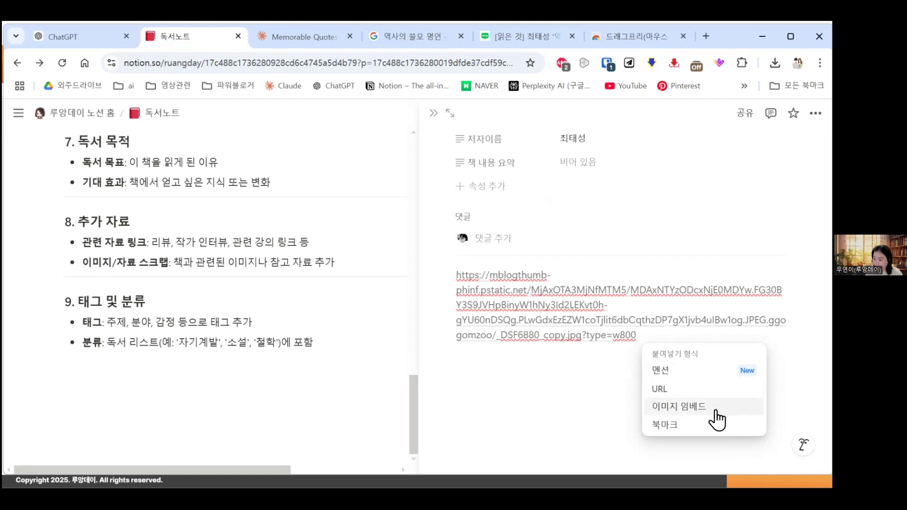
click(678, 406)
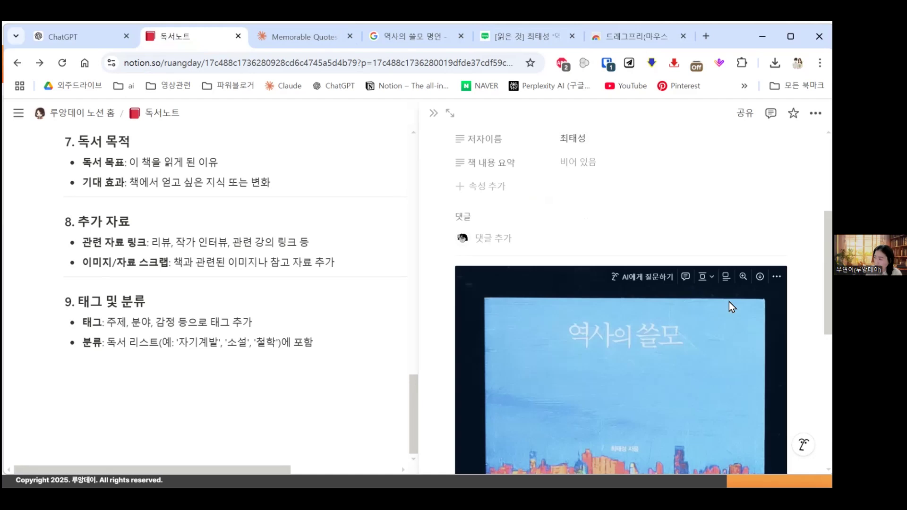
scroll(729, 301, down, 7)
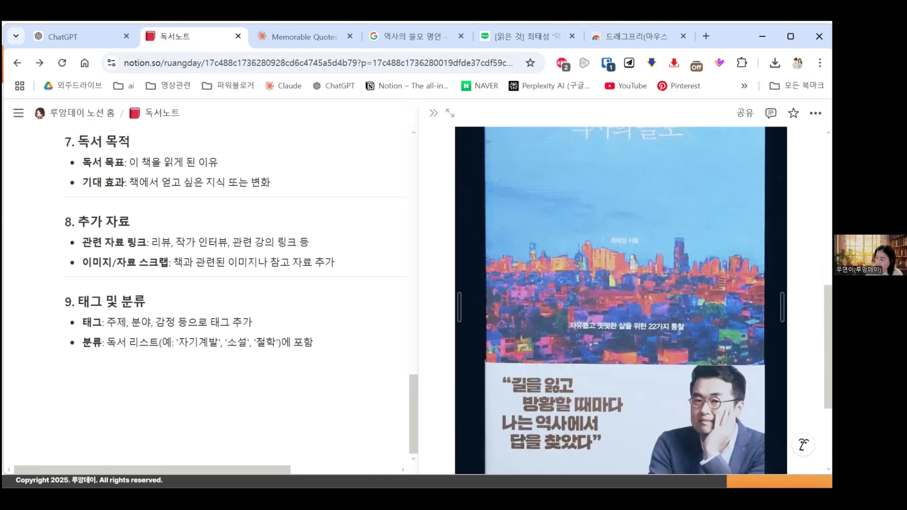
scroll(620, 293, up, 6)
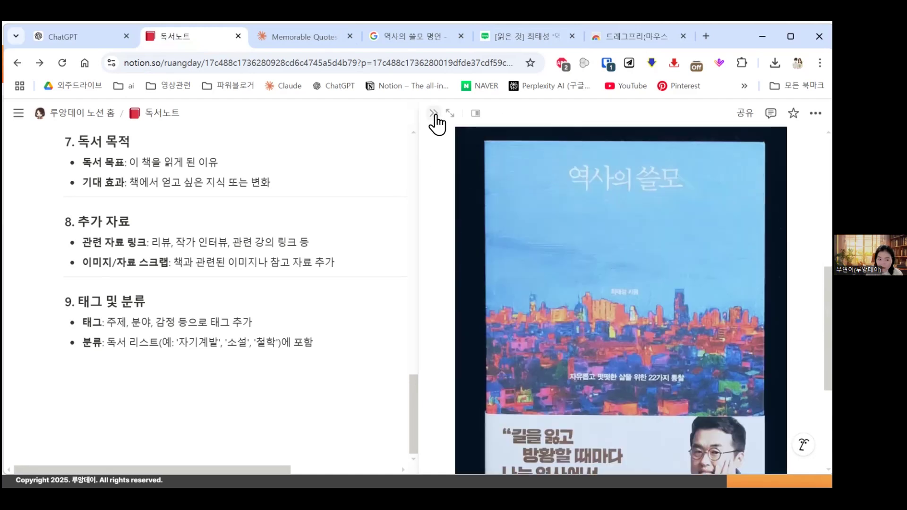
click(433, 112)
Step: Delete the pasted outline of suggested properties below the table on the 독서노트 page
scroll(443, 243, up, 15)
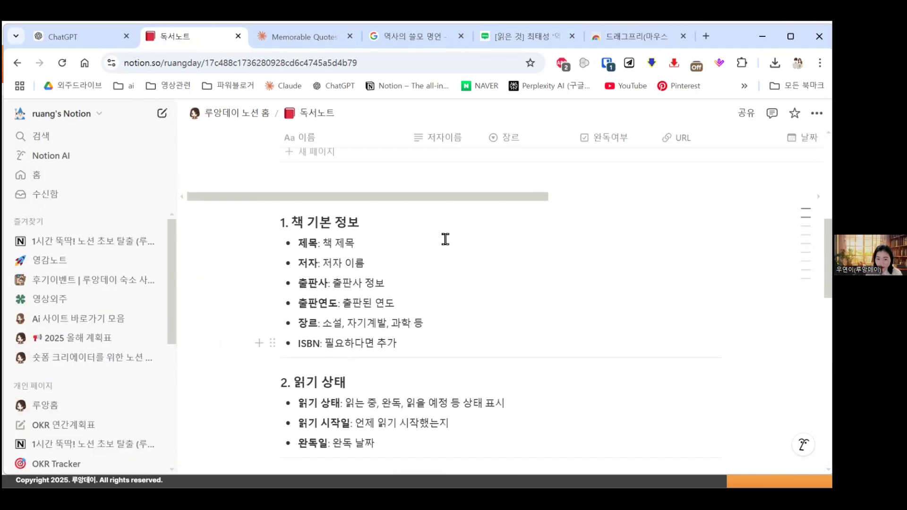
scroll(571, 318, down, 2)
drag(762, 314, 409, 454)
key(Delete)
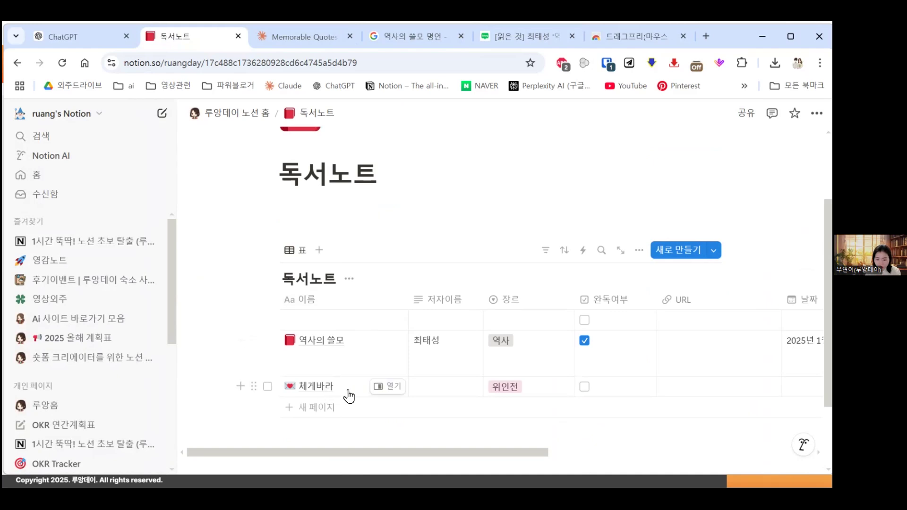
Step: Copy the 체게바라 title from the 독서노트 table and ask Claude "체게바라 책의 명대사 3개 알려줘."
click(337, 386)
double_click(335, 384)
key(ctrl+c)
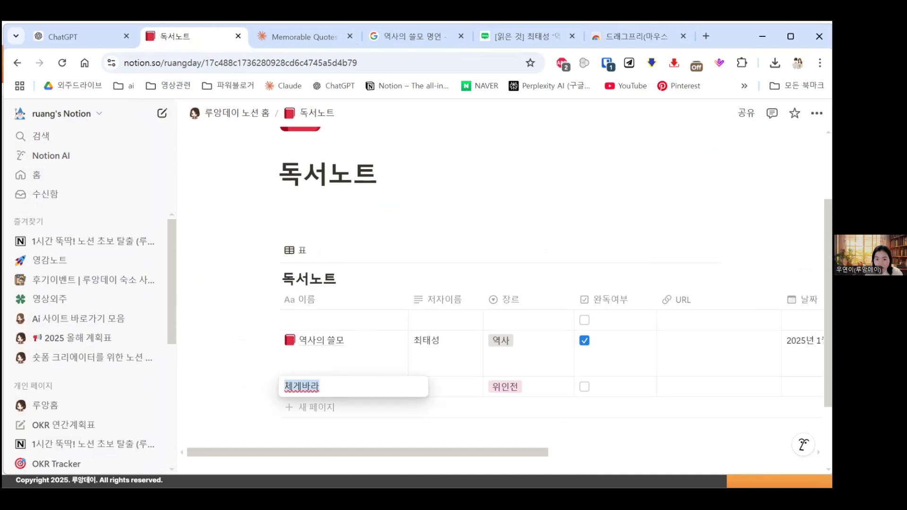
click(303, 36)
key(ctrl+v)
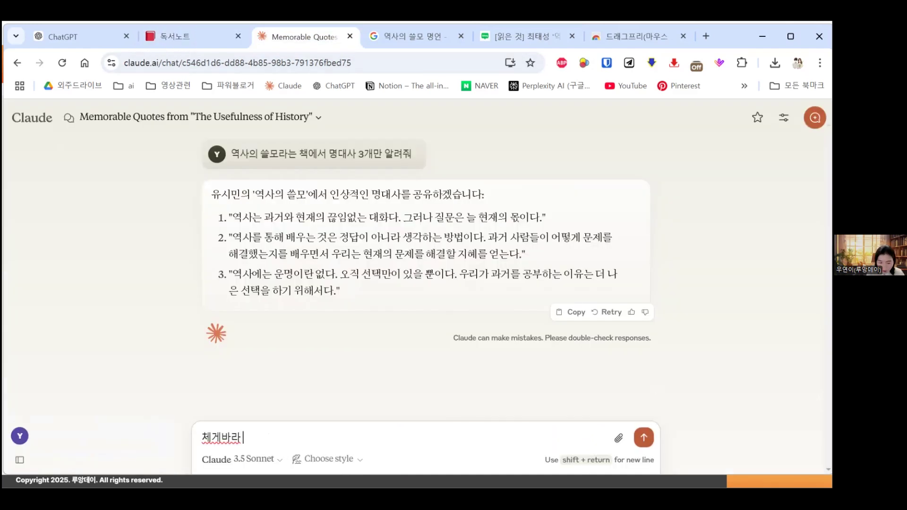
text(책의 명대사 3개 알려줘.)
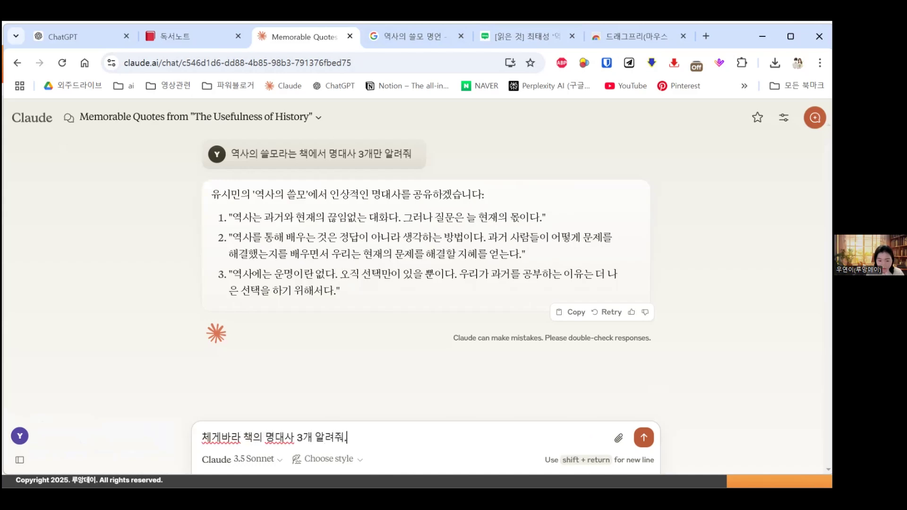
key(Return)
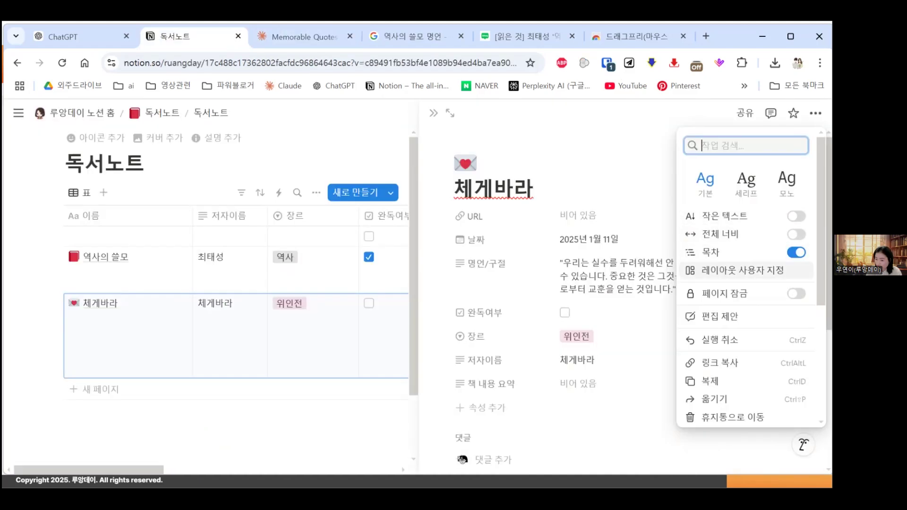
click(796, 235)
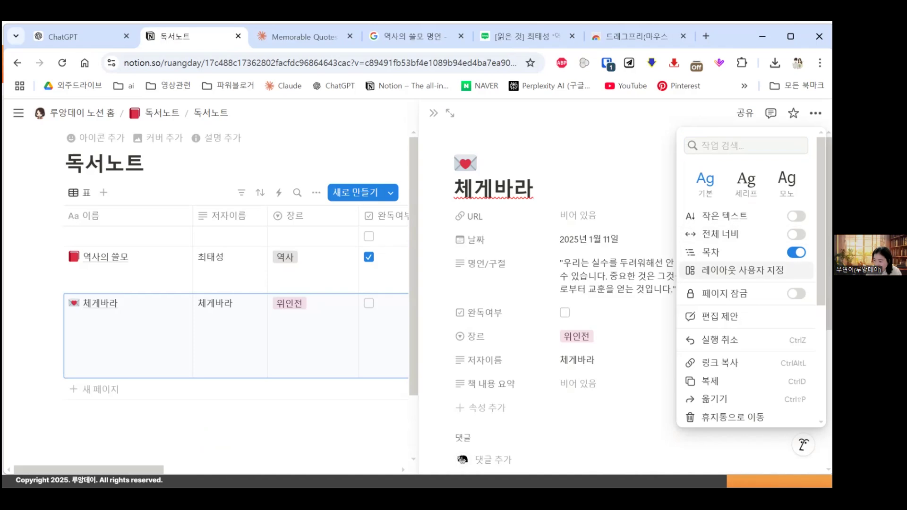
click(742, 270)
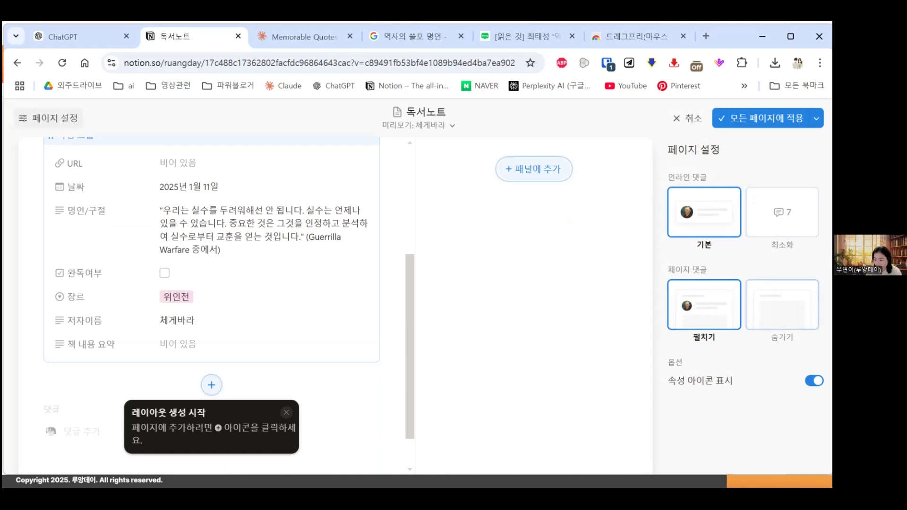
click(781, 306)
click(705, 309)
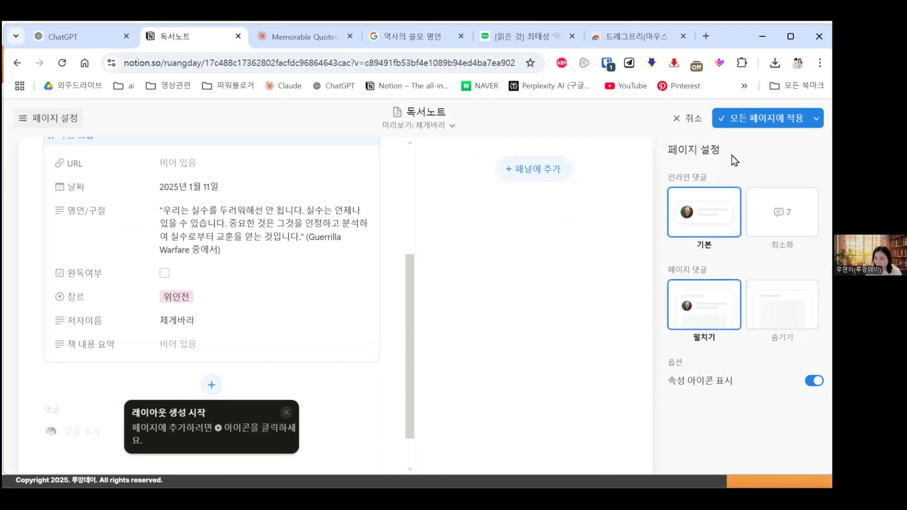
click(695, 120)
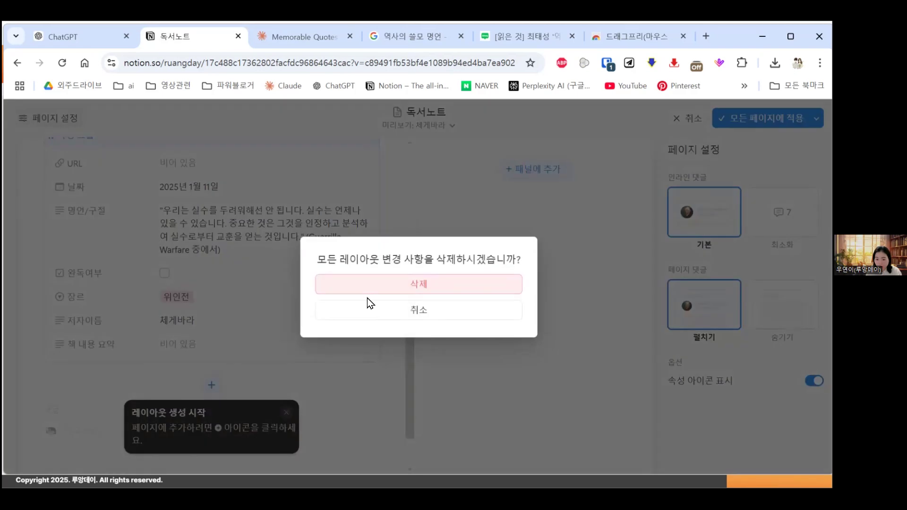
click(419, 285)
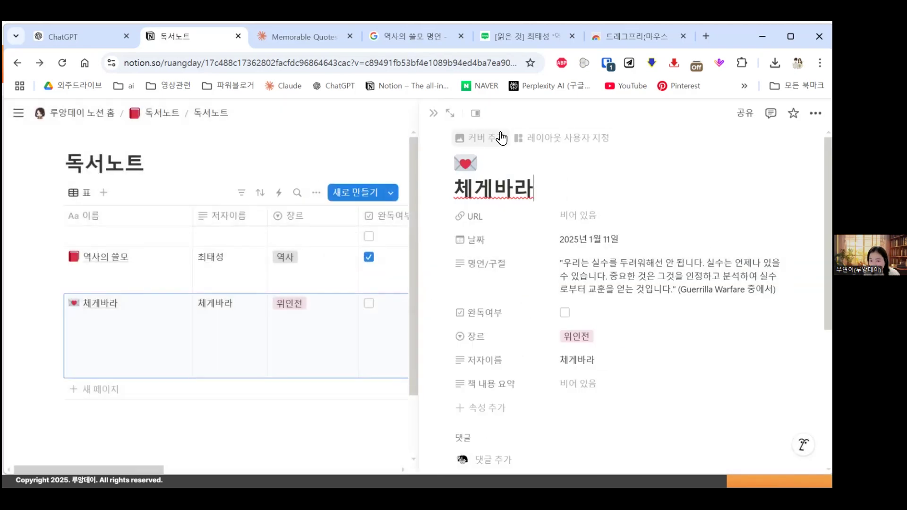
Step: Preview the 체게바라 page in 중앙에서 보기 and 전체 페이지 보기, and return to the full 독서노트 table
click(476, 116)
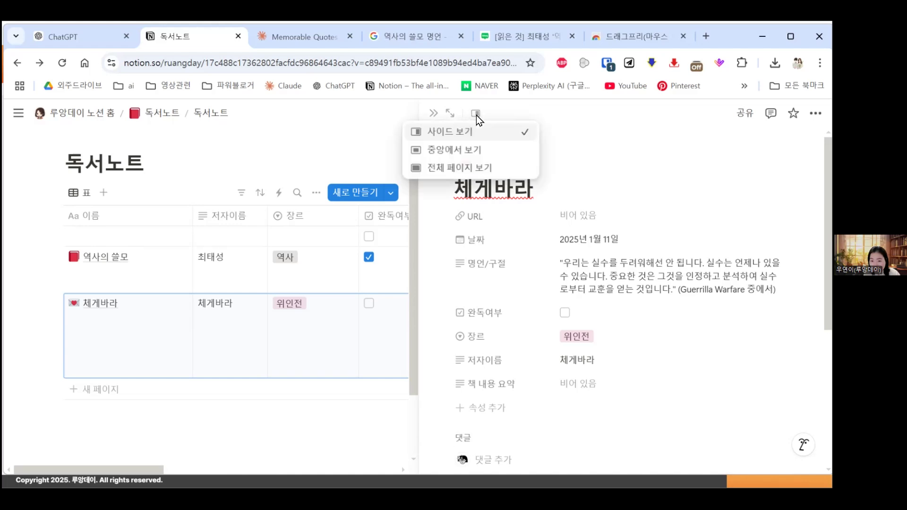
click(449, 152)
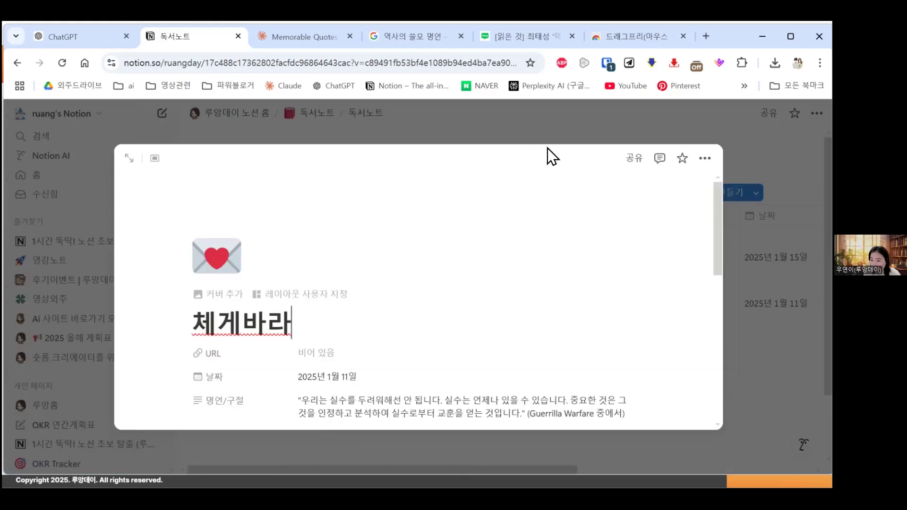
click(155, 158)
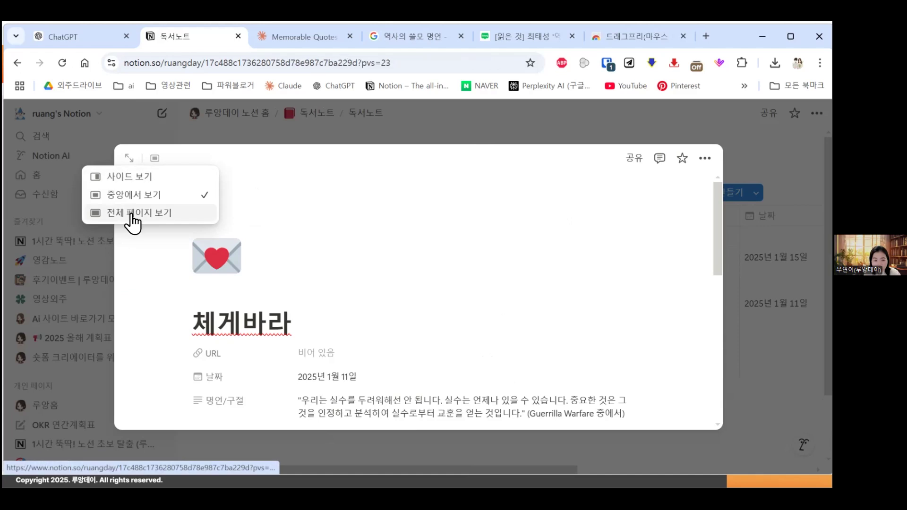
click(133, 213)
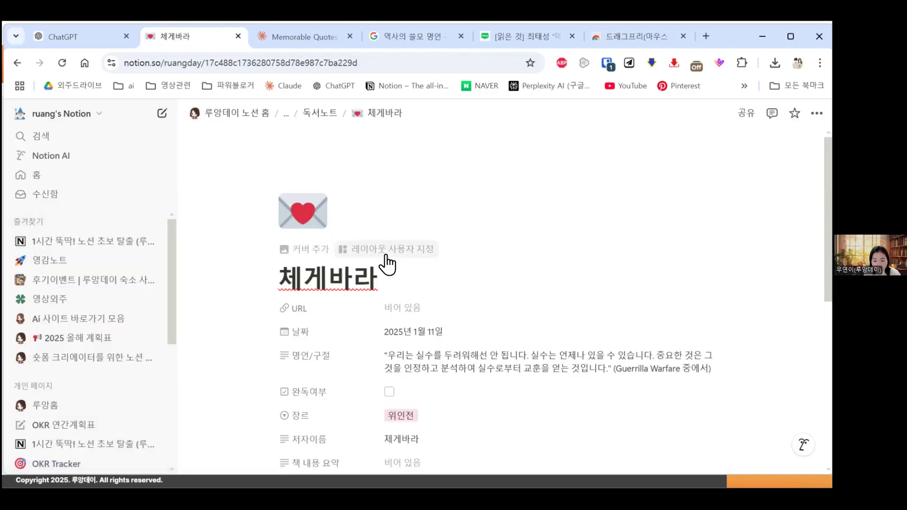
click(318, 115)
click(344, 307)
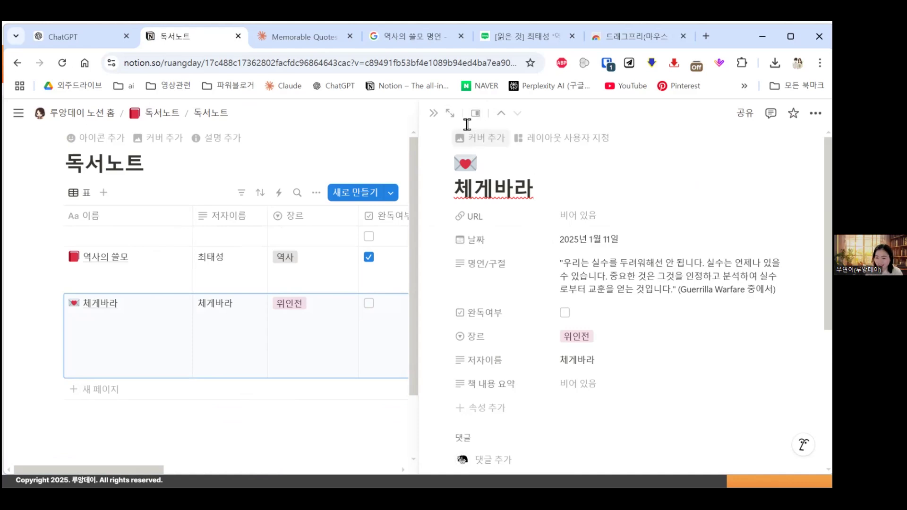
click(434, 115)
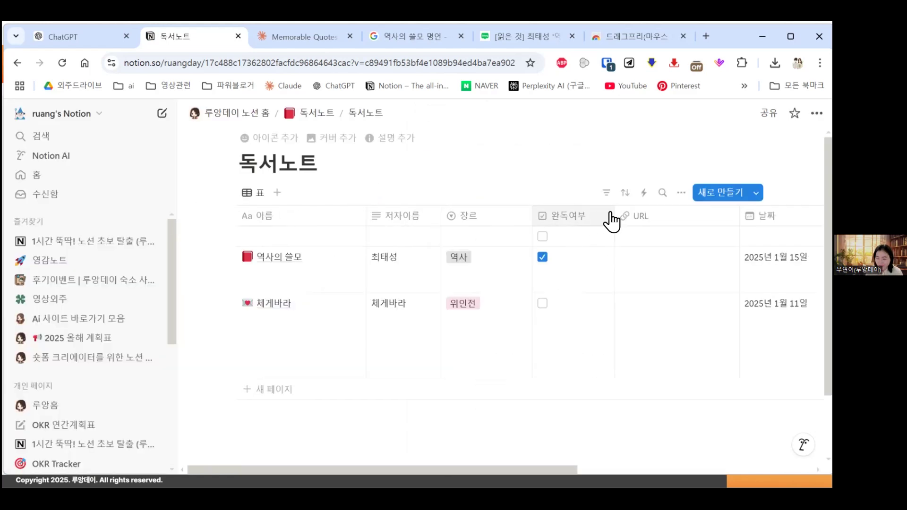
Step: Narrow the 장르, 완독여부 and URL columns of the 독서노트 table, and briefly check the 역사의 쓸모 page
drag(531, 215, 508, 216)
drag(589, 216, 557, 215)
drag(674, 216, 619, 222)
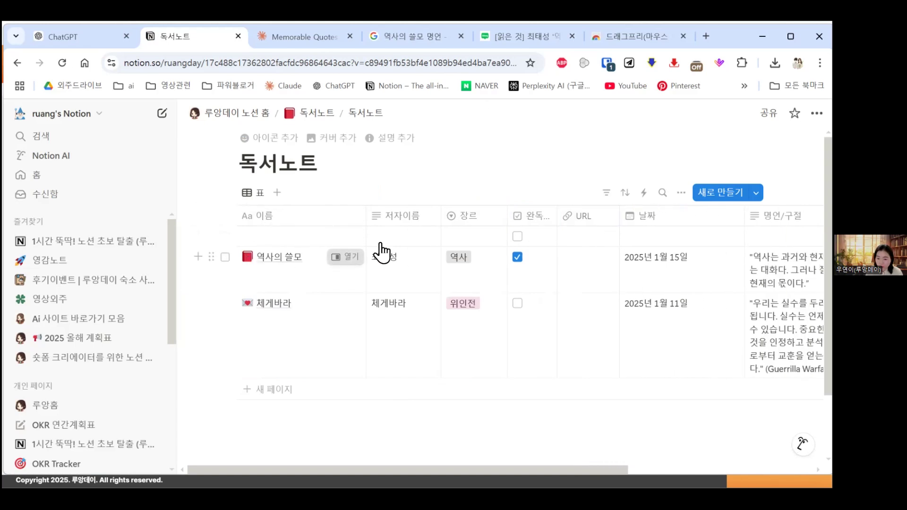
click(359, 257)
click(433, 113)
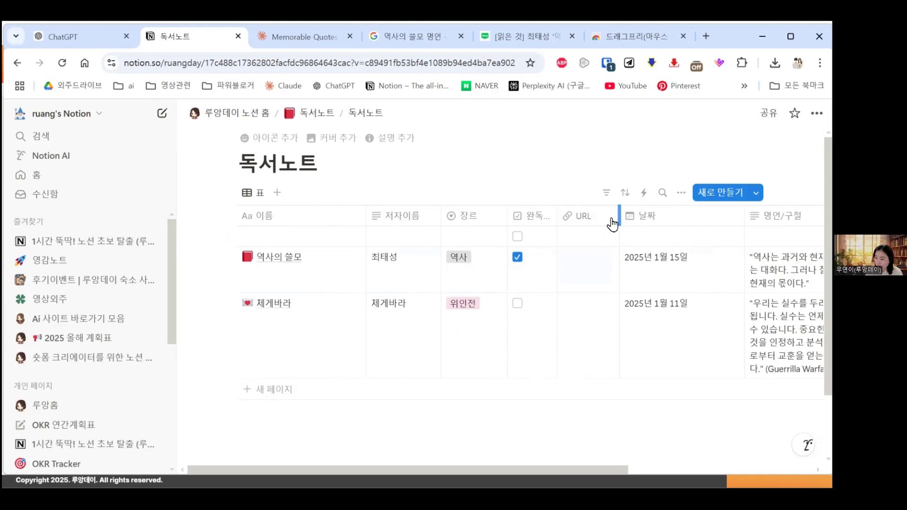
Step: Move the 날짜 column behind the 명언/구절 column of the 독서노트 table, and add a 보드 view
drag(646, 216, 718, 215)
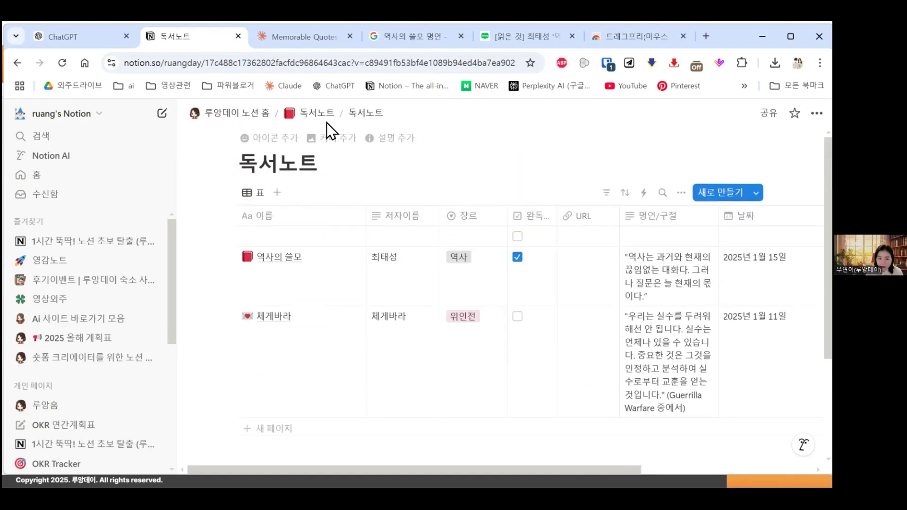
click(277, 193)
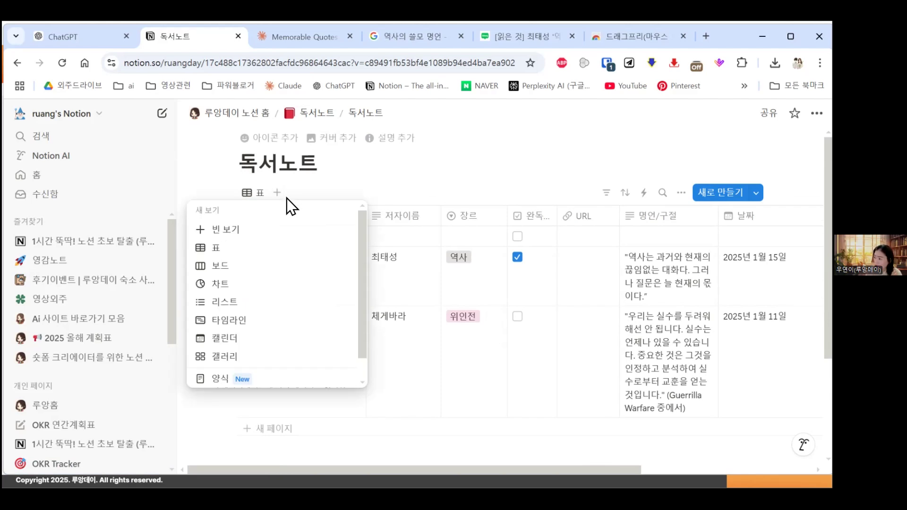
click(247, 266)
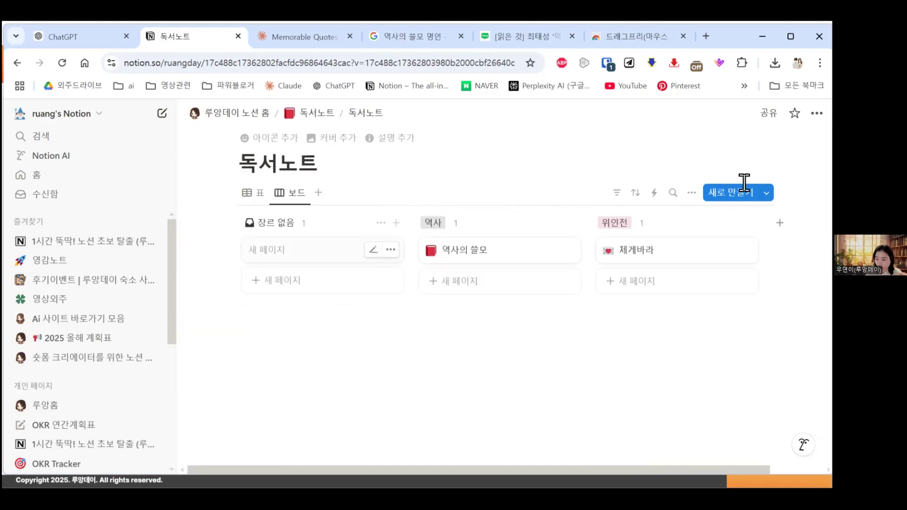
Step: Add a 차트 view and a 리스트 view to the 독서노트 database
click(318, 192)
click(299, 290)
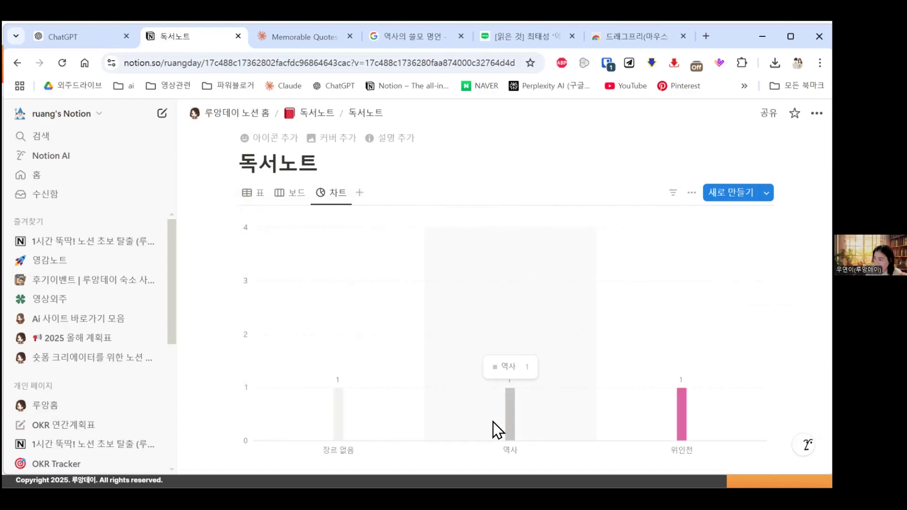
click(359, 192)
scroll(331, 274, down, 1)
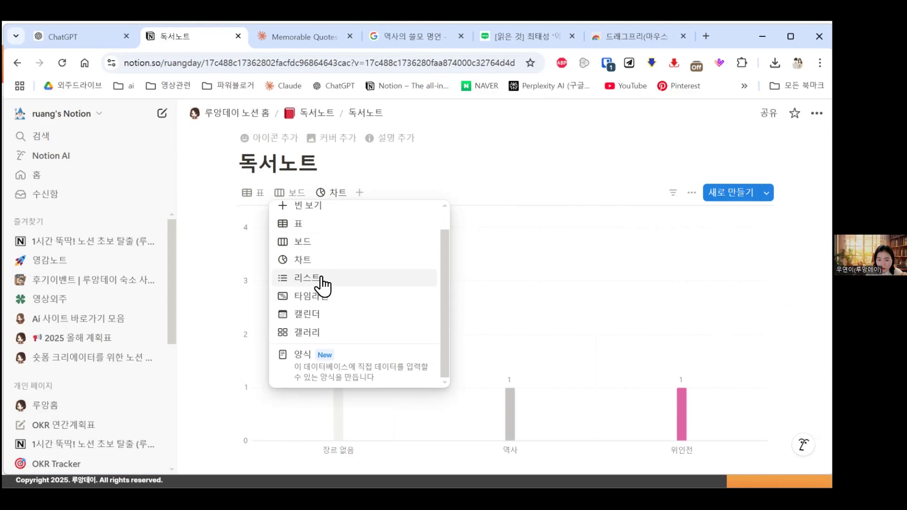
click(317, 281)
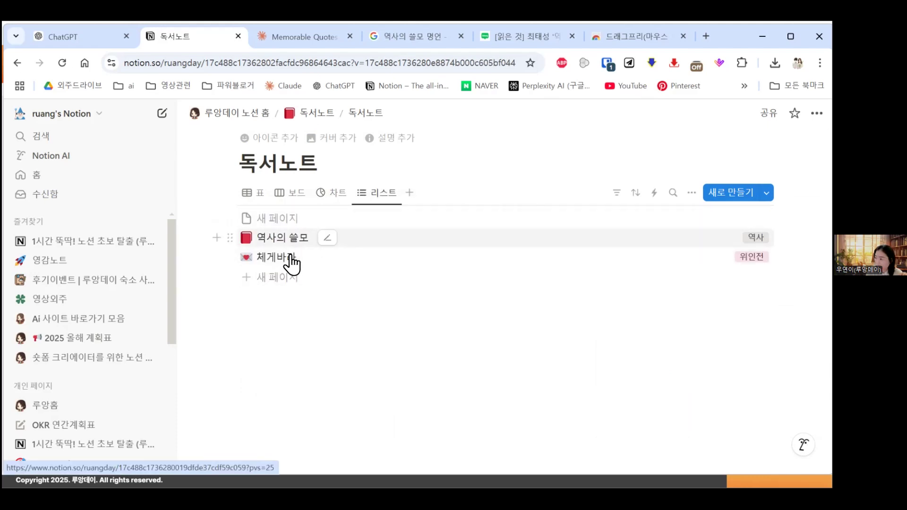
Step: Add a 타임라인 view and a 캘린더 view to the 독서노트 database
click(410, 192)
click(396, 322)
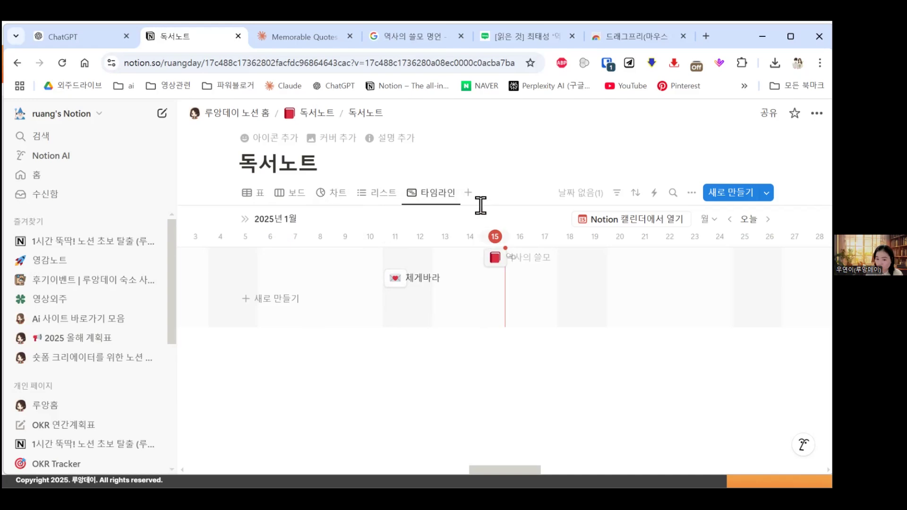
click(470, 191)
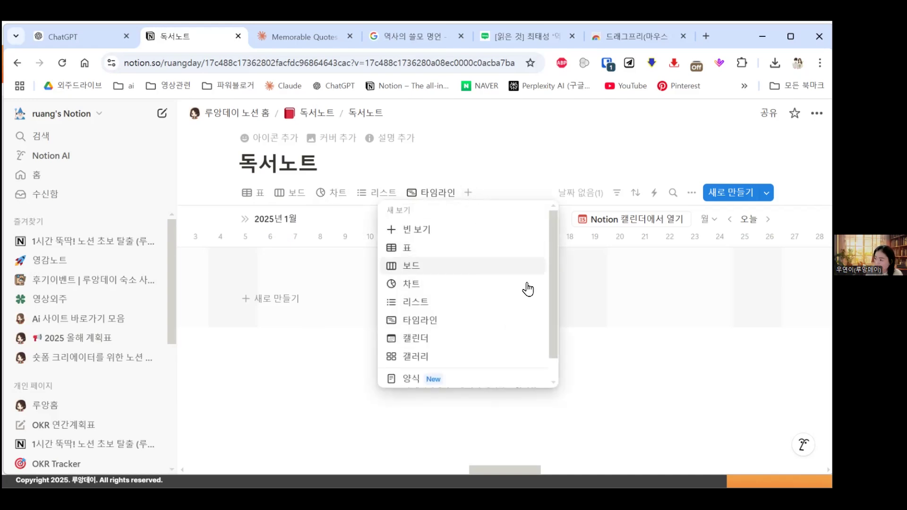
scroll(420, 314, down, 1)
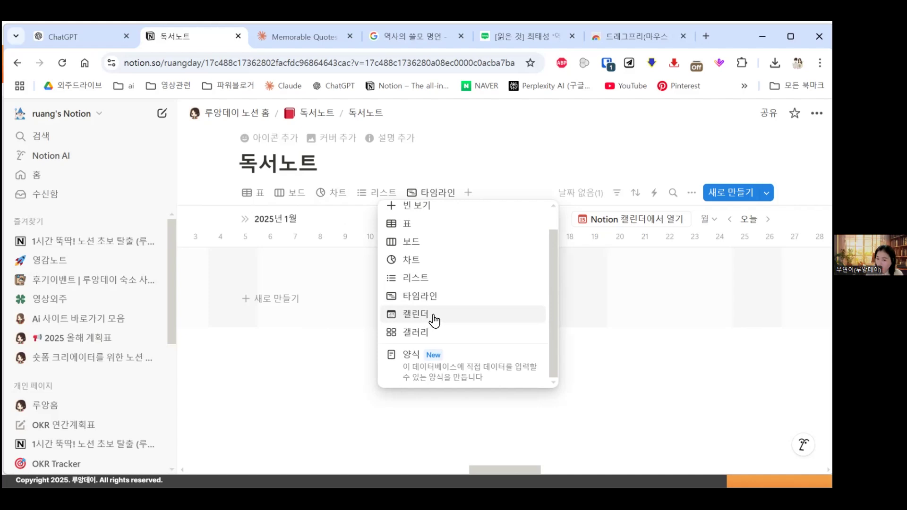
click(433, 316)
Step: Look over the January 2025 calendar of 독서노트 and preview the 체게바라 entry from it
scroll(638, 262, down, 2)
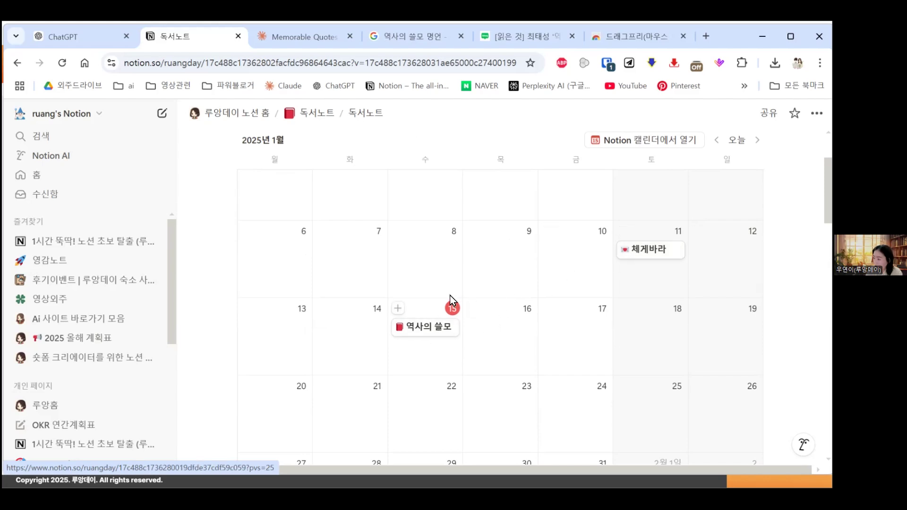
scroll(494, 268, up, 3)
scroll(495, 269, down, 2)
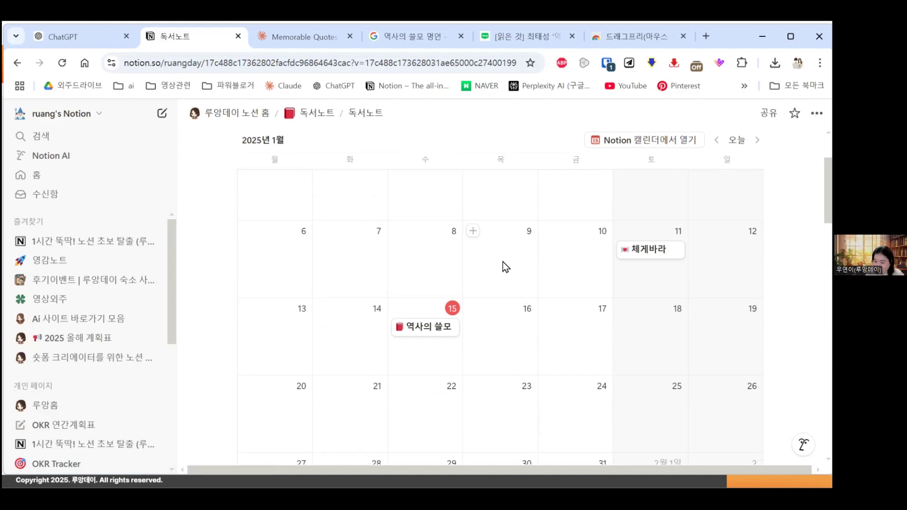
scroll(667, 329, up, 2)
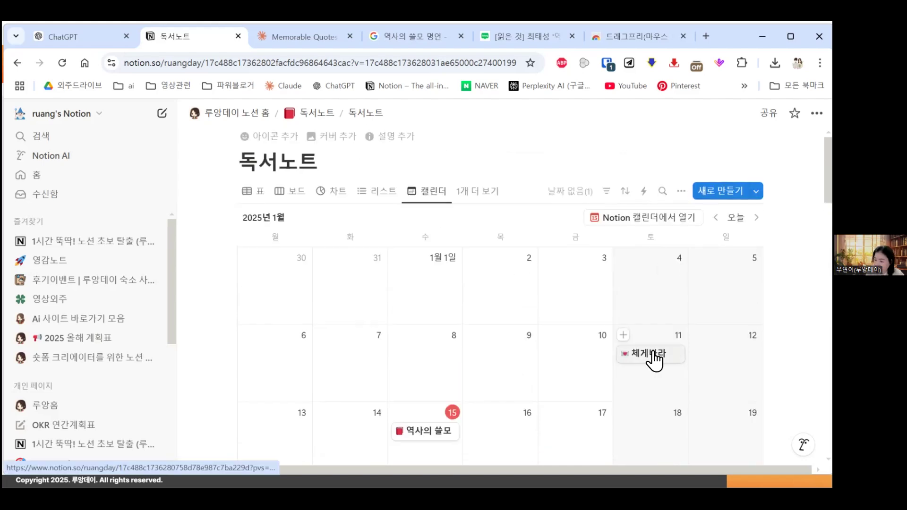
click(653, 354)
scroll(569, 243, down, 5)
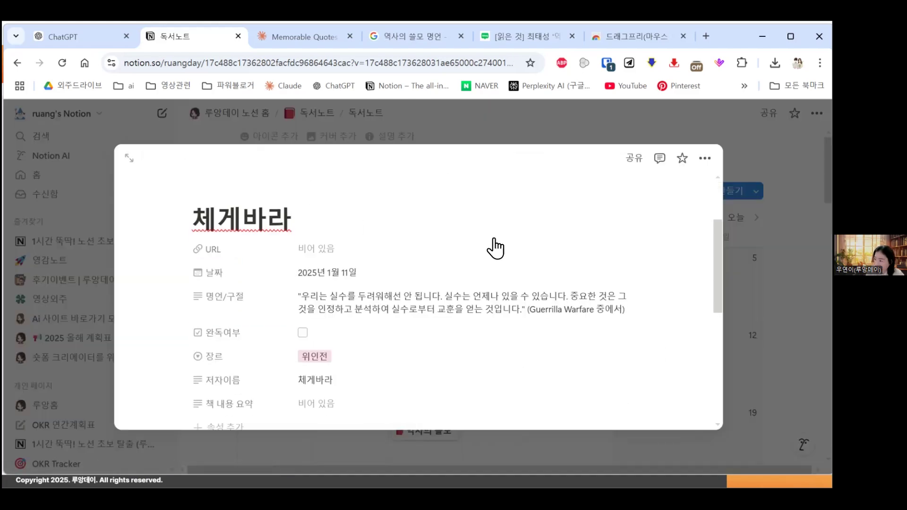
scroll(637, 269, up, 3)
click(731, 290)
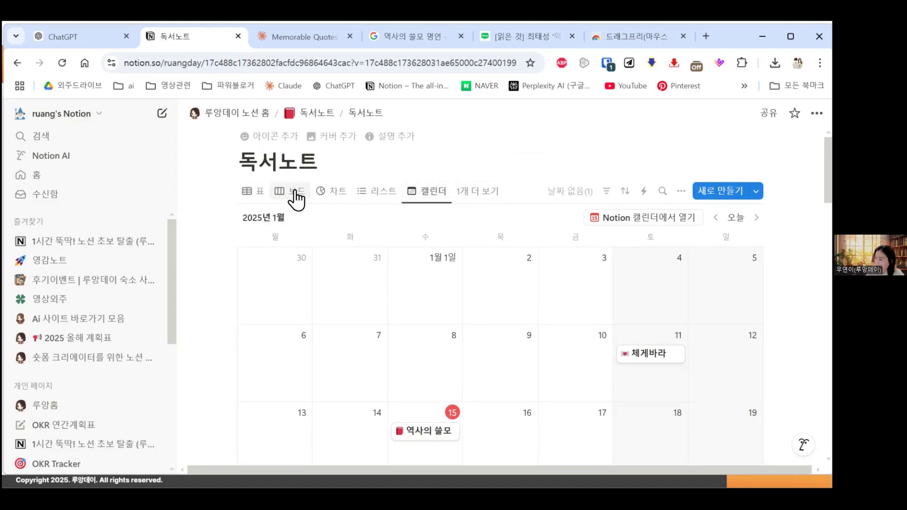
Step: Remove the 차트 view from the 독서노트 database
click(331, 196)
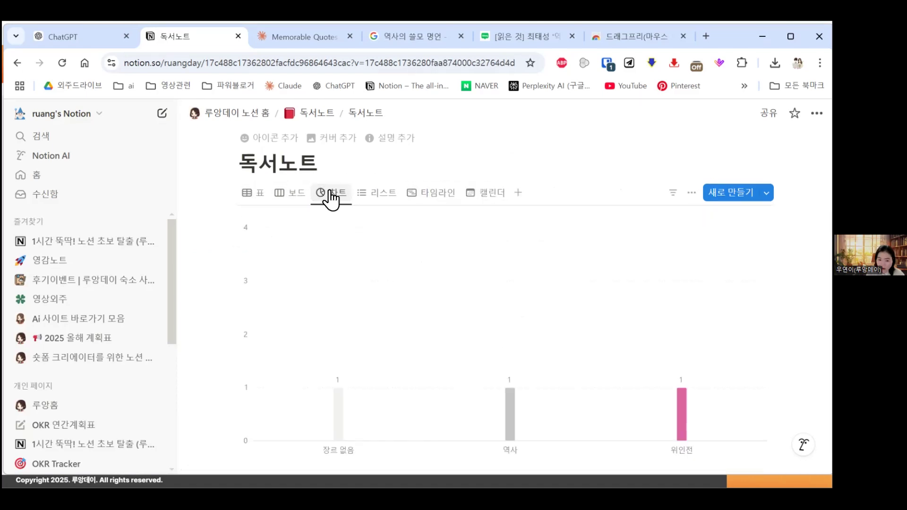
click(341, 196)
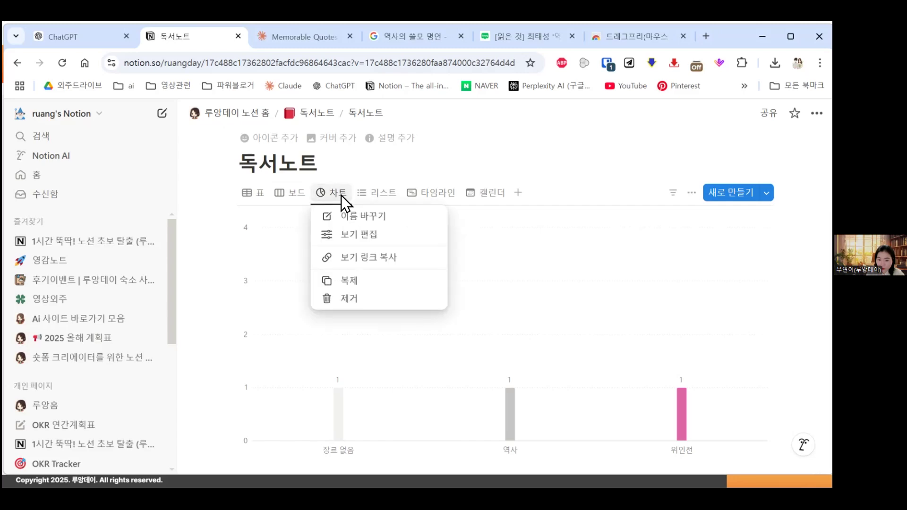
click(362, 298)
click(407, 279)
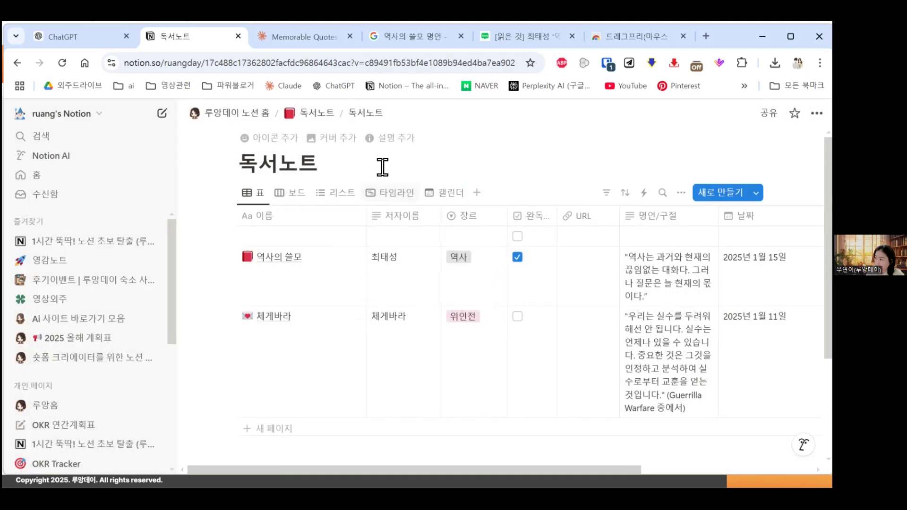
Step: Add a 명언/구절 filter without a value to the 캘린더 view of 독서노트
click(434, 194)
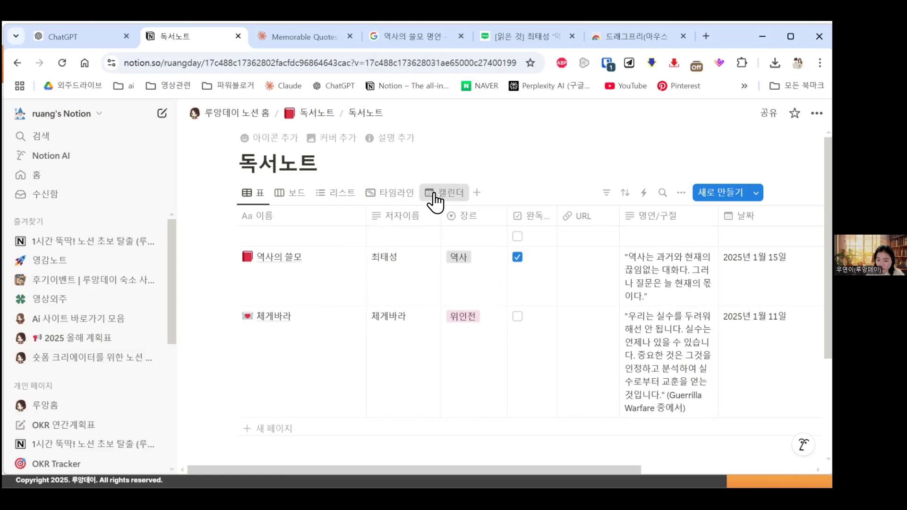
scroll(595, 219, down, 2)
scroll(602, 210, up, 2)
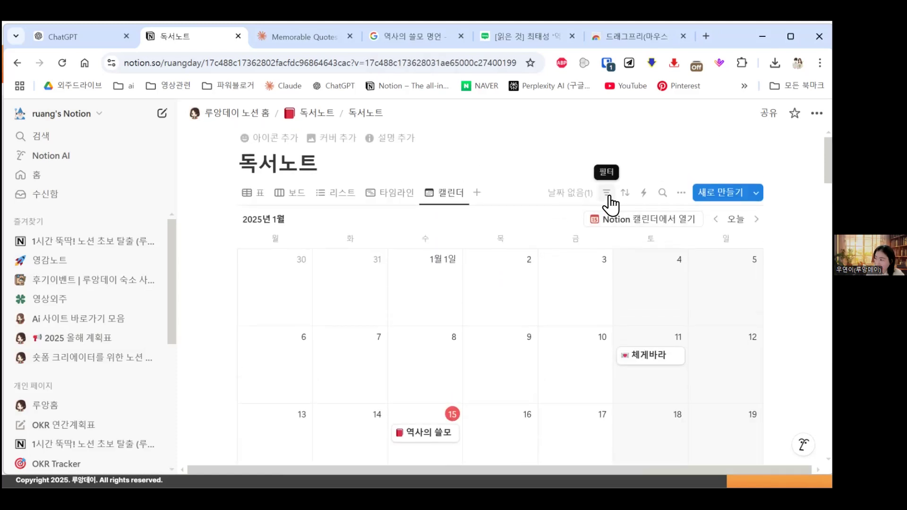
click(607, 194)
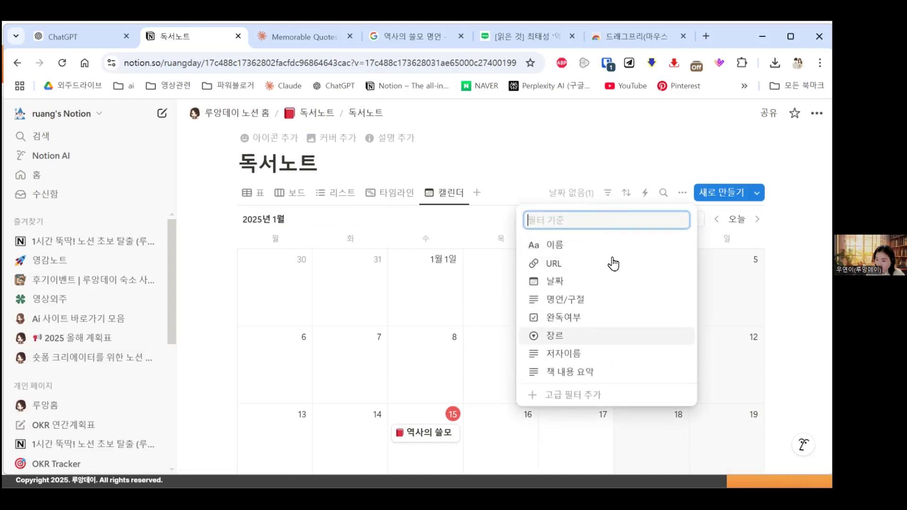
click(673, 192)
click(607, 193)
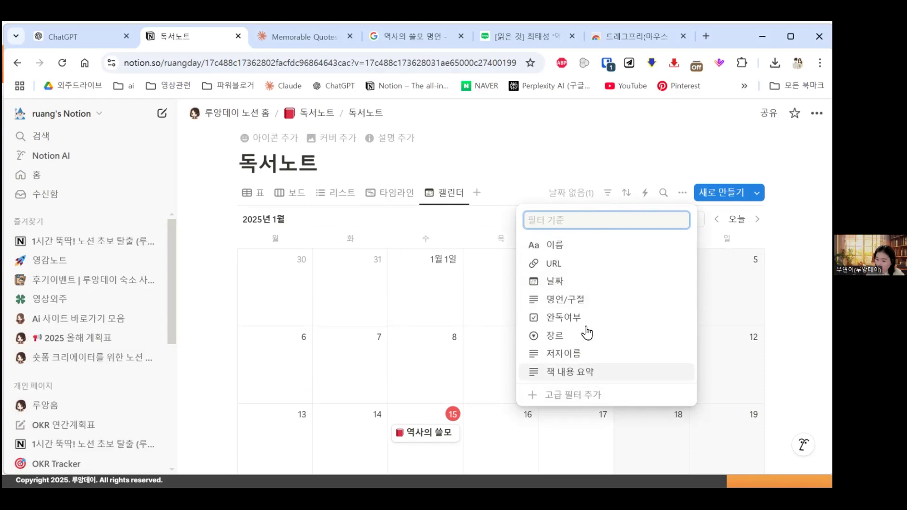
click(581, 302)
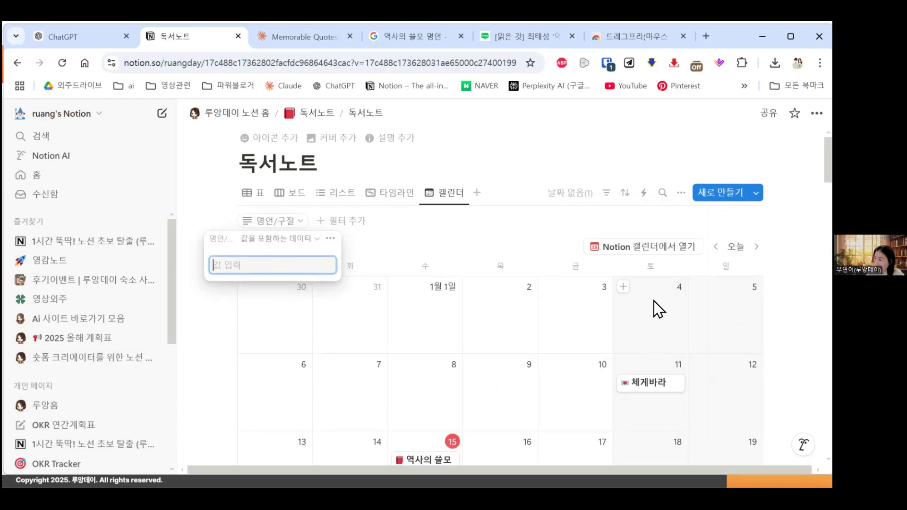
click(683, 211)
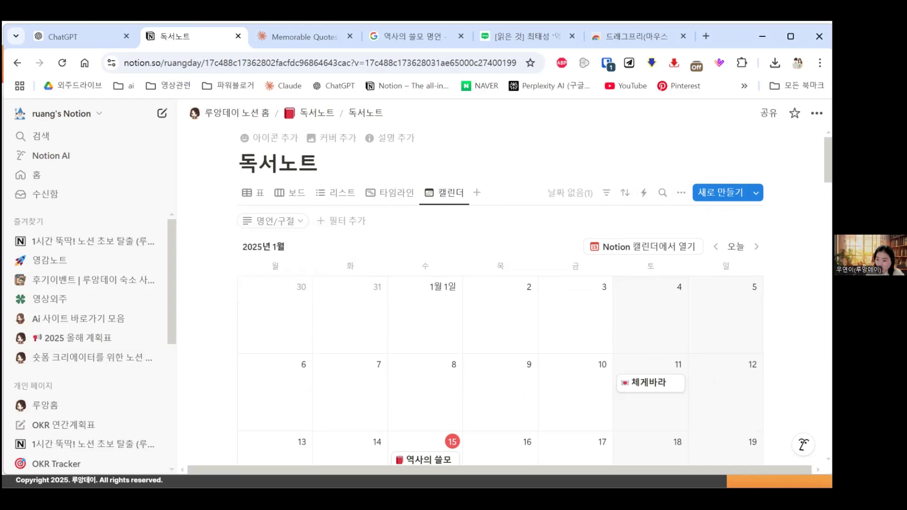
Step: Try the 캘린더 layout's 페이지 제목 줄바꿈, 주말 표시 and 페이지 아이콘 표시 options, restoring each one, and check the 캘린더 표시 기준 보기 choices
click(681, 197)
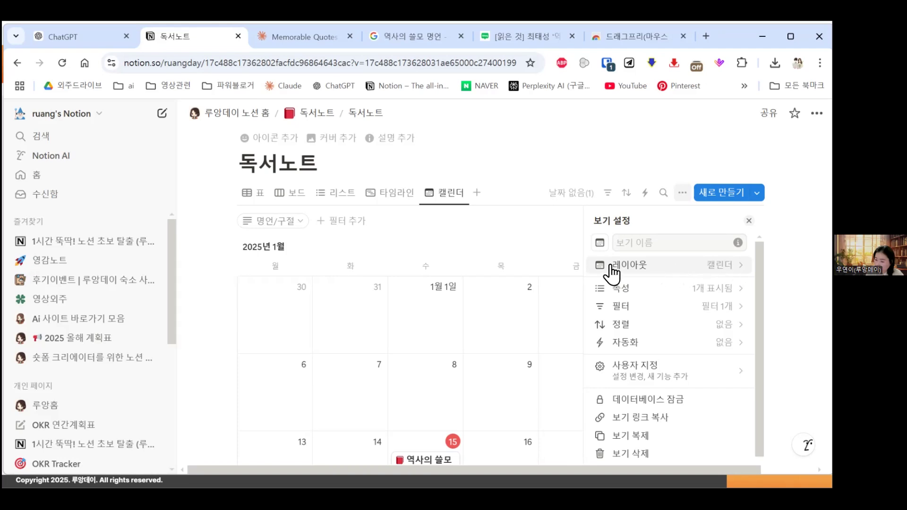
click(727, 271)
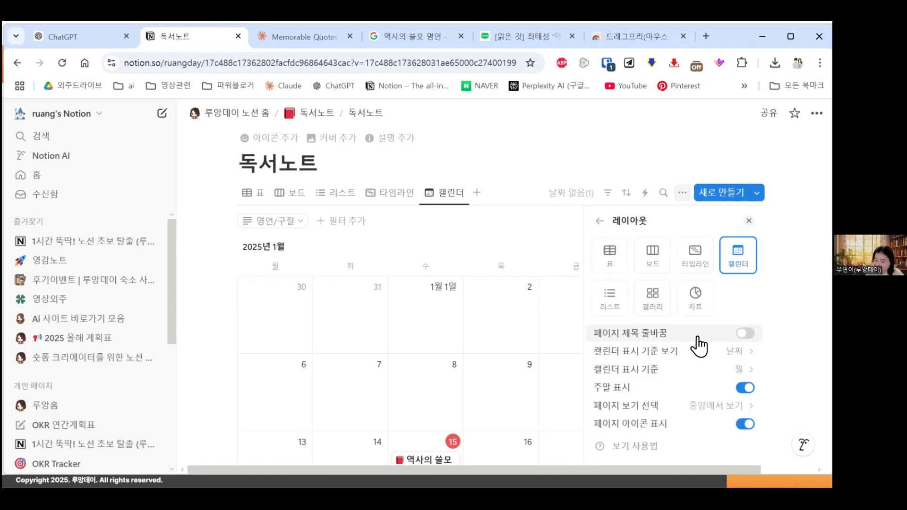
click(745, 333)
click(745, 333)
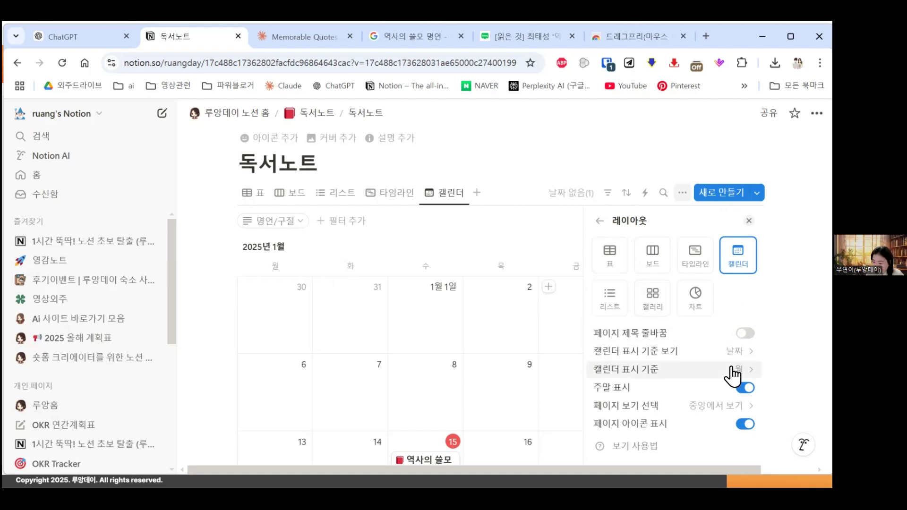
click(670, 351)
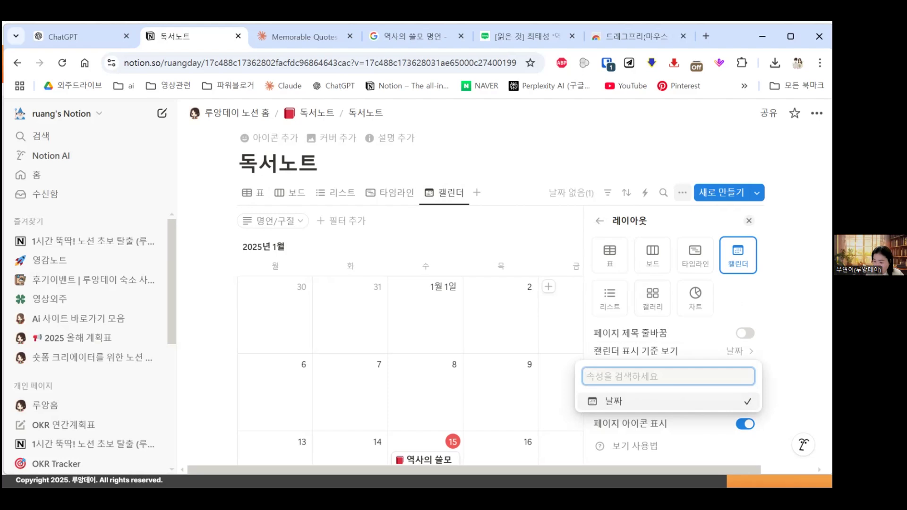
click(670, 351)
click(744, 387)
click(745, 387)
click(745, 387)
click(745, 387)
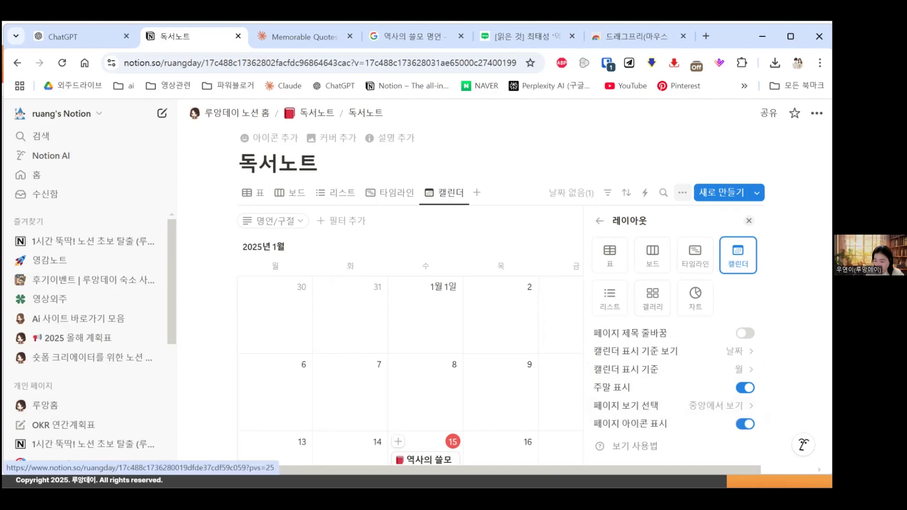
click(745, 424)
click(745, 424)
click(599, 221)
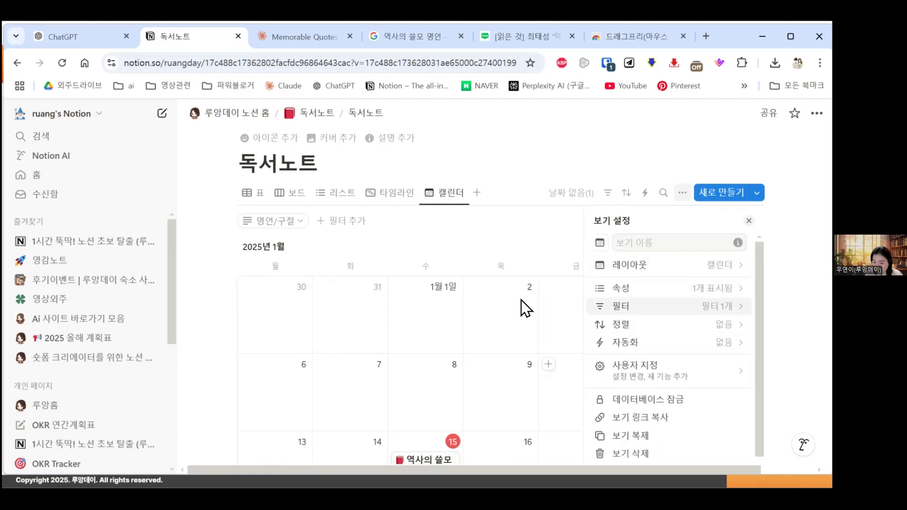
Step: Show the 명언/구절 property on the 캘린더 view's cards and check the entries in the January 2025 calendar
click(681, 292)
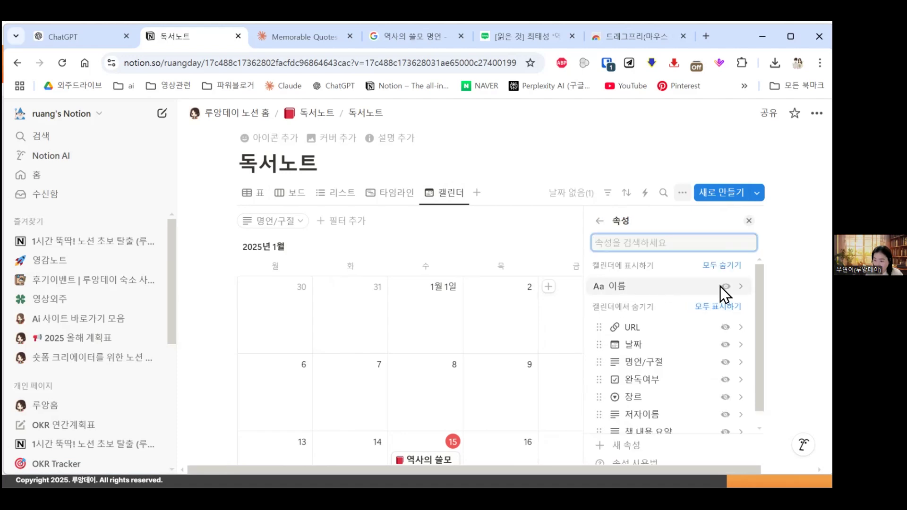
click(725, 363)
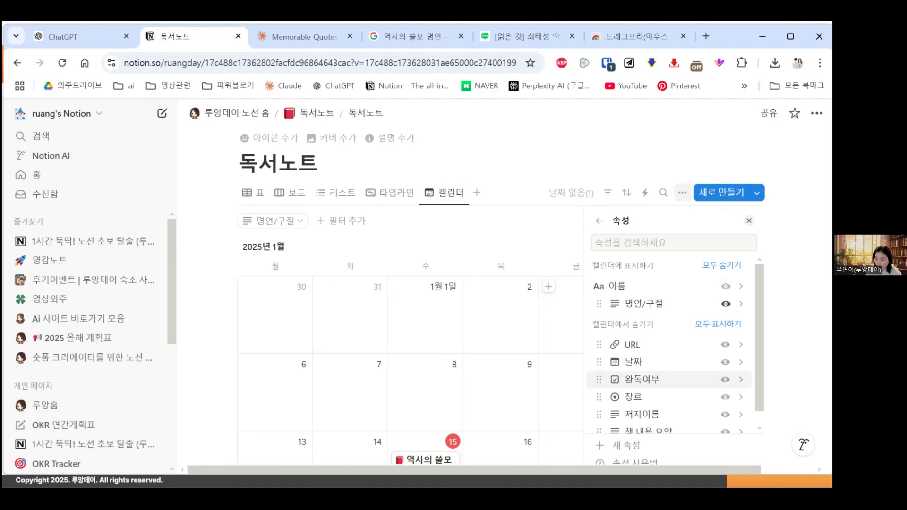
click(749, 221)
scroll(668, 321, down, 2)
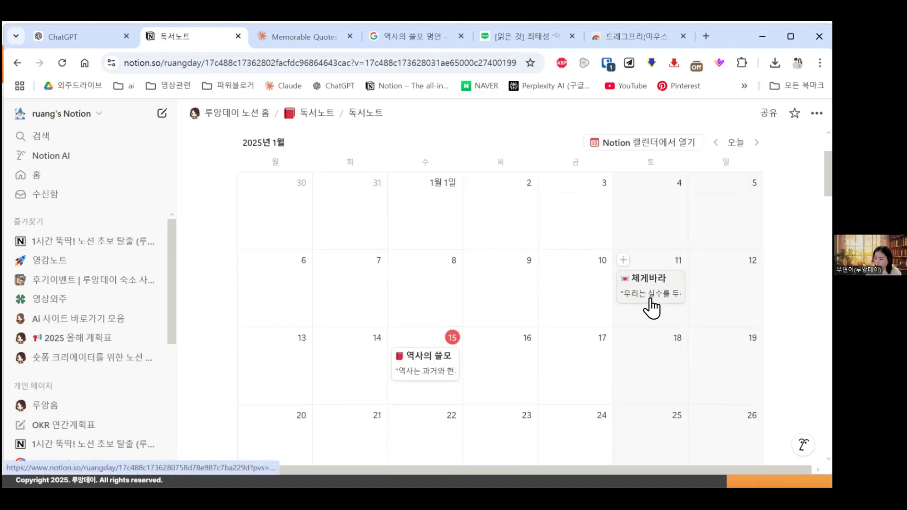
scroll(657, 307, down, 2)
scroll(709, 231, up, 2)
scroll(731, 265, up, 1)
scroll(732, 266, down, 1)
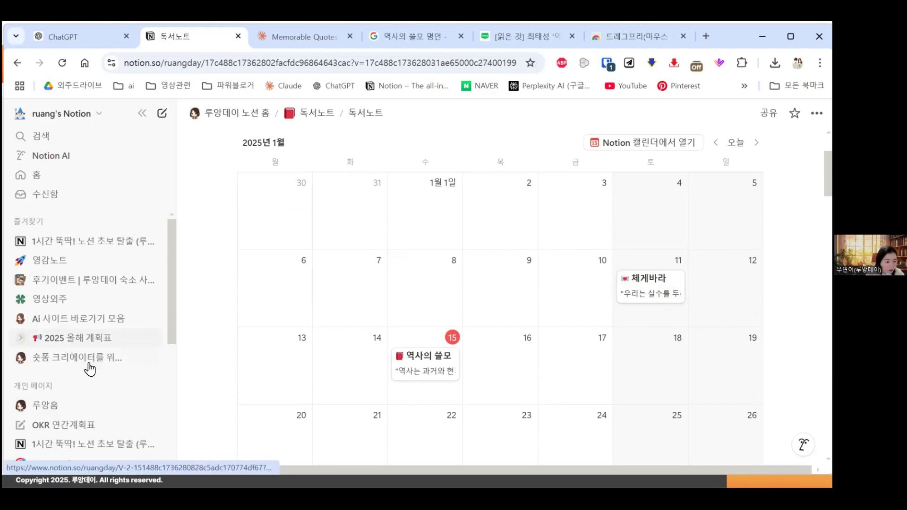
Step: Open the 영상외주 page and examine its 캘린더보기 calendar as an example of cards with dates and checkboxes
click(61, 304)
scroll(556, 186, down, 6)
scroll(573, 197, down, 2)
scroll(633, 217, up, 2)
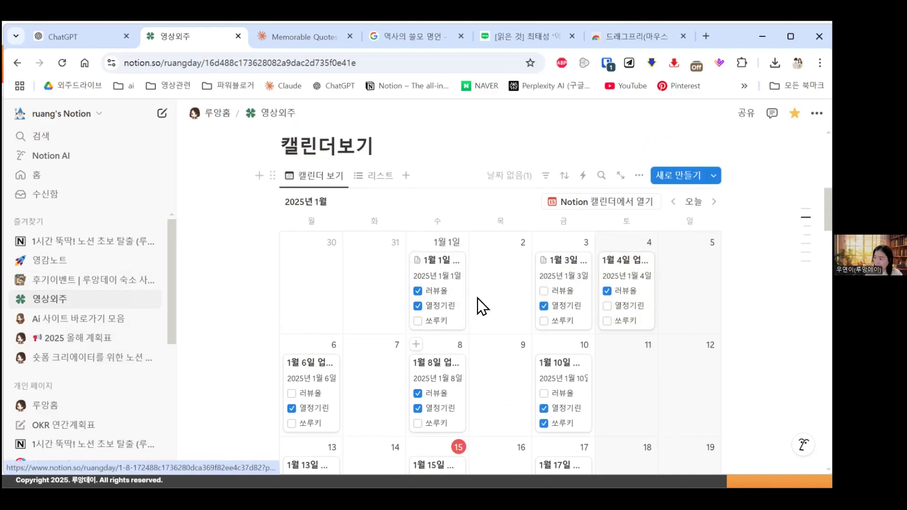
scroll(480, 306, down, 2)
scroll(480, 305, up, 2)
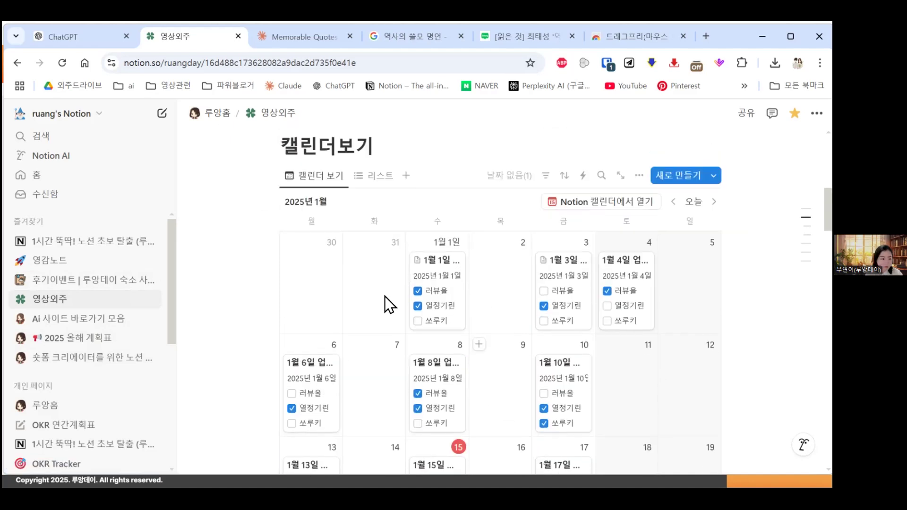
Step: Open the 1시간 뚝딱! 노션 초보 탈출 page and look through it and the workspace page list for the 독서노트 database
click(78, 243)
scroll(480, 256, down, 4)
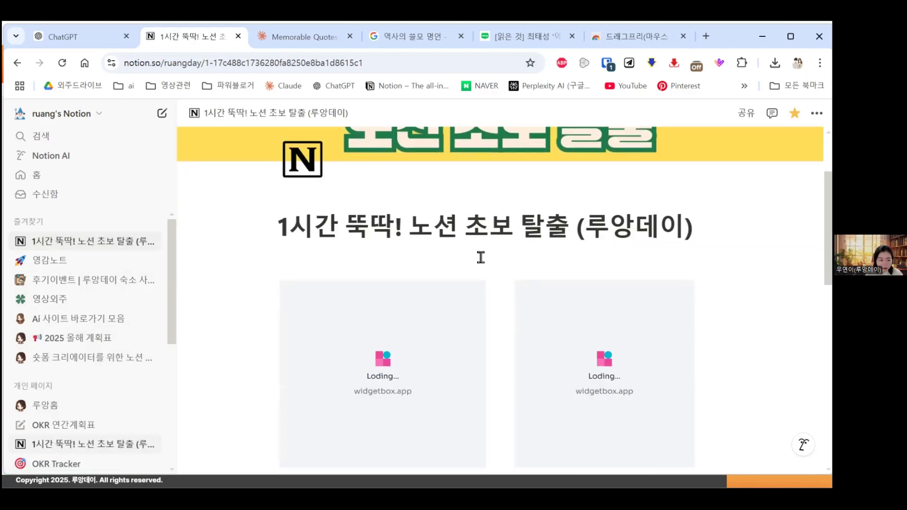
scroll(88, 311, down, 4)
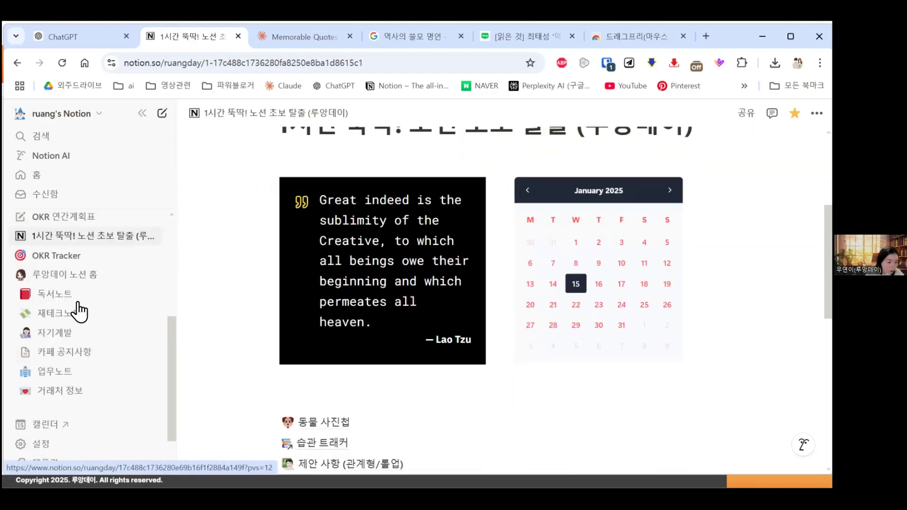
scroll(93, 312, up, 2)
scroll(93, 319, down, 2)
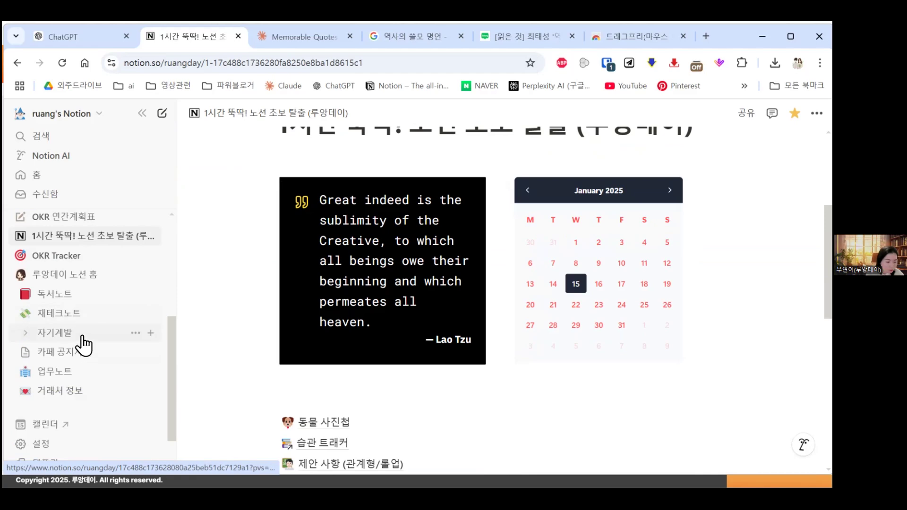
scroll(94, 331, up, 4)
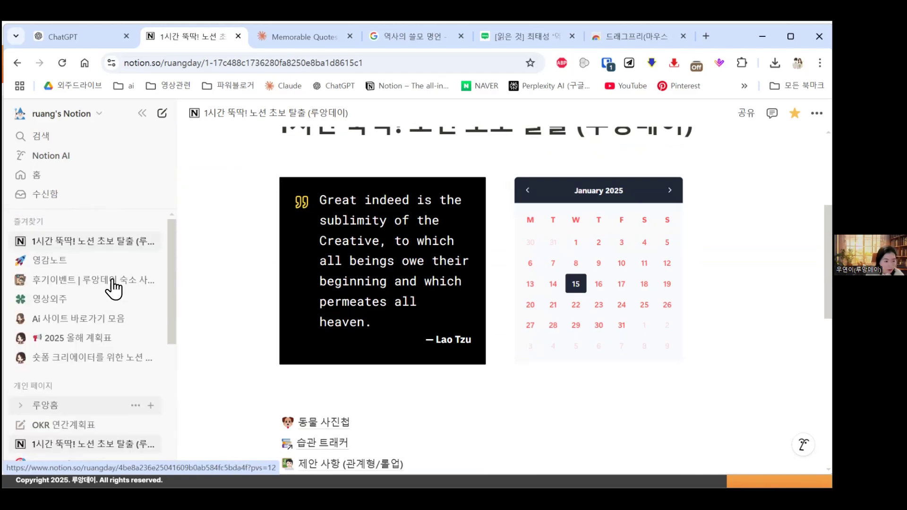
Step: Find the recently visited 체게바라 book page through the workspace search and go from it to its parent 독서노트 database
click(71, 138)
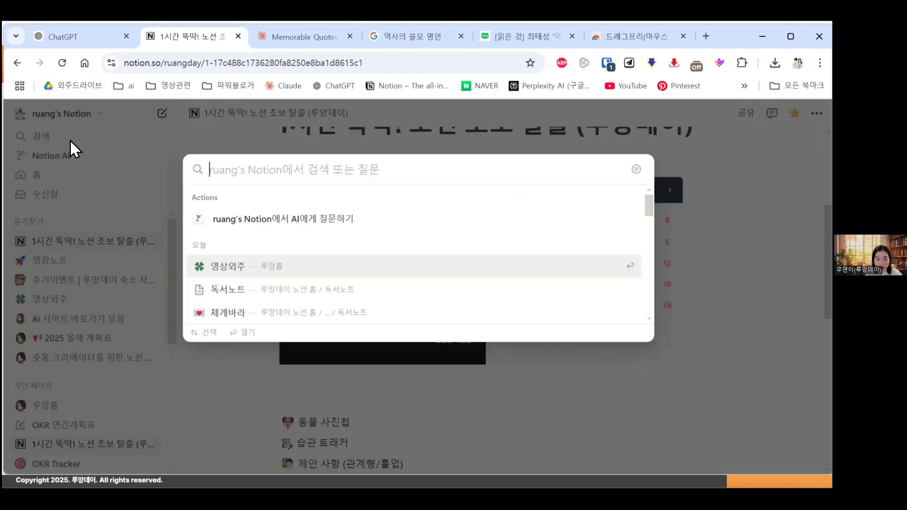
click(267, 305)
scroll(542, 265, down, 6)
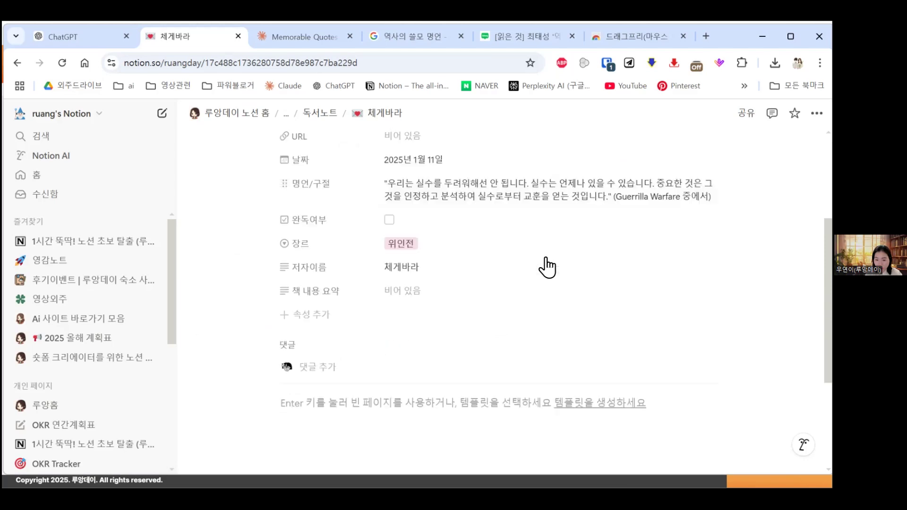
scroll(538, 256, up, 6)
click(321, 113)
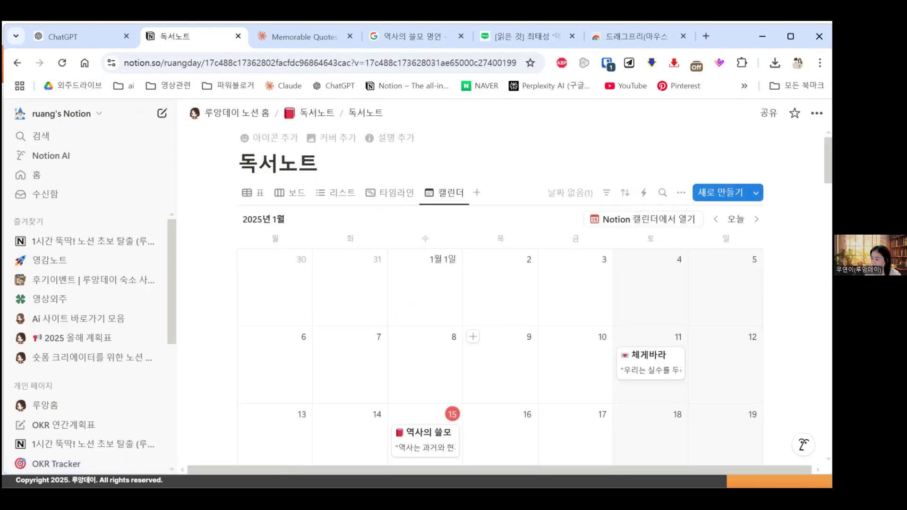
Step: Add the 독서노트 database to the favourites and look over its January 2025 calendar
click(794, 112)
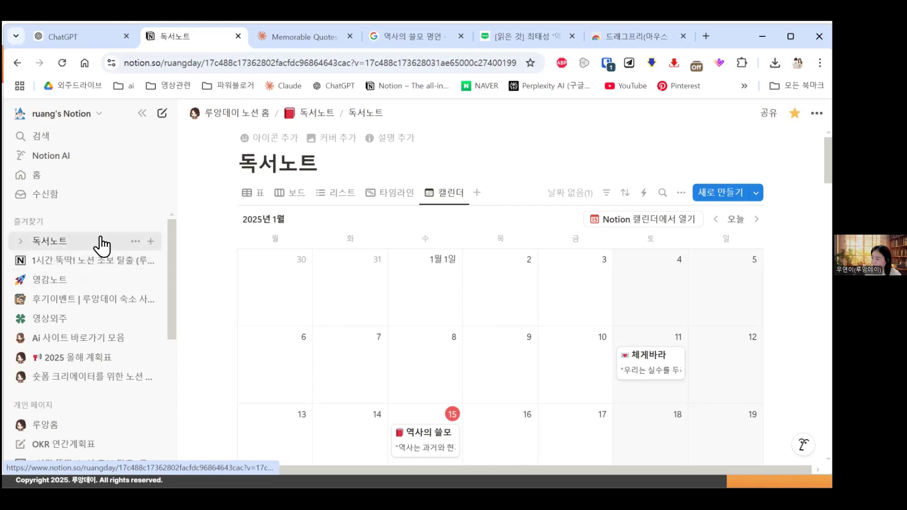
scroll(494, 244, down, 5)
scroll(706, 225, up, 5)
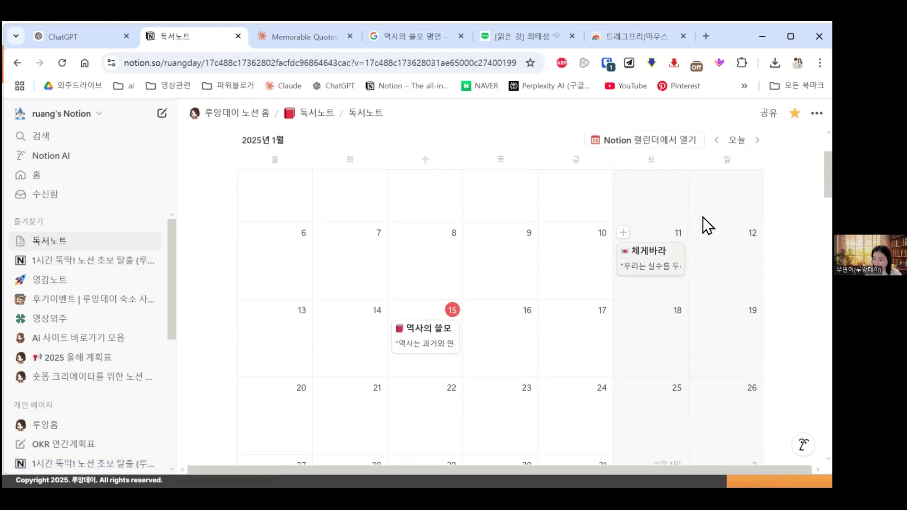
right_click(441, 231)
key(Escape)
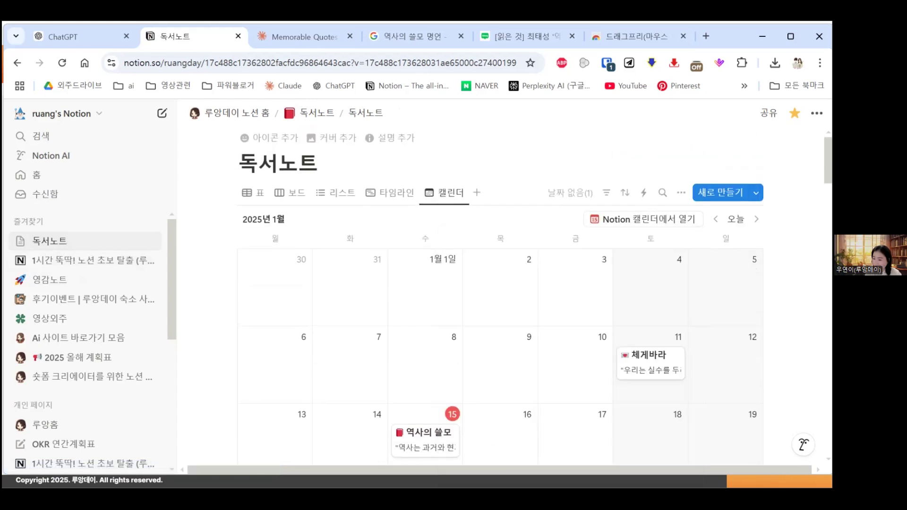
Step: Show the 날짜 property on the cards of the 독서노트 database's 캘린더 view
click(681, 193)
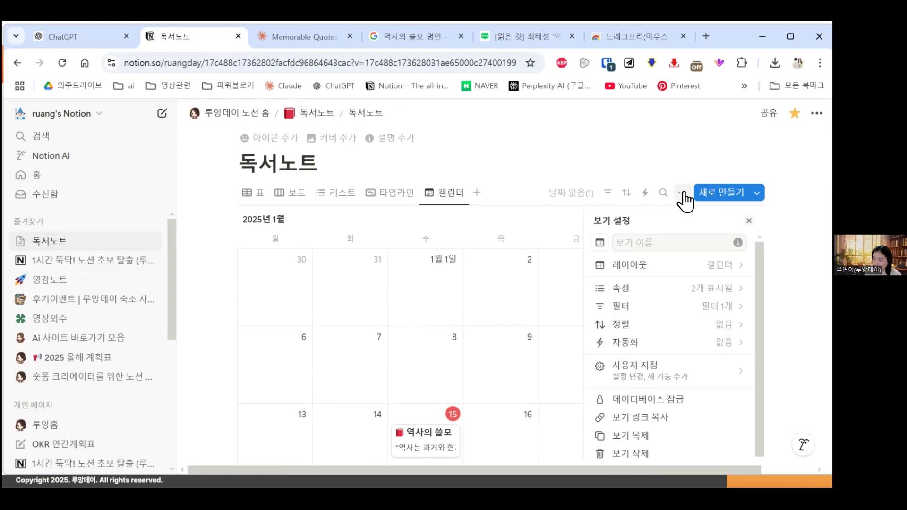
click(725, 292)
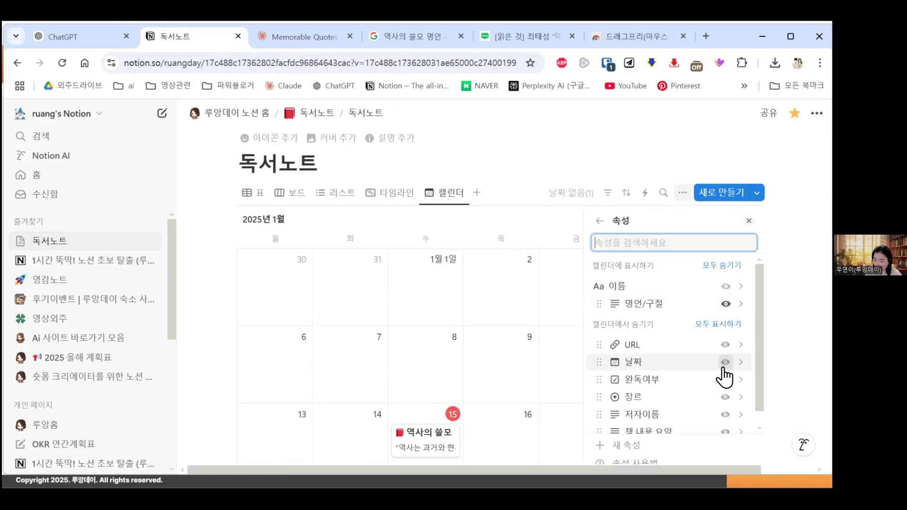
click(725, 362)
scroll(722, 397, down, 1)
click(726, 390)
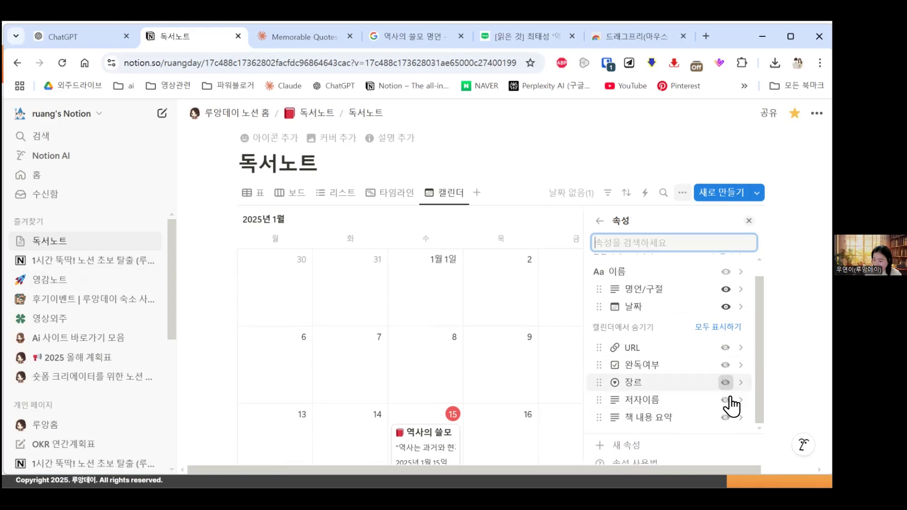
Step: Show the 장르, 저자이름 and 책 내용 요약 properties on the calendar cards of the 독서노트 database
click(727, 401)
click(724, 417)
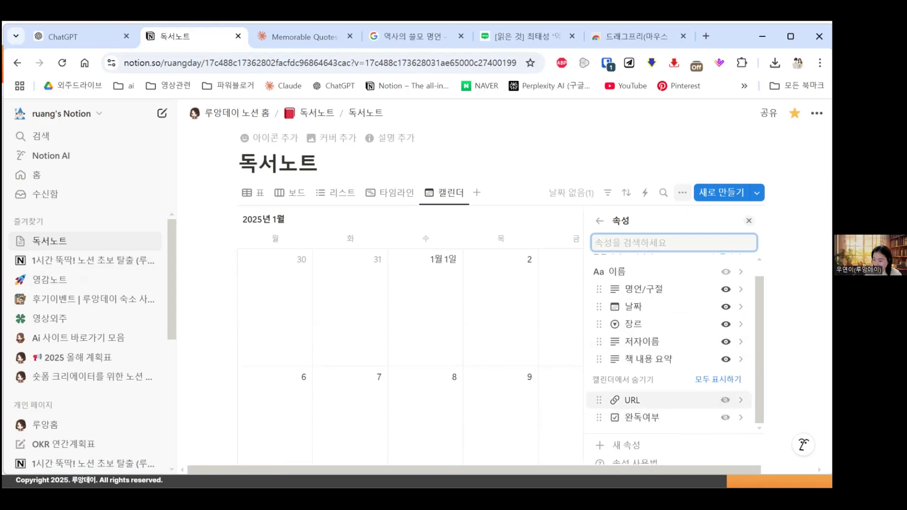
click(749, 221)
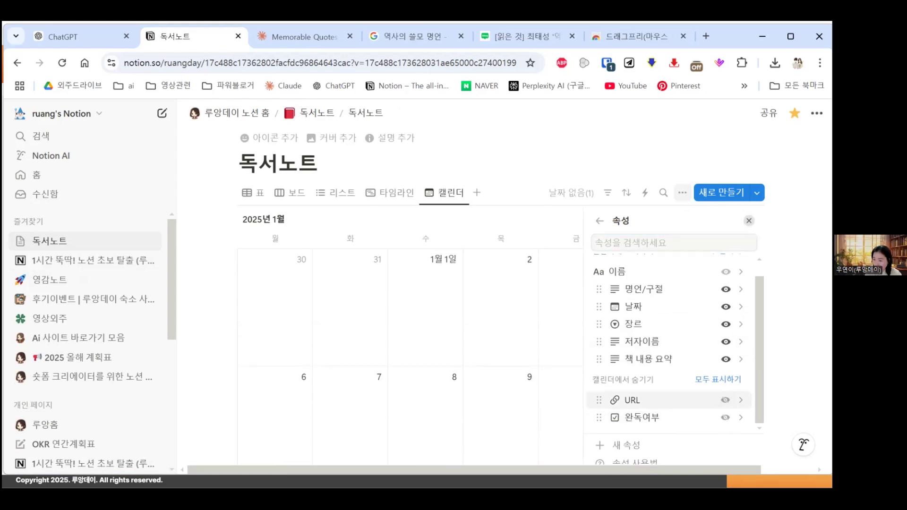
scroll(666, 406, down, 2)
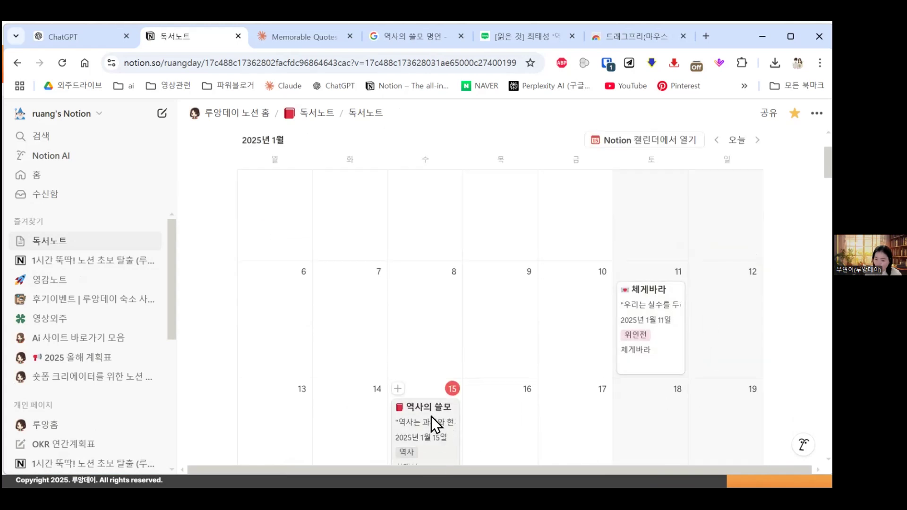
scroll(432, 424, down, 2)
scroll(431, 424, up, 2)
scroll(743, 226, up, 2)
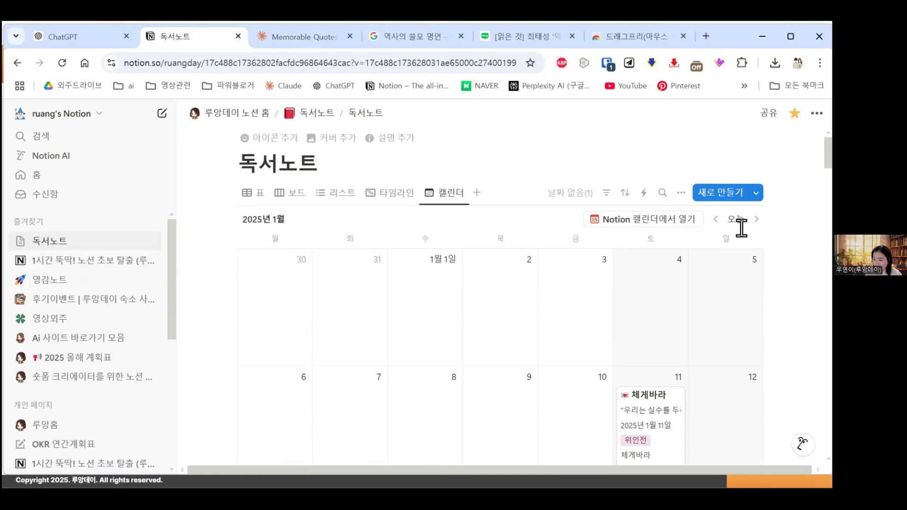
click(681, 193)
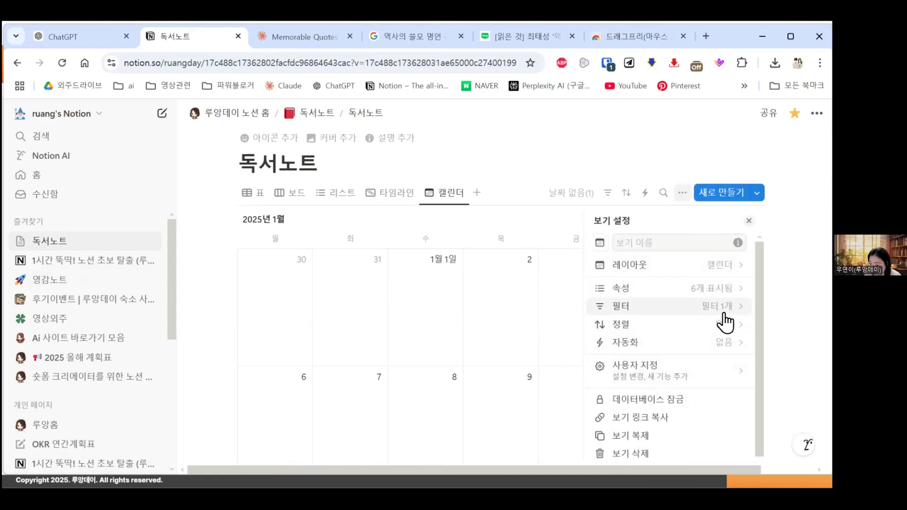
scroll(723, 359, down, 1)
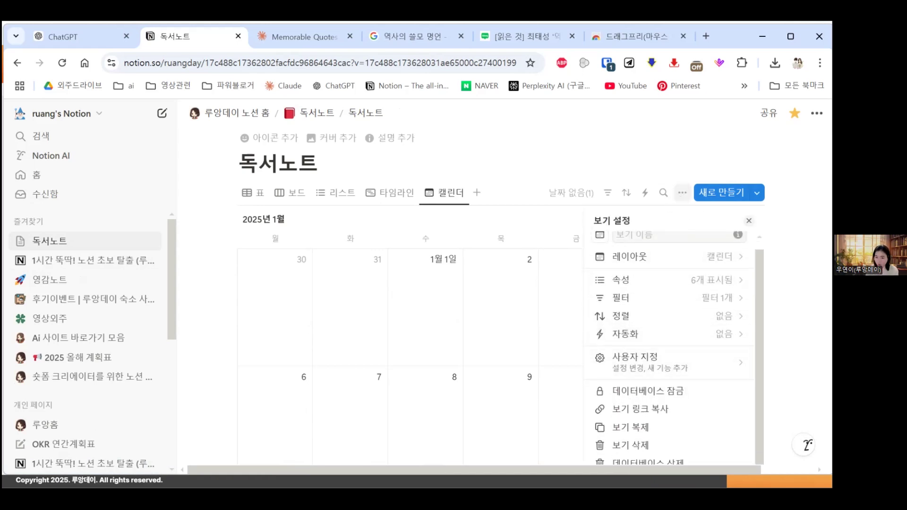
click(467, 156)
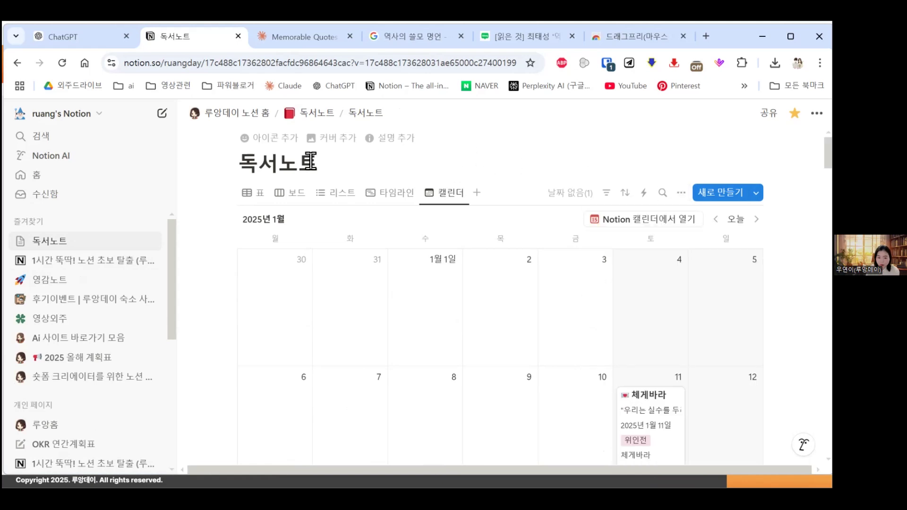
scroll(436, 262, down, 3)
scroll(345, 236, up, 3)
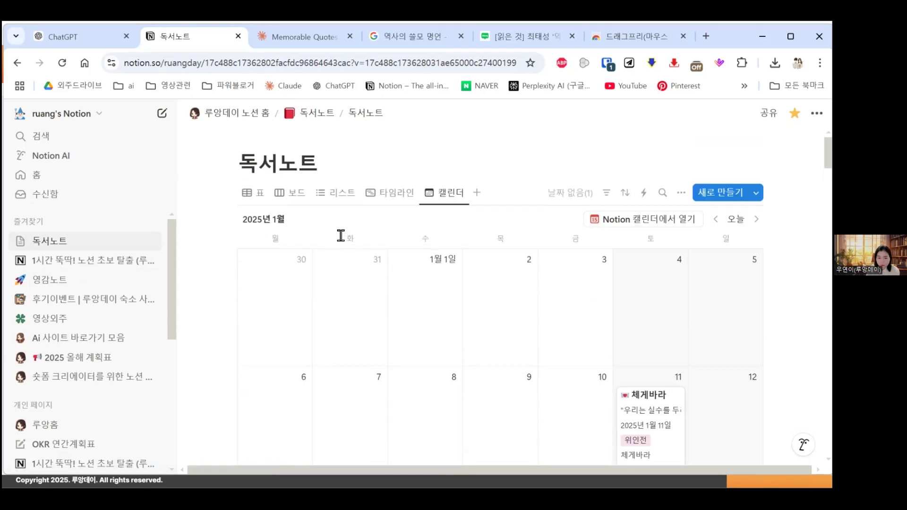
Step: View the 독서노트 database as a timeline and as a list, ending on its board view
click(385, 195)
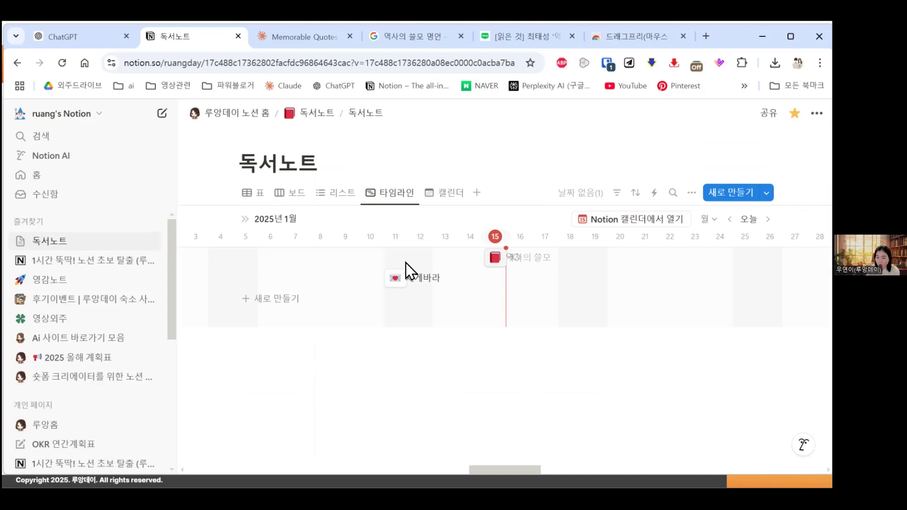
click(348, 203)
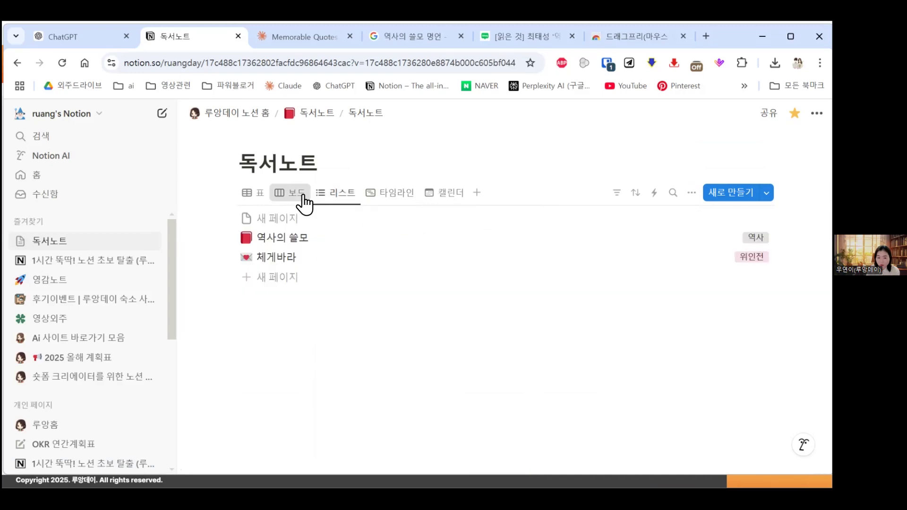
click(304, 202)
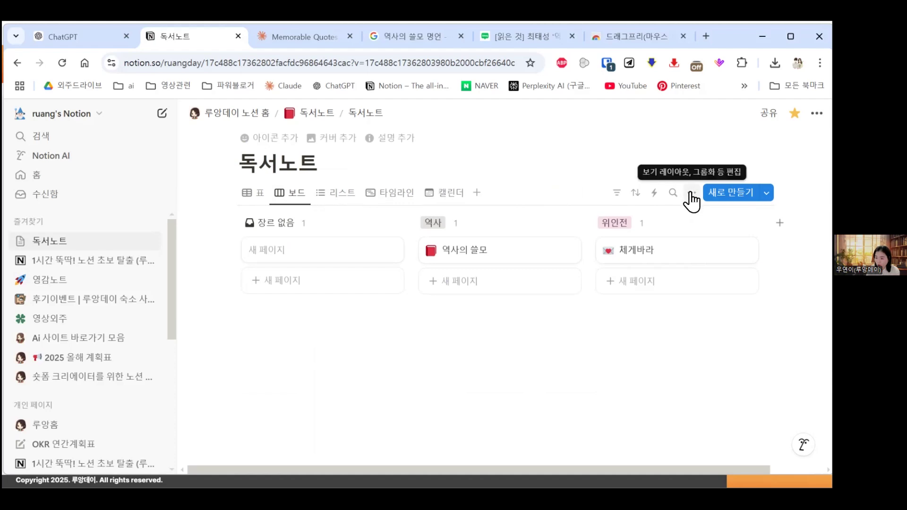
Step: Set the board's card preview to 페이지 콘텐츠 and turn on 이미지 맞추기
click(691, 194)
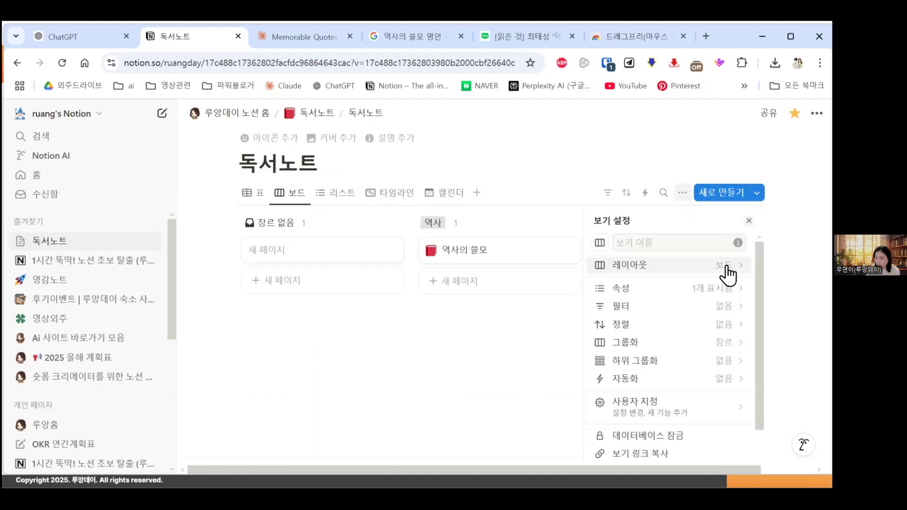
click(707, 274)
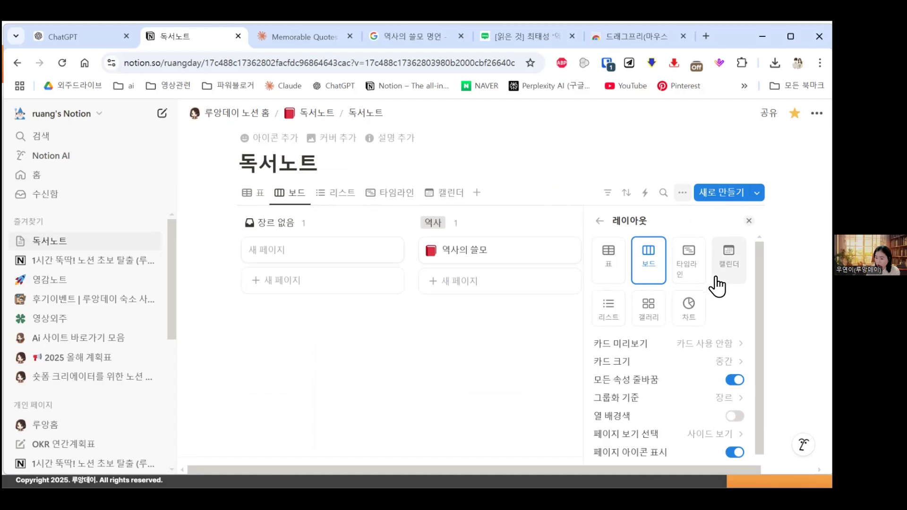
click(724, 343)
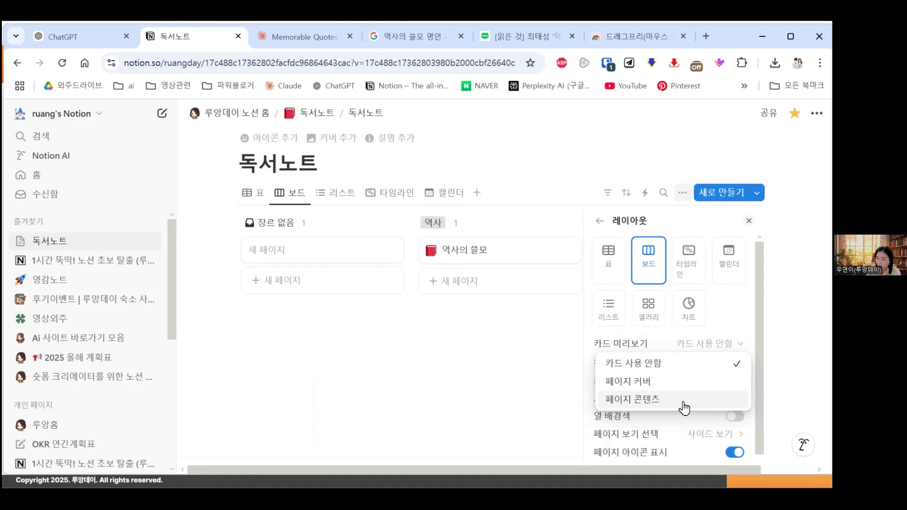
click(684, 406)
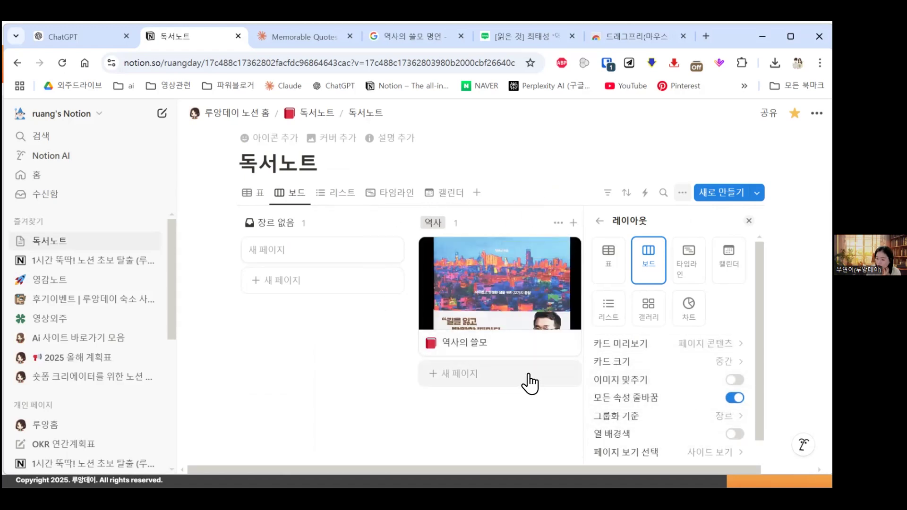
click(734, 381)
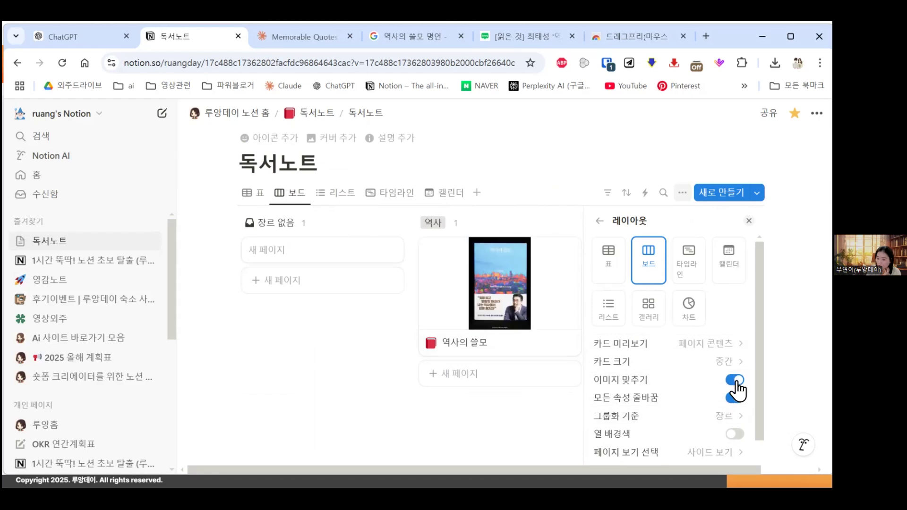
Step: Group the 독서노트 board by the 이름 property and close the view settings
click(741, 416)
click(737, 239)
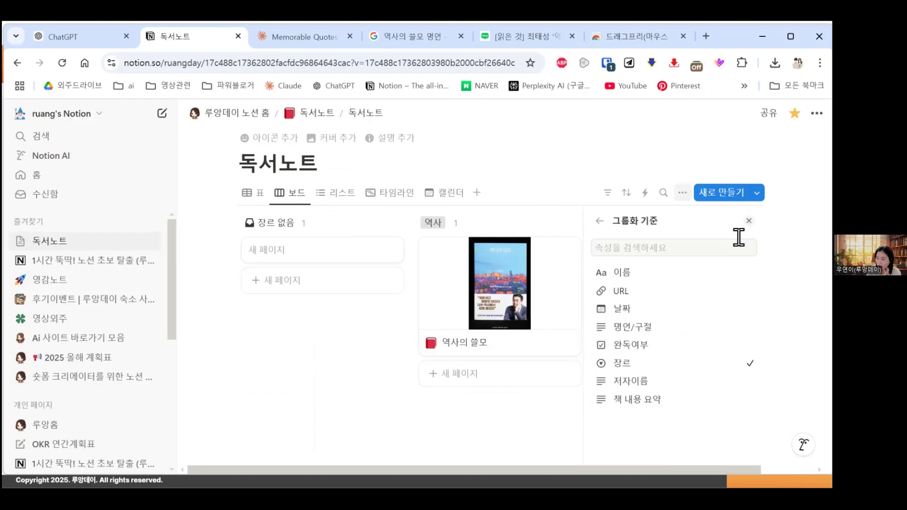
click(686, 283)
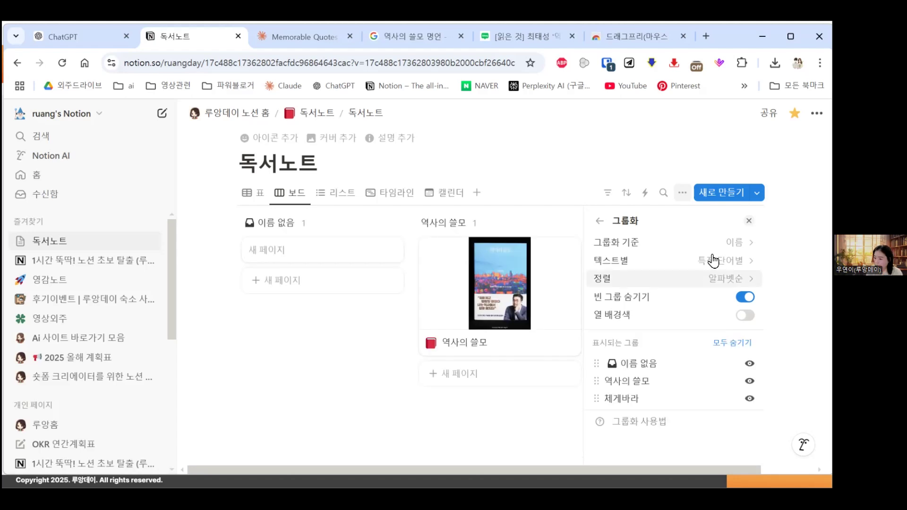
click(600, 221)
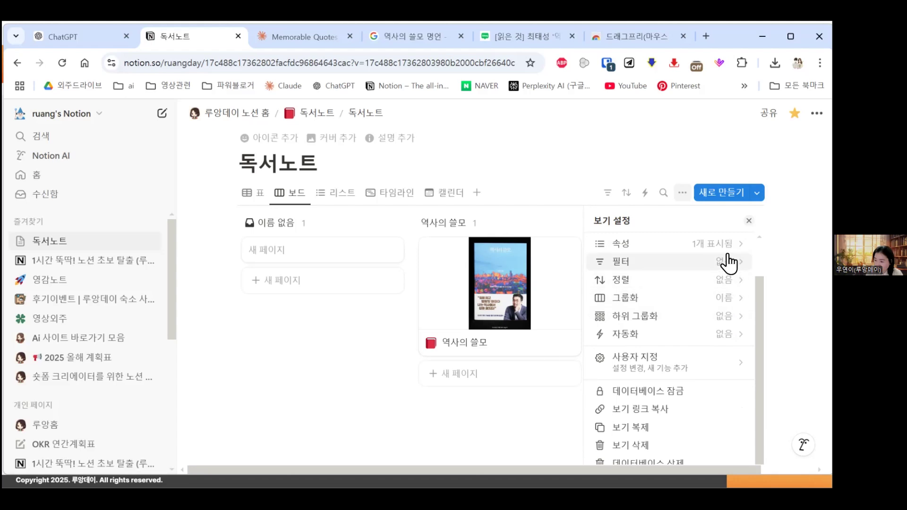
click(404, 181)
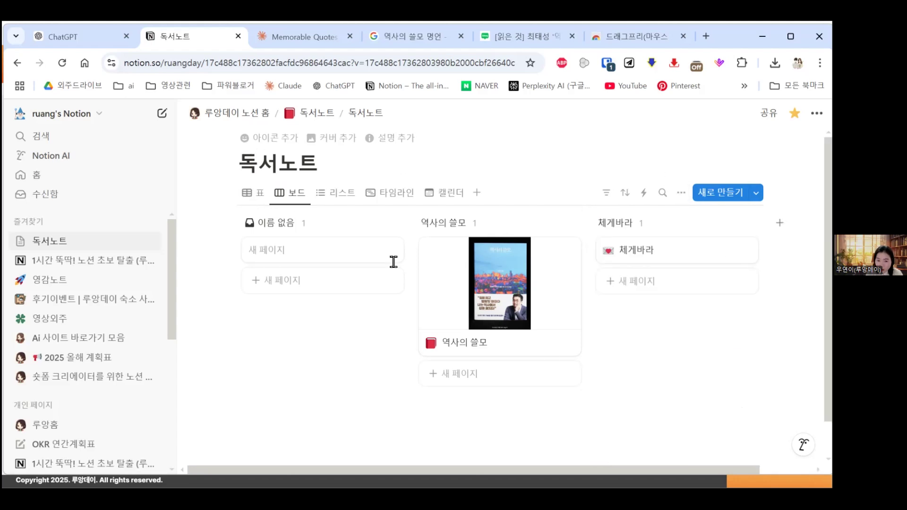
click(477, 192)
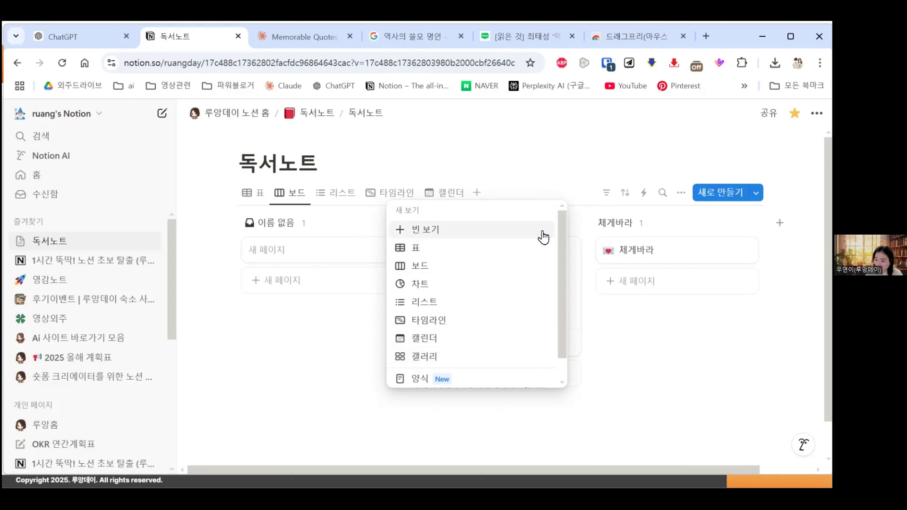
click(680, 194)
click(680, 192)
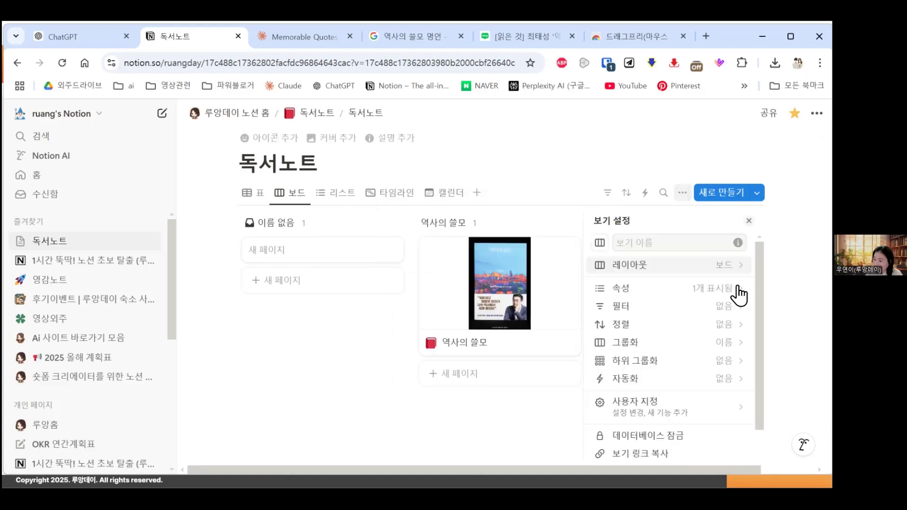
click(734, 269)
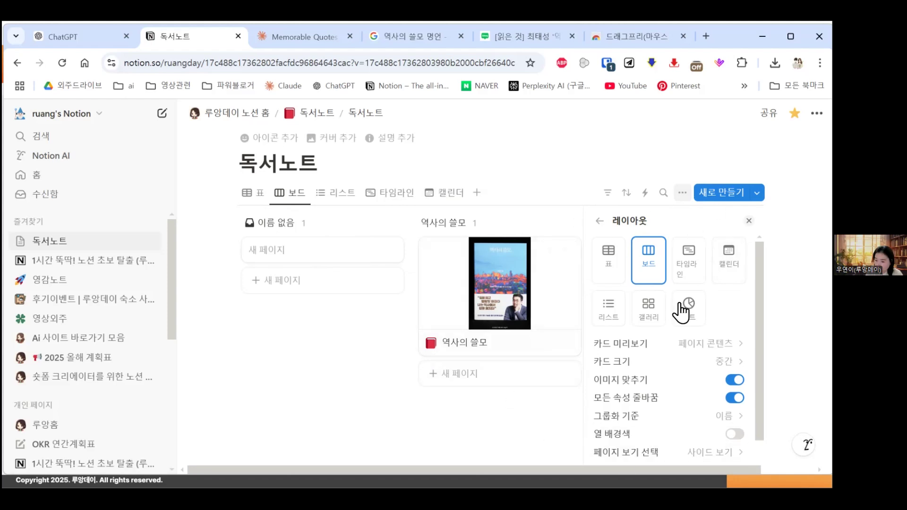
click(649, 161)
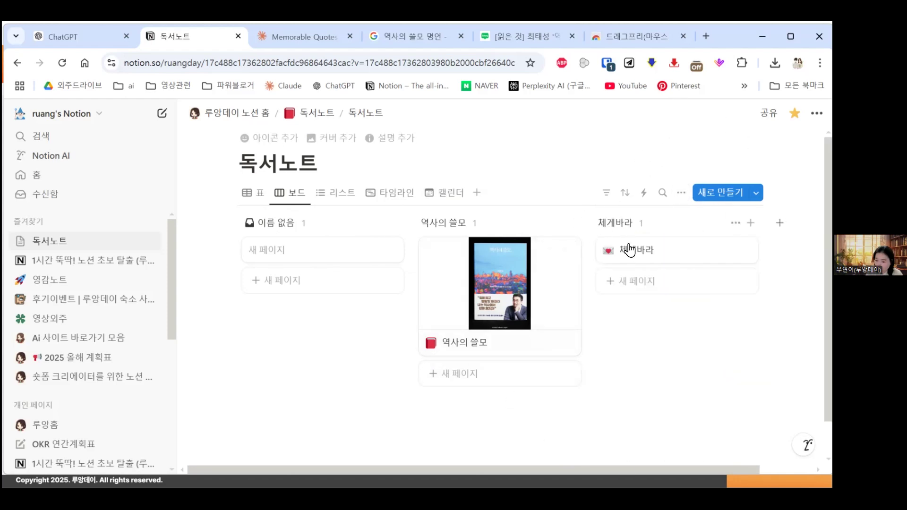
Step: Look at the 체게바라 entry, and open the 동물 사진첩 page from the 1시간 뚝딱! 노션 초보 탈출 page
click(667, 263)
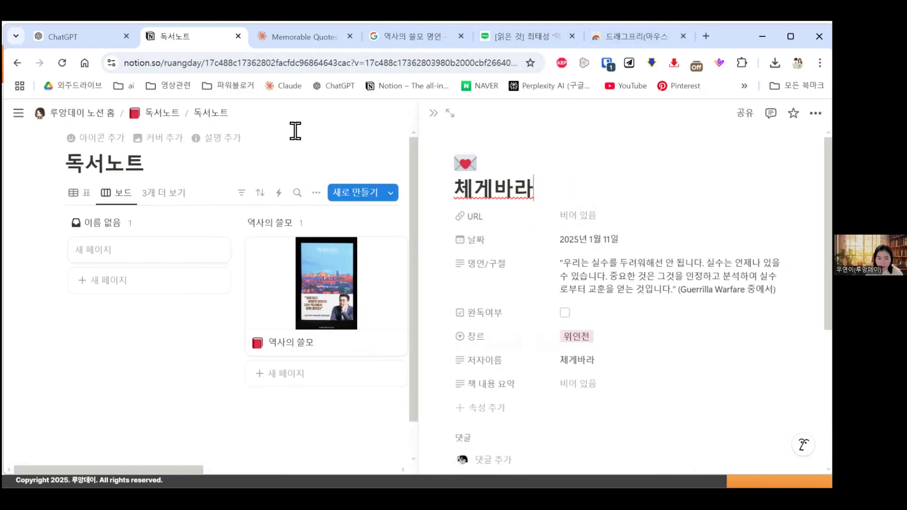
mouse_move(18, 112)
scroll(75, 331, down, 3)
scroll(77, 318, up, 3)
click(101, 299)
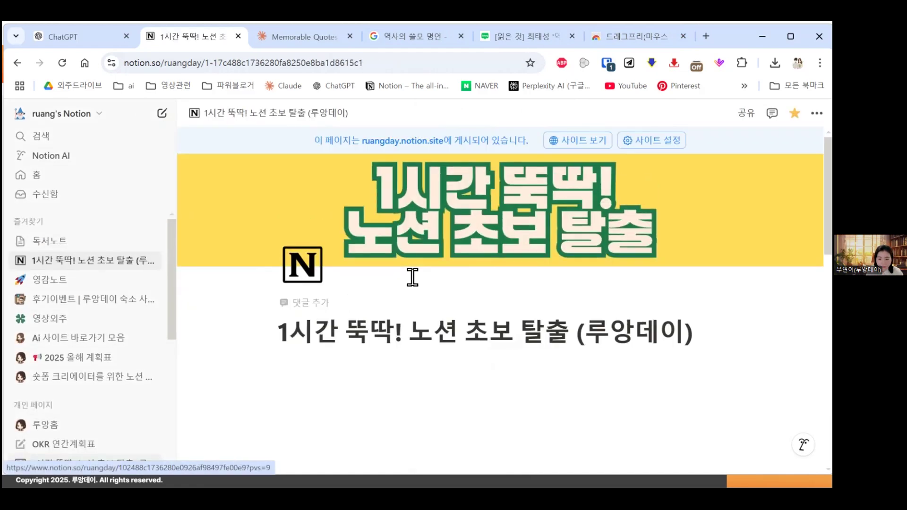
scroll(411, 277, down, 10)
click(551, 317)
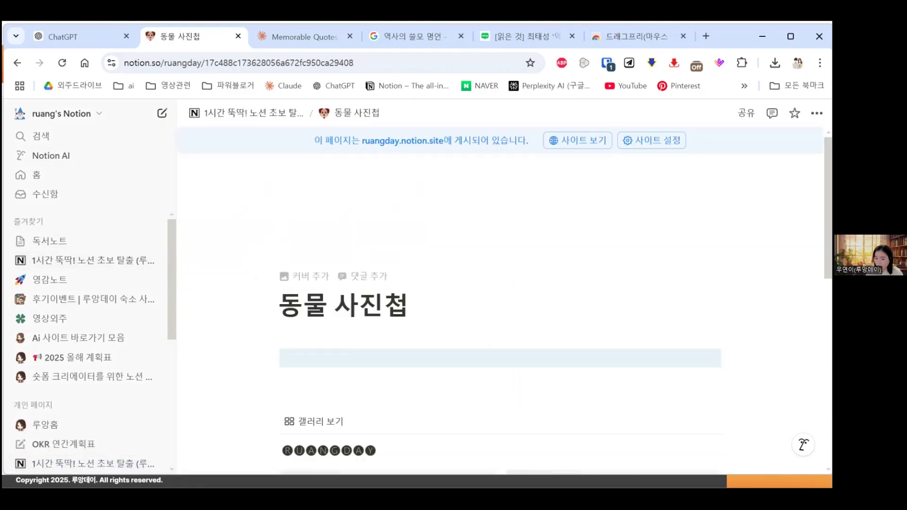
Step: Look over the animal photo gallery and add a 보드 view to its database
scroll(551, 302, down, 5)
scroll(500, 302, down, 2)
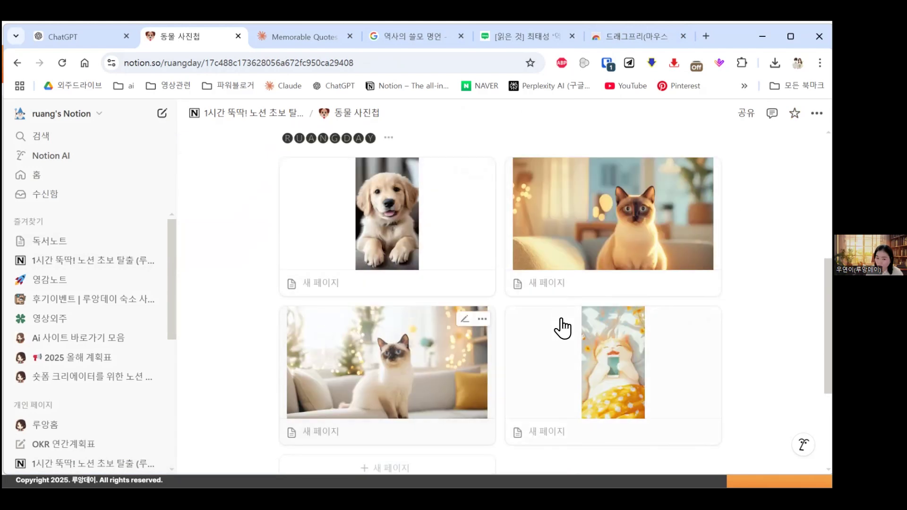
scroll(614, 316, down, 2)
scroll(720, 324, up, 5)
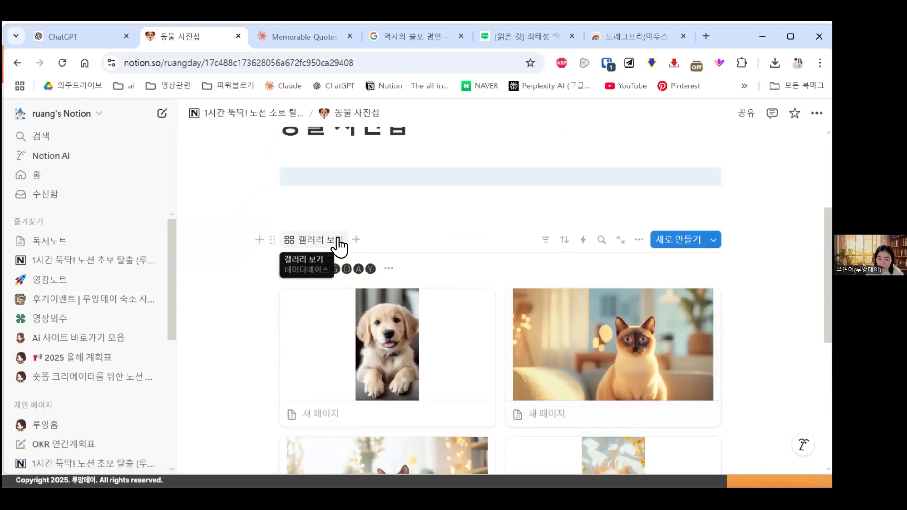
click(357, 241)
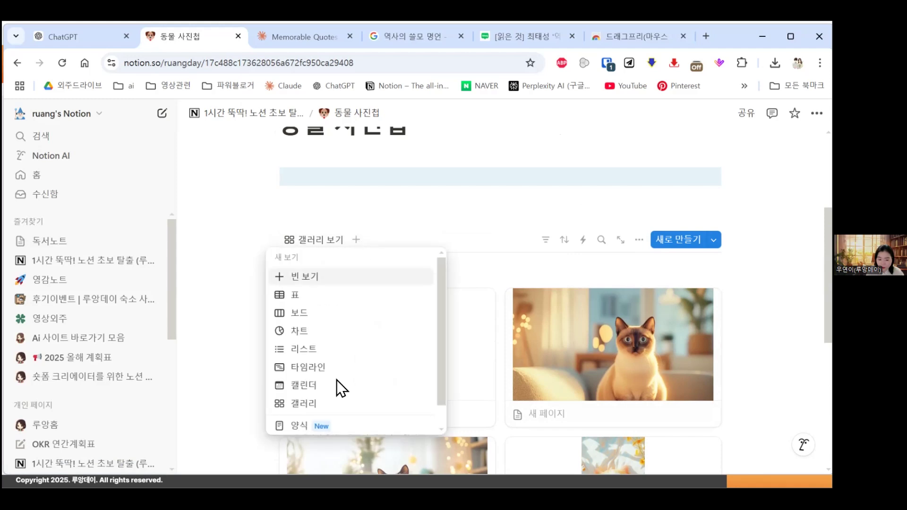
click(317, 315)
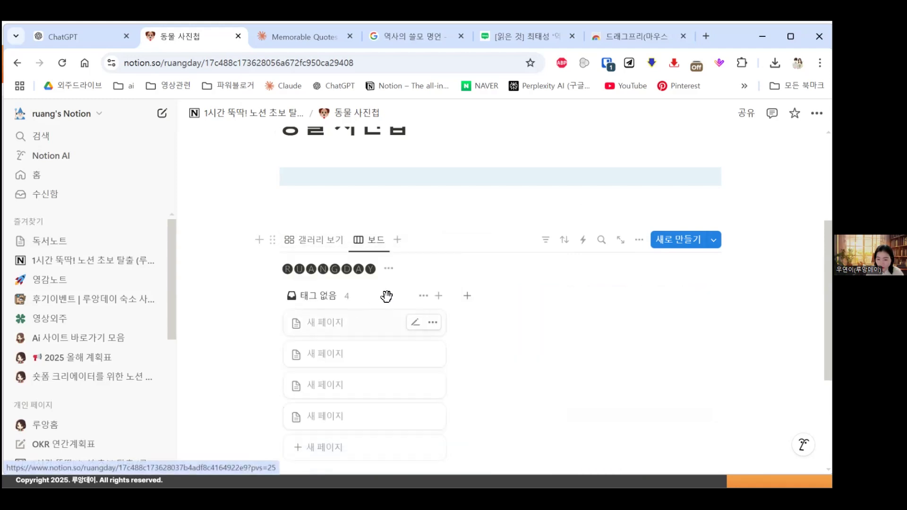
Step: Set the card preview of the 동물 사진첩 board to 페이지 콘텐츠
scroll(415, 405, down, 2)
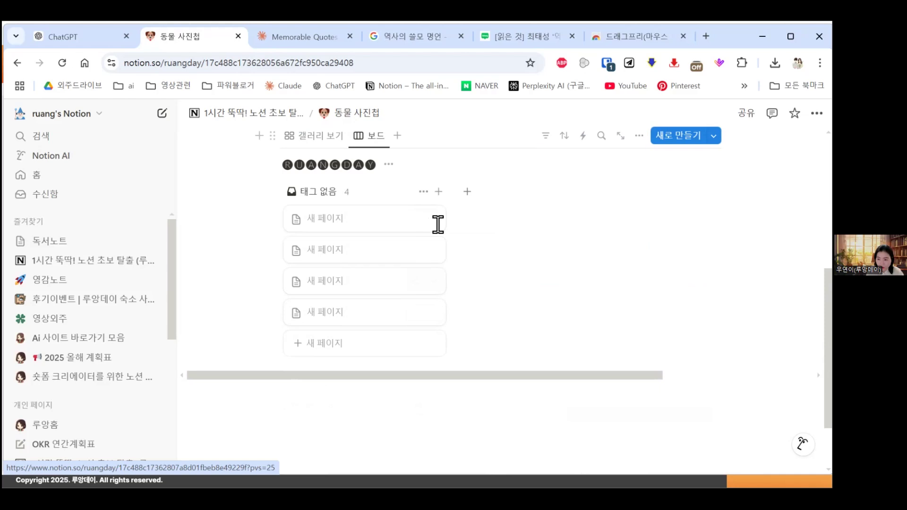
click(639, 136)
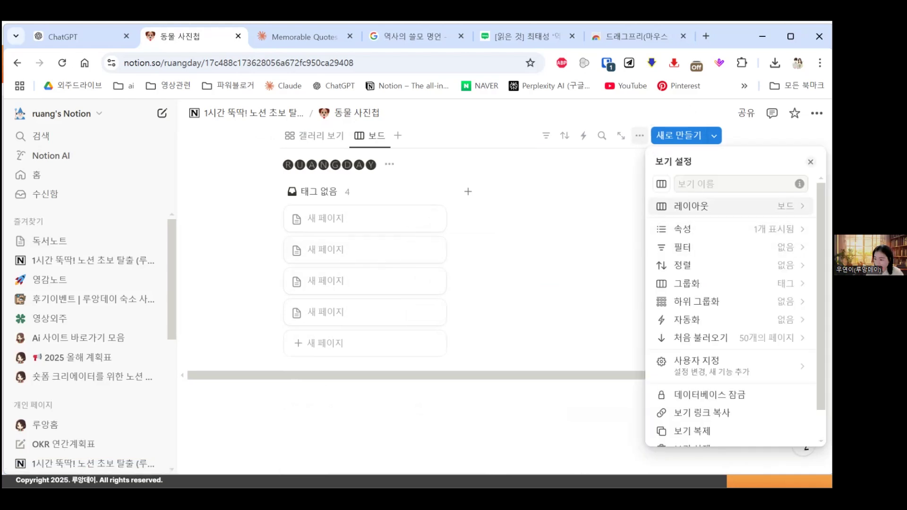
click(690, 206)
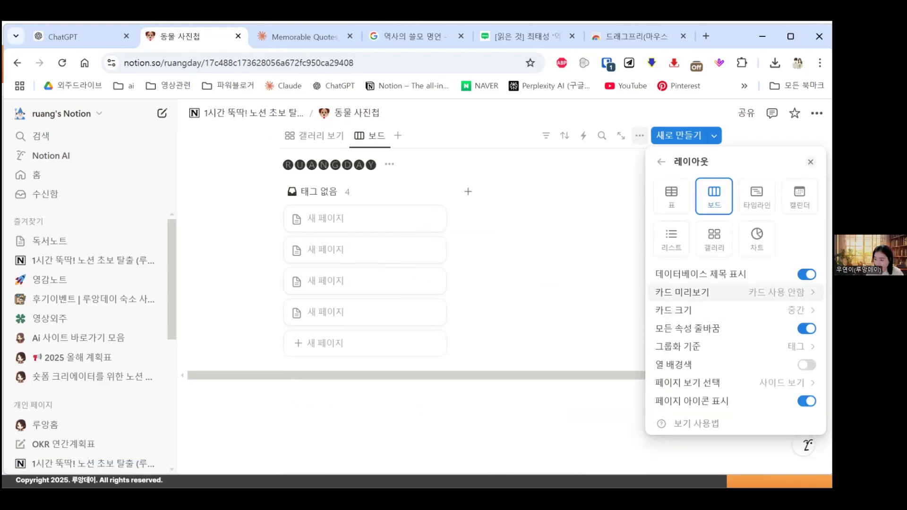
click(775, 292)
click(733, 350)
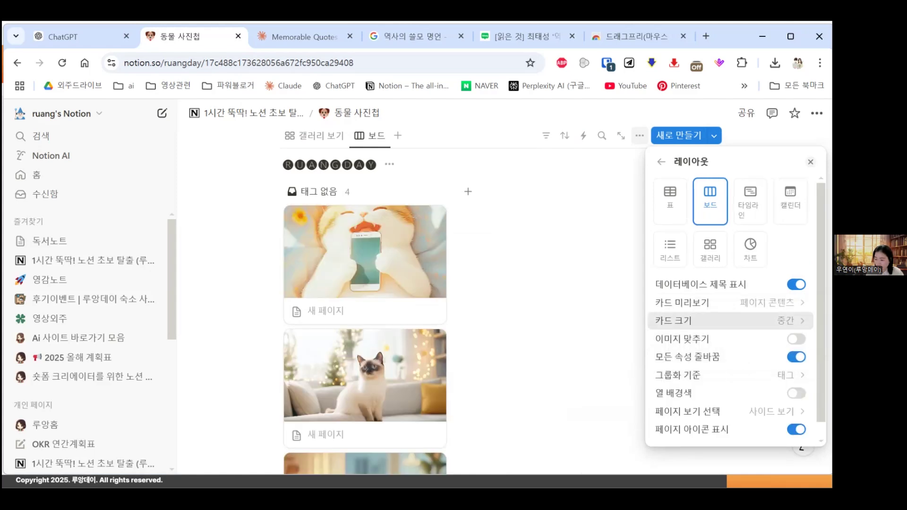
Step: Try the card sizes 작게 and 중간 on the 동물 사진첩 board, and set the card size to 크게
click(720, 321)
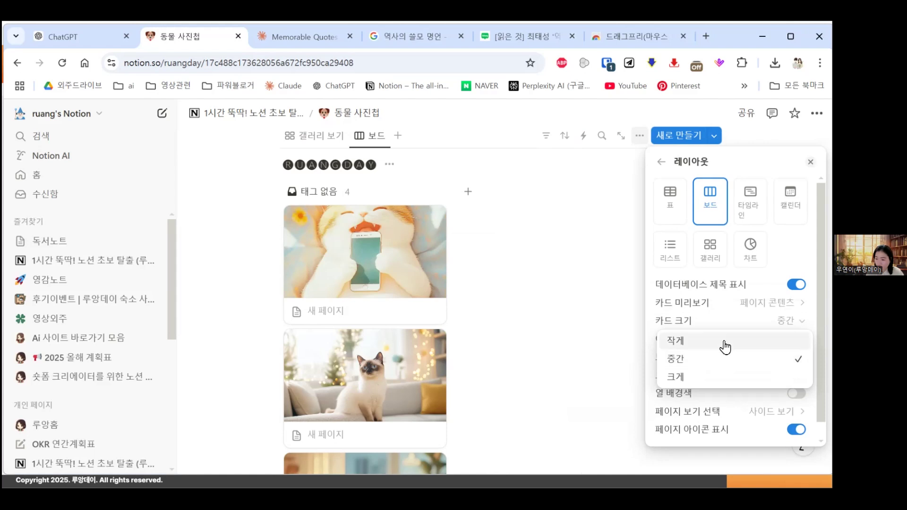
click(725, 347)
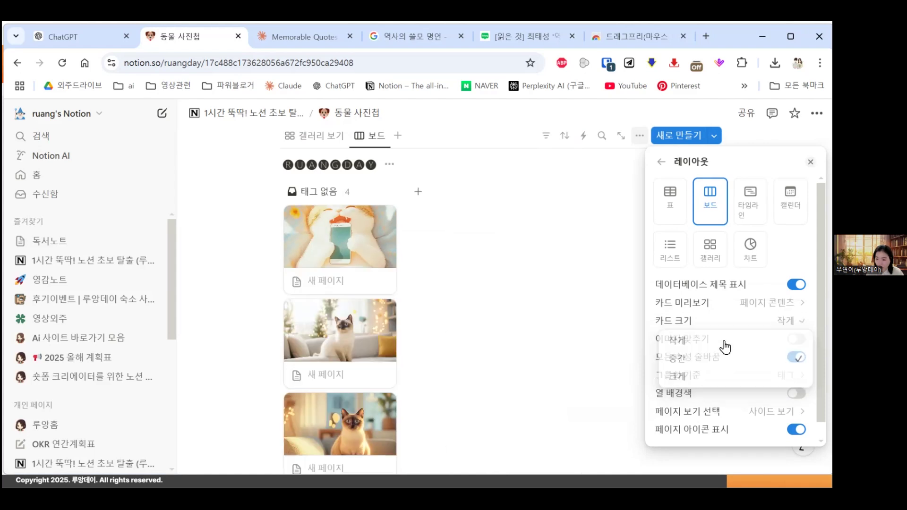
click(728, 321)
click(725, 360)
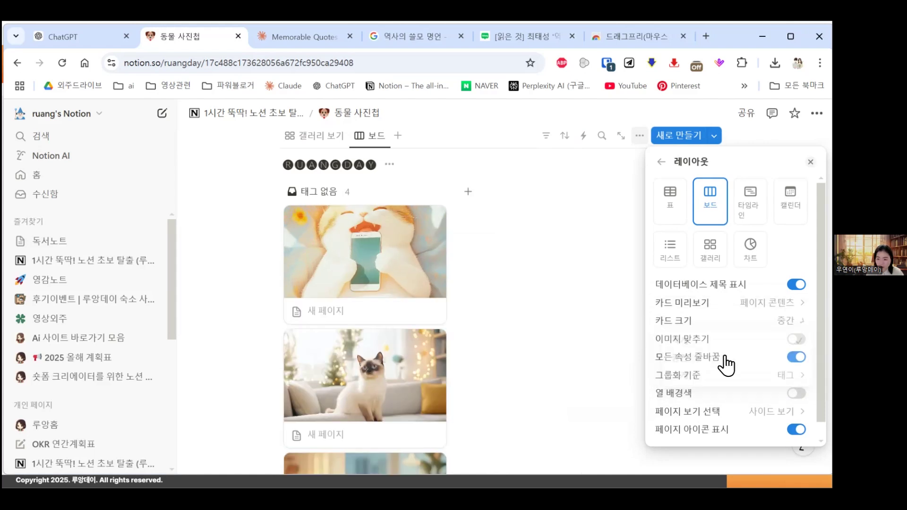
click(727, 321)
click(711, 377)
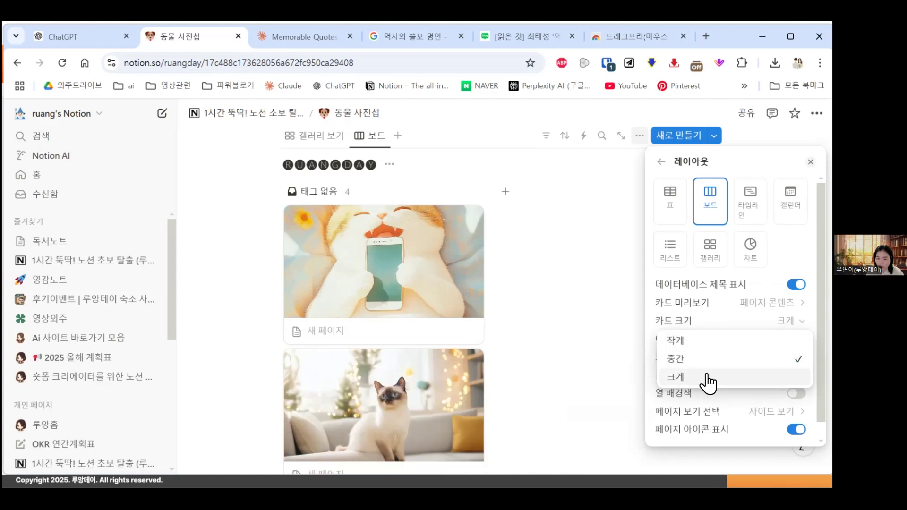
Step: Turn on 이미지 맞추기 and 열 배경색 for the board and close the view settings
click(796, 339)
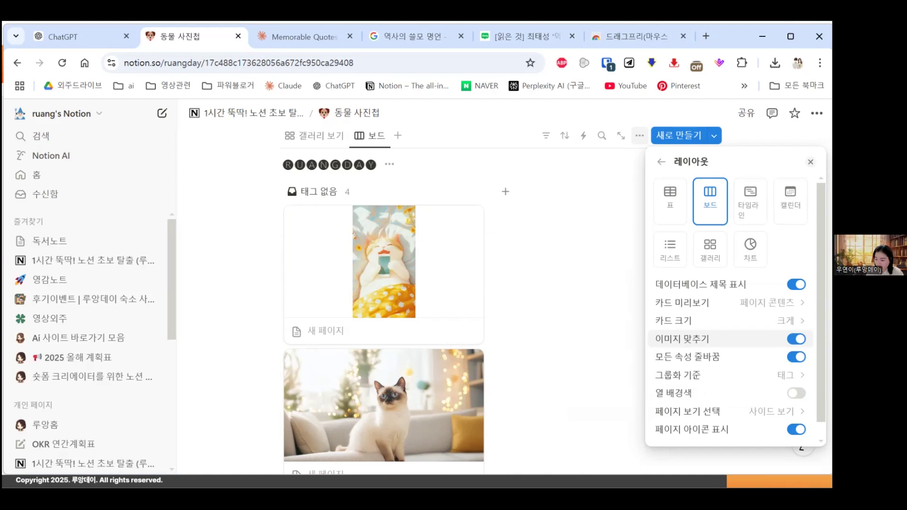
click(797, 393)
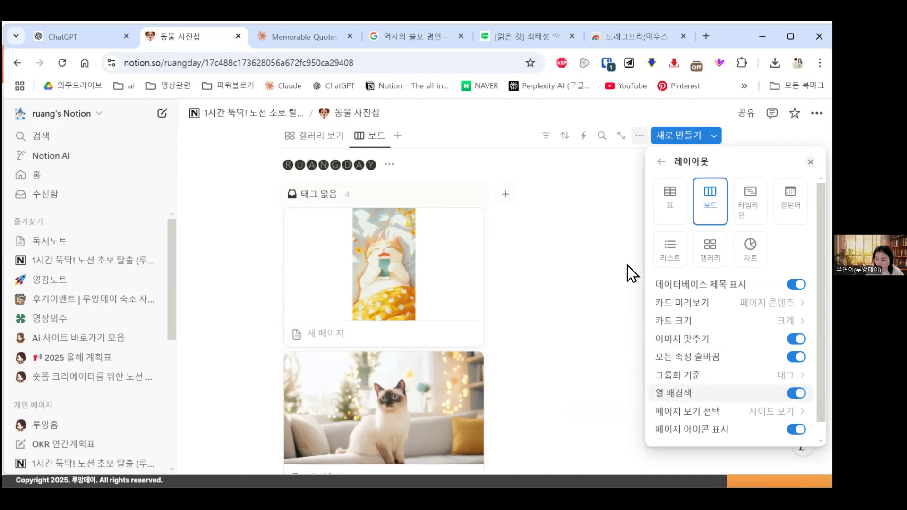
click(660, 162)
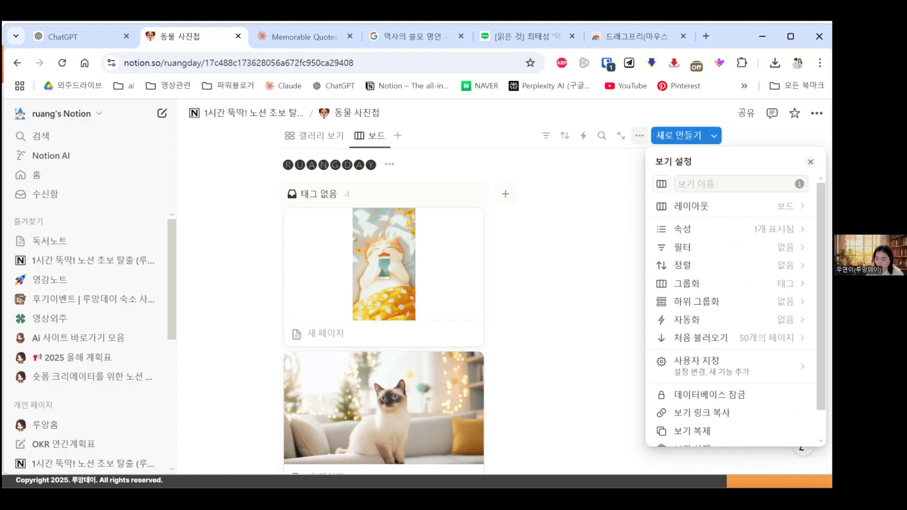
click(575, 206)
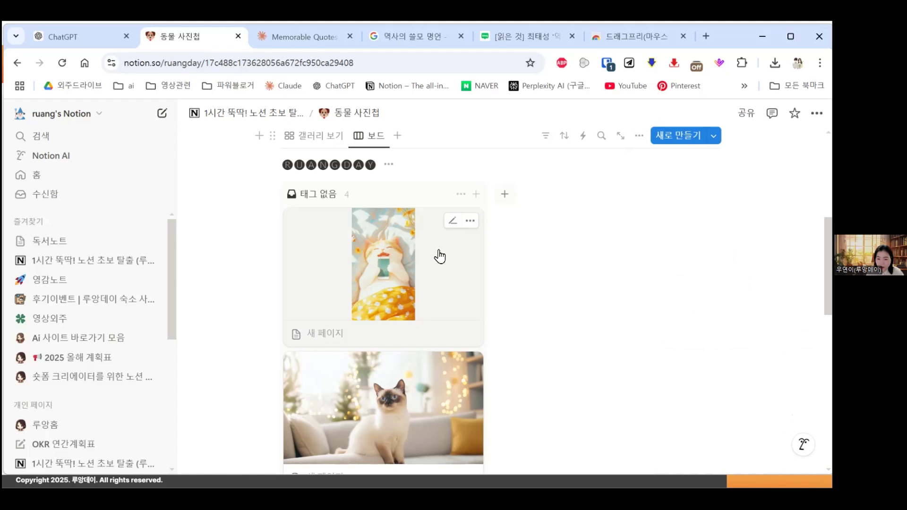
Step: Look over the animal photos in 갤러리 보기 and return to the 보드 view
click(314, 137)
scroll(494, 197, down, 2)
scroll(601, 229, down, 2)
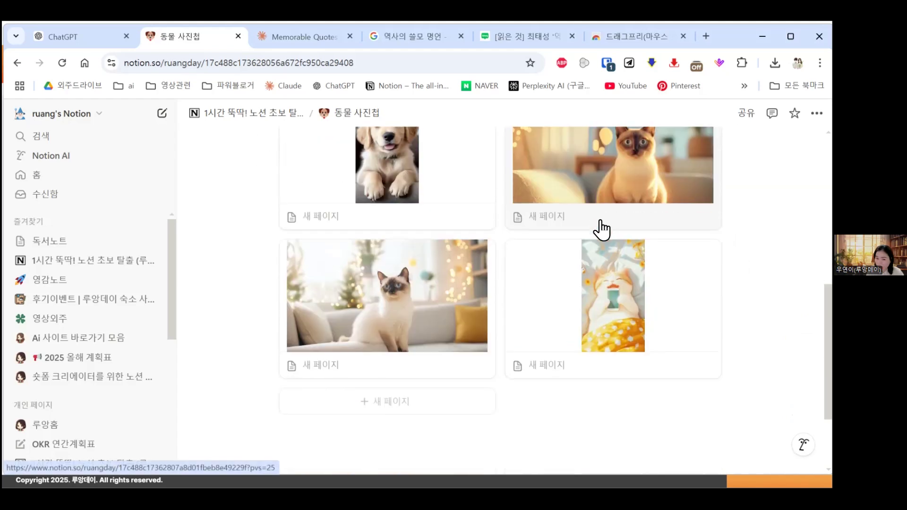
scroll(370, 223, up, 4)
click(371, 251)
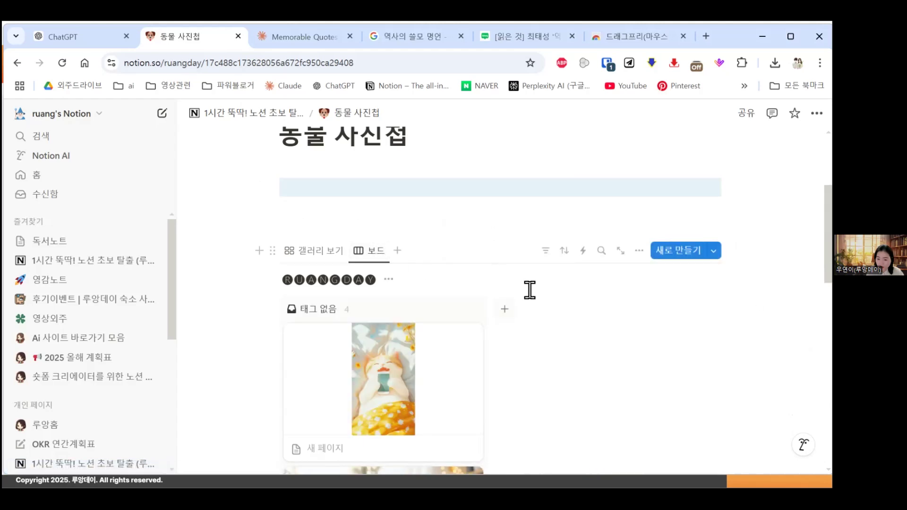
Step: Add two groups named 강아지 and 고양이 to the 동물 사진첩 board
click(505, 309)
text(겸)
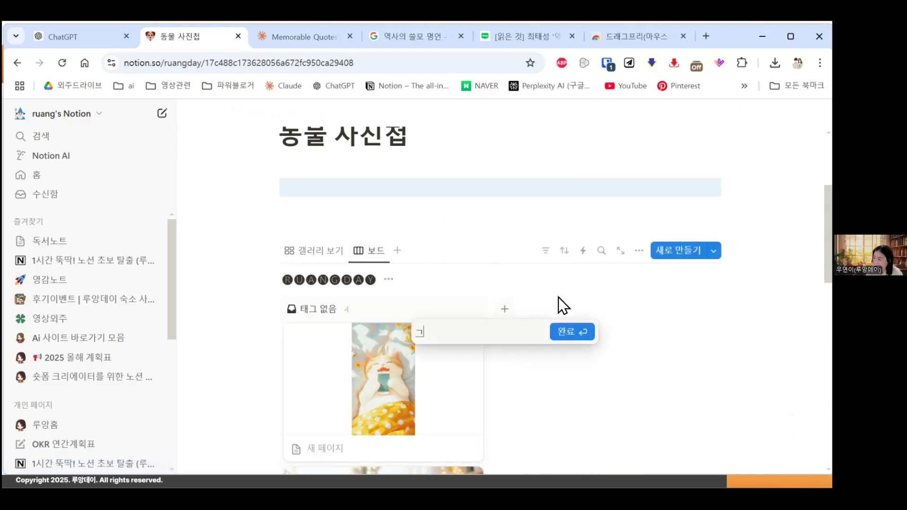
text(아)
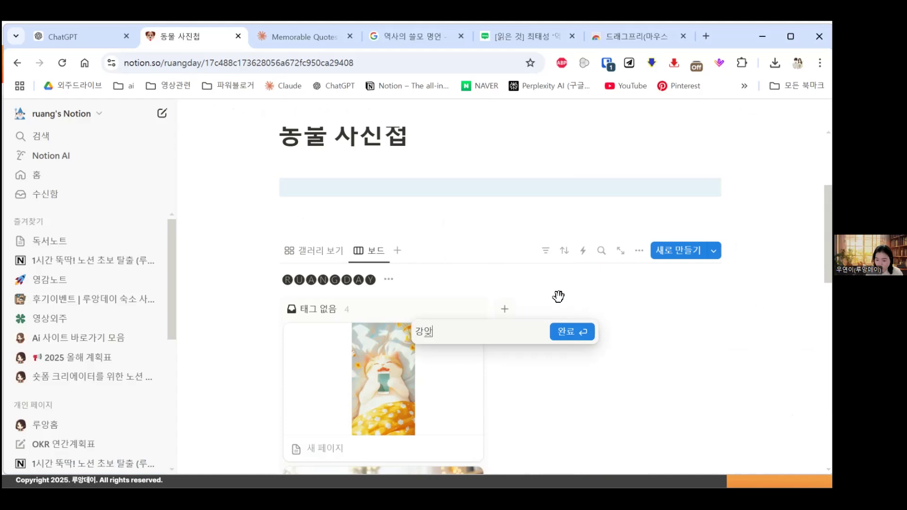
text(지)
key(Return)
click(718, 310)
text(ㄱ)
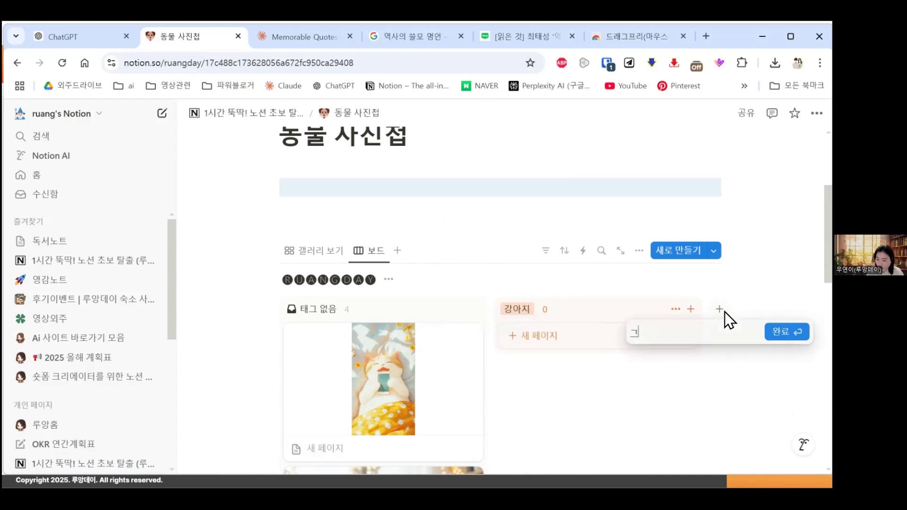
text(고양이)
key(Return)
Step: Move the animal photo cards from the 태그 없음 column into the matching 고양이 and 강아지 columns
scroll(341, 335, down, 2)
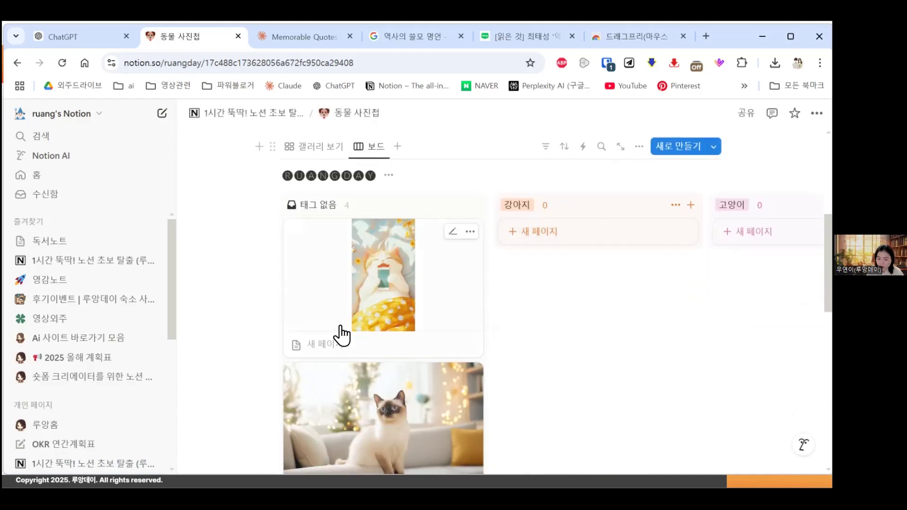
drag(378, 278, 755, 261)
scroll(361, 326, down, 2)
drag(347, 305, 769, 261)
scroll(390, 255, up, 2)
drag(336, 264, 702, 344)
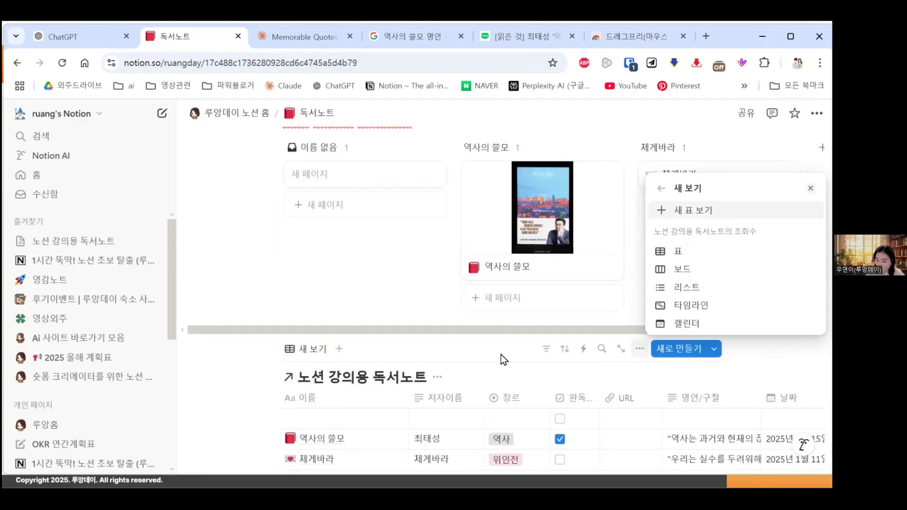
Step: Close the new view settings on the 독서노트 page and compare the original board with the linked 노션 강의용 독서노트 table below it
click(487, 366)
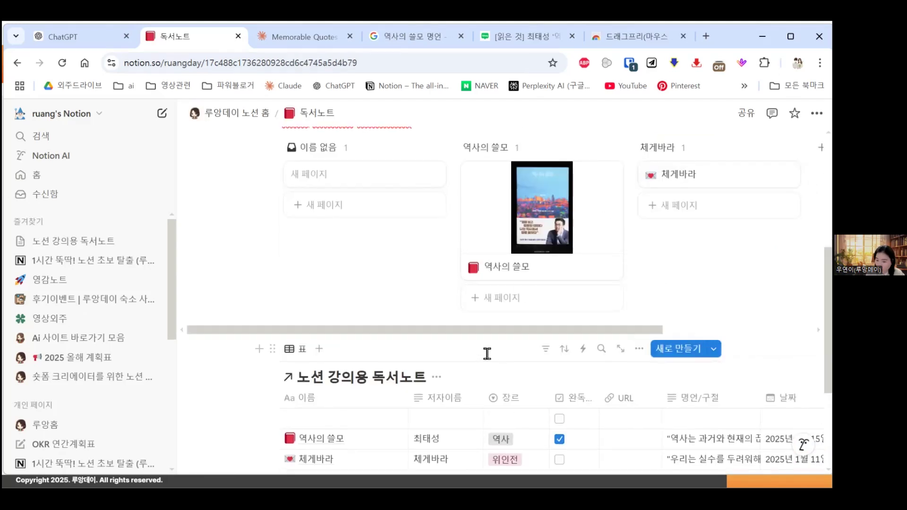
scroll(588, 348, down, 2)
scroll(595, 338, up, 4)
scroll(468, 305, down, 5)
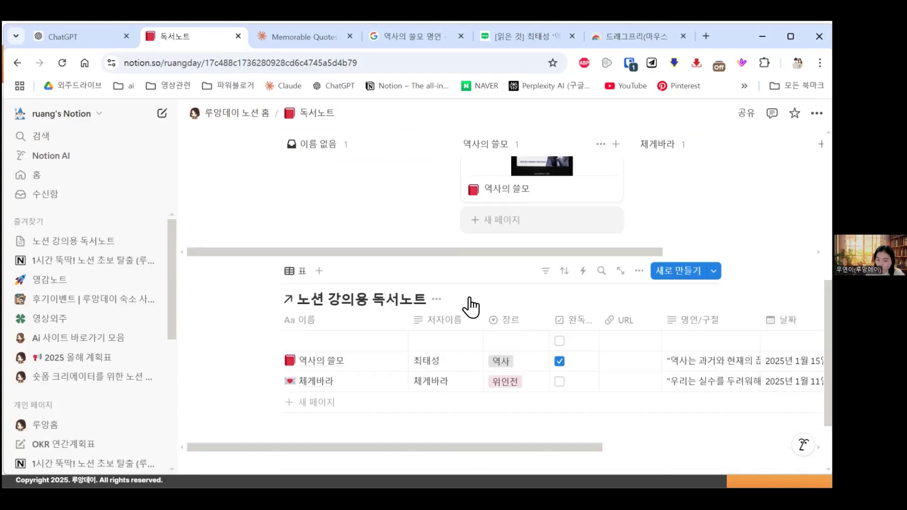
scroll(470, 312, up, 6)
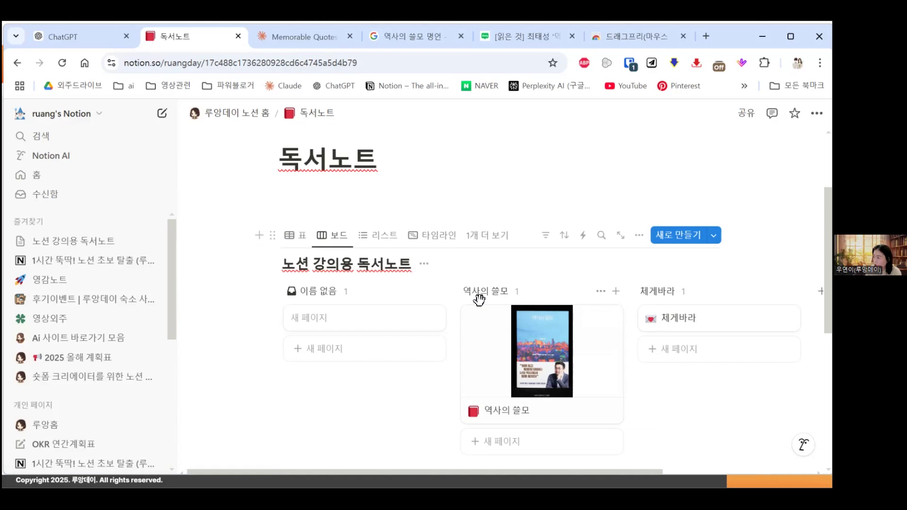
scroll(510, 312, down, 5)
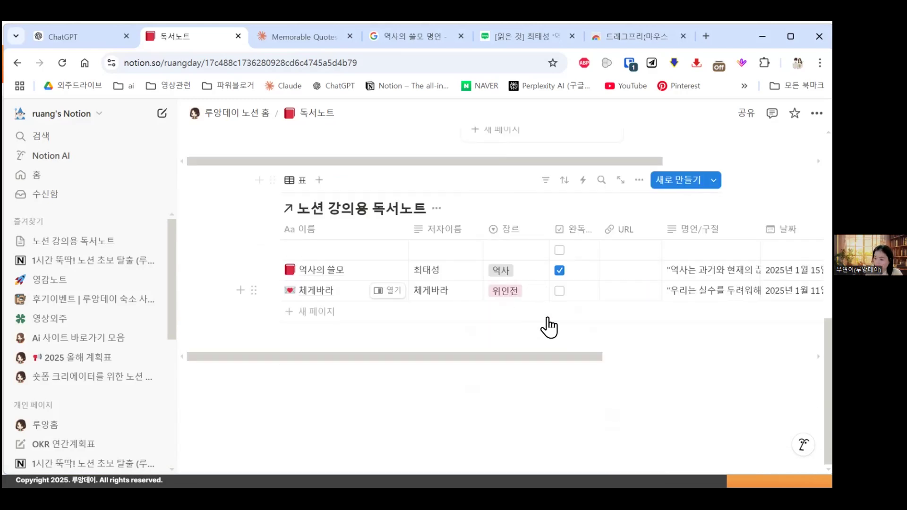
scroll(647, 423, up, 3)
scroll(648, 423, up, 3)
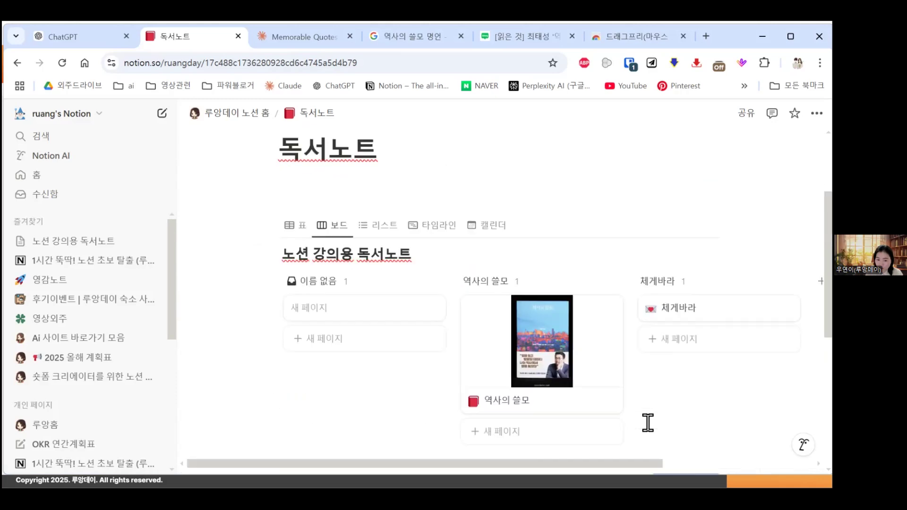
scroll(348, 358, down, 3)
scroll(342, 242, up, 3)
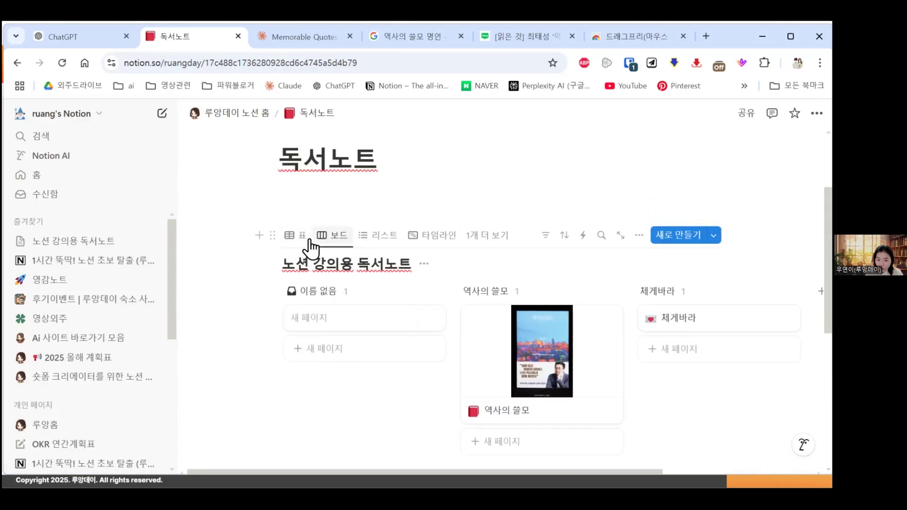
Step: Add a 캘린더 view beside the linked table, connect it to the 노션 강의용 독서노트 database, and close the settings
scroll(354, 243, down, 3)
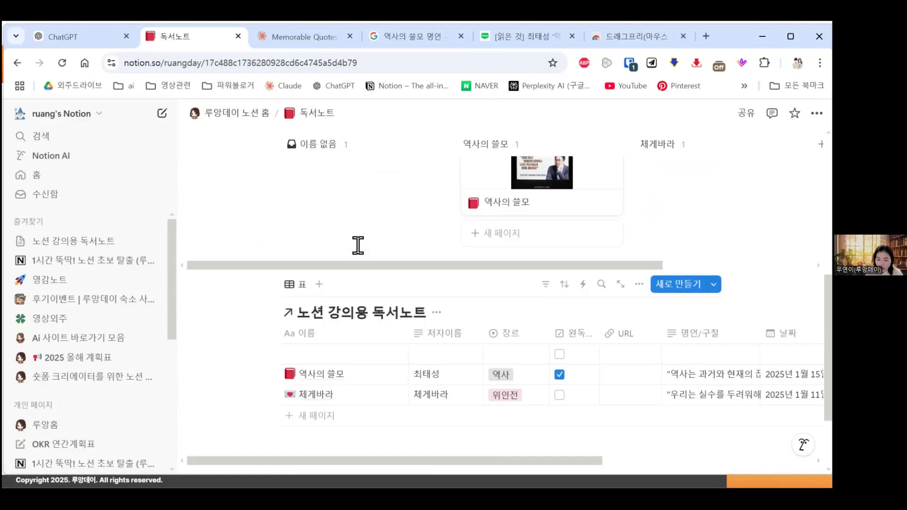
click(318, 284)
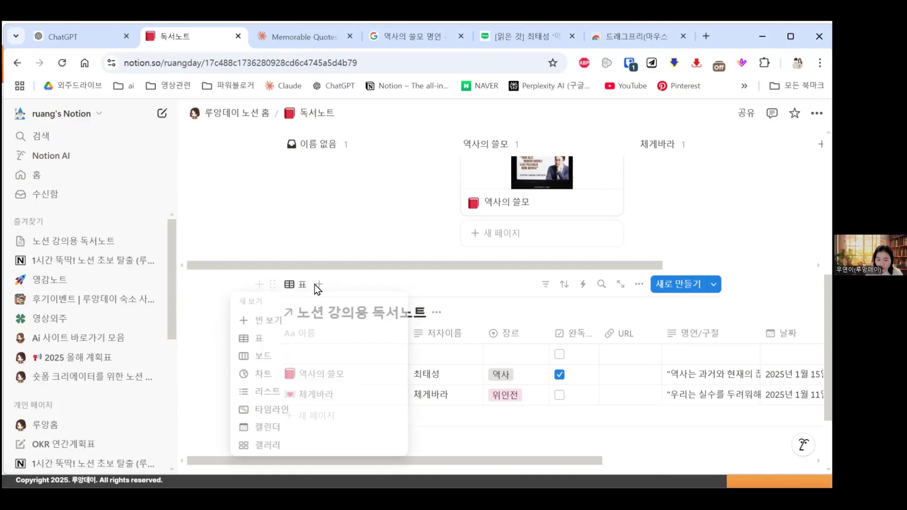
click(283, 427)
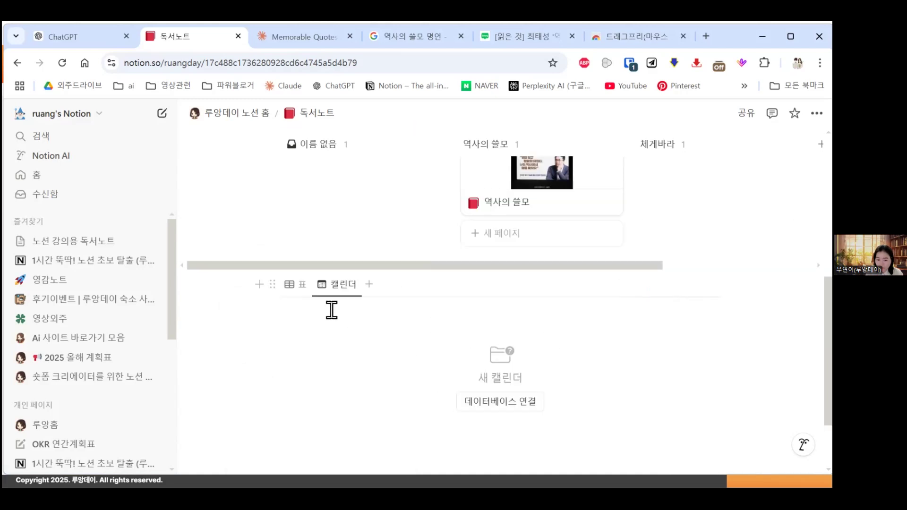
click(503, 403)
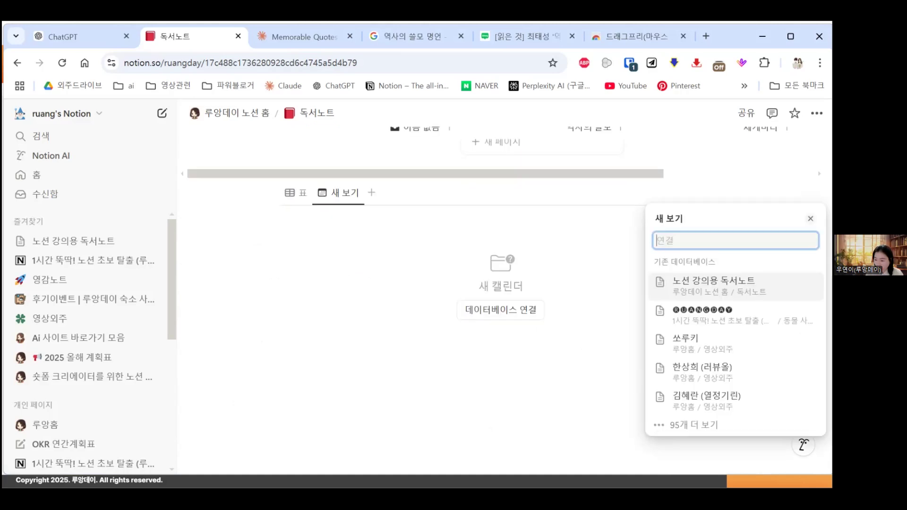
click(713, 286)
click(467, 244)
Step: Examine the linked calendar and the original board together on the 독서노트 page
scroll(622, 263, down, 2)
scroll(724, 302, down, 2)
scroll(724, 301, up, 10)
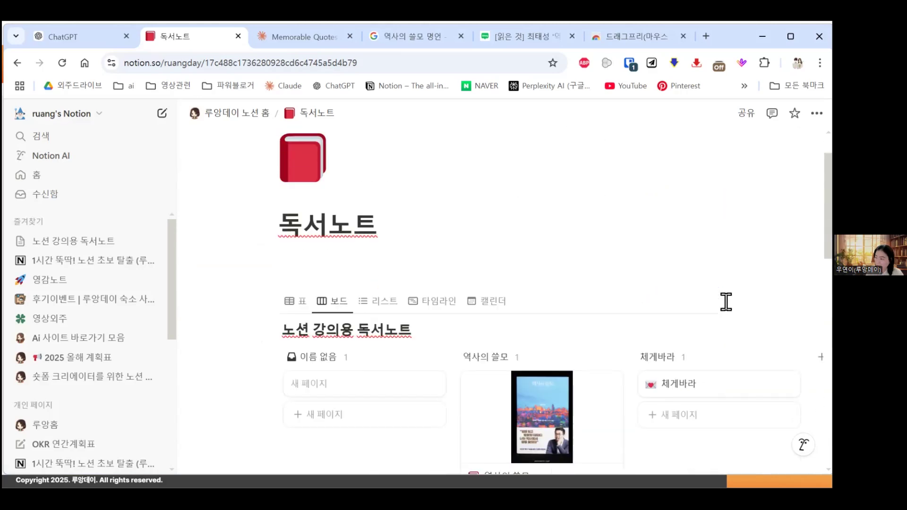
scroll(726, 301, down, 1)
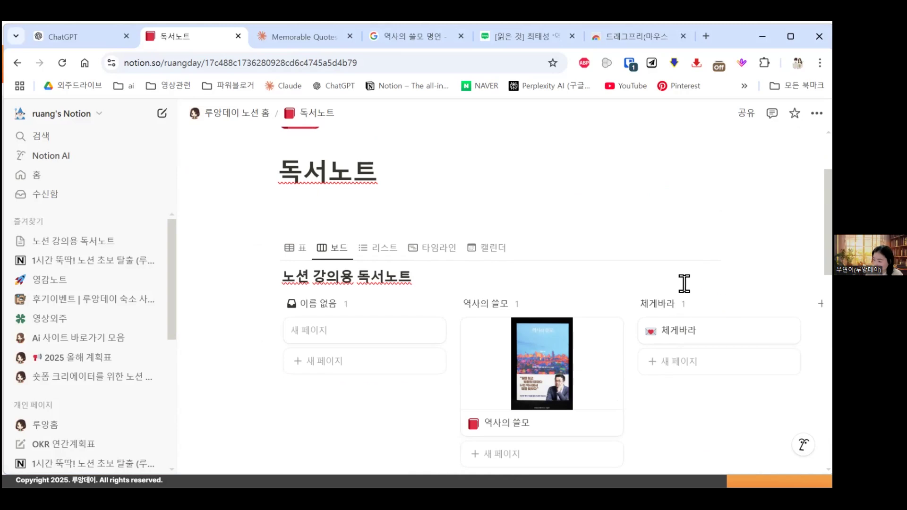
scroll(684, 283, down, 2)
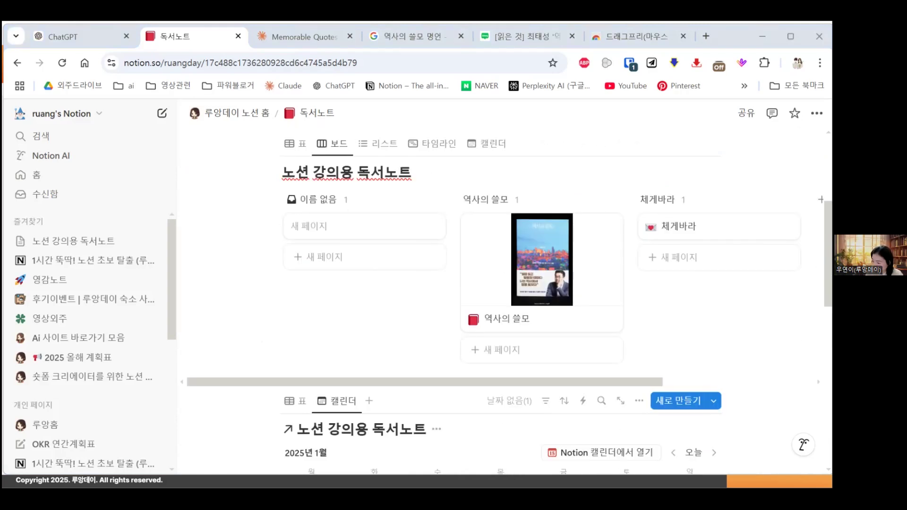
scroll(697, 330, down, 2)
scroll(699, 336, up, 5)
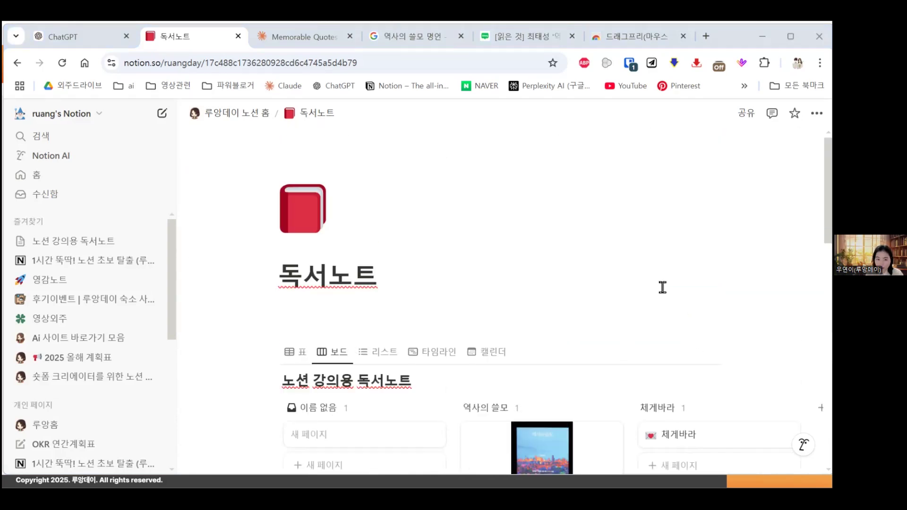
Step: Open the 제안 사항 (관계형/롤업) page from the 1시간 뚝딱! 노션 초보 탈출 page and look at its 병원 제안 table
click(250, 113)
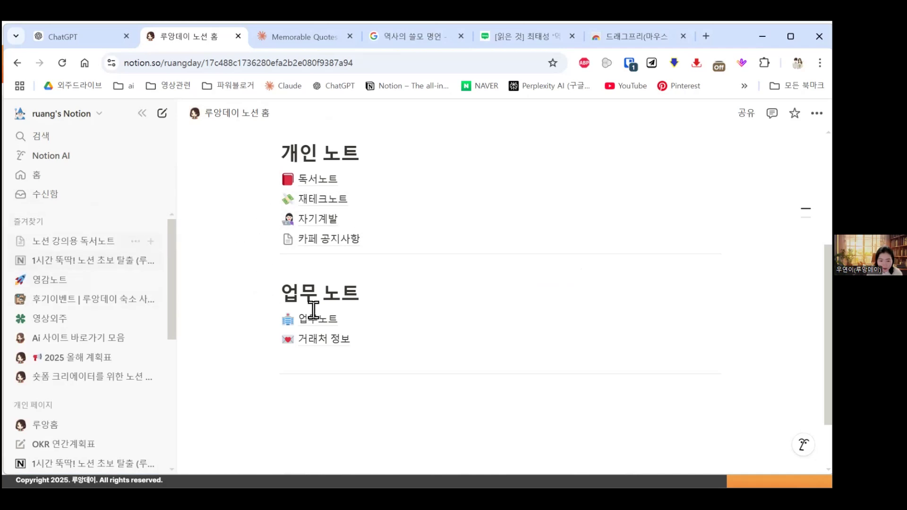
click(64, 262)
scroll(542, 269, down, 4)
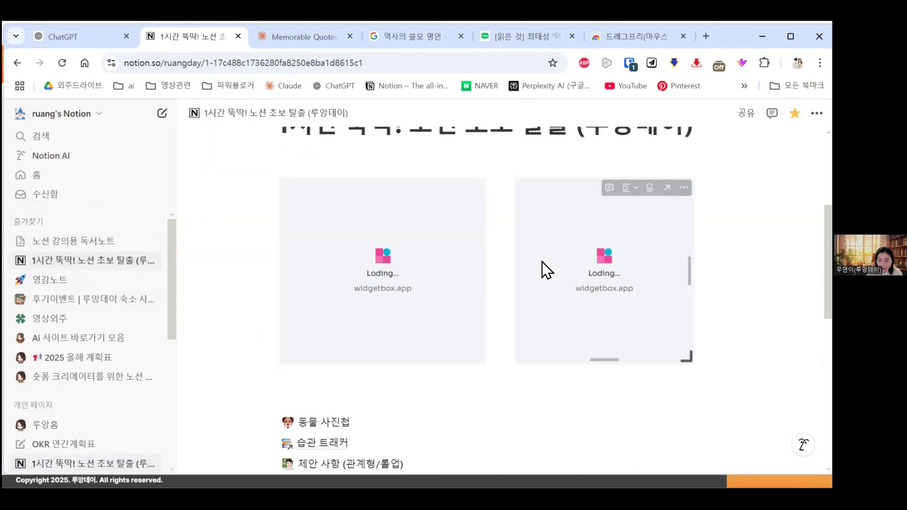
scroll(542, 262, down, 4)
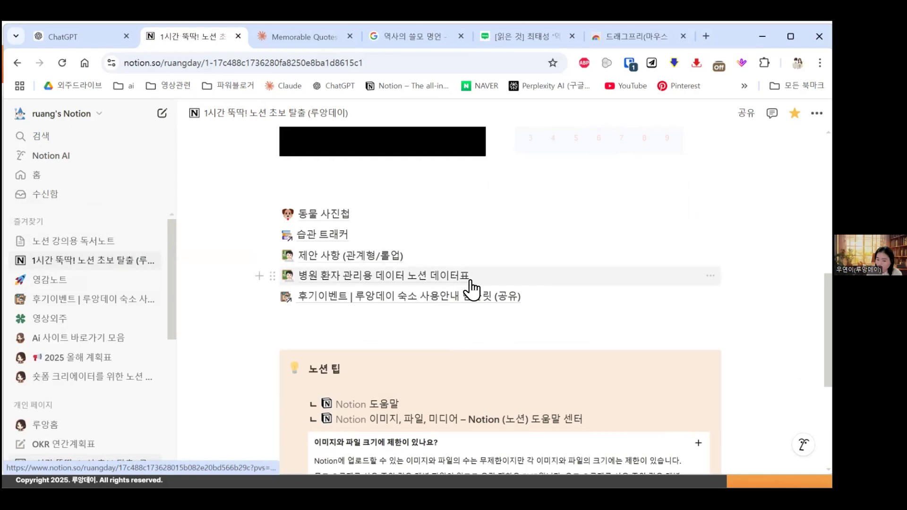
mouse_move(337, 262)
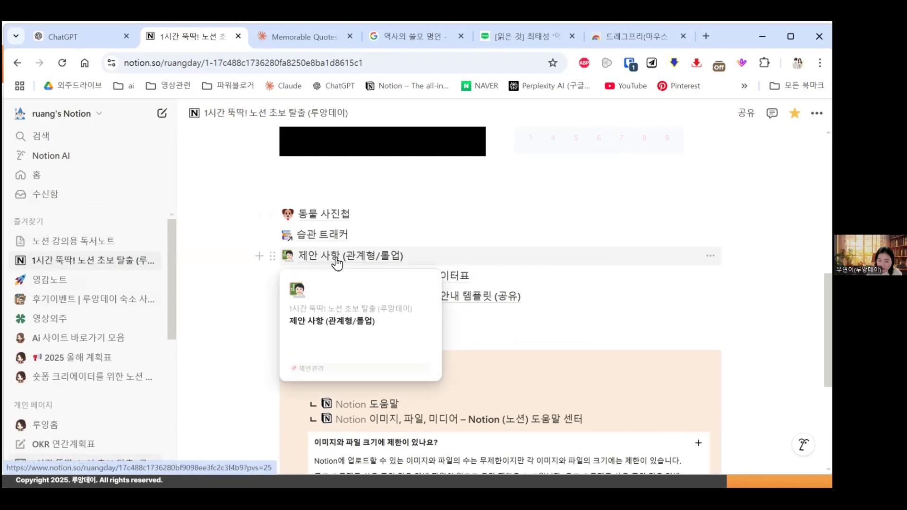
click(369, 259)
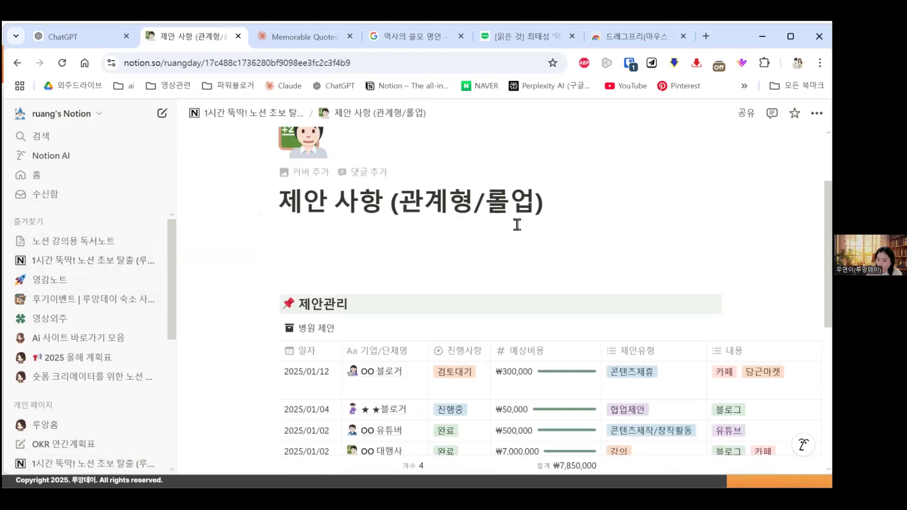
scroll(526, 216, down, 2)
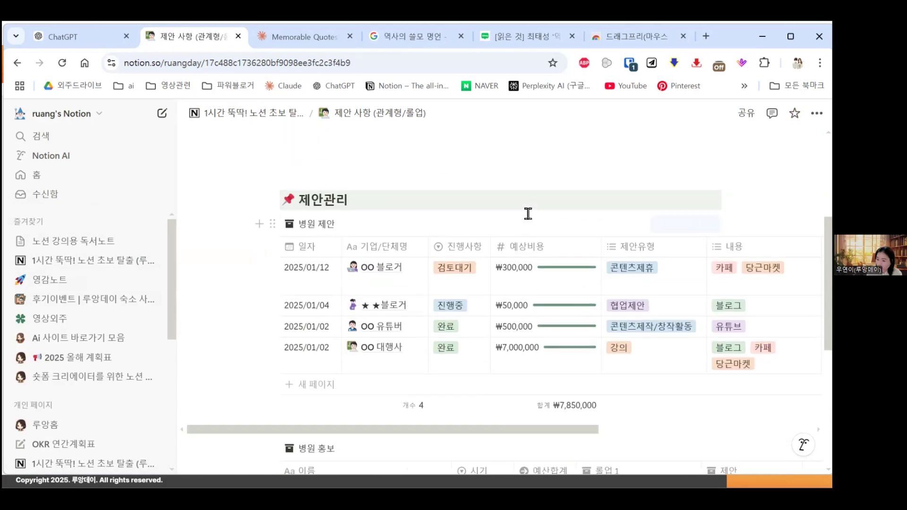
Step: Examine the 병원 제안 and 병원 홍보 tables on the page, including their columns out of view
scroll(411, 185, up, 2)
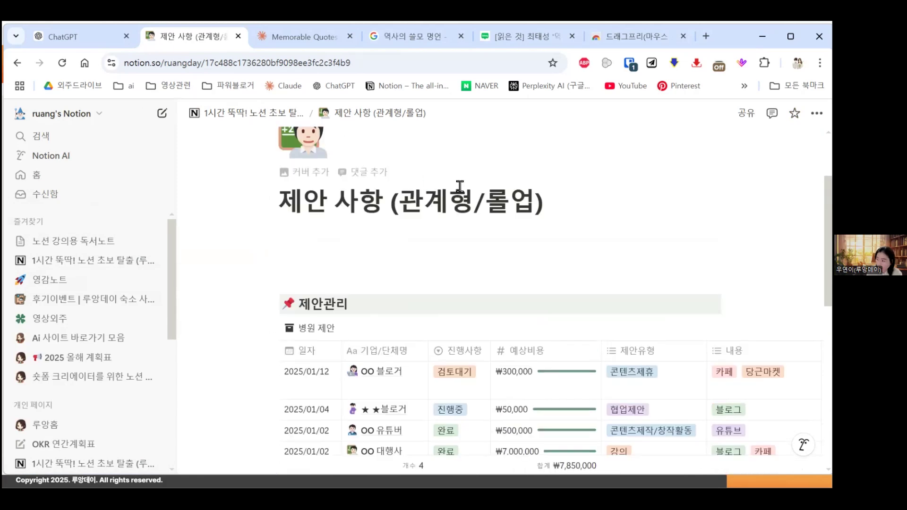
scroll(569, 211, down, 2)
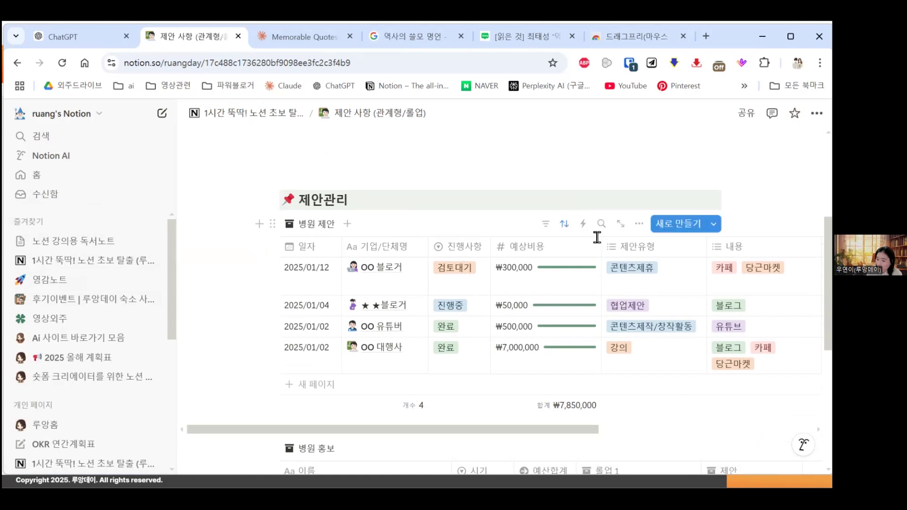
drag(547, 429, 480, 366)
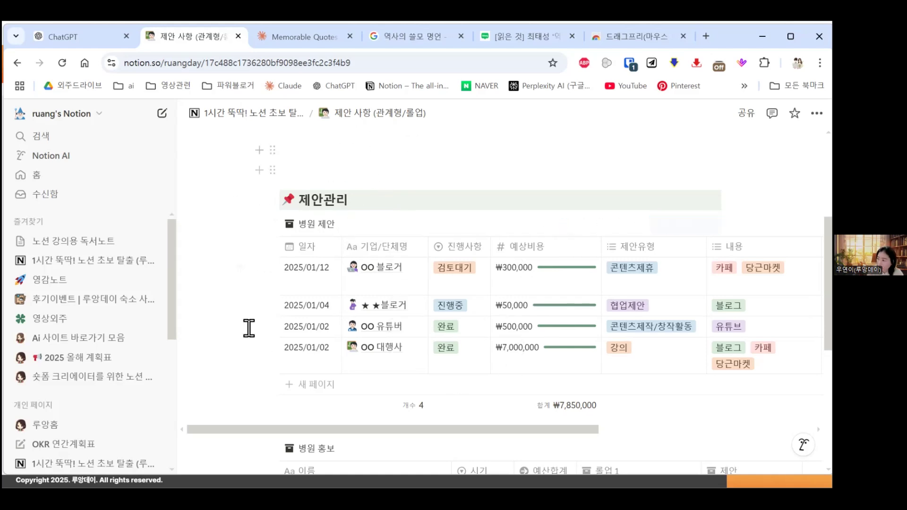
scroll(496, 248, down, 5)
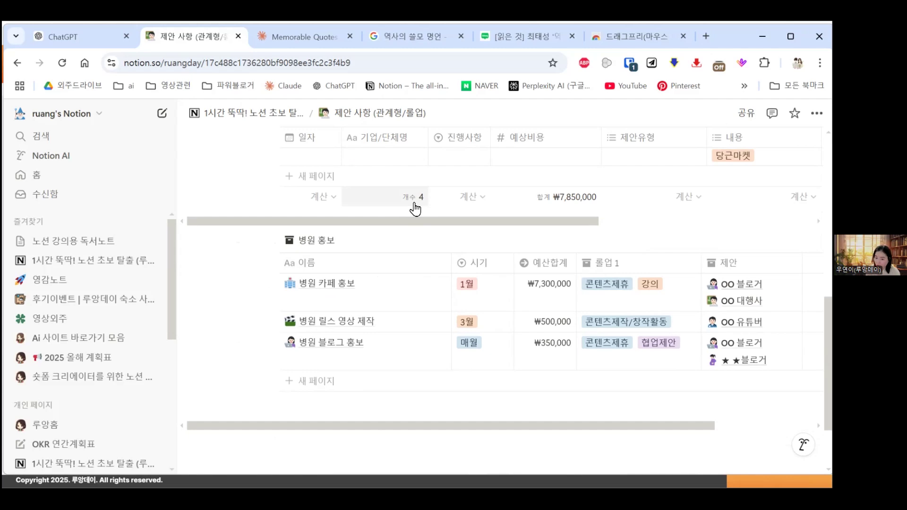
scroll(551, 247, up, 5)
scroll(555, 313, down, 2)
scroll(488, 339, down, 3)
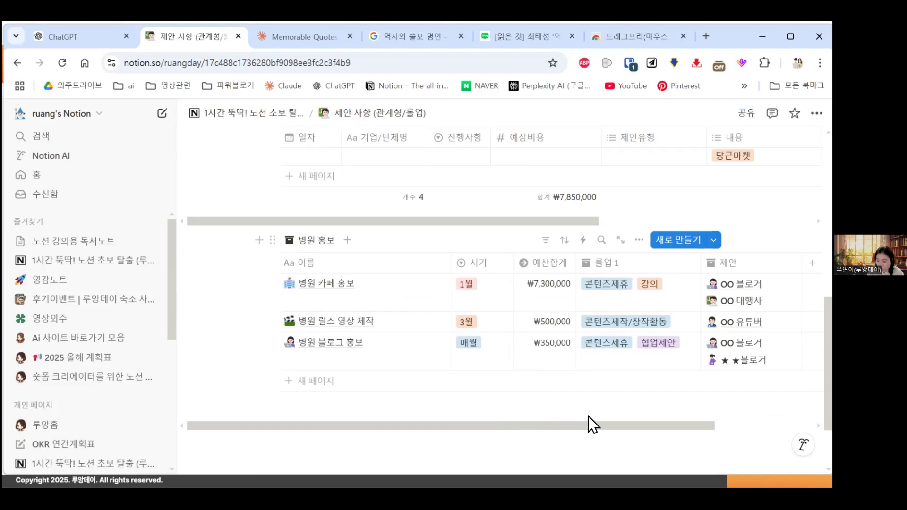
scroll(595, 421, right, 3)
scroll(600, 415, left, 2)
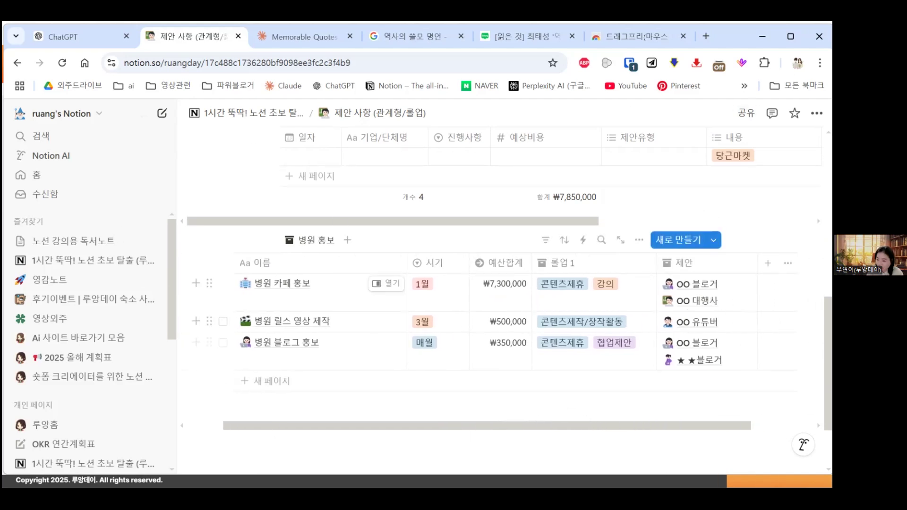
Step: Add a two-way 관계형 property to the 병원 홍보 table, targeting the 제안 (1) database with the reverse property named 홍보 콘텐츠 제작
click(767, 263)
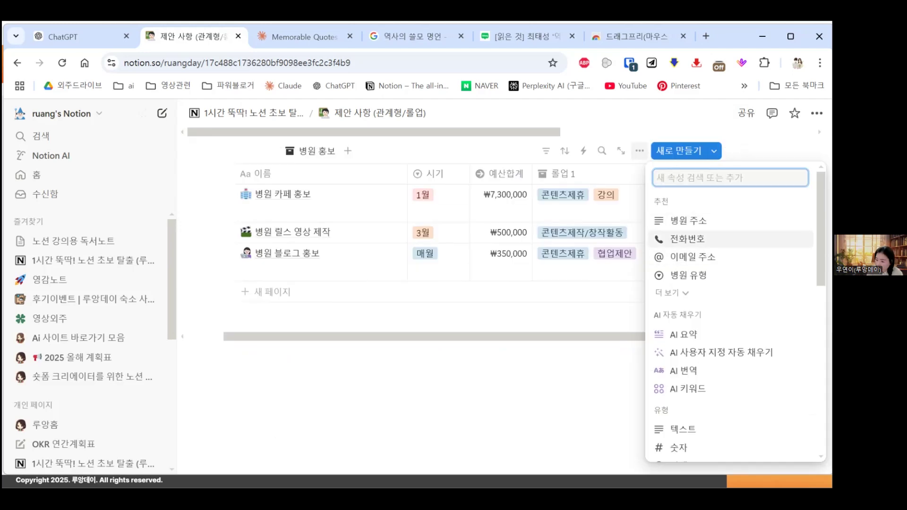
scroll(735, 312, down, 7)
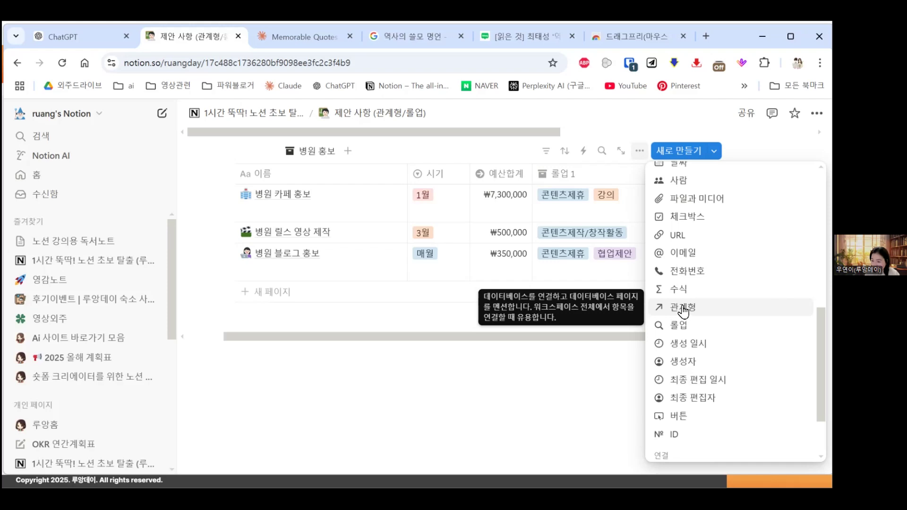
click(682, 310)
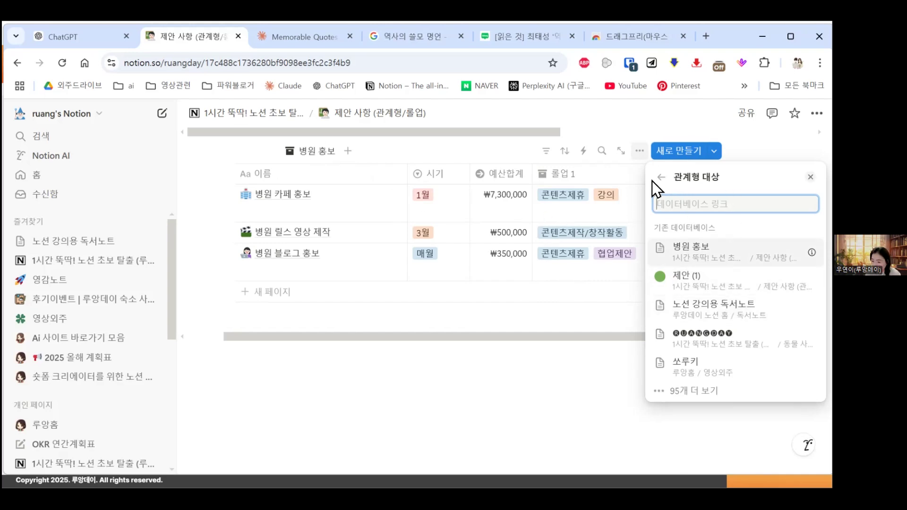
click(703, 395)
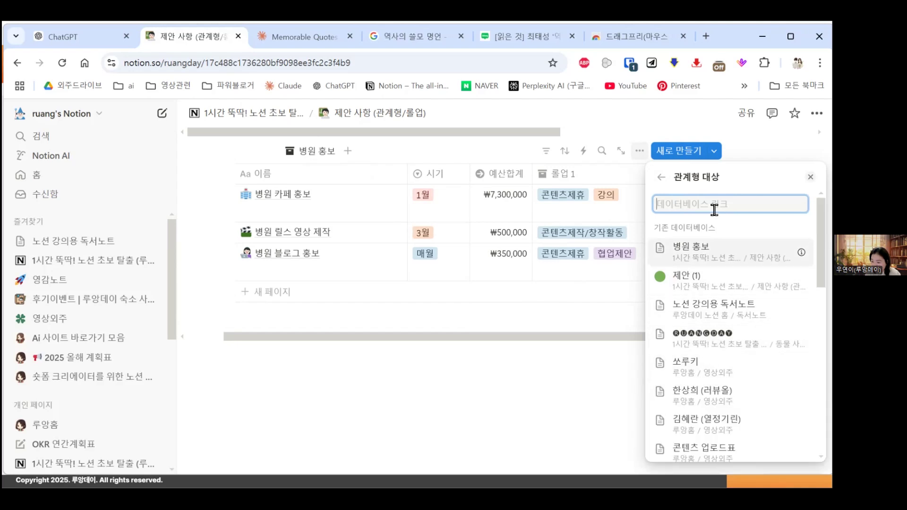
click(698, 284)
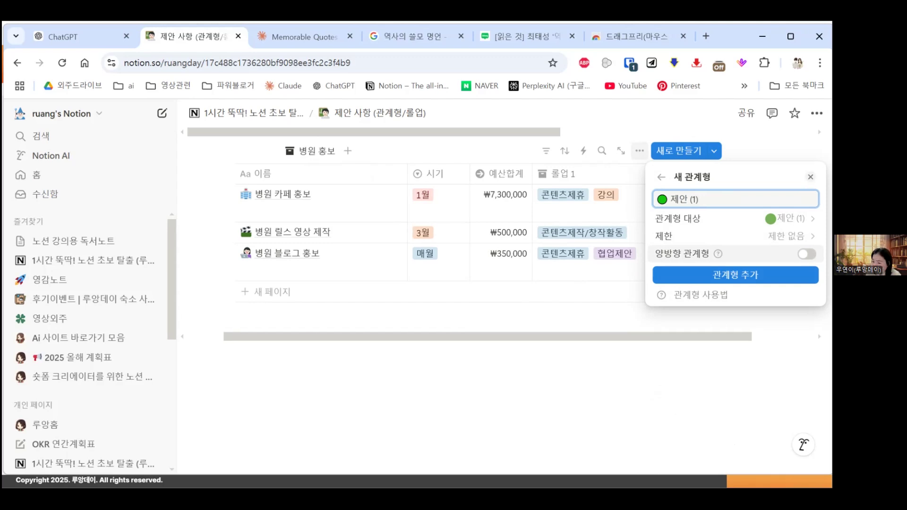
click(807, 254)
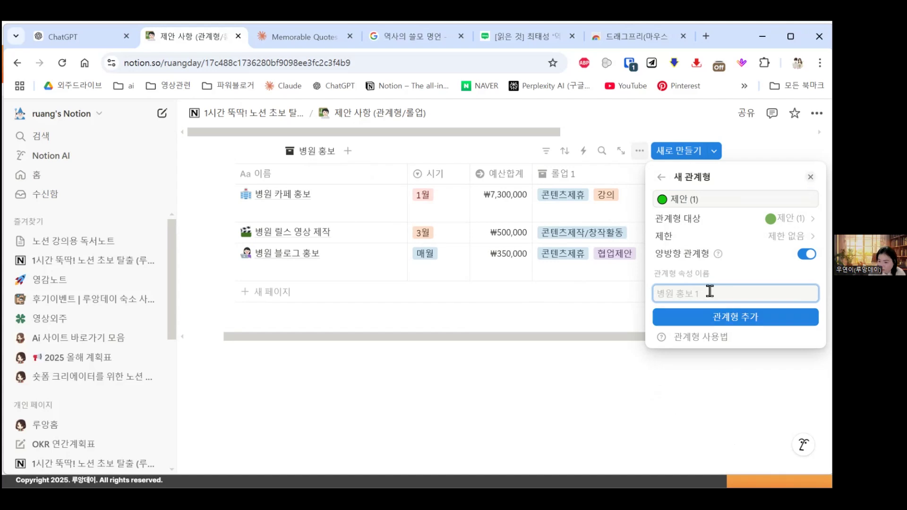
text(홍보 콘ㅌ)
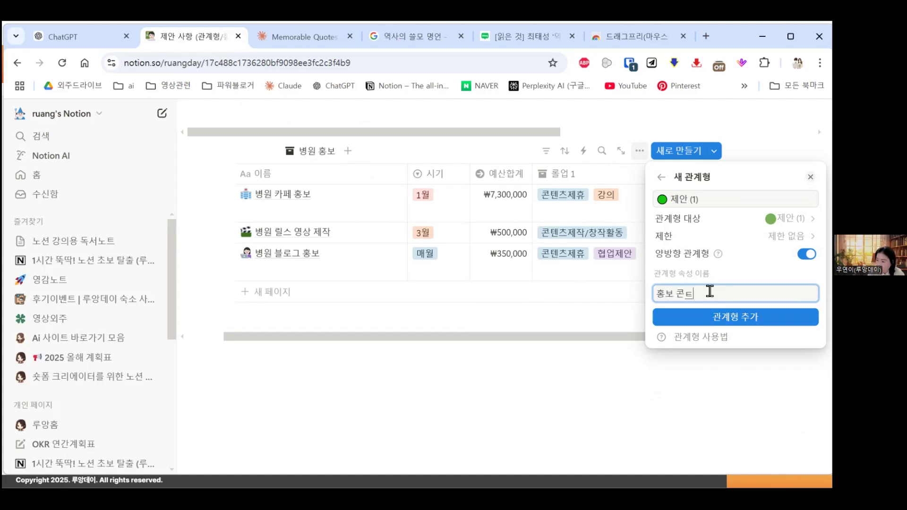
text( 콘텐츠 제작)
click(721, 318)
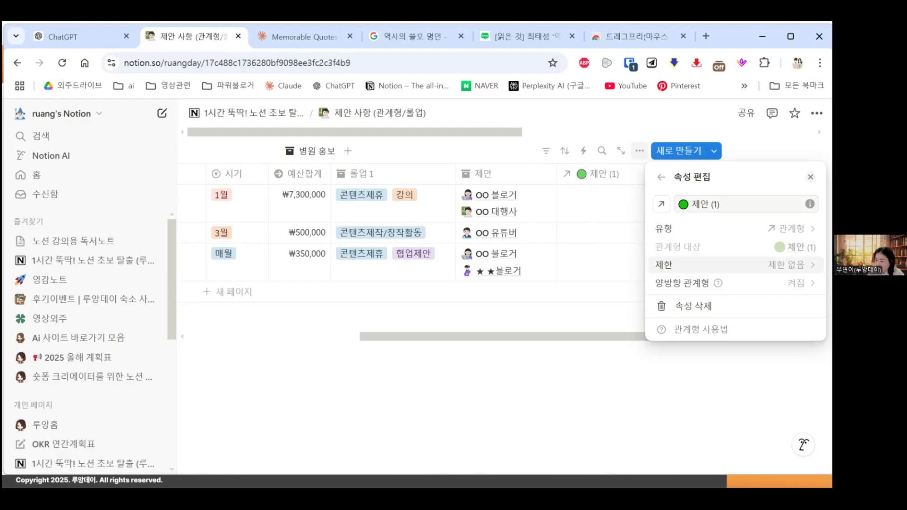
Step: Look at the new relation's 제한 and 양방향 관계형 settings, then view the pages linkable in its 1월 row without choosing any
click(786, 264)
click(750, 247)
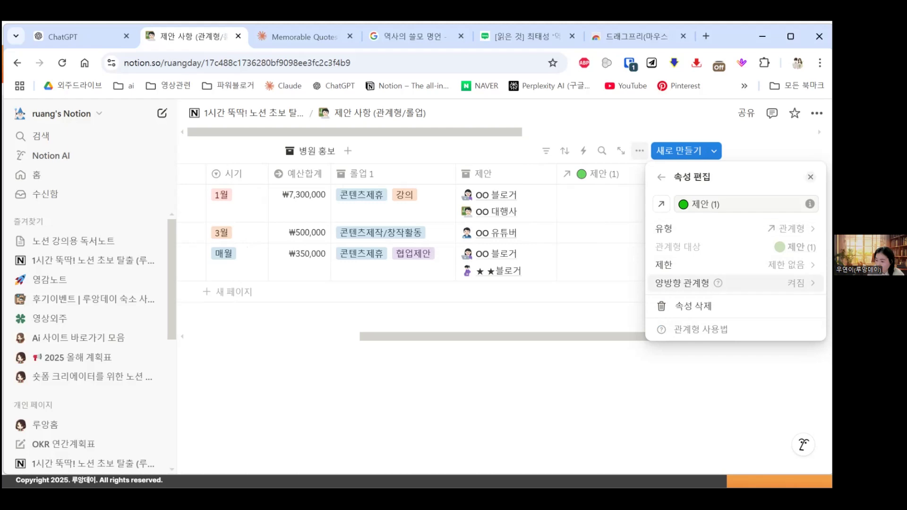
click(786, 284)
click(608, 251)
click(610, 237)
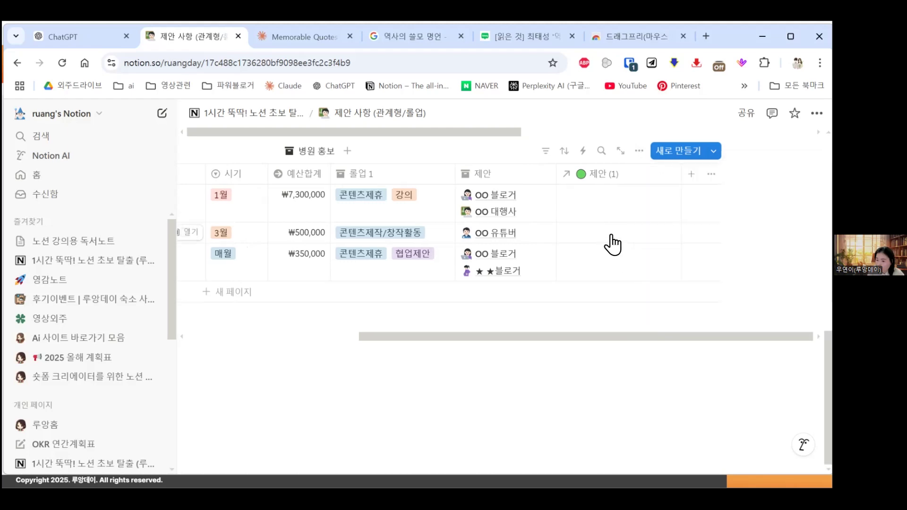
click(635, 202)
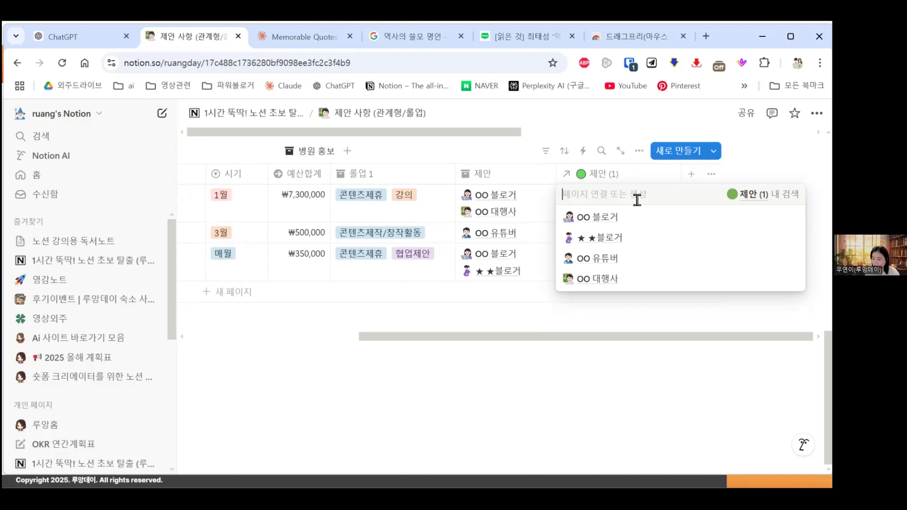
click(572, 317)
Step: Compare the 기업/단체명 entries in the 병원 제안 table with the relation columns of the 병원 홍보 table
scroll(283, 234, up, 5)
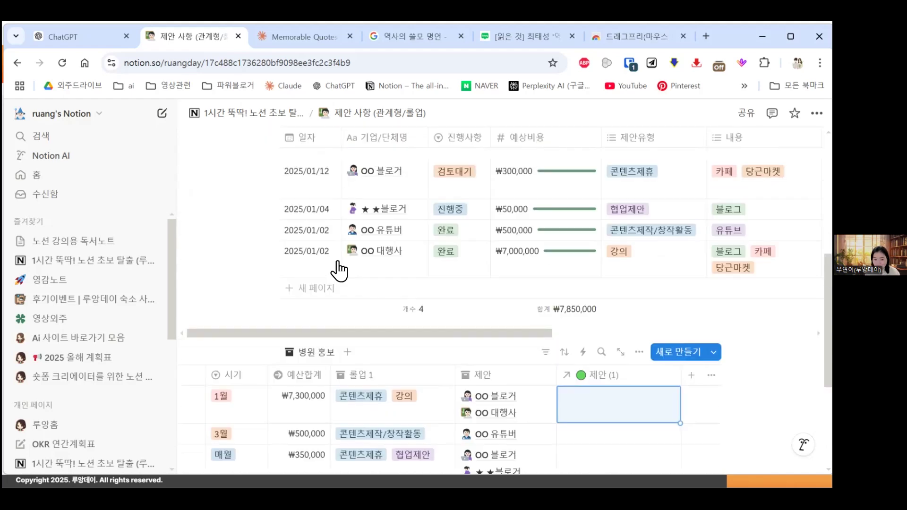
scroll(338, 239, down, 1)
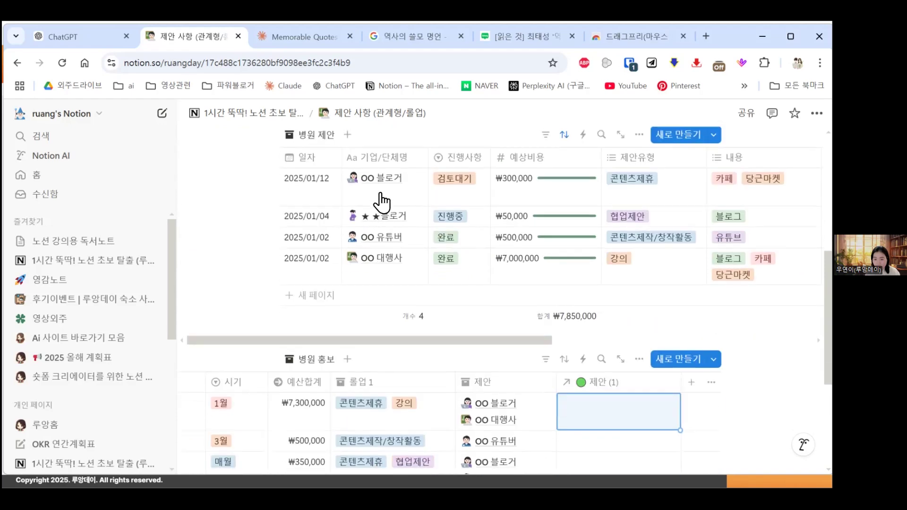
scroll(469, 178, down, 3)
scroll(373, 186, up, 3)
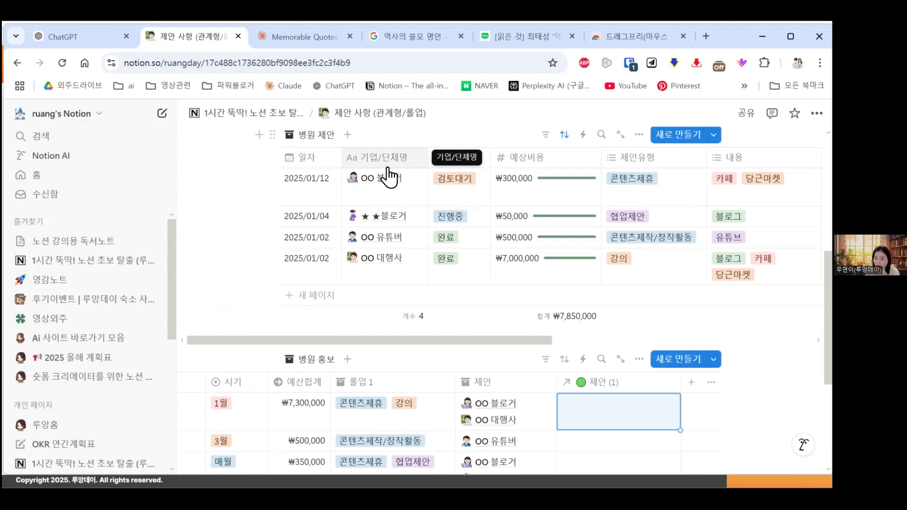
Step: Open the OO 블로거 entry of the 병원 제안 table, review its title and properties, and close it
click(401, 181)
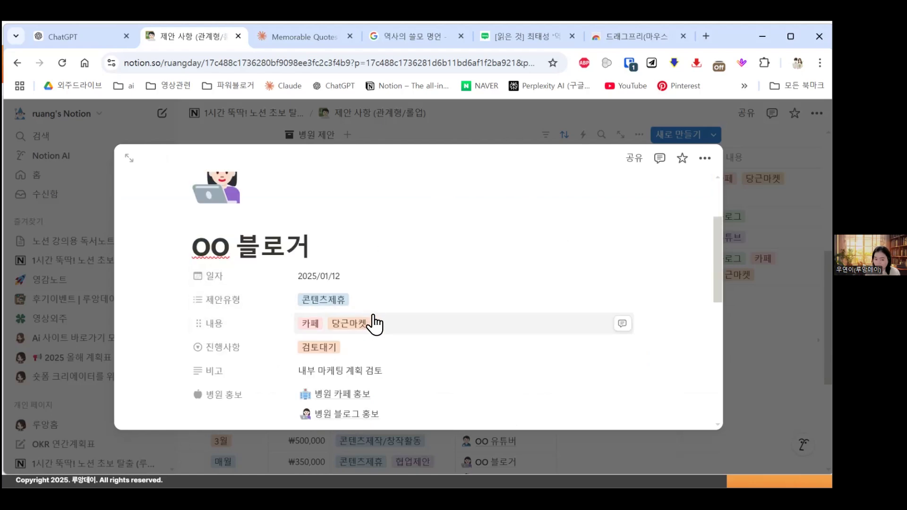
scroll(373, 324, up, 3)
click(309, 350)
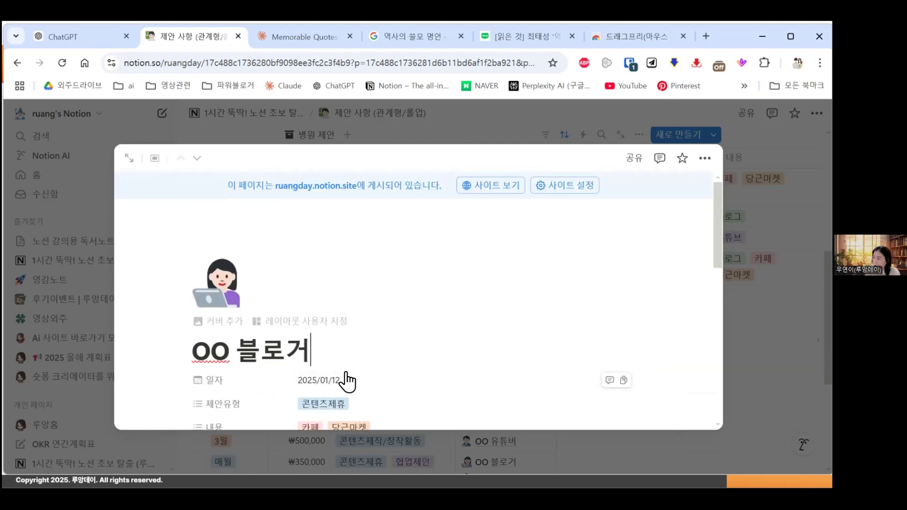
drag(324, 353, 187, 355)
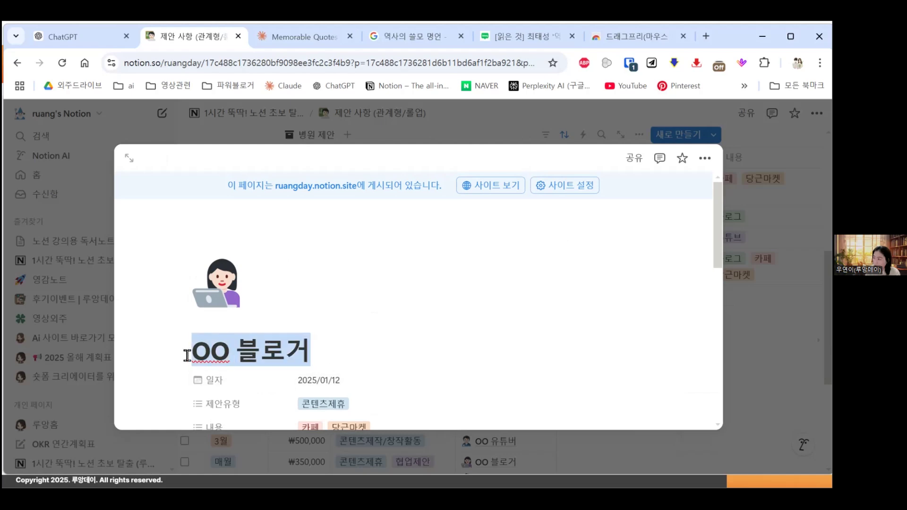
scroll(186, 368, down, 3)
scroll(217, 298, up, 3)
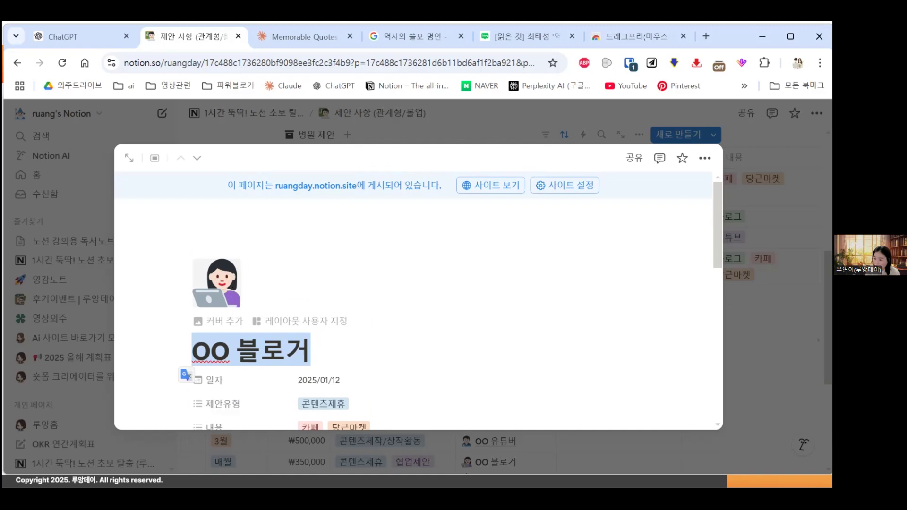
key(Escape)
key(Escape)
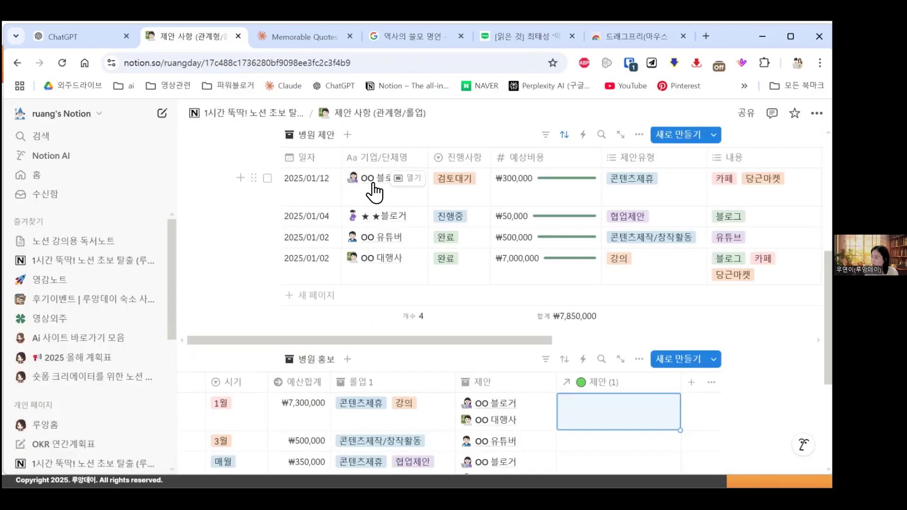
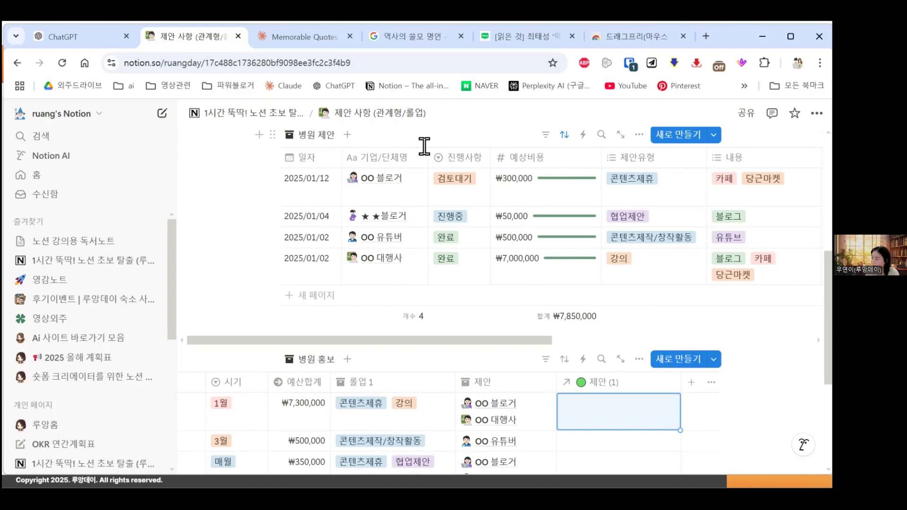
Step: Delete the 제안 (1) relation property from the 병원 홍보 table
scroll(475, 288, down, 2)
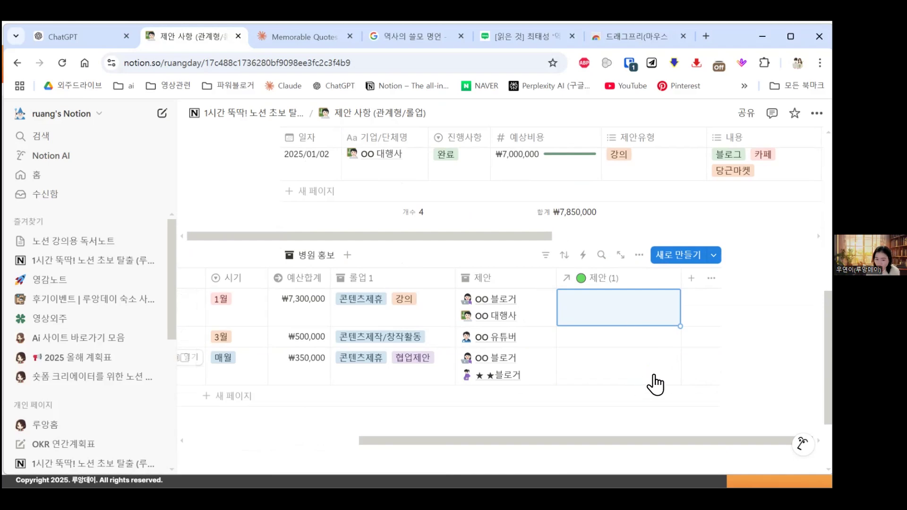
click(627, 279)
click(673, 276)
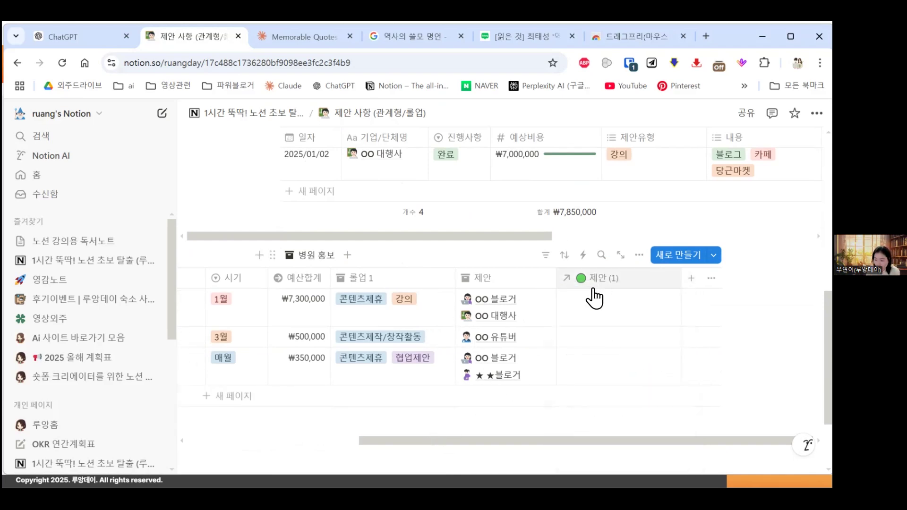
click(567, 278)
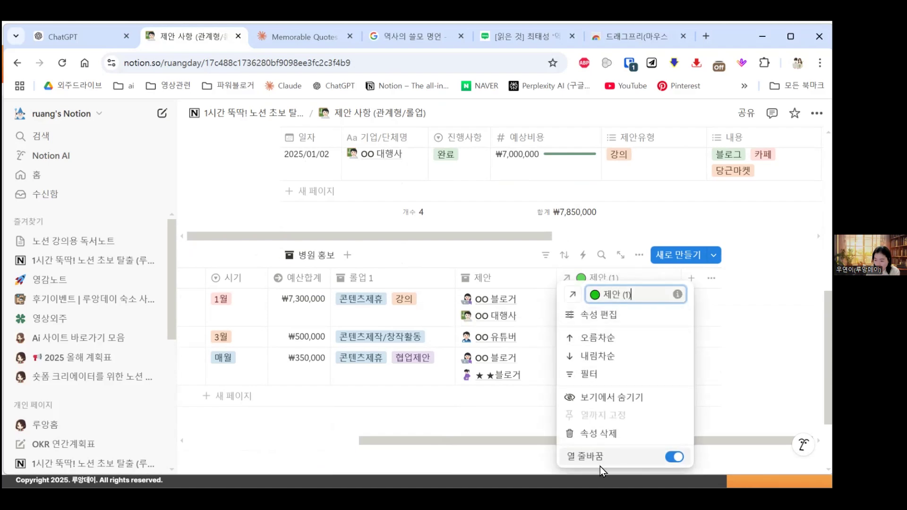
click(610, 434)
click(473, 302)
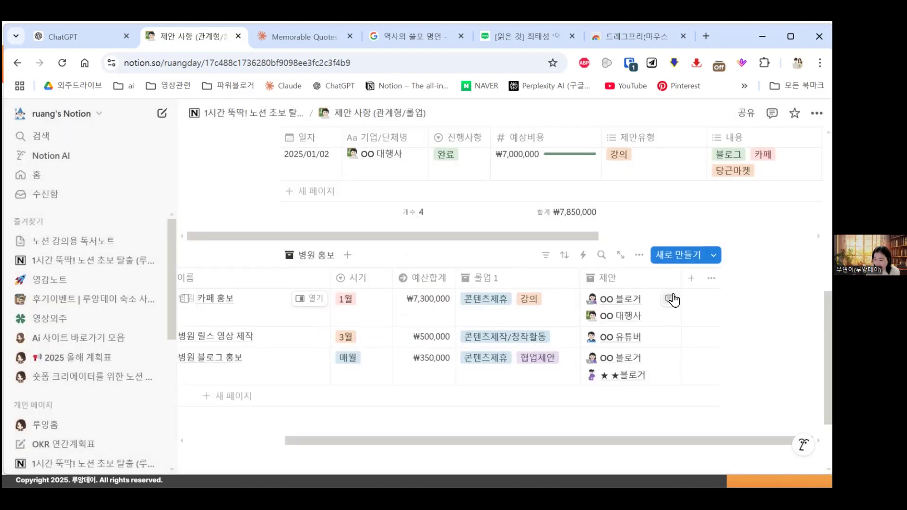
Step: Add a 롤업 property to the 병원 홍보 table
click(692, 276)
scroll(718, 368, down, 3)
scroll(715, 376, down, 4)
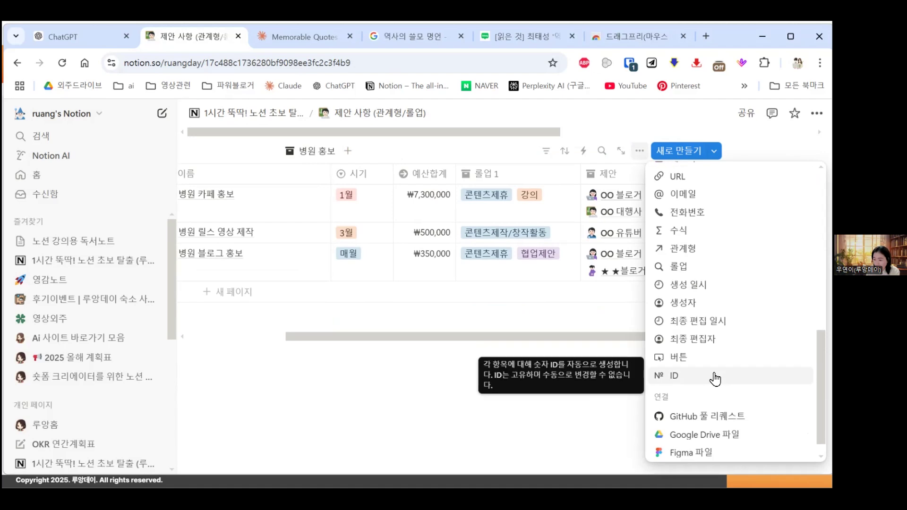
scroll(699, 371, up, 5)
scroll(690, 416, down, 2)
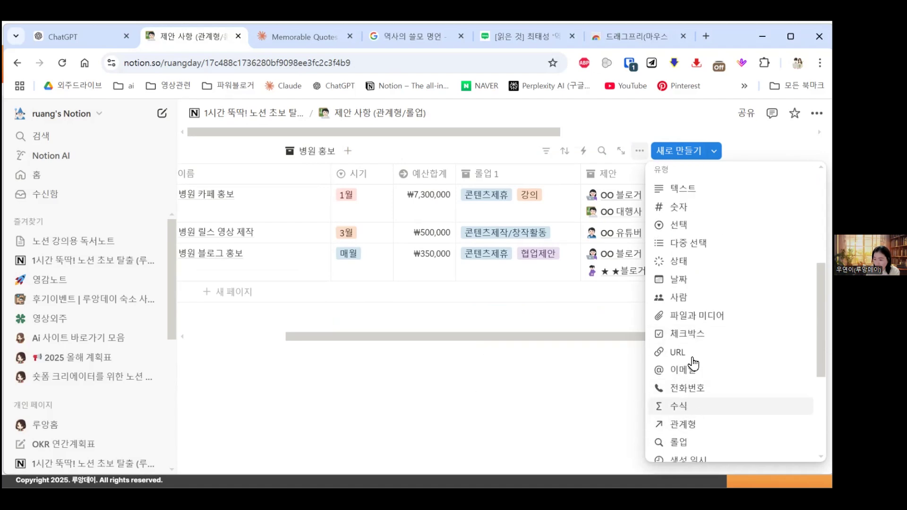
click(690, 358)
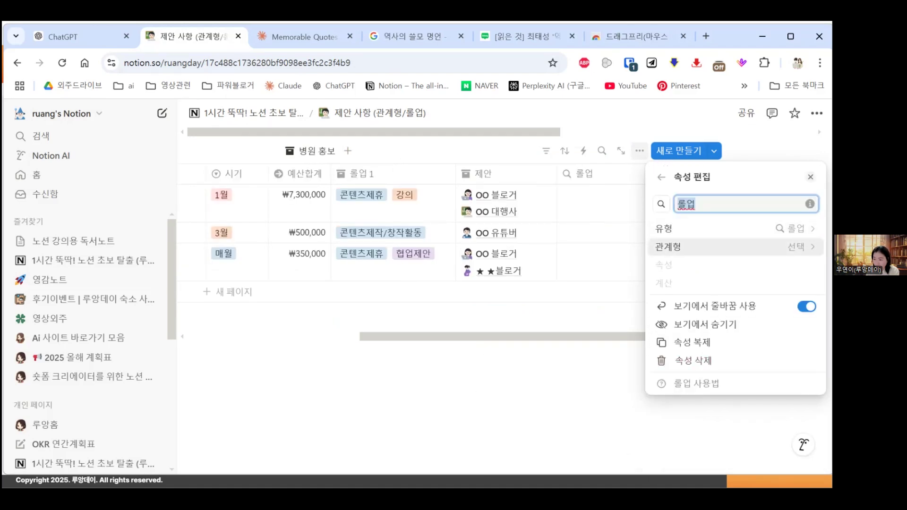
Step: Link the new 롤업 property of the 병원 홍보 table through the 제안 relation and roll up its 내용 property
click(708, 247)
click(710, 272)
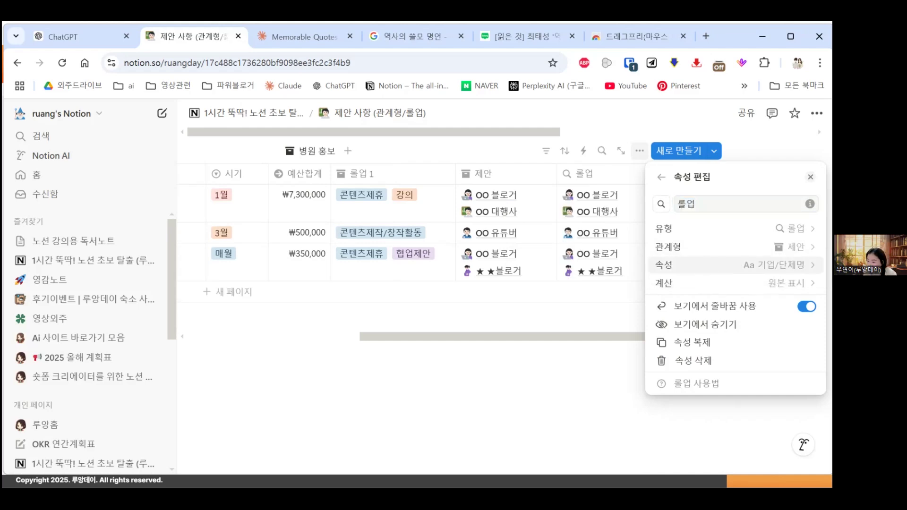
click(699, 264)
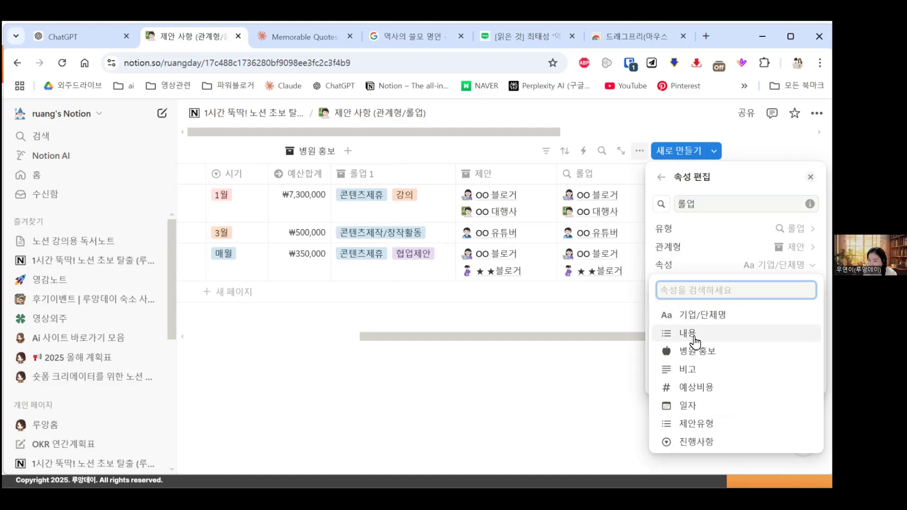
click(698, 333)
Step: Change the rolled-up property of the 롤업 column to 예상비용
click(708, 264)
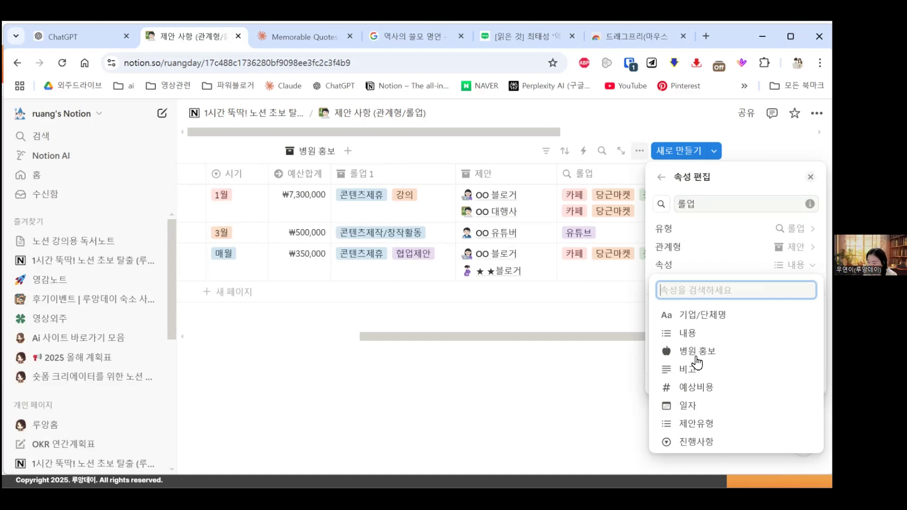
click(697, 387)
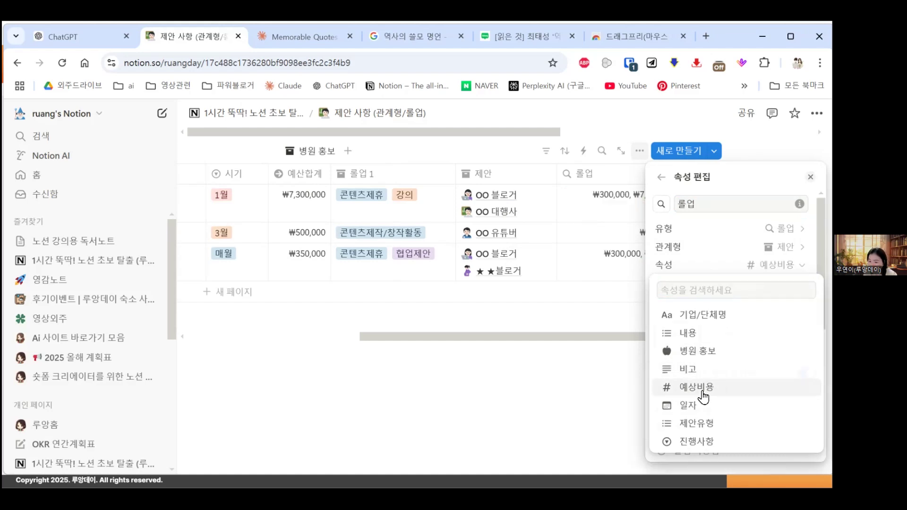
click(581, 195)
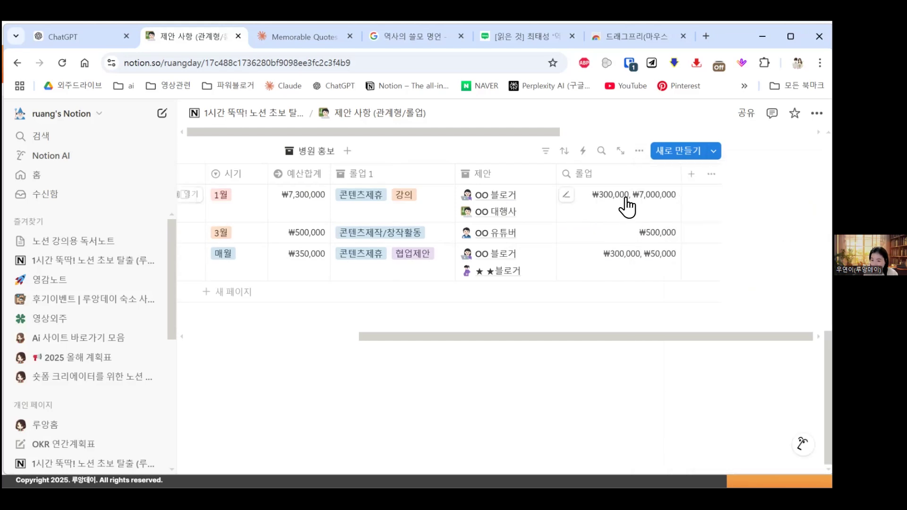
Step: Review the 롤업 property's source and calculation options and compare its amounts with the 예상비용 entries of the 병원 제안 table
click(663, 177)
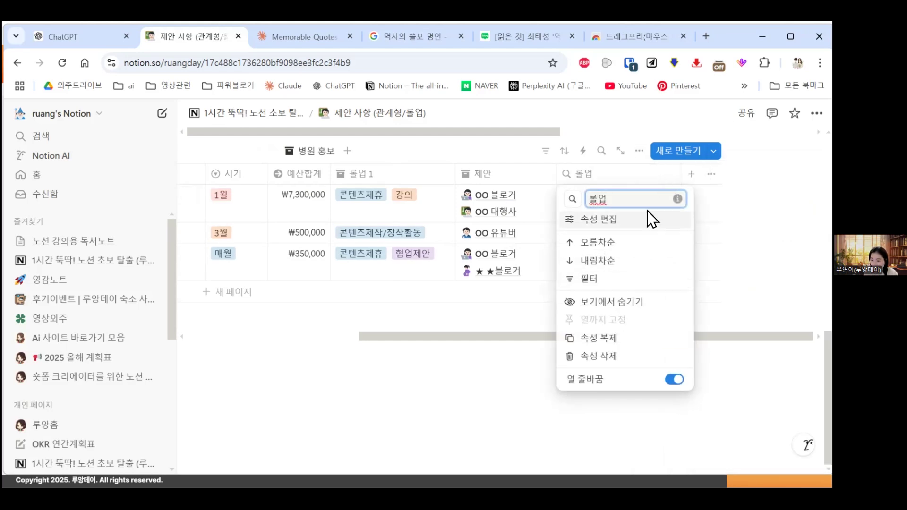
click(727, 211)
click(641, 174)
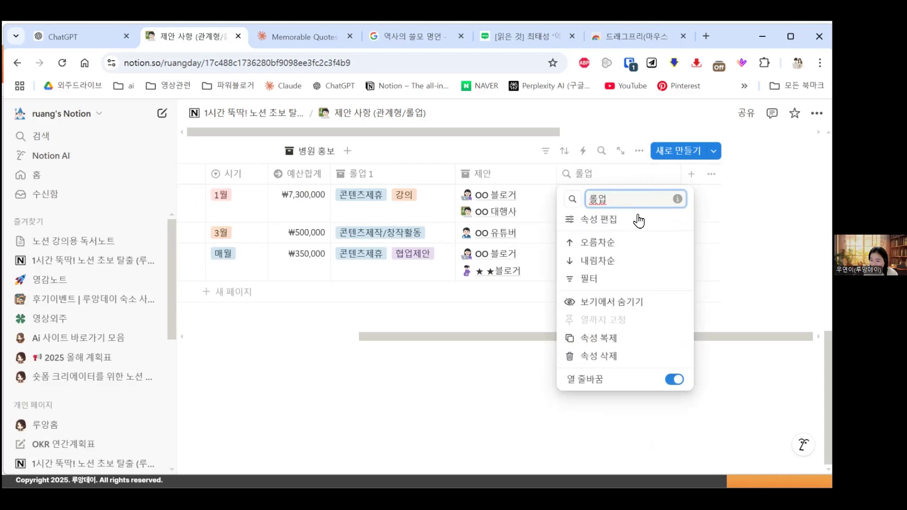
click(638, 221)
click(774, 270)
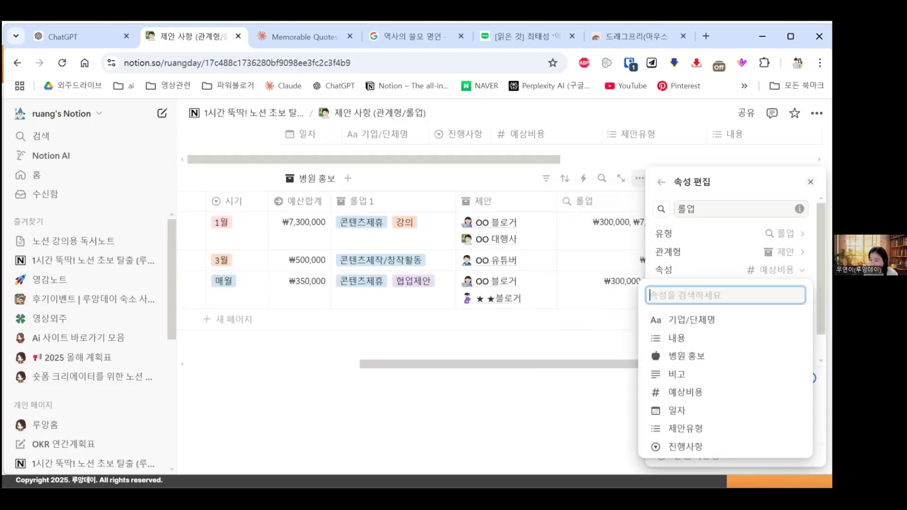
click(774, 270)
click(779, 288)
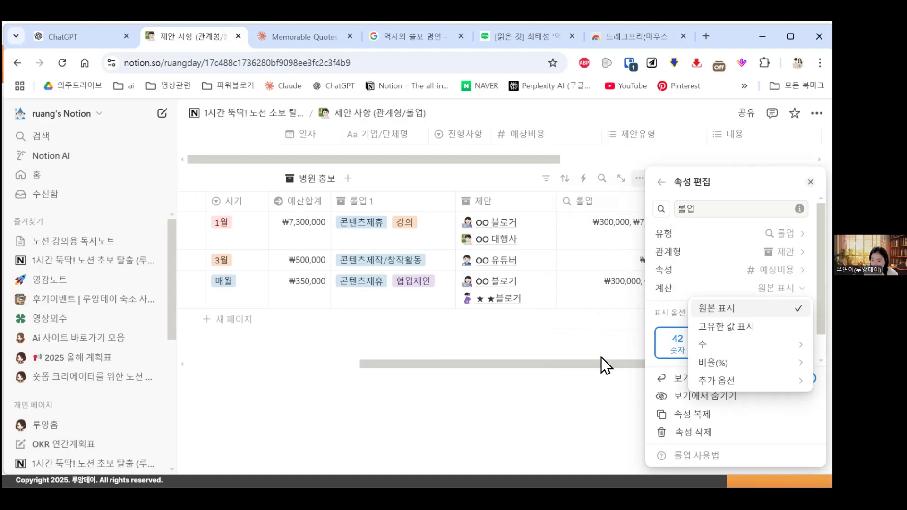
click(634, 258)
scroll(488, 433, up, 3)
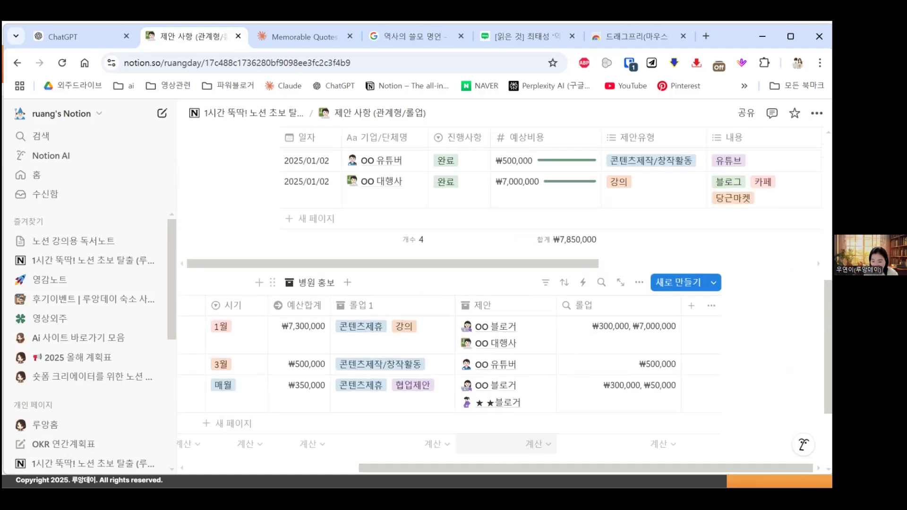
scroll(397, 462, left, 3)
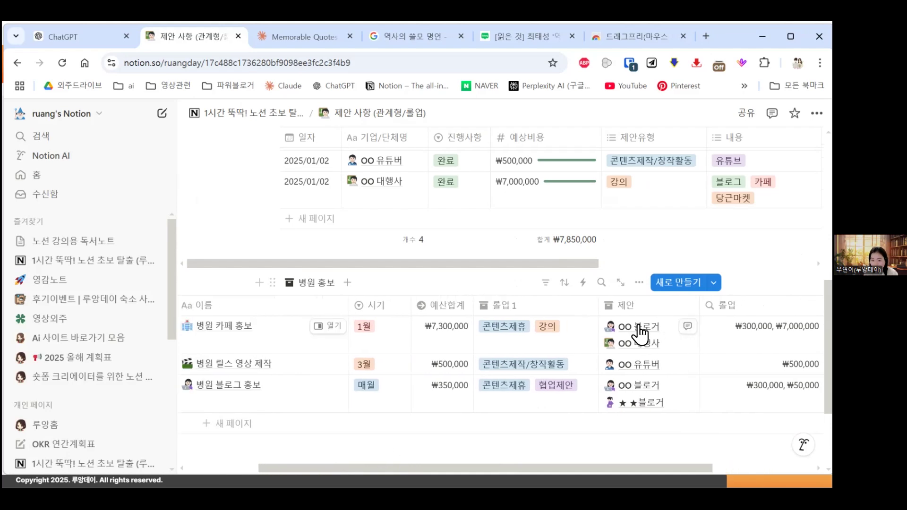
scroll(454, 265, up, 2)
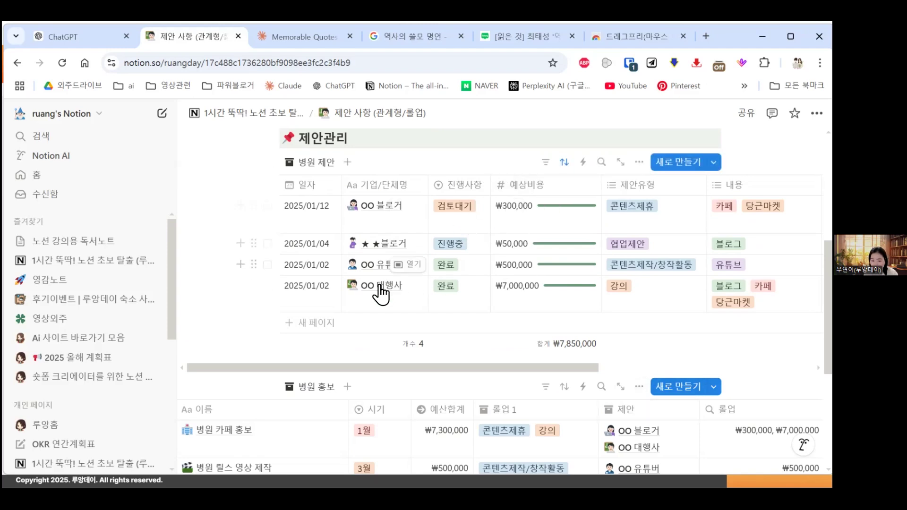
scroll(590, 330, down, 3)
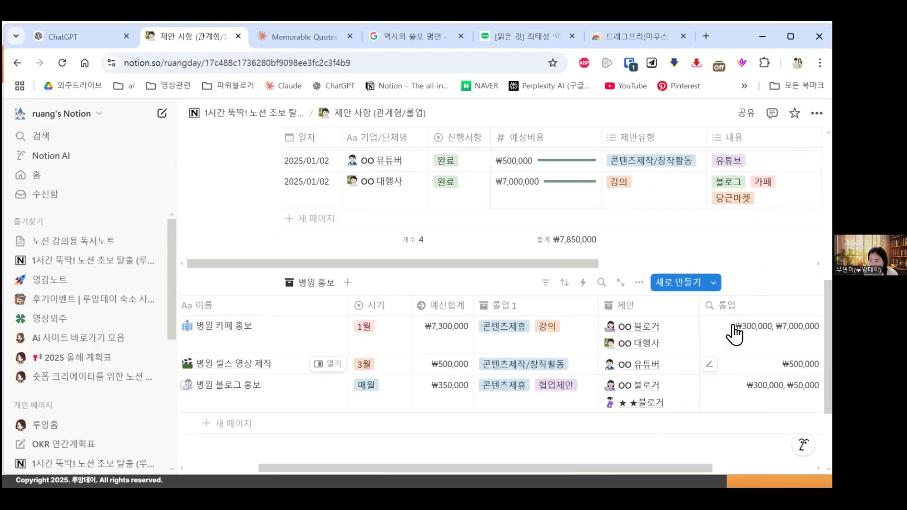
scroll(695, 340, right, 3)
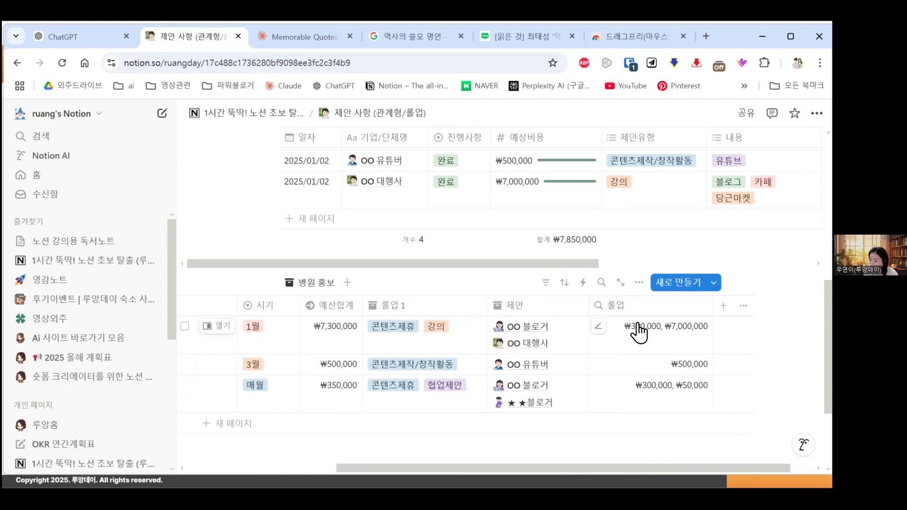
Step: Set the calculation of the 롤업 property in the 병원 홍보 table to 모두 세기
click(694, 308)
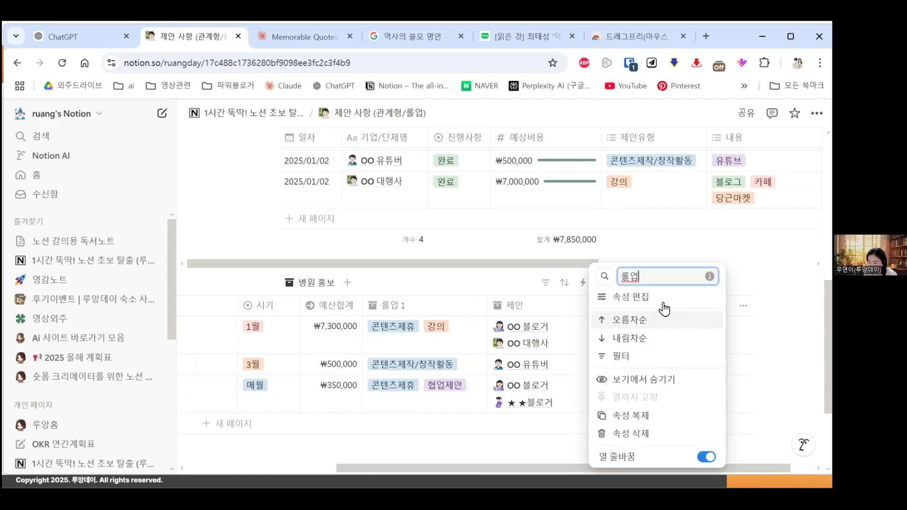
click(614, 296)
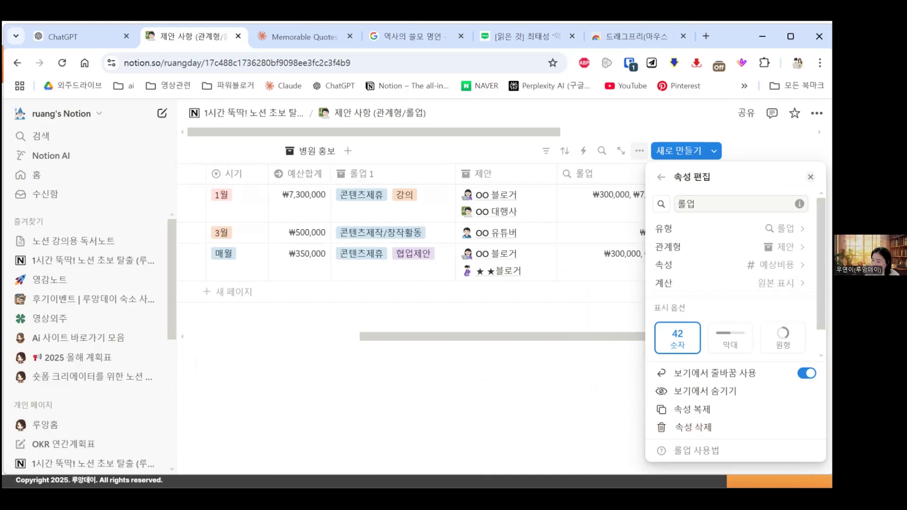
click(775, 265)
click(774, 265)
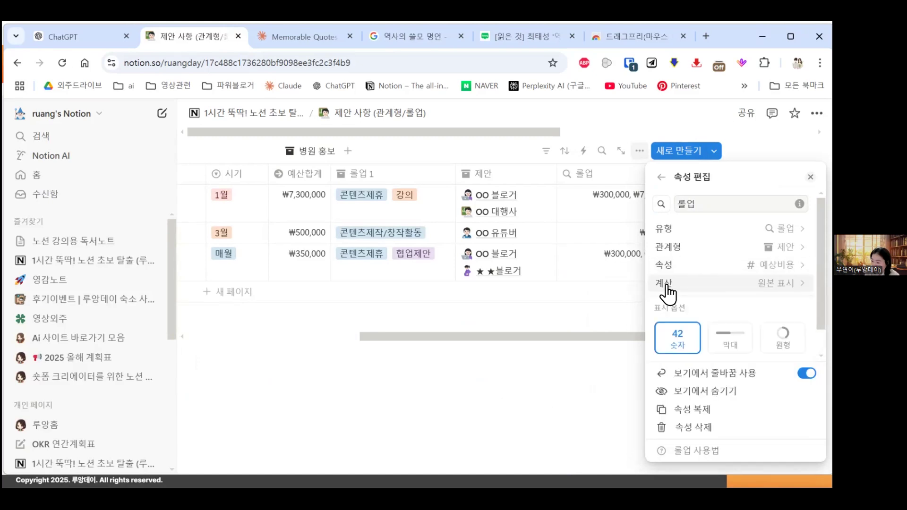
click(736, 284)
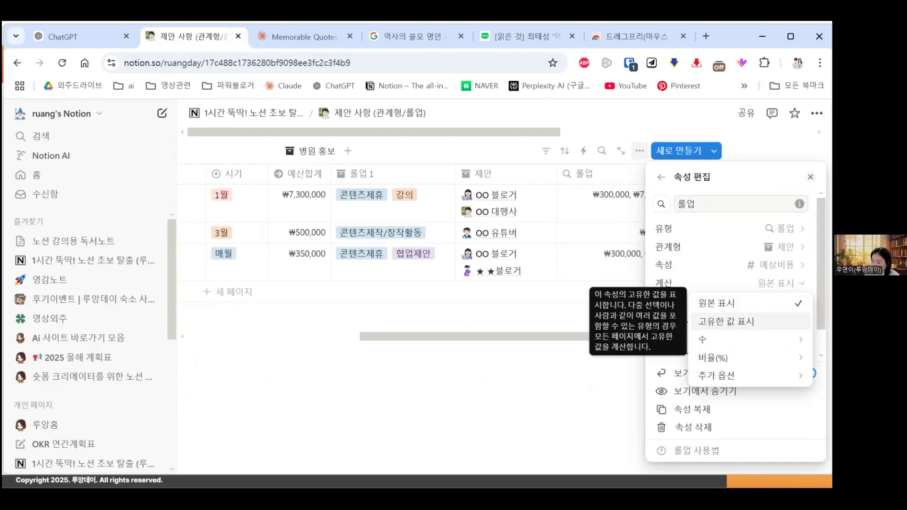
mouse_move(708, 339)
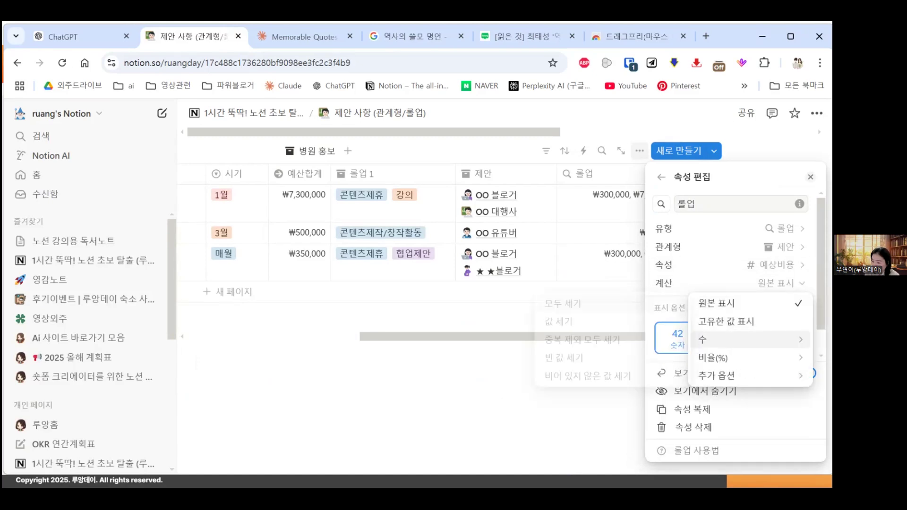
click(625, 299)
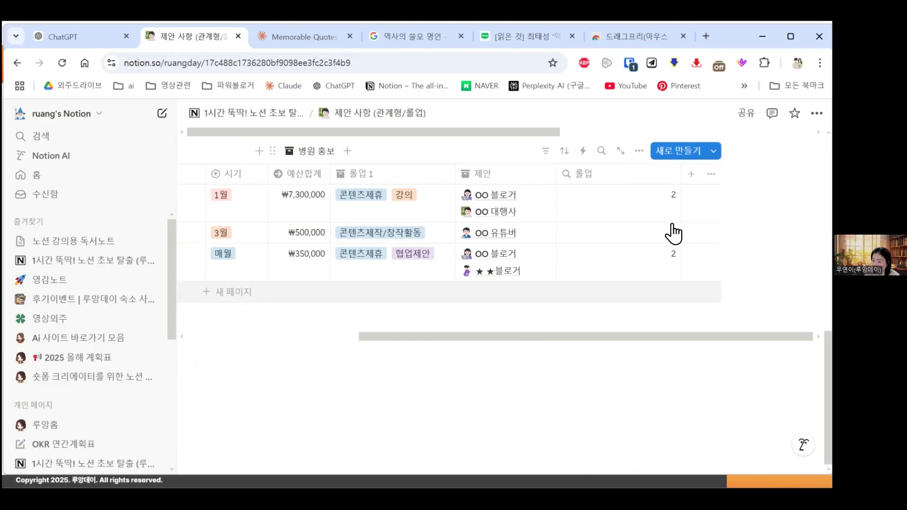
Step: Set the 롤업 property's calculation to 합계 and review the resulting amounts against the 병원 제안 table
click(661, 181)
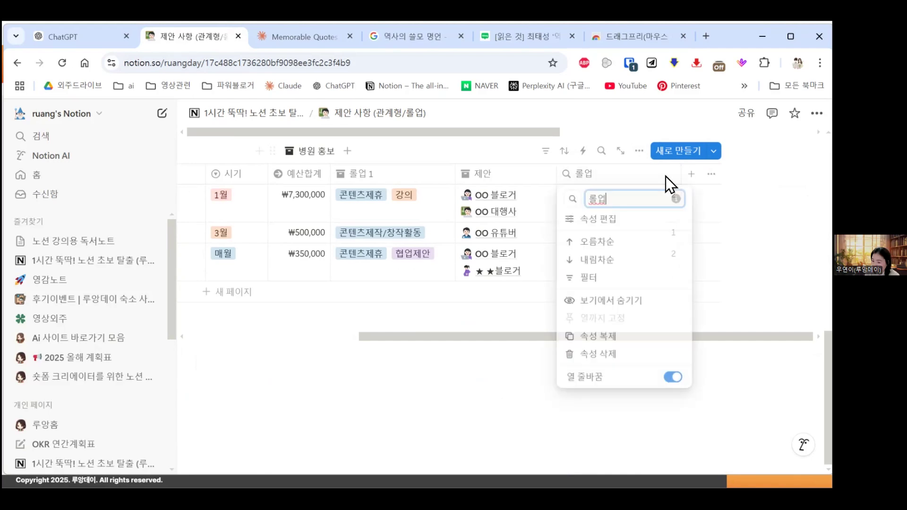
click(683, 217)
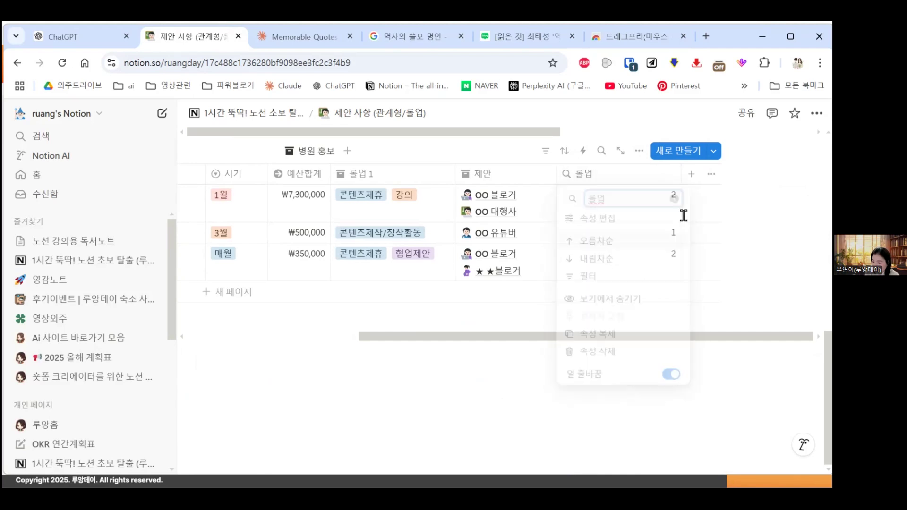
click(662, 181)
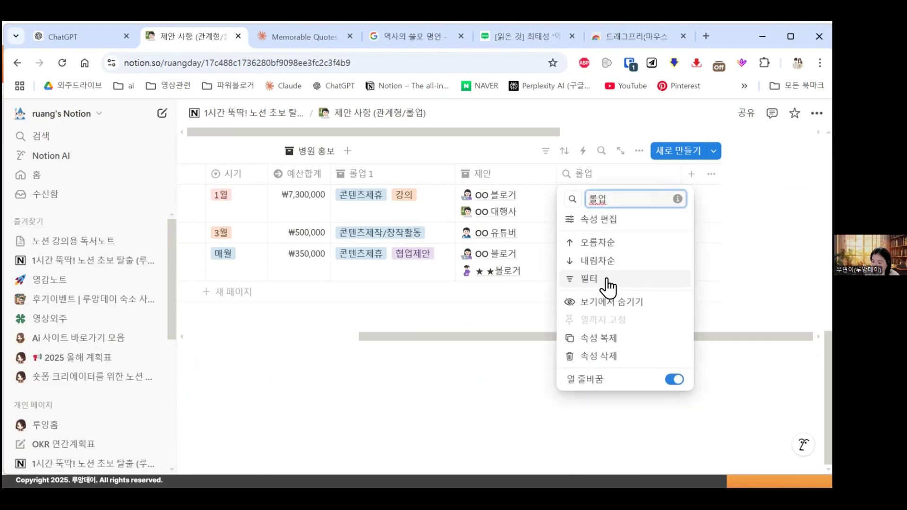
click(615, 221)
click(775, 288)
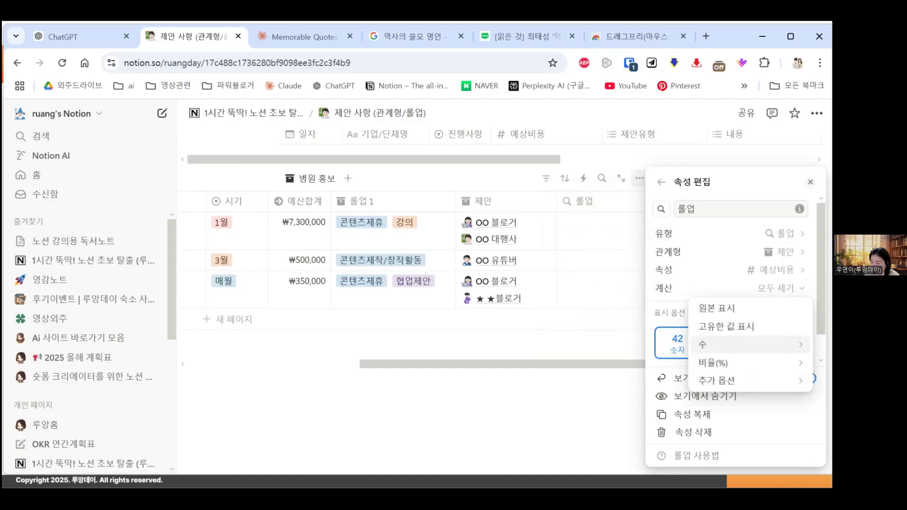
mouse_move(736, 380)
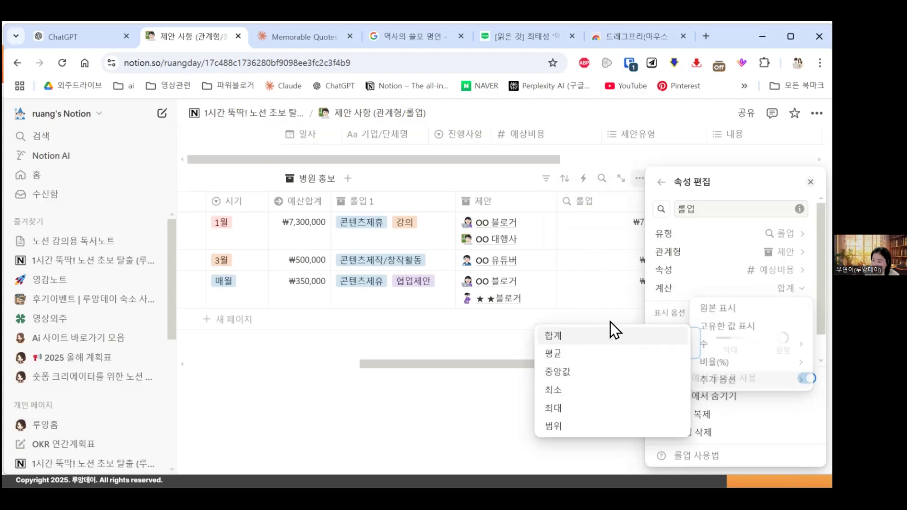
click(612, 334)
click(633, 301)
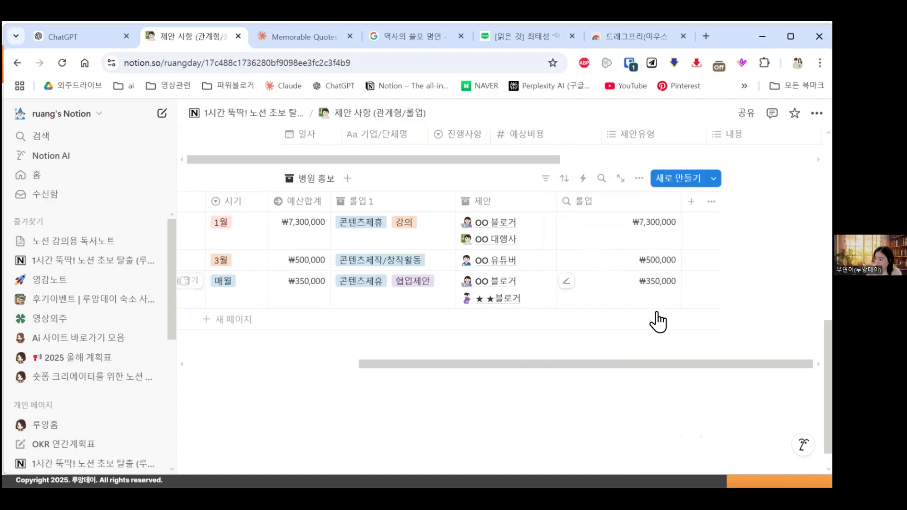
drag(608, 363, 490, 362)
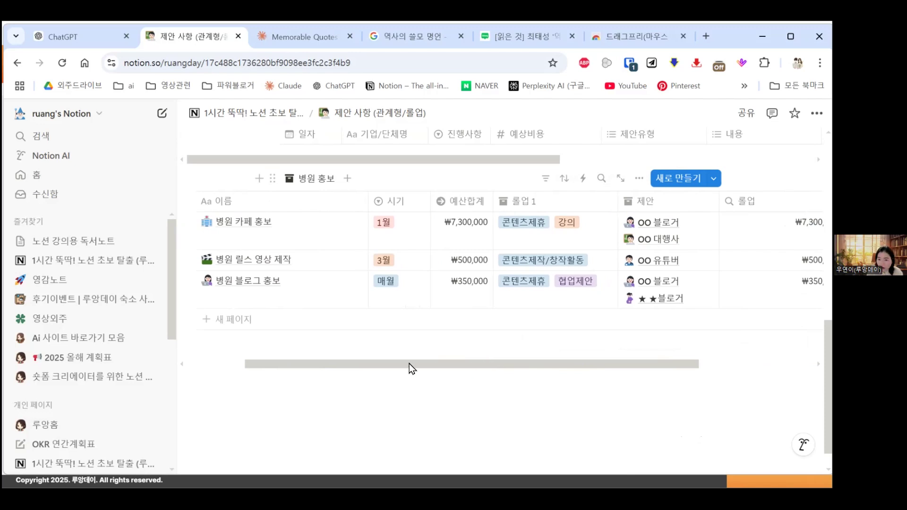
scroll(496, 283, up, 5)
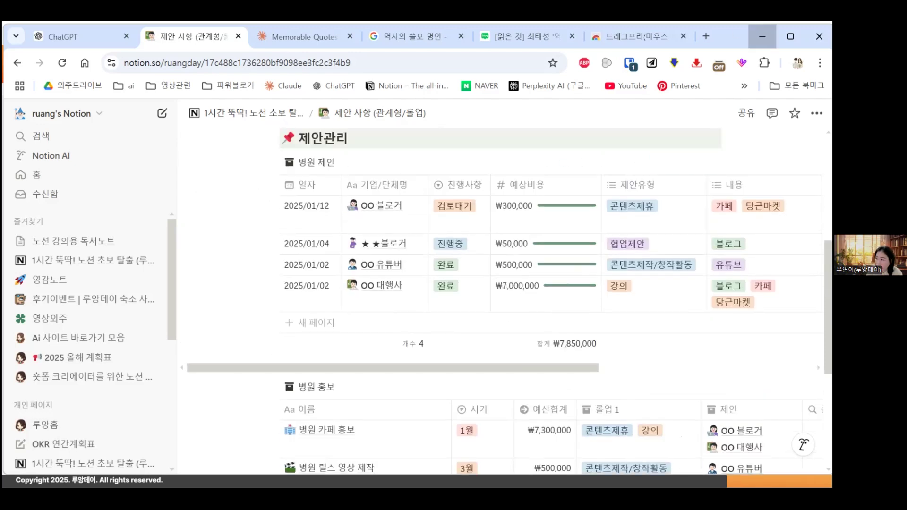
Step: Check the 노션 템플릿 검색 slide behind the browser and return to the Notion page
click(762, 36)
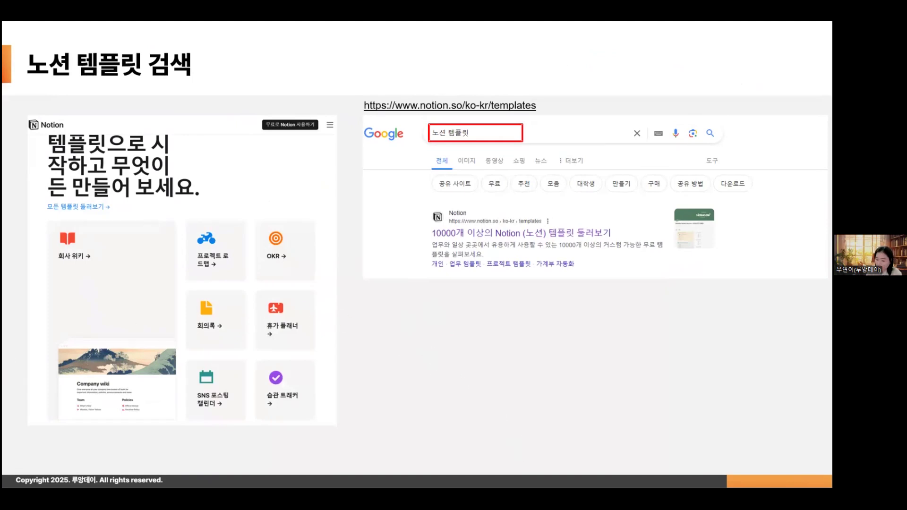
mouse_move(525, 487)
click(571, 453)
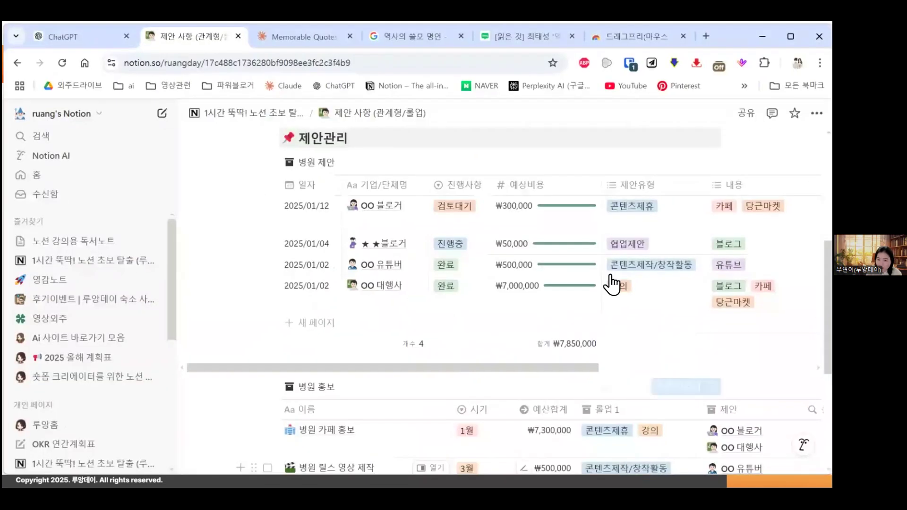
Step: Search Google for "노션 템플릿" in a new tab and open the Notion templates page from the results
click(711, 36)
text(노션)
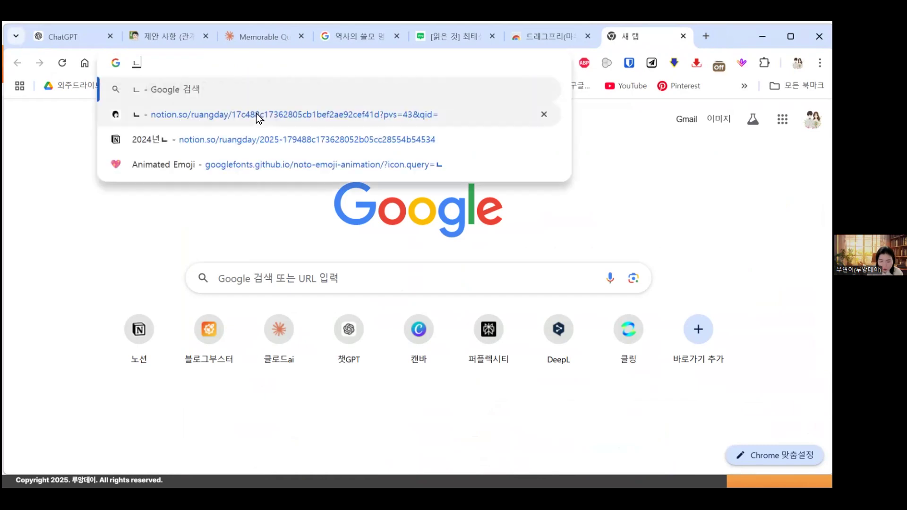
text( 템플릿)
key(Return)
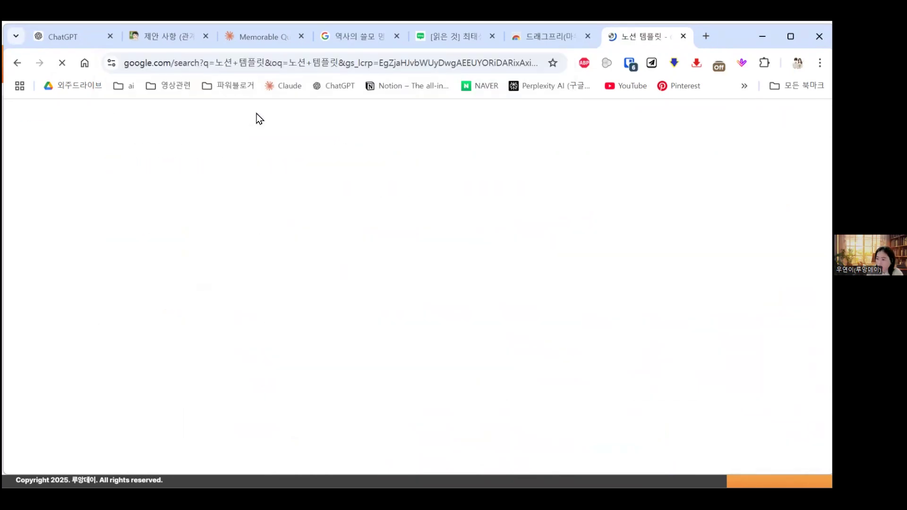
click(182, 227)
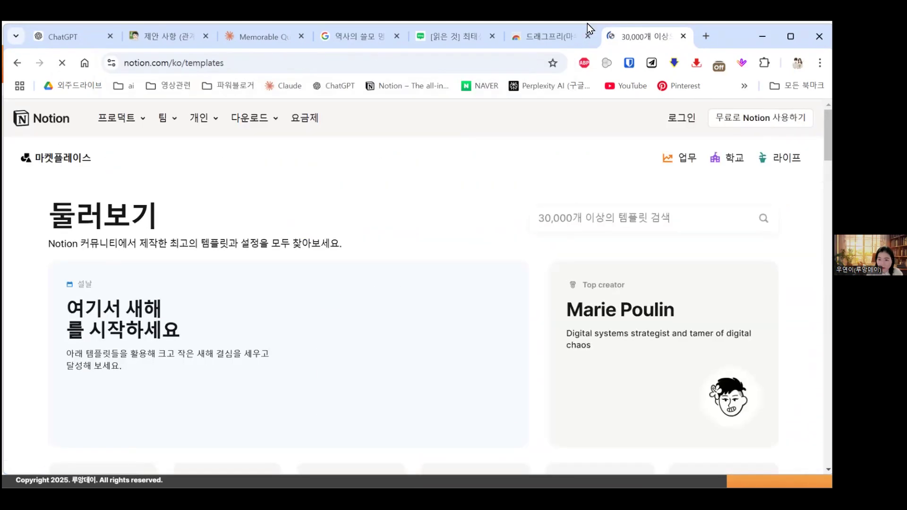
Step: Return to the 제안 사항 (관계형/롤업) page in its browser tab
click(84, 43)
click(168, 36)
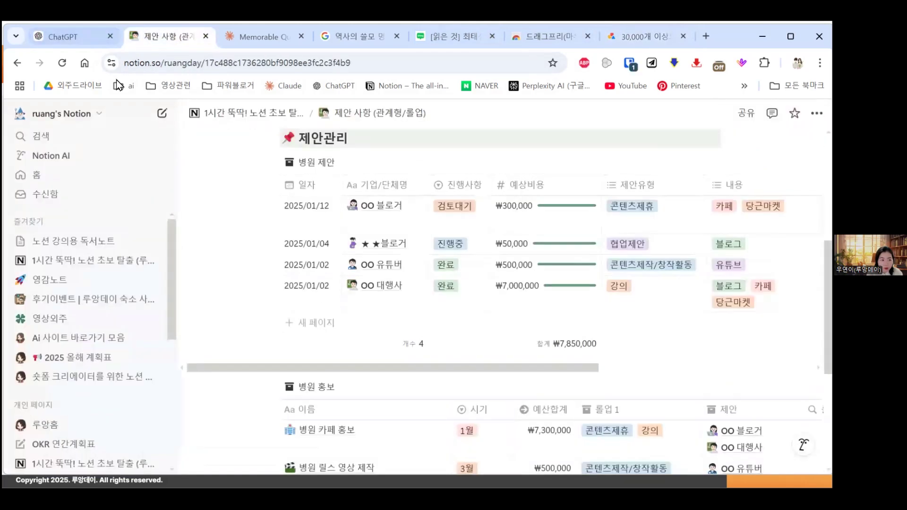
click(56, 117)
click(56, 117)
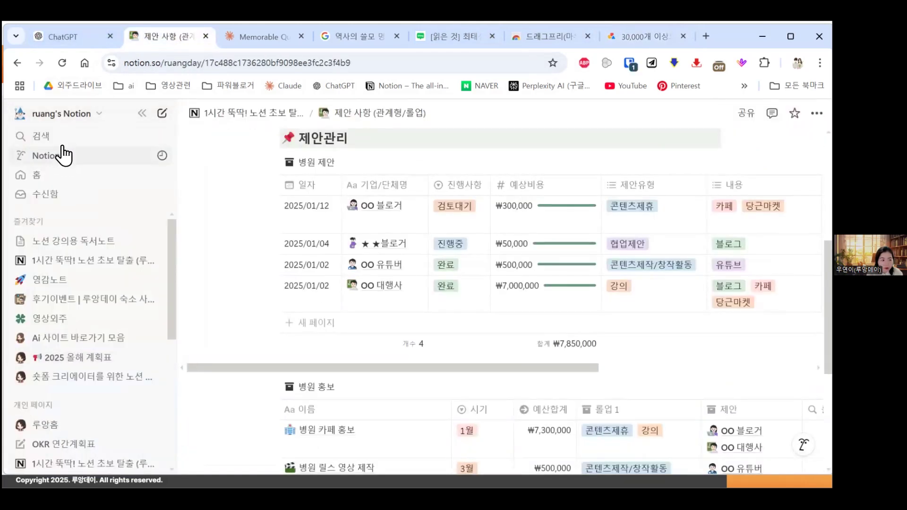
Step: Open the Notion workspace home page and look through its 학습하기 and 추천 템플릿 sections
click(45, 179)
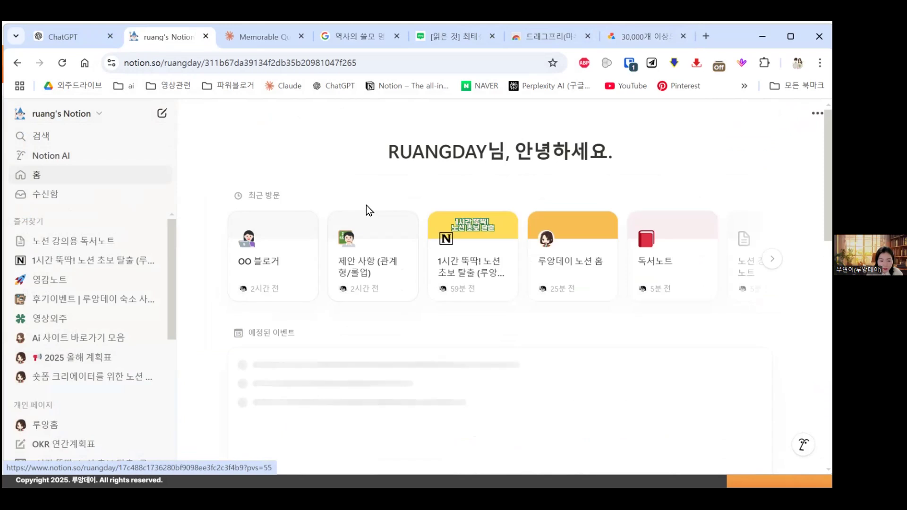
scroll(359, 246, down, 5)
scroll(361, 259, down, 5)
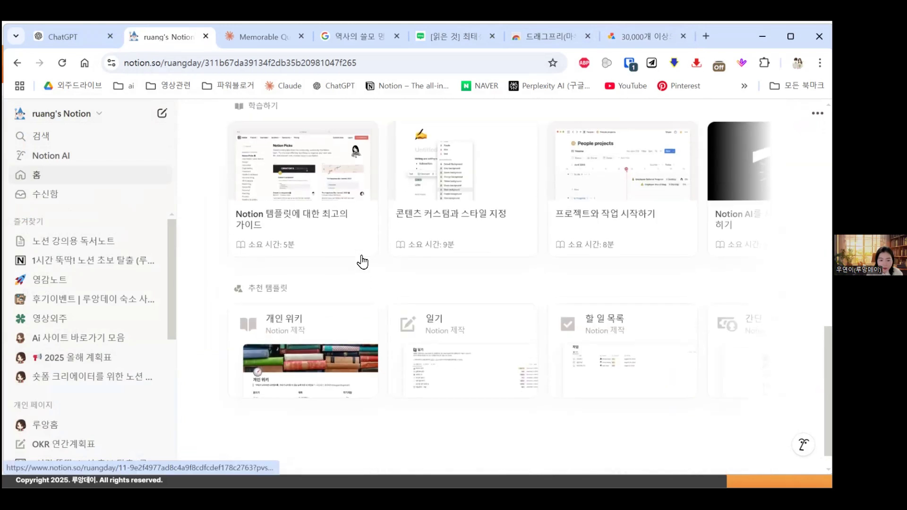
scroll(360, 259, up, 1)
scroll(273, 373, down, 2)
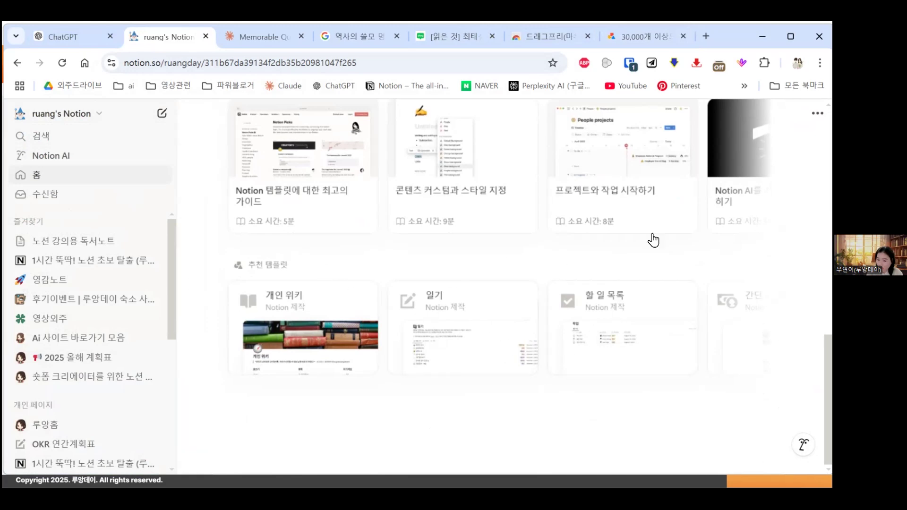
scroll(247, 242, up, 4)
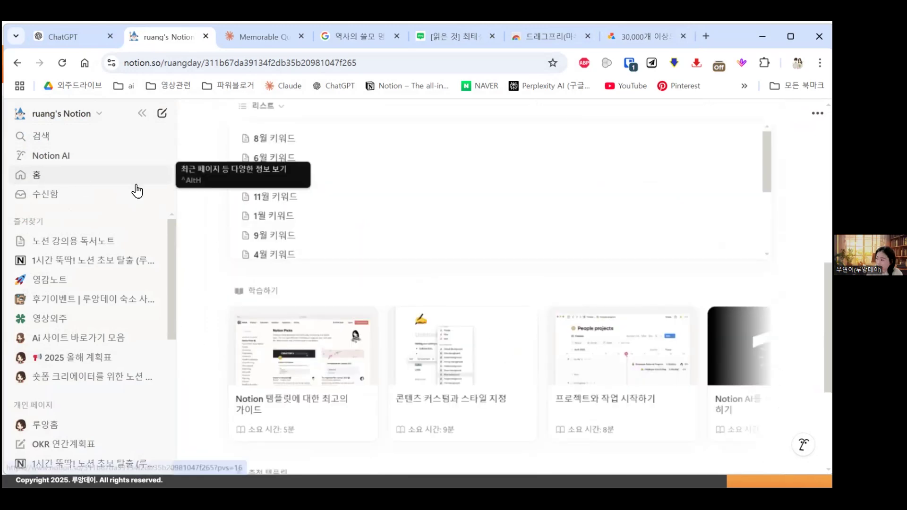
scroll(359, 236, down, 5)
scroll(325, 320, down, 2)
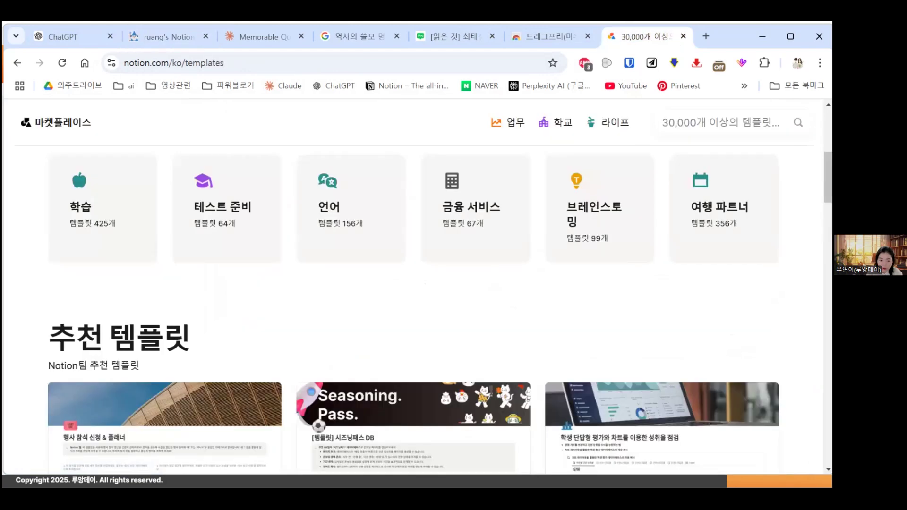
Step: Browse the Notion template marketplace page, examining the 추천 템플릿, 추천 컬렉션, 인기 카테고리 and 추천 크리에이터 sections
scroll(413, 307, down, 5)
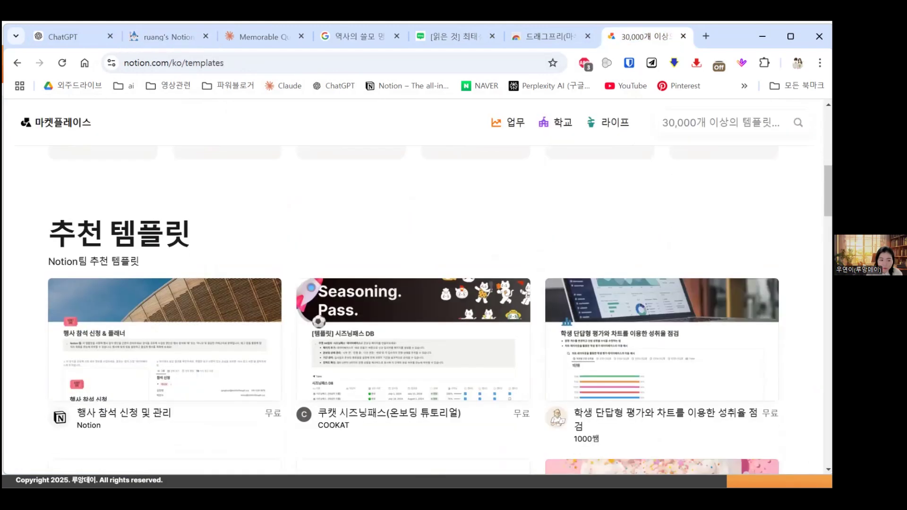
scroll(413, 307, up, 2)
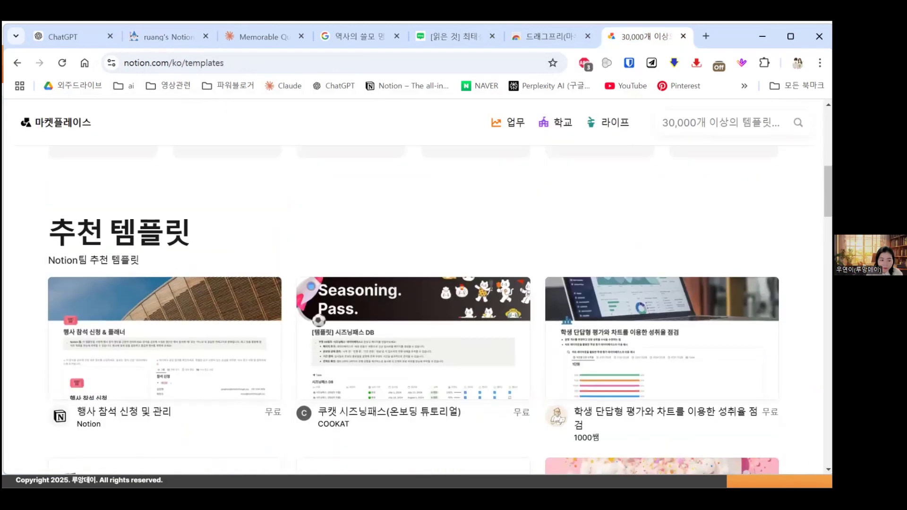
scroll(134, 296, down, 2)
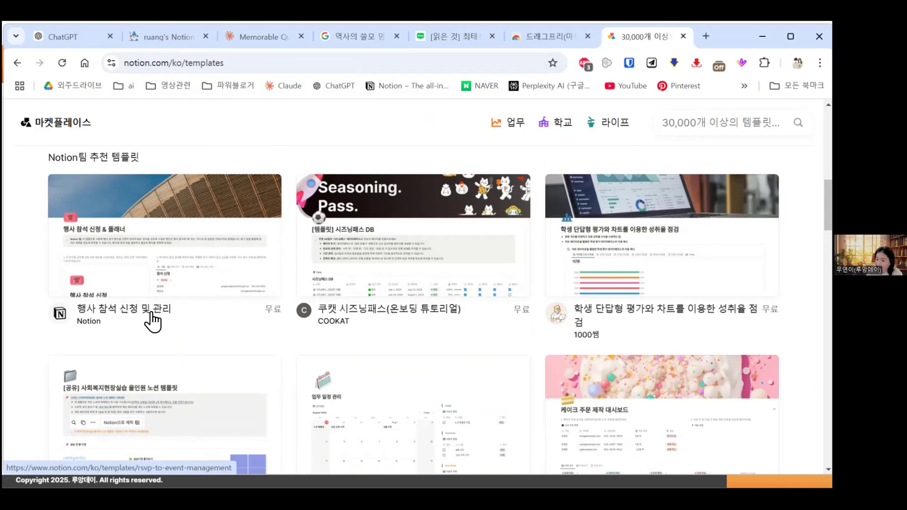
scroll(441, 310, down, 4)
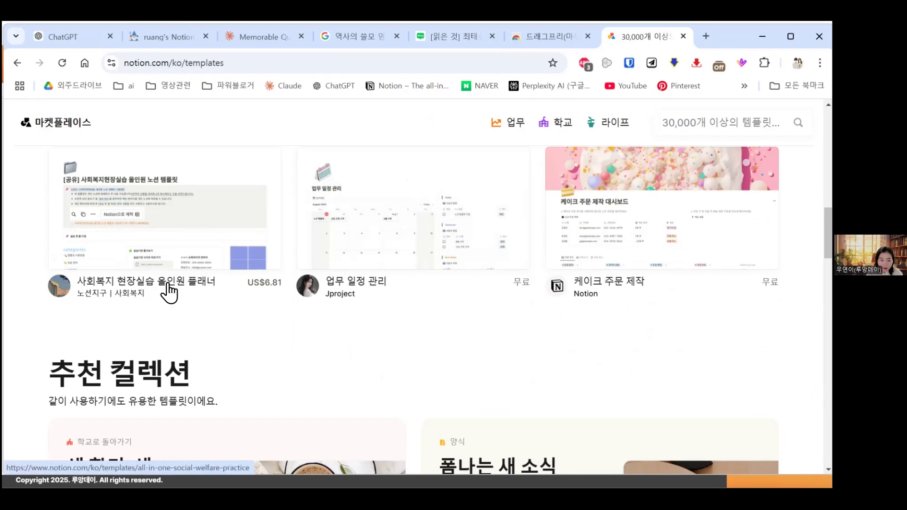
scroll(448, 259, down, 9)
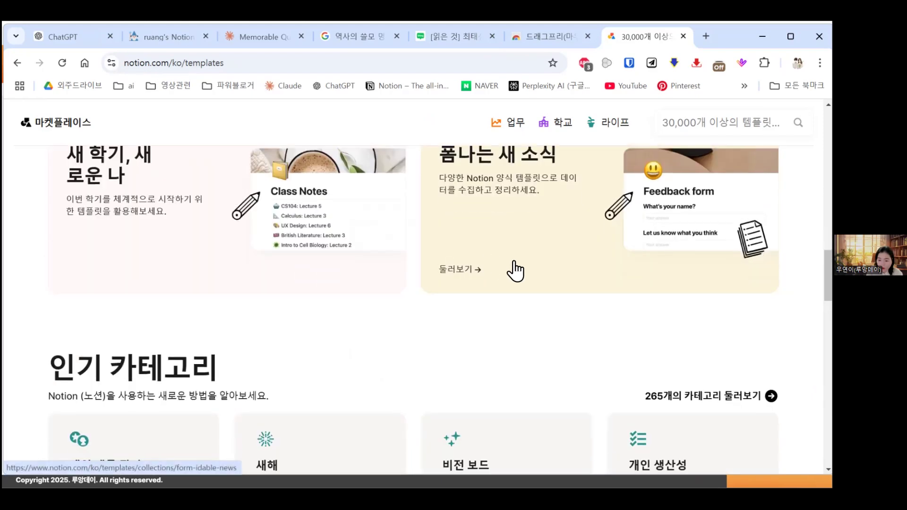
scroll(515, 270, down, 7)
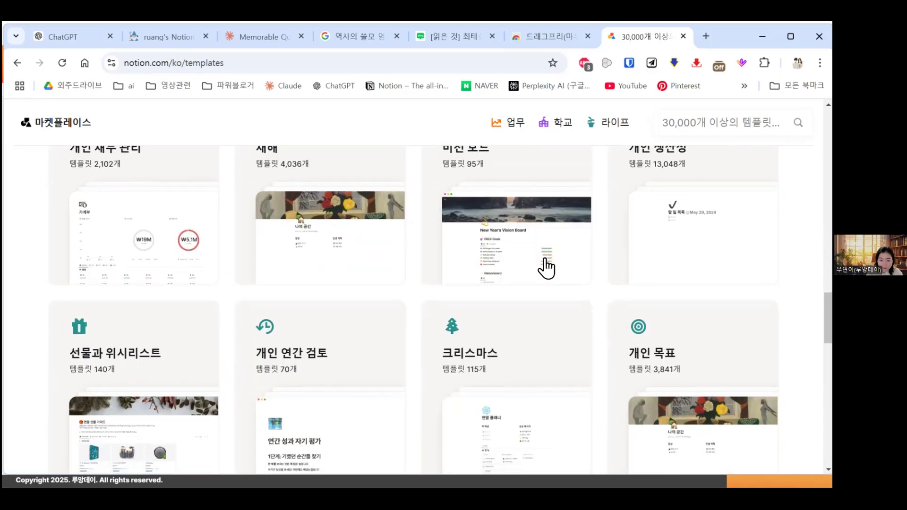
scroll(404, 273, down, 4)
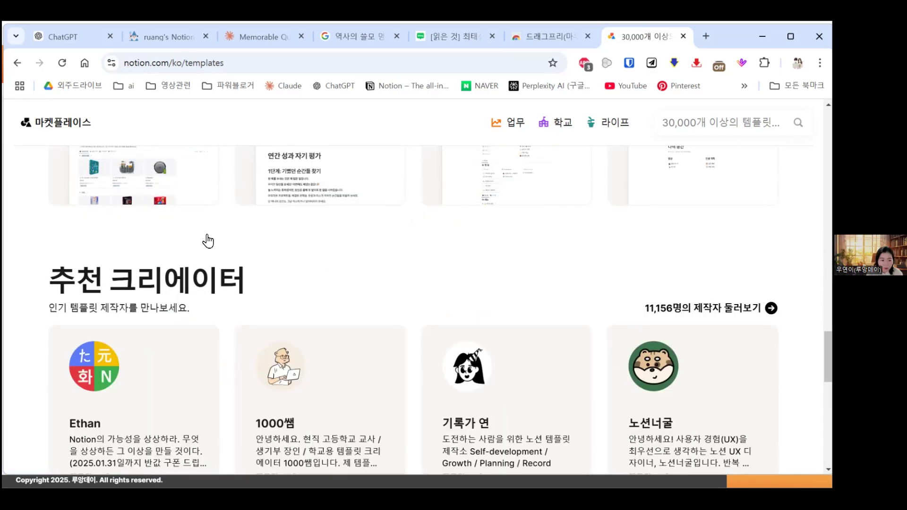
scroll(208, 239, up, 14)
scroll(211, 241, up, 8)
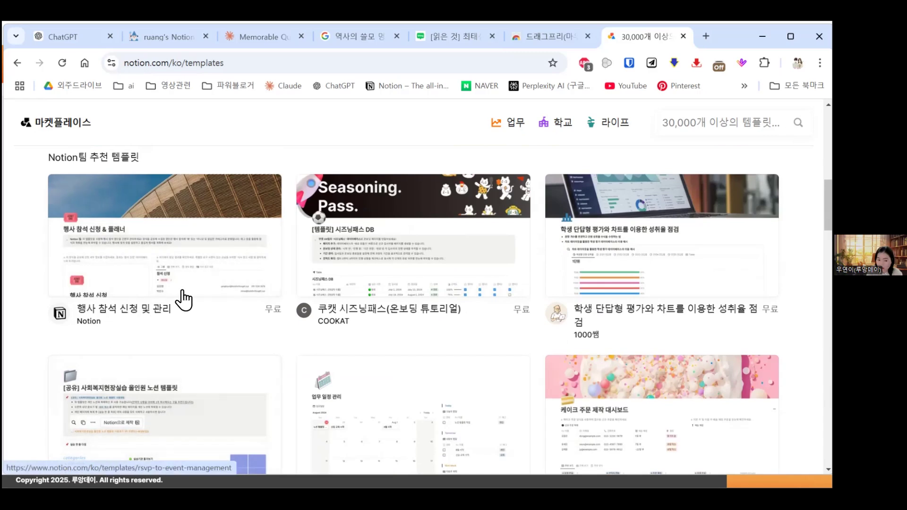
Step: Open the details of the free 행사 참석 신청 및 관리 template and read through its description and categories
click(204, 278)
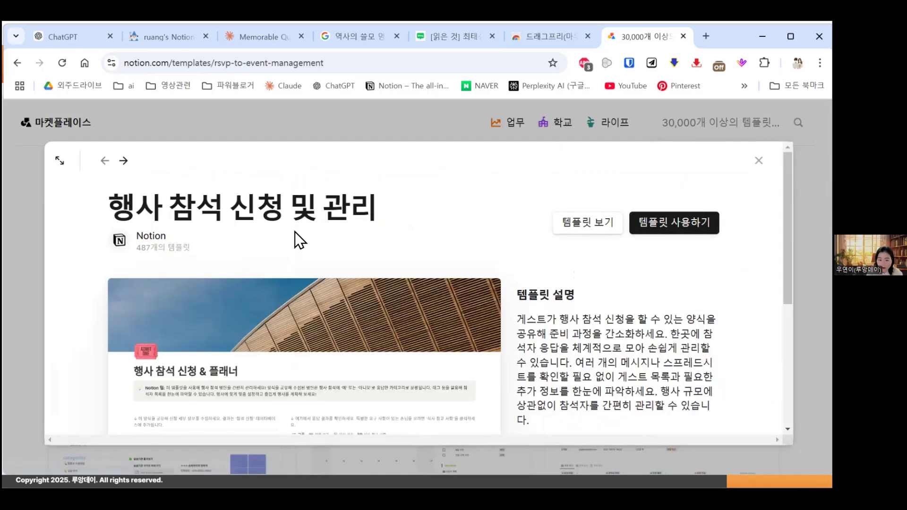
scroll(297, 233, down, 5)
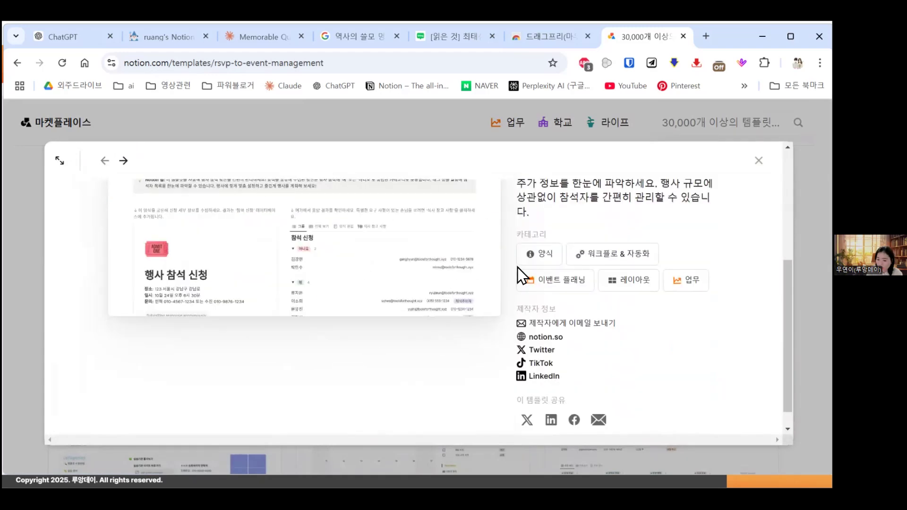
scroll(517, 267, up, 5)
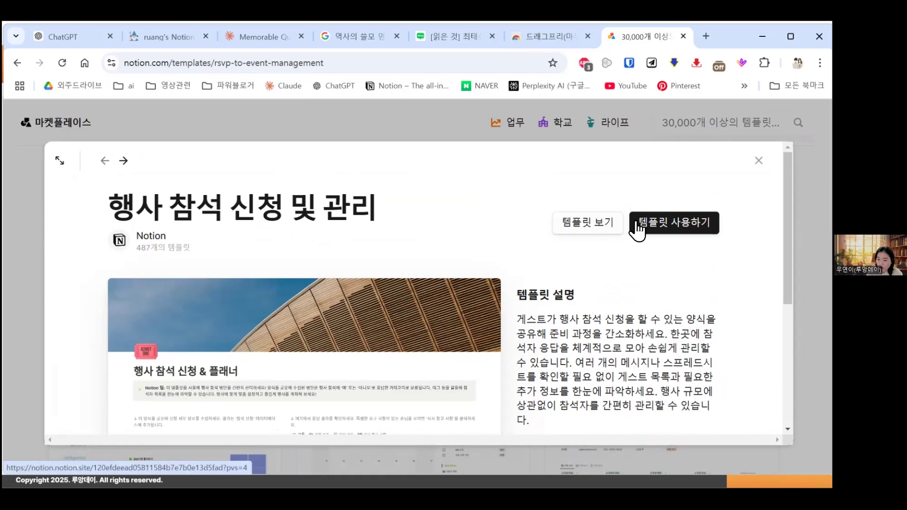
Step: Open the full preview of the 행사 참석 신청 및 관리 template and examine its form, attendee list, charts and map
click(605, 222)
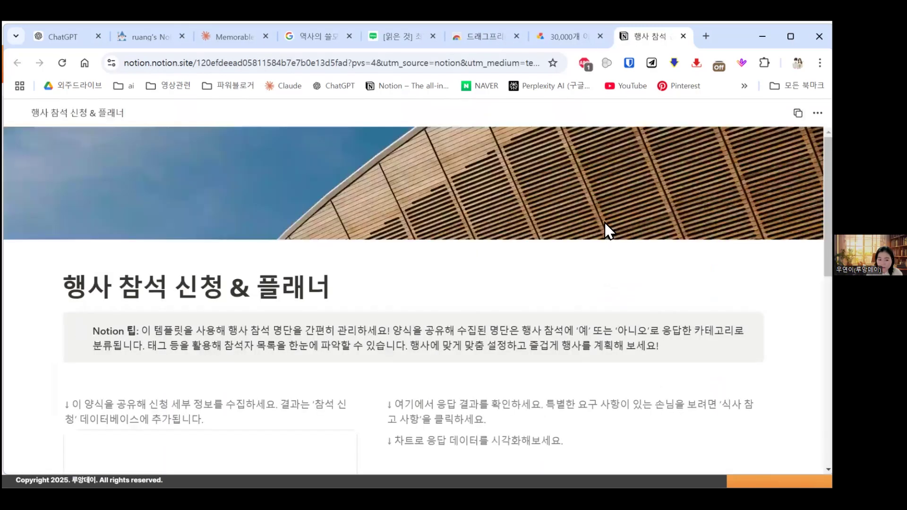
scroll(604, 222, down, 4)
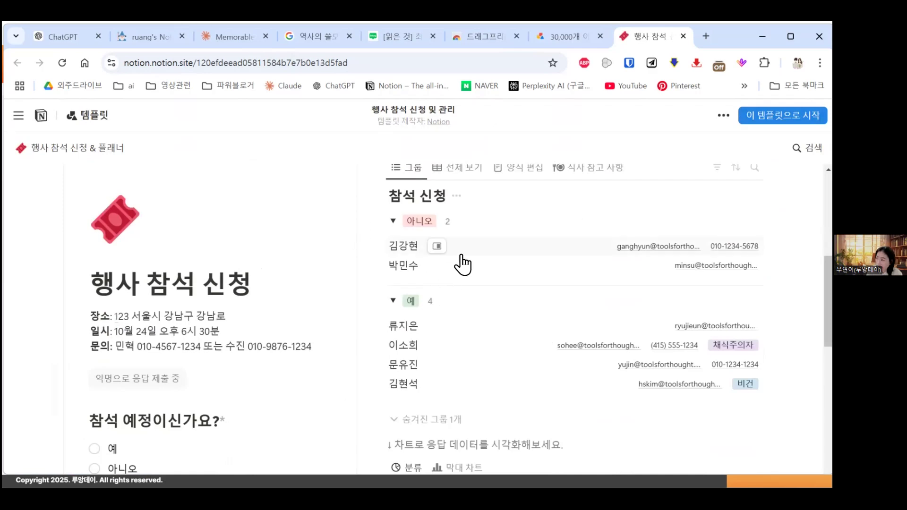
scroll(449, 233, down, 3)
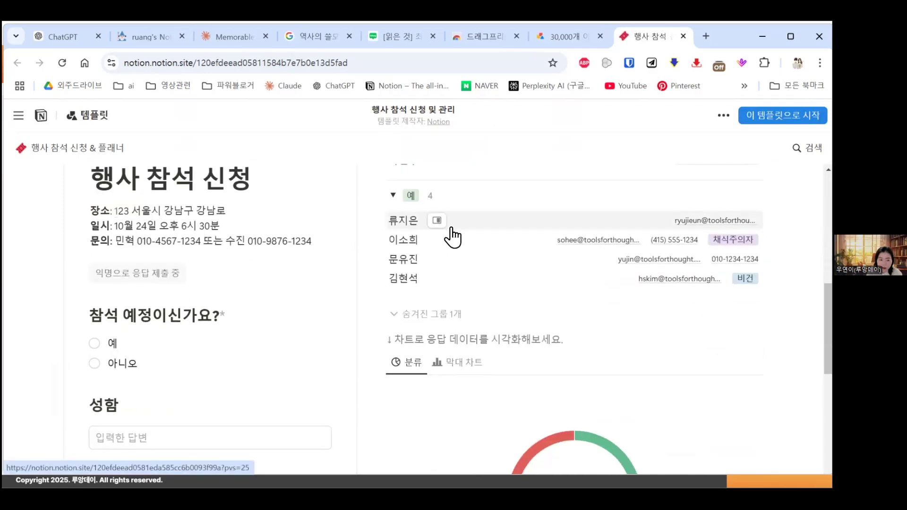
scroll(229, 253, down, 3)
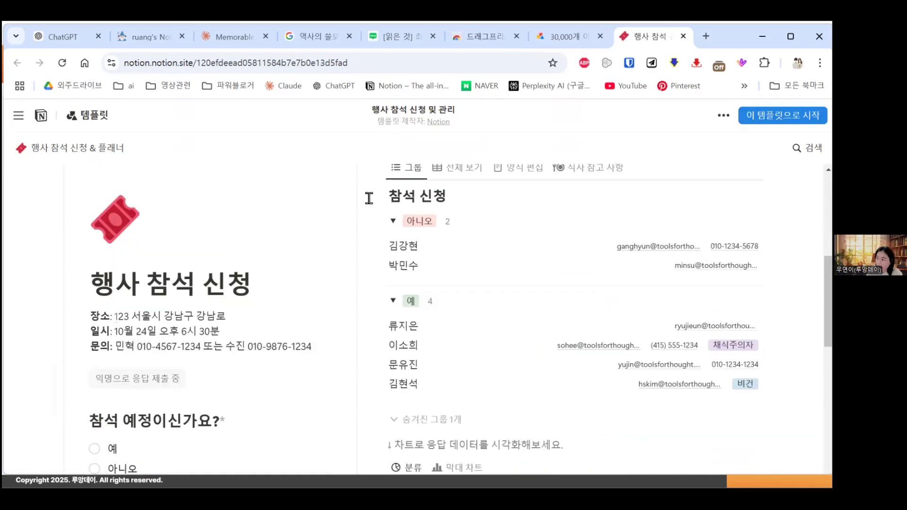
scroll(401, 215, down, 6)
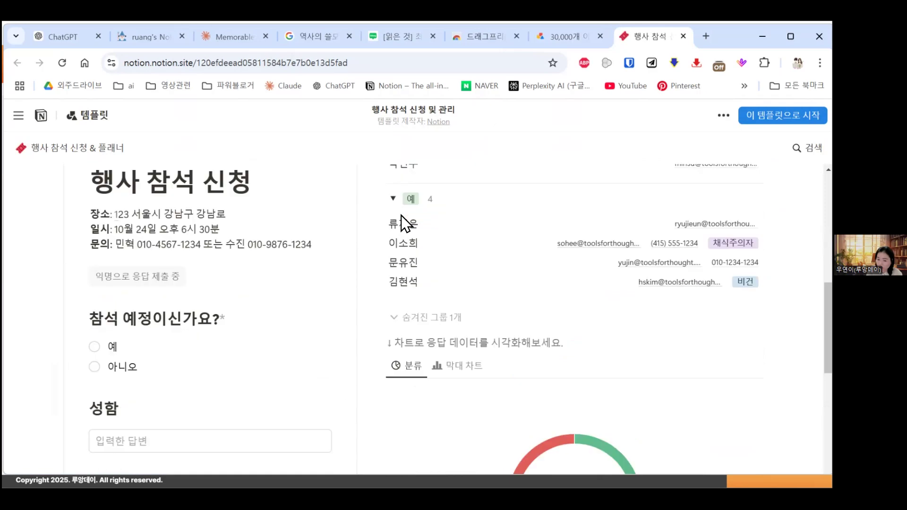
scroll(406, 222, down, 6)
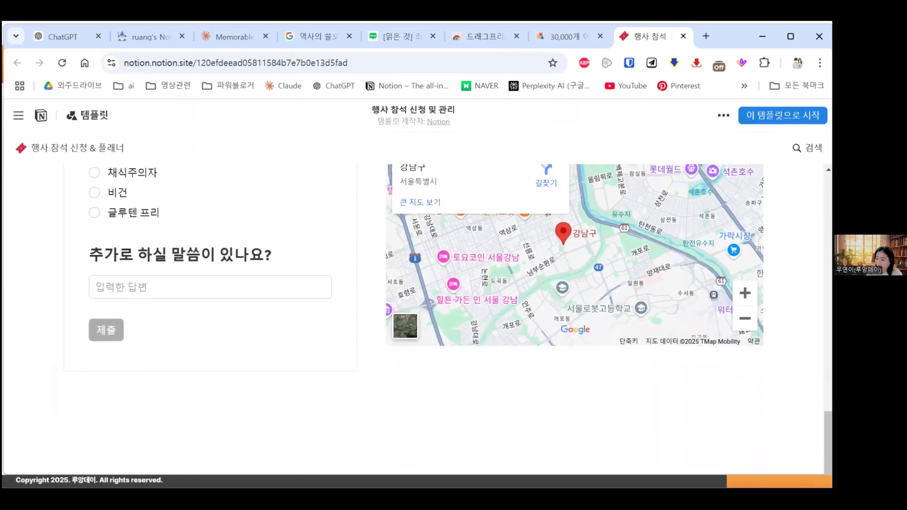
Step: Add the 행사 참석 신청 & 플래너 template to the private pages of ruang's Notion and open the copied page
click(783, 113)
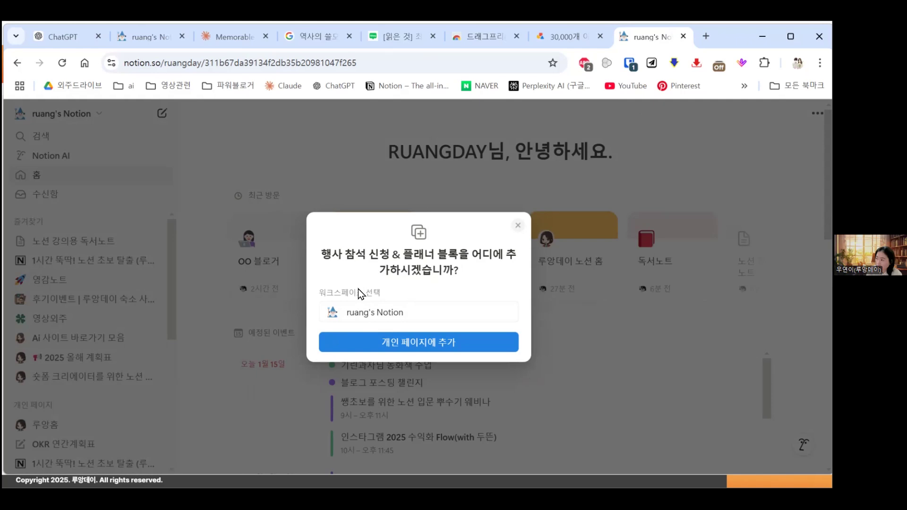
click(418, 347)
click(418, 347)
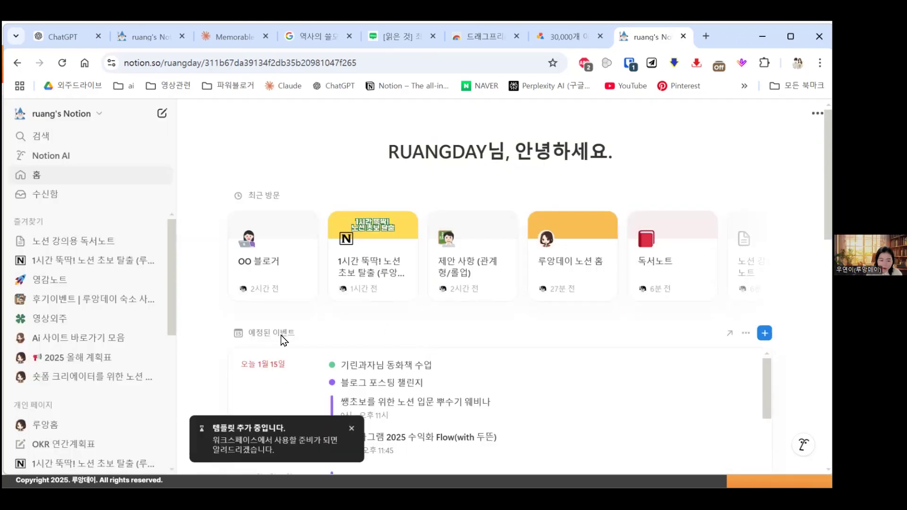
scroll(112, 400, down, 6)
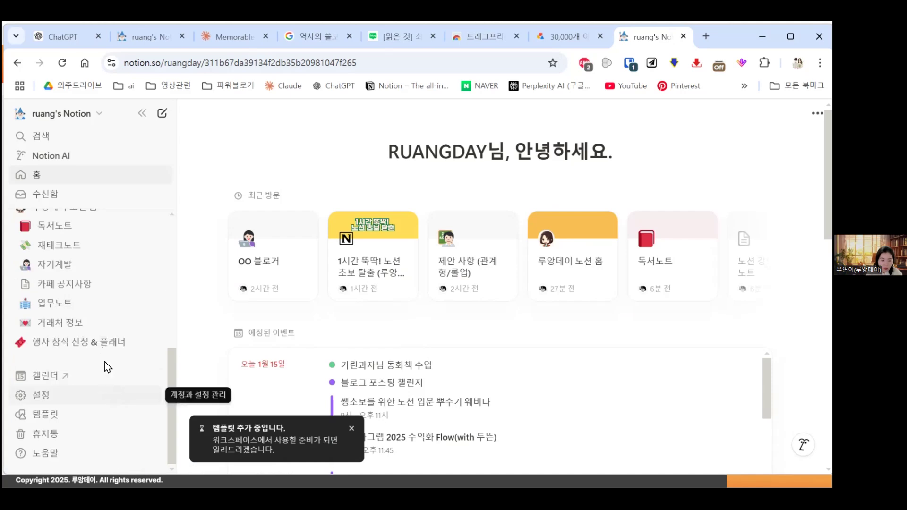
click(71, 350)
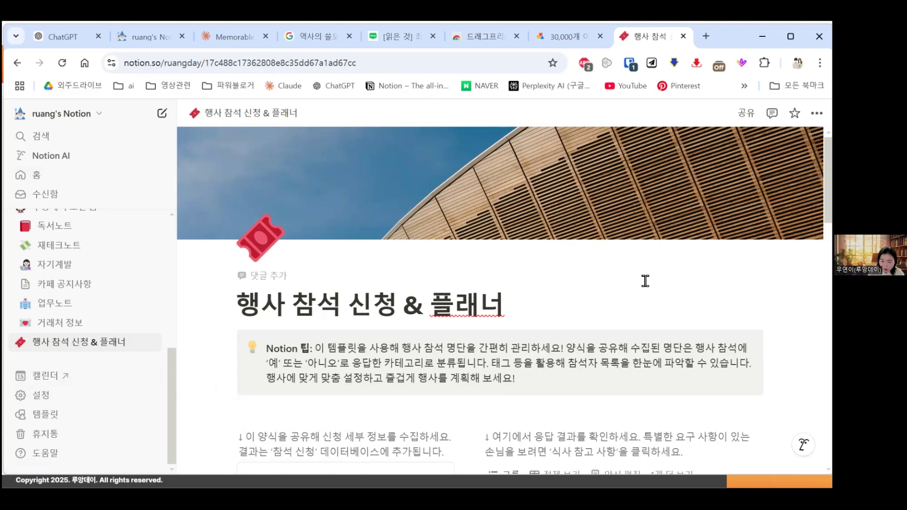
Step: Retitle the copied template page as "루앙데이 강의 참석 신청 & 플래너"
text(루앙데이)
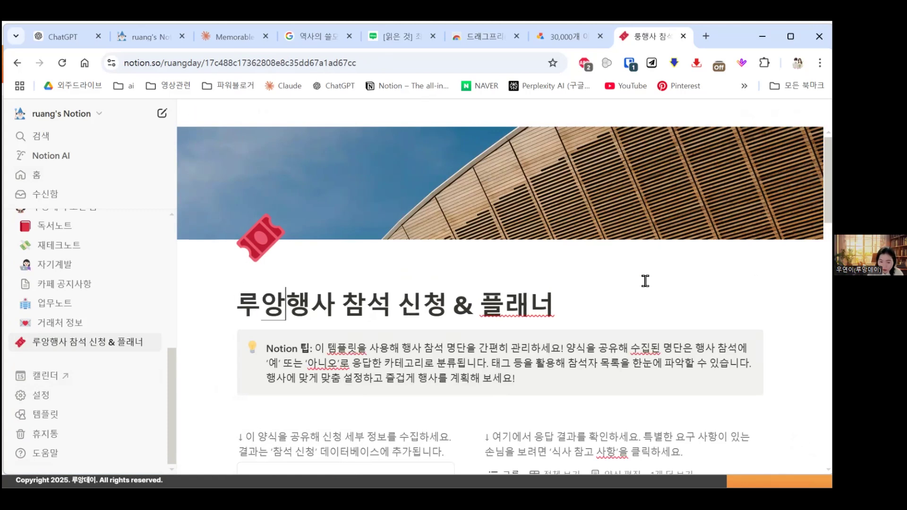
key(Delete)
key(Delete)
text(강의)
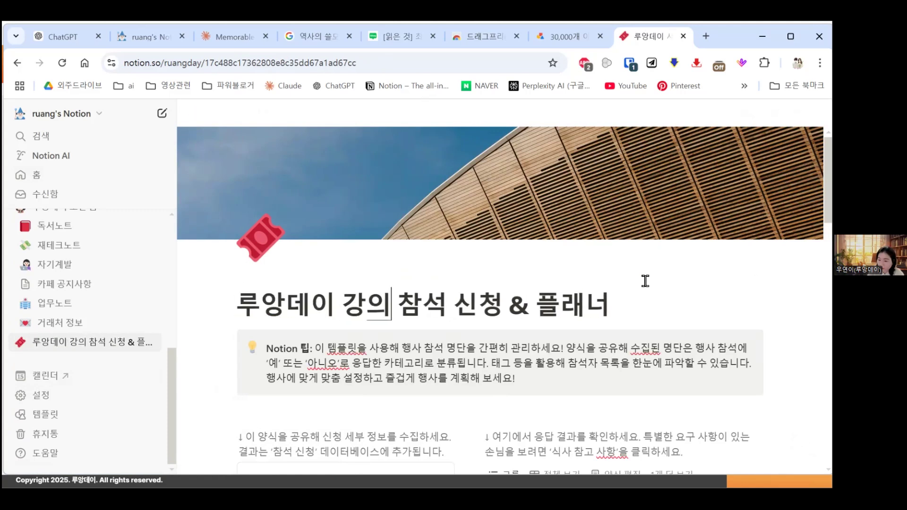
Step: Replace the page's ticket icon with the recently used brown-haired woman emoji and review the page's form and attendee list
click(261, 238)
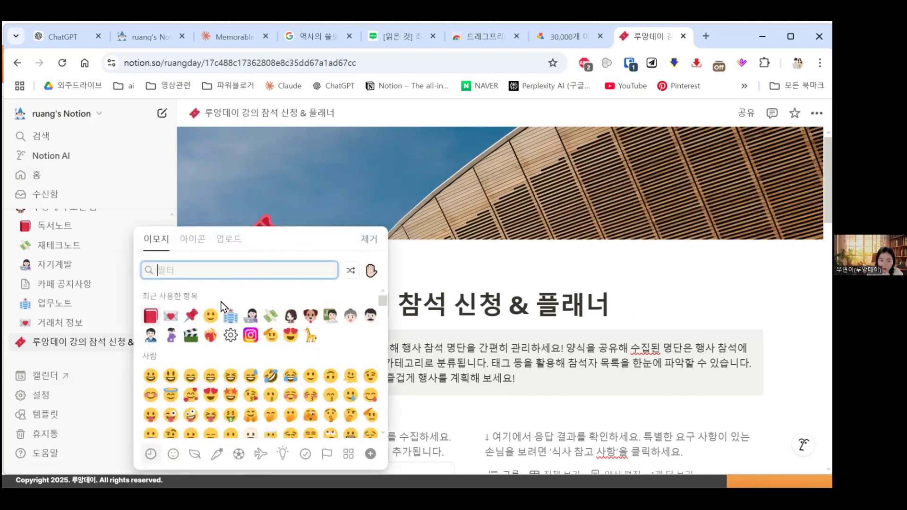
click(292, 316)
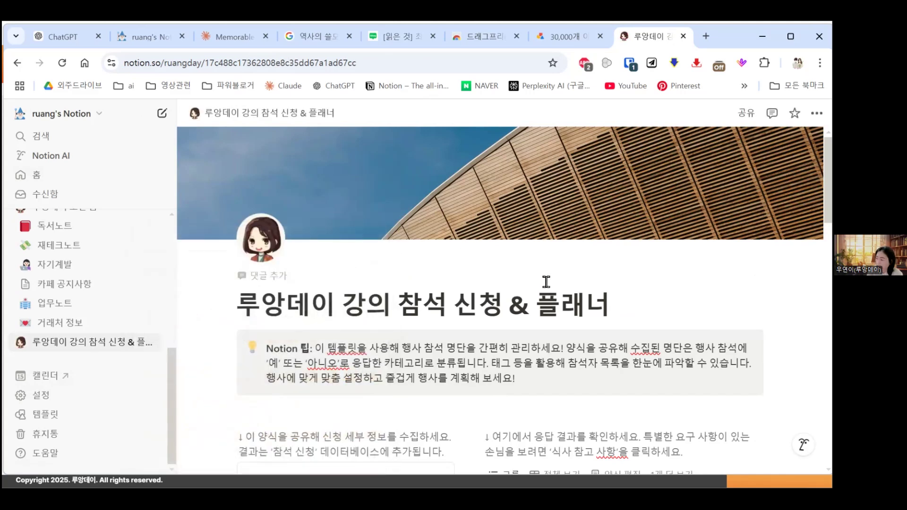
scroll(659, 287, down, 1)
scroll(659, 287, down, 10)
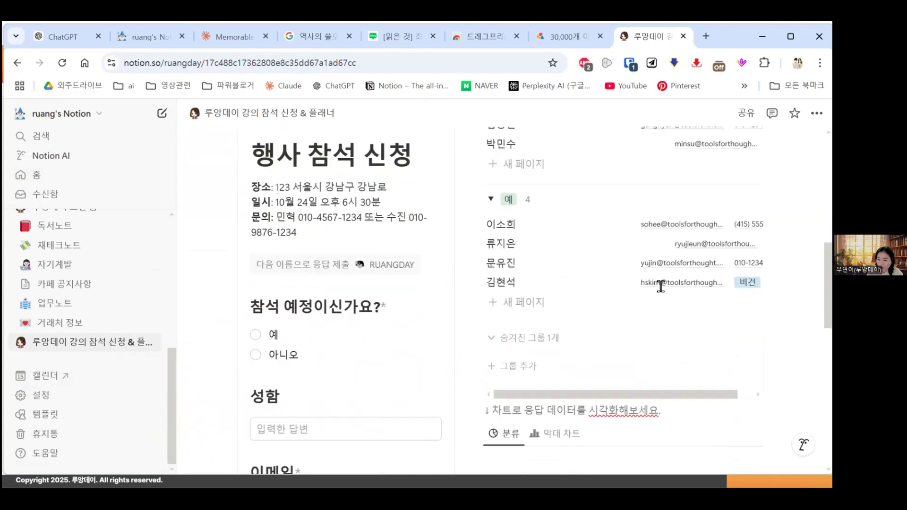
Step: Switch to the presentation behind the browser and advance through the 노션 템플릿 복사 and 노션템플릿 slides to 페이지 생성과 구조화
click(762, 36)
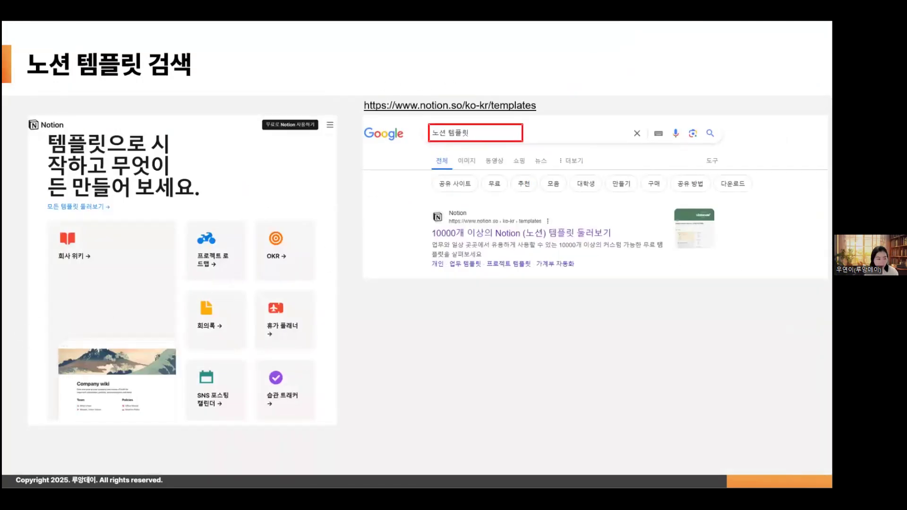
key(Right)
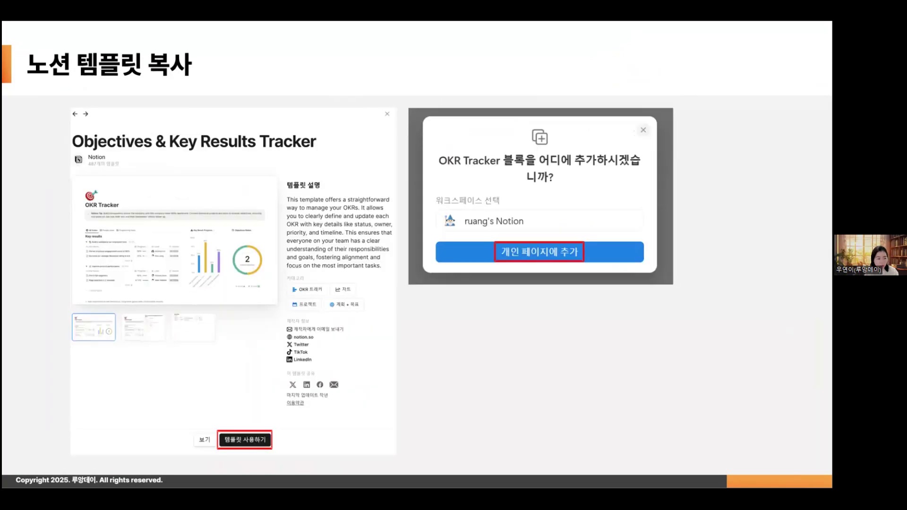
key(Right)
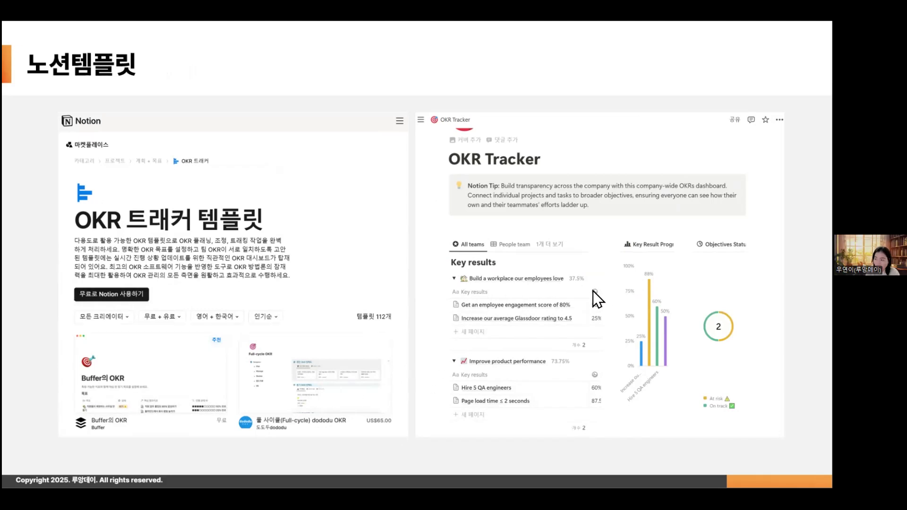
key(Right)
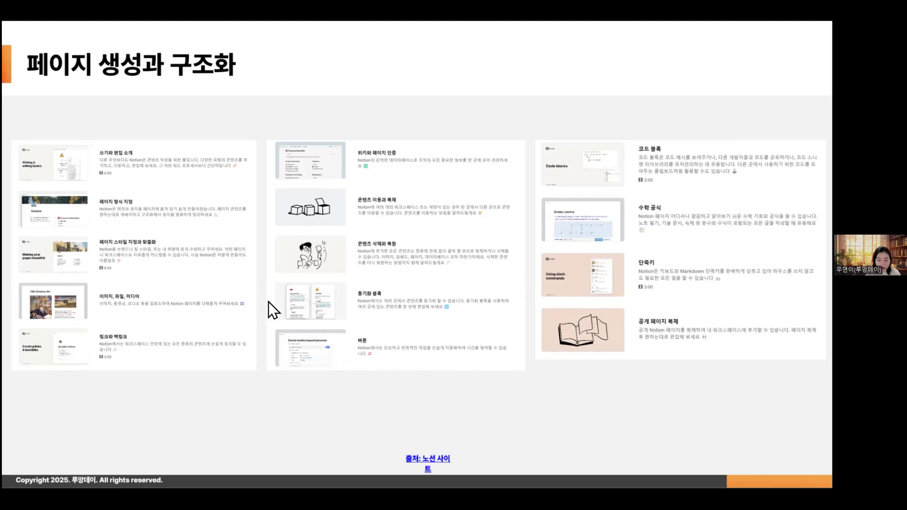
Step: Advance through the 슬래시 명령의 이해 slide to 페이지 웹에 게시, then switch to the browser and look over the copied planner page
key(Right)
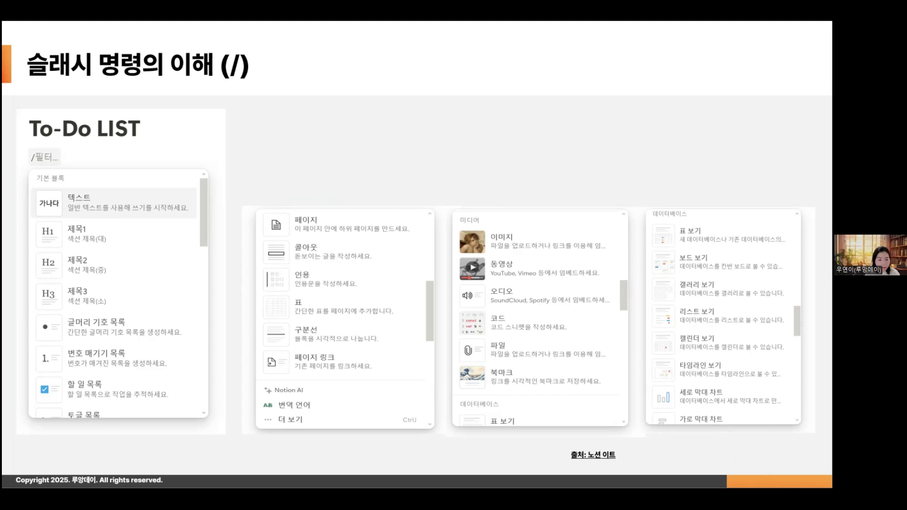
key(Right)
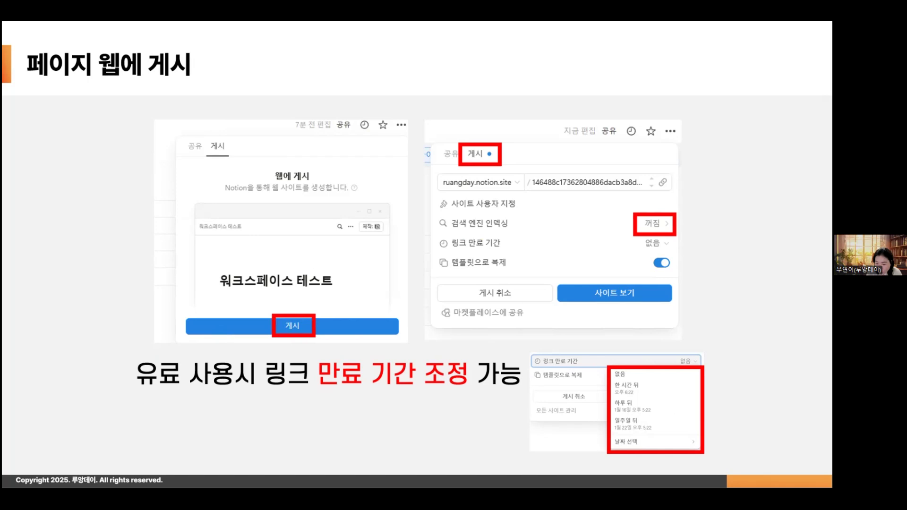
mouse_move(526, 487)
click(569, 456)
scroll(375, 190, down, 2)
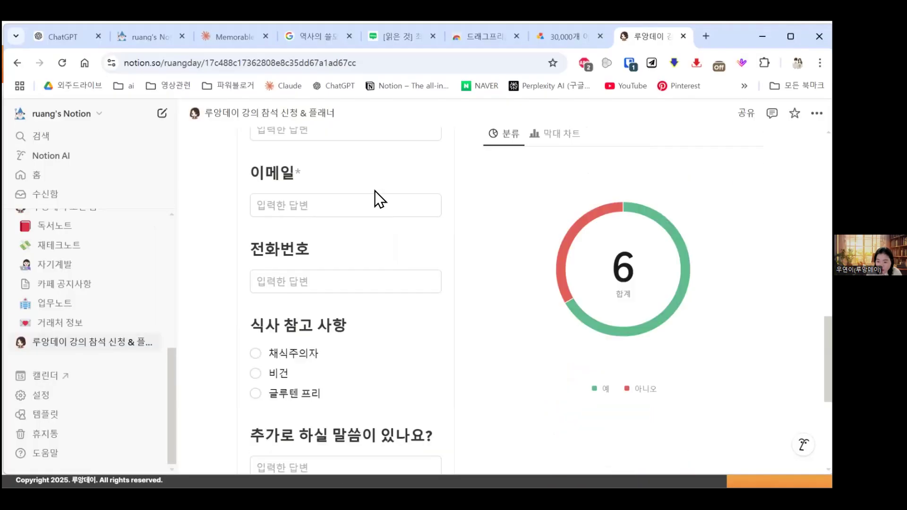
scroll(375, 191, down, 4)
scroll(375, 191, up, 10)
Step: Publish the 루앙데이 강의 참석 신청 & 플래너 page to the web
click(747, 113)
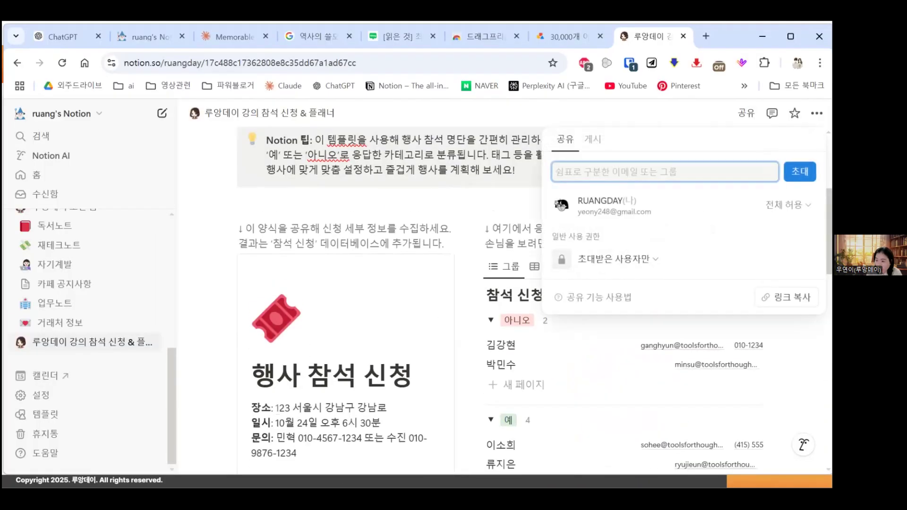
click(592, 141)
click(566, 139)
click(597, 140)
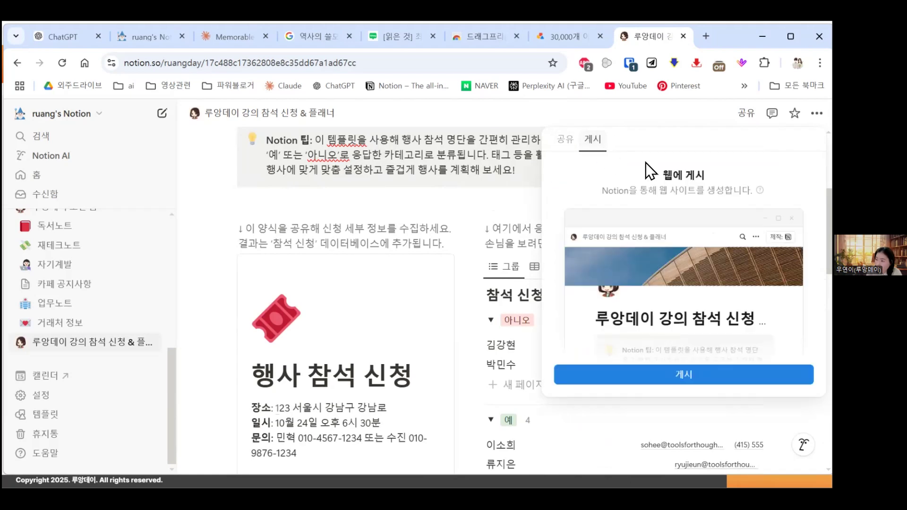
click(727, 378)
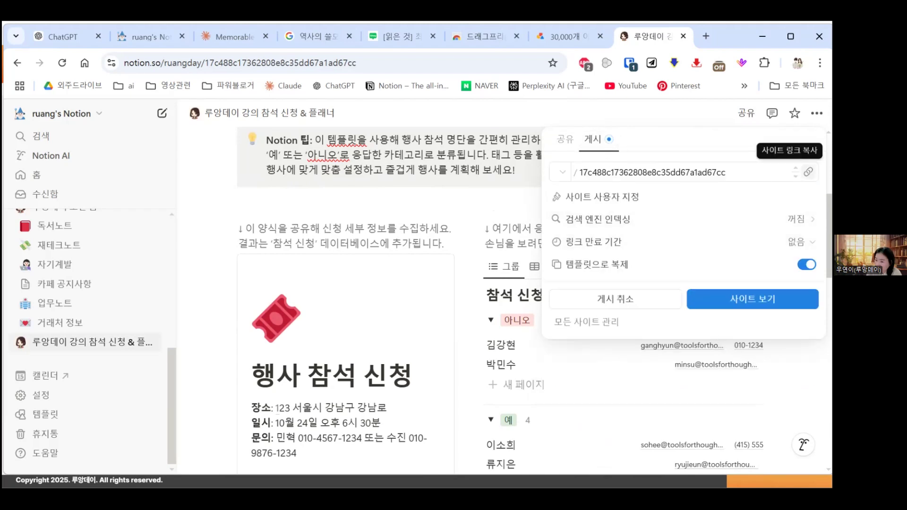
Step: Copy the published site link, open it in a new browser tab and review the public page
click(808, 172)
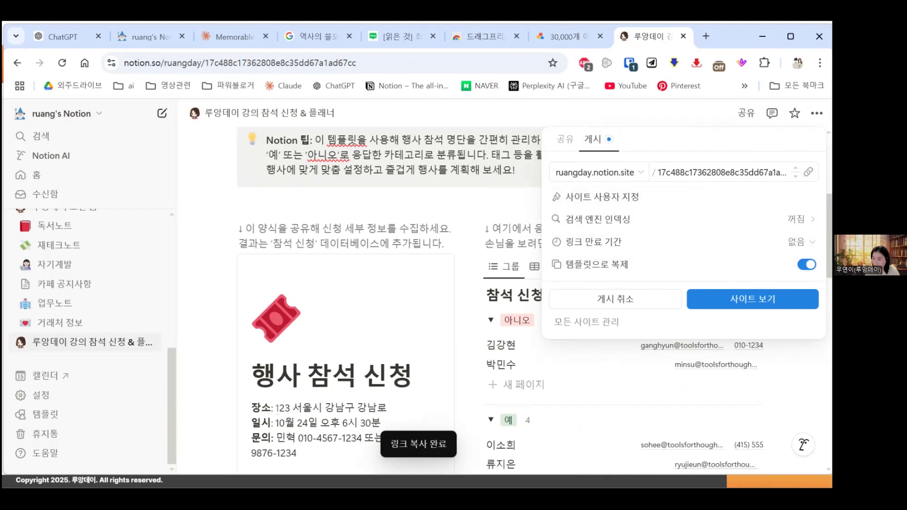
click(705, 36)
text(https://ruangday.notion.site/17c488c17362808e8c35dd67a1ad67cc?pvs=4)
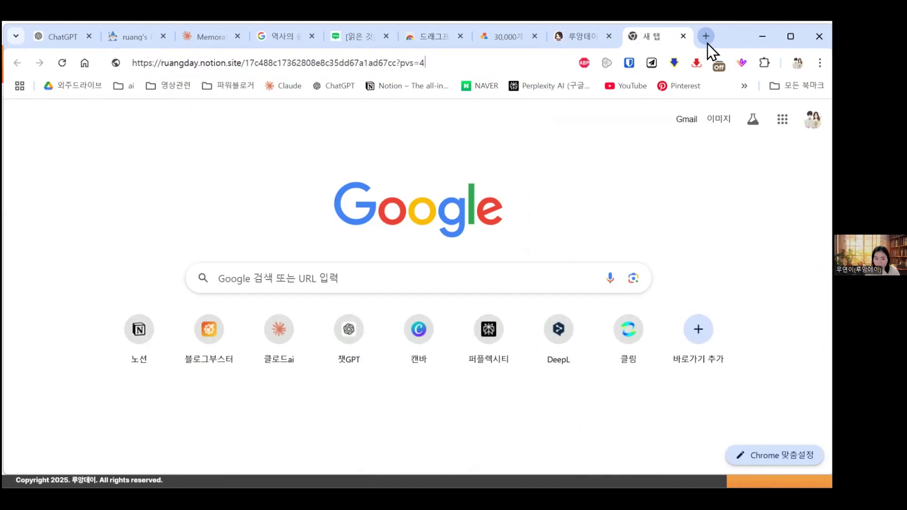
key(Return)
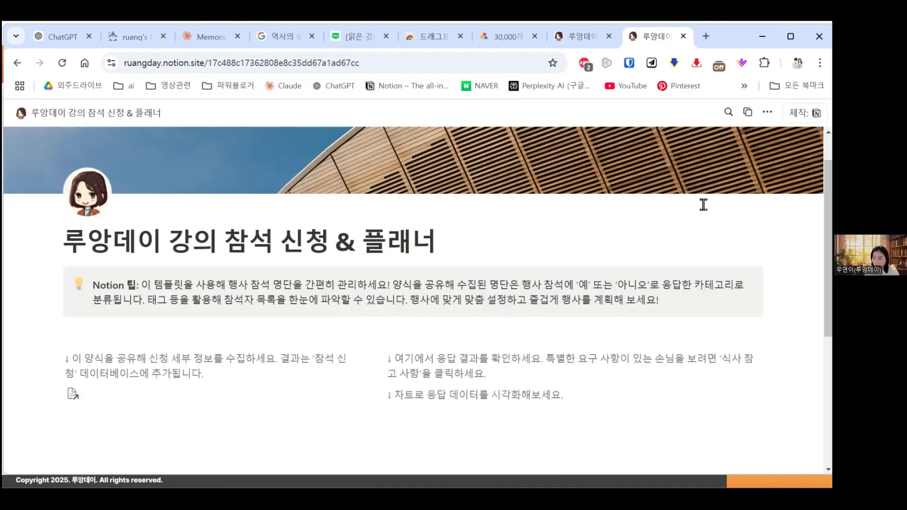
scroll(704, 204, down, 10)
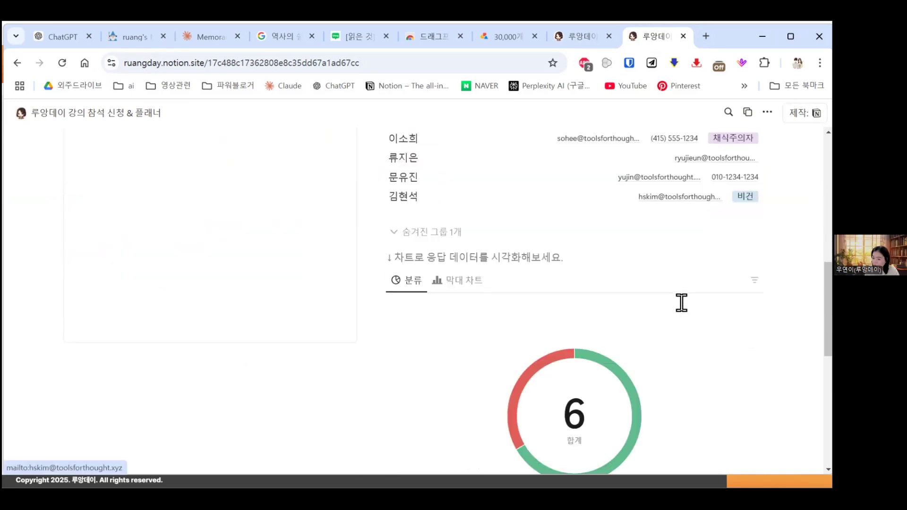
scroll(520, 246, up, 2)
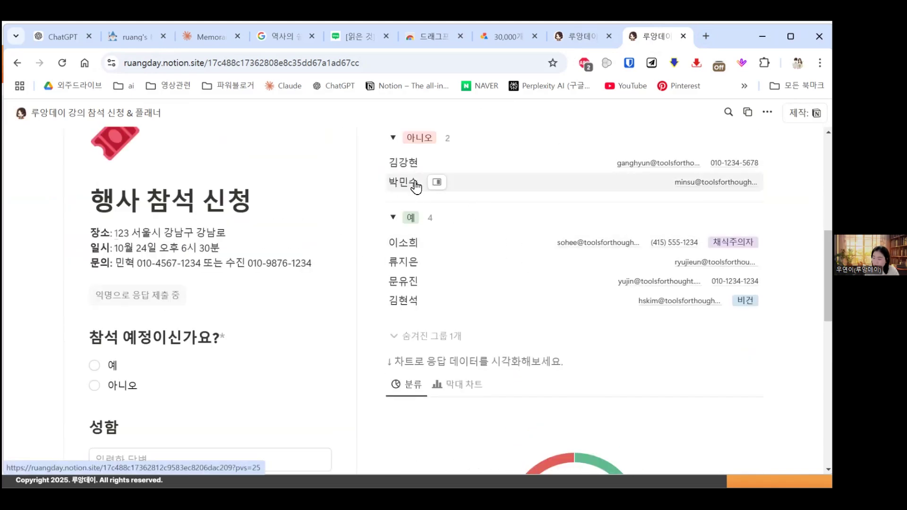
scroll(661, 217, up, 8)
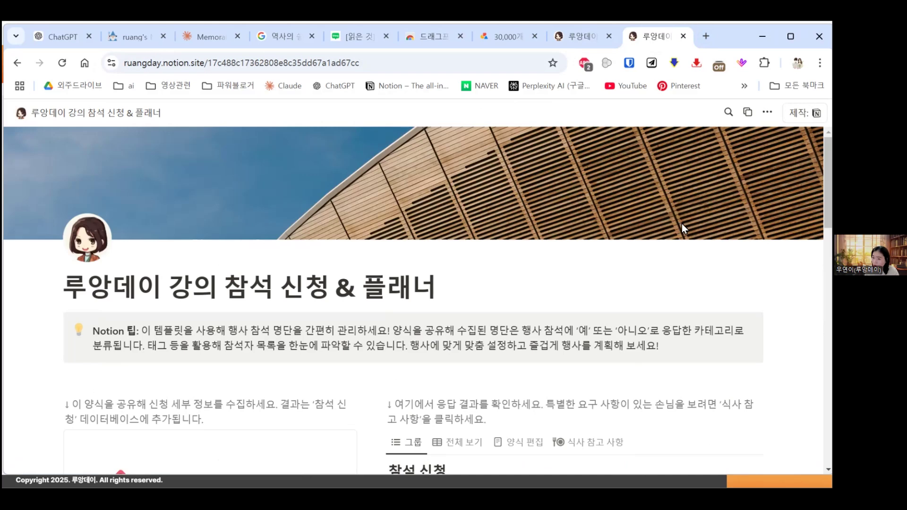
Step: Back on the Notion page, set the published link to expire in one day (하루 뒤) and unpublish the page
click(580, 35)
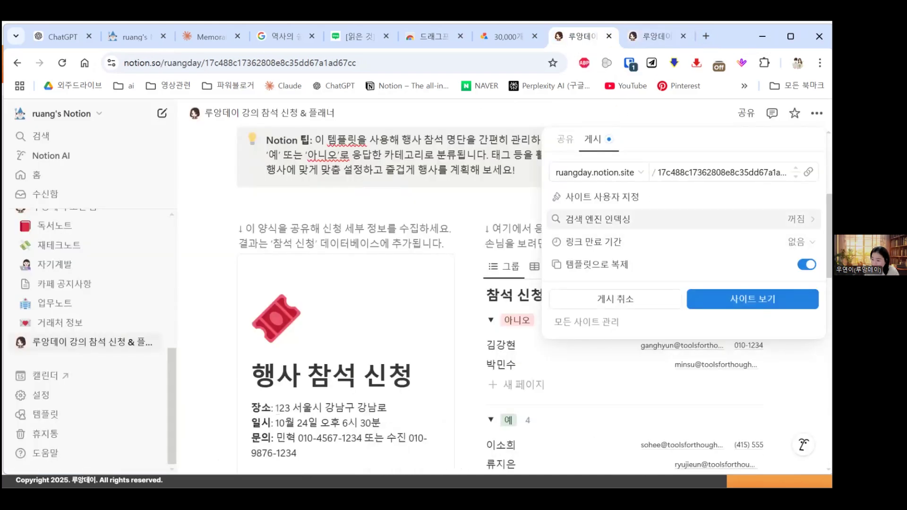
click(802, 242)
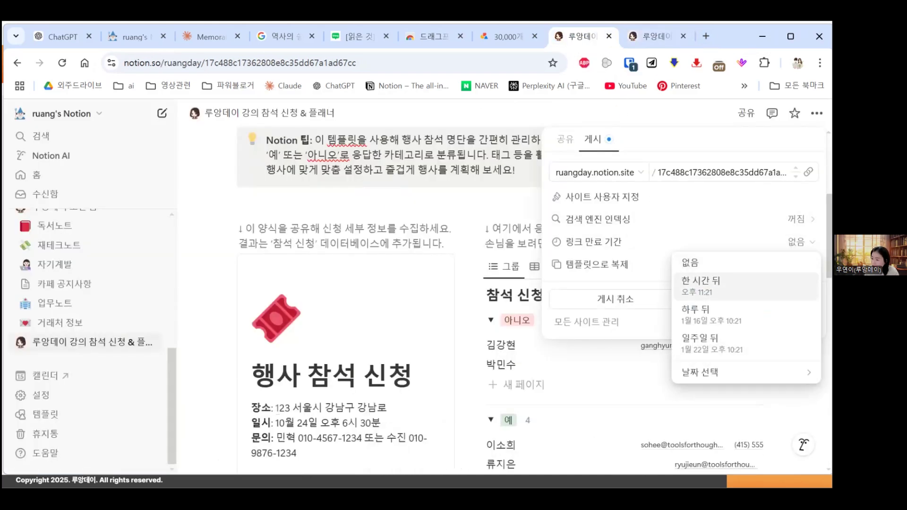
click(714, 326)
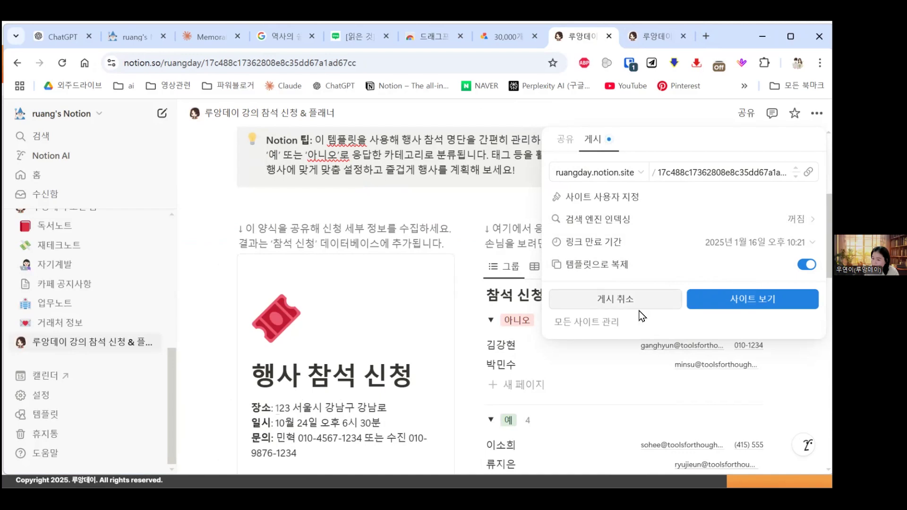
click(629, 300)
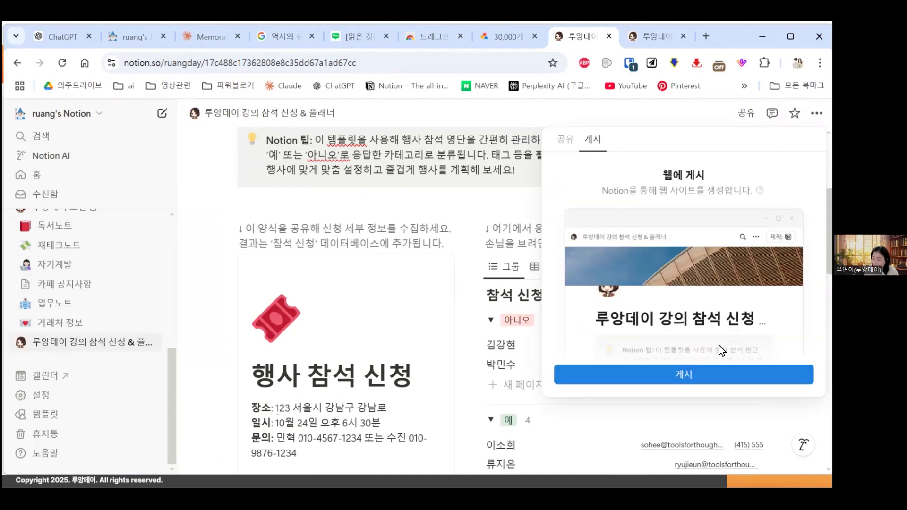
Step: Examine the page's general access options and the permission levels available for its shared member
click(564, 139)
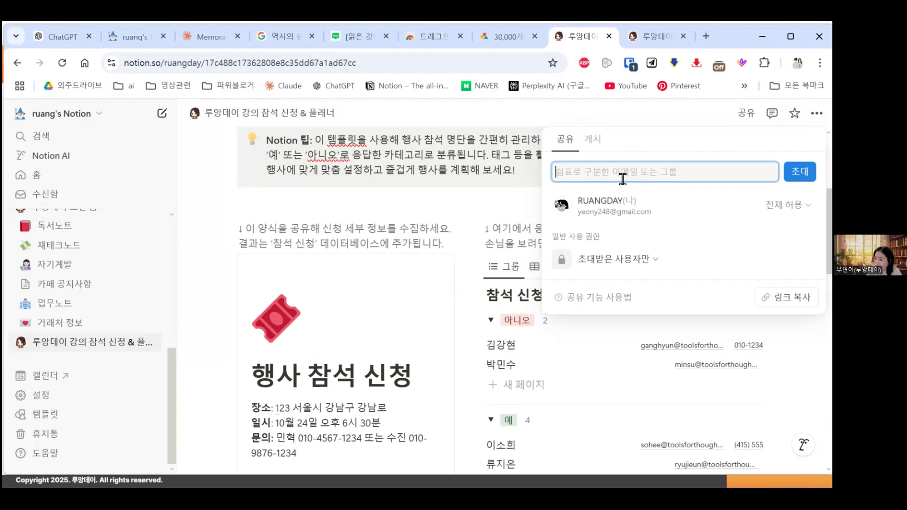
click(647, 261)
click(679, 277)
click(786, 204)
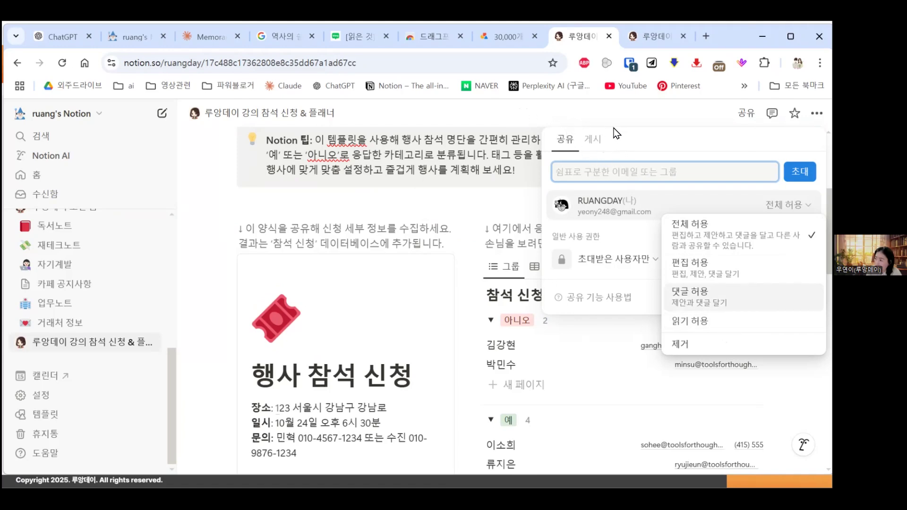
click(567, 140)
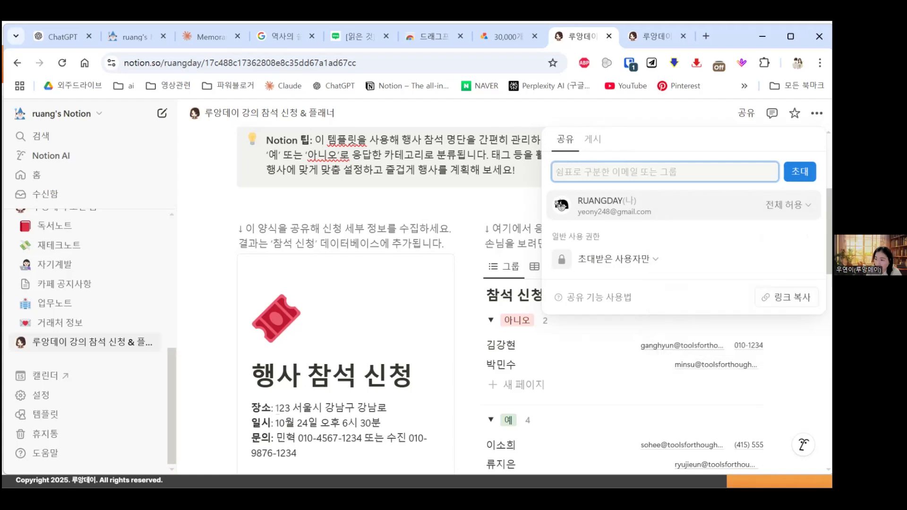
Step: Return to the presentation and advance through the 페이지 공유 and 노션 프로필 모습 셋팅 slides to 노션 도메인
click(762, 36)
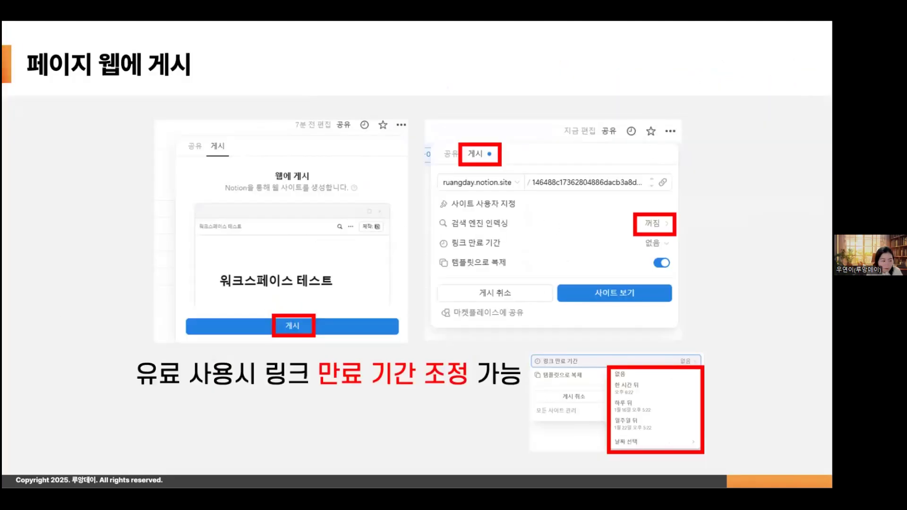
key(Right)
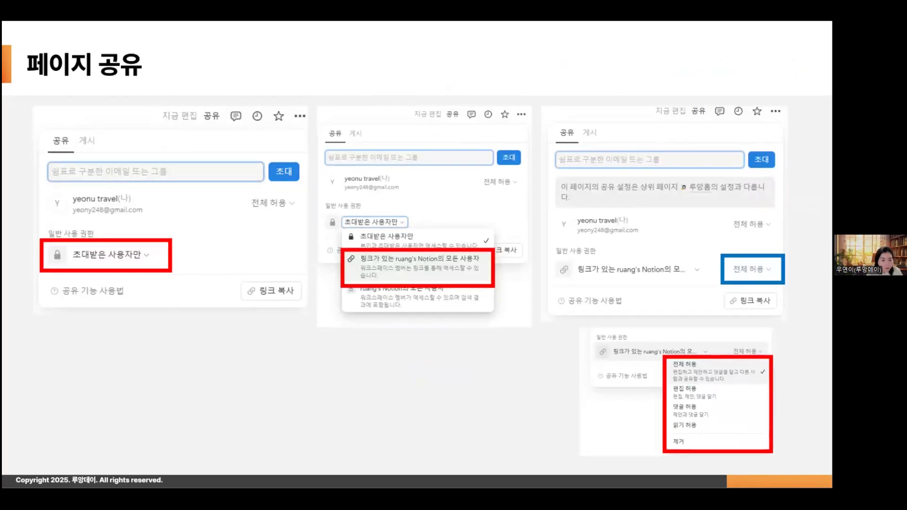
key(Right)
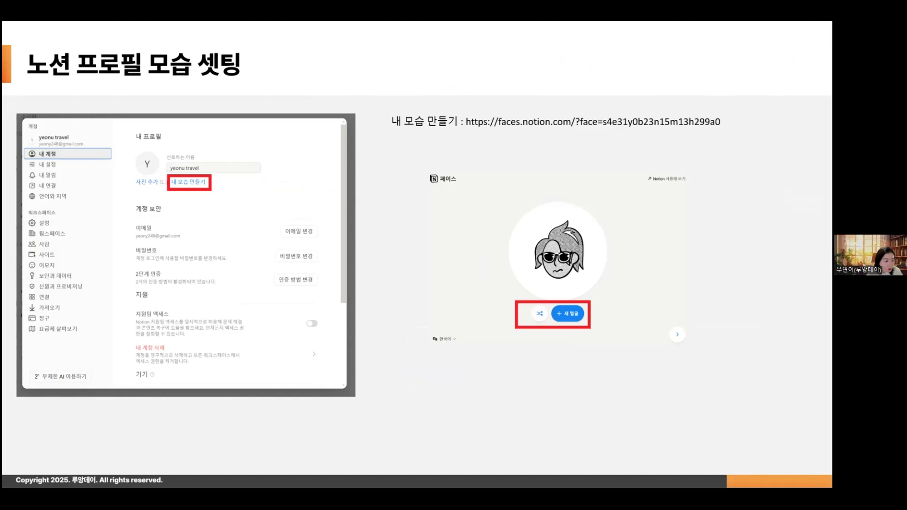
key(Right)
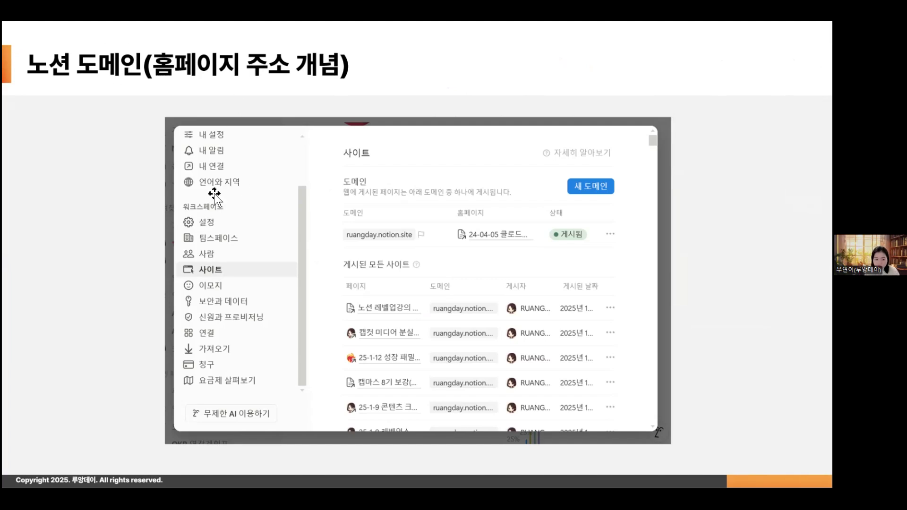
Step: Switch back to the browser and open the 사이트 settings of the ruang's Notion workspace
mouse_move(525, 491)
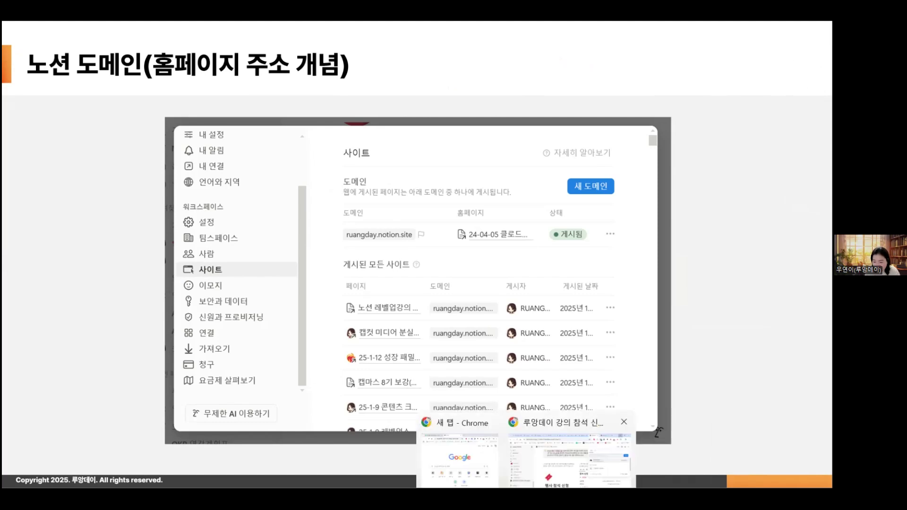
click(569, 455)
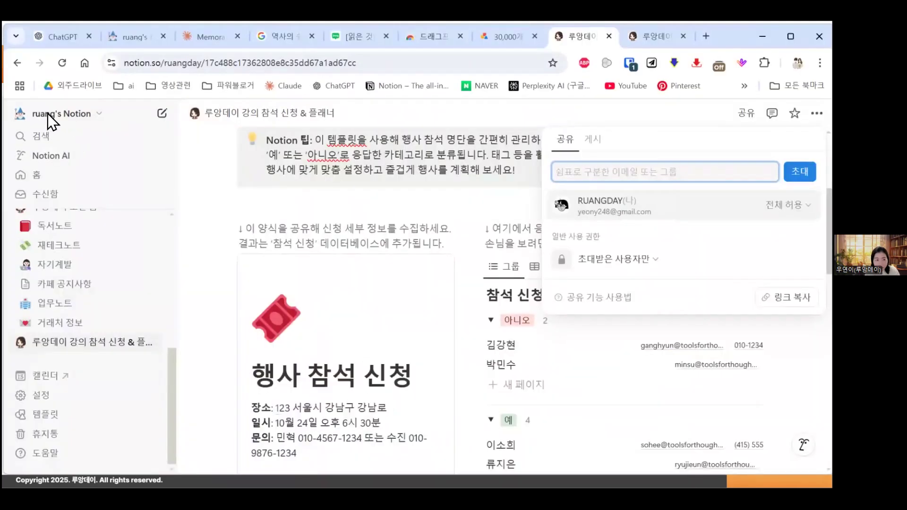
click(49, 121)
click(77, 116)
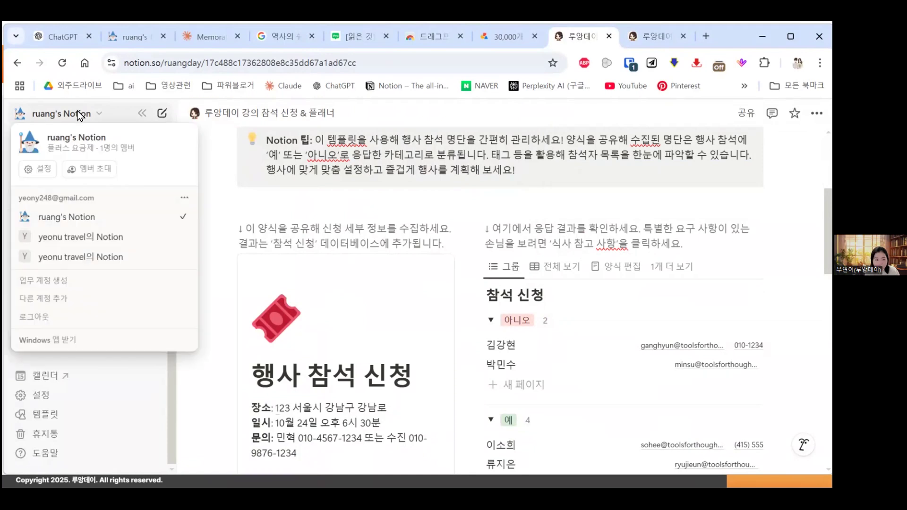
click(36, 171)
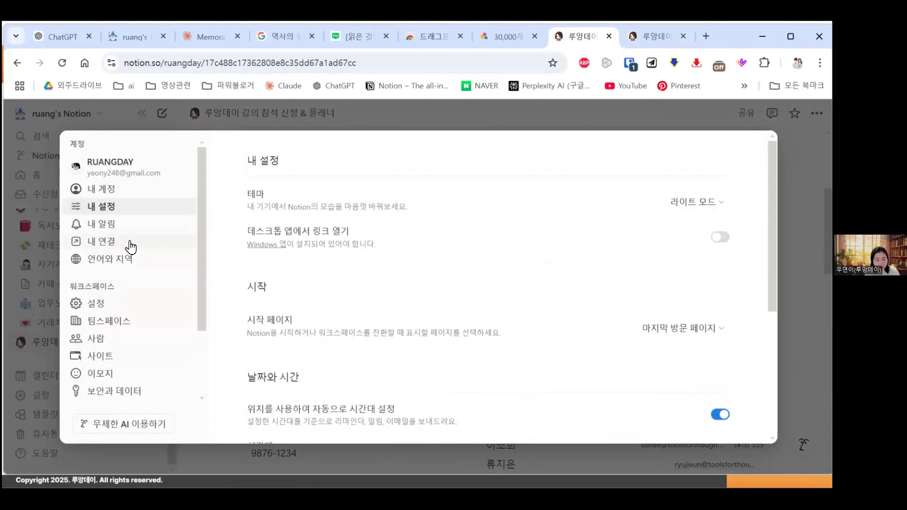
click(126, 362)
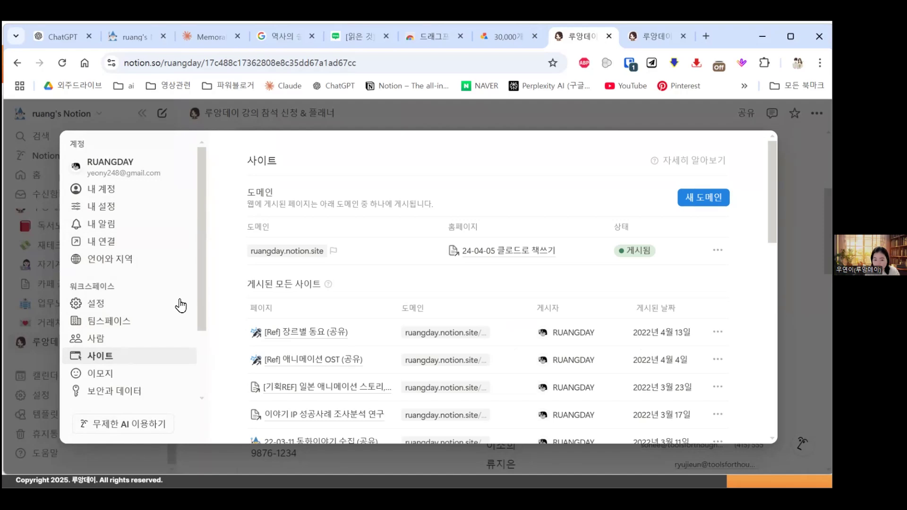
Step: Highlight ruangday in the workspace's notion.site domain and the matching part of the page's web address
double_click(268, 255)
drag(268, 255, 284, 256)
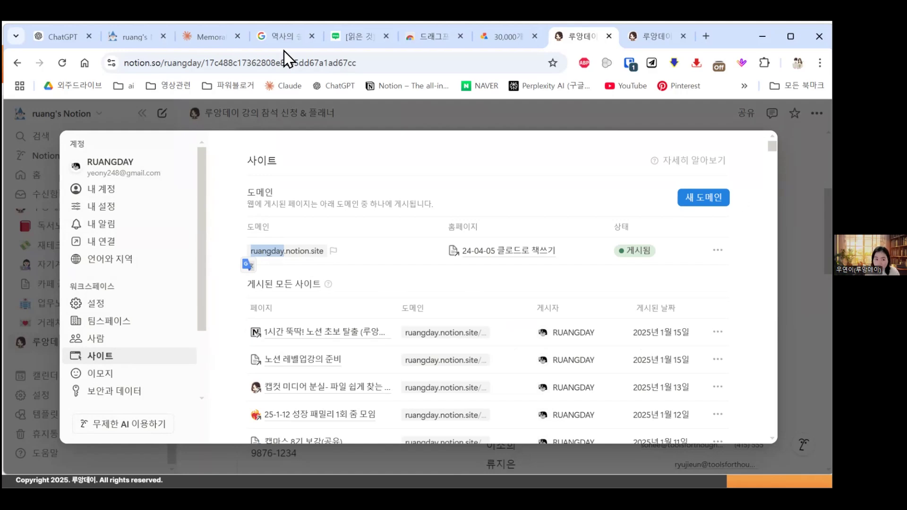
click(200, 64)
drag(214, 63, 276, 65)
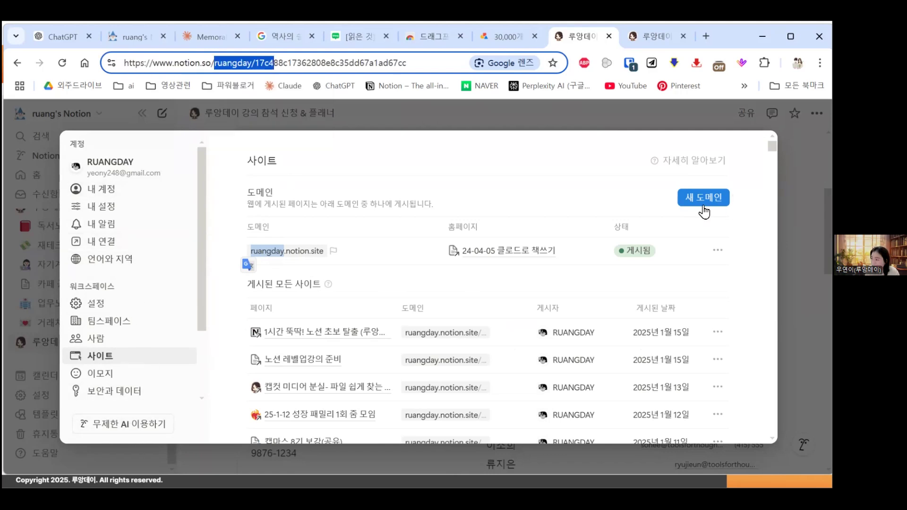
Step: Review the list of all published sites and view the options for the 1시간 뚝딱! 노션 초보 탈출 page
scroll(478, 295, down, 2)
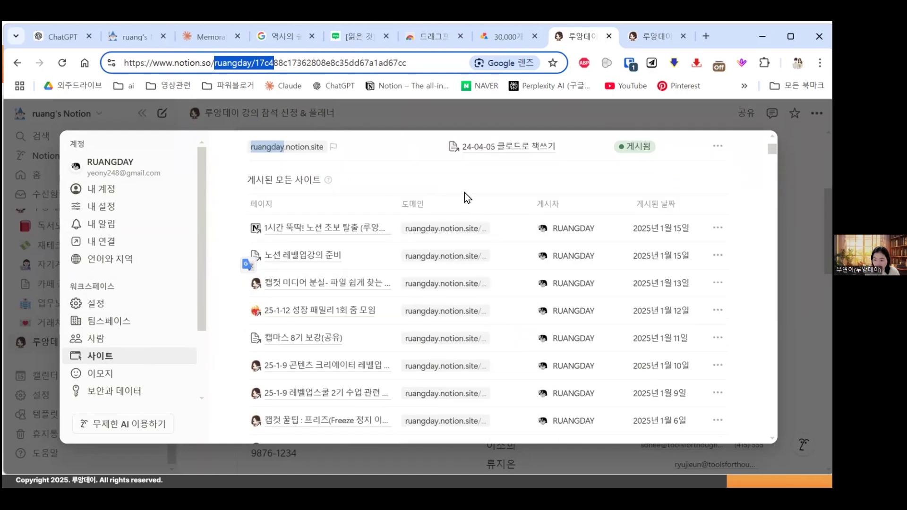
scroll(509, 192, down, 8)
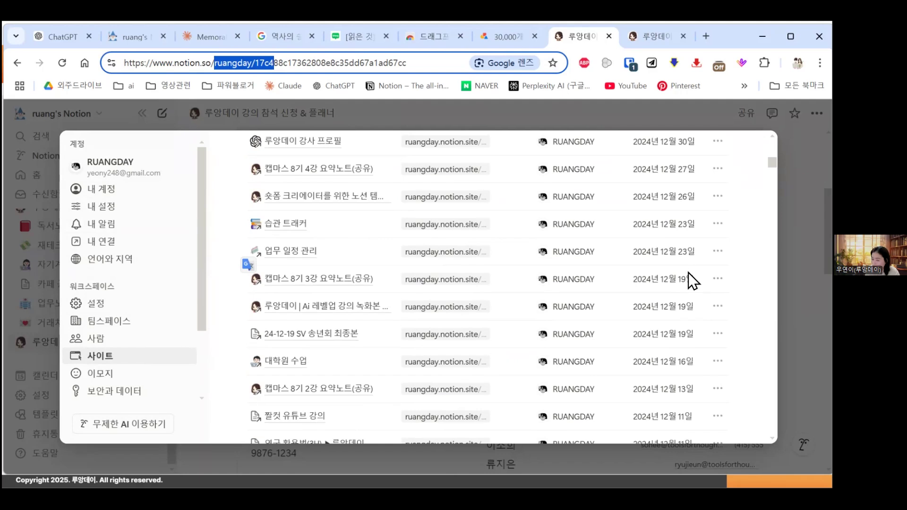
scroll(688, 273, up, 10)
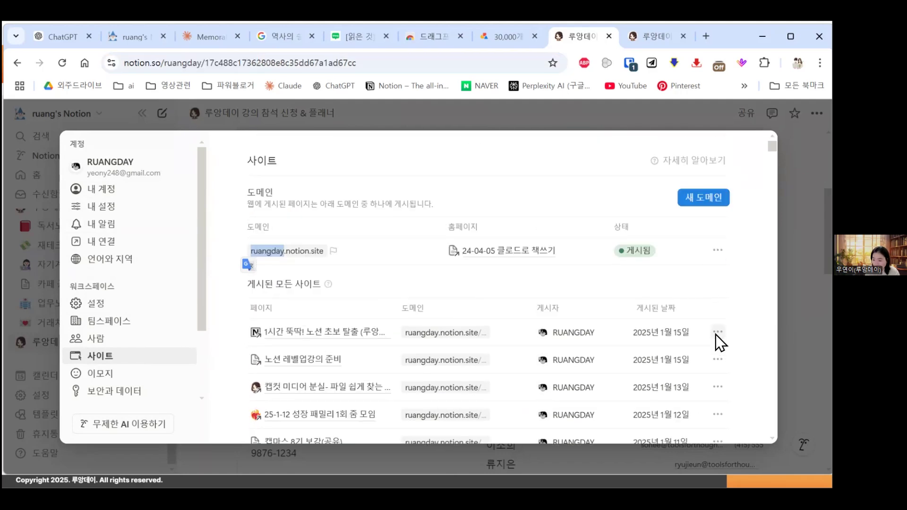
click(717, 332)
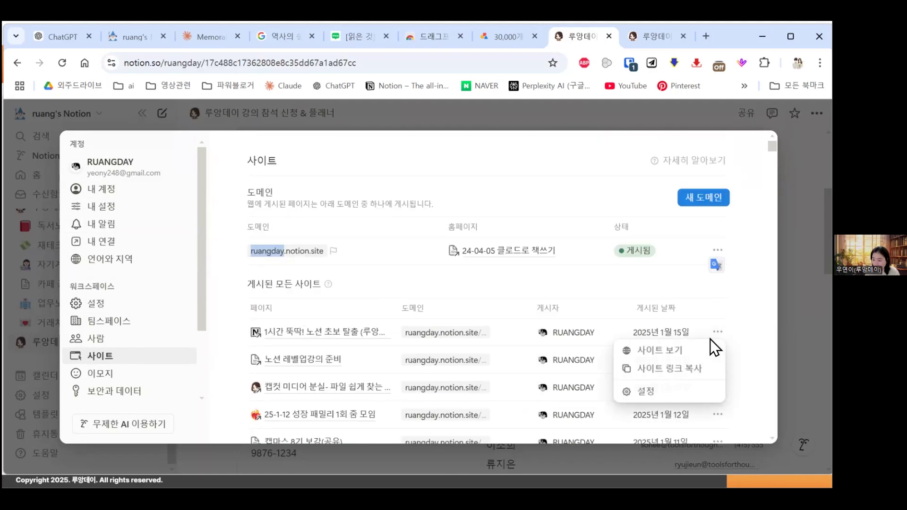
click(346, 336)
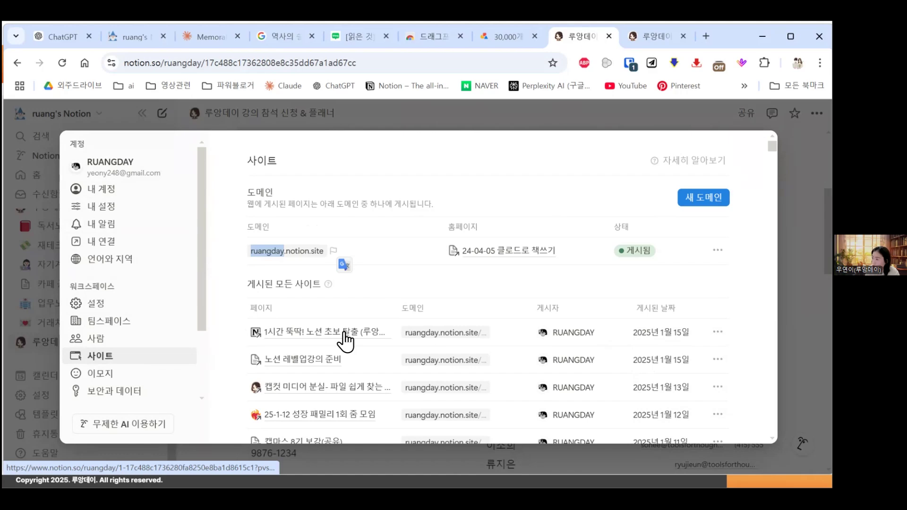
Step: Open the published 1시간 뚝딱! 노션 초보 탈출 page, return to the presentation and advance to the 노션 캘린더 공유 slide
click(345, 334)
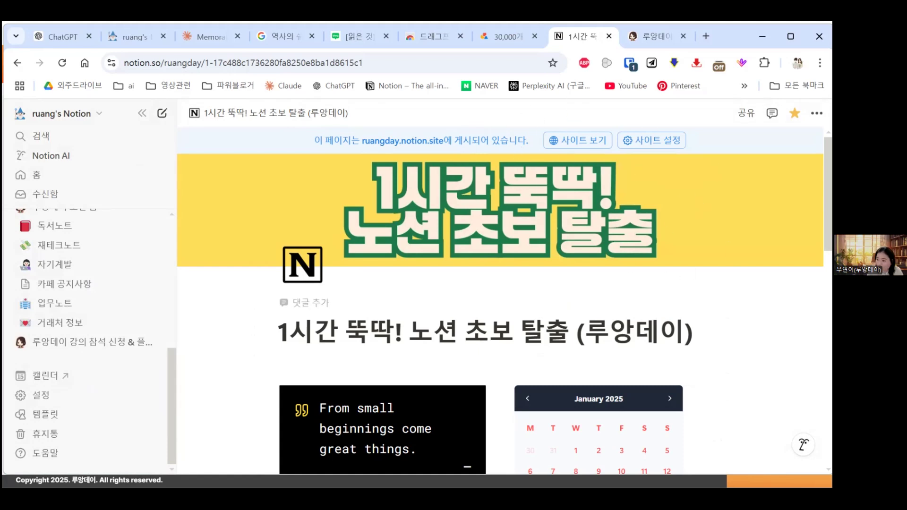
click(762, 37)
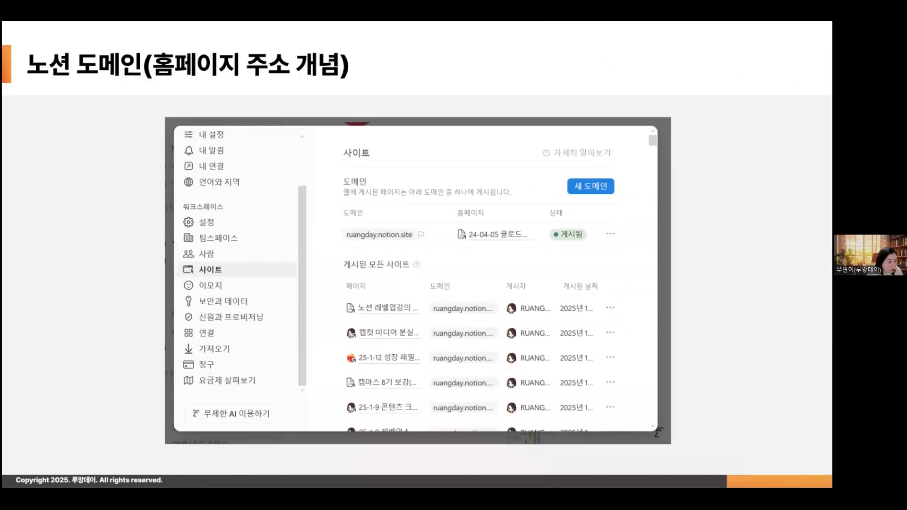
key(Right)
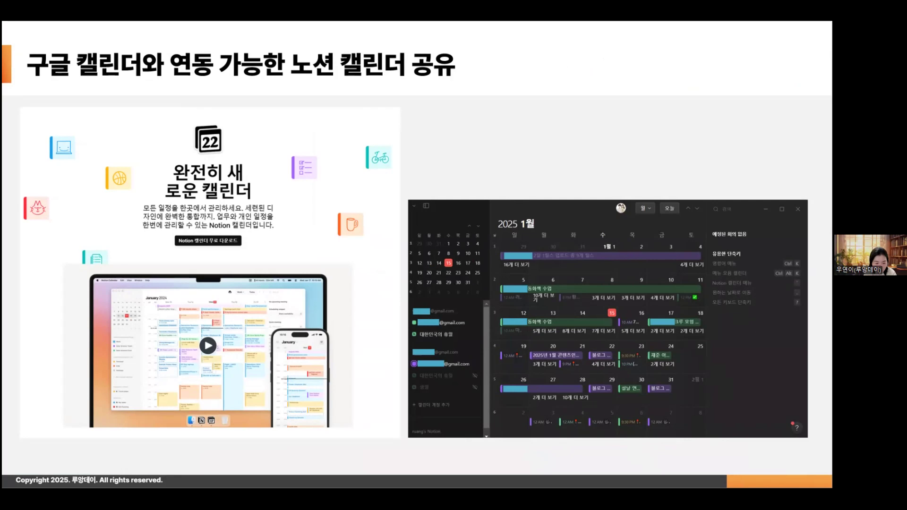
Step: Search the computer for "no" and switch to the Notion Calendar app
key(super)
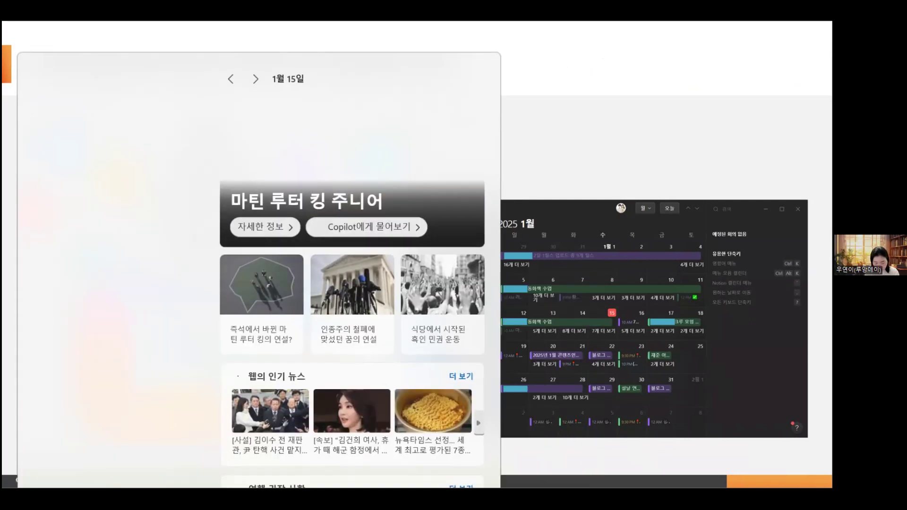
text(no)
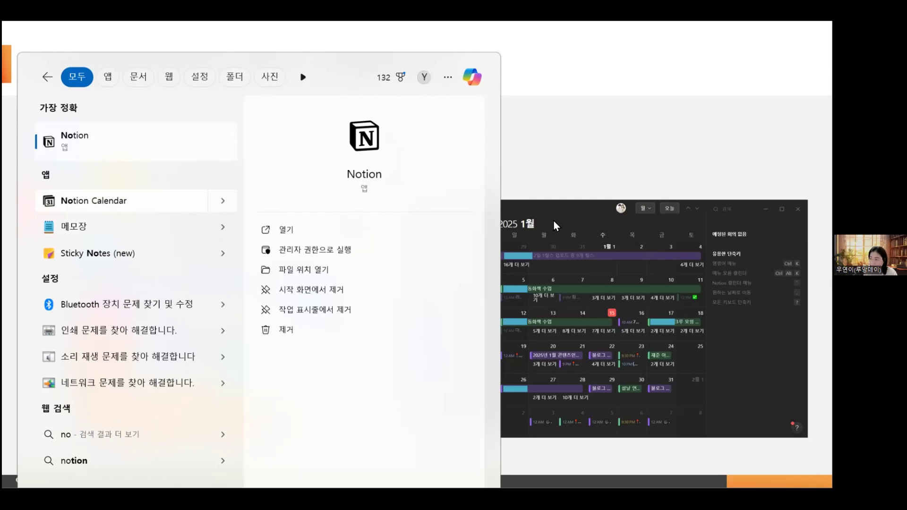
drag(500, 21, 531, 27)
click(585, 37)
click(594, 89)
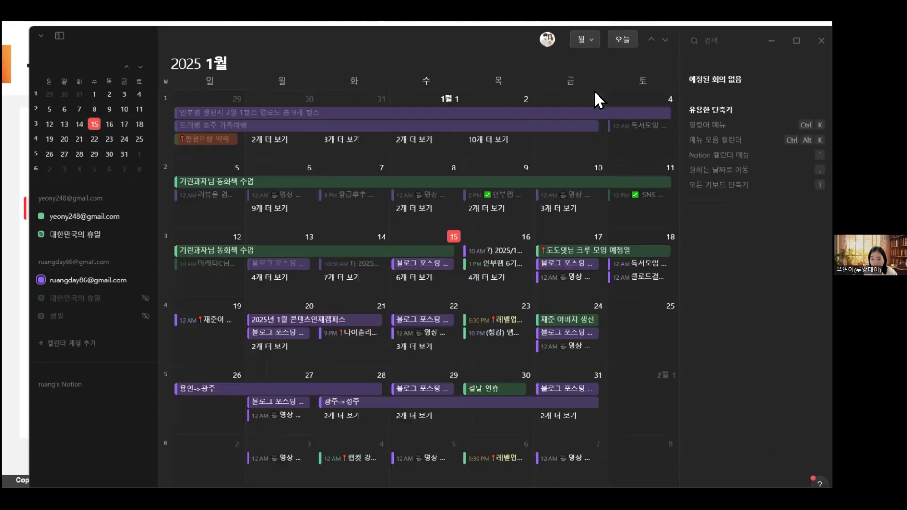
Step: Browse the neighbouring months, hide the second account's main calendar and toggle the first account's main calendar off and on
scroll(574, 218, down, 5)
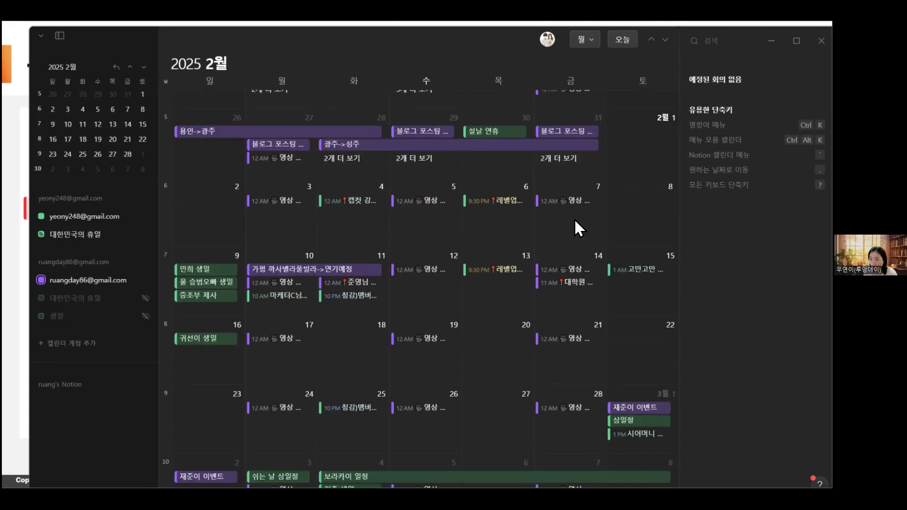
scroll(574, 218, down, 10)
scroll(574, 218, up, 10)
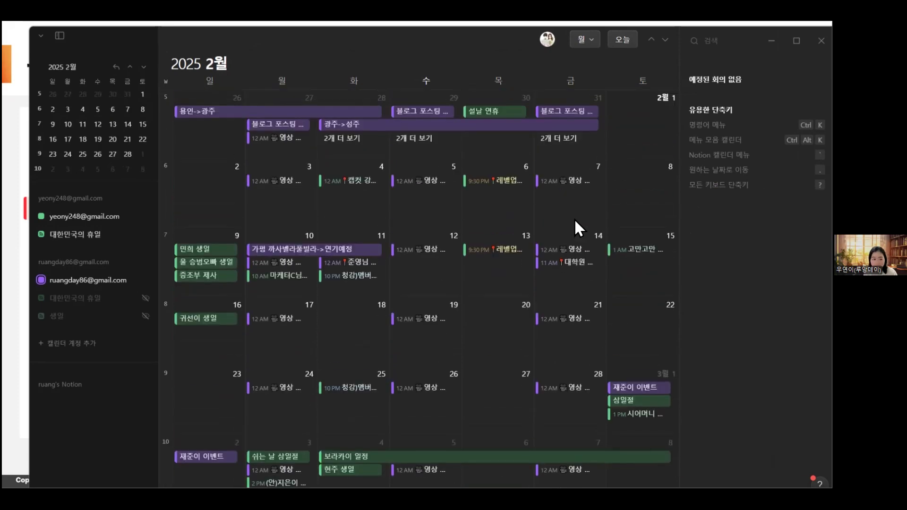
scroll(574, 219, up, 10)
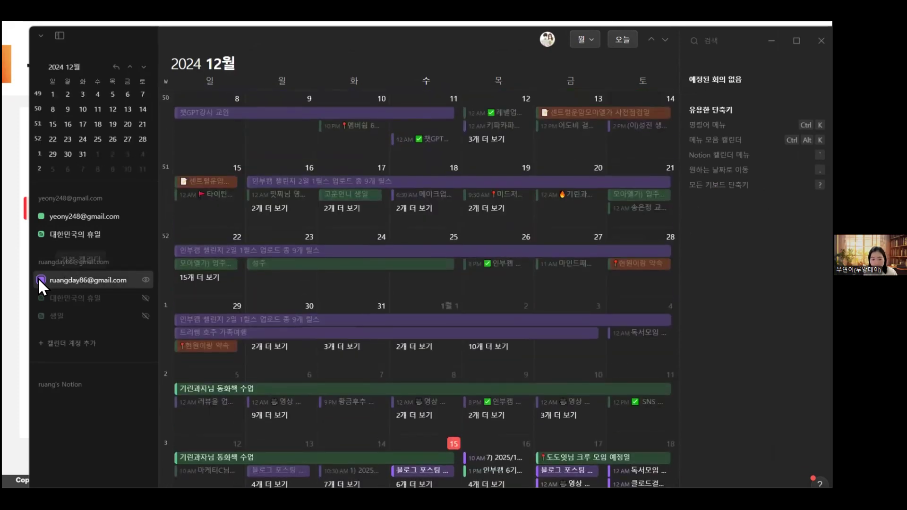
click(145, 280)
click(143, 215)
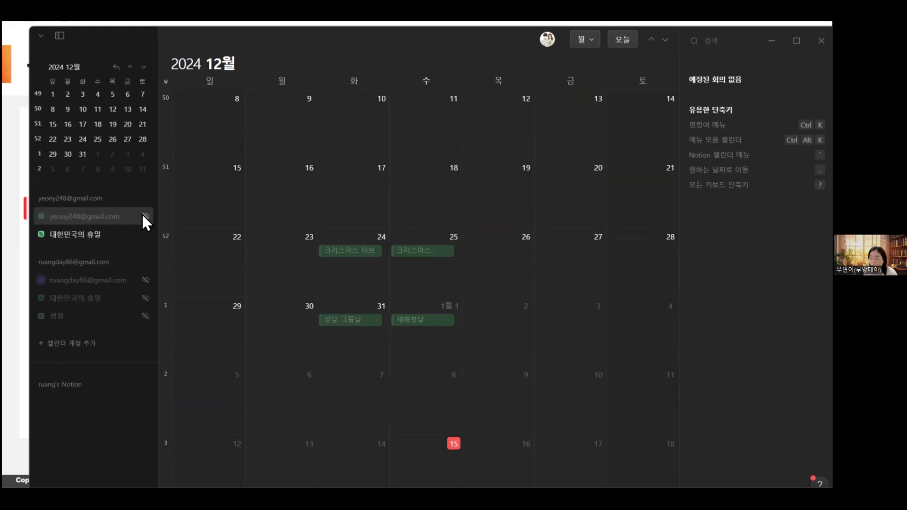
click(143, 214)
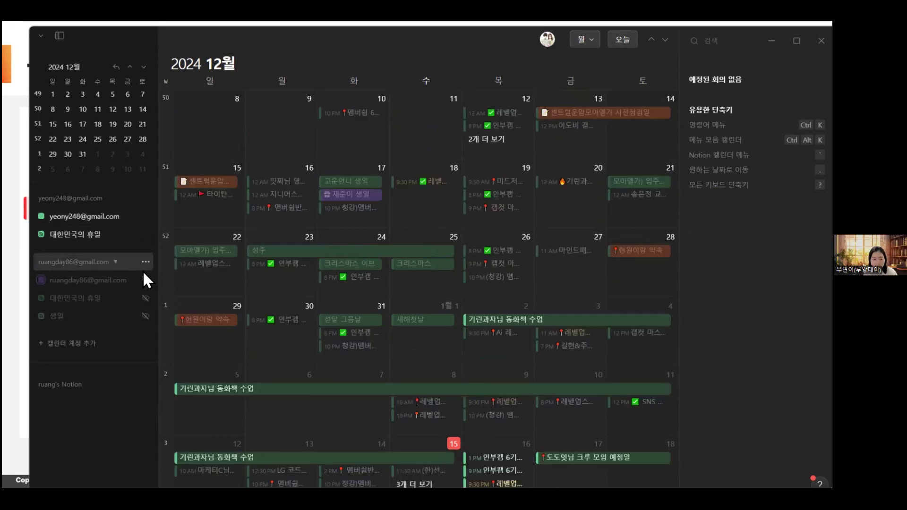
scroll(406, 276, down, 8)
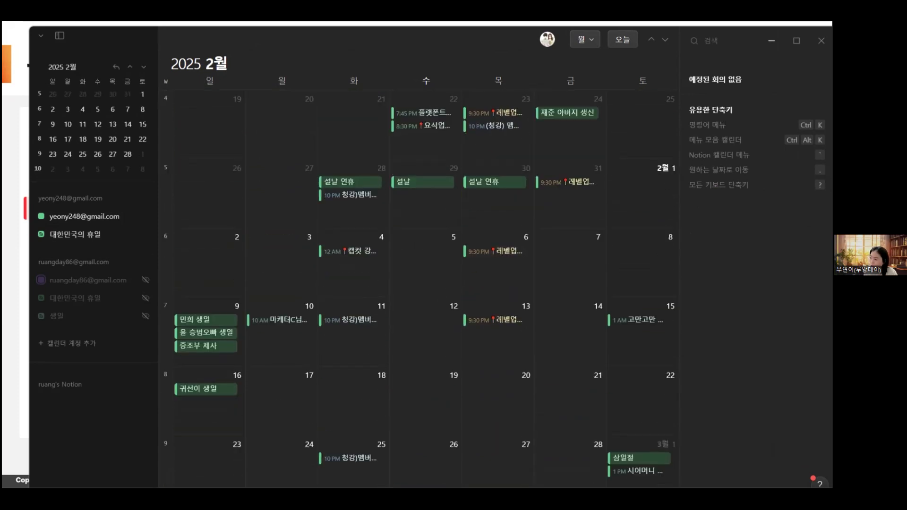
Step: Return to the presentation, advance to the 노션 활용 사례(ft.결혼식) slide and copy its notion.site link
key(alt+Tab)
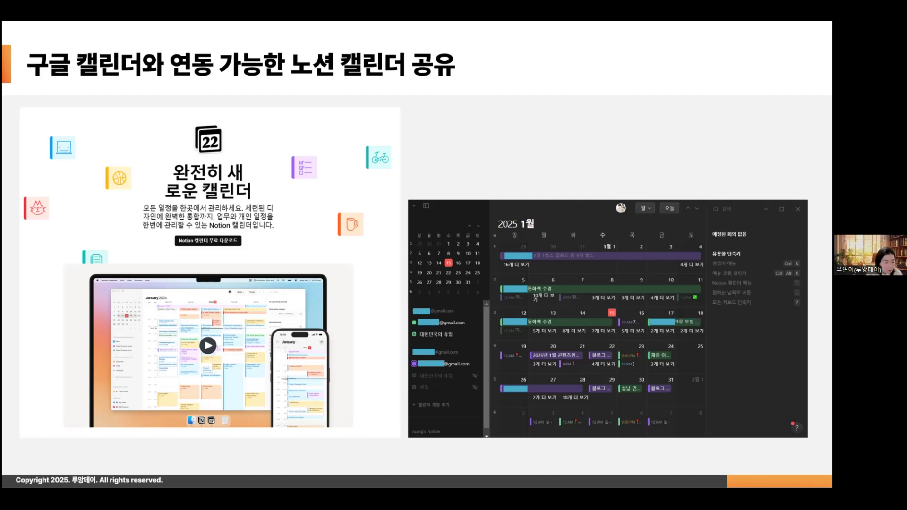
key(Right)
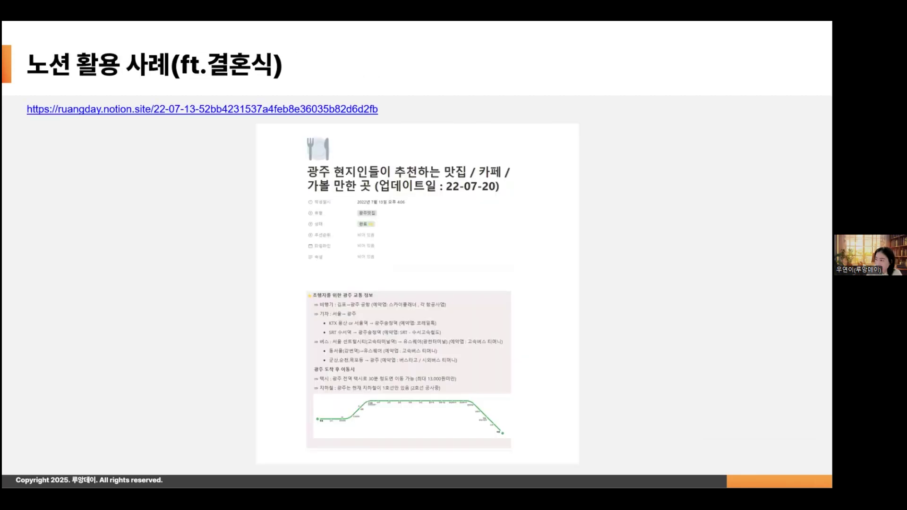
click(263, 110)
key(ctrl+a)
key(ctrl+c)
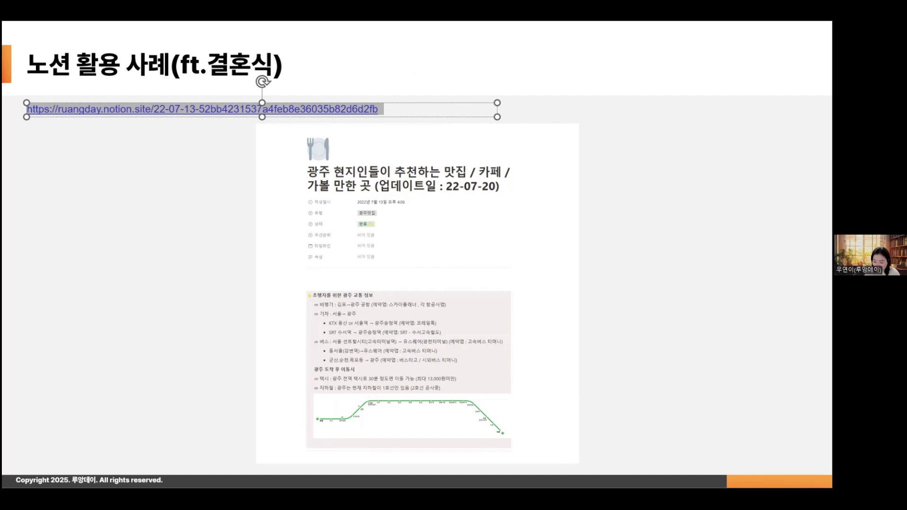
Step: Load the copied notion.site link in a new Chrome window
right_click(498, 486)
click(453, 410)
key(ctrl+v)
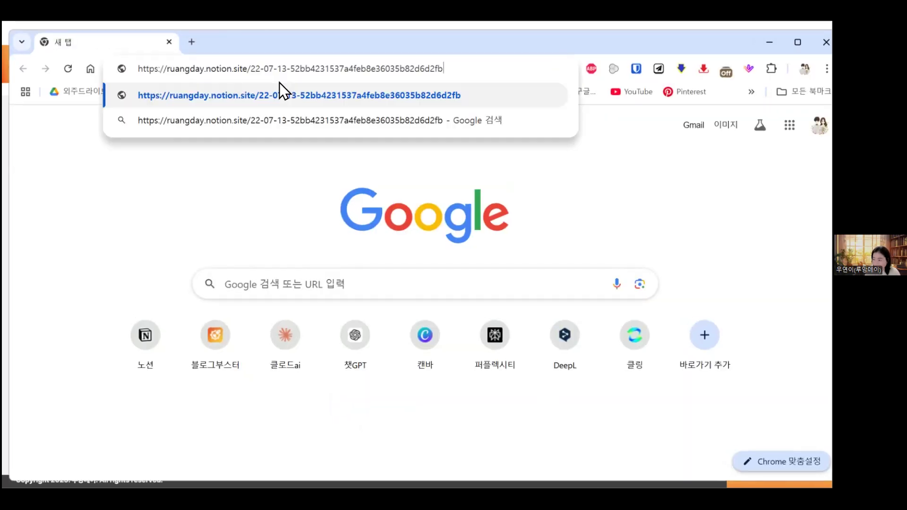
key(Return)
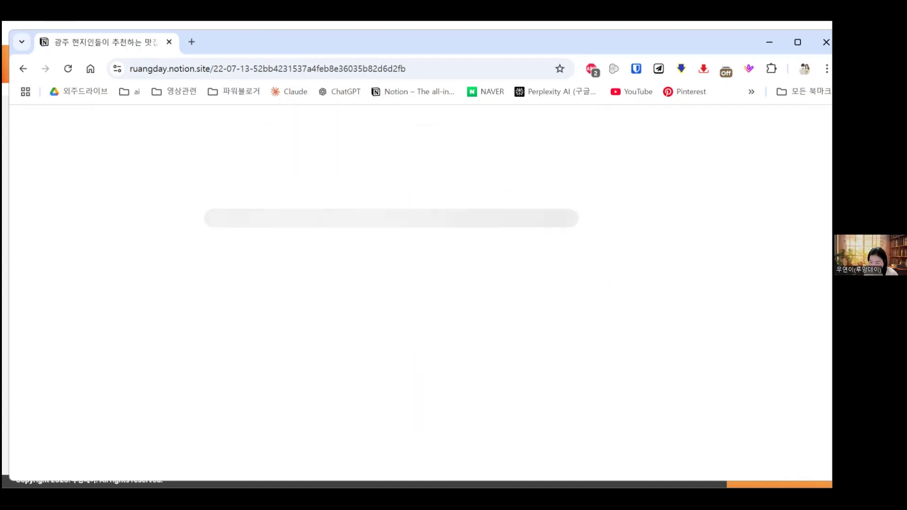
click(553, 487)
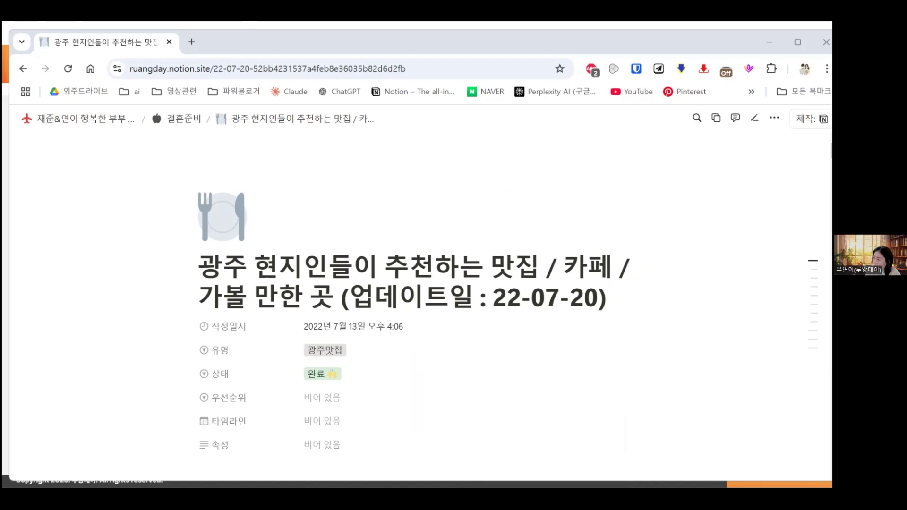
click(634, 258)
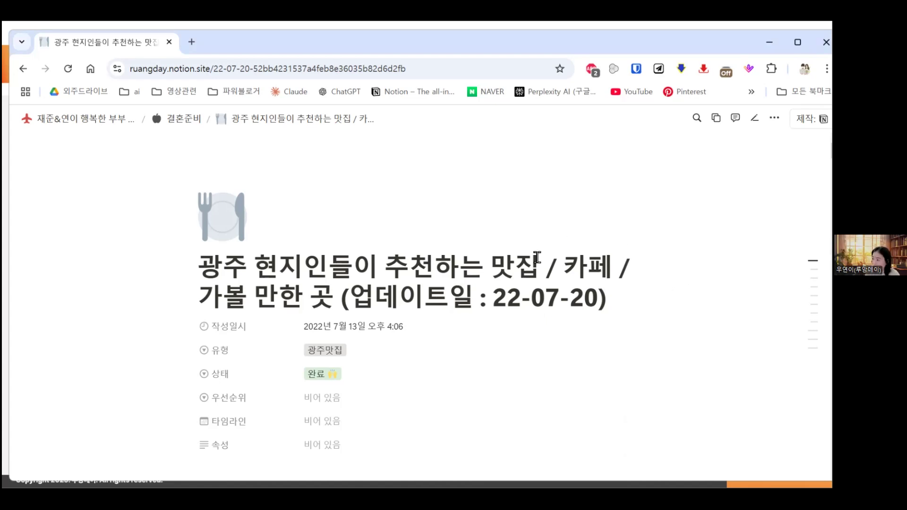
Step: Read through the 광주 현지인들이 추천하는 맛집 page from the transport information down to the 기타 맛집 section
scroll(539, 253, down, 2)
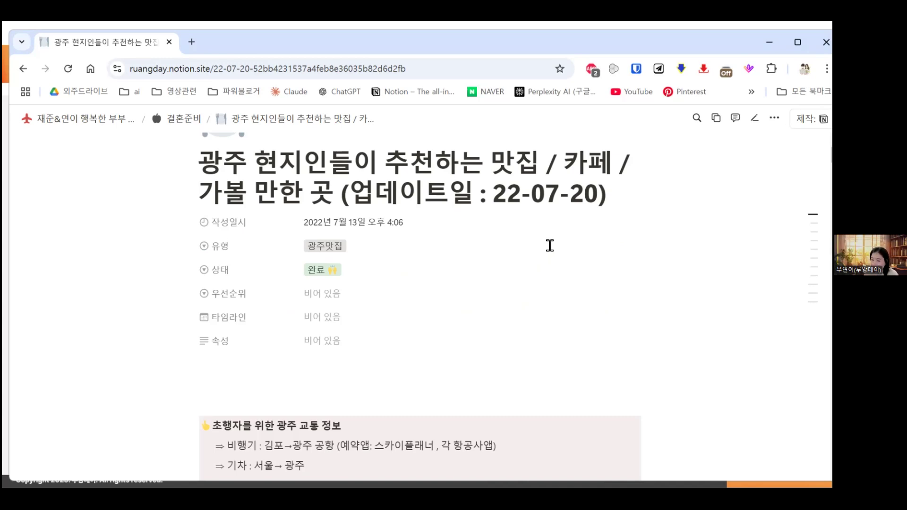
scroll(548, 245, down, 3)
scroll(639, 228, up, 3)
scroll(658, 224, down, 2)
scroll(657, 224, down, 3)
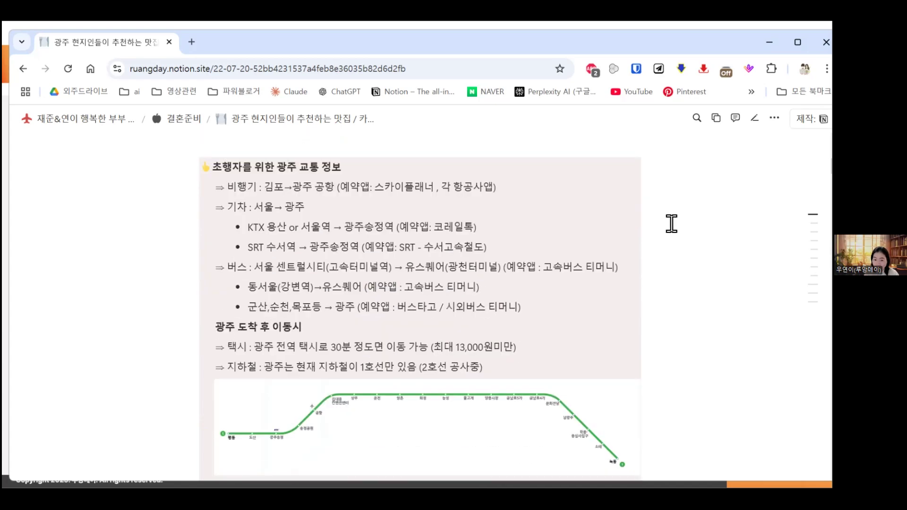
scroll(671, 224, down, 4)
scroll(671, 224, down, 8)
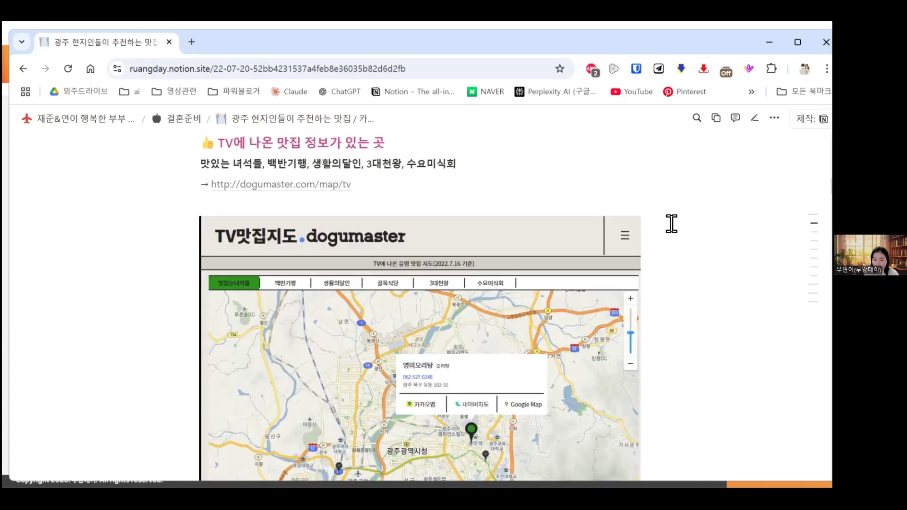
scroll(671, 223, down, 8)
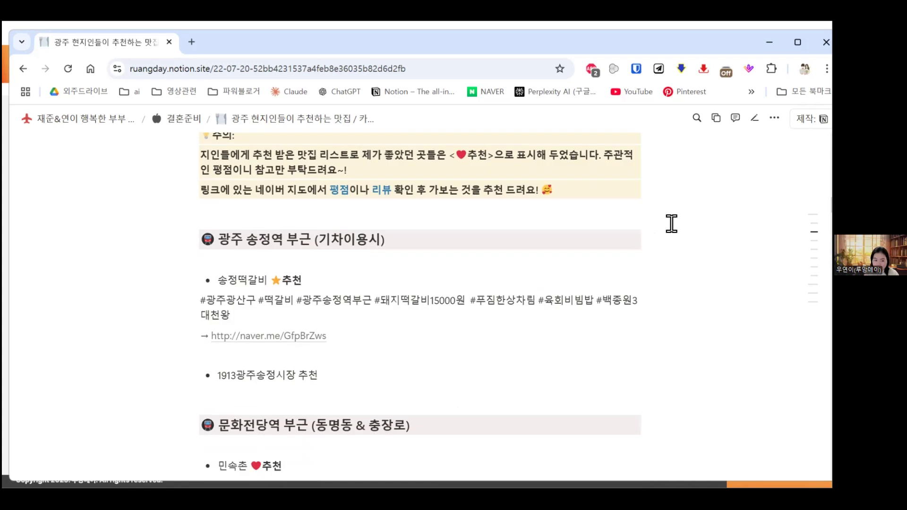
scroll(671, 223, down, 7)
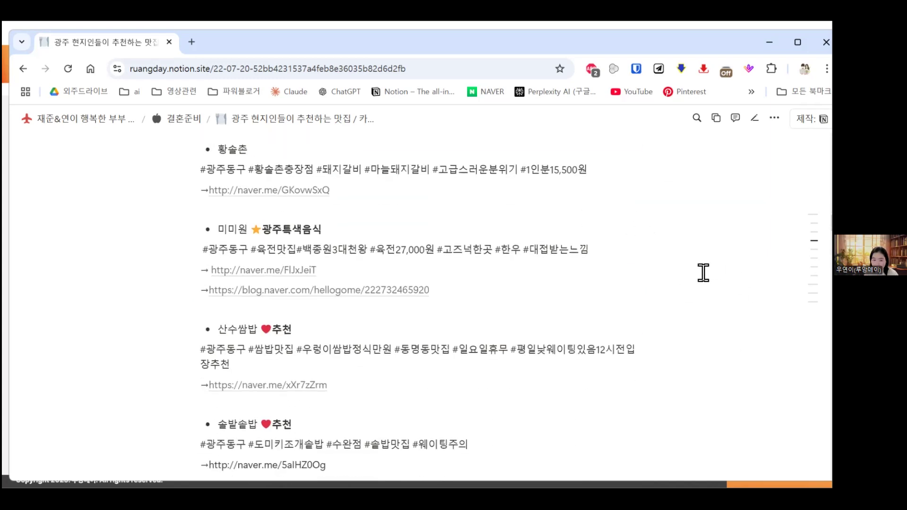
scroll(704, 272, down, 6)
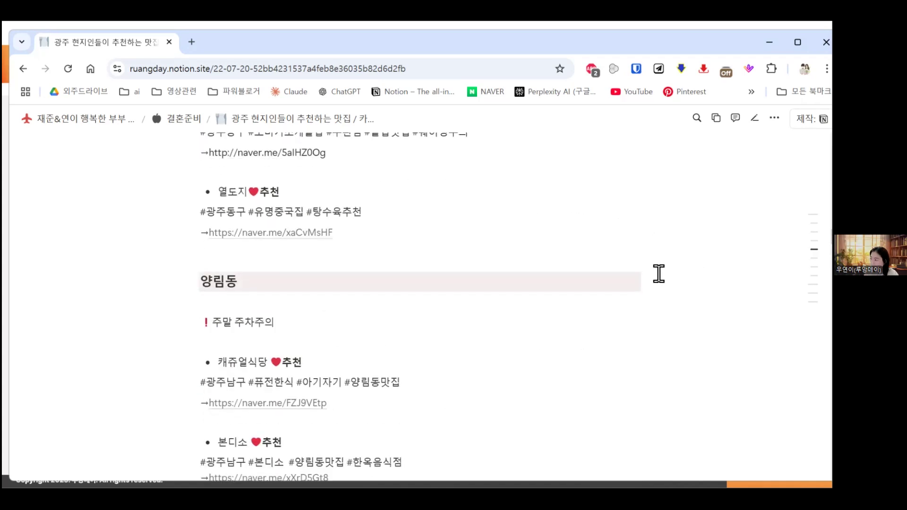
scroll(658, 274, down, 6)
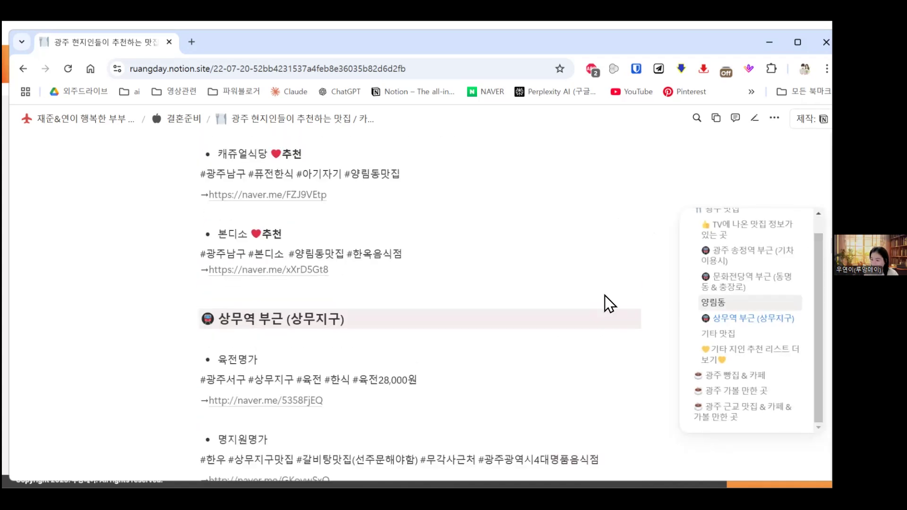
scroll(604, 288, down, 2)
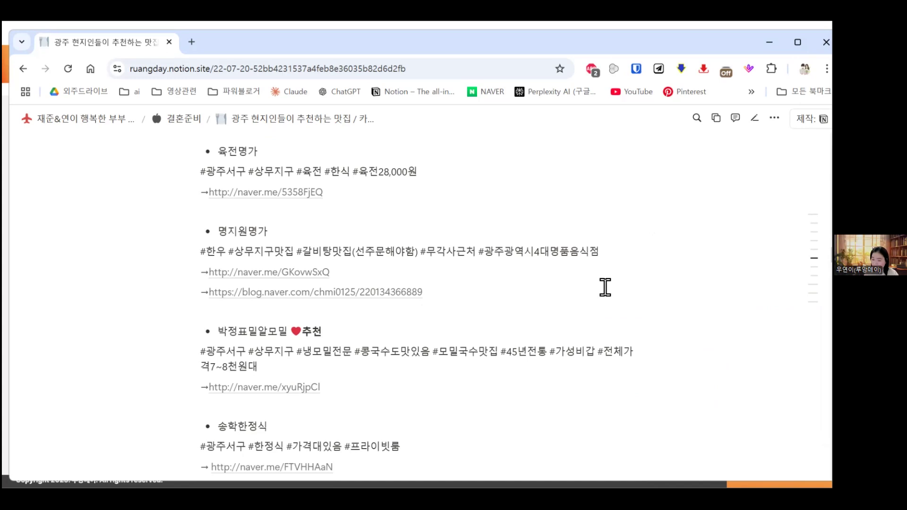
scroll(605, 288, down, 6)
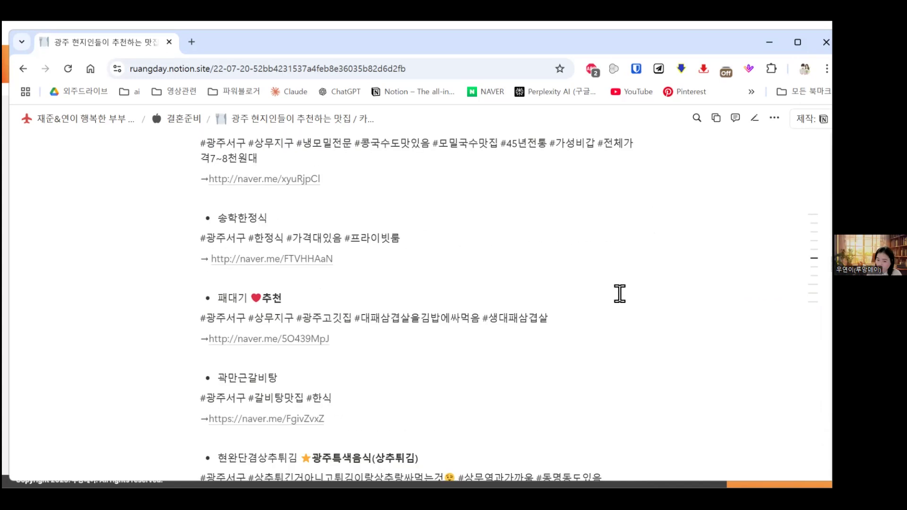
scroll(619, 293, down, 6)
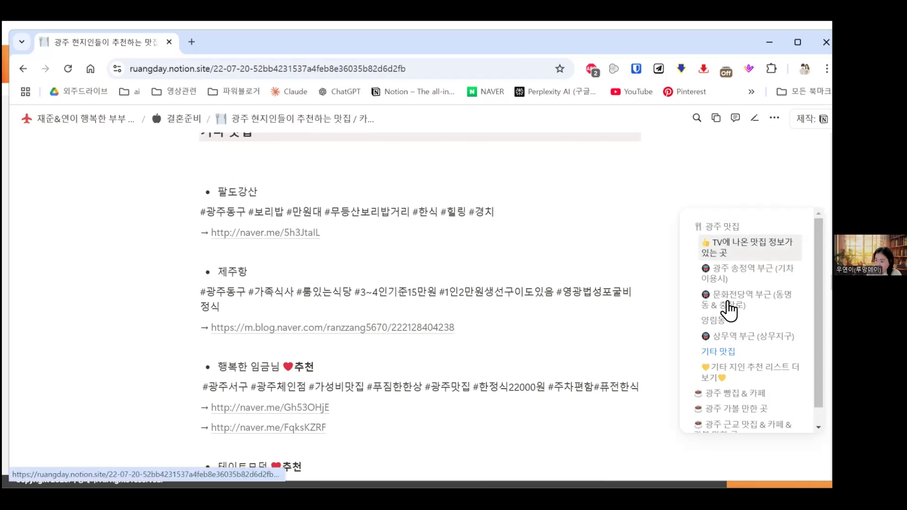
Step: Jump to the 광주 맛집 heading using the page's table of contents
scroll(731, 369, down, 1)
scroll(732, 368, up, 1)
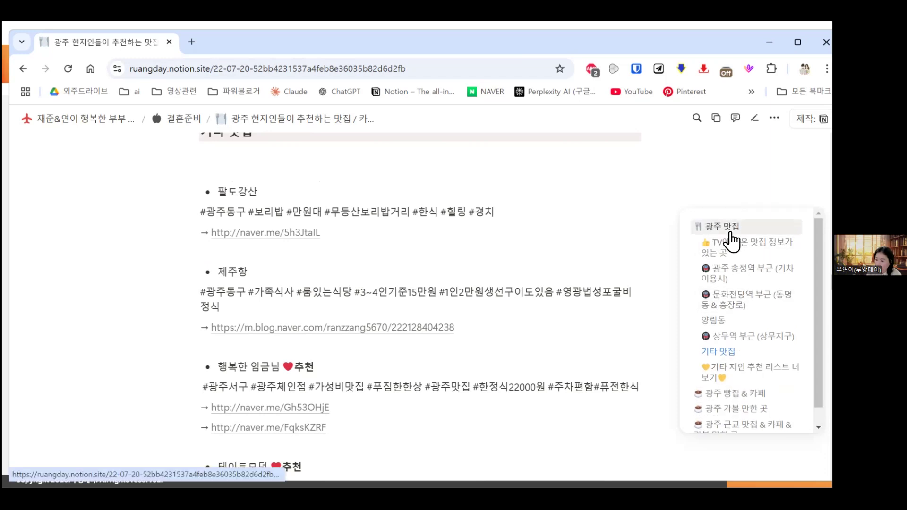
click(731, 229)
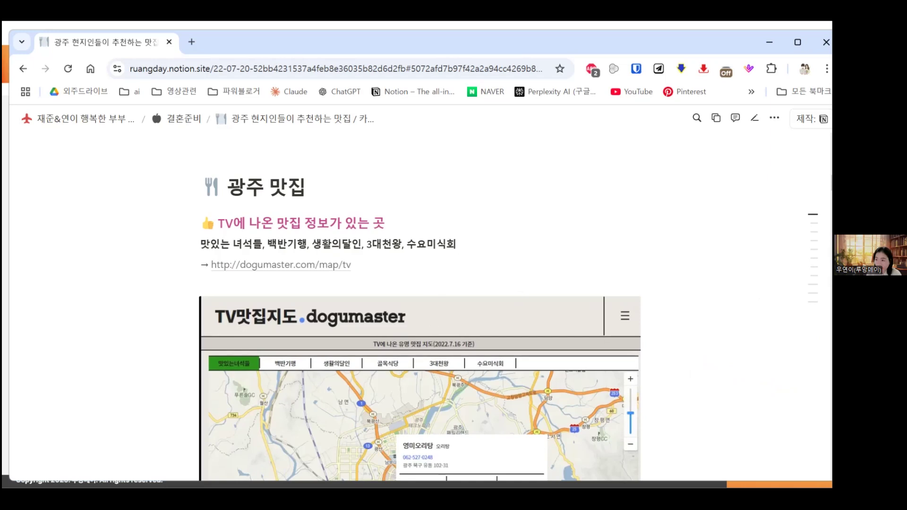
Step: Return to the presentation and advance through the 협찬 정리, 독서노트 정리 and 재테크 기록 slides to 노션 활용사례(자료 수집)
click(769, 42)
scroll(586, 191, down, 1)
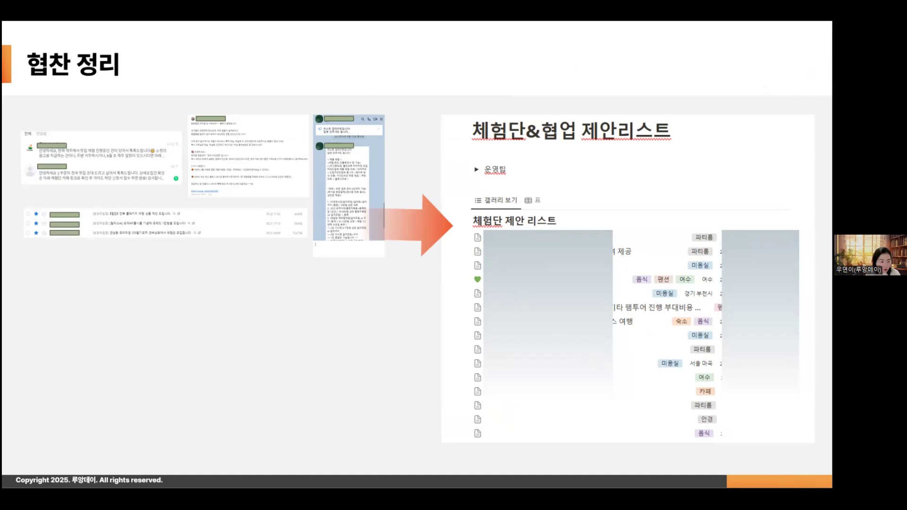
key(Right)
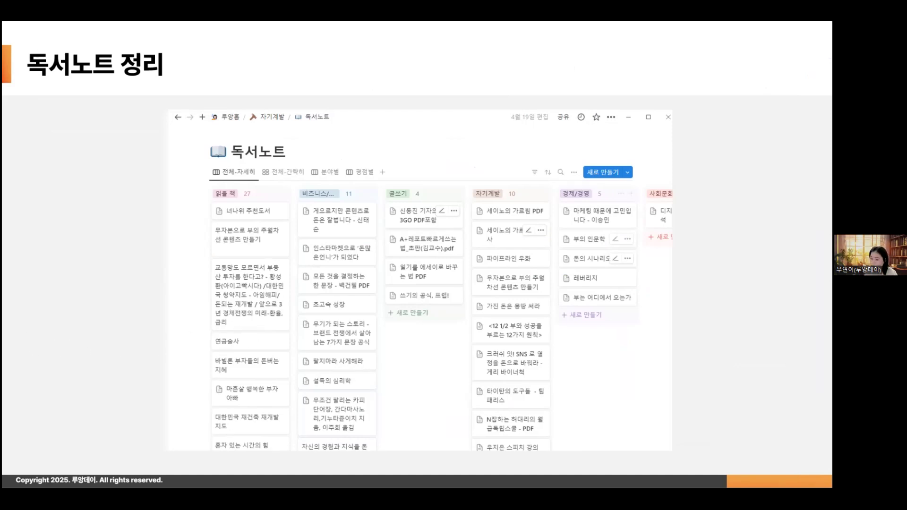
key(Right)
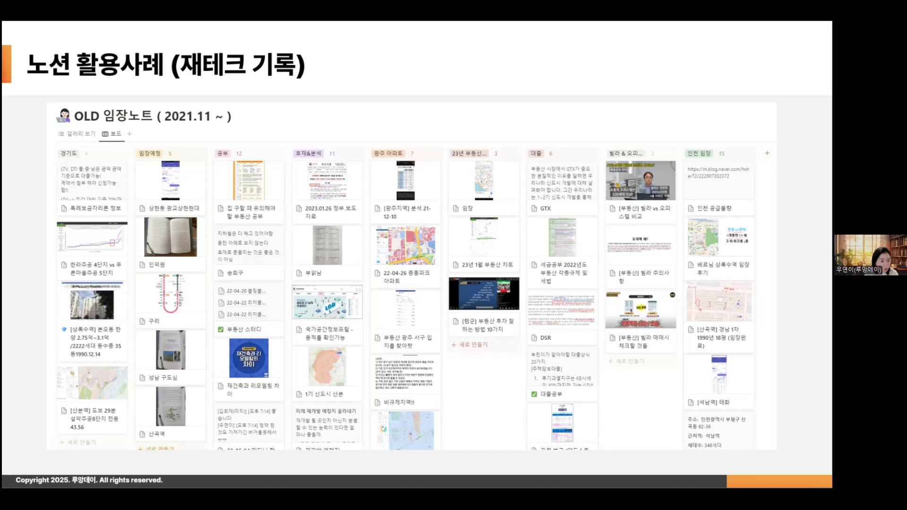
key(Right)
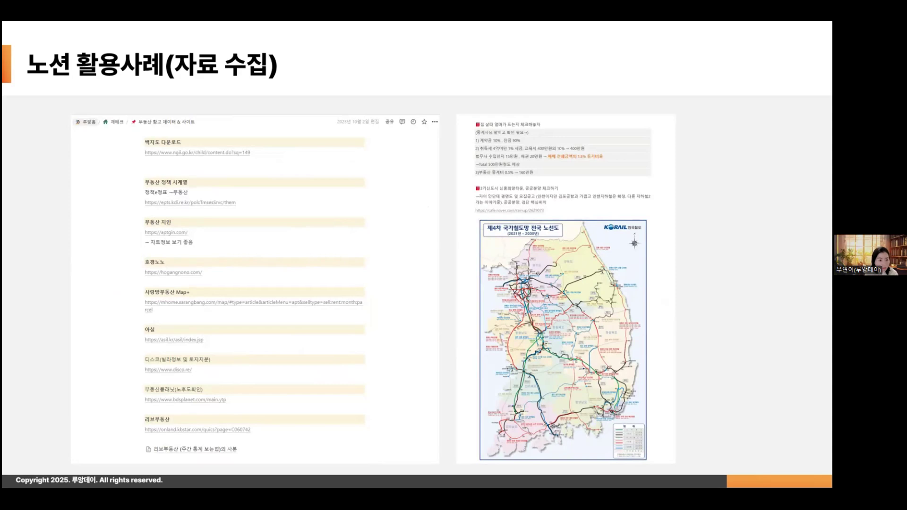
Step: Advance the presentation past the 노션 활용사례(기사 수집) slide to the 자료 수집 slide showing 영감노트
key(Right)
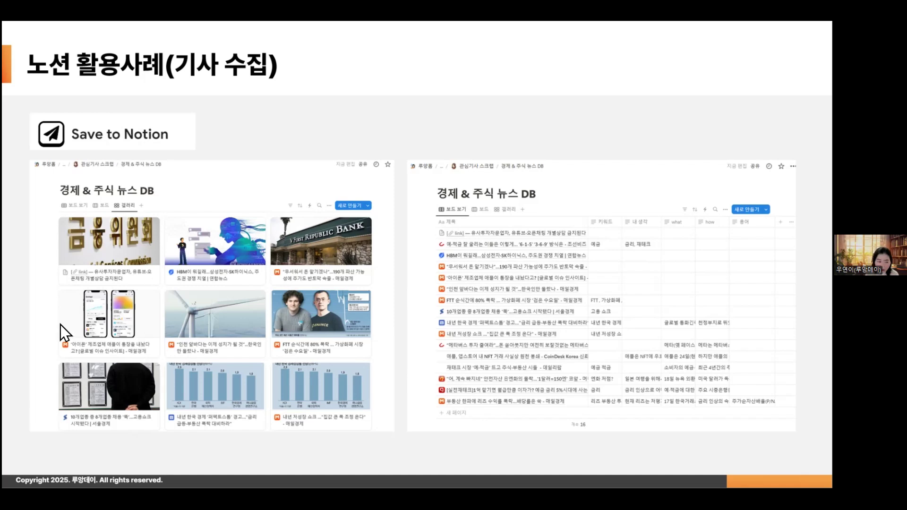
key(Right)
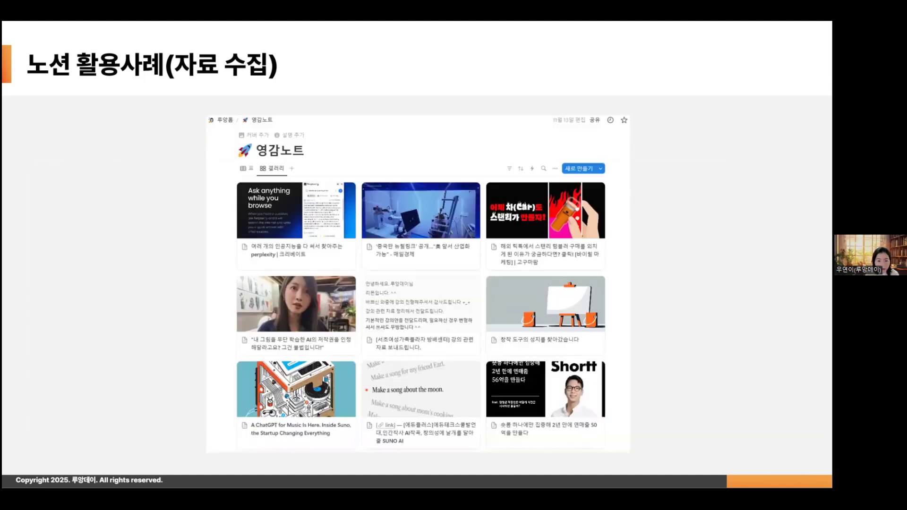
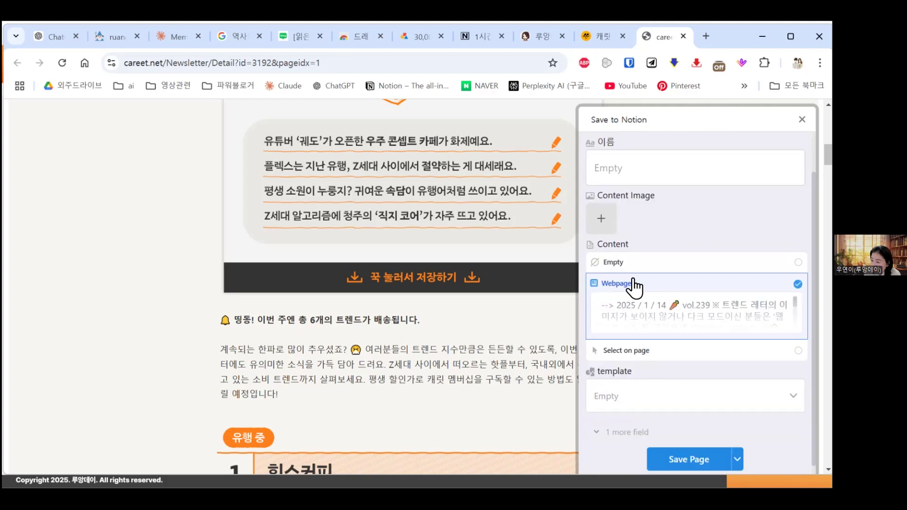
Step: Save the Careet newsletter to the 영감노트 database with Save to Notion, using Webpage as the content
click(661, 255)
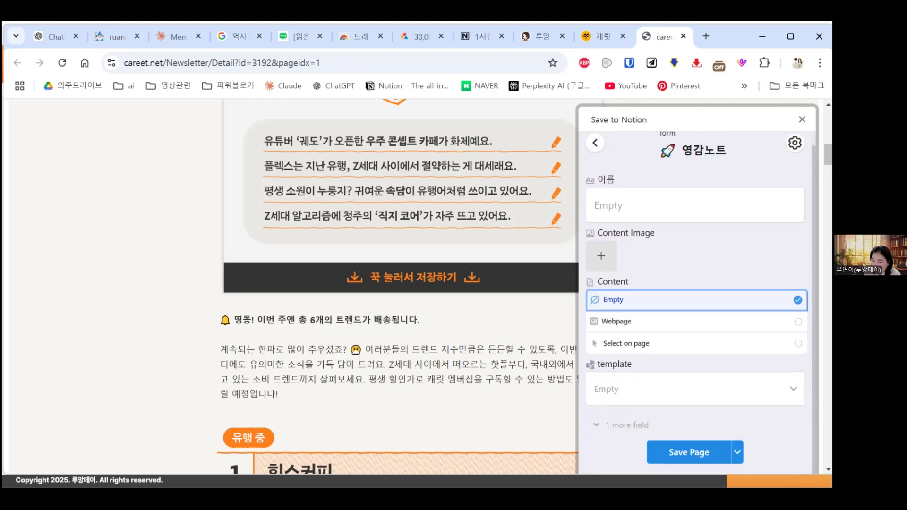
click(614, 321)
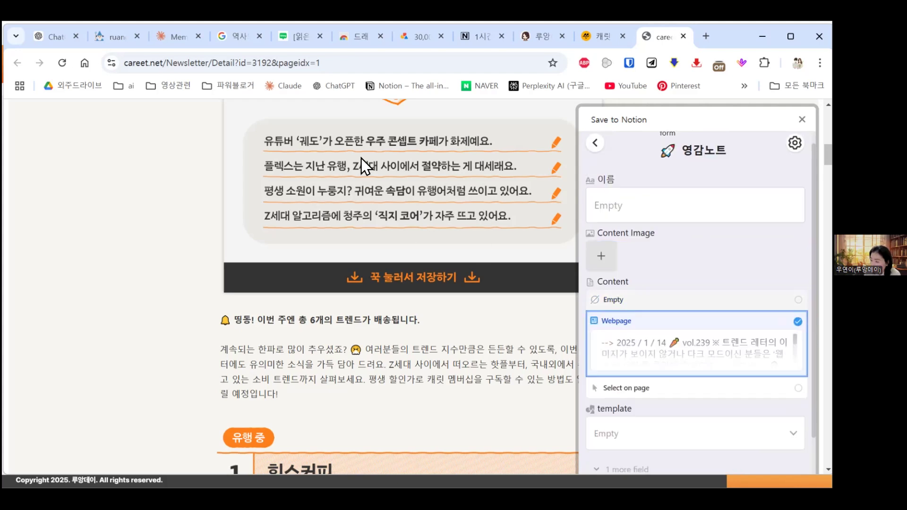
scroll(381, 133, up, 4)
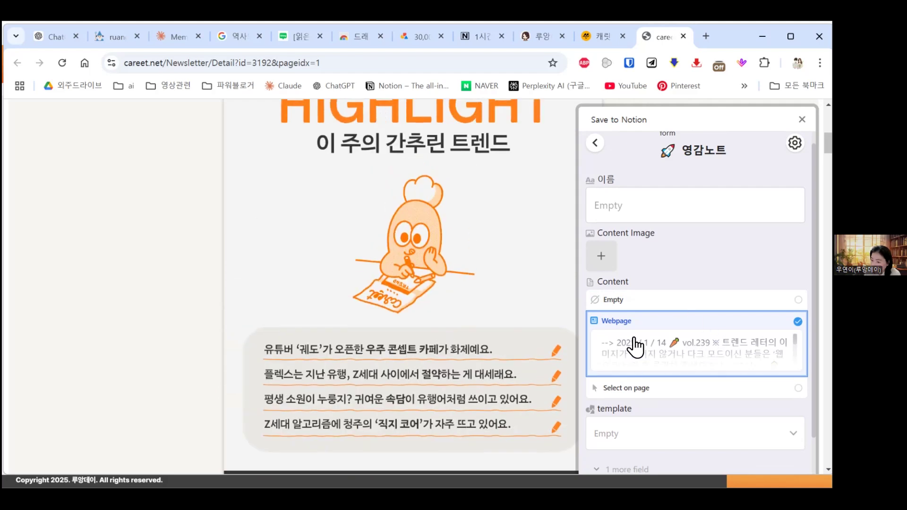
scroll(649, 343, down, 1)
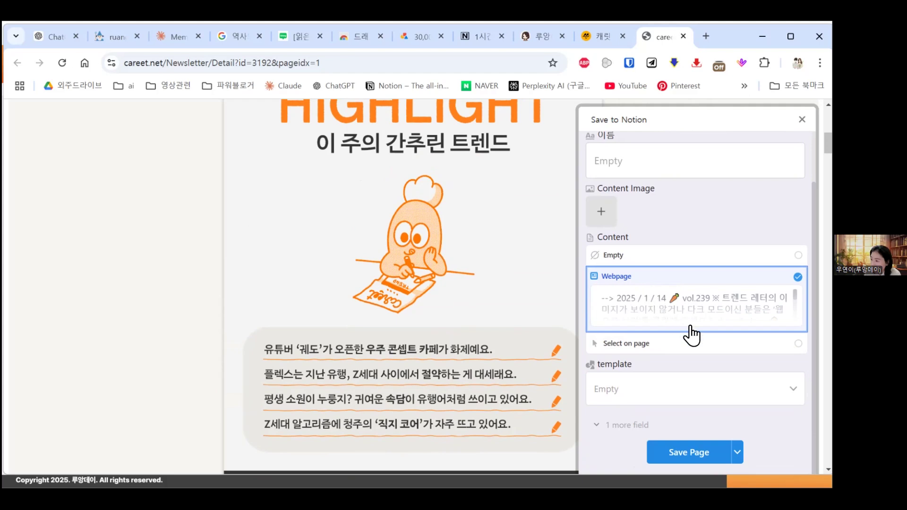
scroll(683, 451, down, 2)
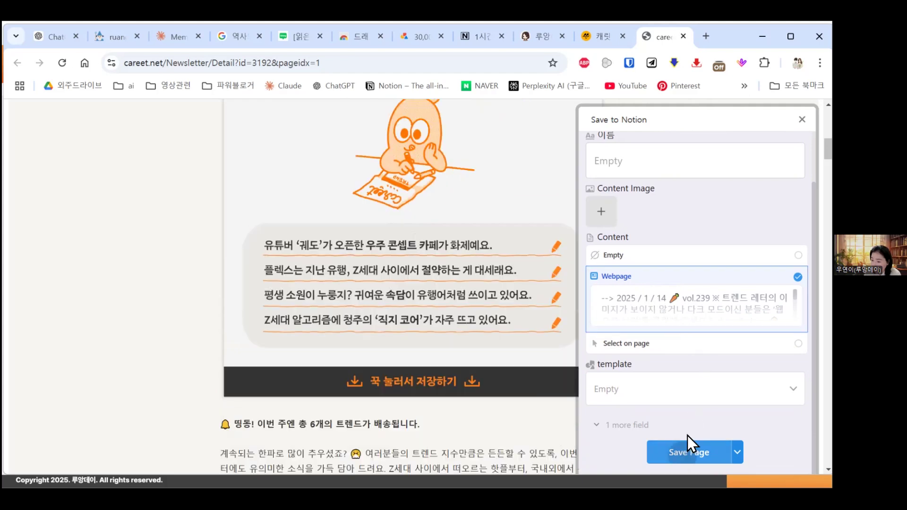
click(687, 444)
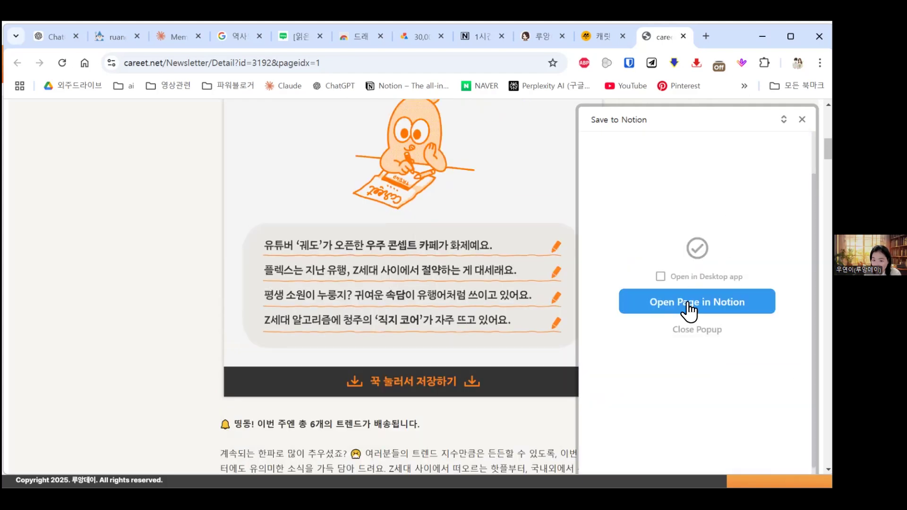
Step: Open the saved newsletter page in Notion and look through its clipped text and images
click(687, 302)
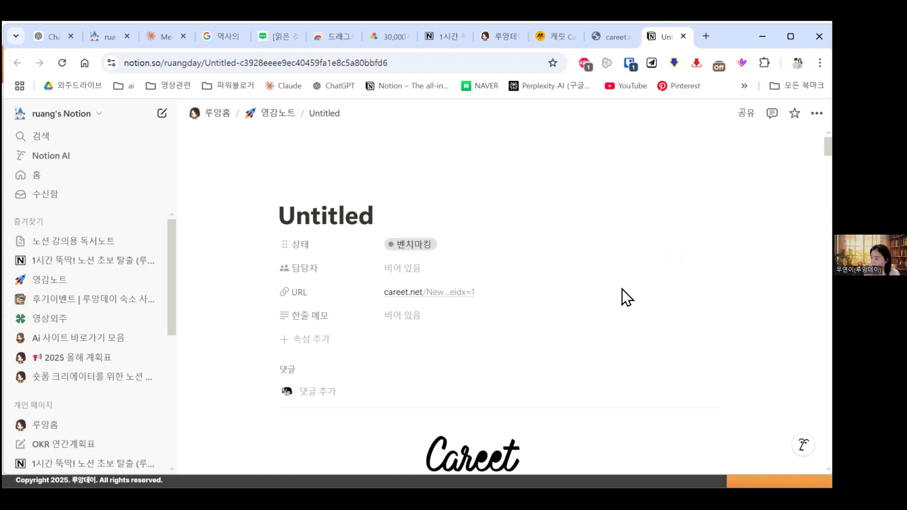
scroll(621, 289, down, 2)
scroll(622, 289, down, 10)
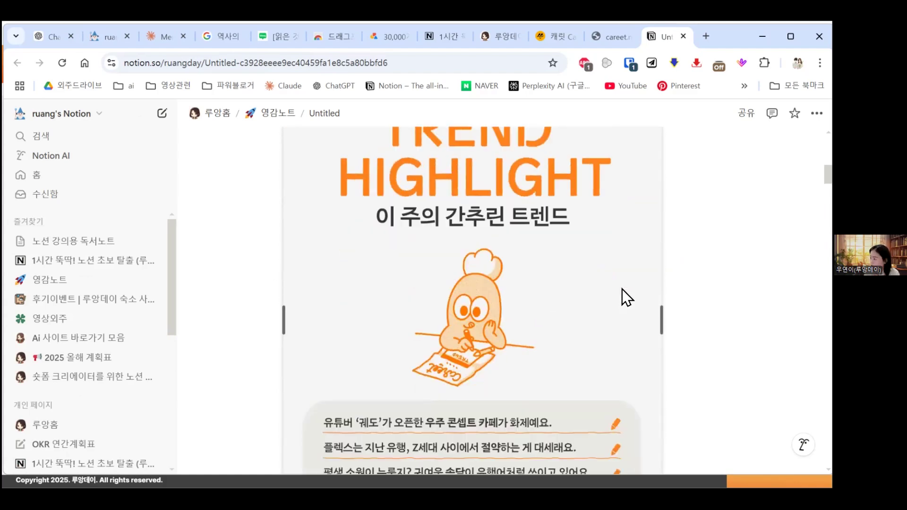
scroll(623, 285, down, 15)
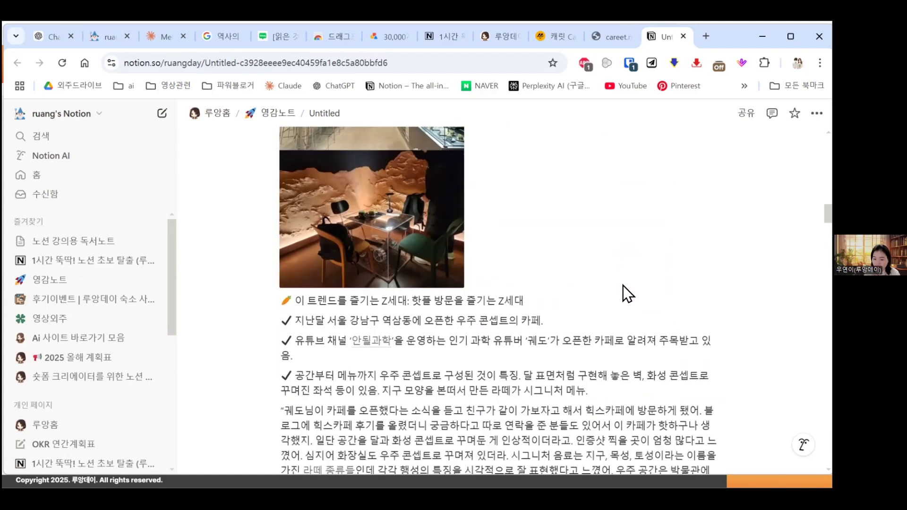
scroll(622, 286, down, 10)
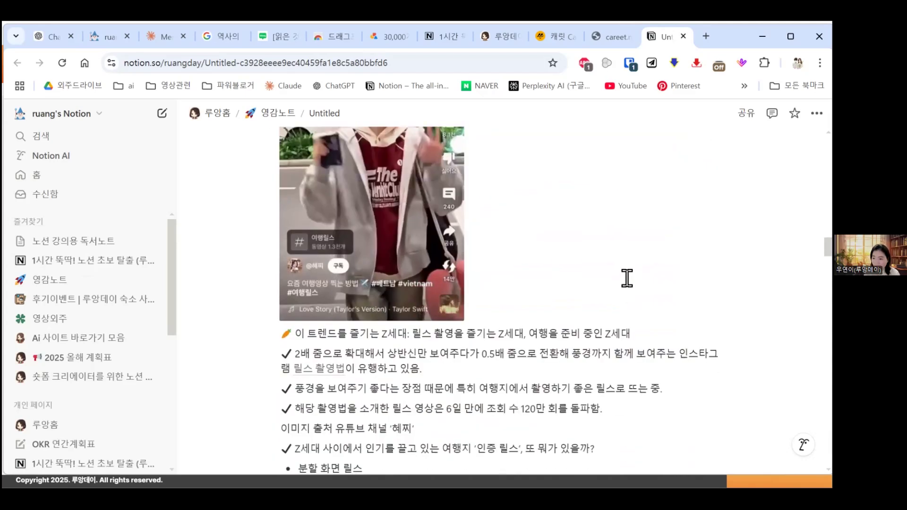
scroll(623, 285, down, 6)
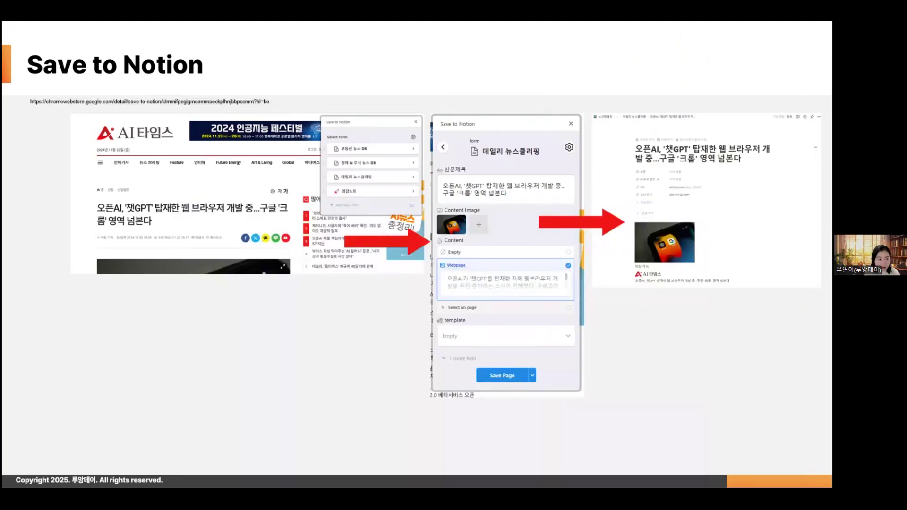
key(Right)
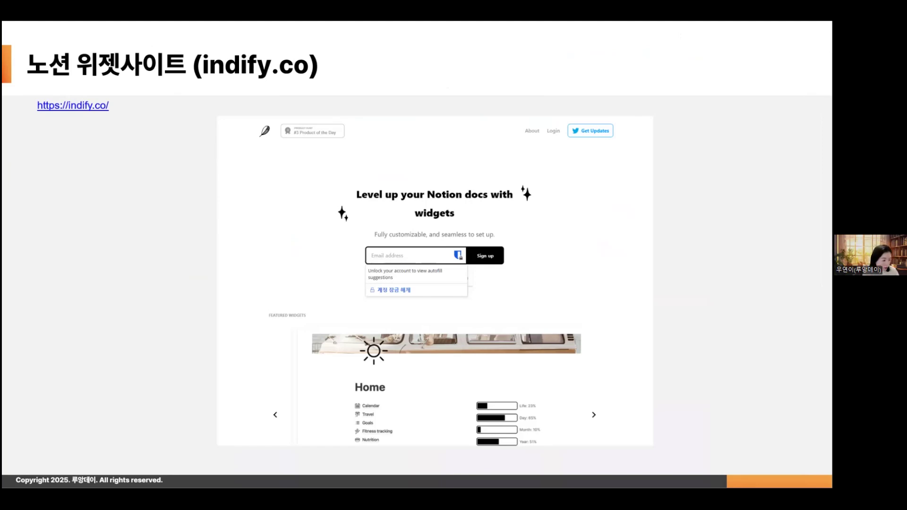
ctrl+click(91, 108)
key(ctrl+c)
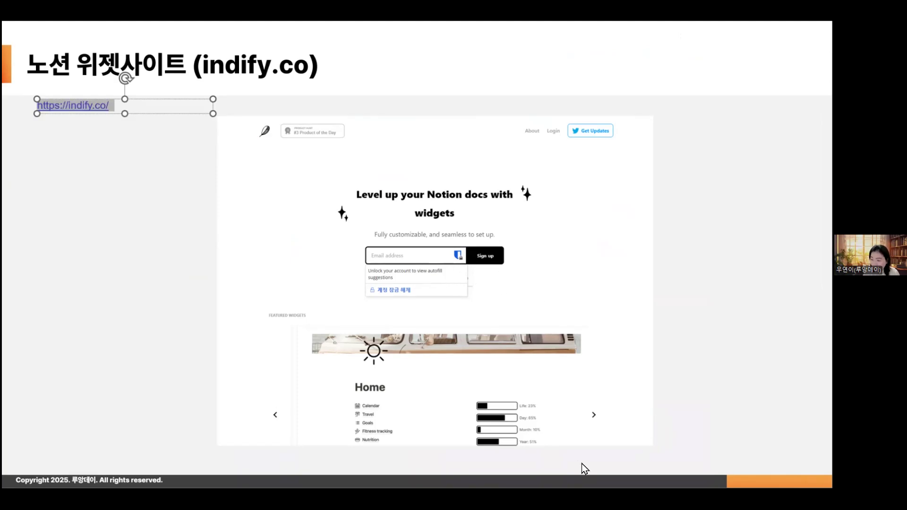
mouse_move(499, 498)
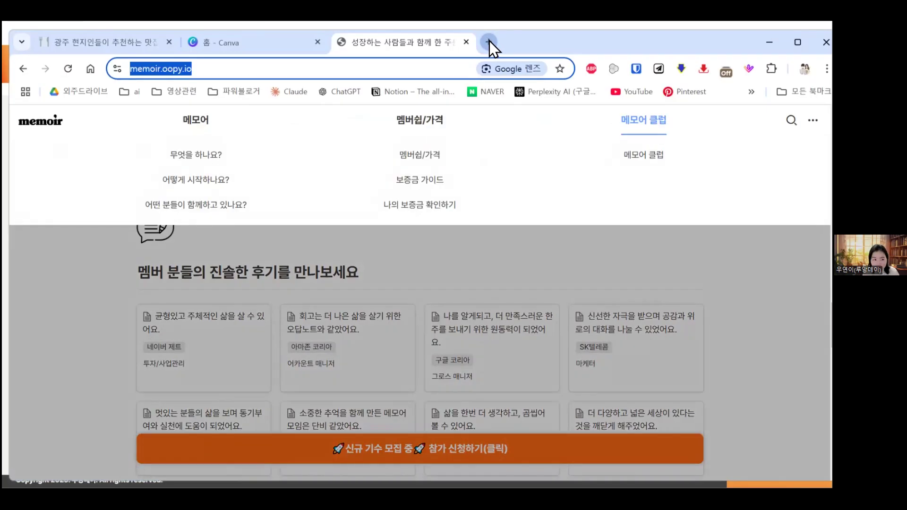
click(488, 42)
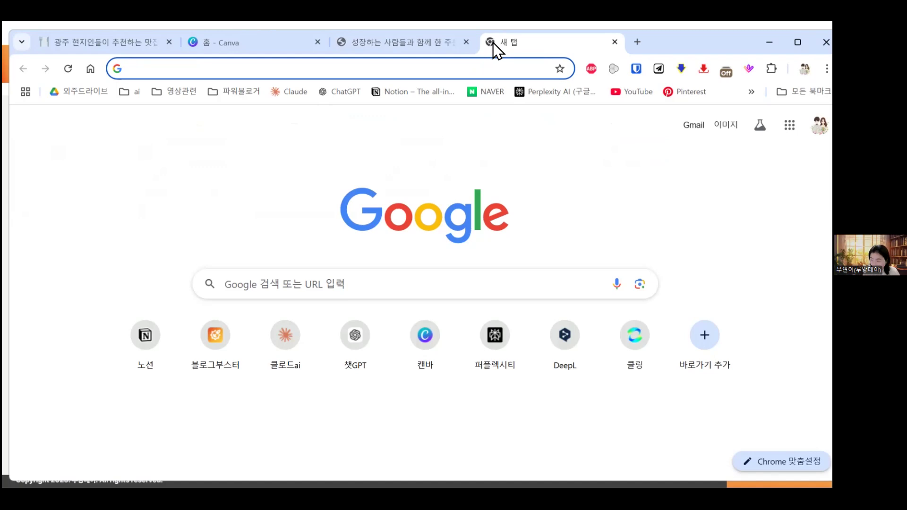
key(ctrl+v)
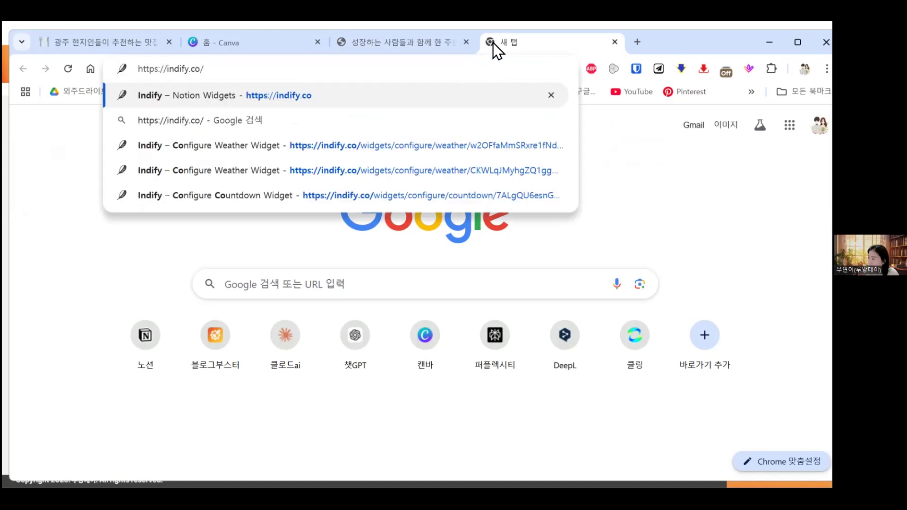
key(Return)
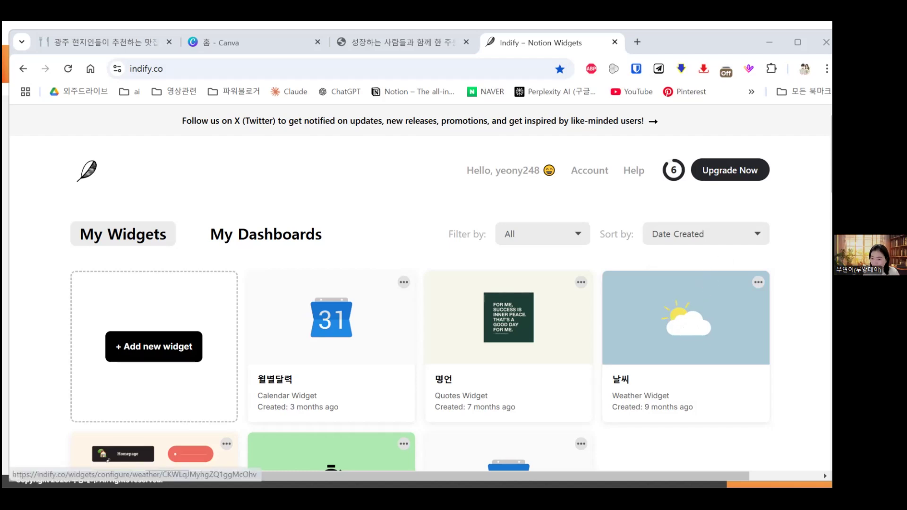
Step: Look over the My Widgets list, view the 구글캘린더 widget's configuration page and return to the list
scroll(540, 232, down, 6)
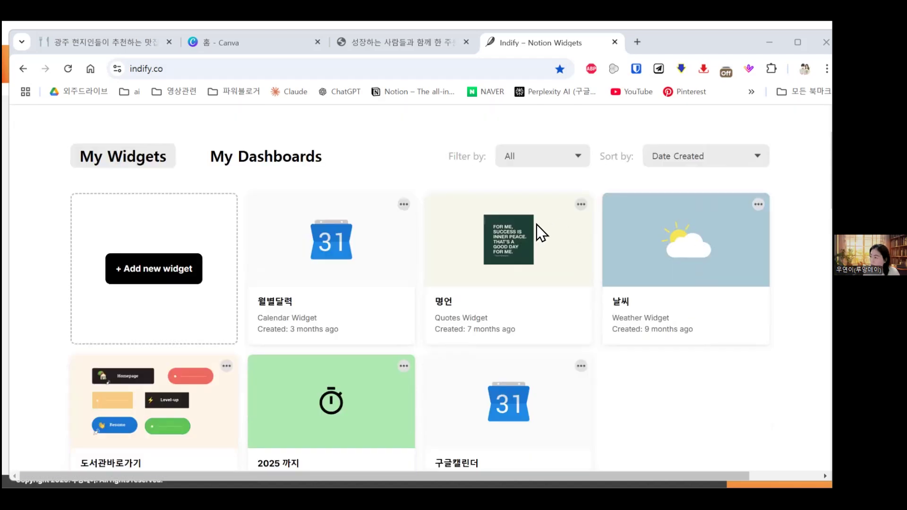
scroll(506, 245, up, 2)
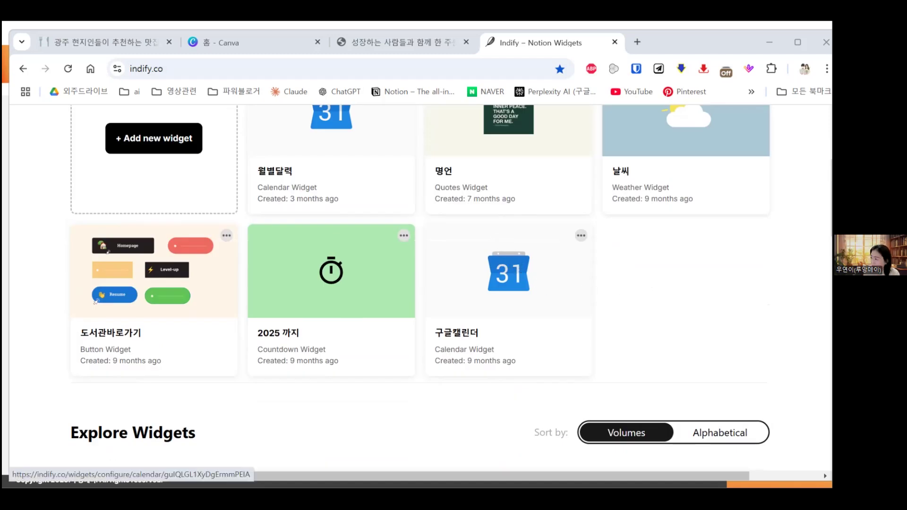
scroll(510, 380, up, 2)
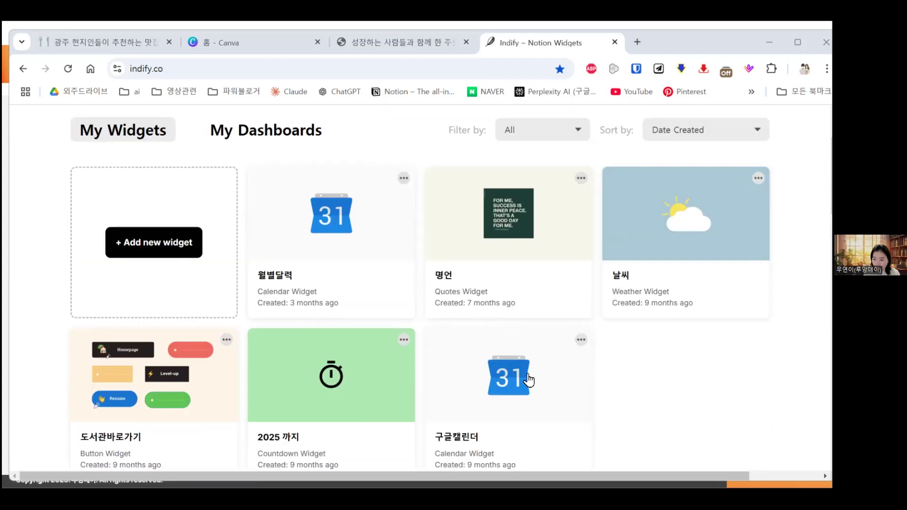
scroll(516, 303, down, 2)
click(532, 289)
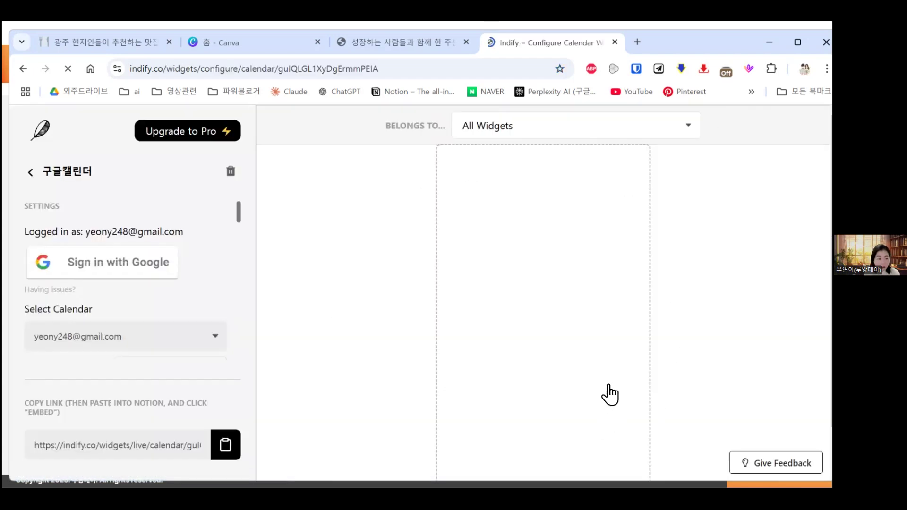
click(25, 71)
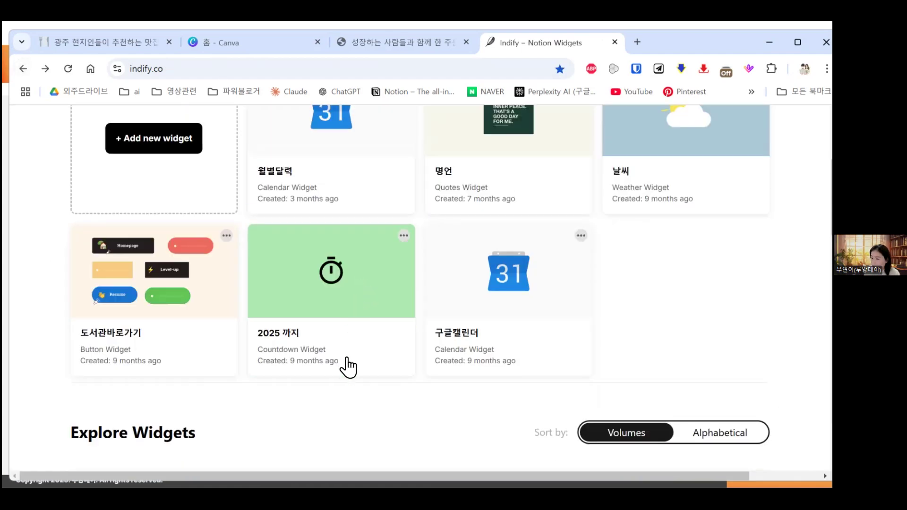
Step: Open the 2025 까지 countdown widget and review its settings, time-unit options and embed link instructions
scroll(342, 367, up, 2)
click(351, 355)
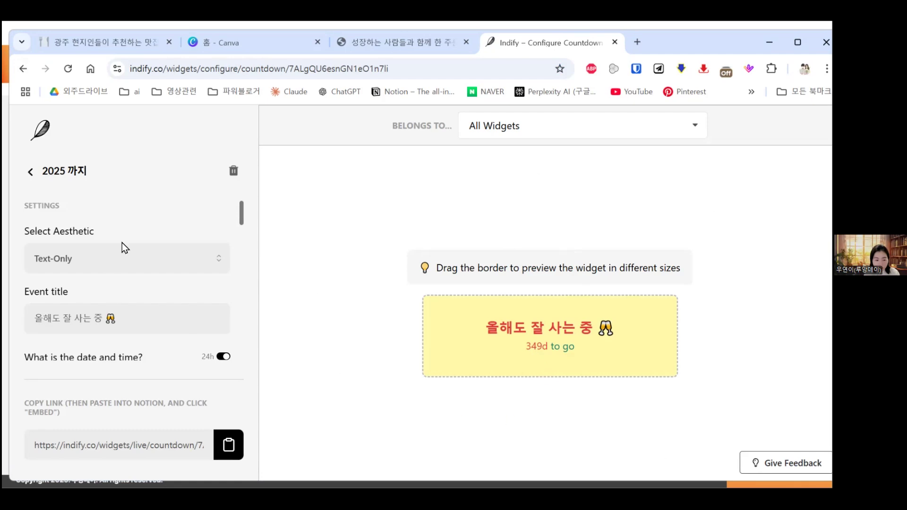
scroll(235, 249, down, 2)
scroll(236, 255, down, 3)
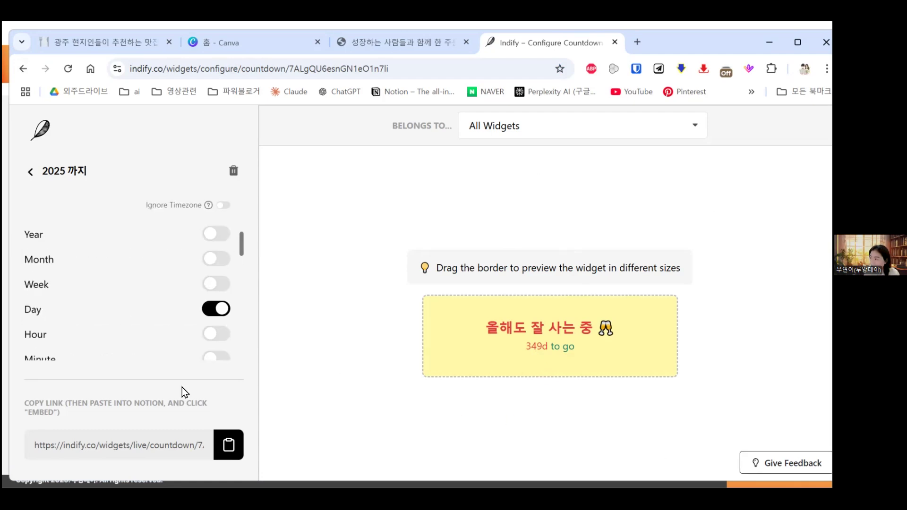
drag(25, 404, 52, 404)
click(104, 360)
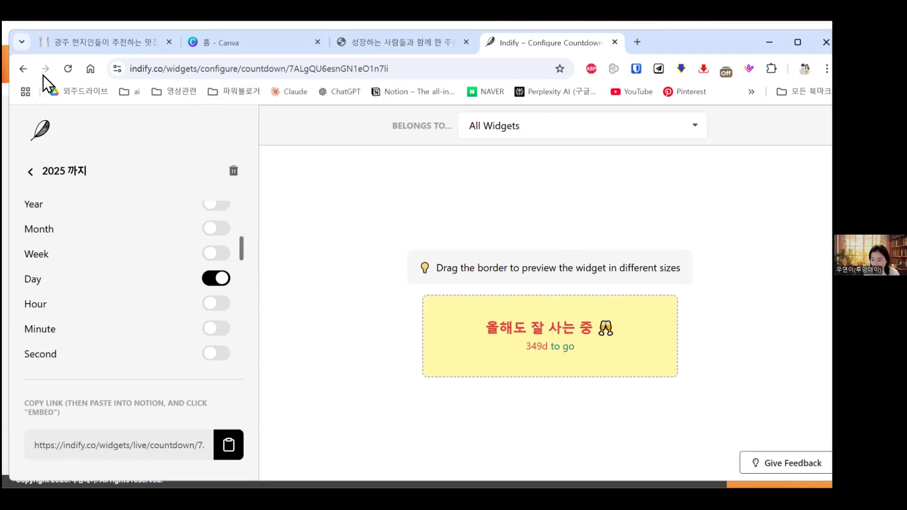
Step: Go back to the widget list and browse the Explore Widgets volumes before returning to My Widgets
click(22, 68)
scroll(506, 217, down, 6)
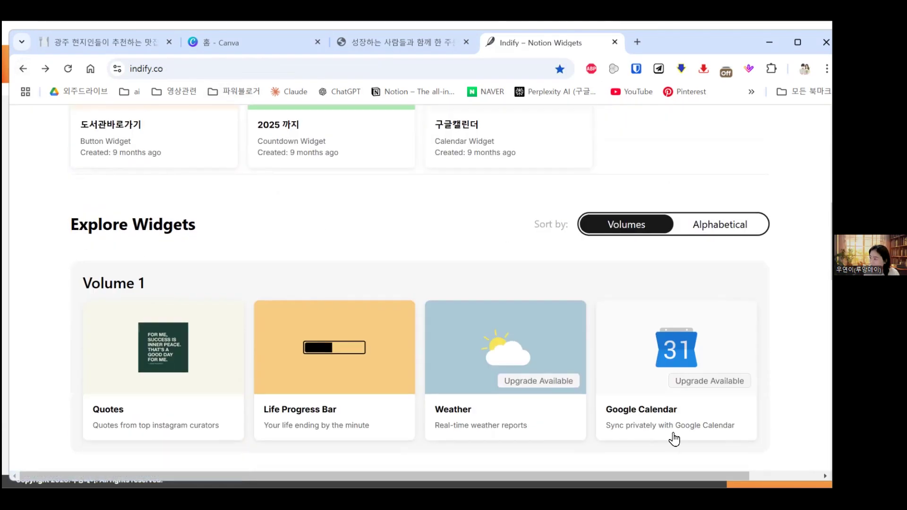
scroll(516, 318, down, 4)
scroll(628, 329, down, 2)
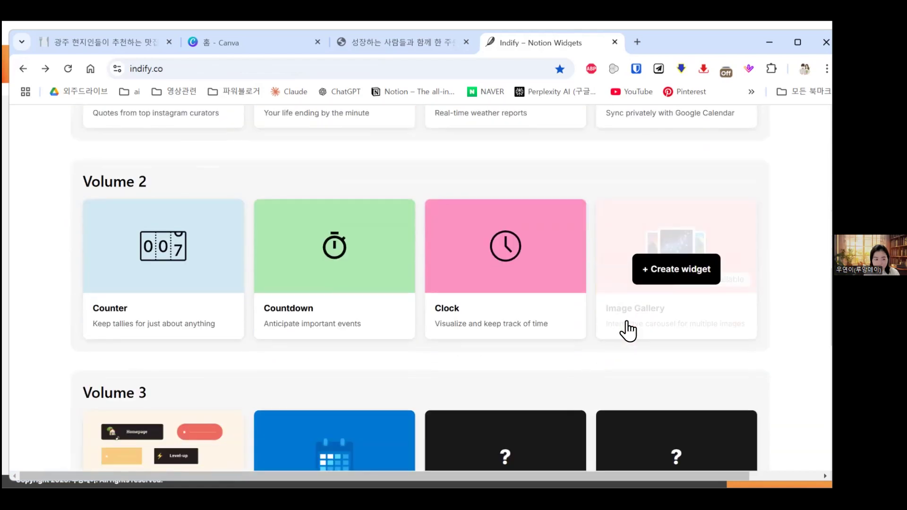
scroll(395, 307, up, 5)
scroll(222, 282, up, 10)
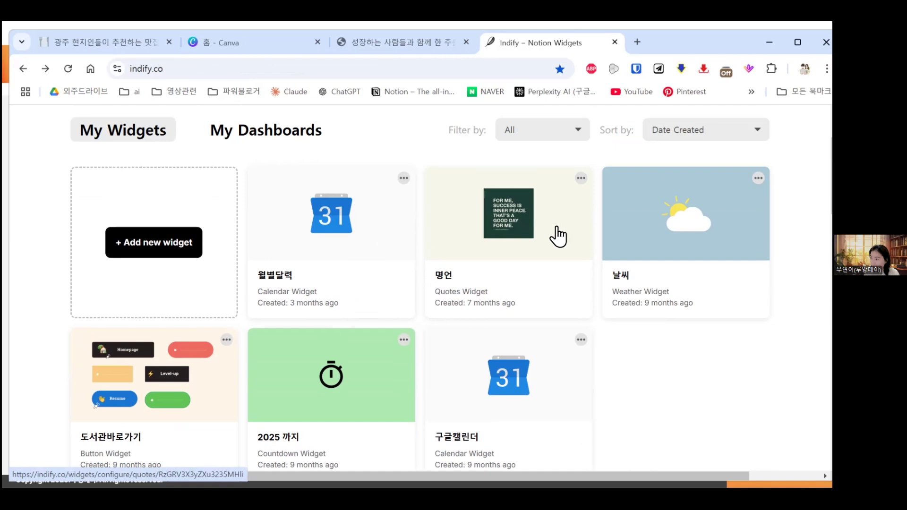
Step: Open the 날씨 weather widget and examine its background color choices and the instructions for embedding its link in Notion
click(709, 217)
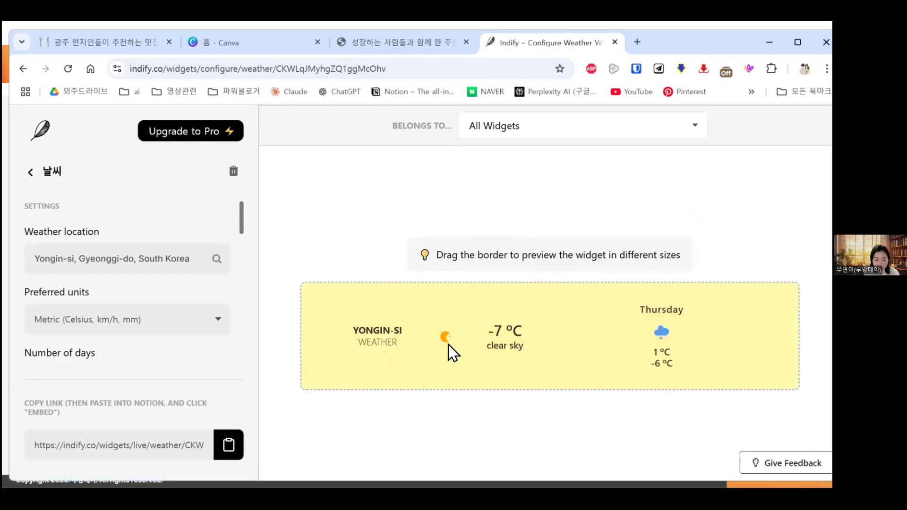
drag(241, 222, 235, 337)
click(213, 285)
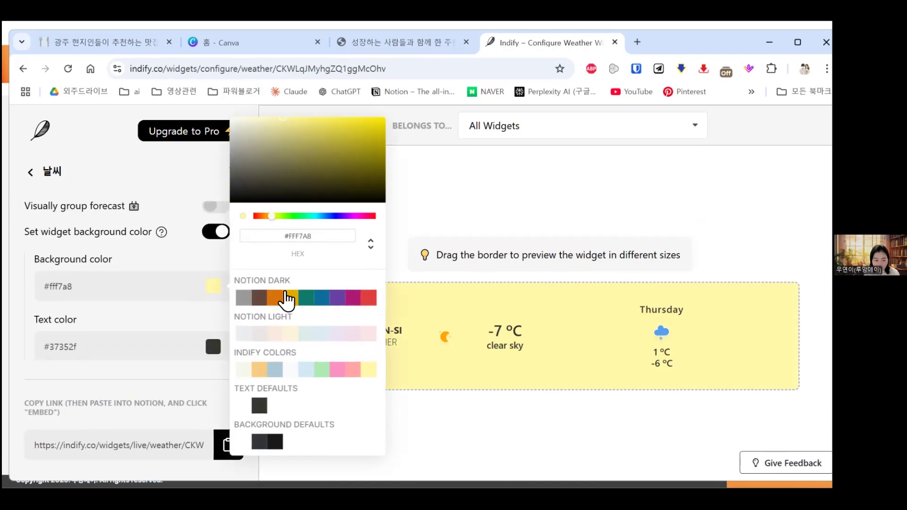
click(436, 194)
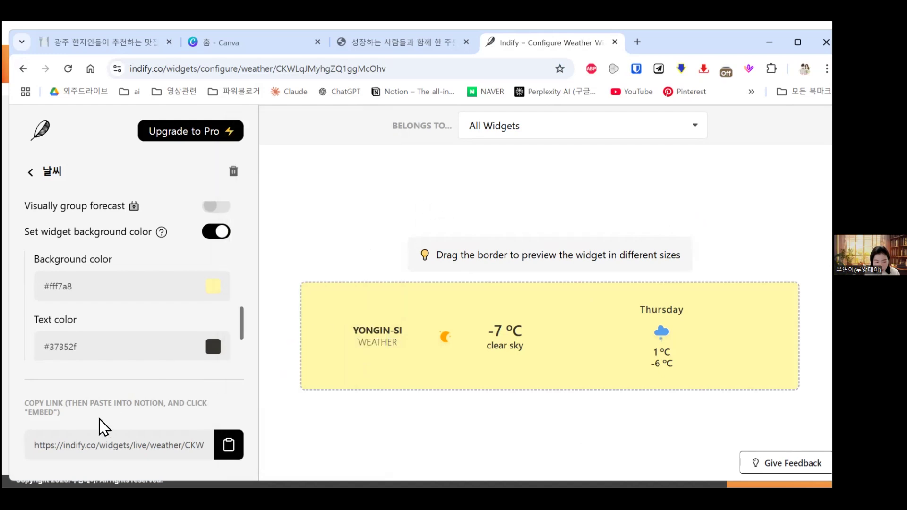
drag(22, 402, 113, 424)
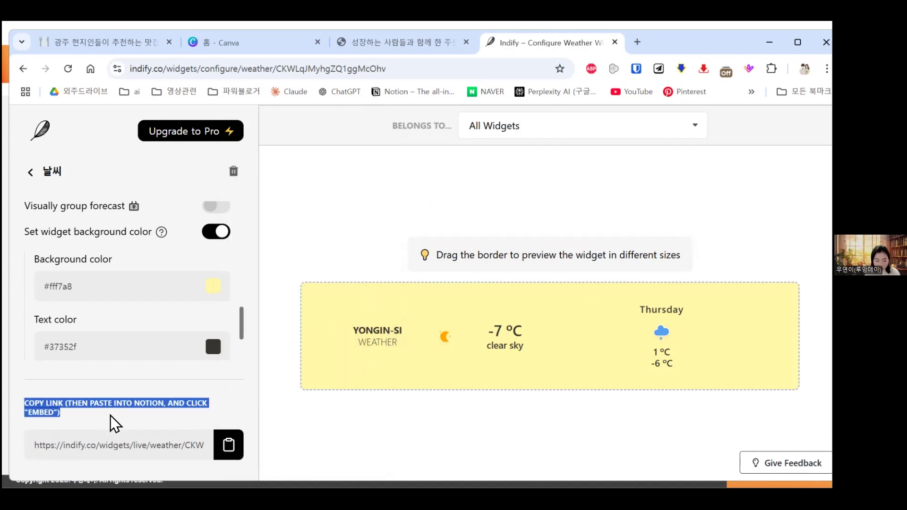
Step: Copy the weather widget's embed link, switch to Notion and open the favorite page 1시간 뚝딱! 노션 초보 탈출
click(228, 444)
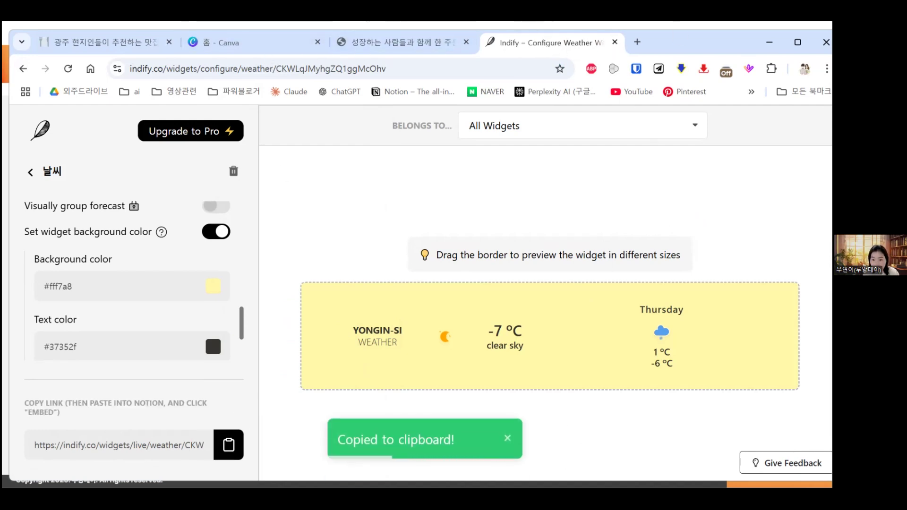
click(499, 499)
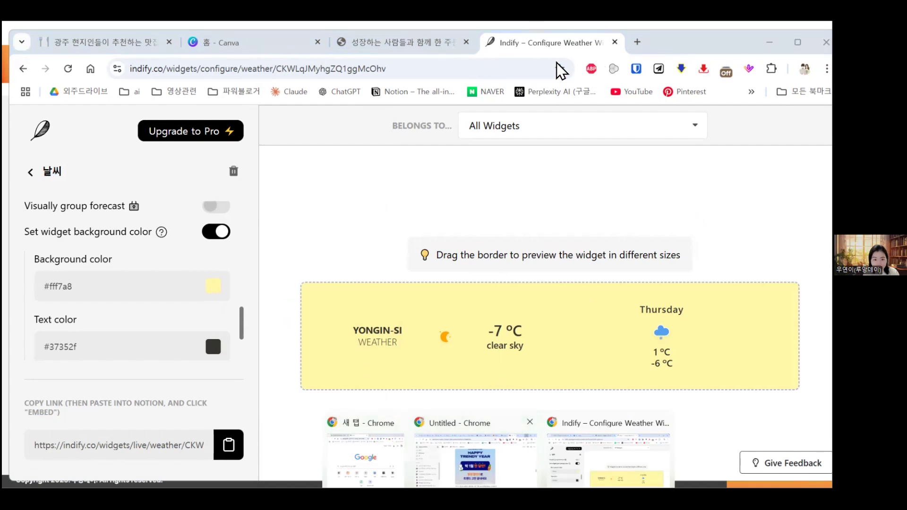
click(475, 455)
scroll(257, 150, up, 6)
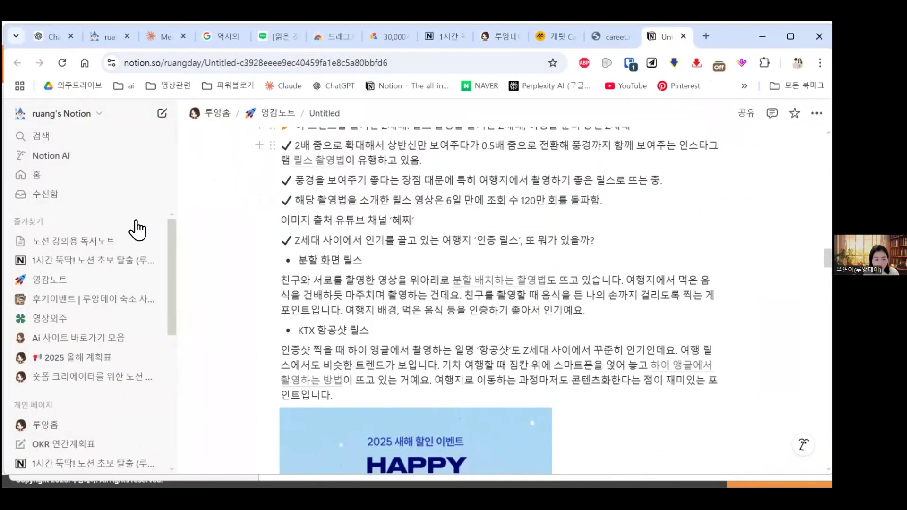
click(271, 113)
click(75, 241)
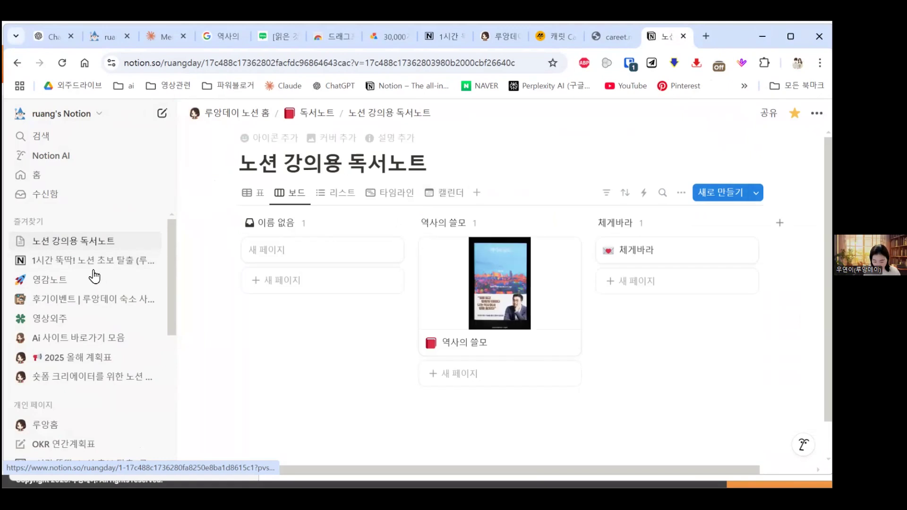
click(118, 260)
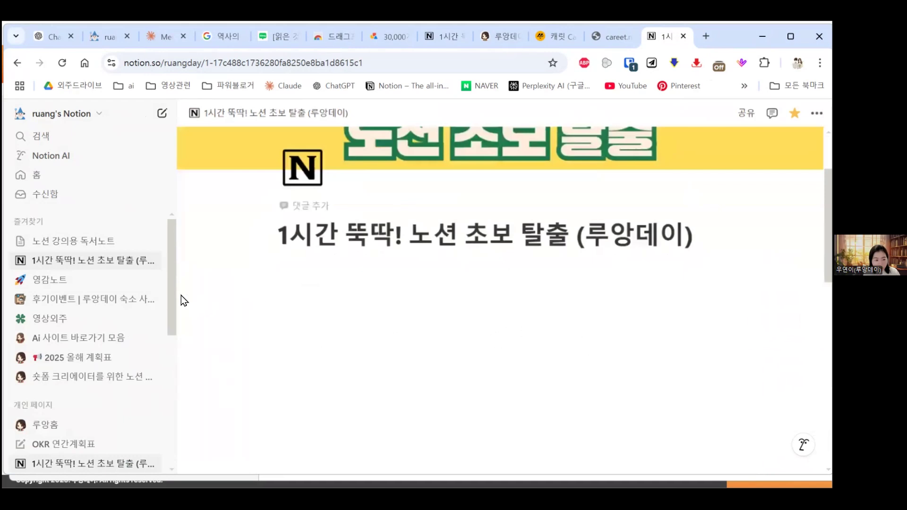
Step: Return to the Indify weather widget, set its number of forecast days to 7 and check the preview
key(alt+Tab)
scroll(212, 298, down, 2)
scroll(204, 274, down, 2)
scroll(200, 279, up, 2)
click(200, 278)
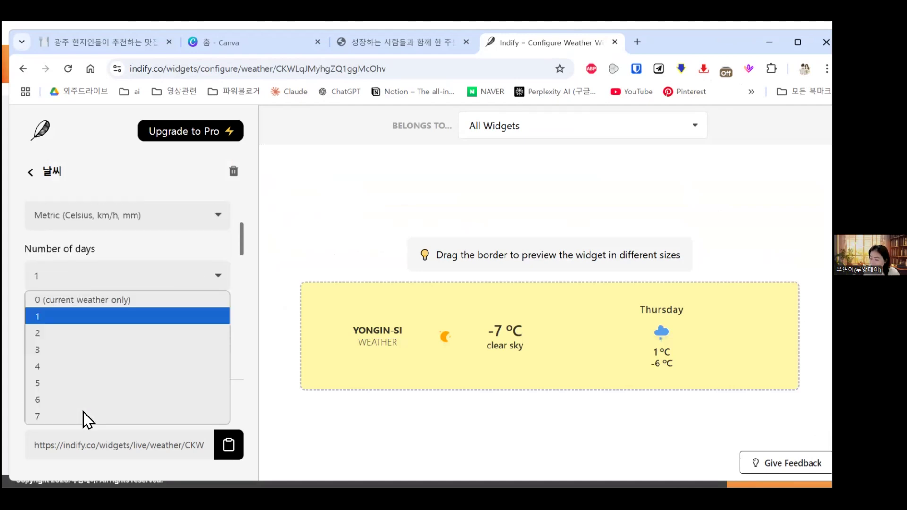
click(84, 411)
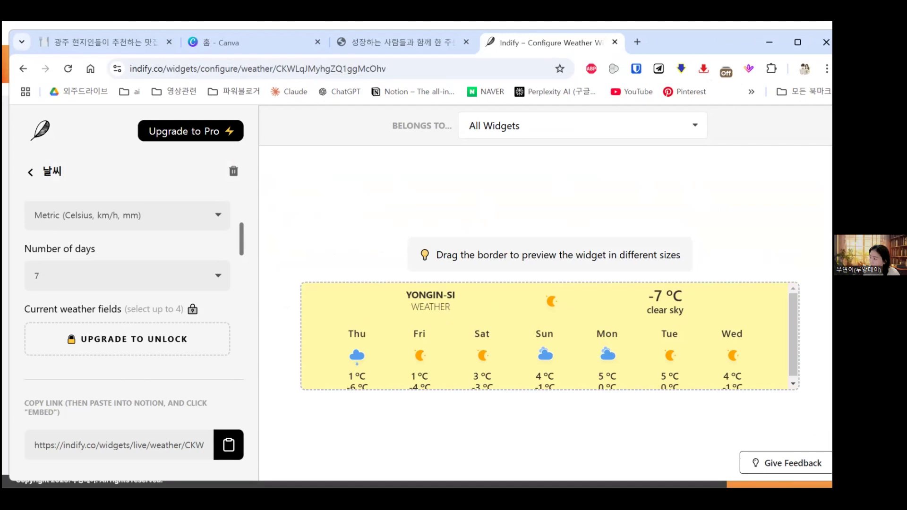
drag(793, 335, 793, 340)
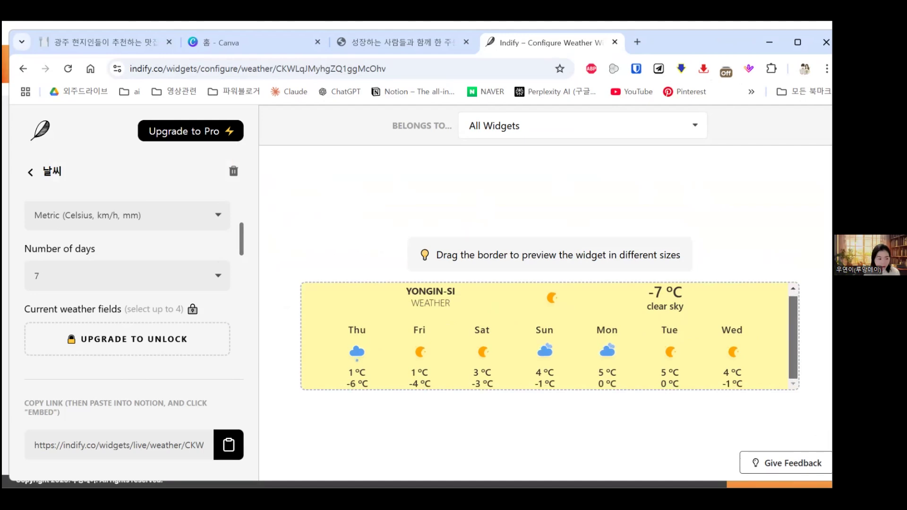
Step: Return to the presentation and advance through the 퍼플렉시티, 젠스파크 and closing slides to the Q&A slide
click(768, 42)
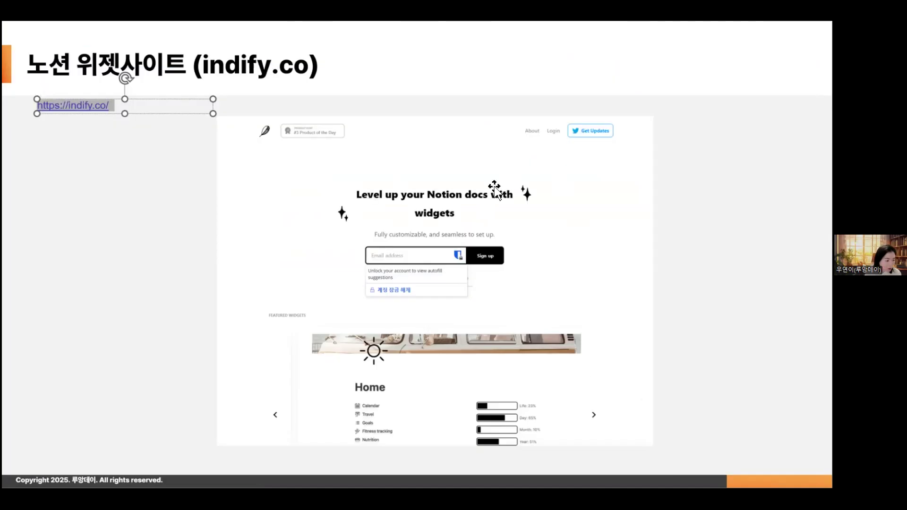
key(Escape)
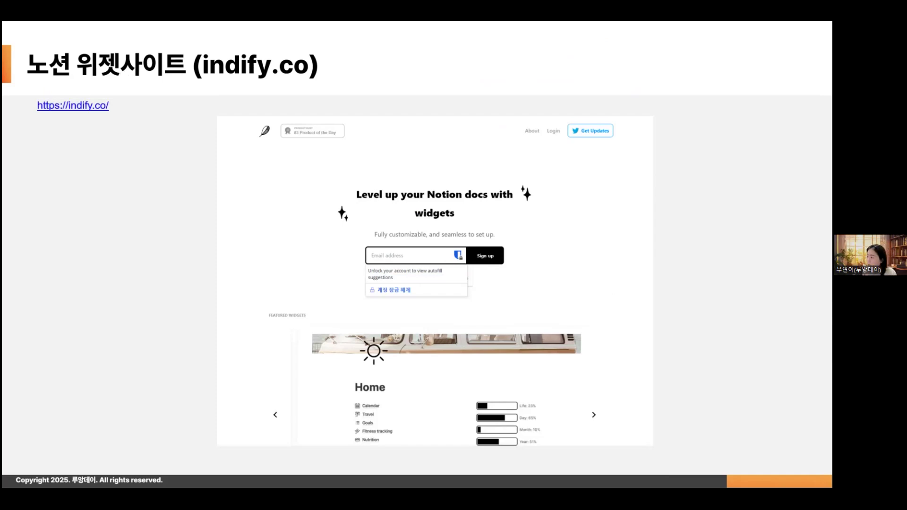
key(Page_Down)
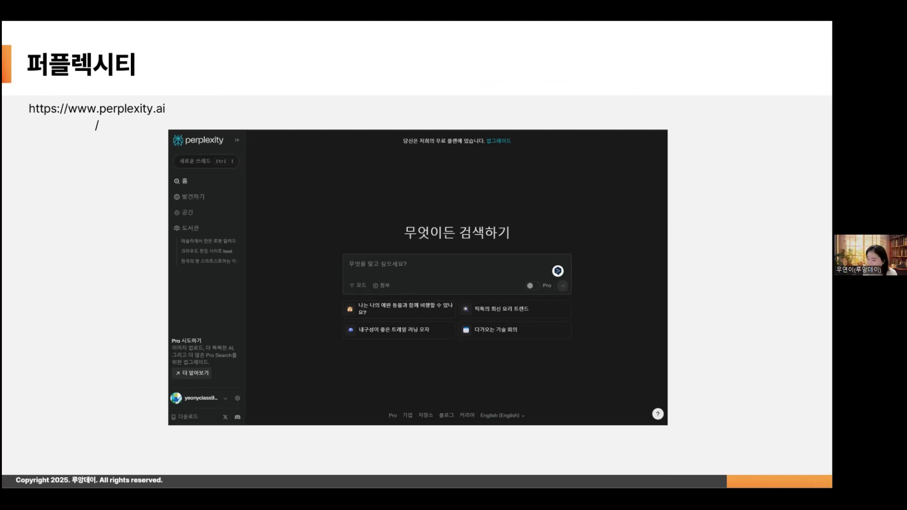
key(Right)
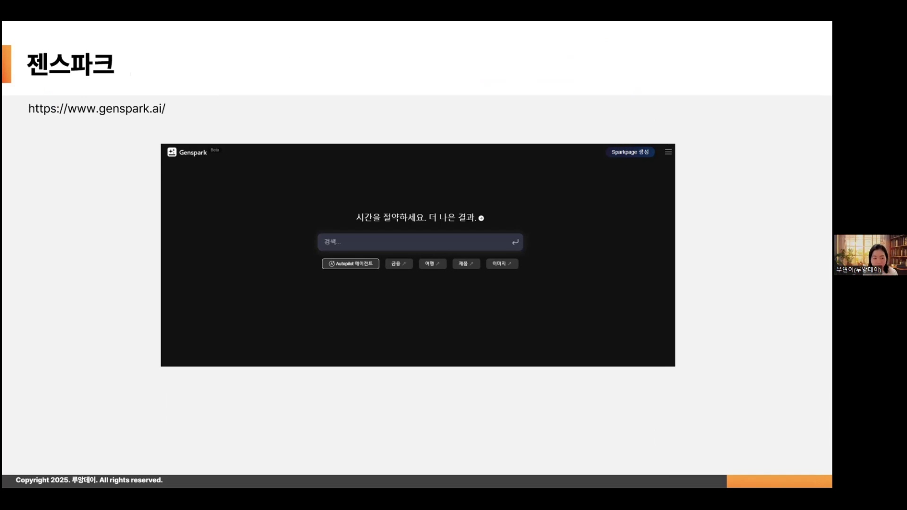
key(Right)
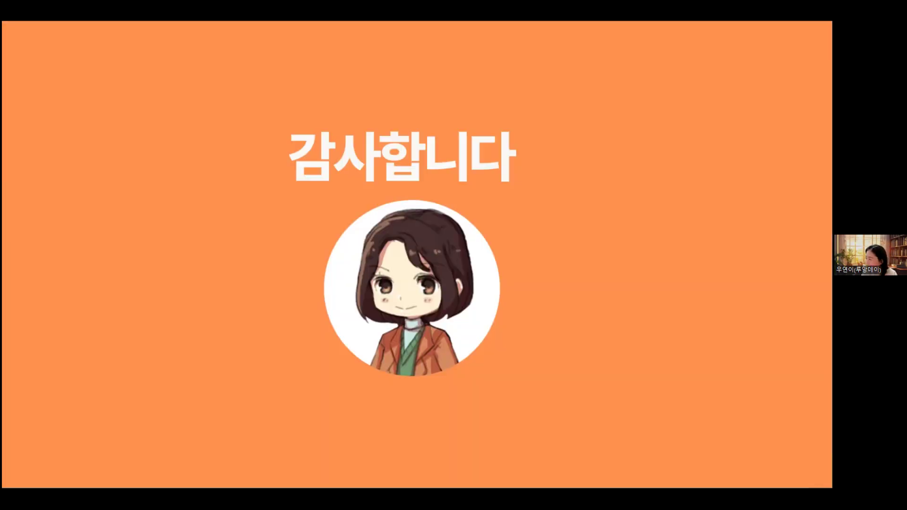
key(Right)
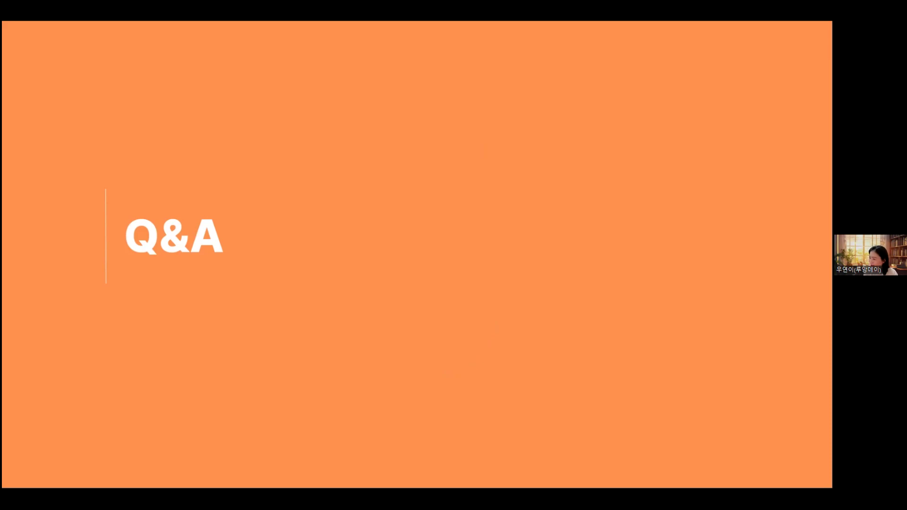
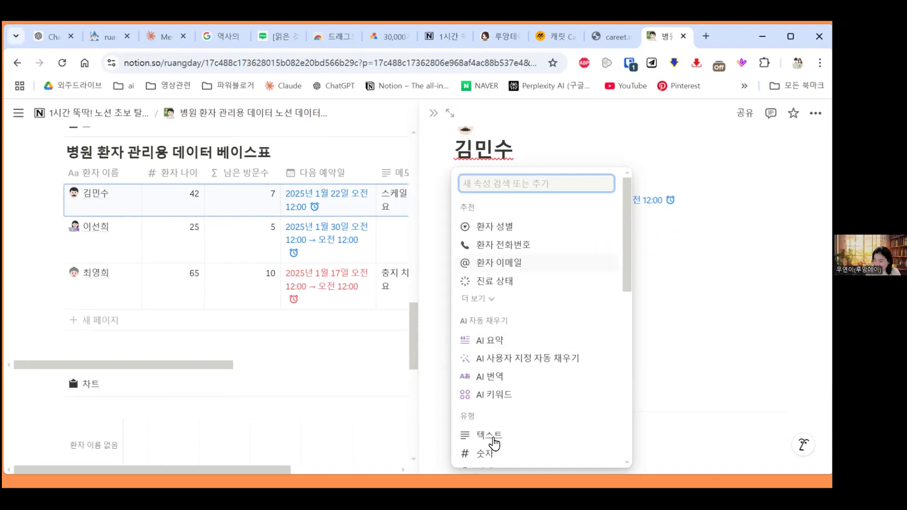
Step: Add a checkbox property named 상담자별 동의 여부 to the open patient's page and tick it for that patient
click(491, 435)
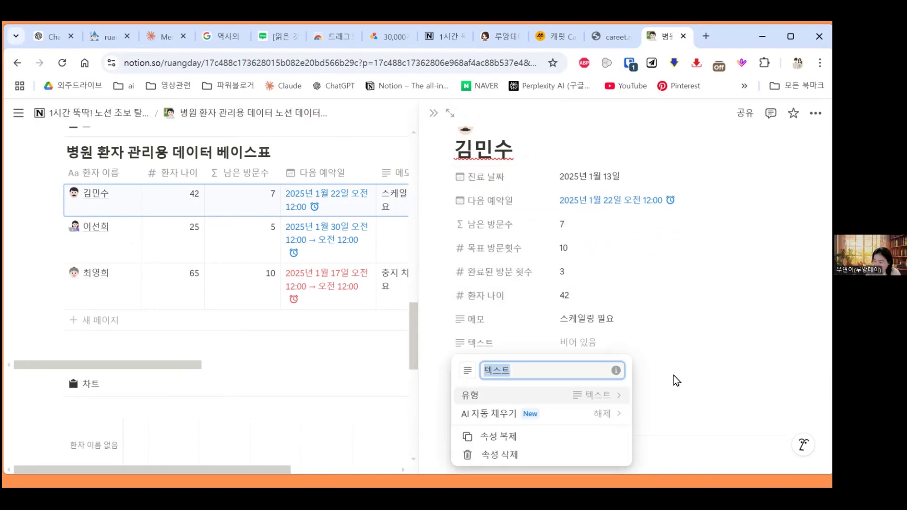
text(상담)
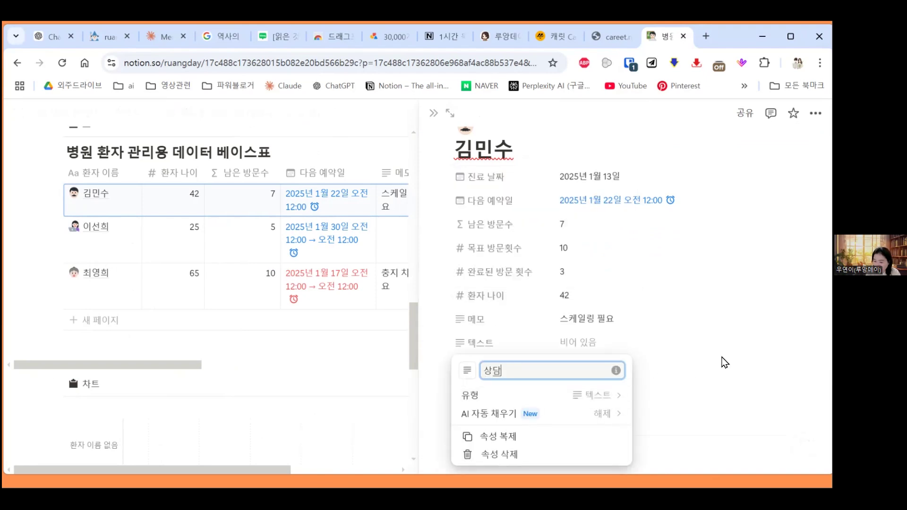
text(자별 ㄷ동의 여부)
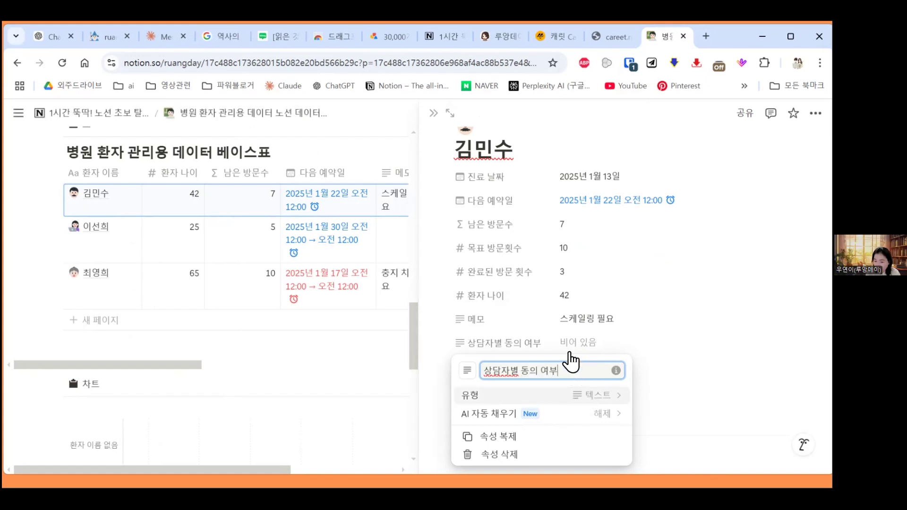
click(535, 397)
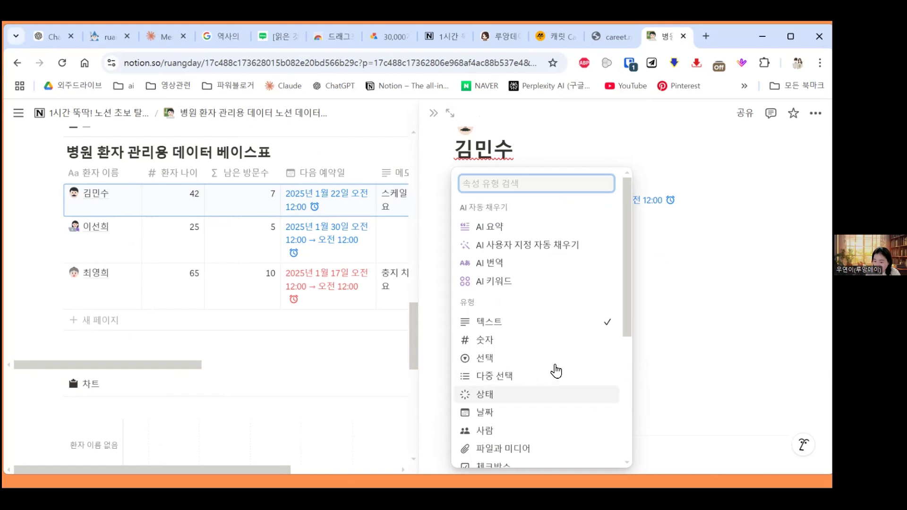
scroll(512, 439, down, 2)
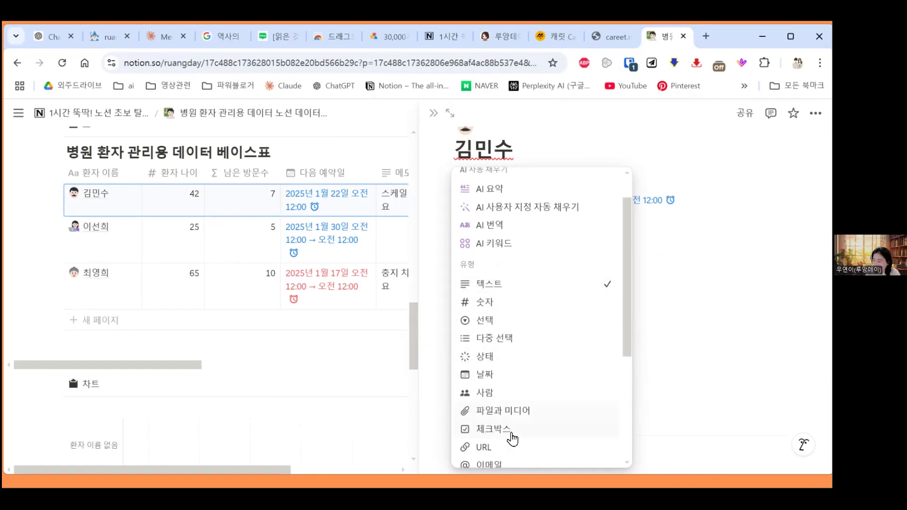
click(512, 435)
click(568, 350)
click(564, 345)
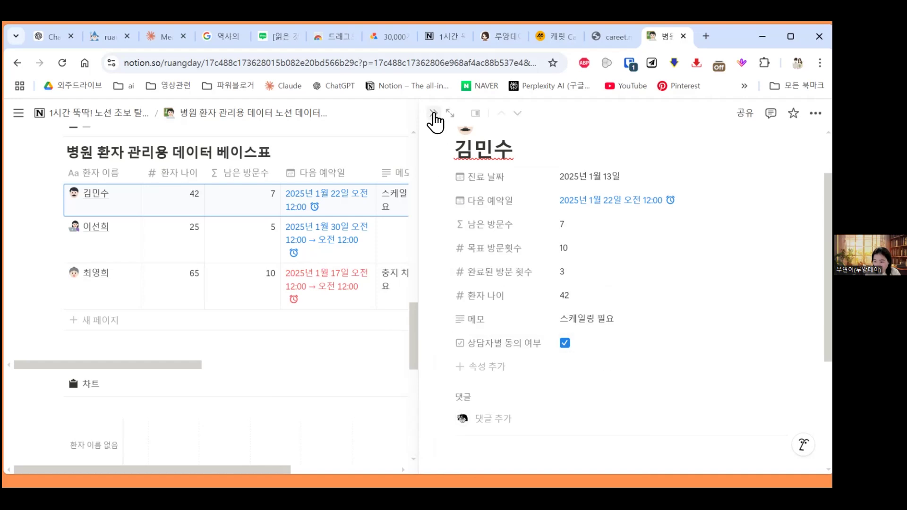
Step: Close the patient's page, tick 상담자별 동의 여부 for the second patient in the table and narrow that column
click(434, 113)
drag(605, 392, 771, 393)
click(620, 254)
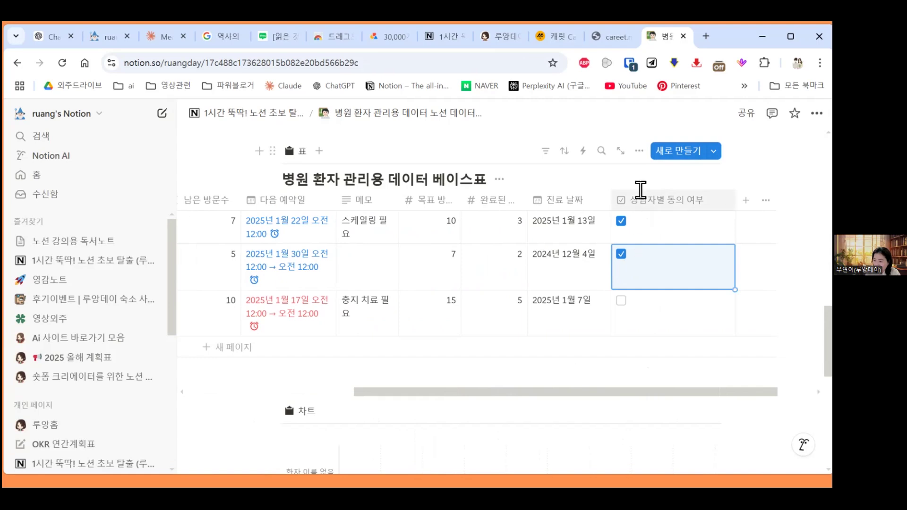
drag(614, 393, 566, 393)
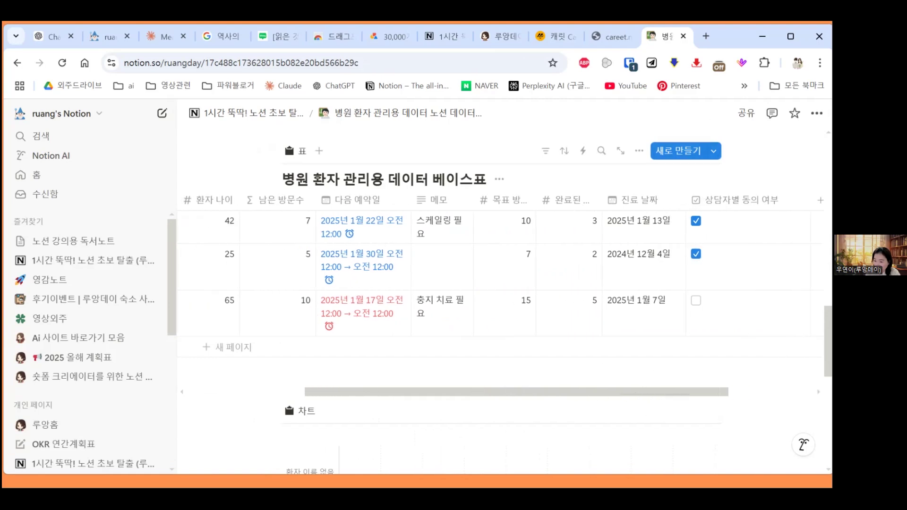
drag(811, 200, 751, 200)
drag(649, 391, 384, 392)
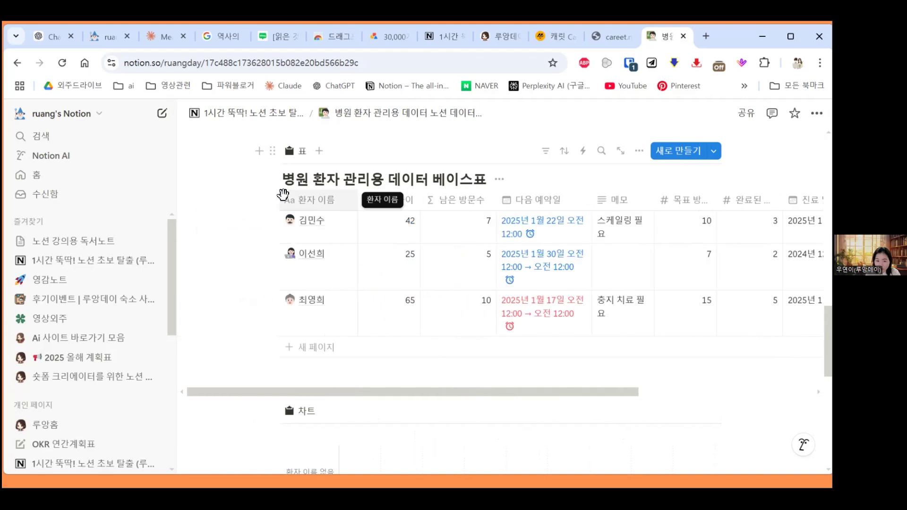
Step: Add a chart view to the patient database, plot 상담자별 동의 여부 and change the chart type to donut
click(319, 154)
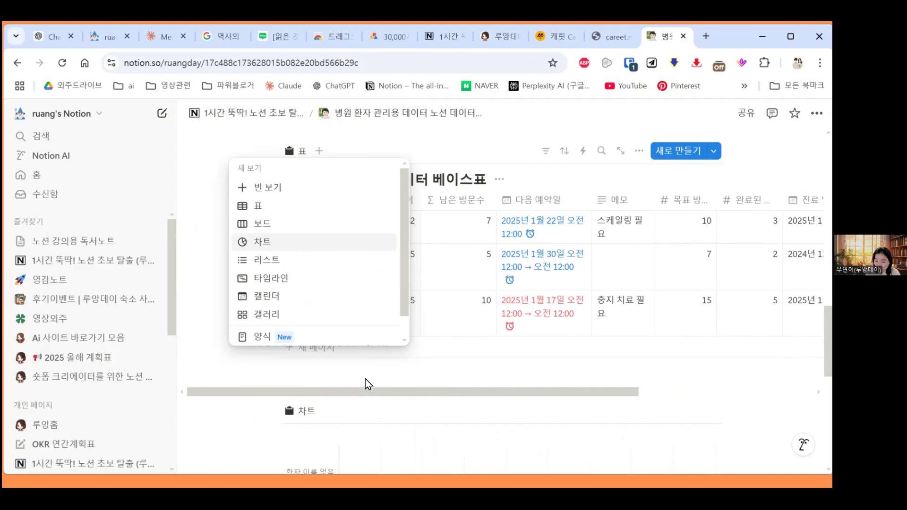
key(Return)
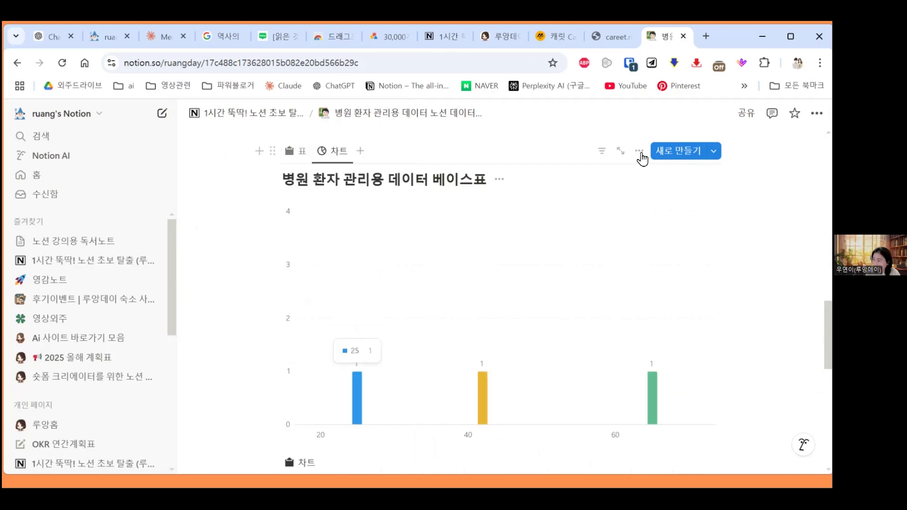
click(638, 150)
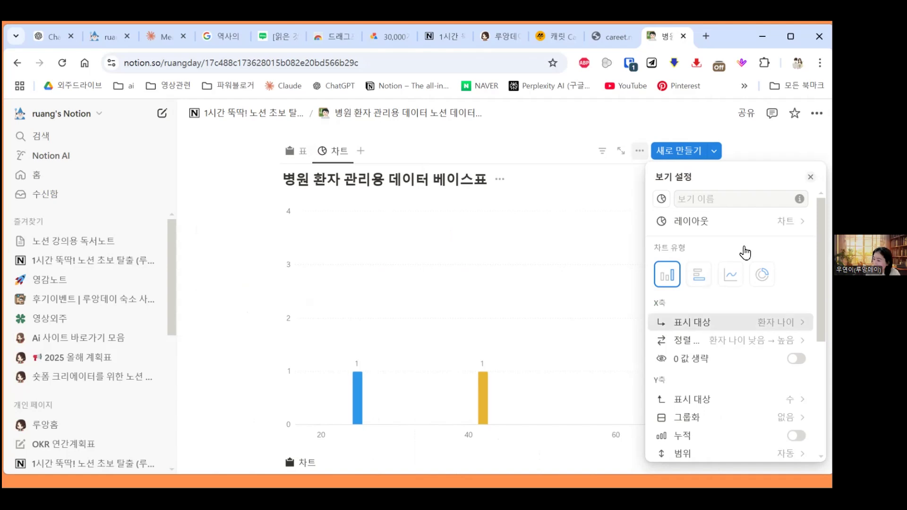
click(774, 322)
mouse_move(737, 265)
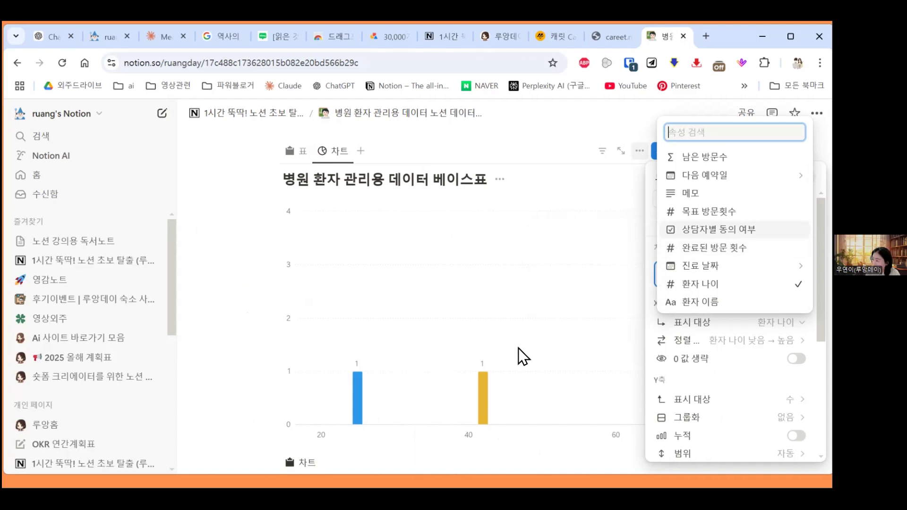
key(Return)
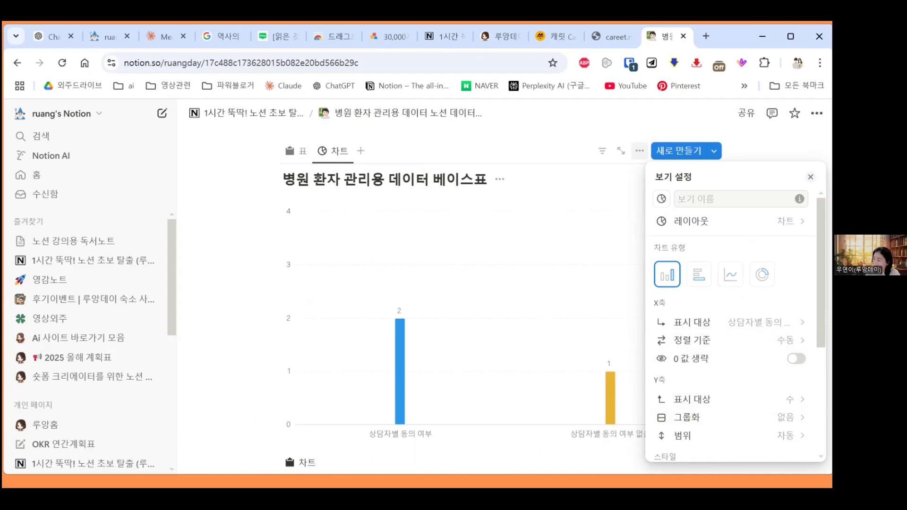
click(761, 274)
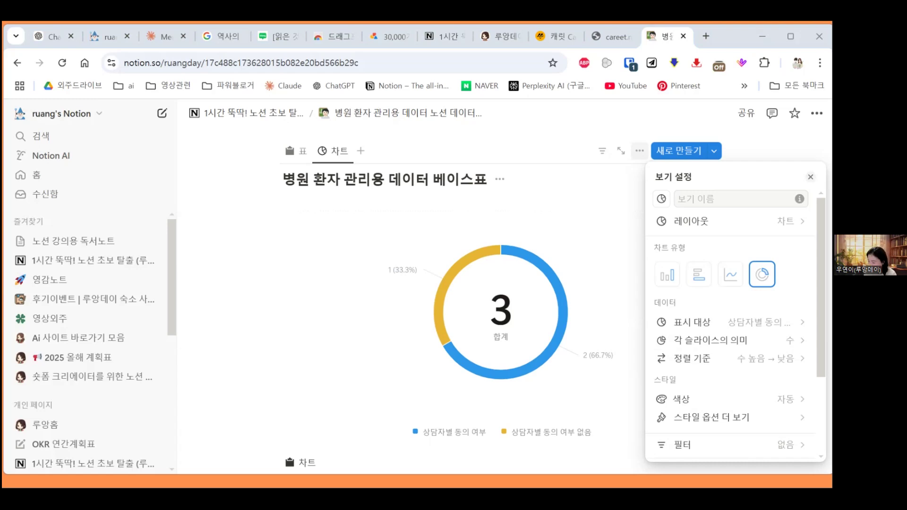
key(Escape)
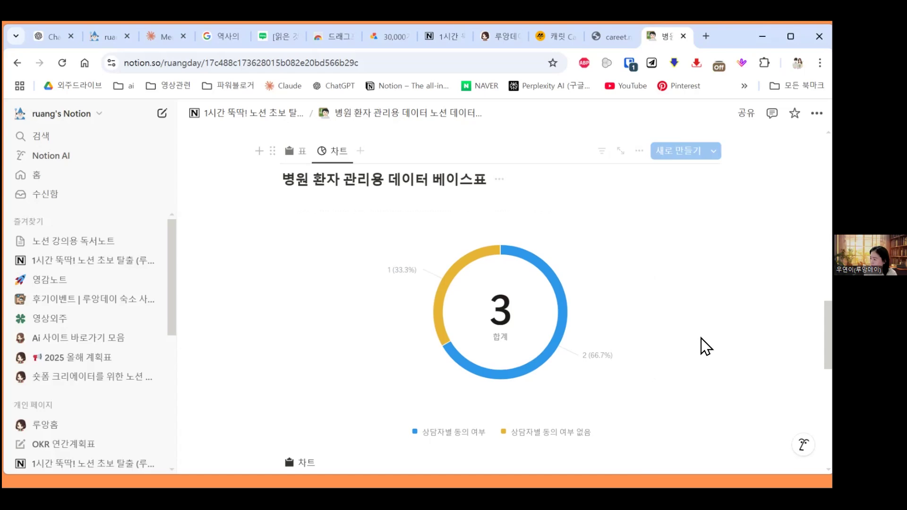
Step: Look over the remaining views on the patient page, view the 영상외주 page and return to the Q&A slide
scroll(700, 339, down, 2)
scroll(701, 338, down, 2)
scroll(701, 345, down, 6)
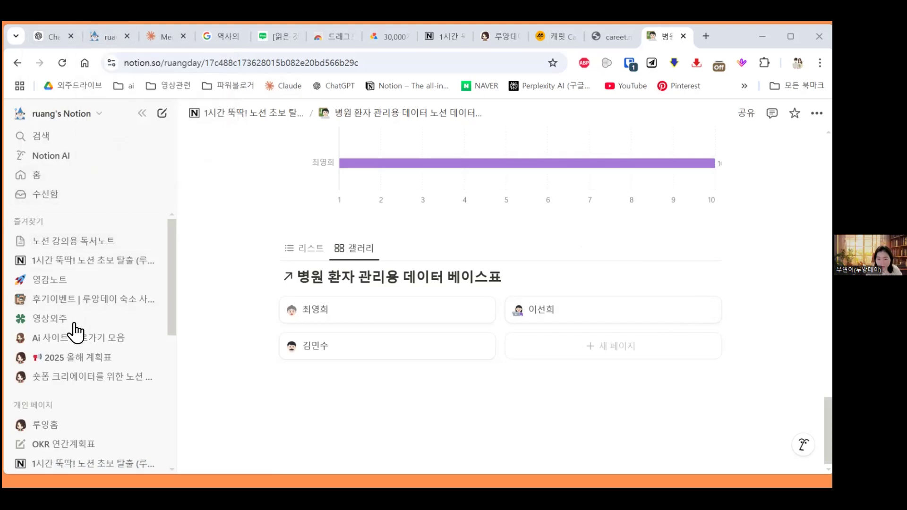
click(52, 318)
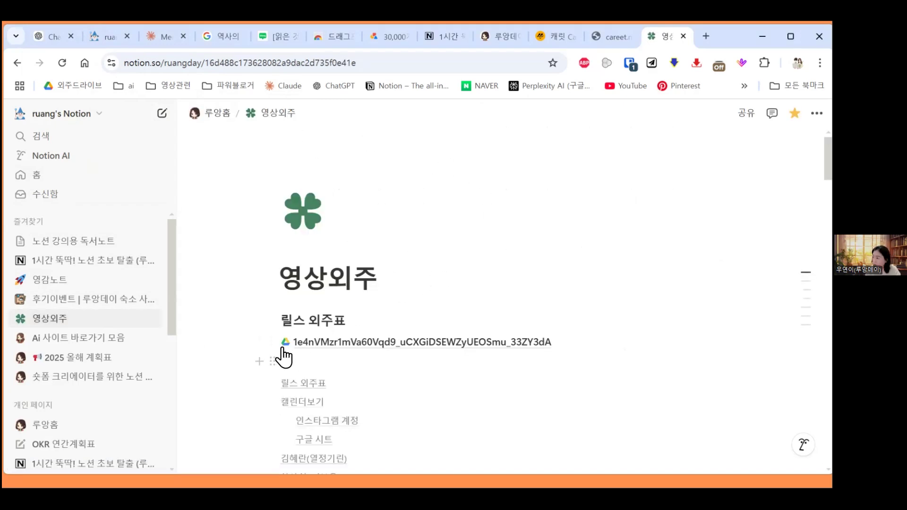
mouse_move(394, 348)
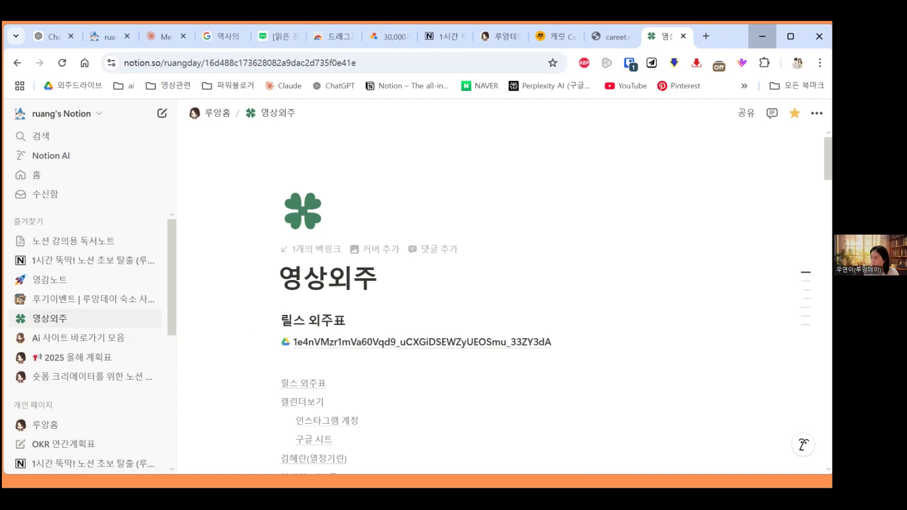
click(742, 71)
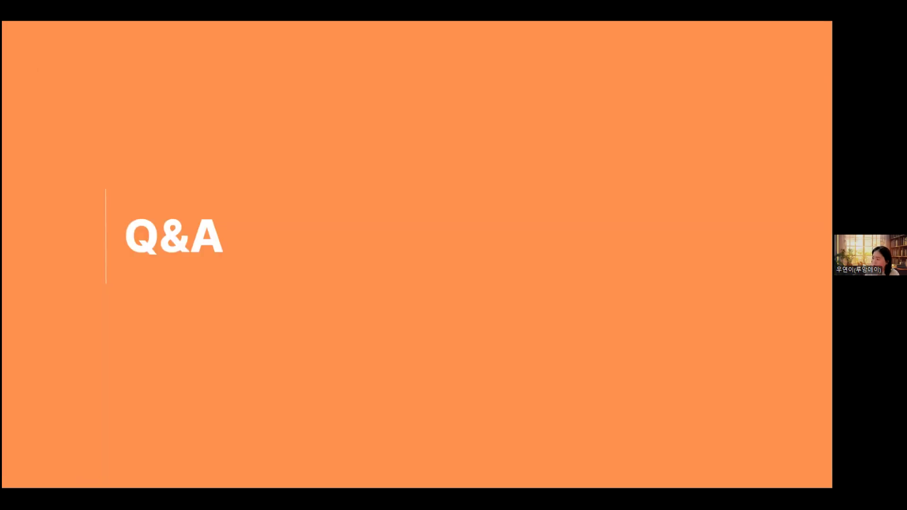